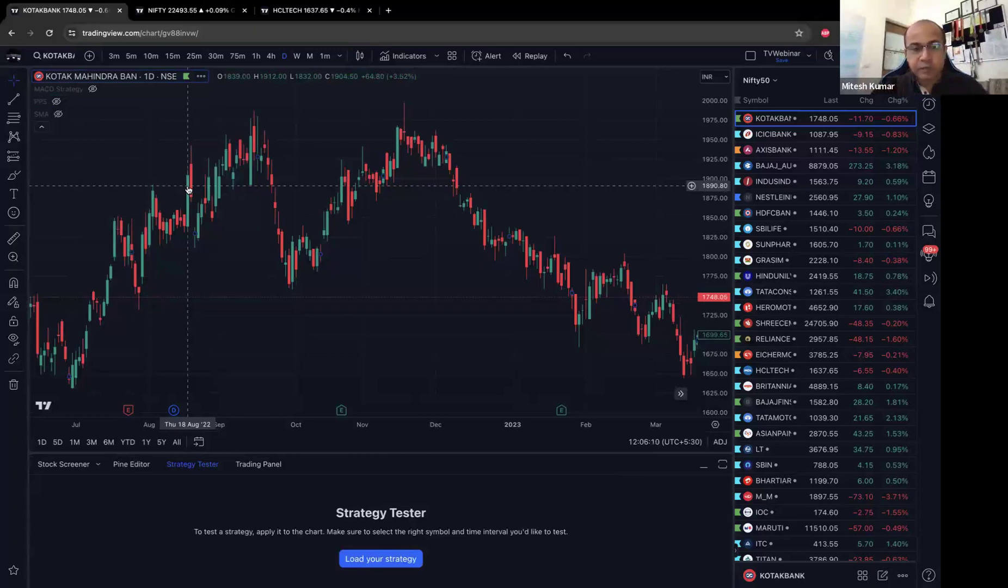
# - Remove all starred chart intervals from the favorites, from 3 minutes through 1 month
pyautogui.click(340, 57)
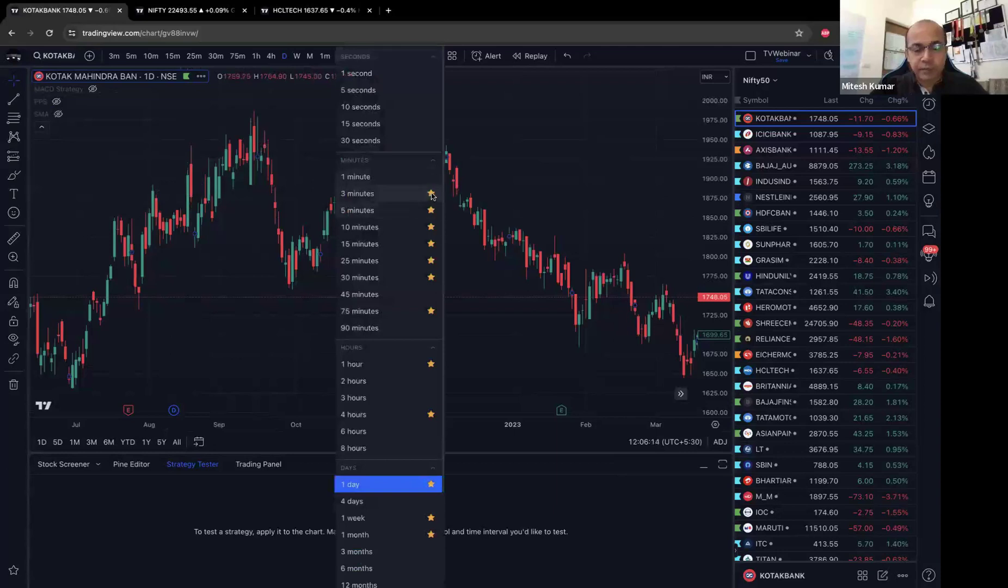
pyautogui.click(431, 210)
pyautogui.click(431, 227)
pyautogui.click(430, 244)
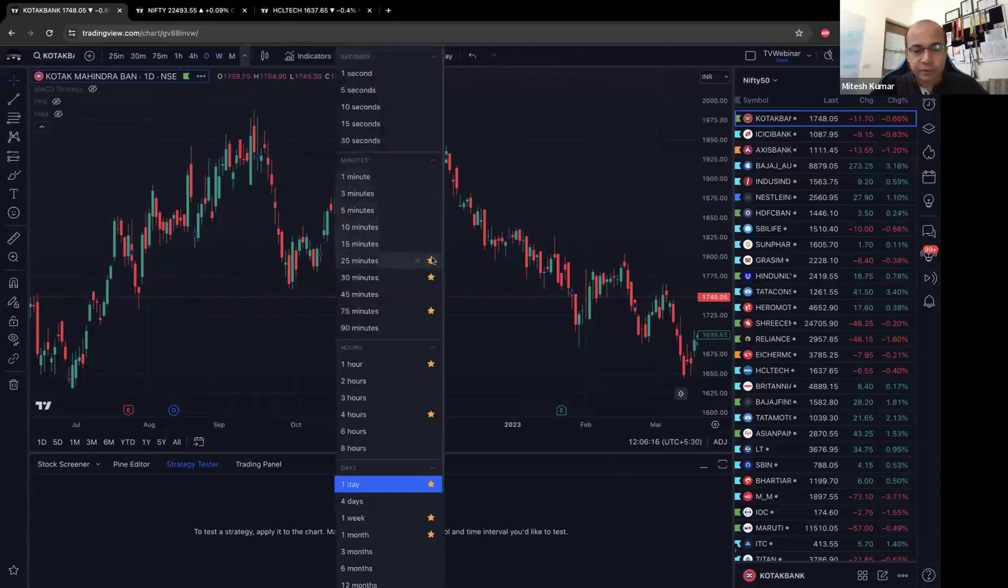
pyautogui.click(431, 261)
pyautogui.click(430, 277)
pyautogui.click(430, 311)
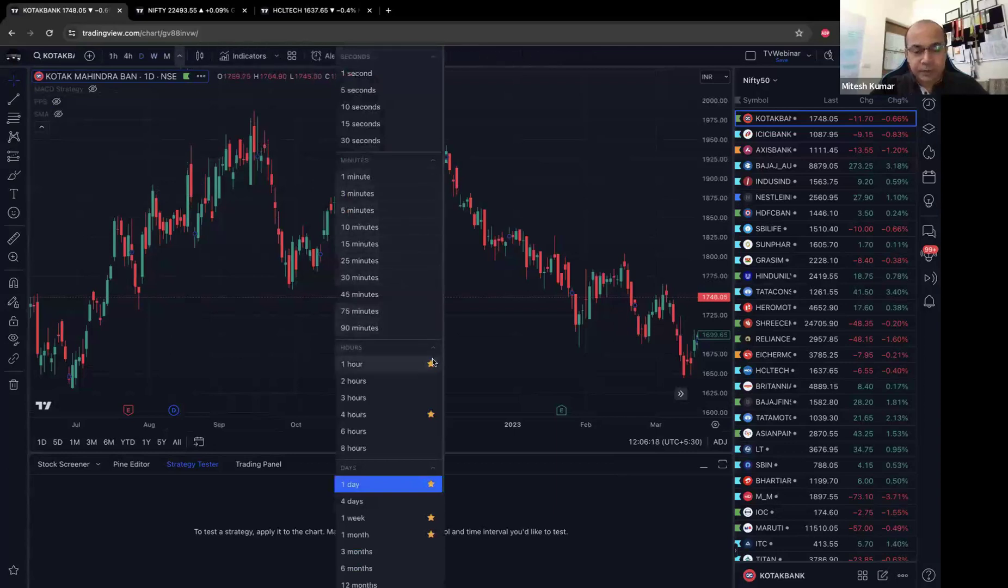
pyautogui.click(430, 363)
pyautogui.click(430, 415)
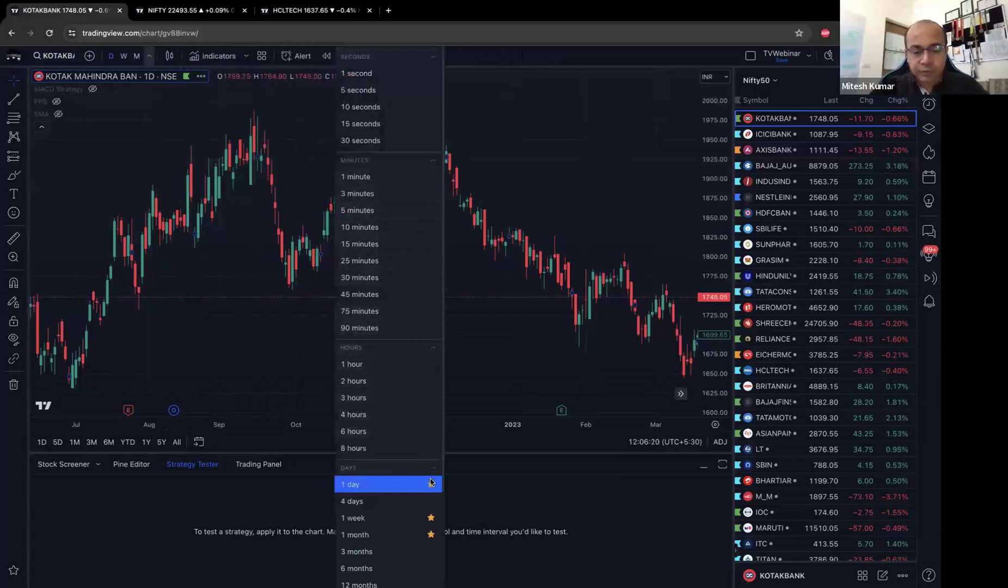
pyautogui.click(431, 517)
pyautogui.click(431, 534)
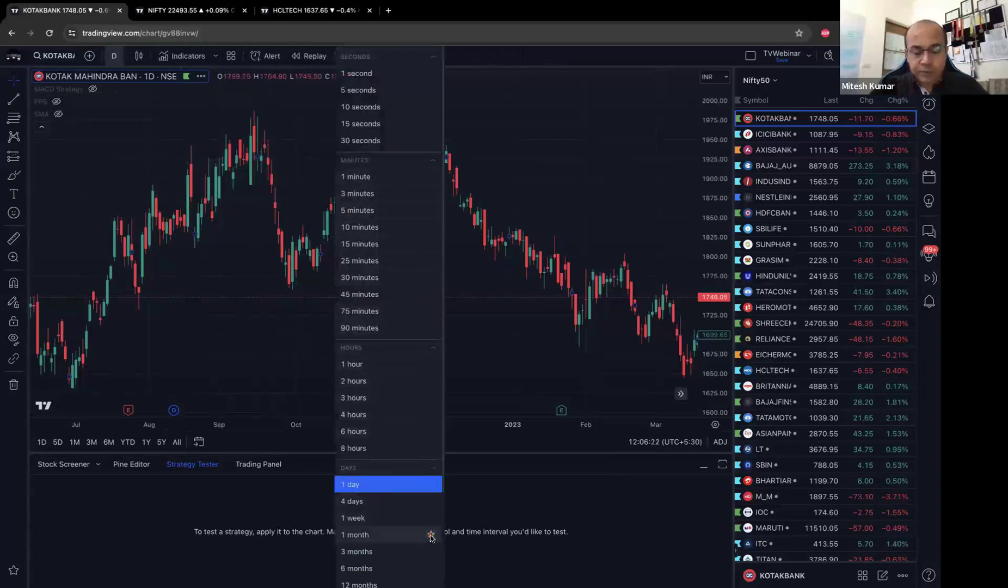
pyautogui.scroll(-1, 430, 539)
pyautogui.scroll(-3, 430, 539)
pyautogui.scroll(4, 430, 536)
pyautogui.click(612, 160)
# - Show the hidden PPS strategy on the Kotak Mahindra Bank chart and enlarge the Strategy Tester pane for its results
pyautogui.hscroll(5, 612, 160)
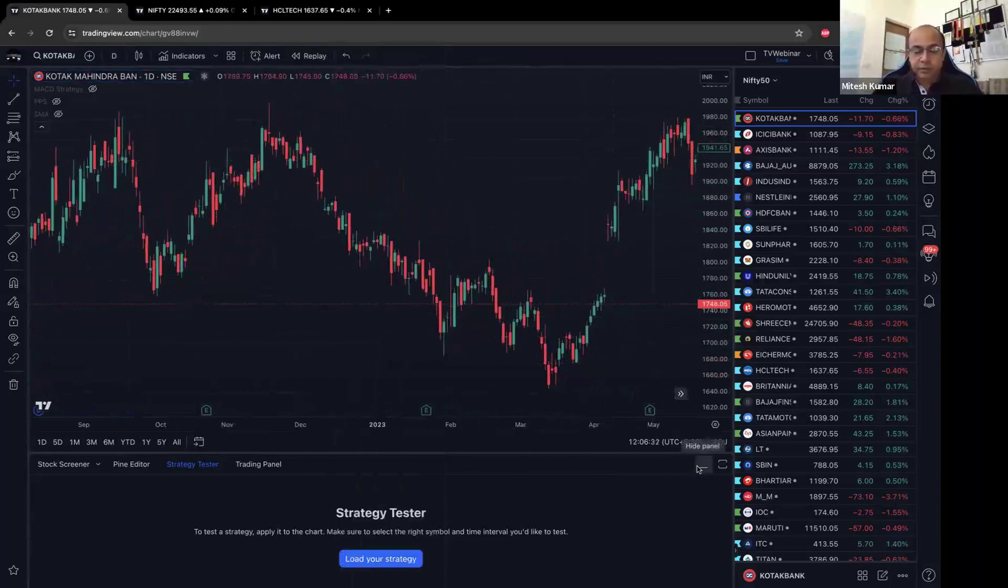
pyautogui.moveTo(698, 454); pyautogui.dragTo(698, 417)
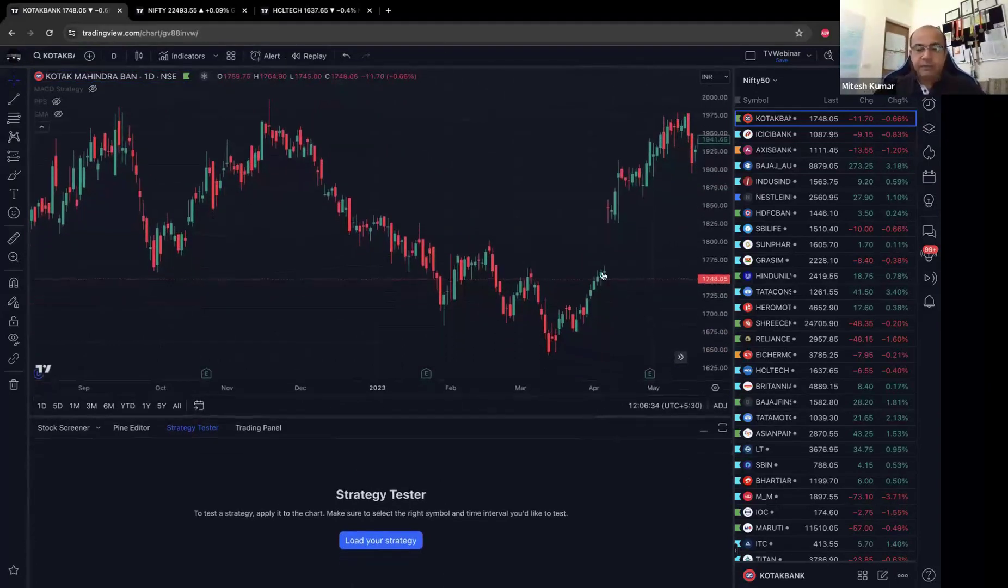
pyautogui.hscroll(10, 603, 276)
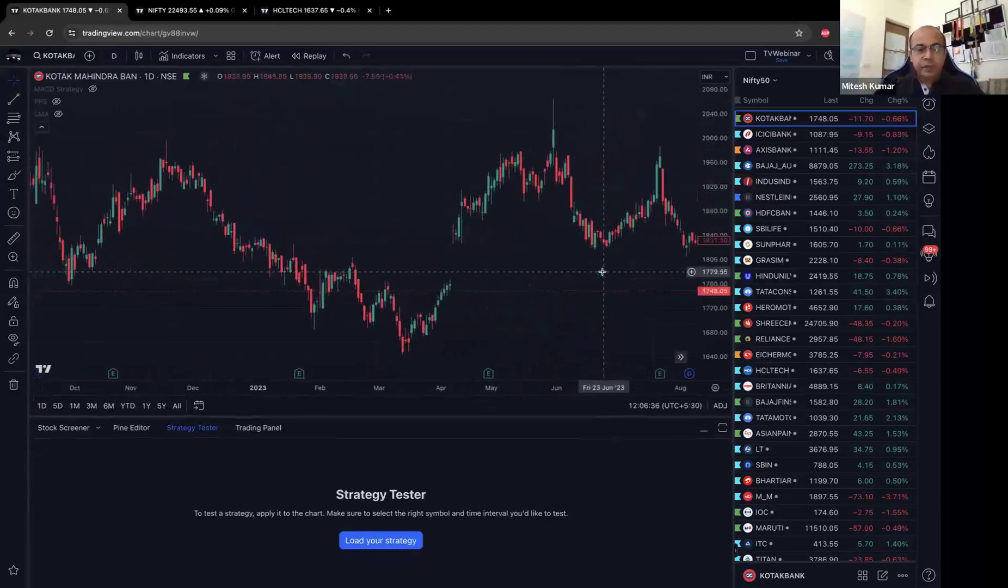
pyautogui.scroll(-3, 602, 271)
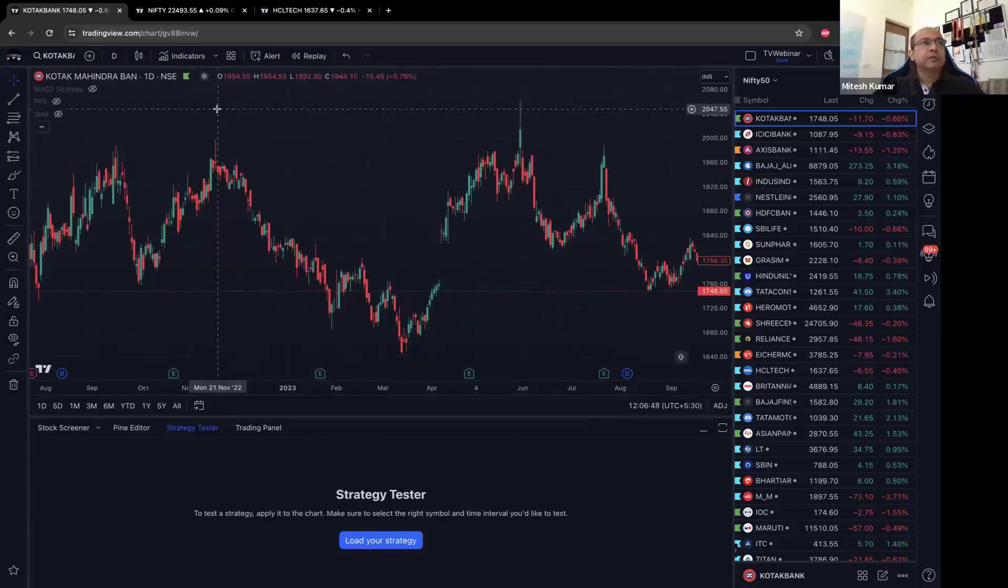
pyautogui.click(55, 102)
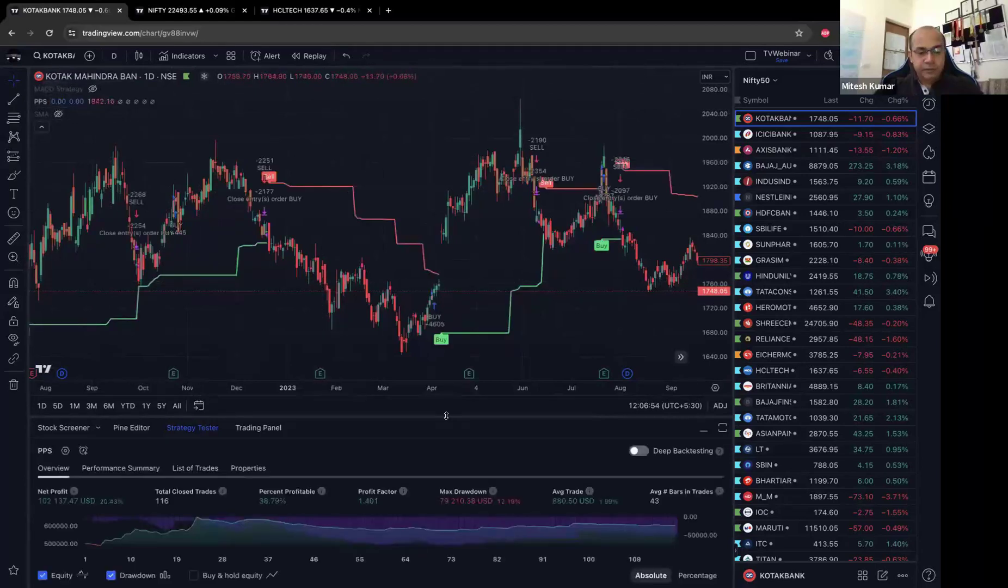
pyautogui.moveTo(446, 415); pyautogui.dragTo(446, 186)
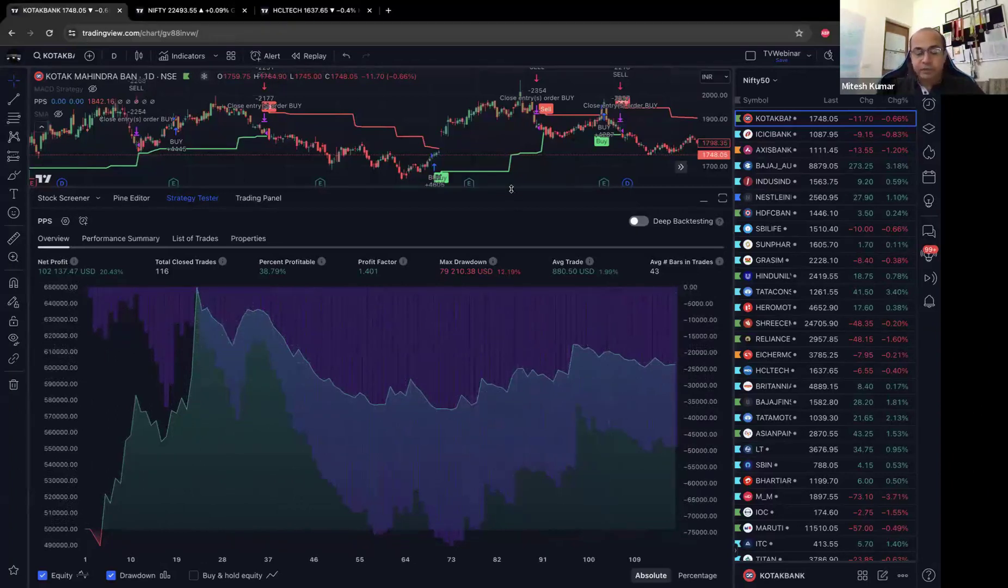
# - Hide the PPS and SMA scripts and show the MACD Strategy with its Strategy Tester overview
pyautogui.moveTo(511, 190); pyautogui.dragTo(511, 230)
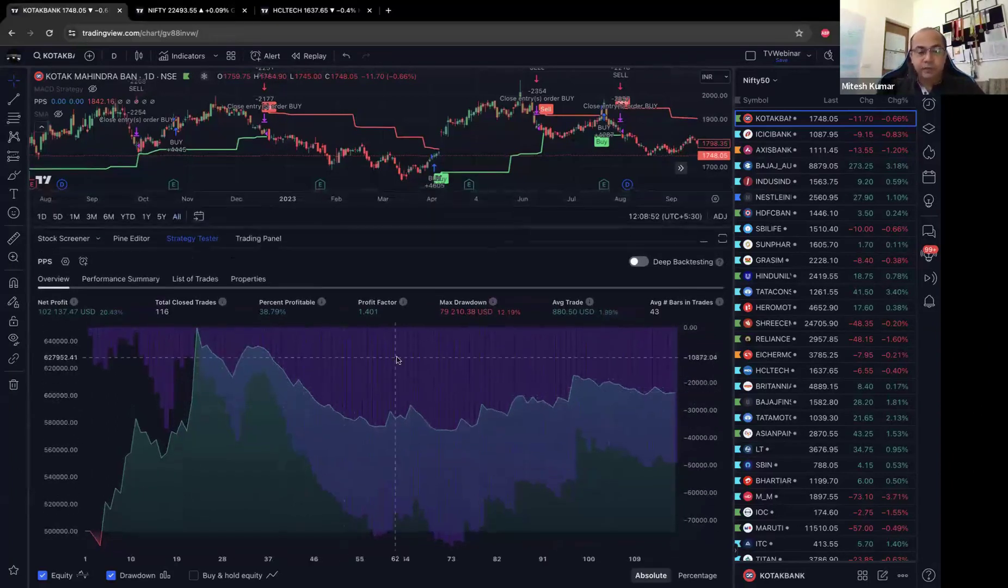
pyautogui.click(56, 101)
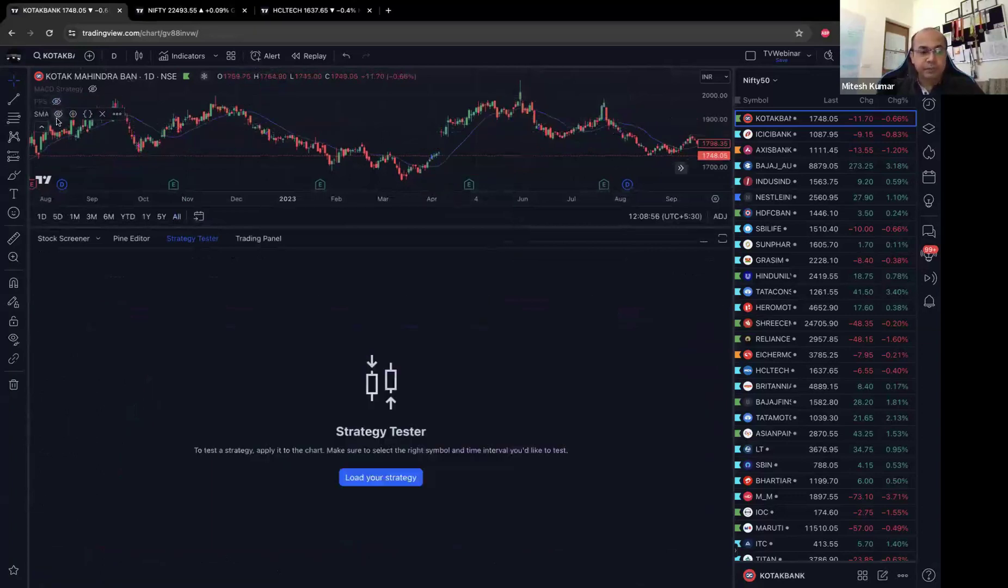
pyautogui.click(58, 115)
pyautogui.click(93, 89)
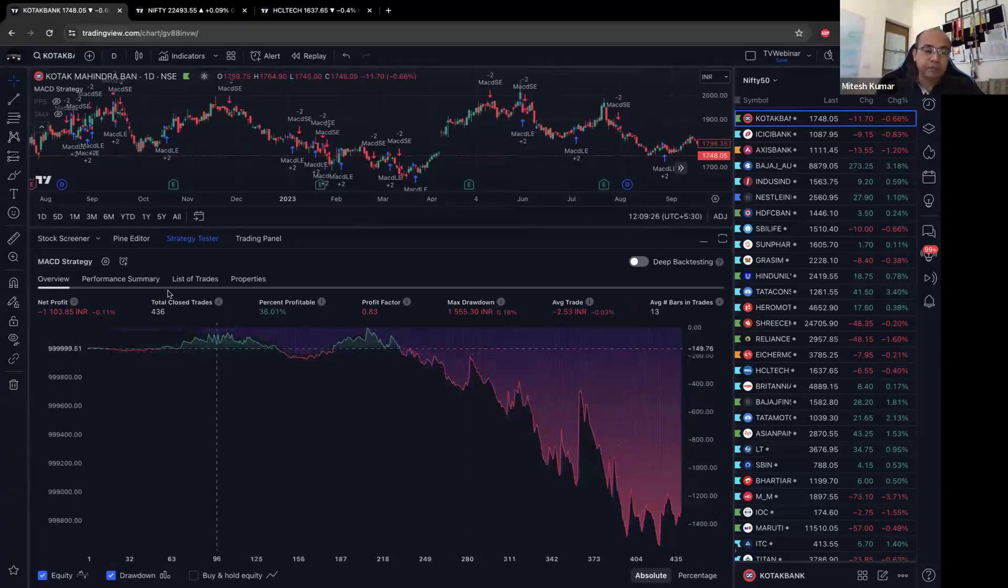
pyautogui.click(265, 241)
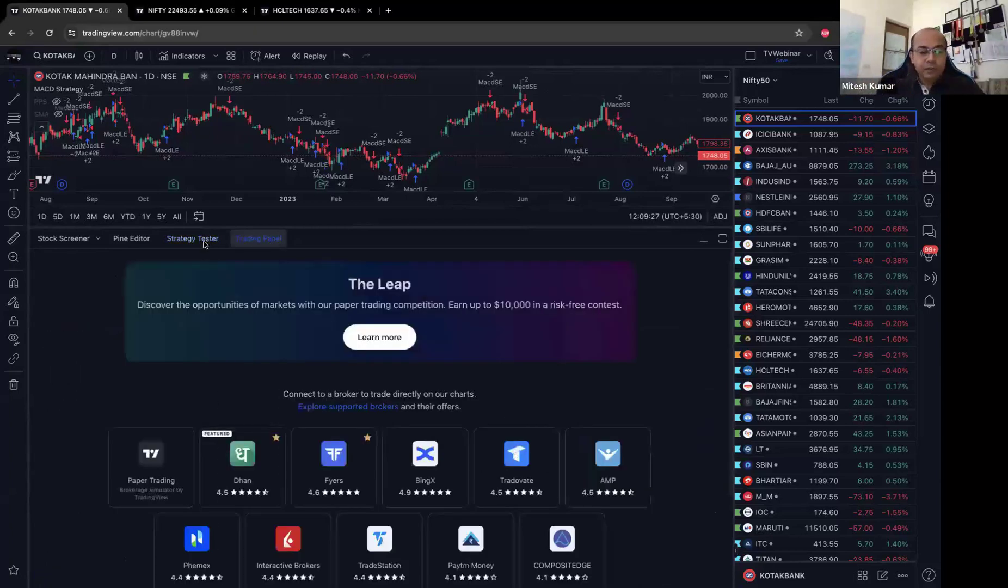
pyautogui.click(204, 240)
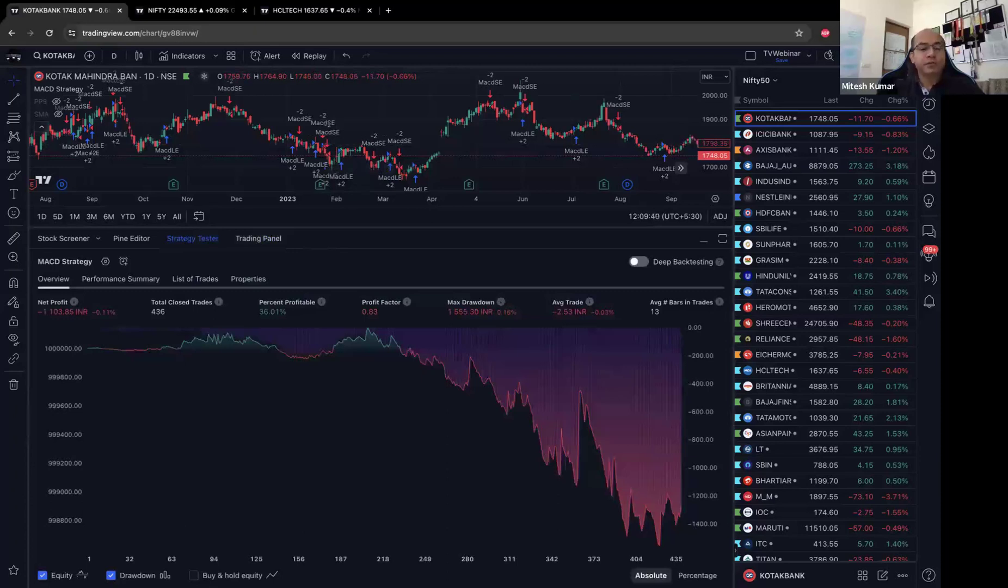
# - Shrink the Strategy Tester pane to give the price chart more height and bring more history into view
pyautogui.moveTo(467, 226); pyautogui.dragTo(468, 349)
pyautogui.scroll(-5, 468, 215)
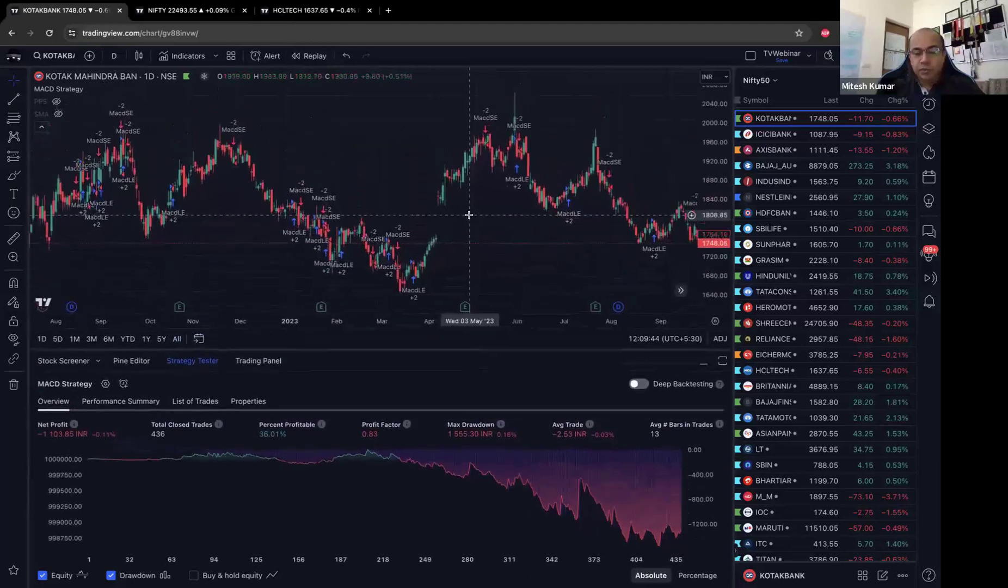
pyautogui.scroll(-2, 467, 215)
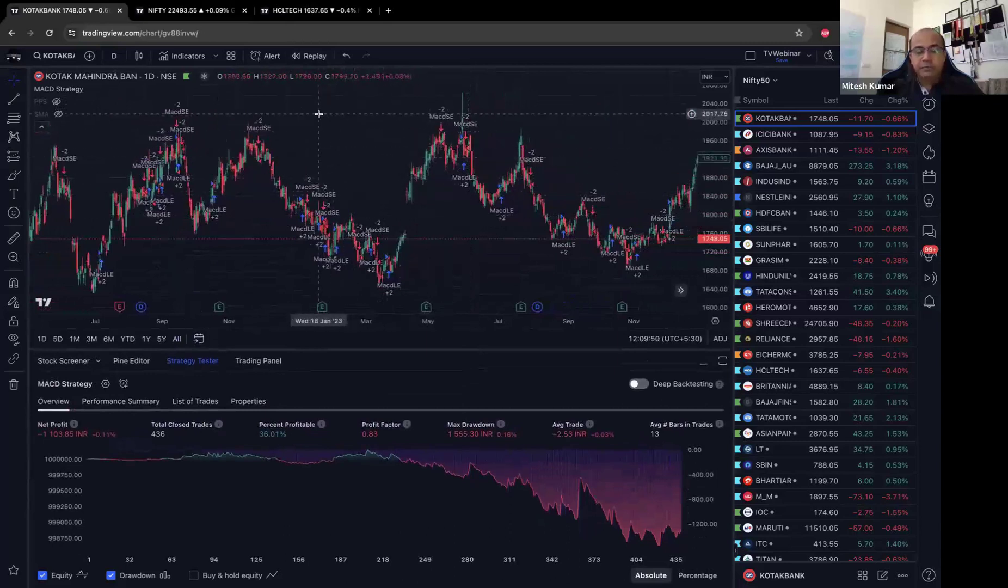
# - Add the built-in Consecutive Up/Down Strategy from the technical strategies to the chart
pyautogui.click(182, 56)
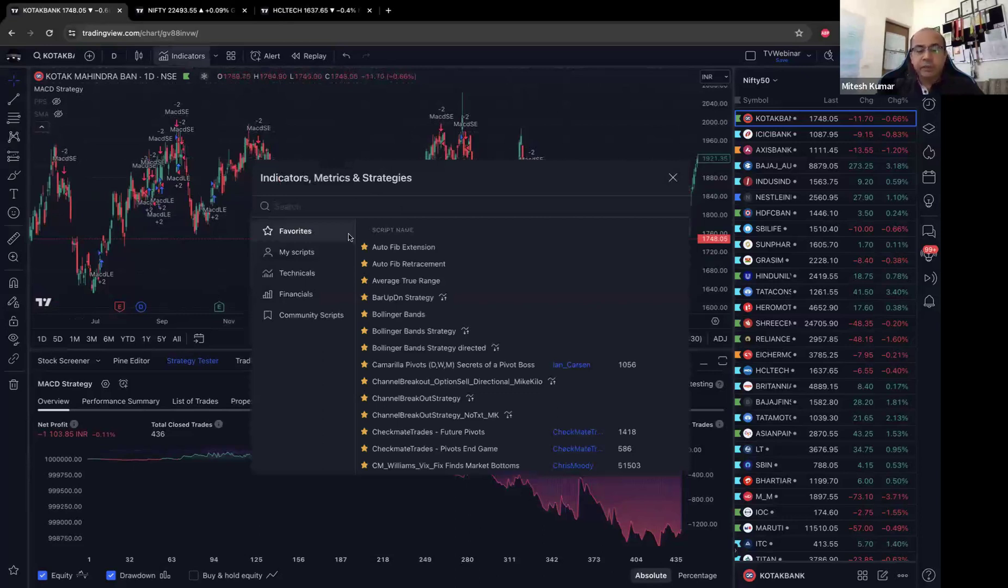
pyautogui.click(312, 272)
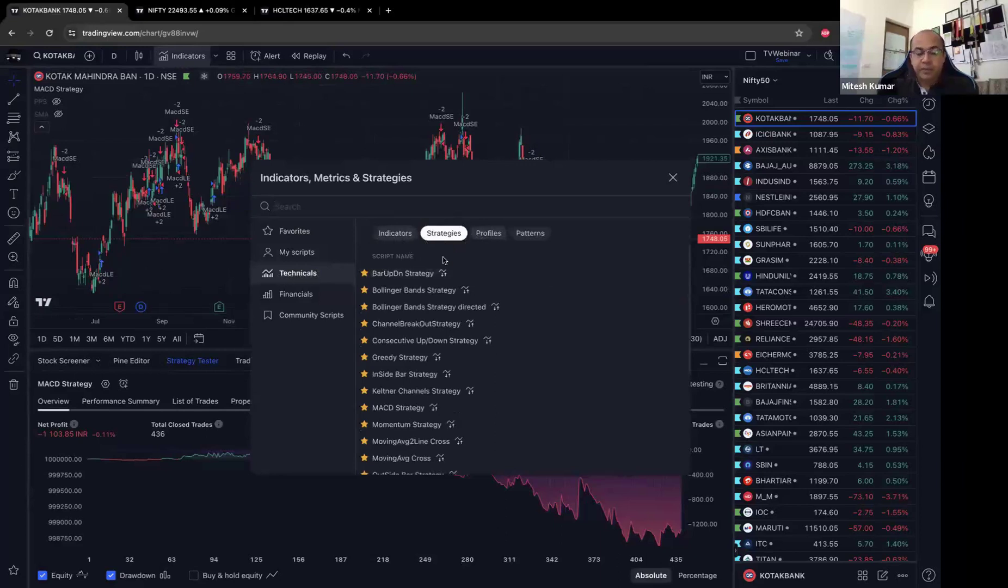
pyautogui.click(419, 346)
pyautogui.click(672, 179)
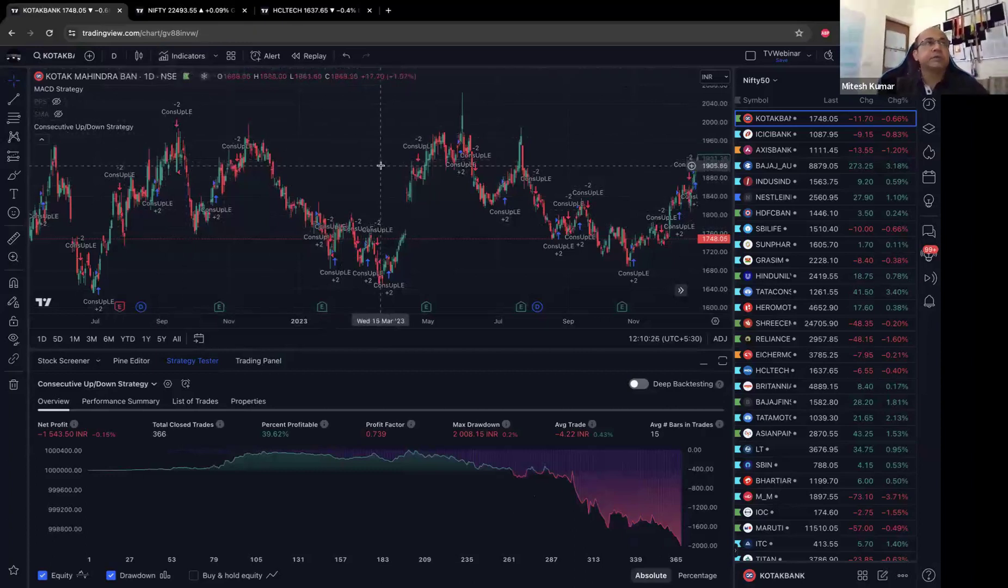
# - Switch the chart symbol to Sun Pharmaceutical on NSE
pyautogui.write('SUN PH')
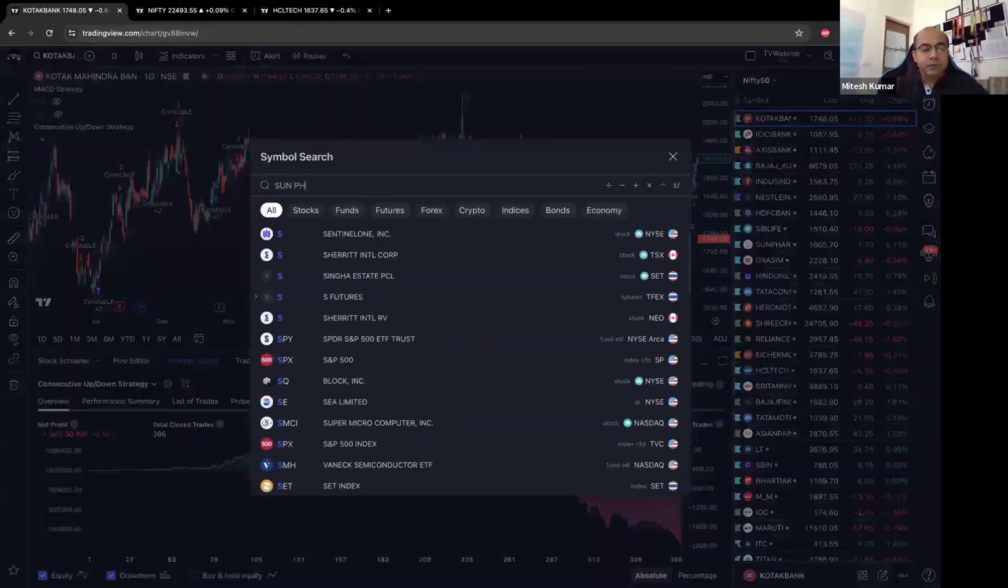
pyautogui.press('Return')
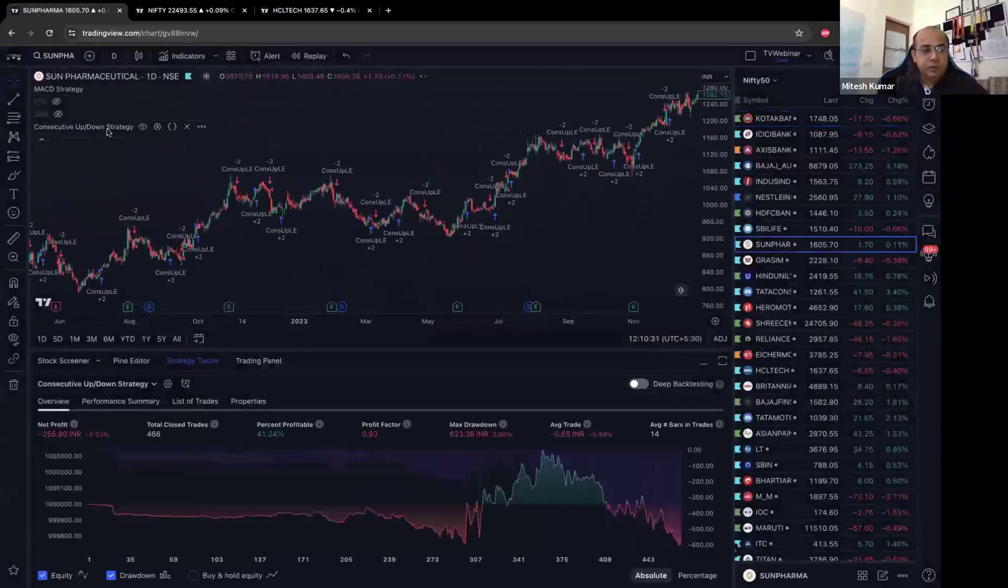
# - Hide the Consecutive Up/Down Strategy, show PPS, and resize the Strategy Tester pane to view its results
pyautogui.click(142, 126)
pyautogui.click(56, 102)
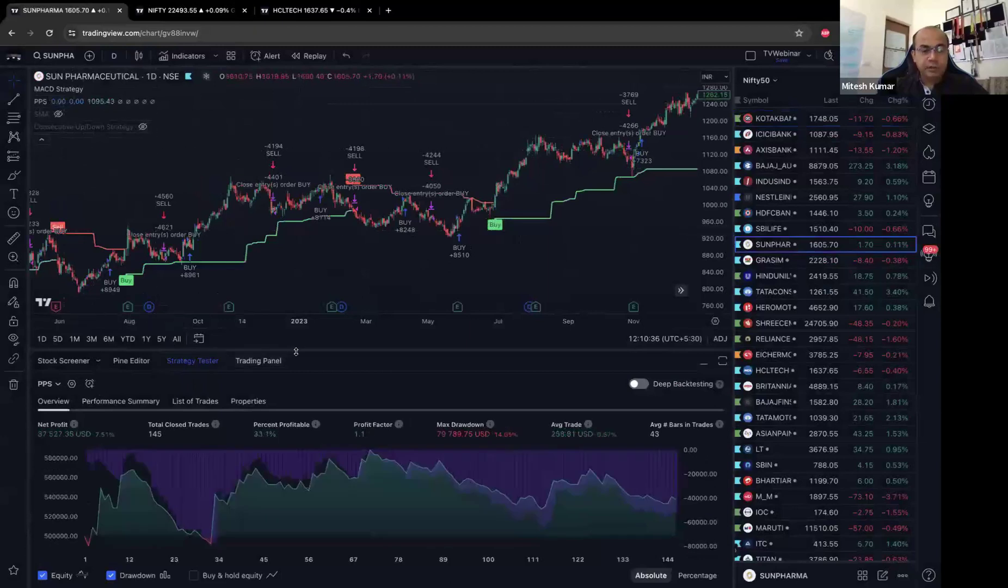
pyautogui.moveTo(296, 351); pyautogui.dragTo(296, 259)
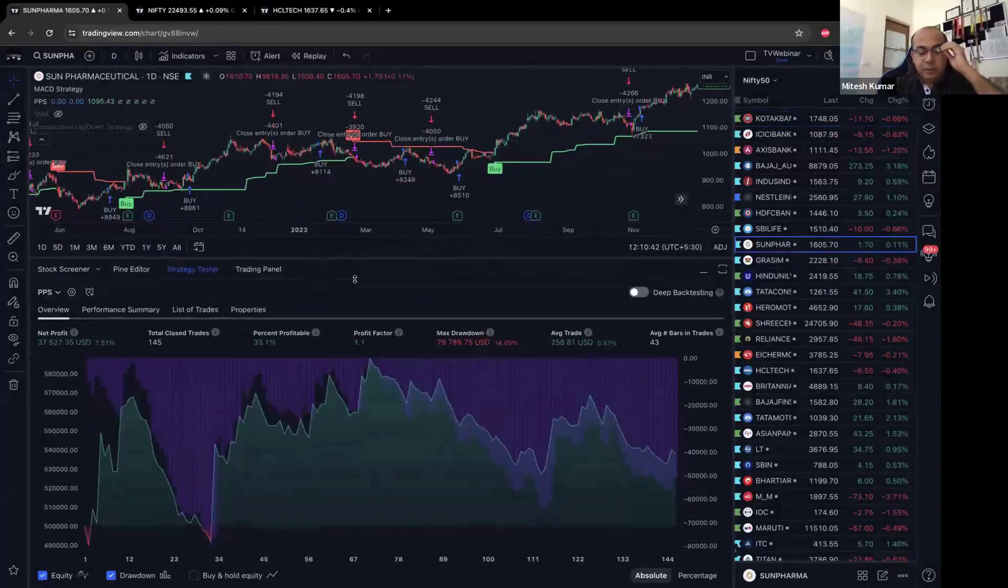
pyautogui.moveTo(357, 258); pyautogui.dragTo(357, 314)
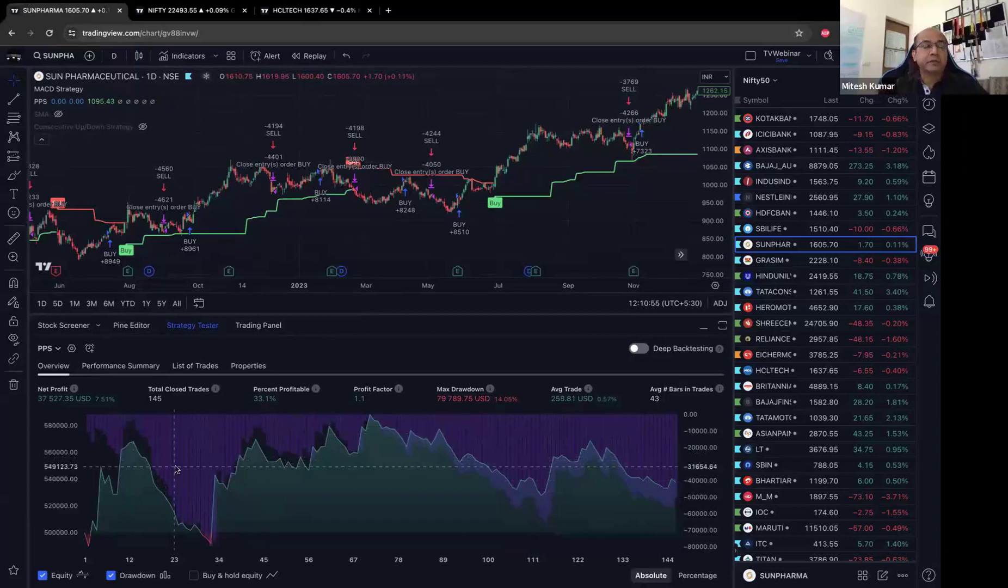
# - Set the Sun Pharmaceutical chart interval to 1 minute to backtest PPS on it
pyautogui.scroll(-5, 288, 217)
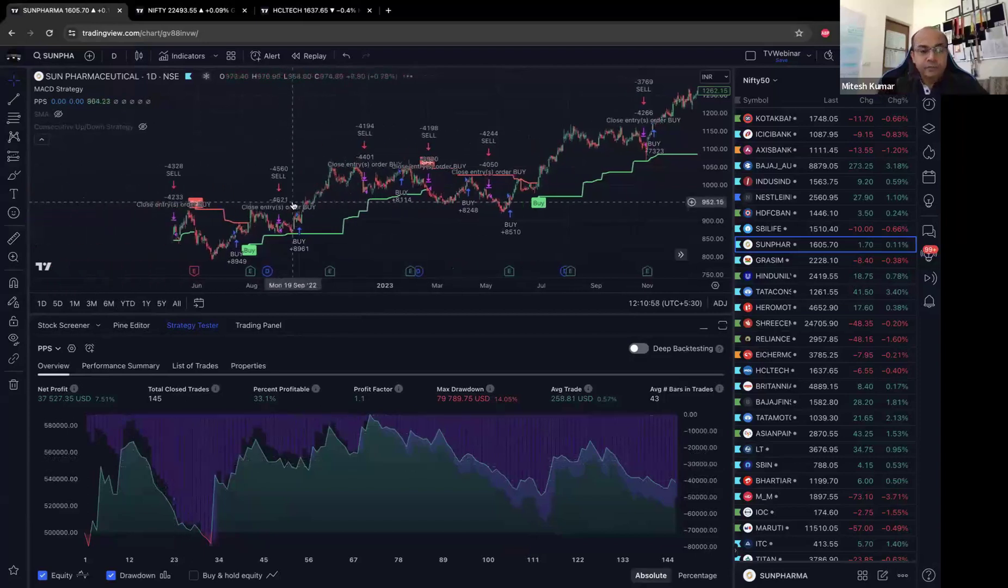
pyautogui.click(114, 56)
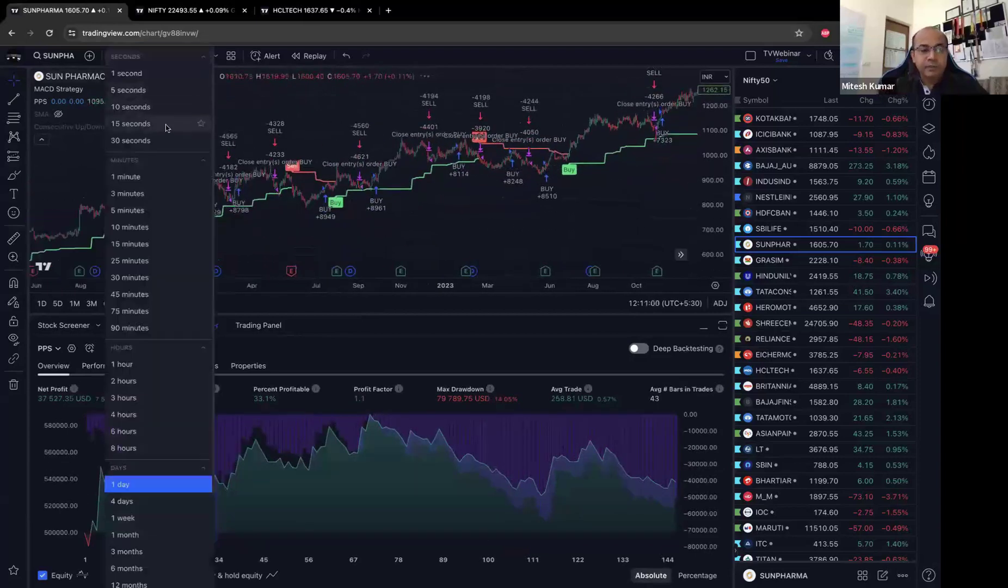
pyautogui.click(150, 182)
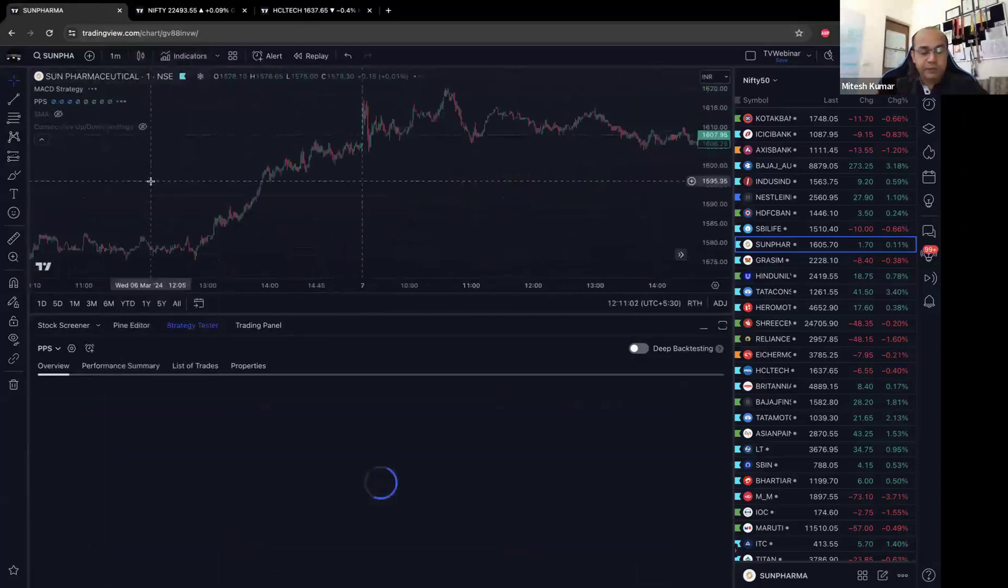
# - Set the chart interval to 1 hour and give the price chart slightly more height
pyautogui.click(114, 56)
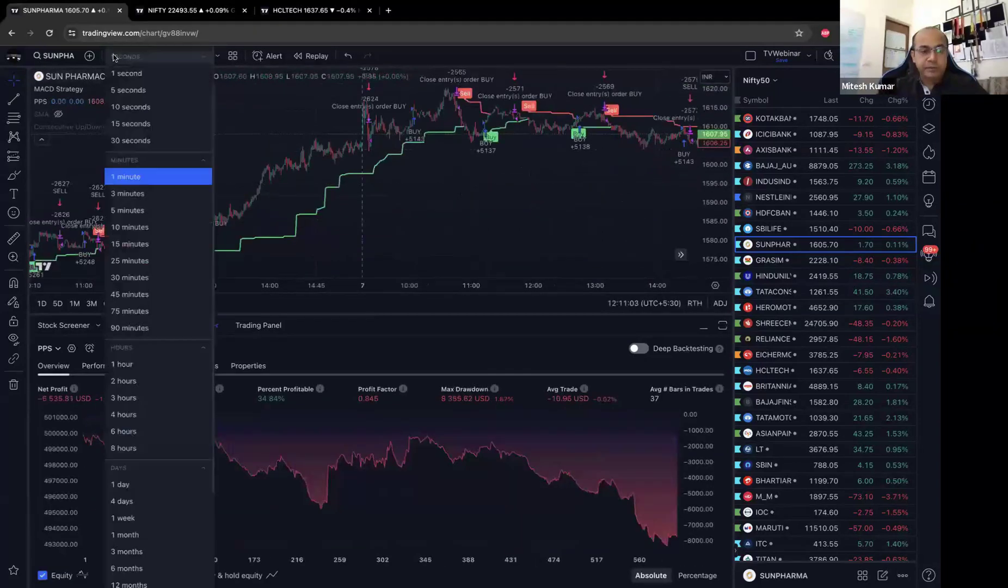
pyautogui.click(131, 363)
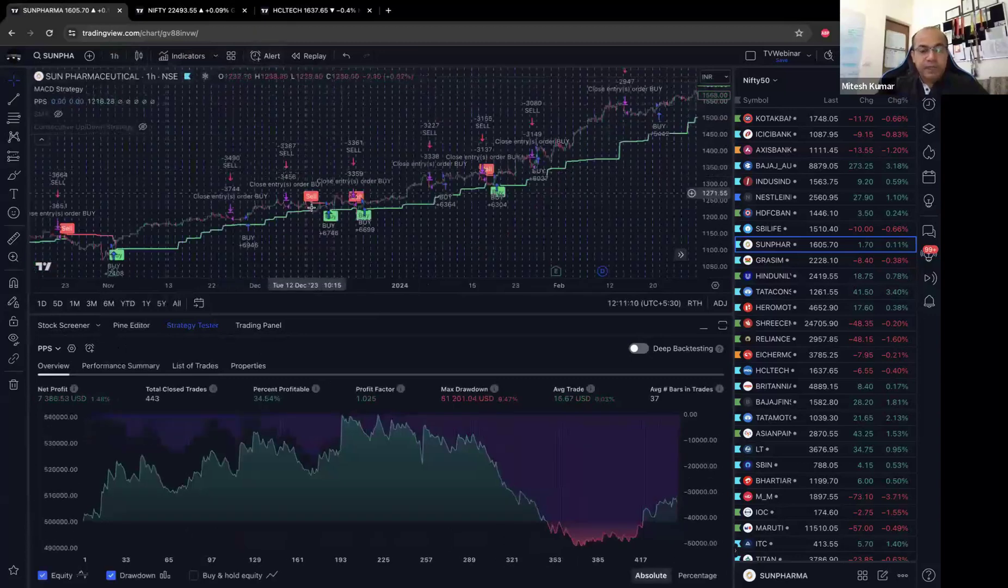
pyautogui.moveTo(393, 316); pyautogui.dragTo(392, 337)
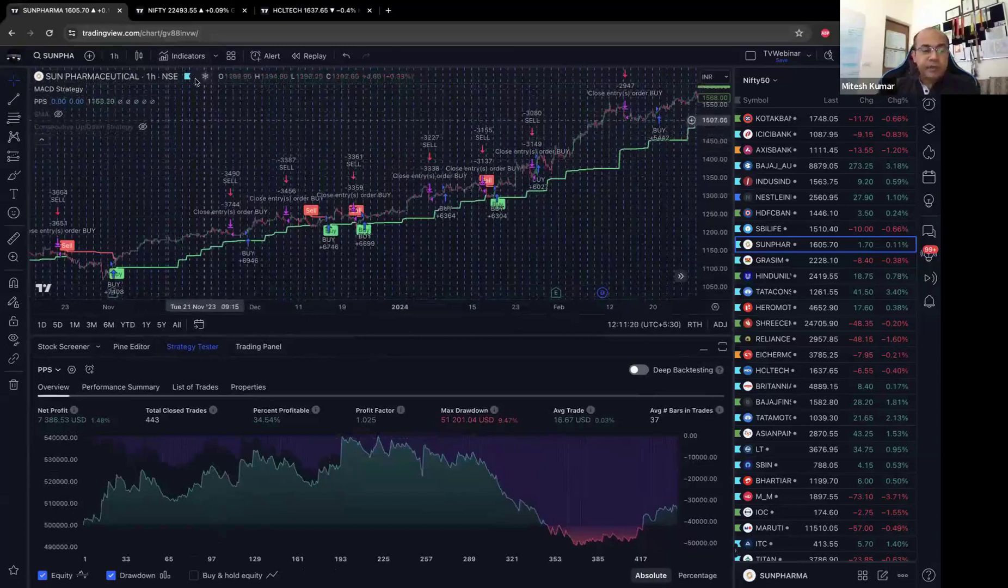
# - Browse the built-in technical indicators and search the indicator library for "str" to examine scripts with available source code
pyautogui.click(184, 56)
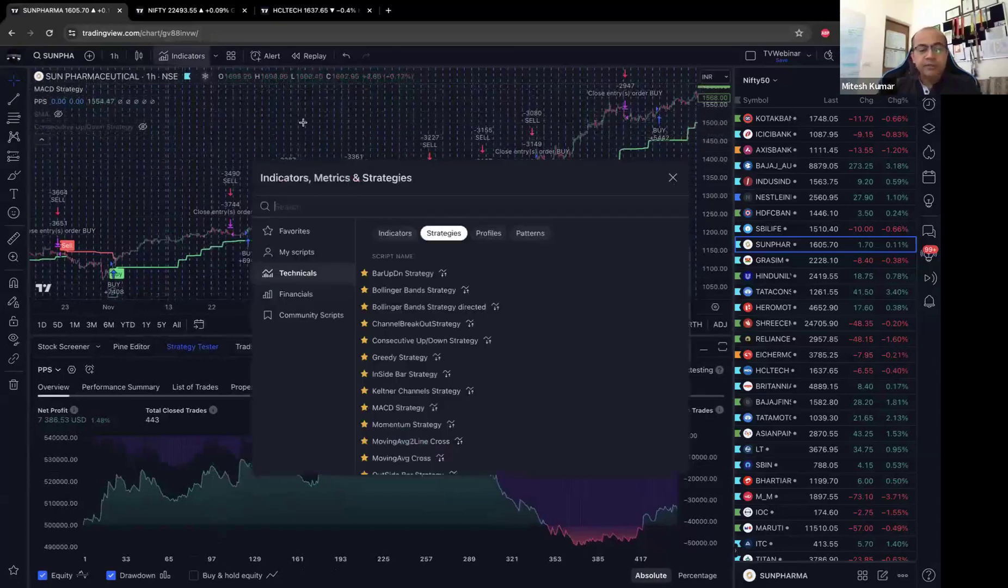
pyautogui.click(408, 235)
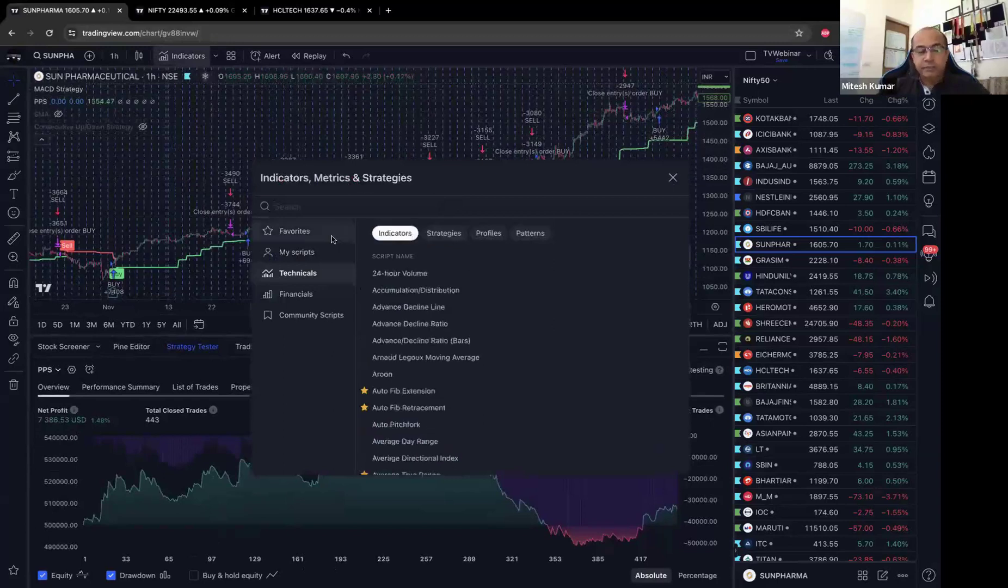
pyautogui.click(324, 209)
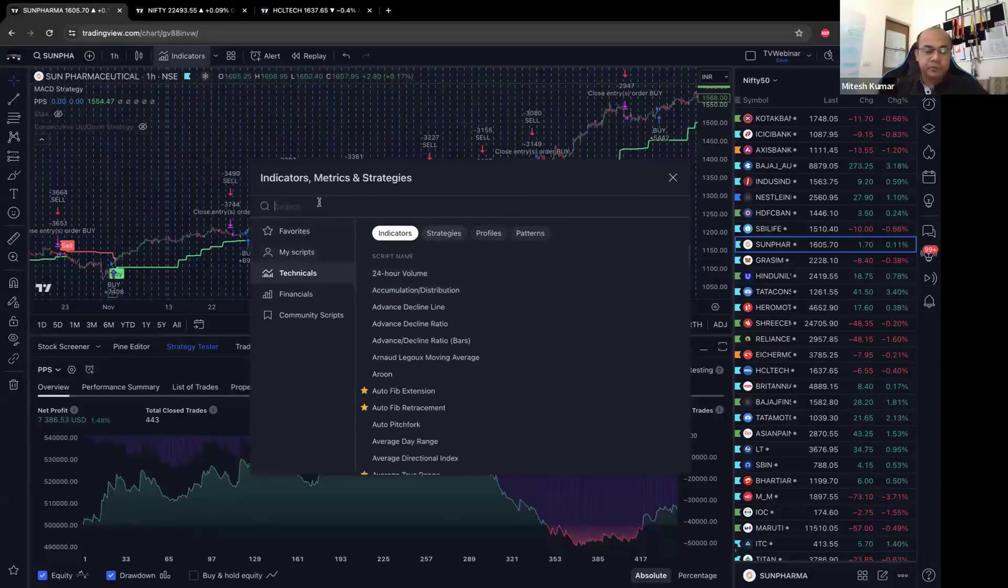
pyautogui.write('str')
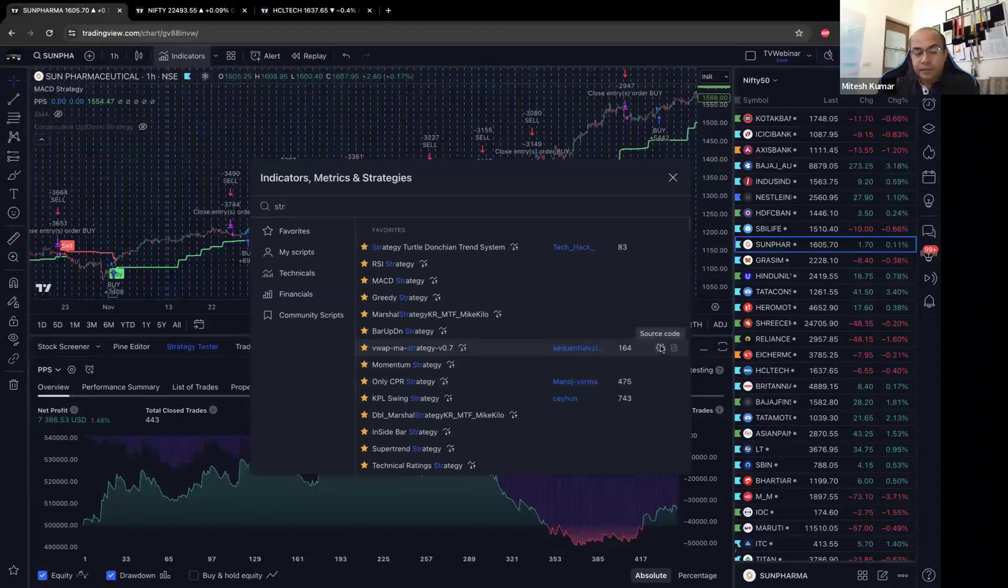
pyautogui.click(334, 275)
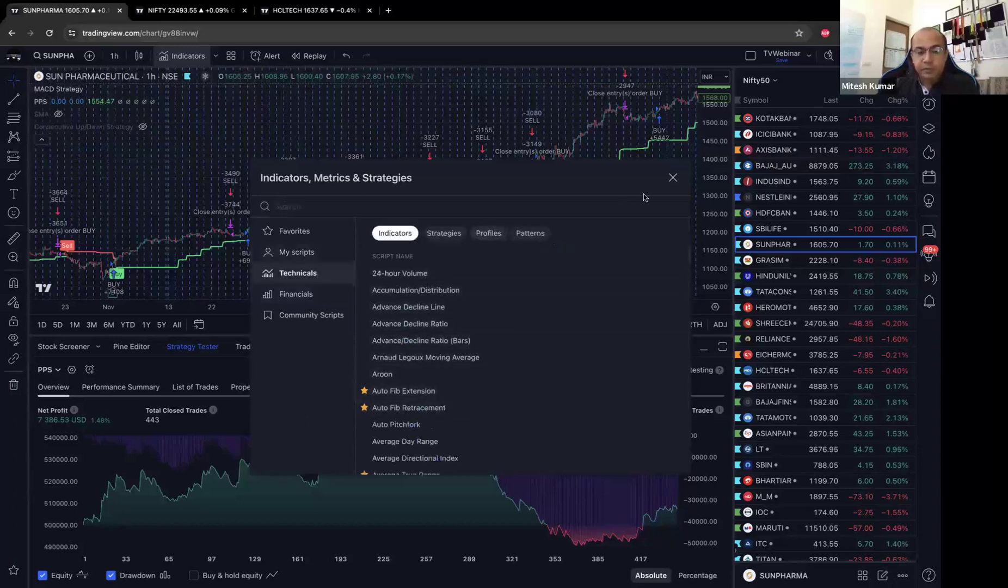
pyautogui.click(673, 178)
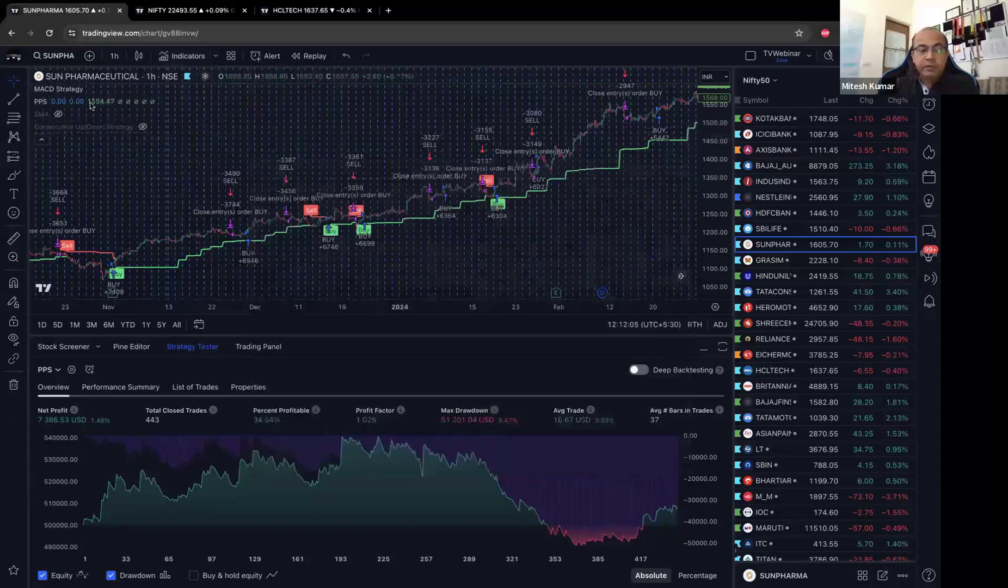
# - Search the indicator library for "sma" and add Moving Average Simple to the Sun Pharmaceutical chart
pyautogui.moveTo(53, 102)
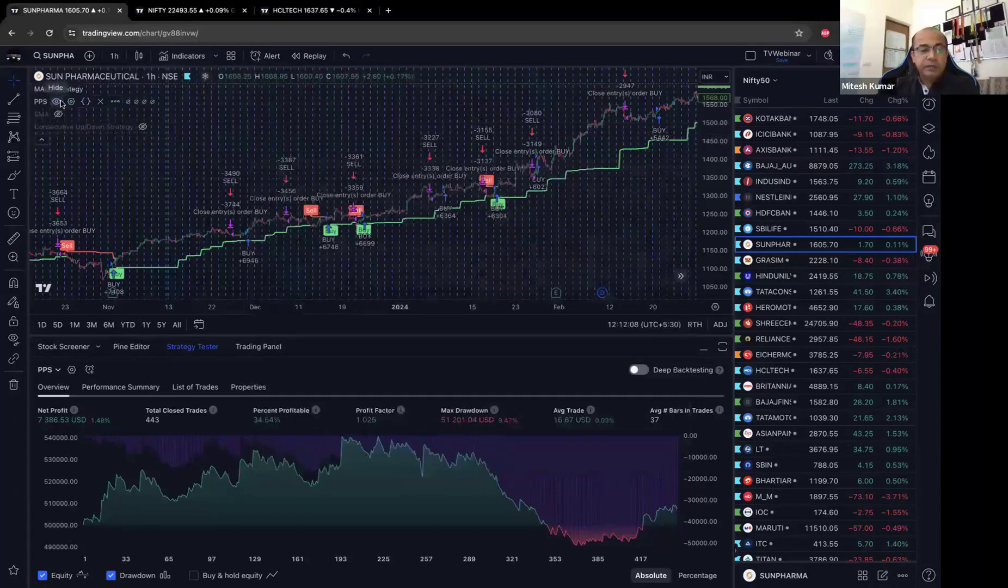
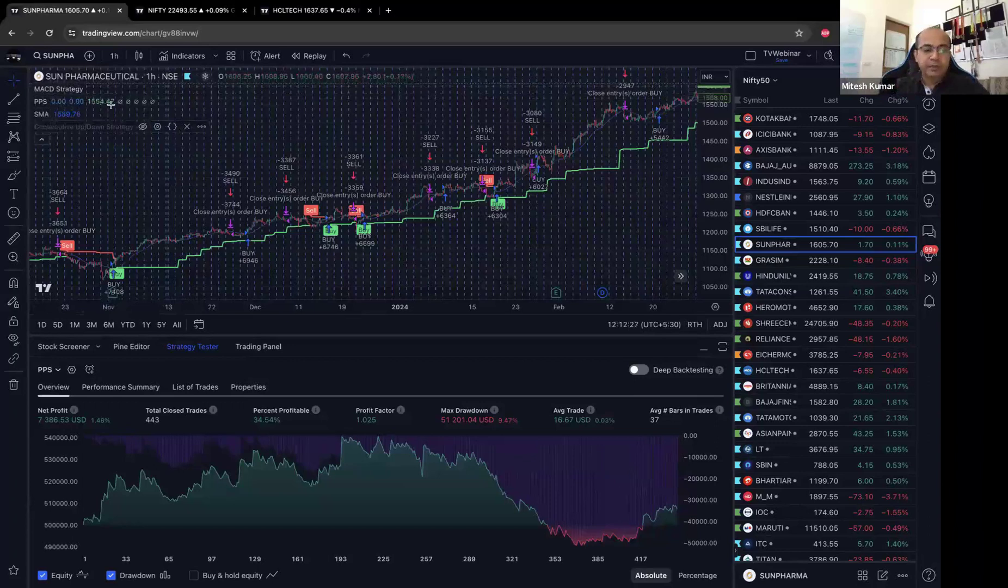
pyautogui.click(183, 55)
pyautogui.write('s')
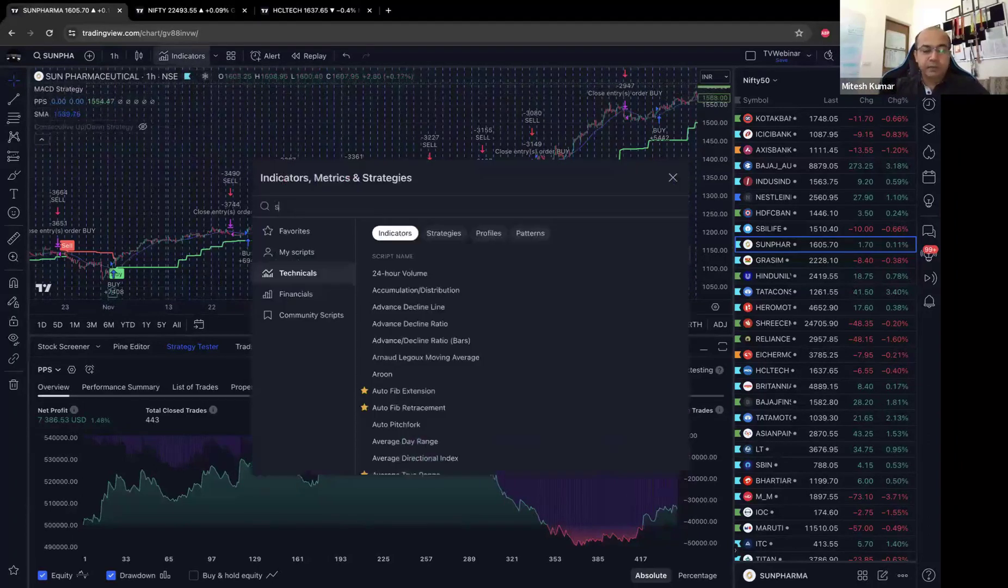
pyautogui.write('ma')
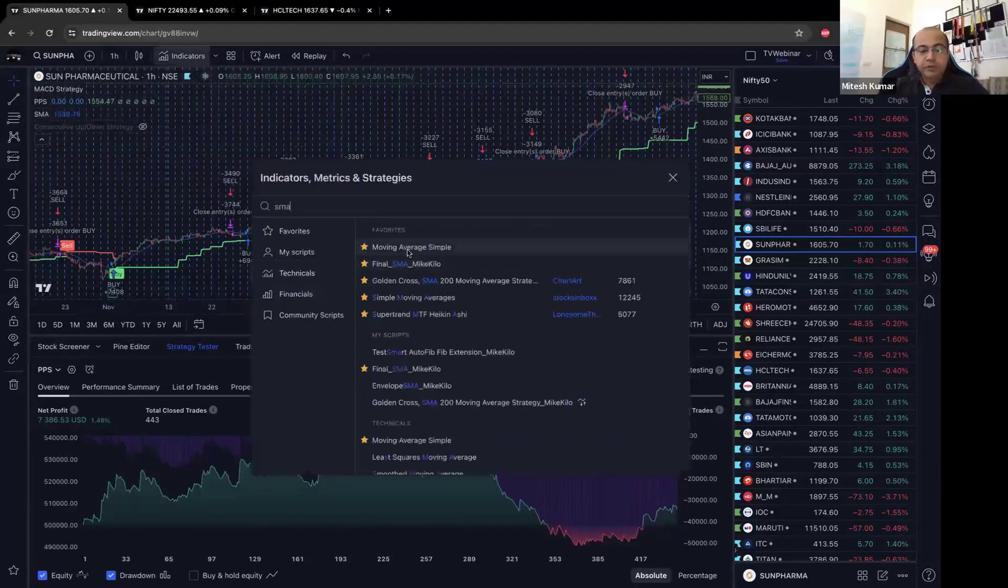
pyautogui.click(523, 244)
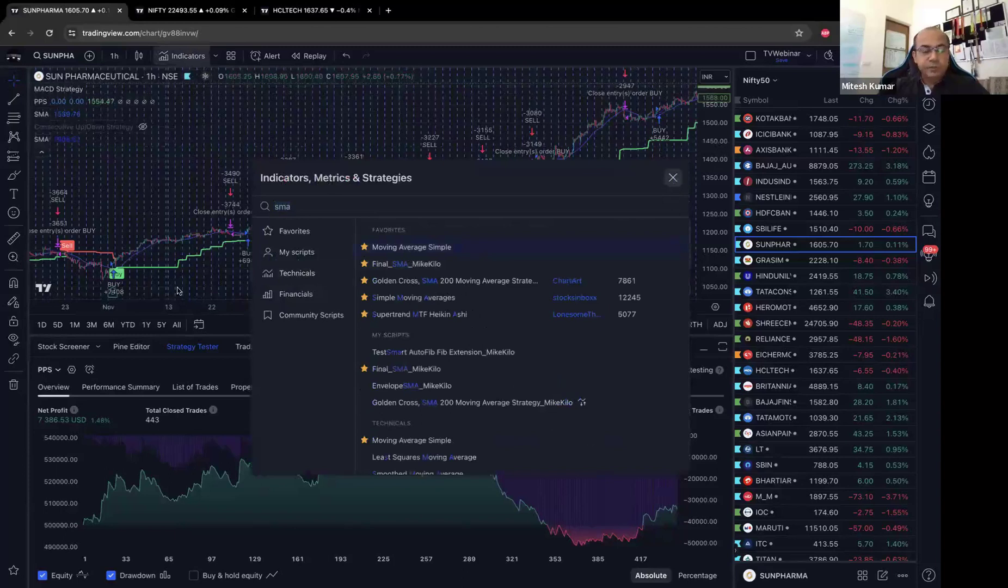
pyautogui.click(534, 479)
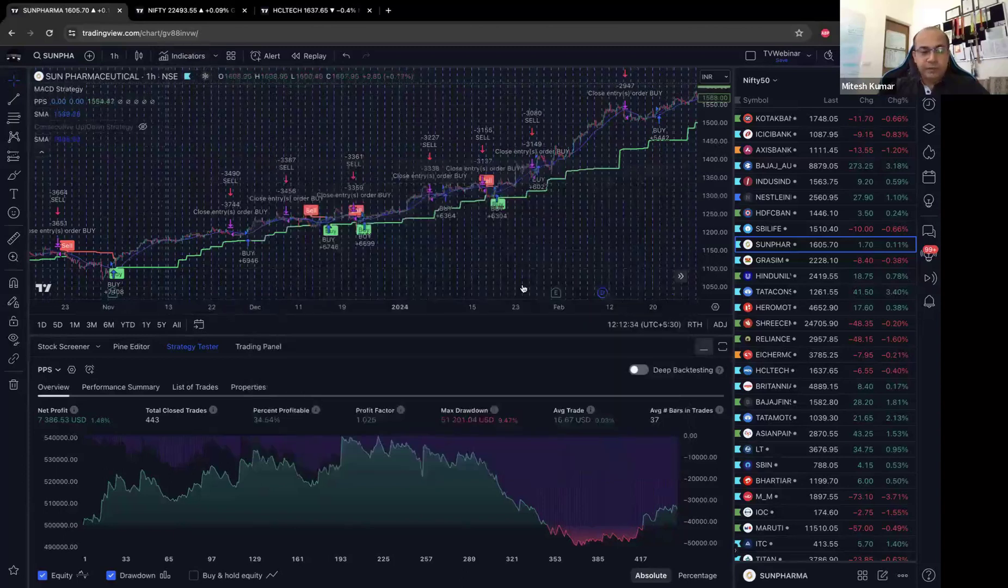
# - Hide and show the newly added SMA once, and review its input settings without changing them
pyautogui.moveTo(57, 142)
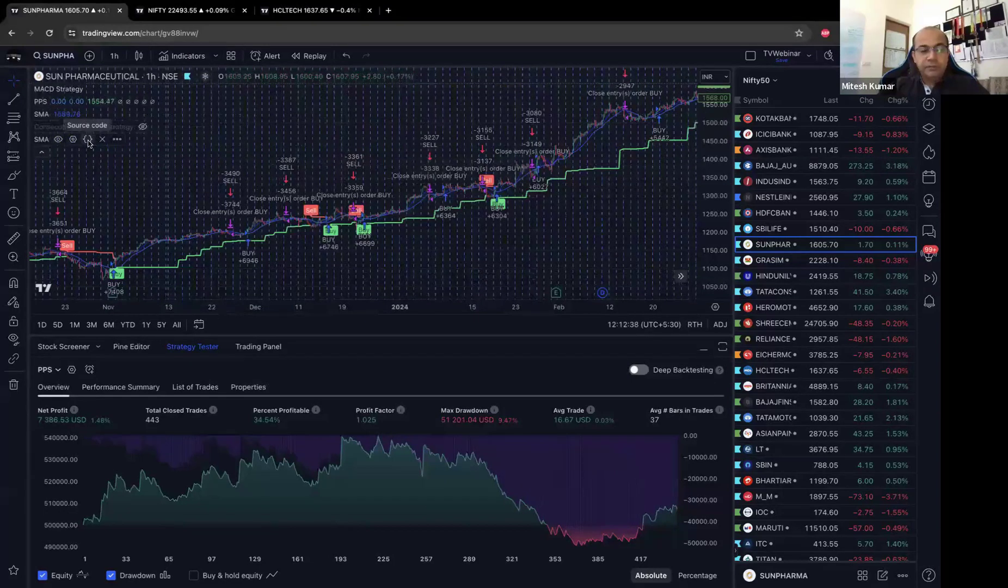
pyautogui.click(58, 140)
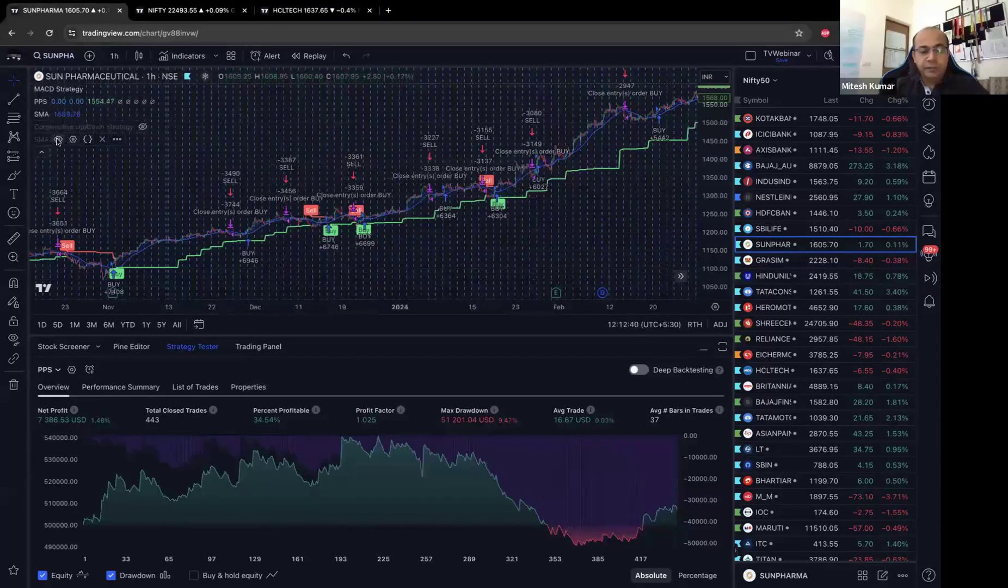
pyautogui.click(57, 140)
pyautogui.click(74, 140)
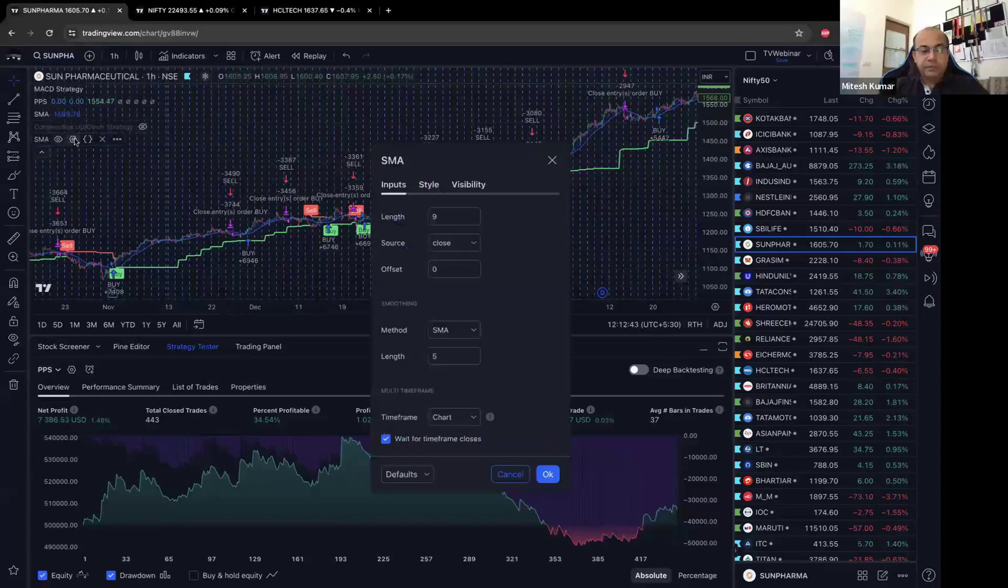
pyautogui.press('Escape')
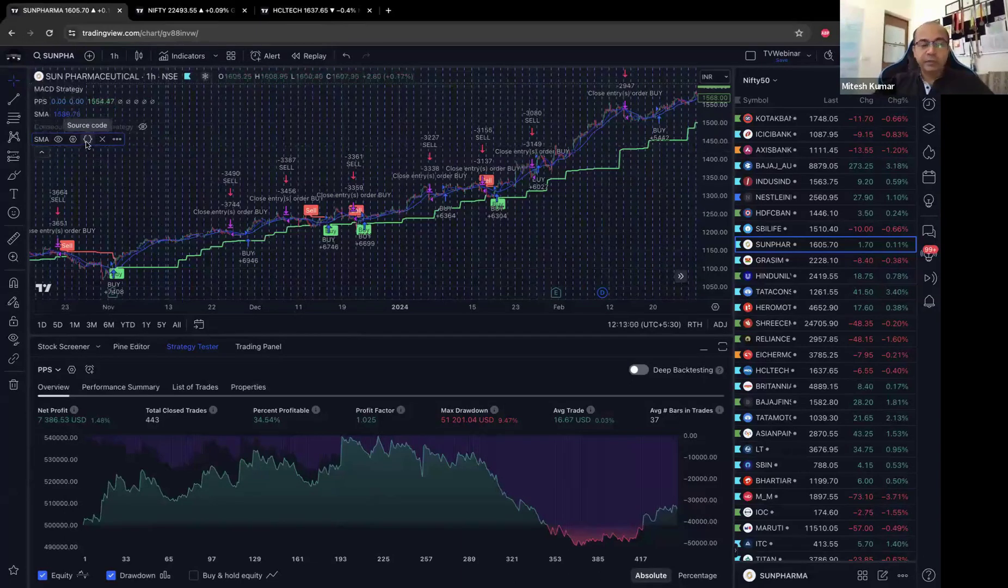
# - Open the source code of the newly added SMA in the Pine Editor and examine the script
pyautogui.click(86, 141)
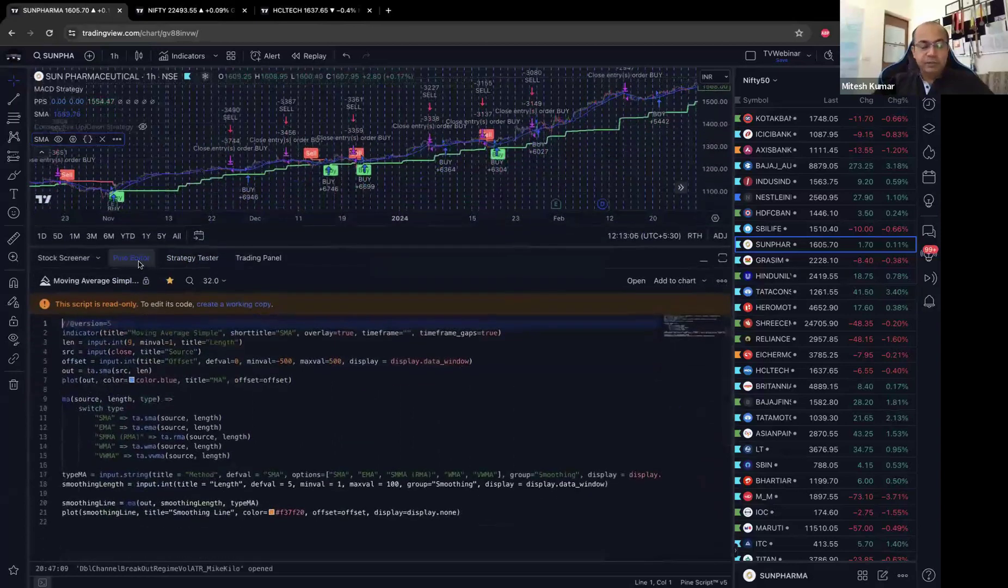
pyautogui.click(145, 351)
pyautogui.scroll(-5, 146, 351)
pyautogui.scroll(5, 145, 352)
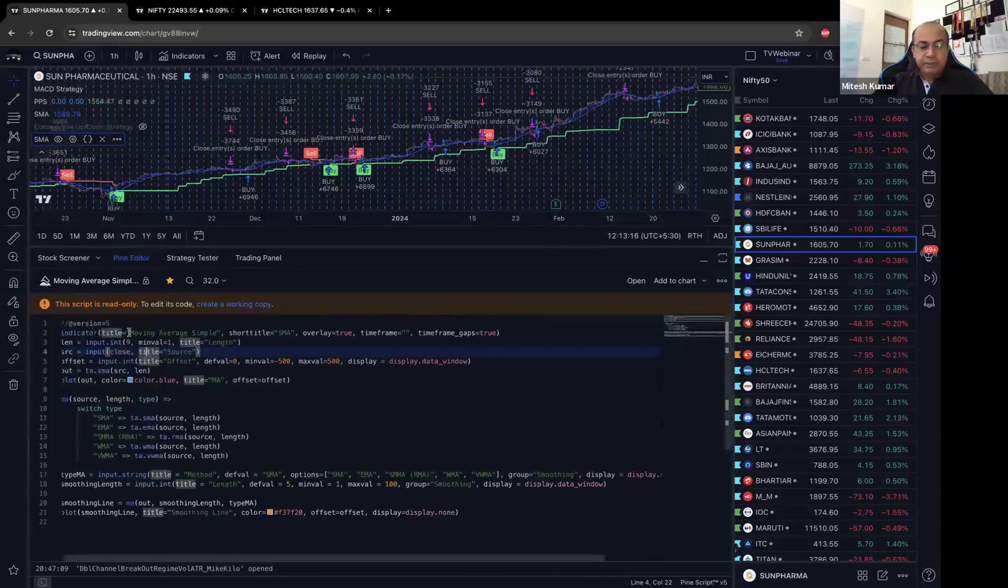
pyautogui.moveTo(152, 324); pyautogui.dragTo(205, 427)
pyautogui.moveTo(224, 509); pyautogui.dragTo(231, 521)
pyautogui.click(335, 443)
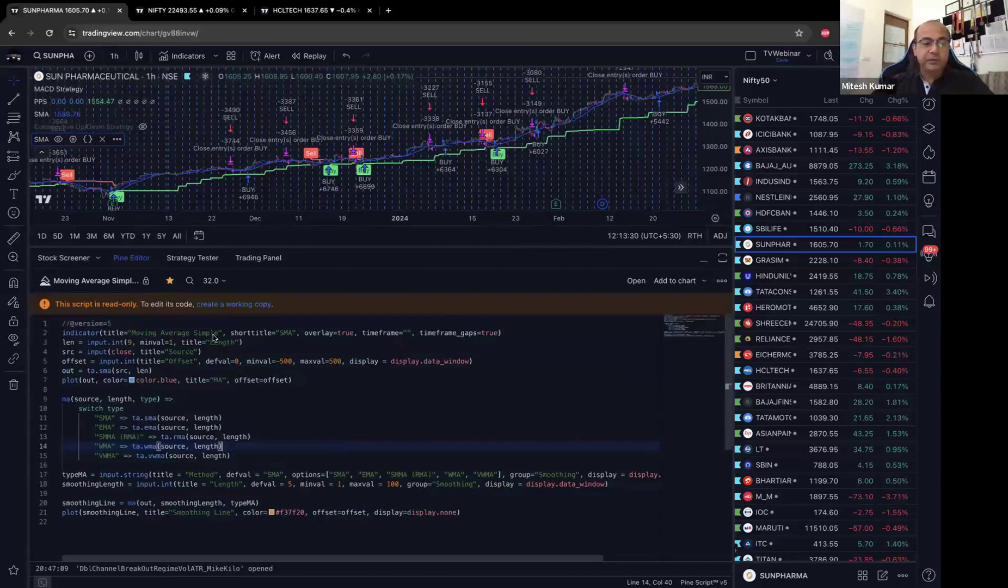
# - Show the hidden Consecutive Up/Down Strategy on the chart and read through the source code of PPS
pyautogui.moveTo(80, 126)
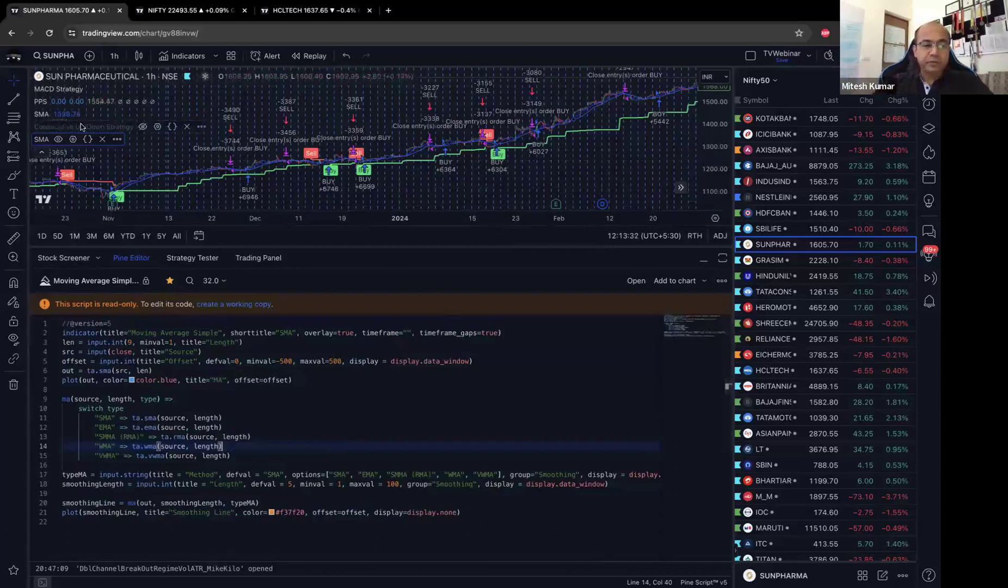
pyautogui.click(144, 127)
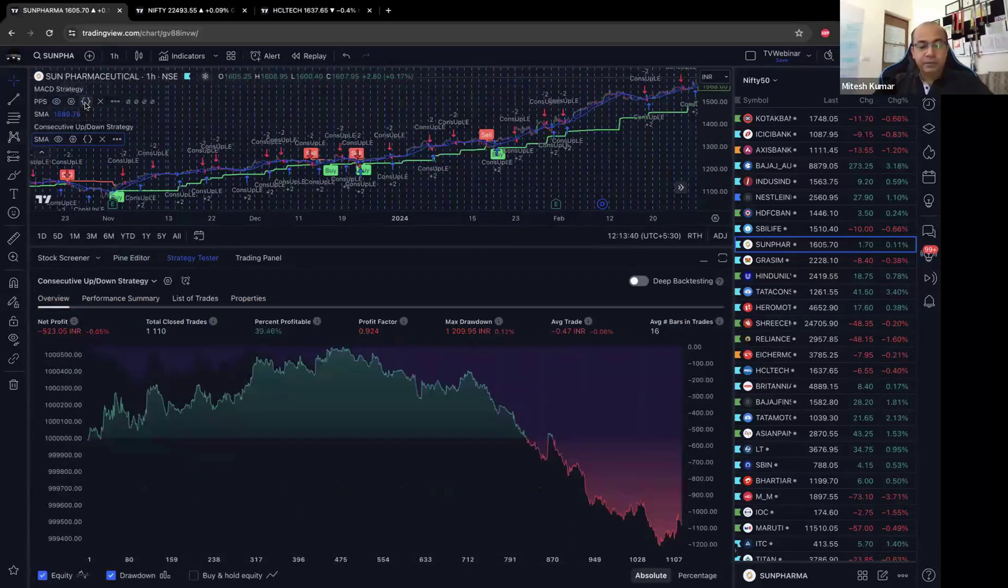
pyautogui.click(85, 102)
pyautogui.click(218, 389)
pyautogui.scroll(-2, 218, 391)
pyautogui.scroll(-10, 218, 392)
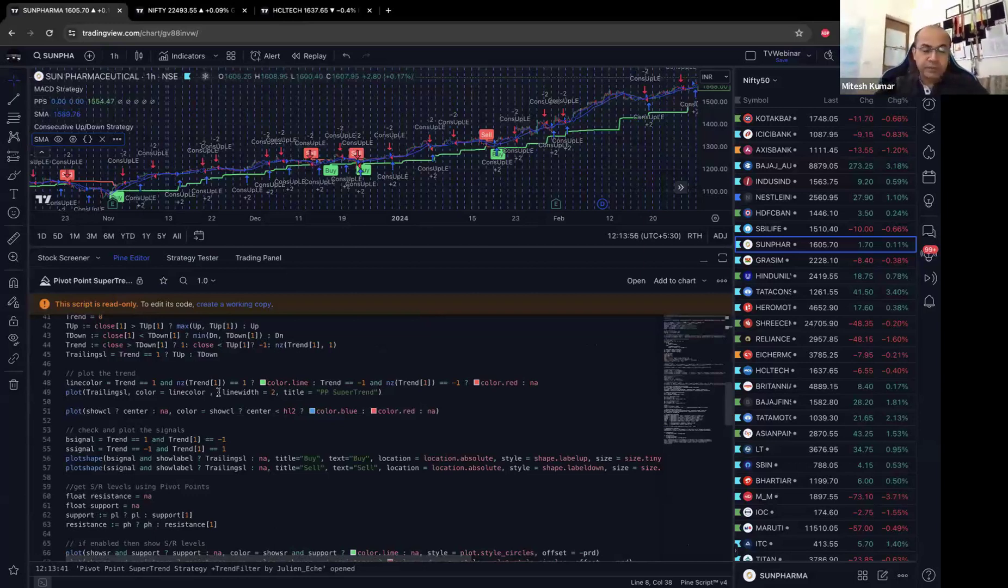
pyautogui.scroll(-2, 218, 391)
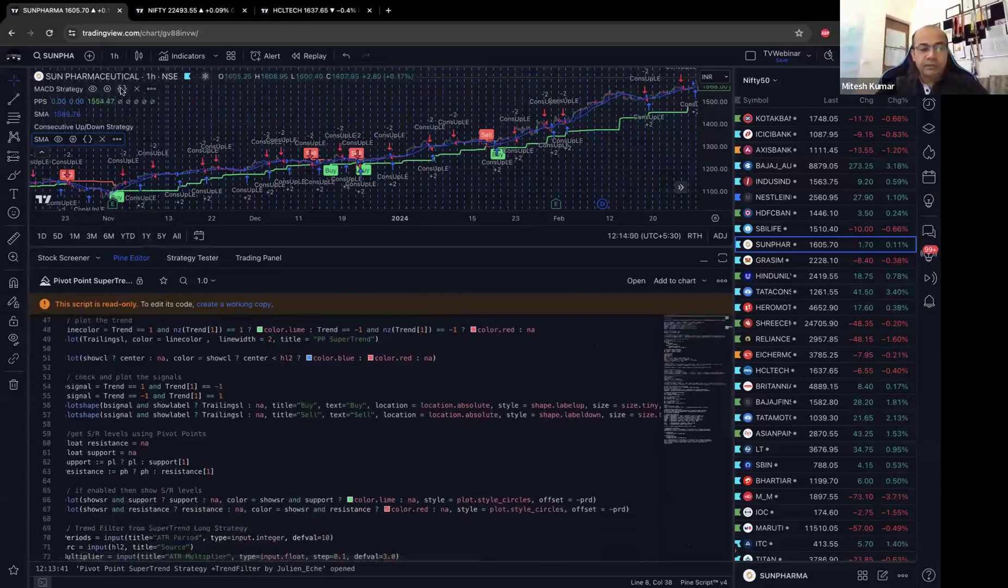
# - Open the MACD Strategy source code and select the script from the strategy declaration to its last line
pyautogui.click(121, 90)
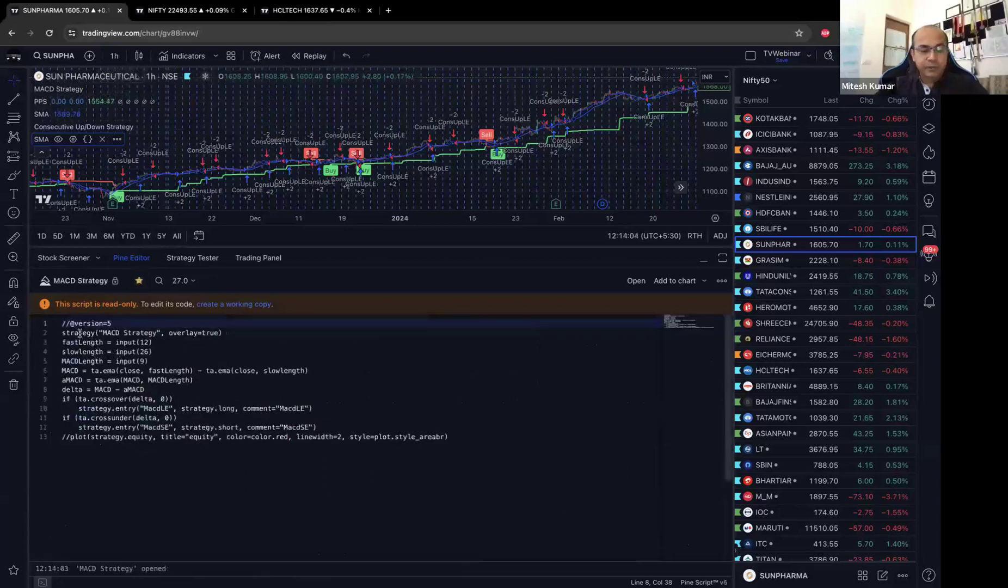
pyautogui.moveTo(76, 326)
pyautogui.mouseDown()
pyautogui.moveTo(229, 430)
pyautogui.moveTo(168, 463)
pyautogui.moveTo(70, 375)
pyautogui.moveTo(70, 327)
pyautogui.mouseUp()
pyautogui.click(168, 463)
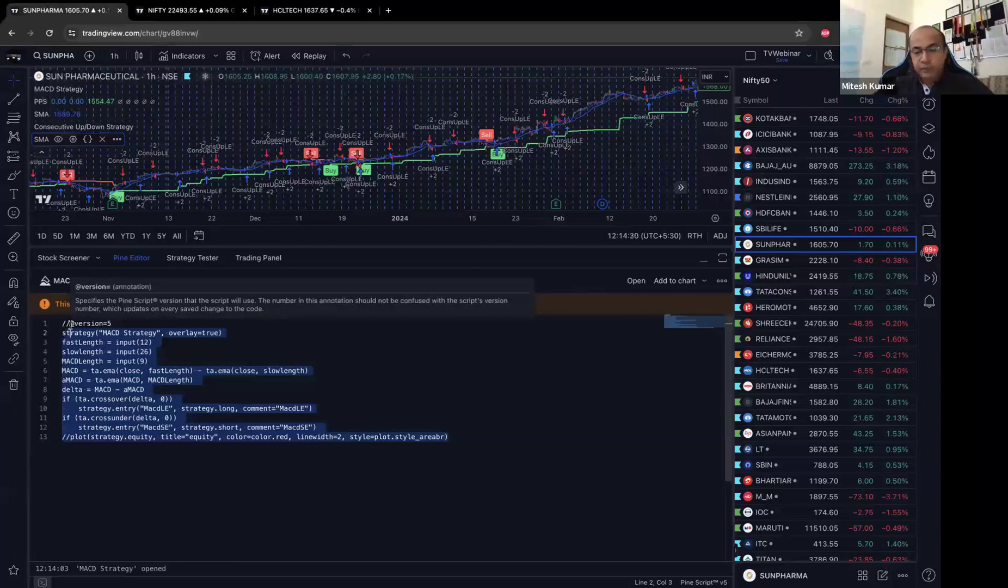
# - Open the public Pine Script Q&A chat, look over its messages and message field, and close the chat
pyautogui.click(927, 231)
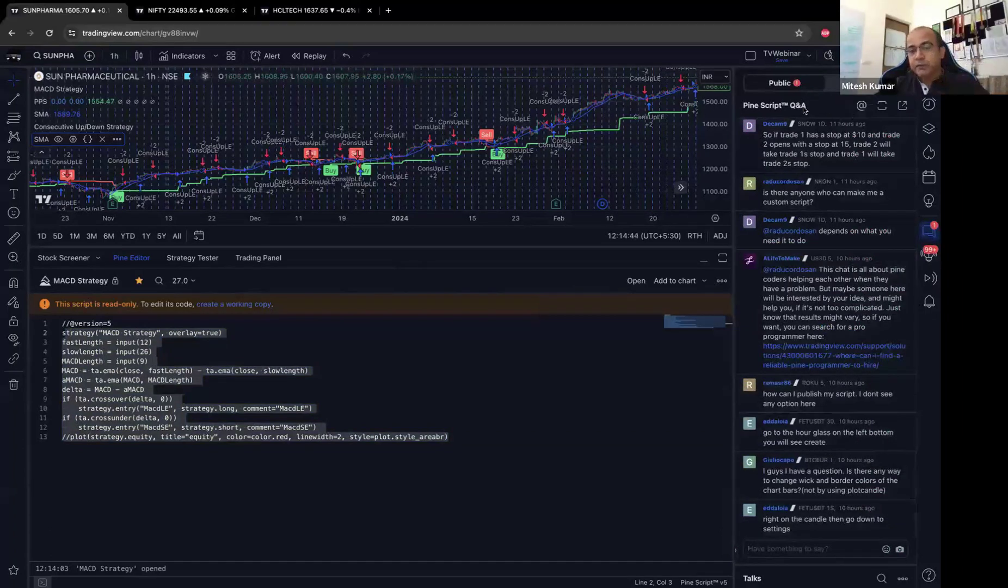
pyautogui.moveTo(815, 509)
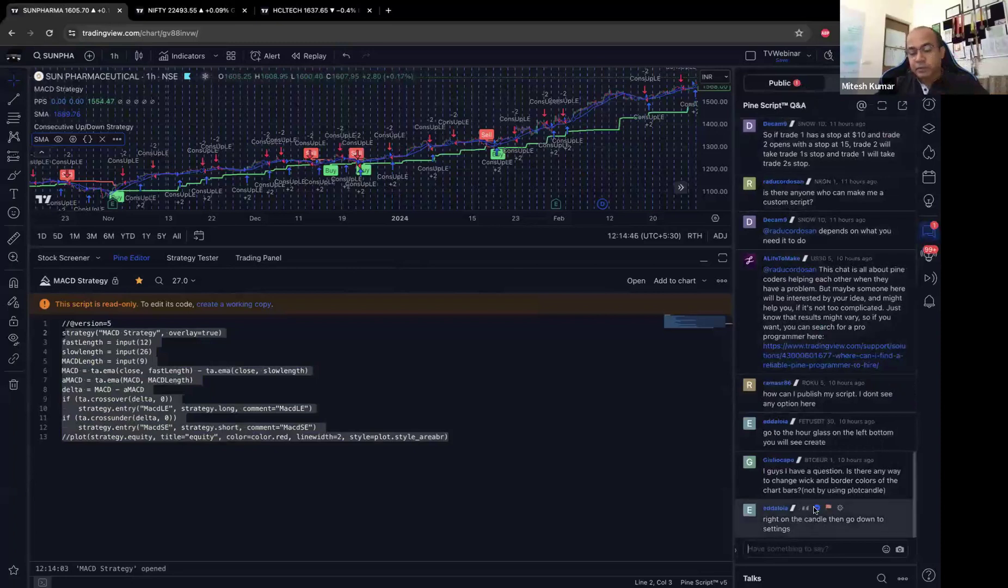
pyautogui.click(800, 564)
pyautogui.scroll(-10, 803, 554)
pyautogui.moveTo(809, 348); pyautogui.dragTo(809, 560)
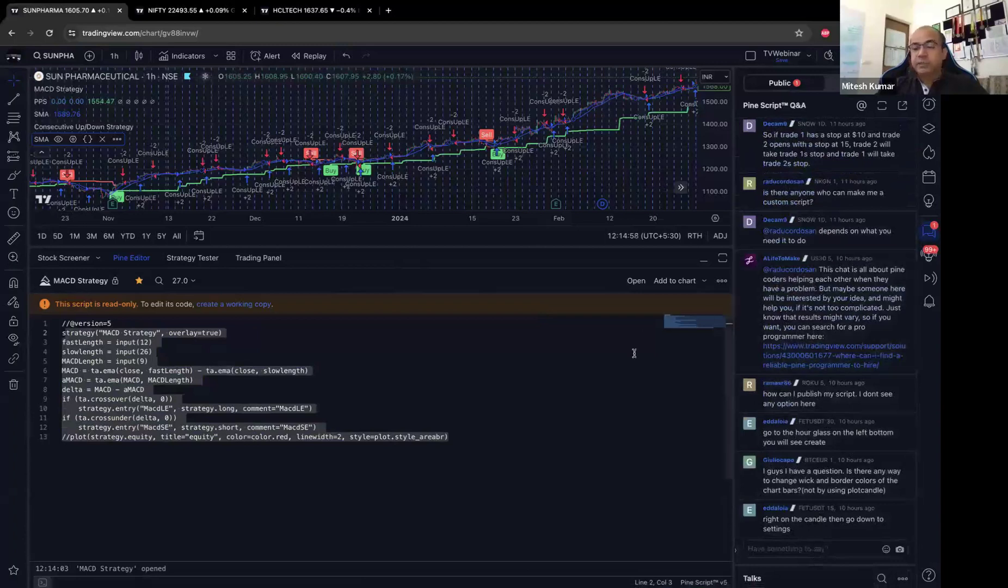
pyautogui.click(928, 237)
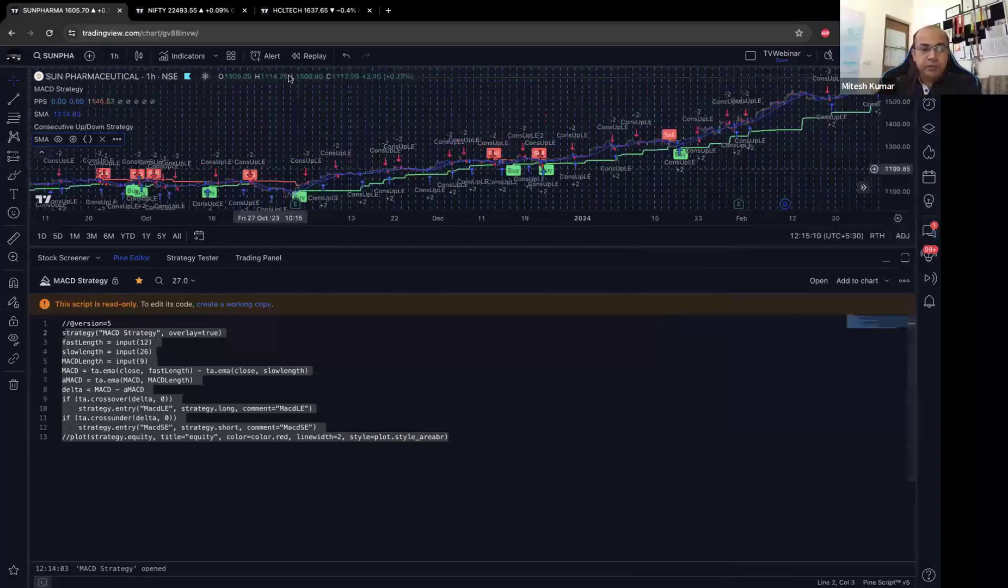
# - Add the Average Directional Index from the built-in technical indicators to the chart
pyautogui.click(183, 56)
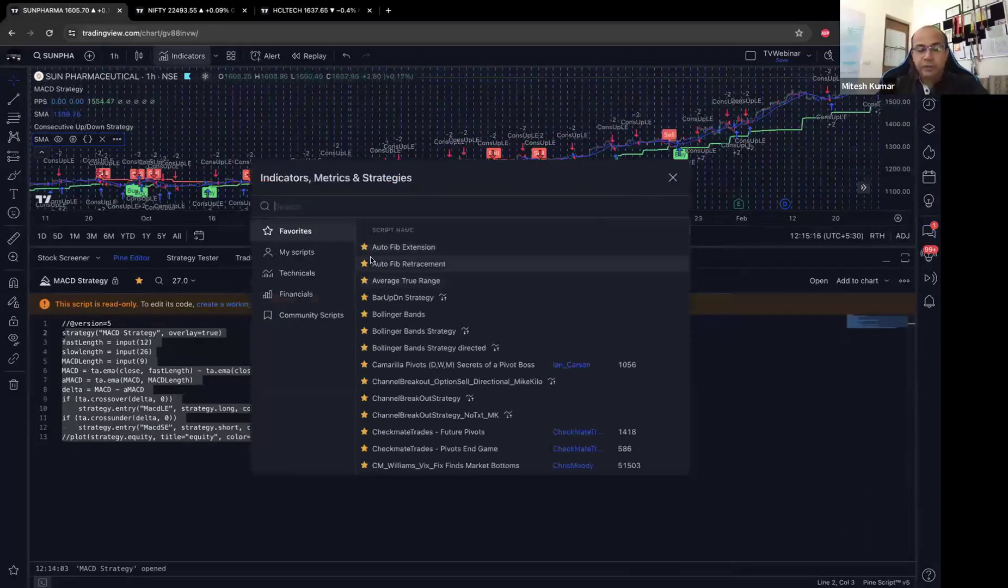
pyautogui.click(311, 254)
pyautogui.click(308, 278)
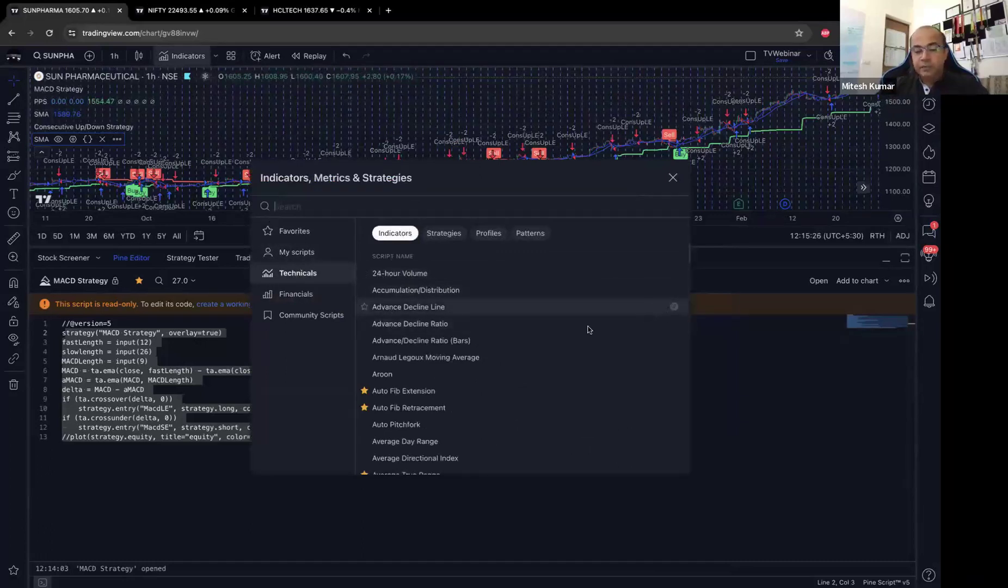
pyautogui.scroll(-4, 438, 381)
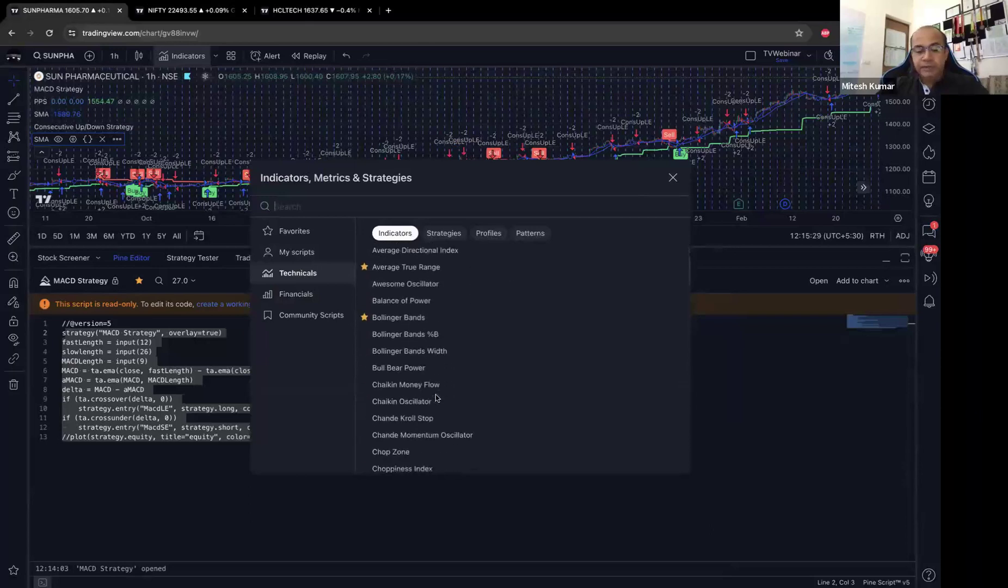
pyautogui.scroll(1, 434, 354)
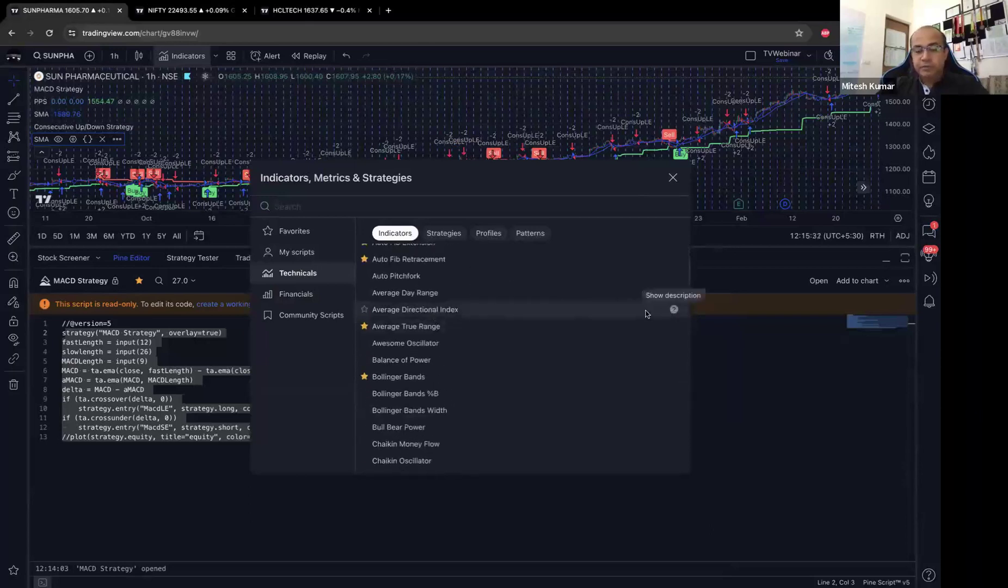
pyautogui.click(595, 310)
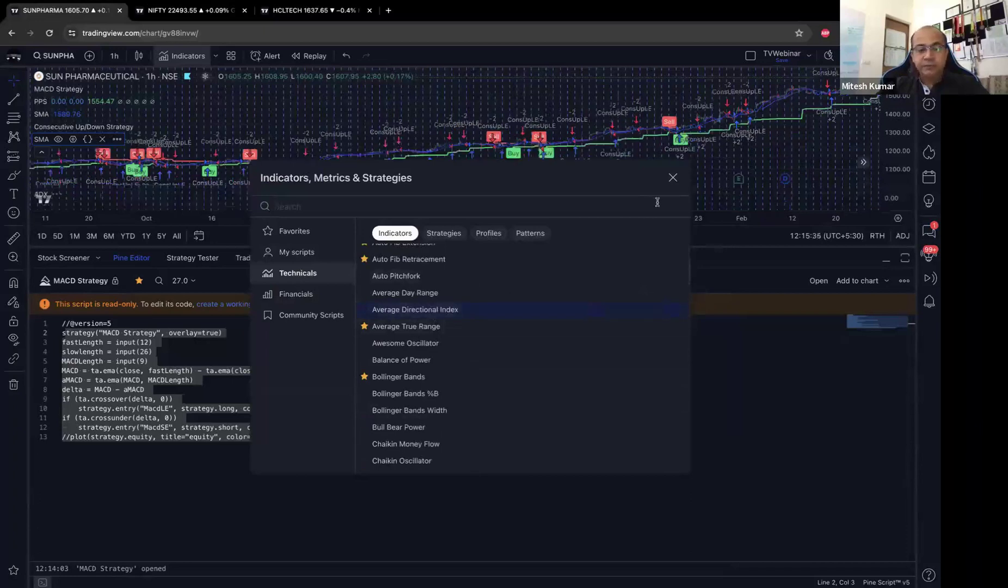
pyautogui.click(672, 178)
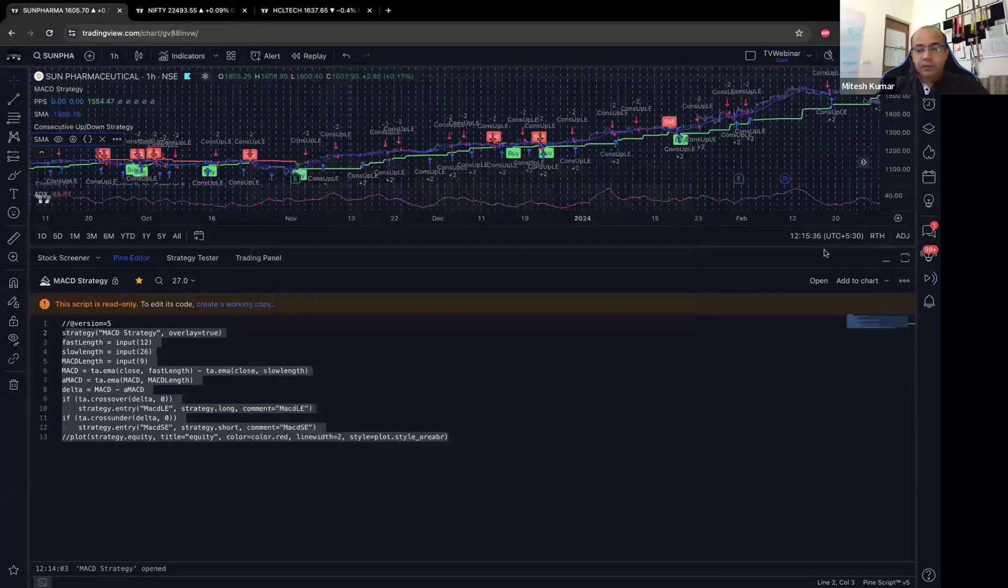
# - Open the source code of the ADX indicator, read through it, and bring up the strategy performance overview
pyautogui.moveTo(825, 246); pyautogui.dragTo(825, 364)
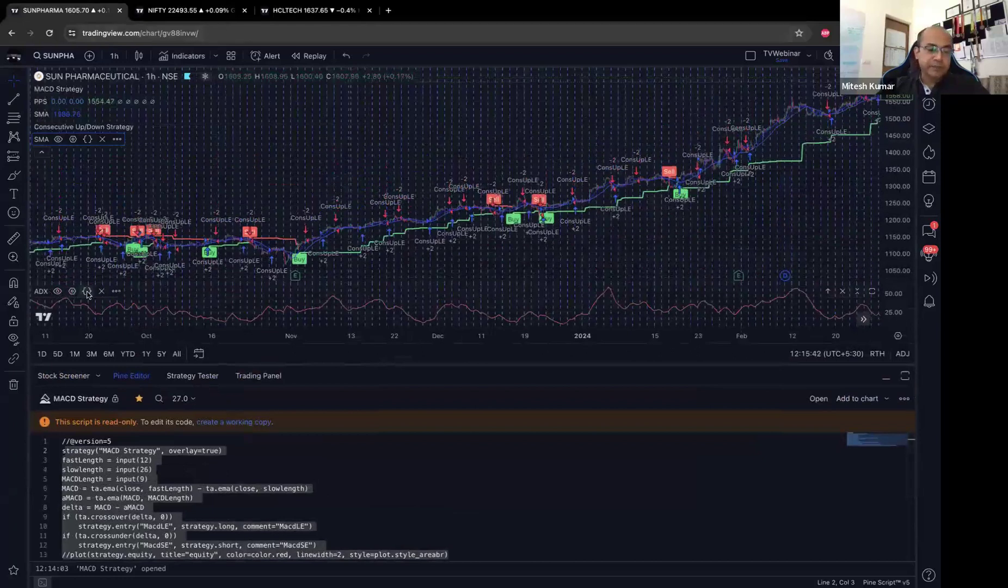
pyautogui.click(86, 292)
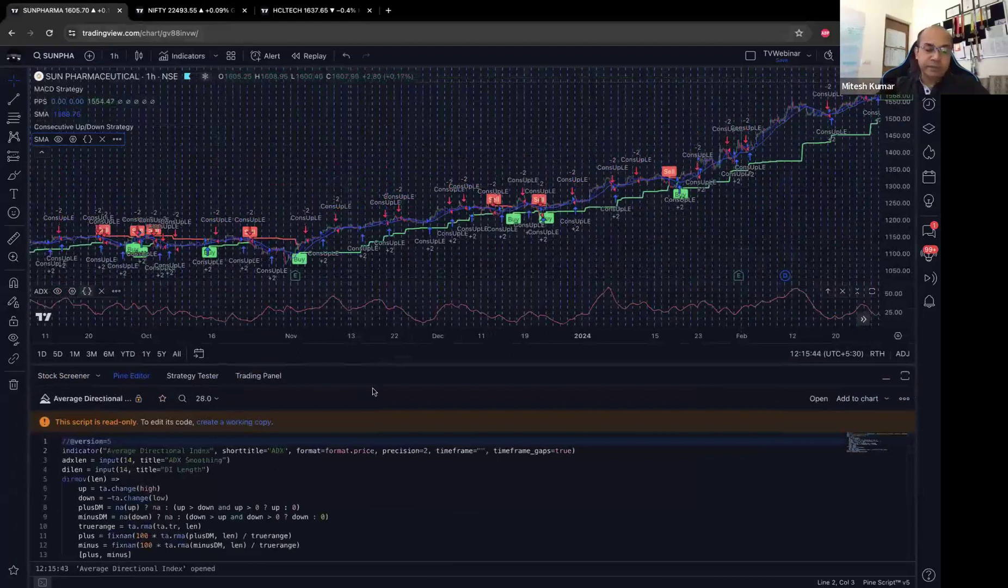
pyautogui.moveTo(403, 363); pyautogui.dragTo(403, 303)
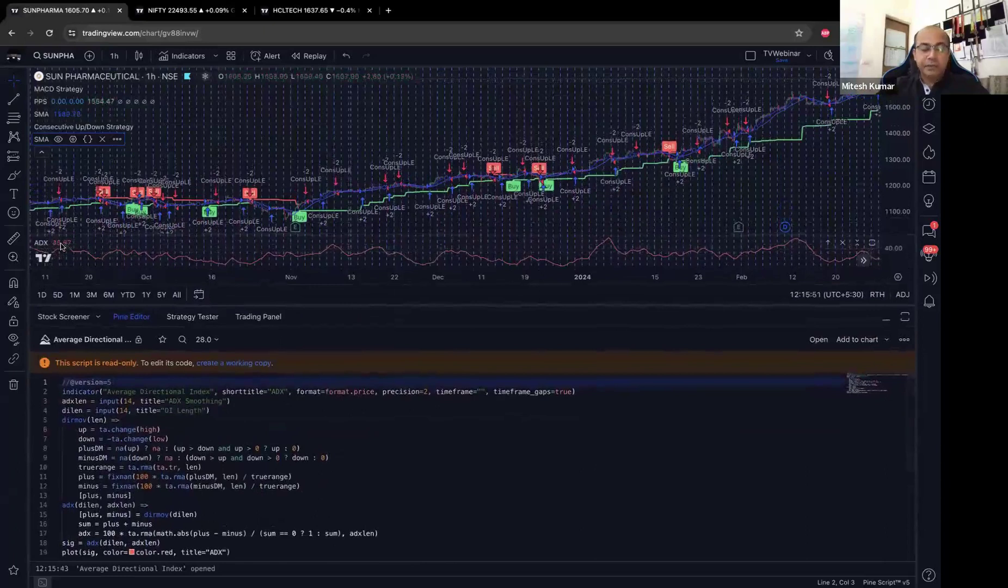
pyautogui.click(121, 457)
pyautogui.scroll(-1, 125, 446)
pyautogui.scroll(1, 136, 413)
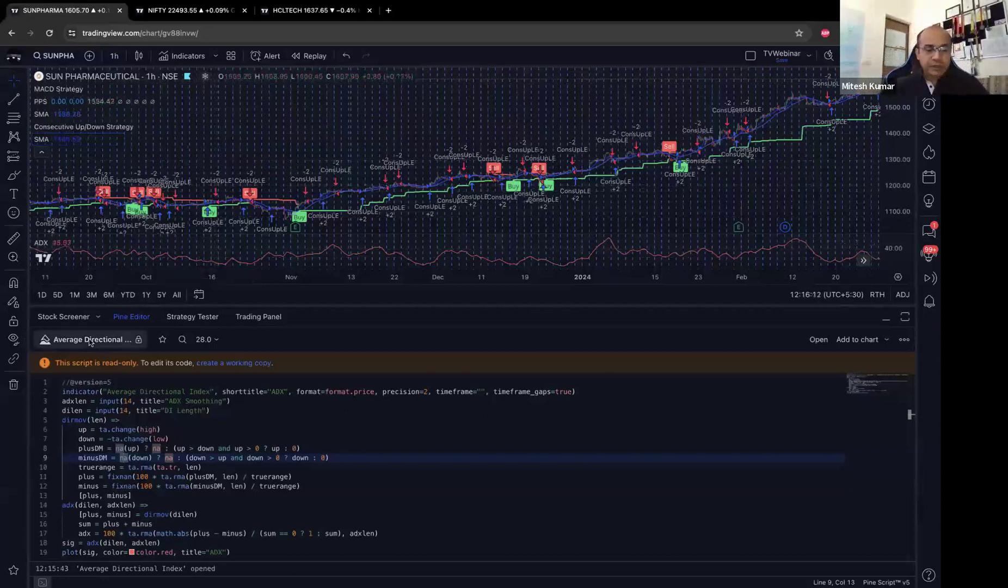
pyautogui.click(205, 320)
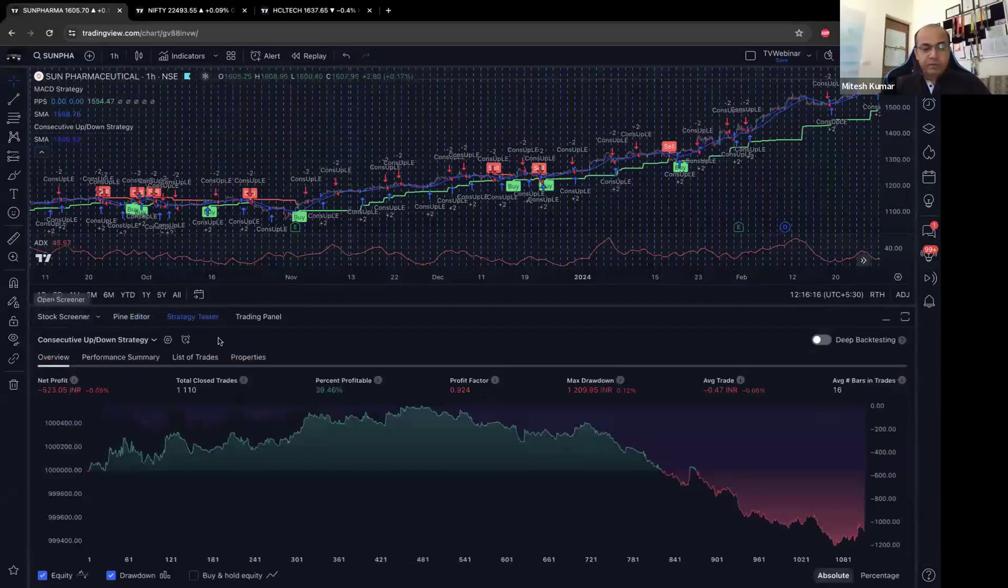
# - Enlarge the chart area and change the chart symbol to NIFTY, the Nifty 50 Index on NSE
pyautogui.moveTo(432, 308); pyautogui.dragTo(400, 551)
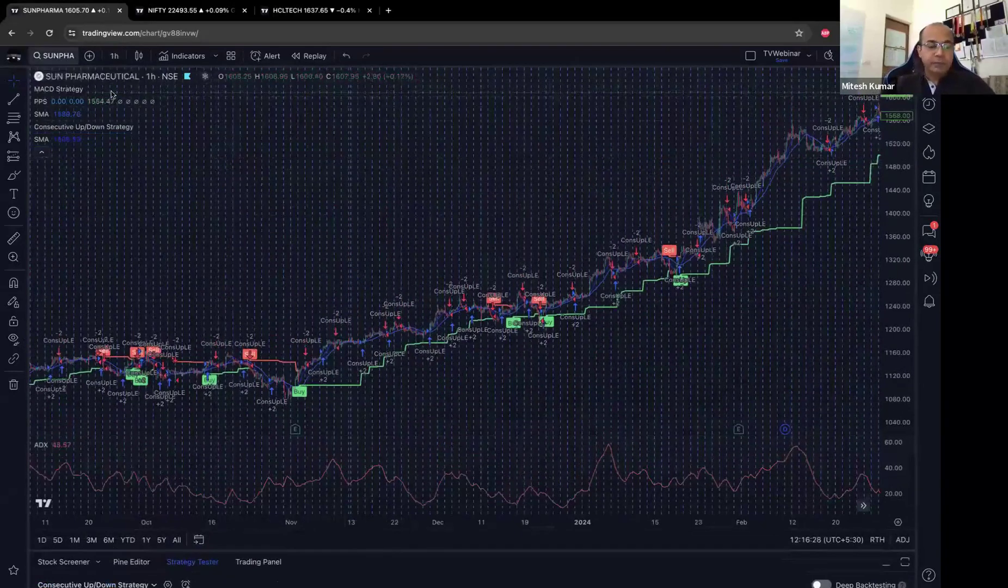
pyautogui.click(53, 55)
pyautogui.write('NIFT')
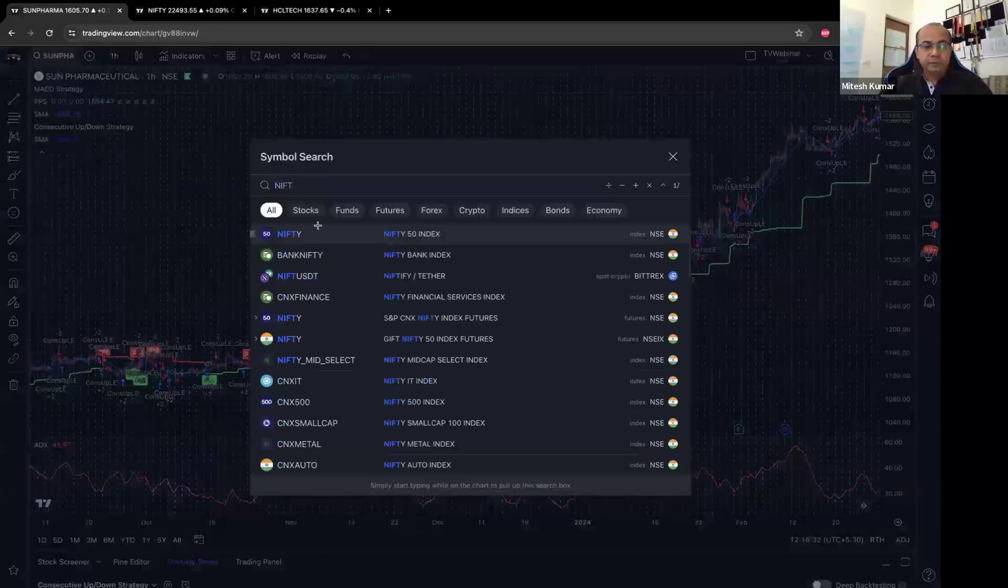
pyautogui.press('Return')
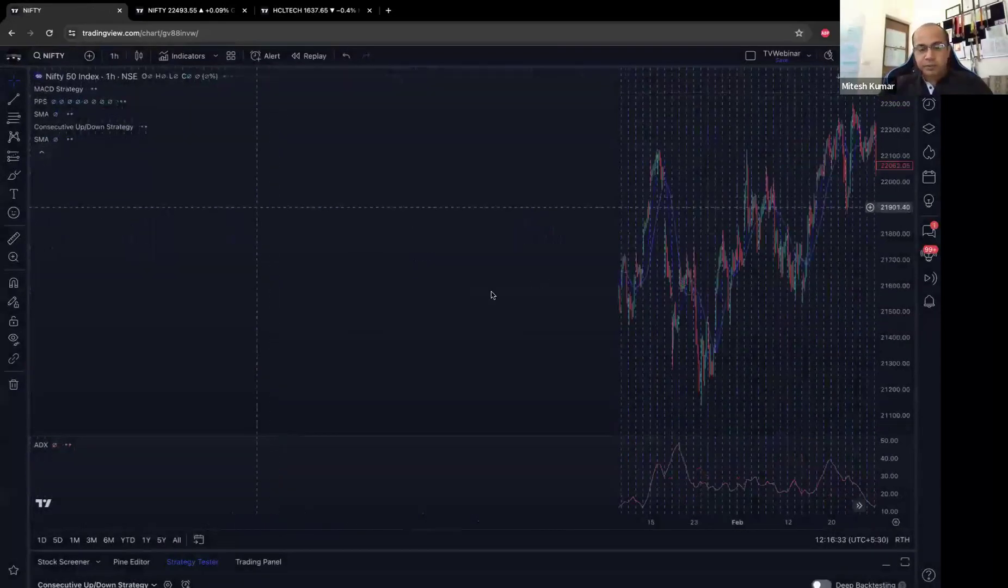
pyautogui.rightClick(636, 243)
pyautogui.click(661, 500)
pyautogui.click(430, 288)
pyautogui.click(607, 414)
pyautogui.scroll(5, 680, 300)
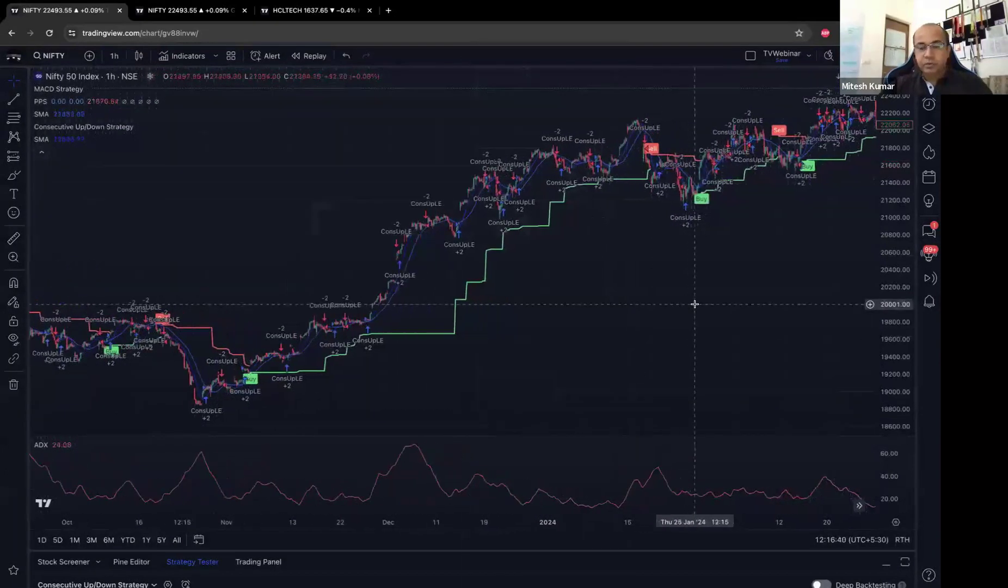
pyautogui.scroll(5, 649, 299)
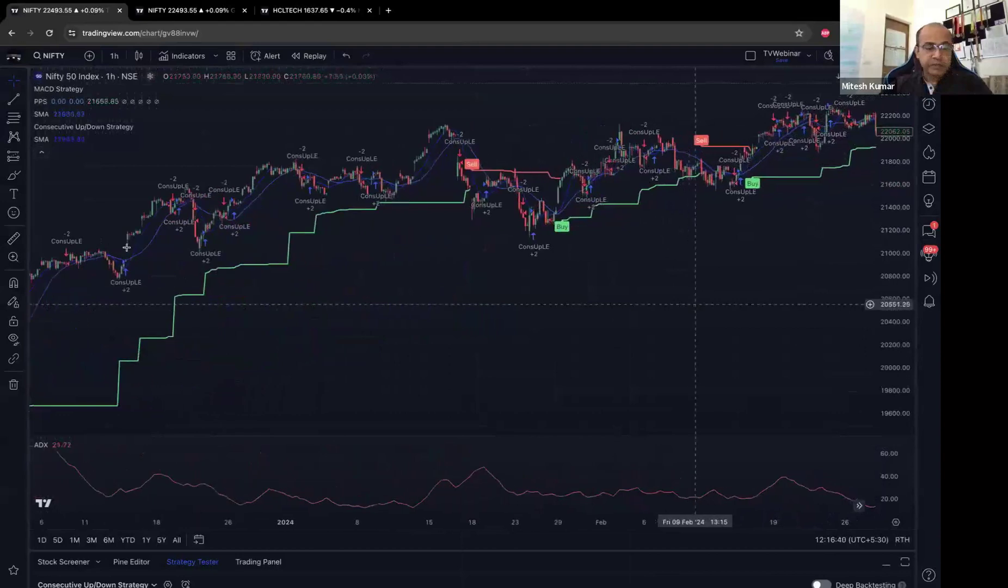
pyautogui.scroll(1, 417, 345)
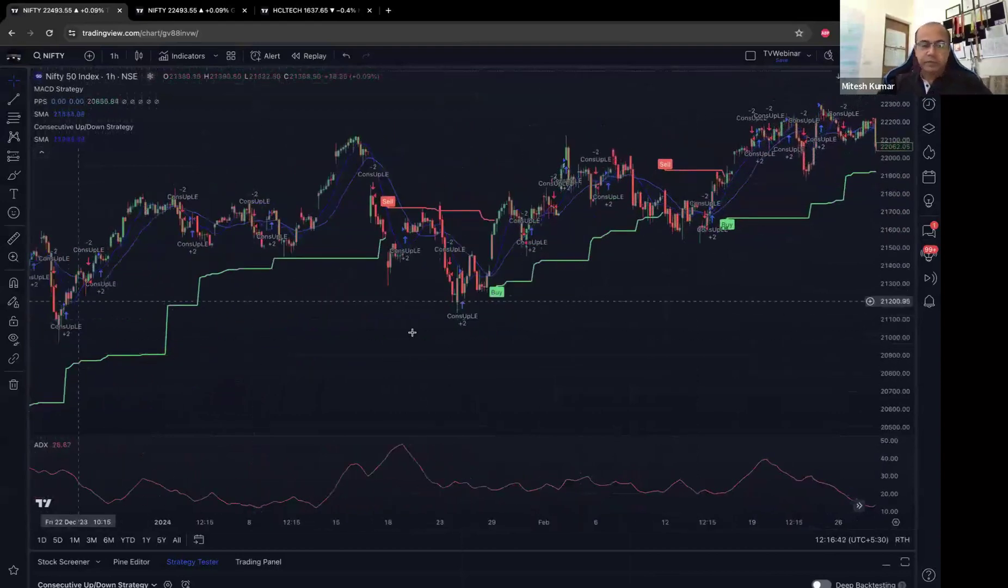
pyautogui.click(25, 389)
pyautogui.click(78, 172)
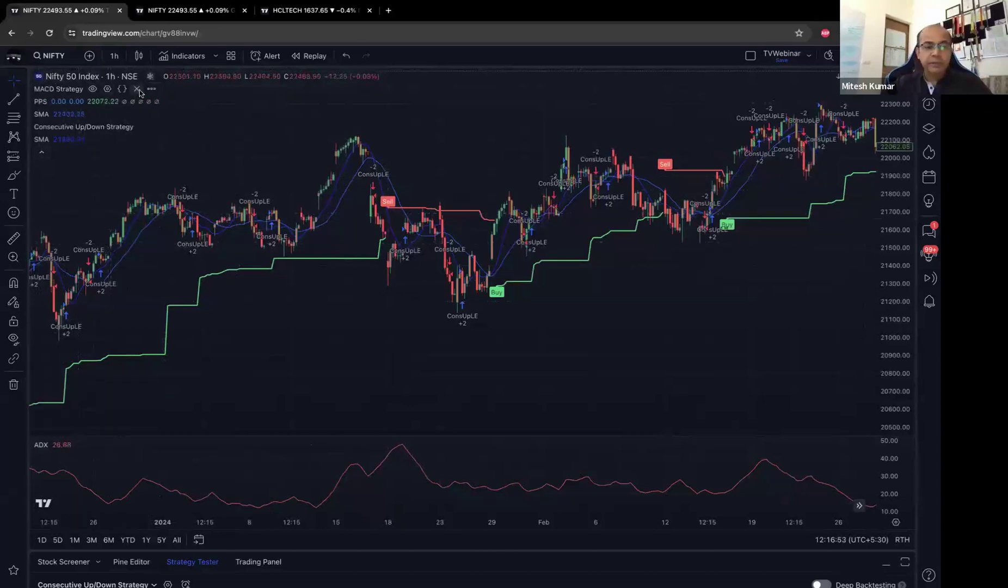
# - Remove the MACD Strategy, PPS, both SMAs, the Consecutive Up/Down Strategy and the ADX from the Nifty chart
pyautogui.click(138, 89)
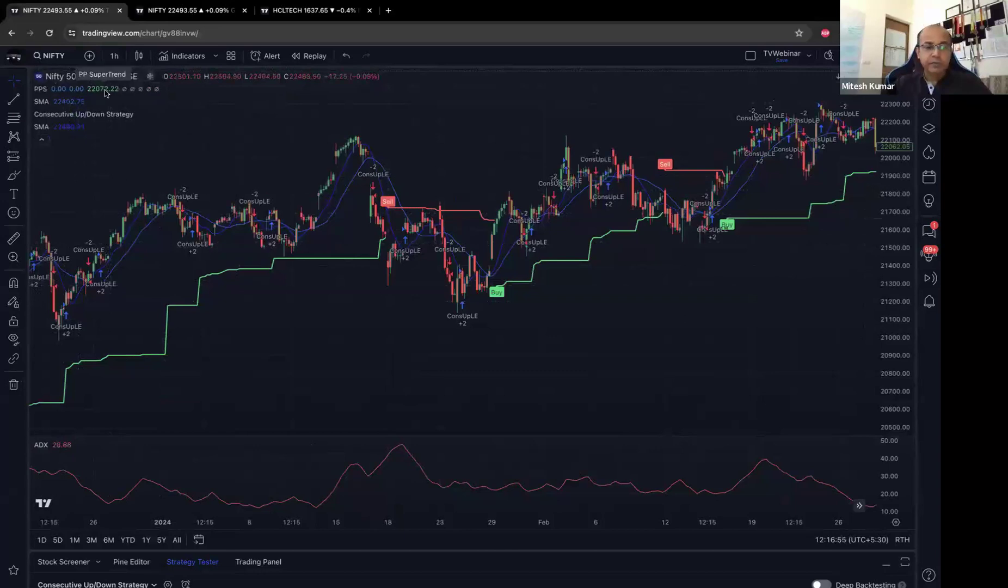
pyautogui.click(97, 90)
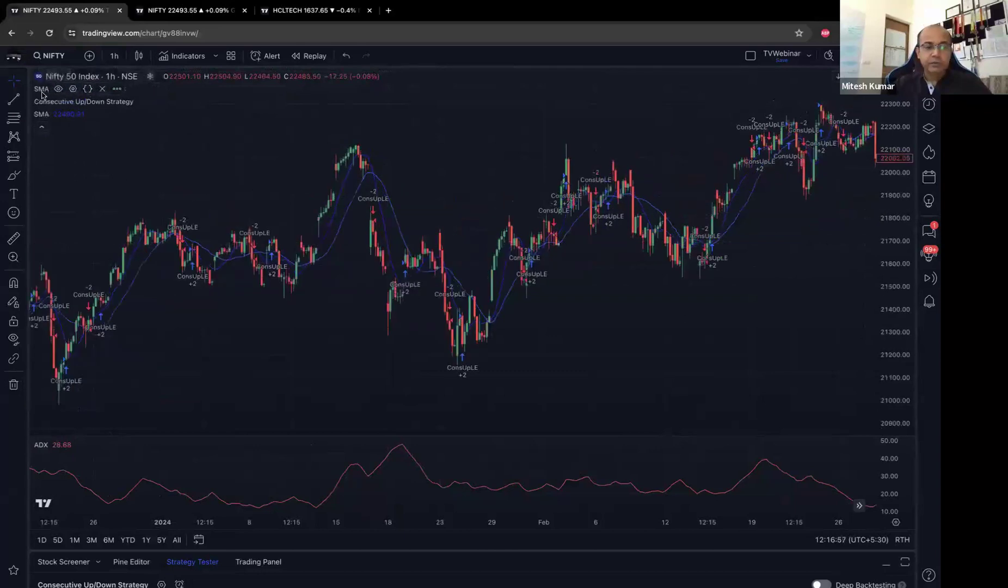
pyautogui.click(99, 90)
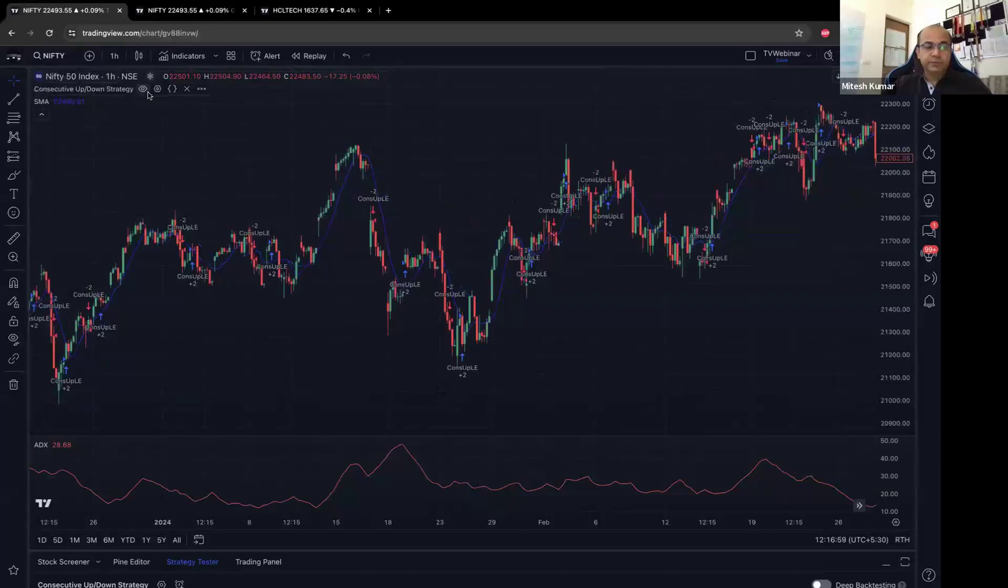
pyautogui.click(187, 89)
pyautogui.click(100, 90)
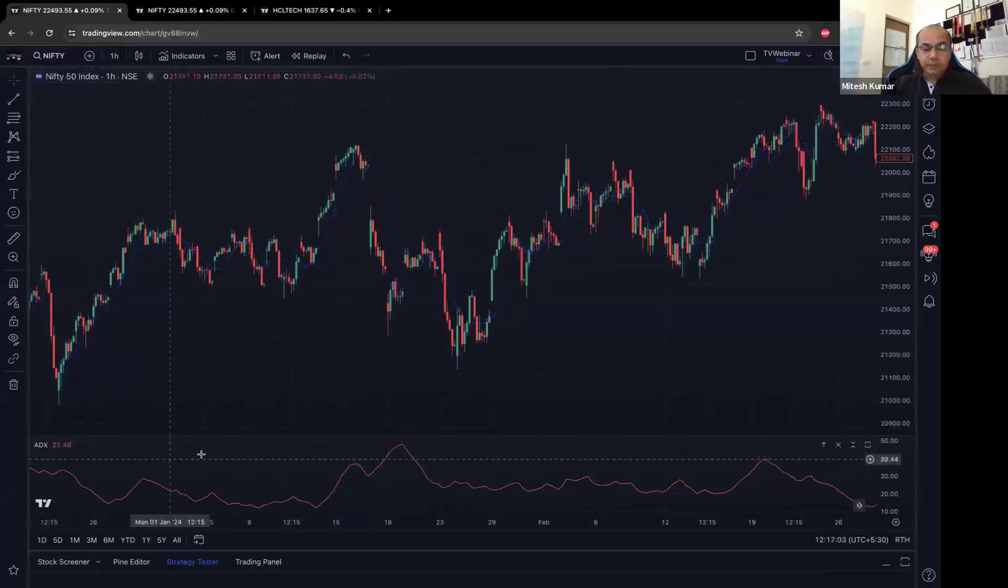
pyautogui.moveTo(43, 447)
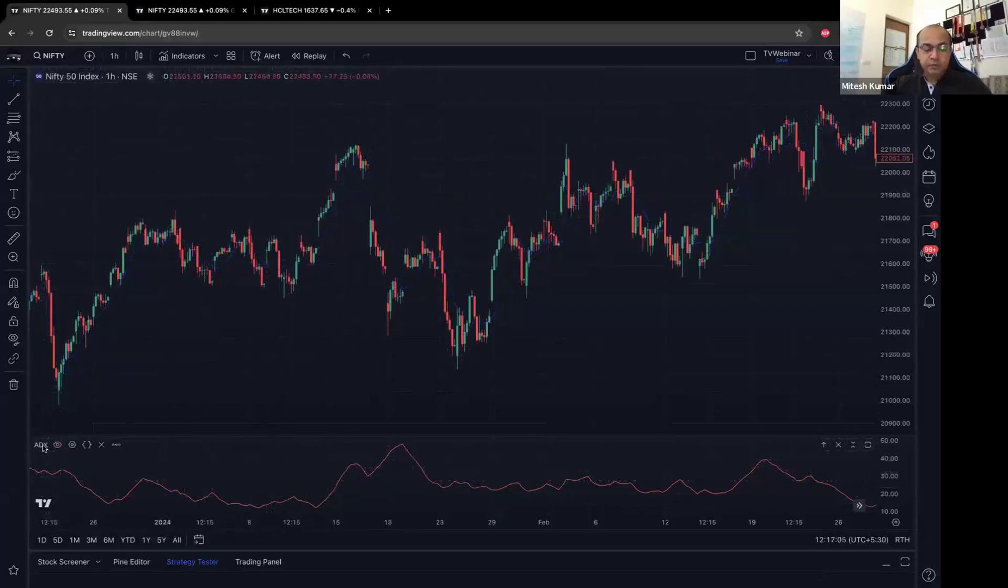
pyautogui.click(101, 445)
pyautogui.scroll(-3, 154, 397)
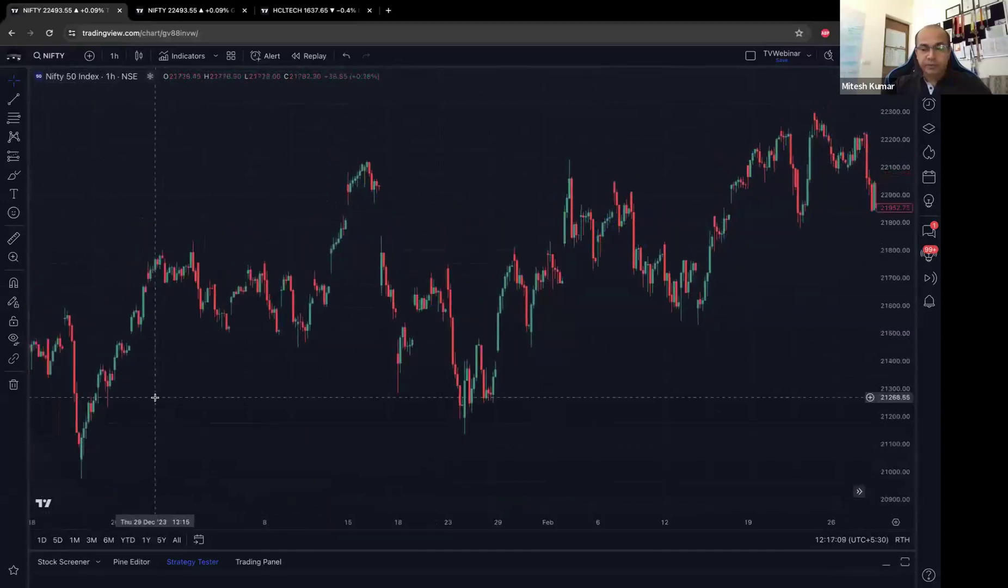
pyautogui.scroll(-4, 156, 397)
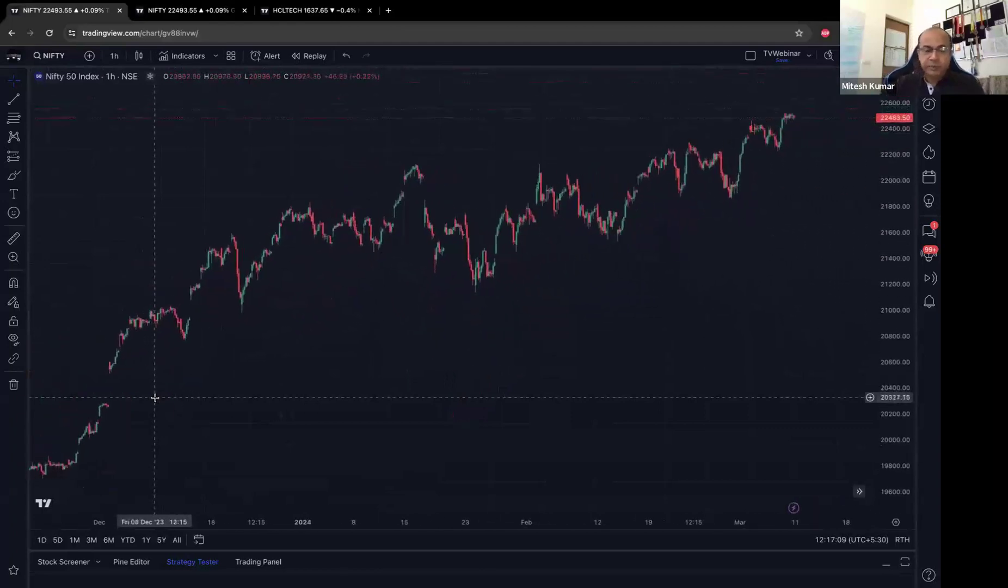
pyautogui.scroll(-4, 155, 400)
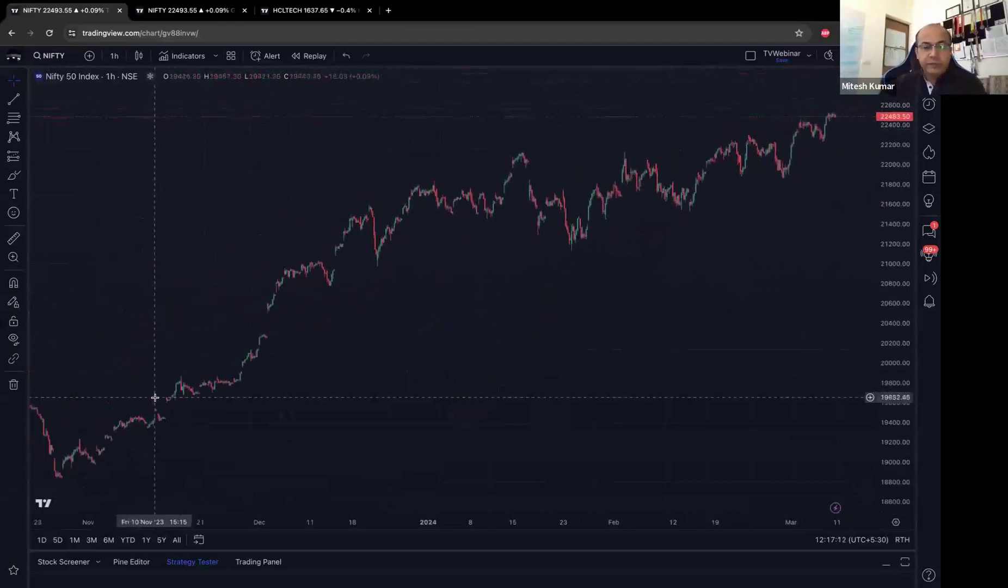
# - Mark the 3, 5, 15 and 75 minutes, 1 hour and 1 day chart intervals as favorites
pyautogui.click(114, 56)
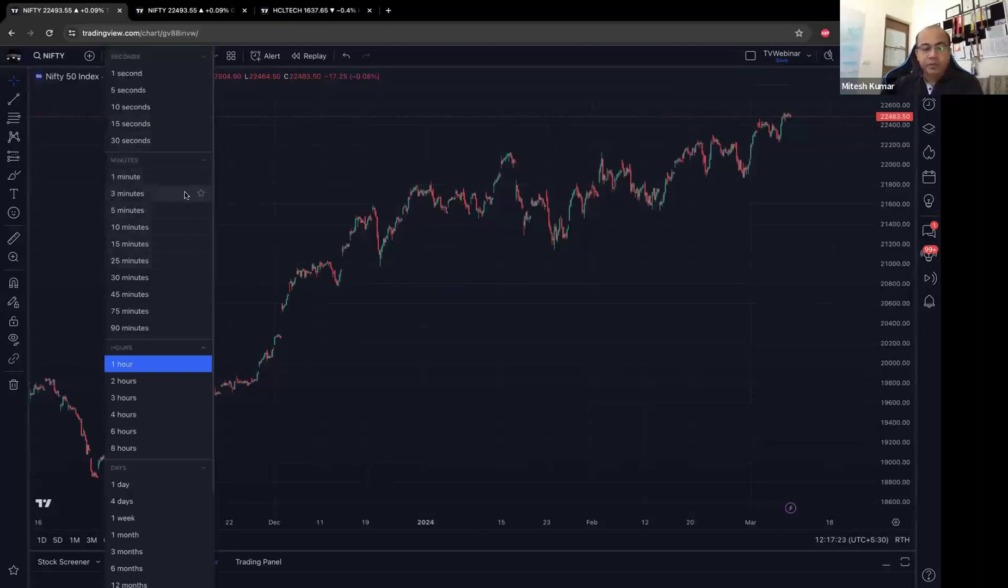
pyautogui.click(201, 193)
pyautogui.click(201, 210)
pyautogui.click(201, 244)
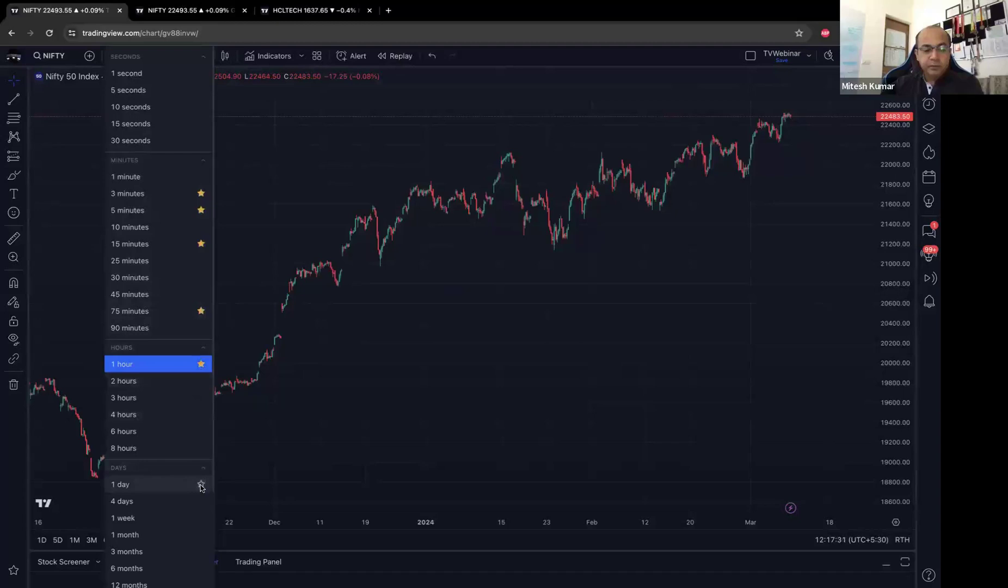
pyautogui.click(200, 485)
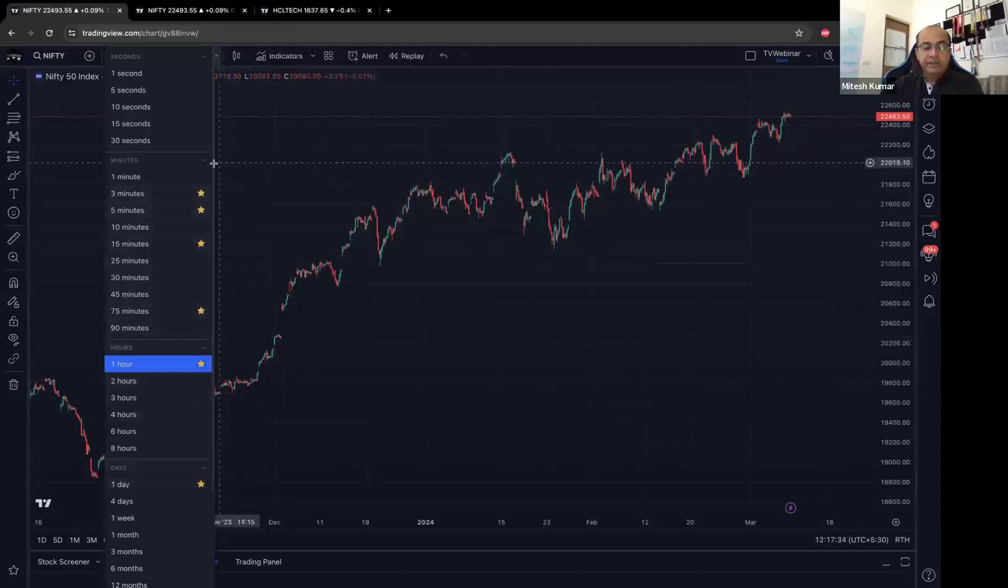
pyautogui.click(262, 180)
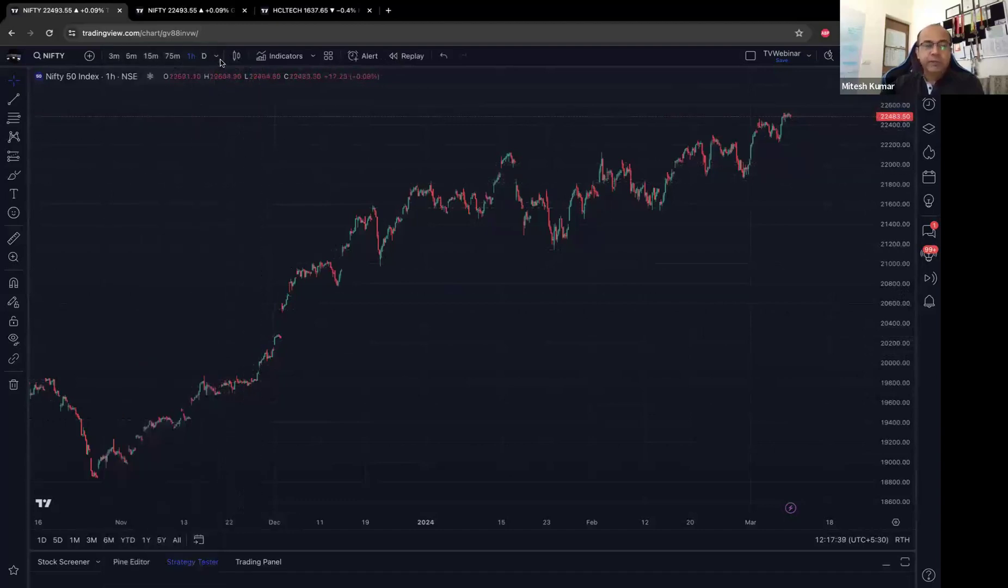
# - Review the interval list and switch the Nifty chart through the daily, 15-minute, 3-minute, 5-minute and 75-minute intervals
pyautogui.click(217, 56)
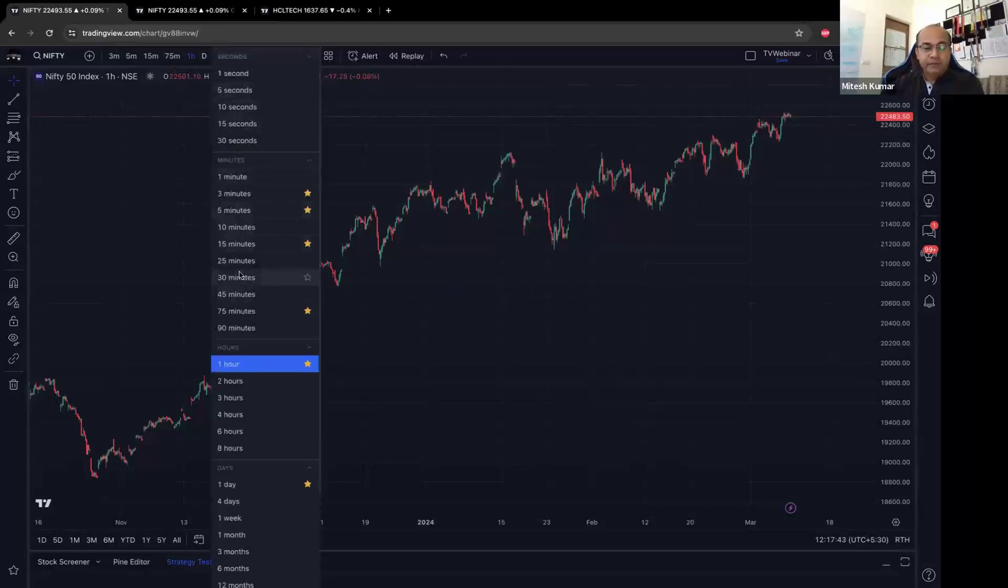
pyautogui.click(161, 254)
pyautogui.click(205, 56)
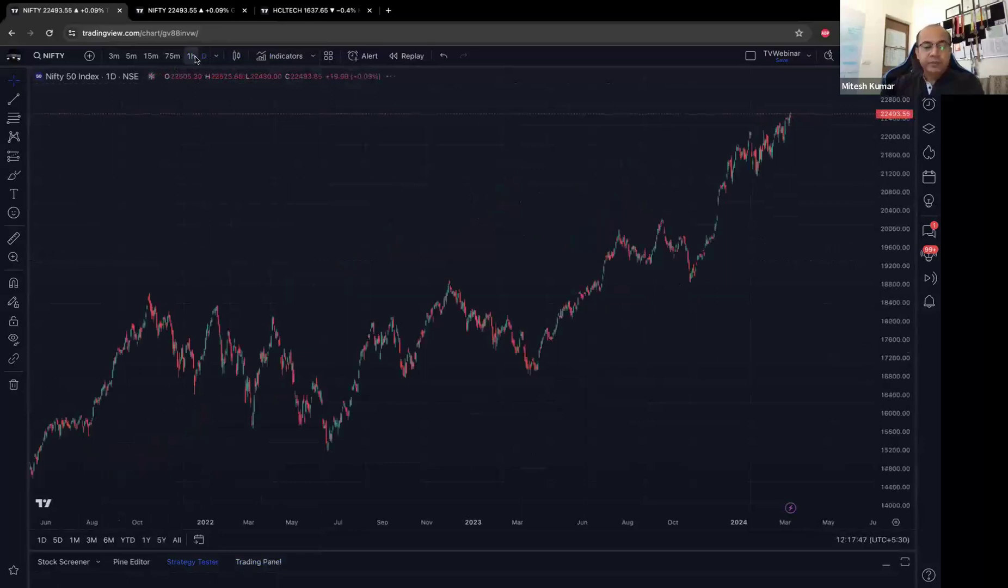
pyautogui.click(154, 55)
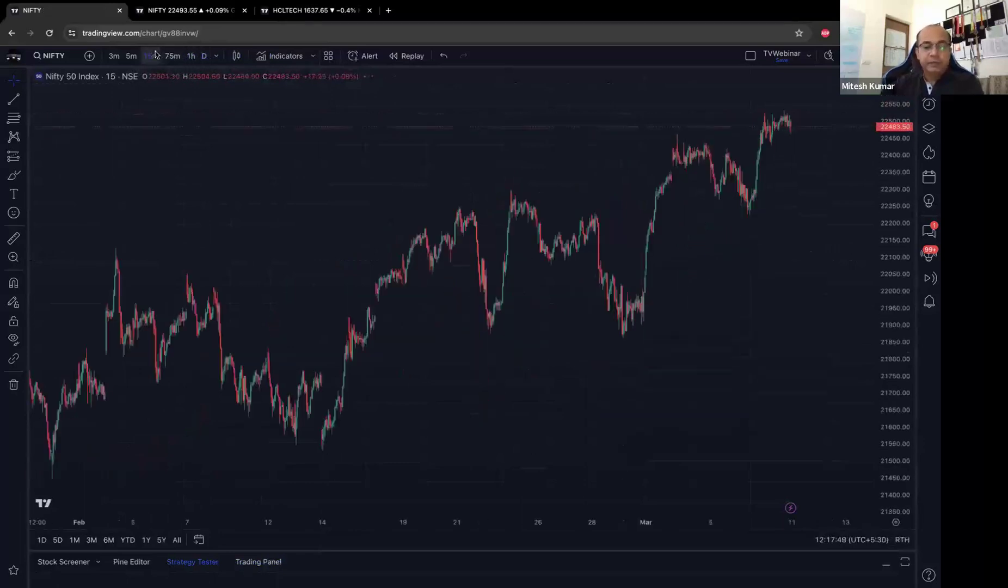
pyautogui.click(114, 56)
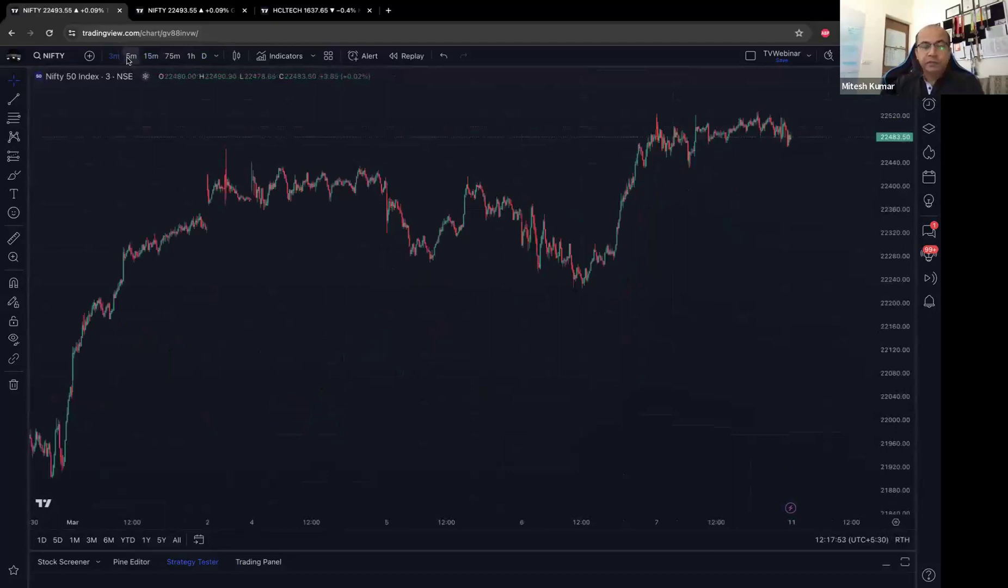
pyautogui.click(131, 56)
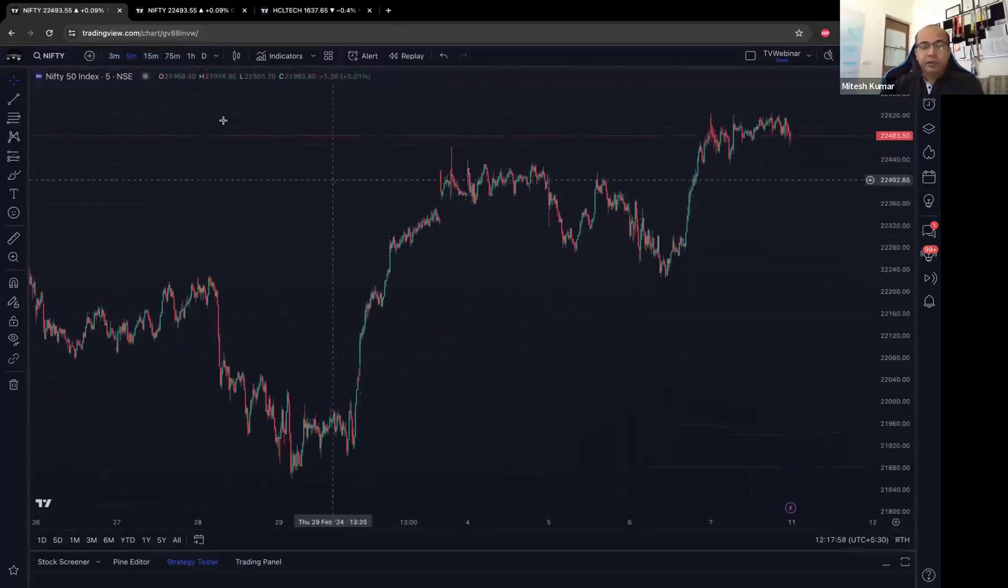
pyautogui.click(172, 56)
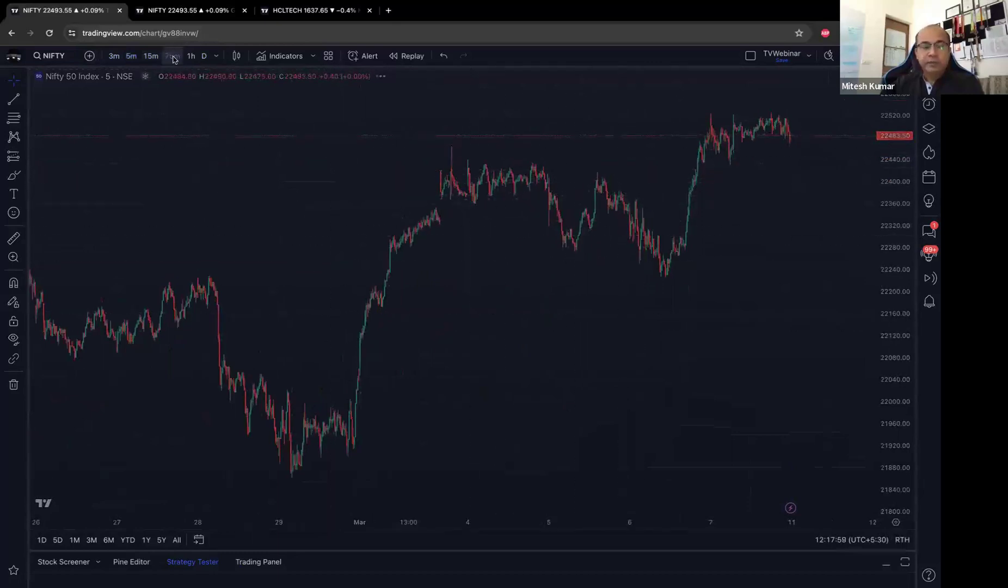
# - Add the 25 minutes interval to the favorite chart intervals
pyautogui.click(215, 56)
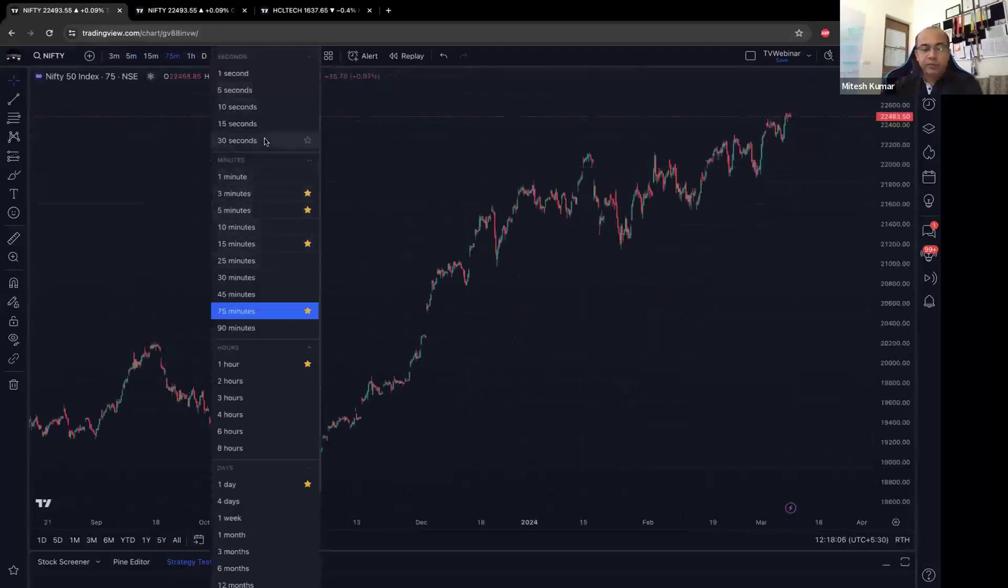
pyautogui.scroll(-2, 242, 429)
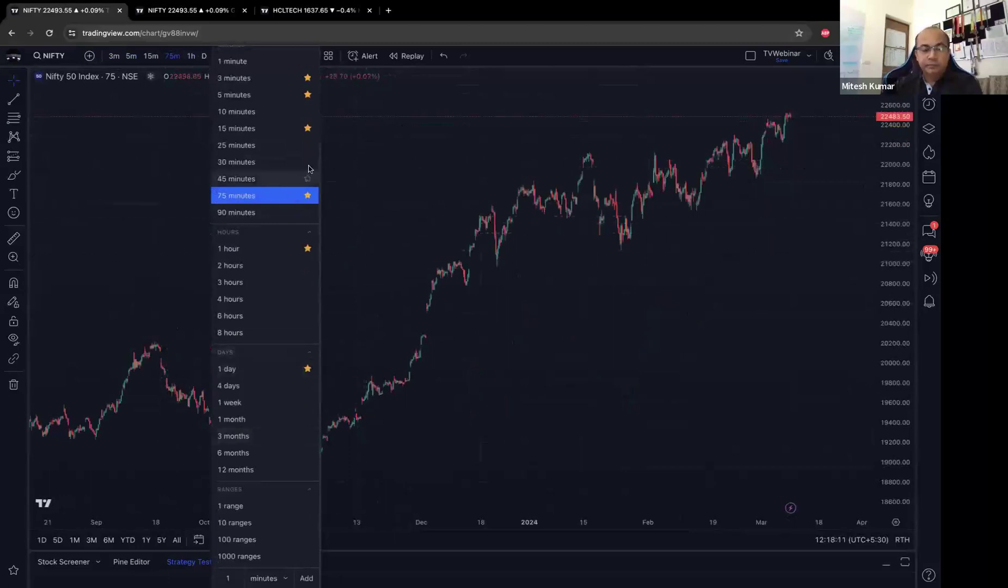
pyautogui.click(308, 145)
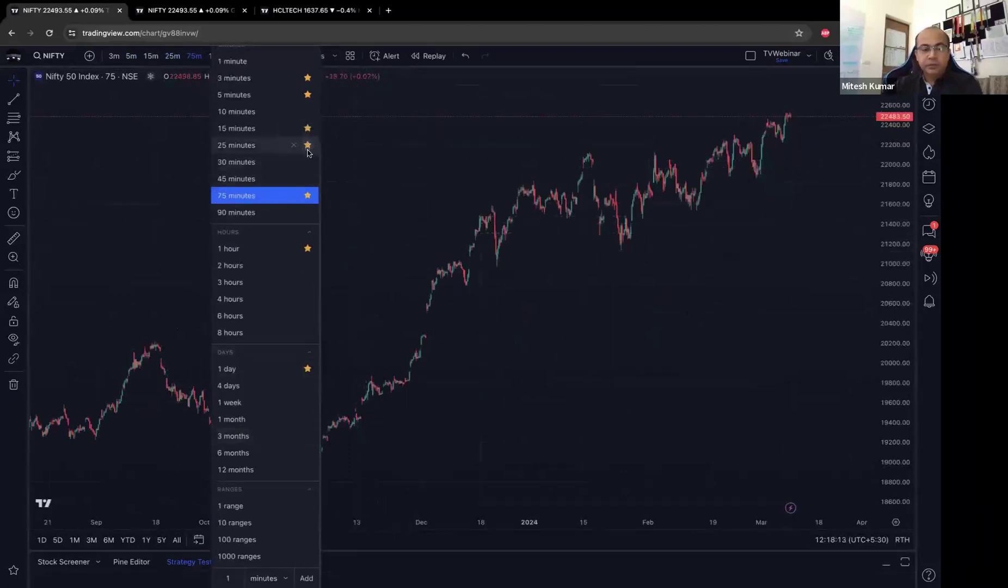
pyautogui.click(375, 163)
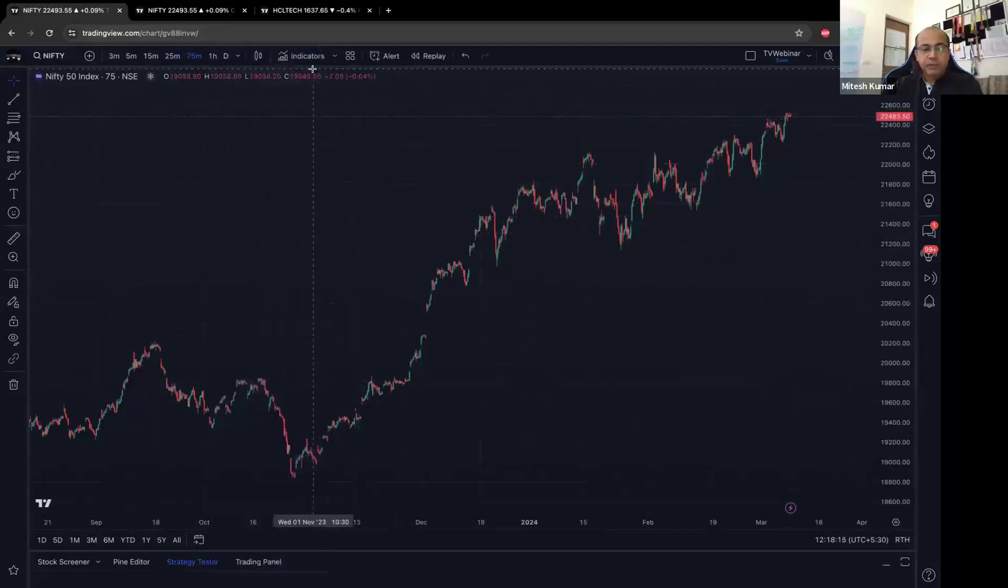
# - Mark the templates BNDblMovingAvgVWMA, BNDblPSAR-OptionSell, BNGapFade, CPRFibBB, CrudeDblChATRBrk and NatGasDblChBrkVolRegATRFltr as favorites
pyautogui.click(351, 57)
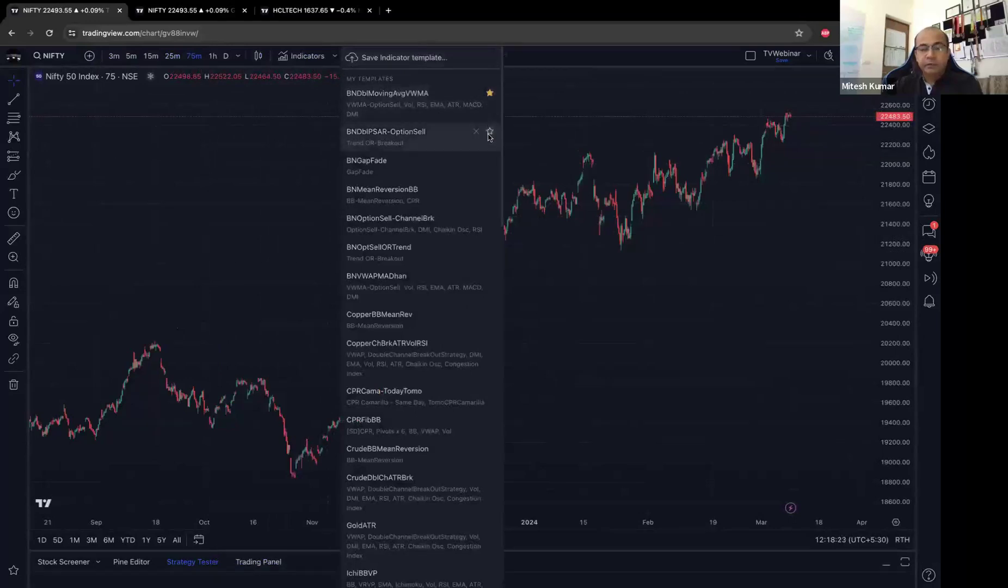
pyautogui.click(490, 132)
pyautogui.click(489, 160)
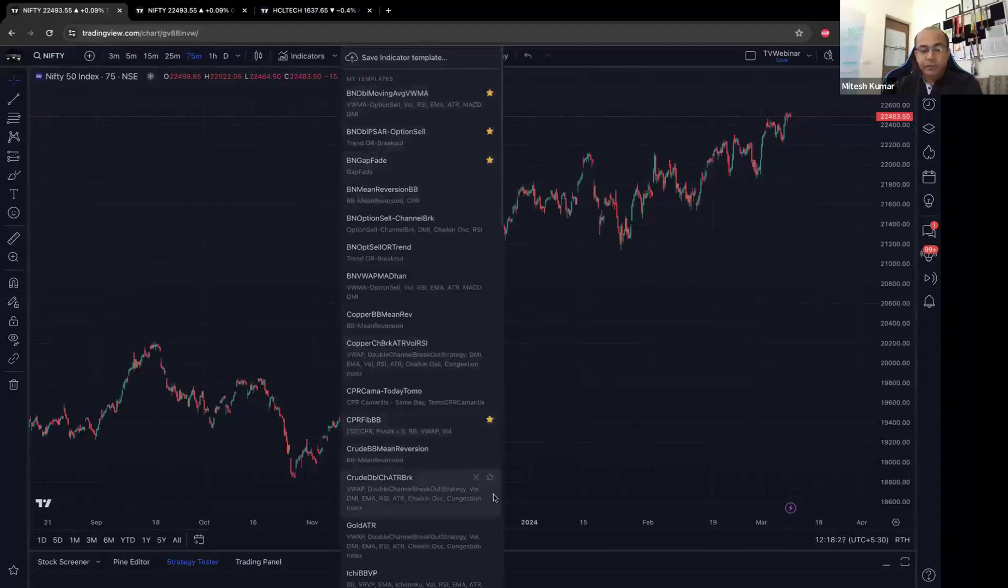
pyautogui.click(490, 477)
pyautogui.scroll(-5, 496, 414)
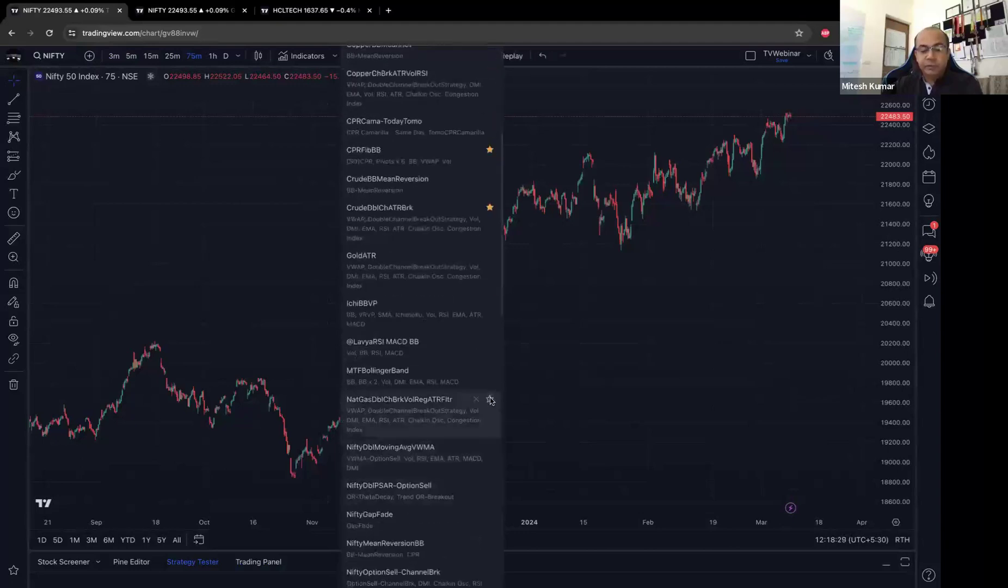
pyautogui.click(484, 167)
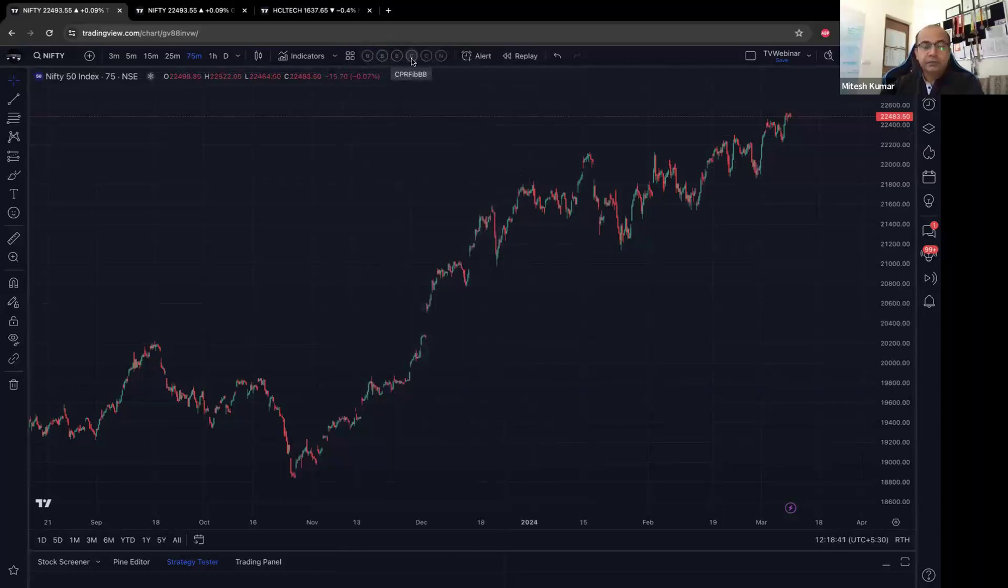
# - Apply the favorite NatGasDblChBrkVolRegATRFltr indicator template to the chart, and clear all of its indicators again
pyautogui.click(441, 56)
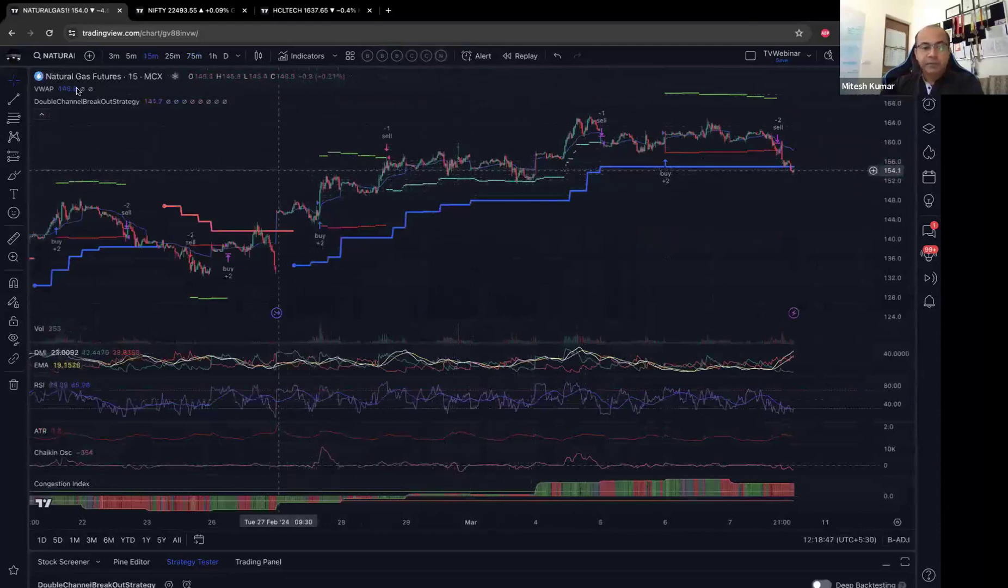
pyautogui.click(23, 388)
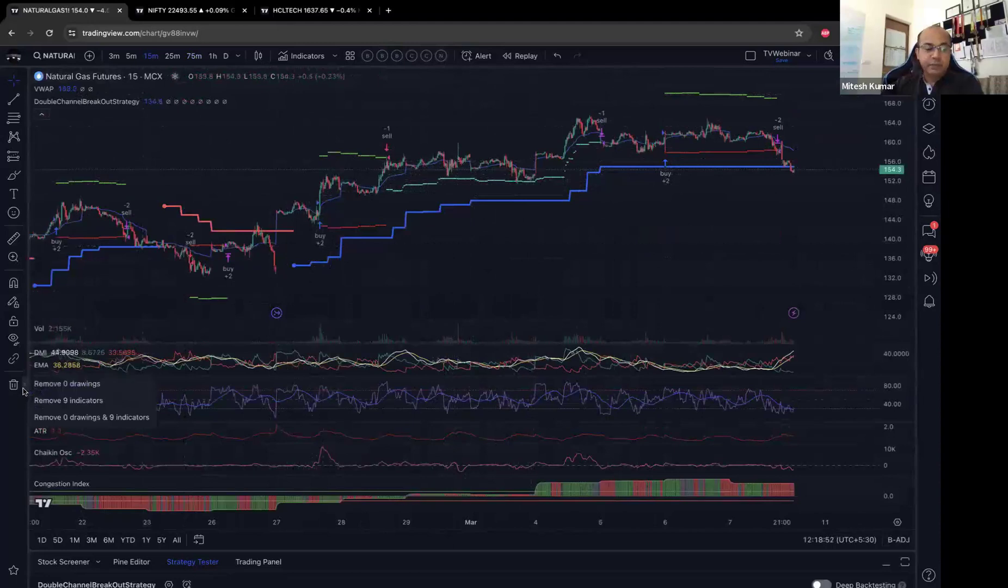
pyautogui.click(51, 402)
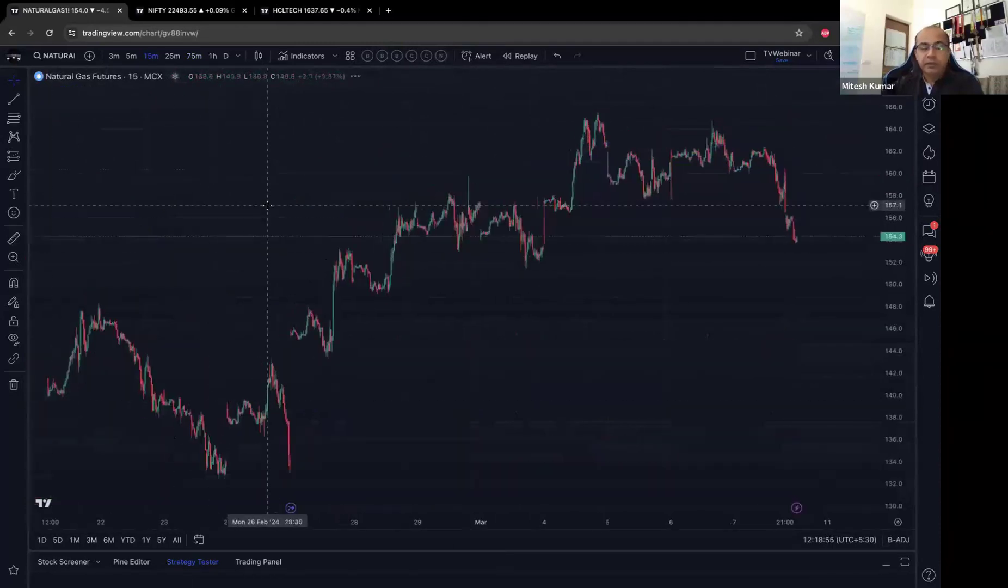
# - Reapply the NatGasDblChBrkVolRegATRFltr template and review the input settings of DoubleChannelBreakOutStrategy
pyautogui.scroll(-2, 267, 205)
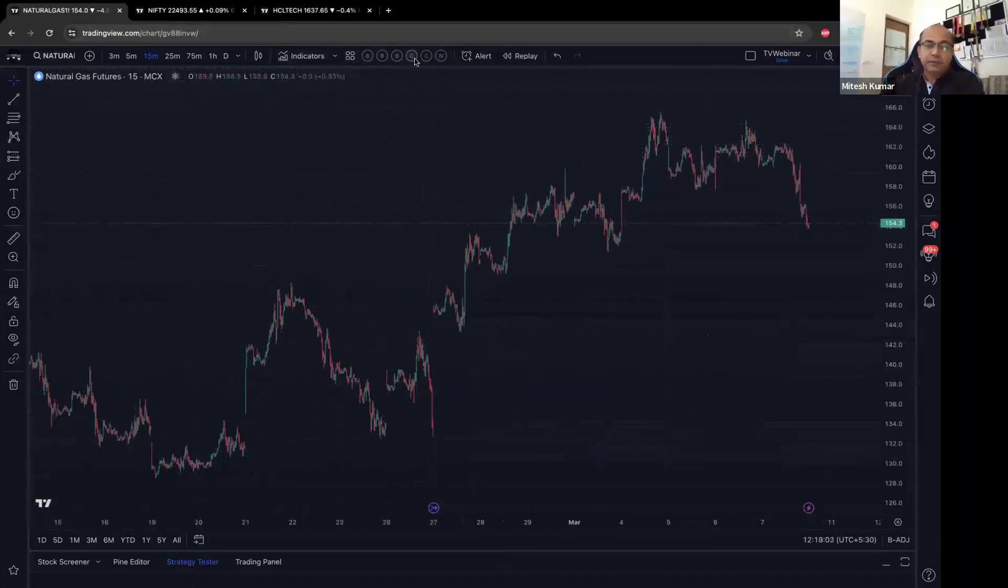
pyautogui.click(440, 55)
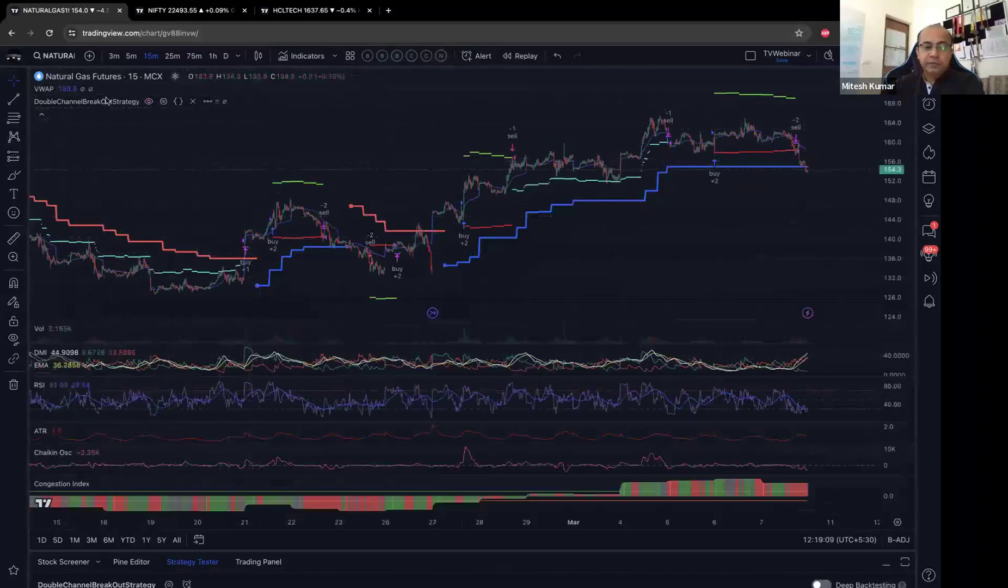
pyautogui.click(164, 101)
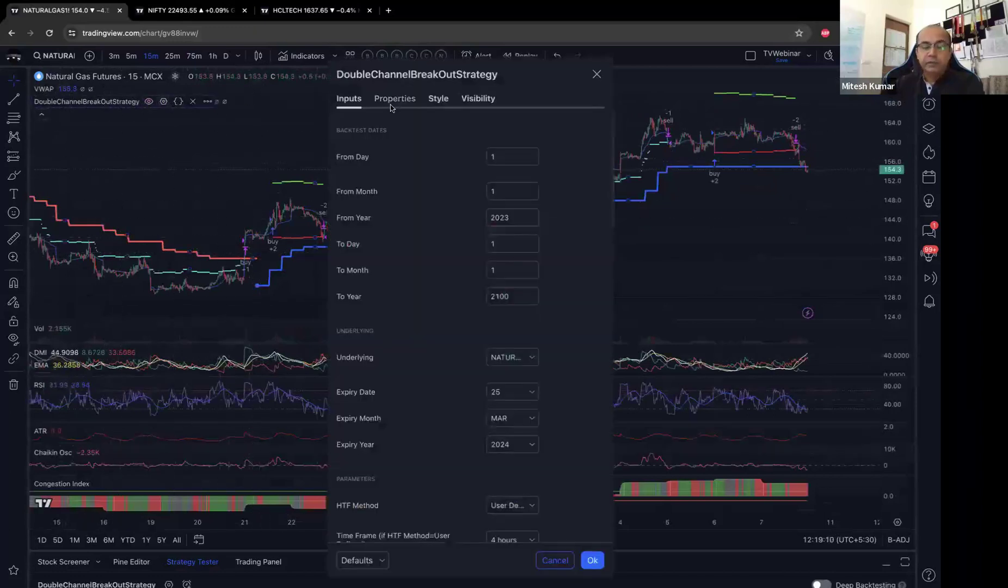
pyautogui.scroll(-5, 384, 270)
pyautogui.scroll(-5, 384, 270)
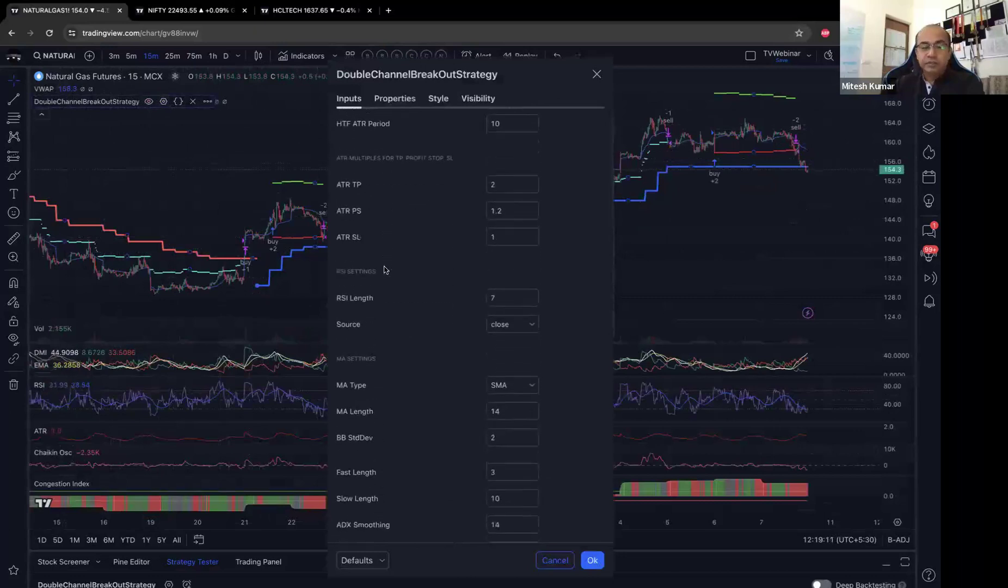
pyautogui.click(596, 74)
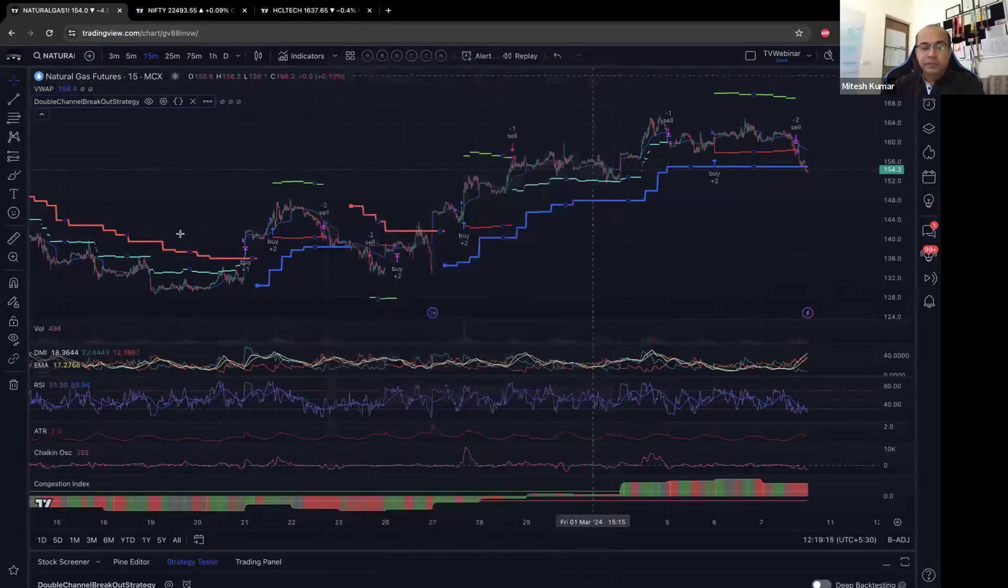
# - Remove all indicators from the Natural Gas chart and load the BNOptSellORTrend indicator template
pyautogui.click(23, 384)
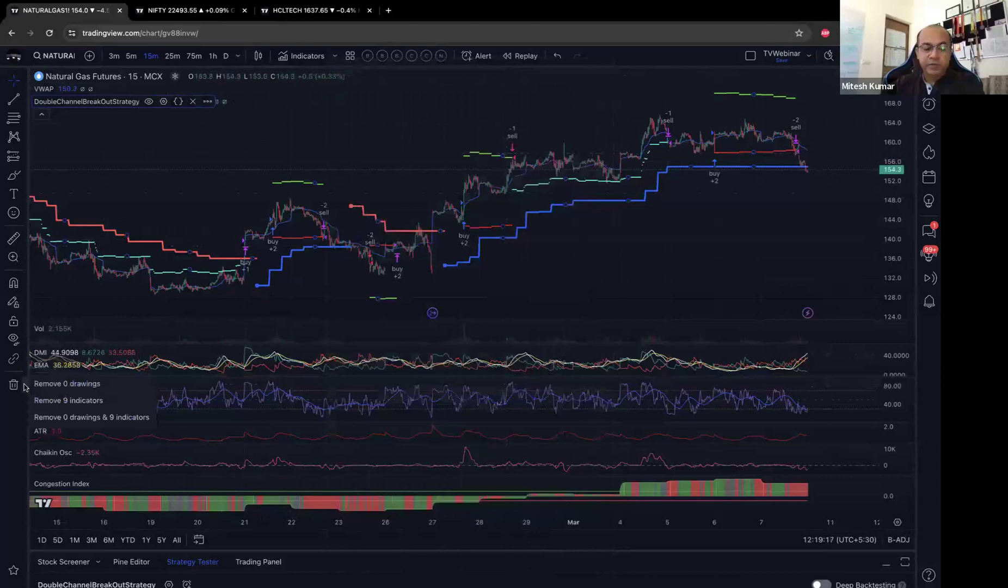
pyautogui.click(48, 399)
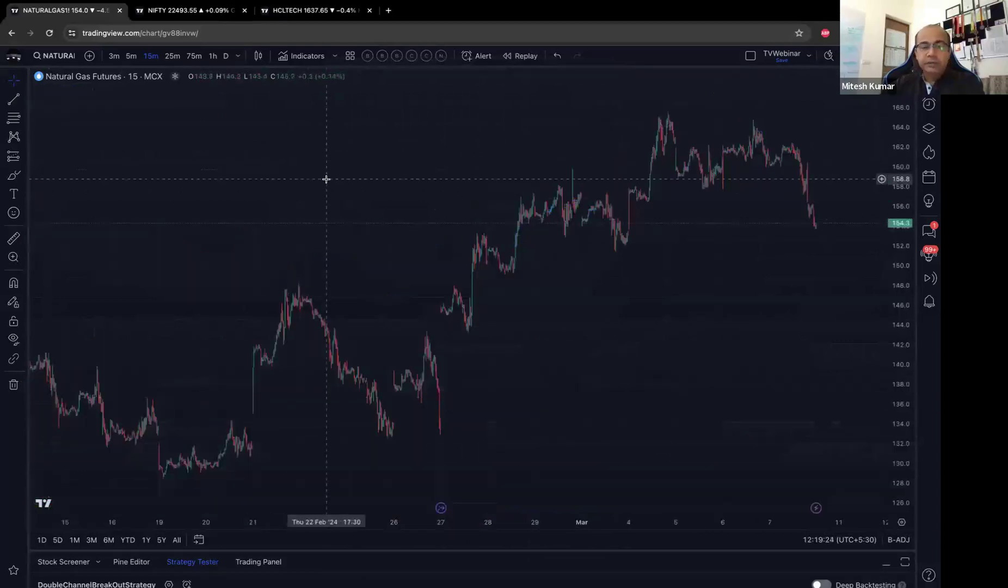
pyautogui.click(351, 56)
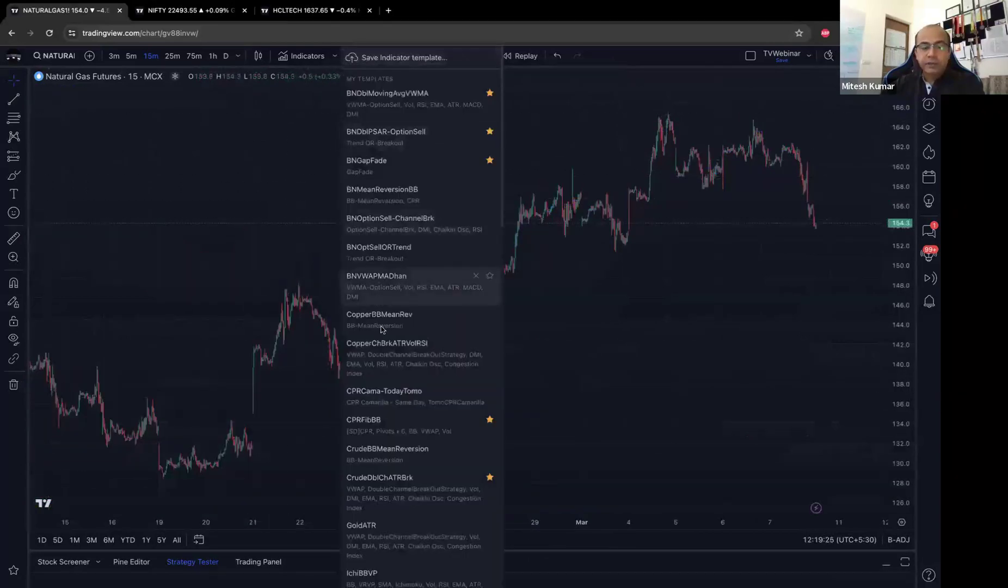
pyautogui.click(393, 255)
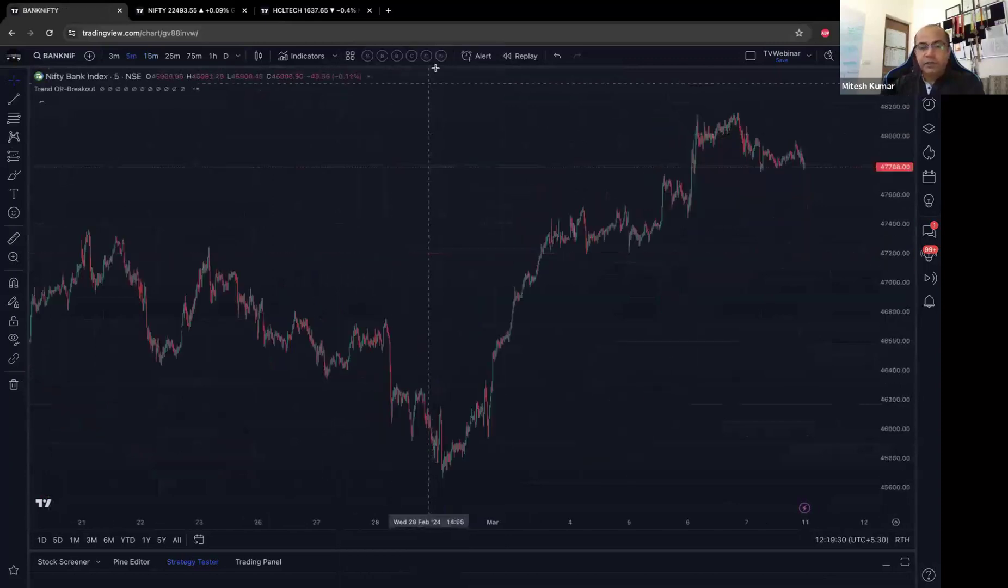
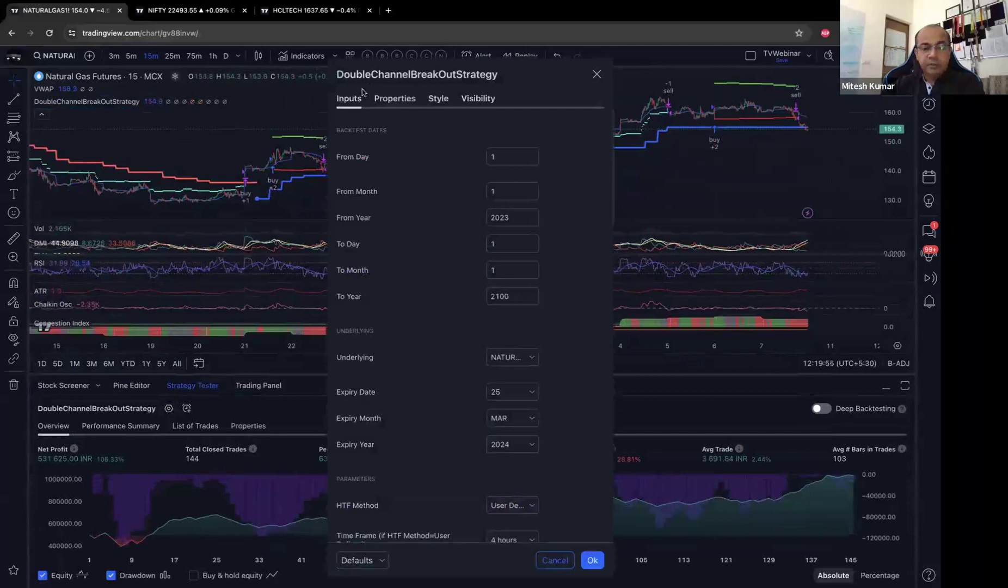
# - Examine DoubleChannelBreakOutStrategy's inputs on the Natural Gas chart, including the ATR, moving average, ADX and regime settings, and close them unchanged
pyautogui.scroll(-7, 397, 235)
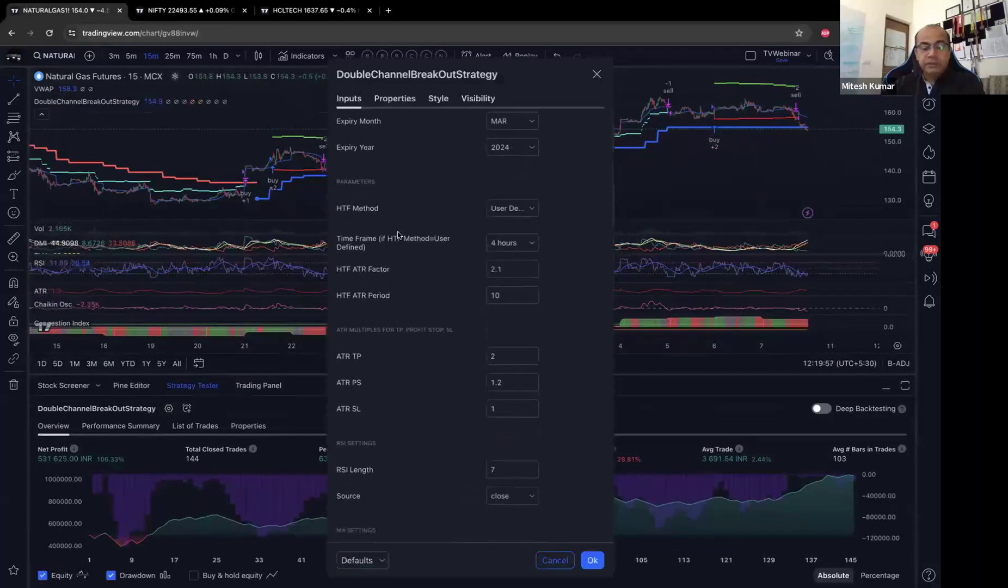
pyautogui.scroll(-8, 398, 235)
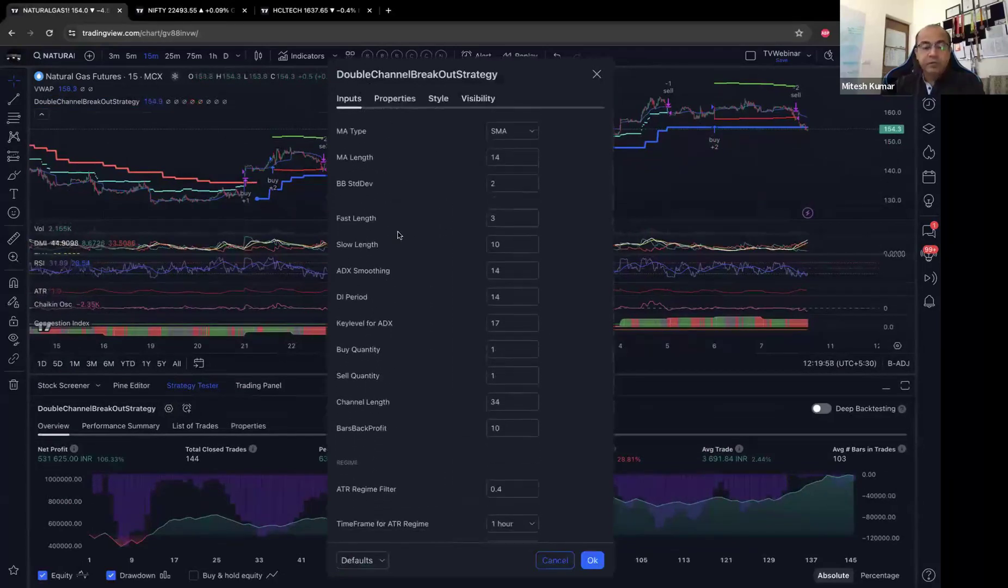
pyautogui.scroll(-2, 397, 235)
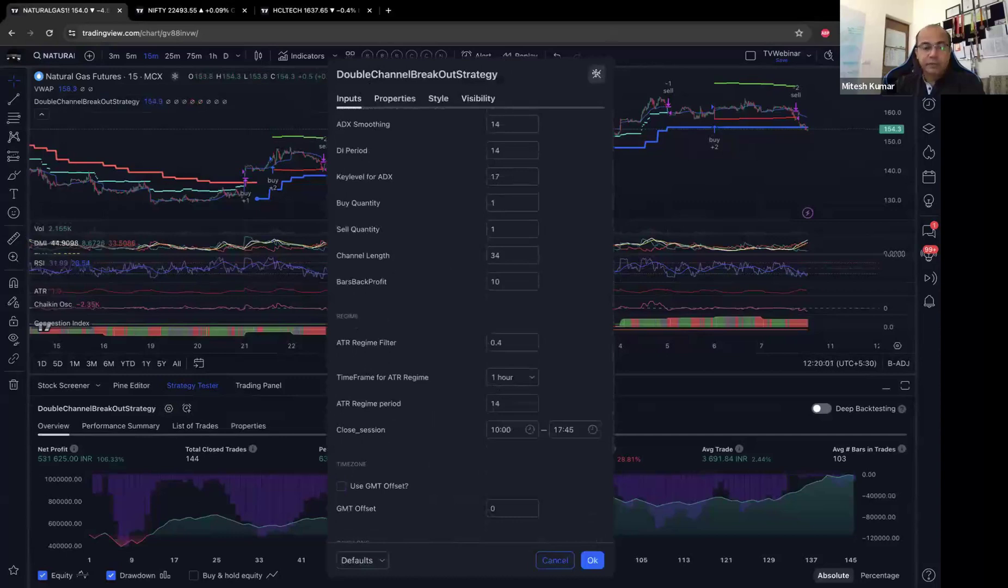
pyautogui.click(596, 74)
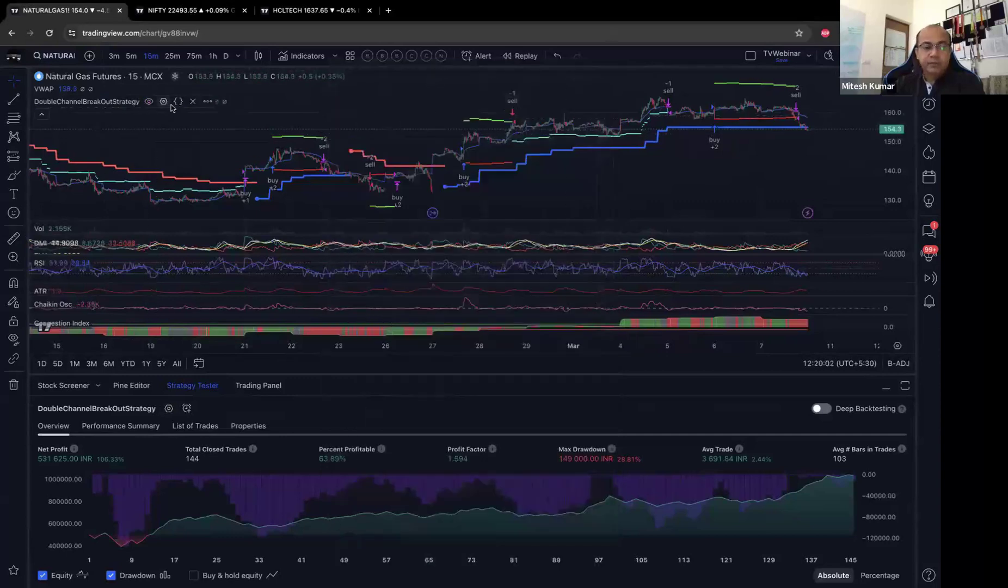
# - Read the Pine Script source of DoubleChannelBreakOutStrategy, and check its backtest overview and matching input settings
pyautogui.scroll(-3, 274, 500)
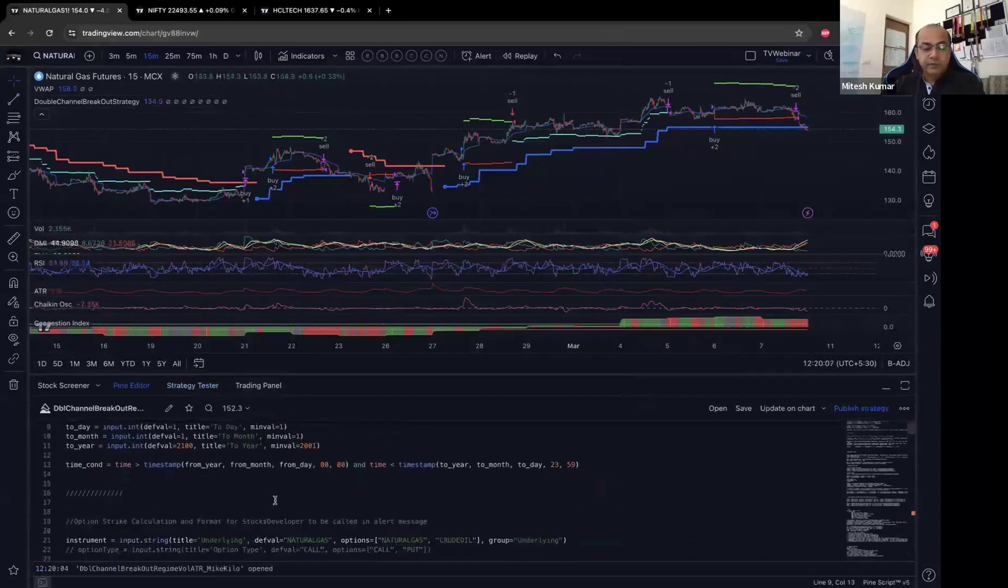
pyautogui.scroll(-1, 272, 492)
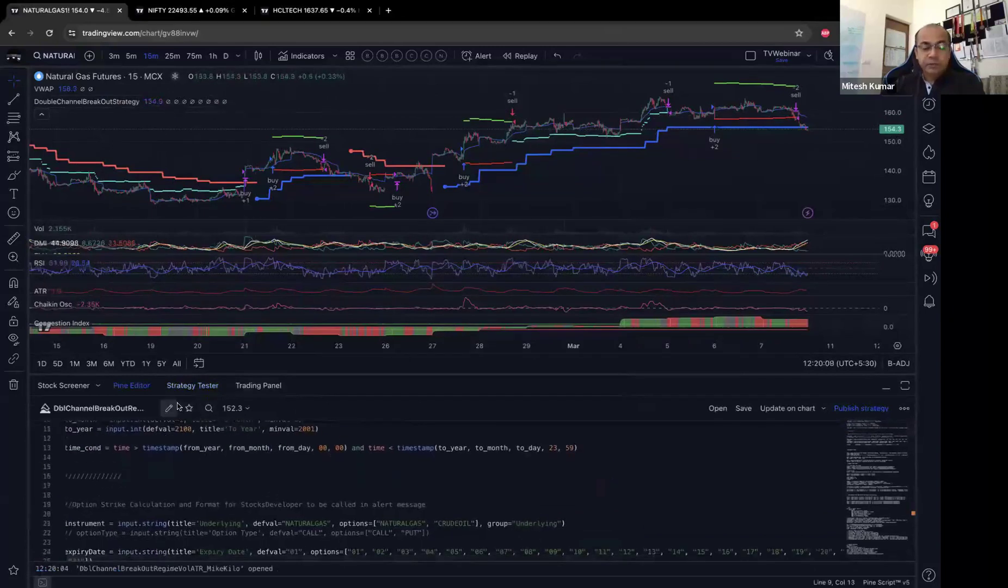
pyautogui.click(191, 385)
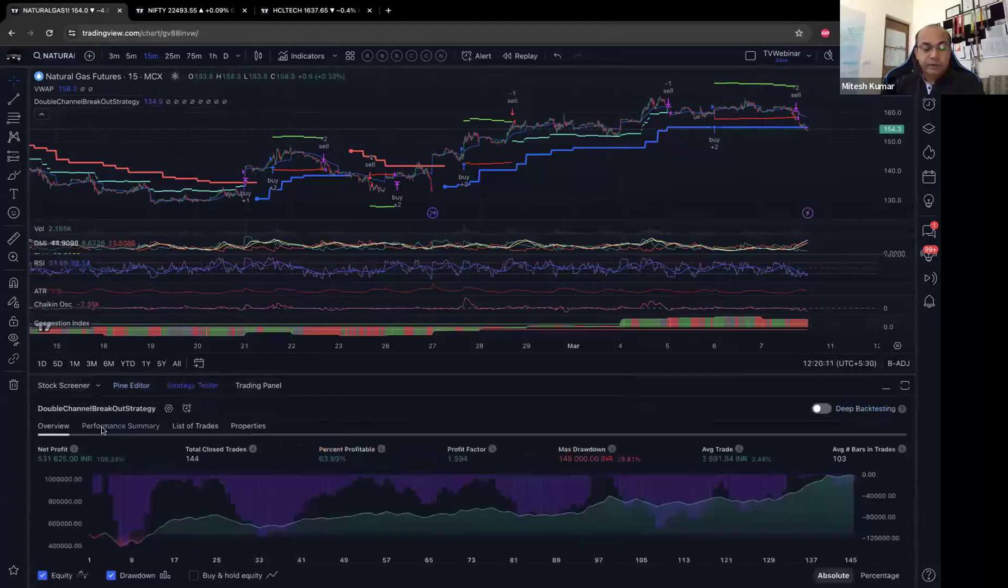
pyautogui.click(168, 409)
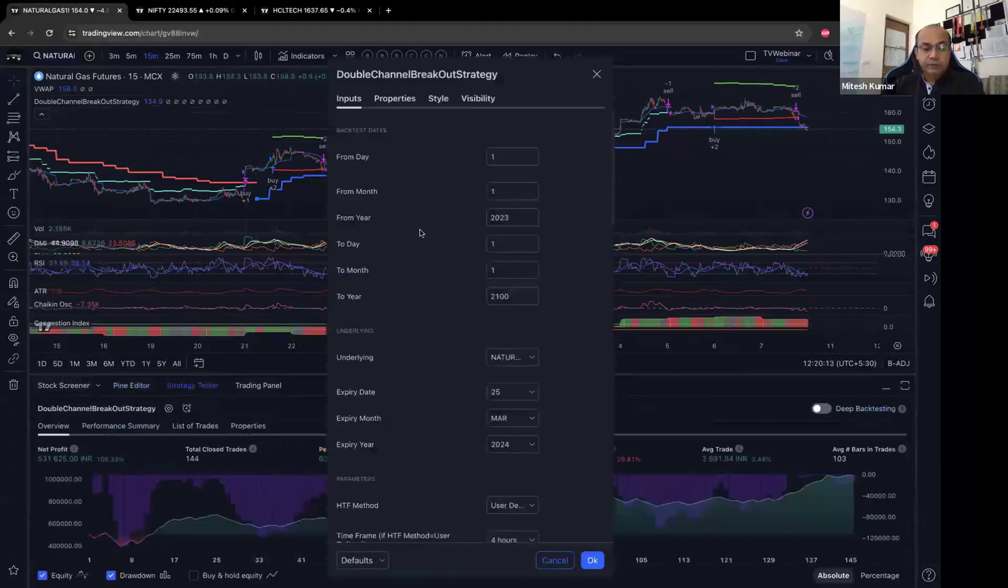
pyautogui.scroll(-5, 416, 242)
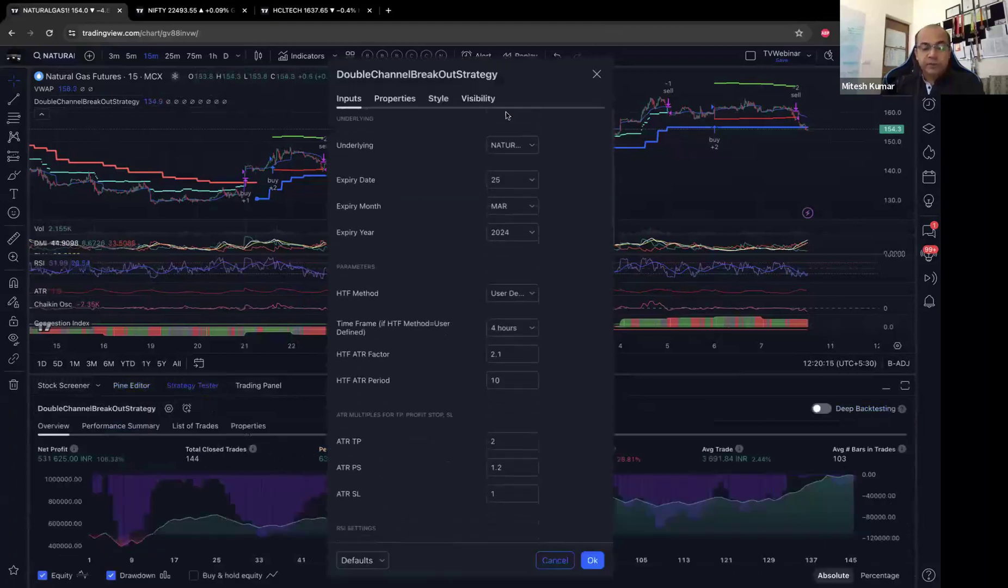
pyautogui.click(595, 74)
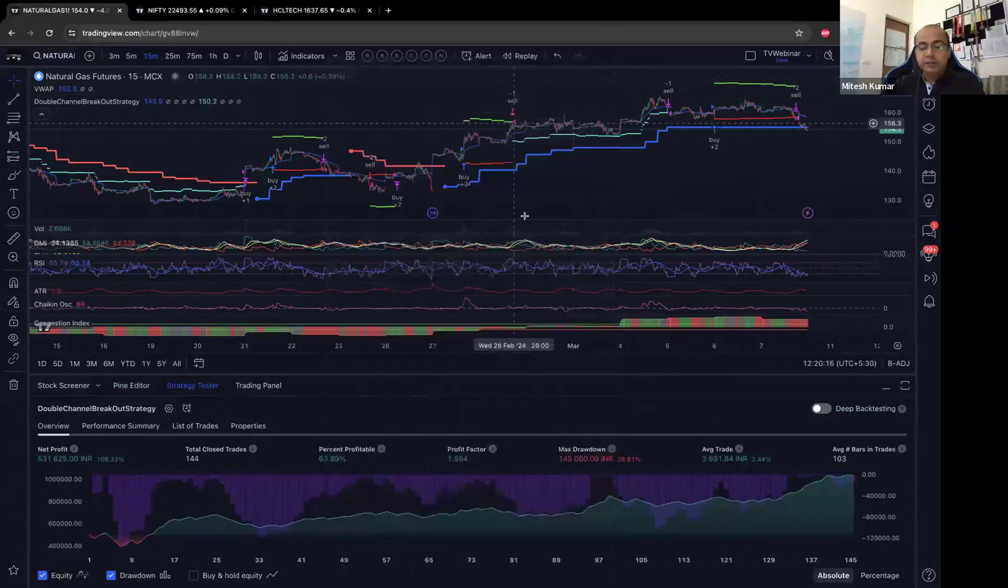
# - Collapse the strategy report and remove all drawings and indicators from the Natural Gas chart
pyautogui.click(884, 392)
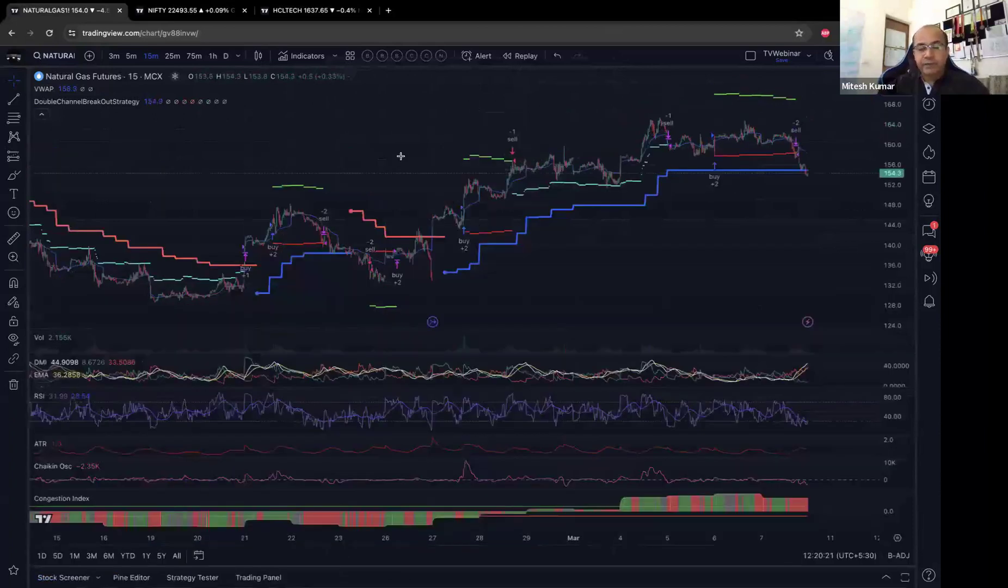
pyautogui.scroll(-1, 402, 156)
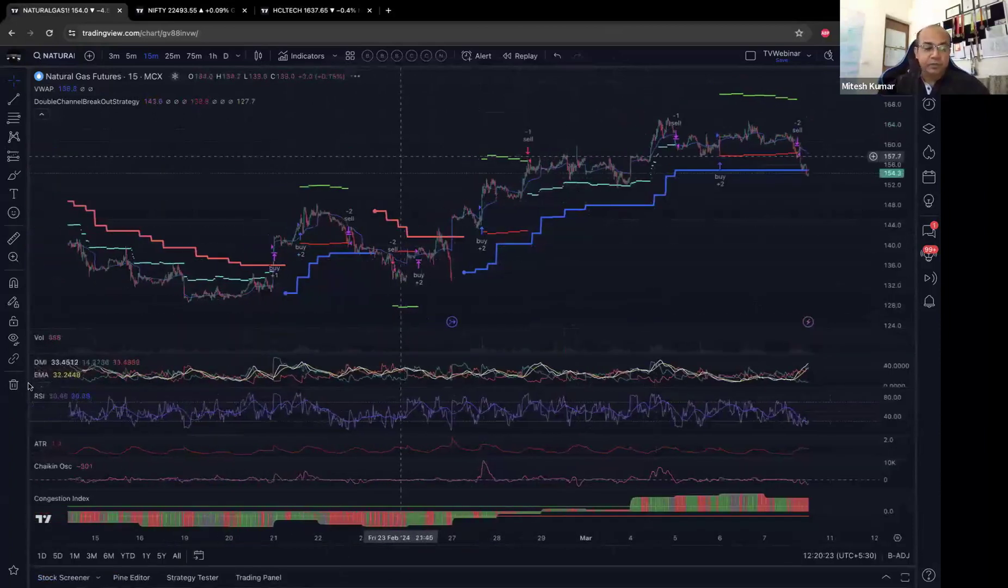
pyautogui.click(14, 385)
pyautogui.click(82, 421)
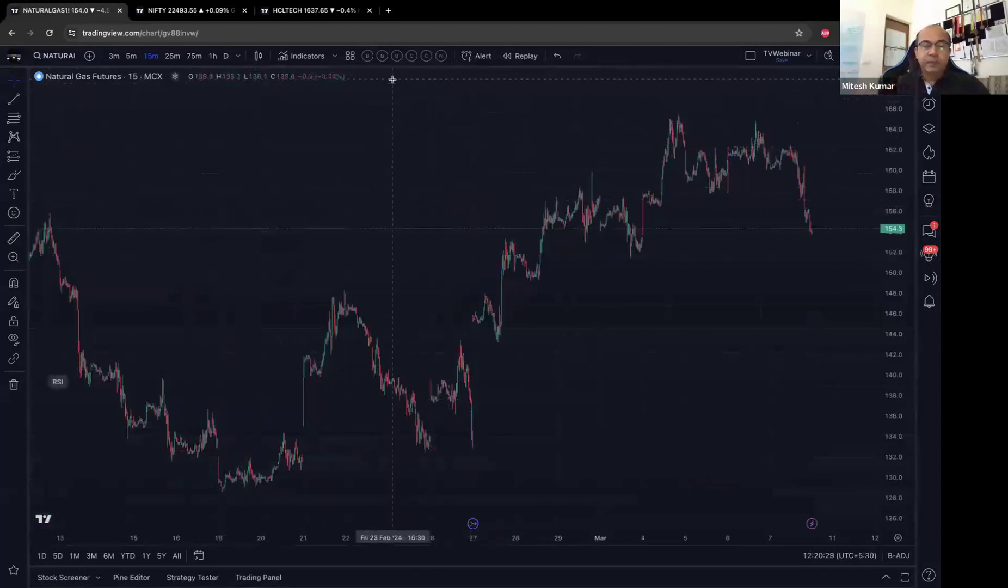
# - Search the indicators for "pivot point su", add Pivot Point SuperTrend [Backtest] to the Natural Gas chart, and review its input settings
pyautogui.click(302, 56)
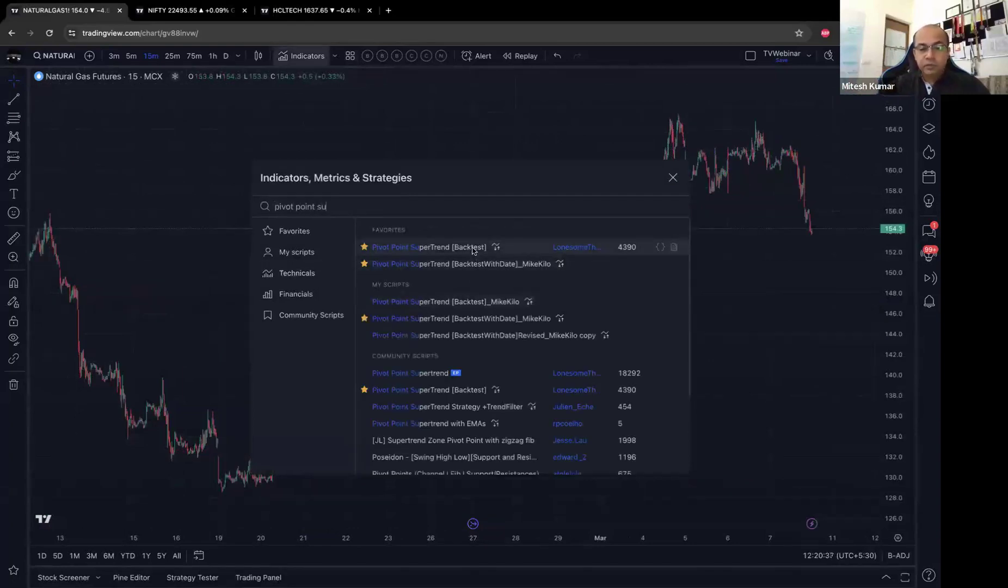
pyautogui.click(539, 247)
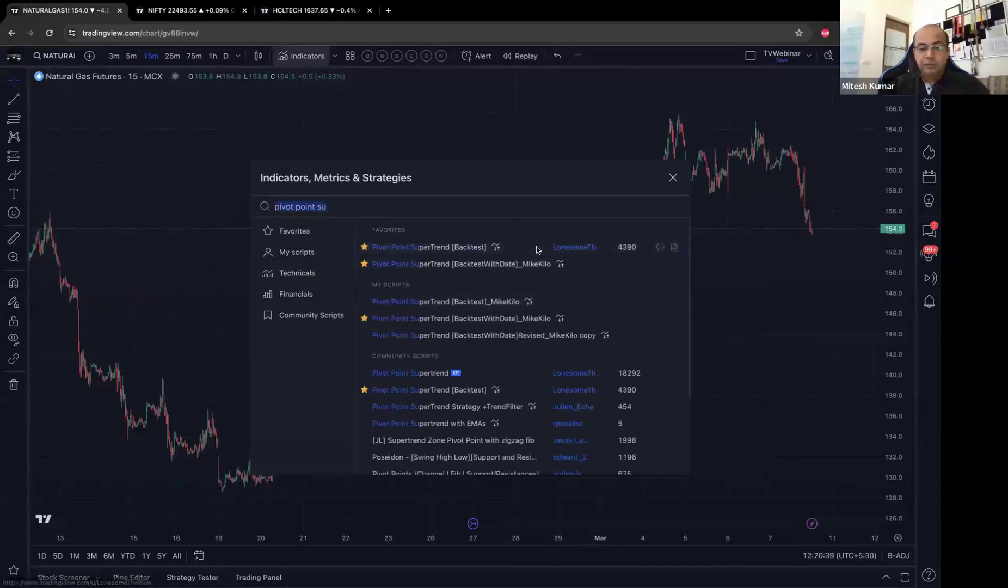
pyautogui.click(674, 178)
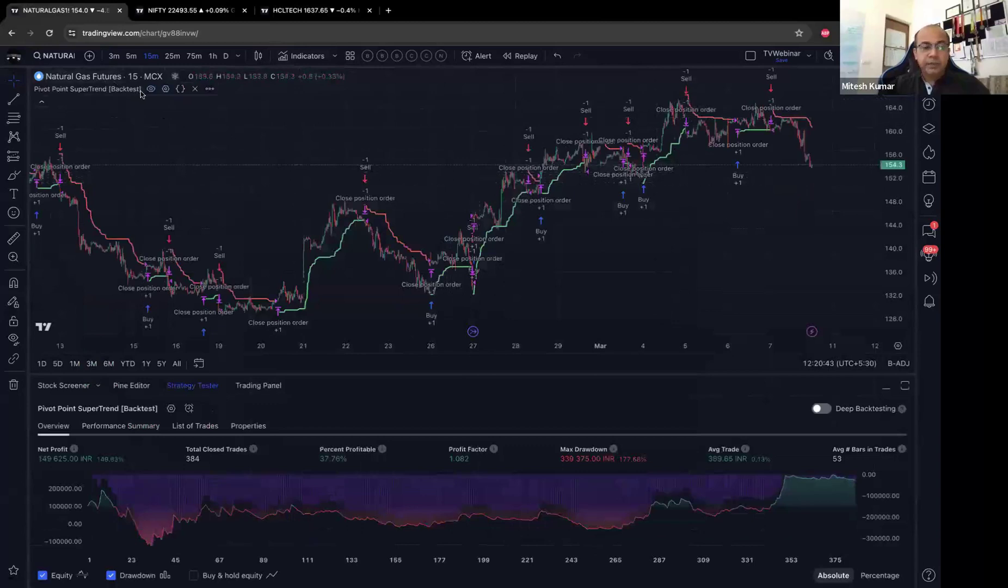
pyautogui.click(171, 408)
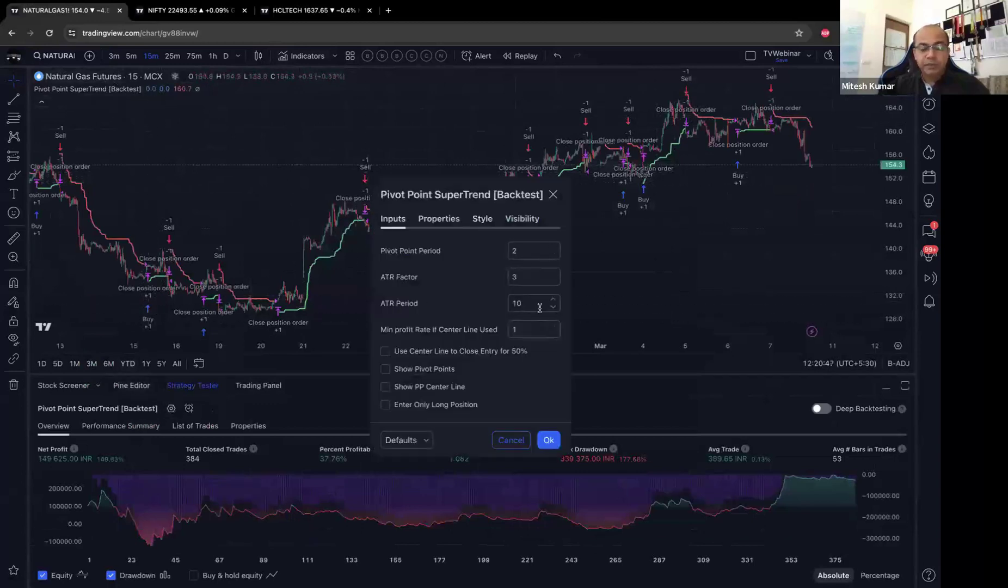
pyautogui.click(511, 438)
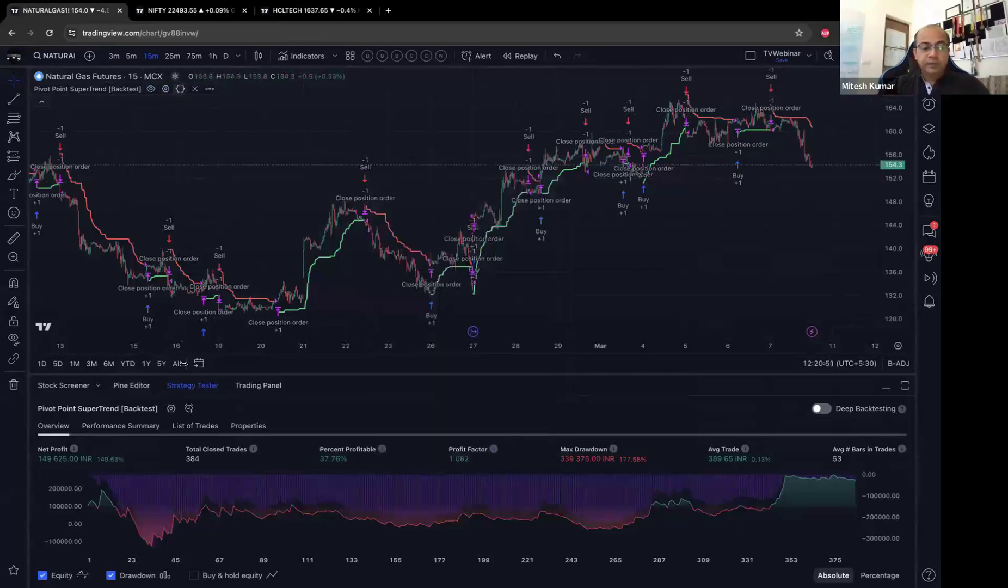
# - Read the Pine Script source of Pivot Point SuperTrend [Backtest] through to its end, and collapse the code editor
pyautogui.click(132, 385)
pyautogui.moveTo(360, 369); pyautogui.dragTo(360, 250)
pyautogui.scroll(-5, 199, 468)
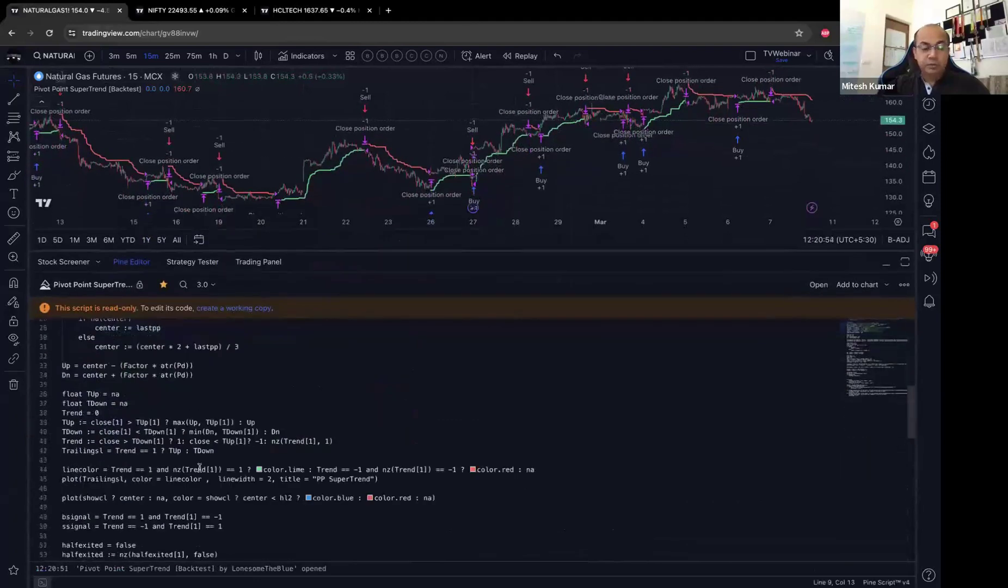
pyautogui.scroll(-10, 199, 467)
pyautogui.scroll(15, 200, 467)
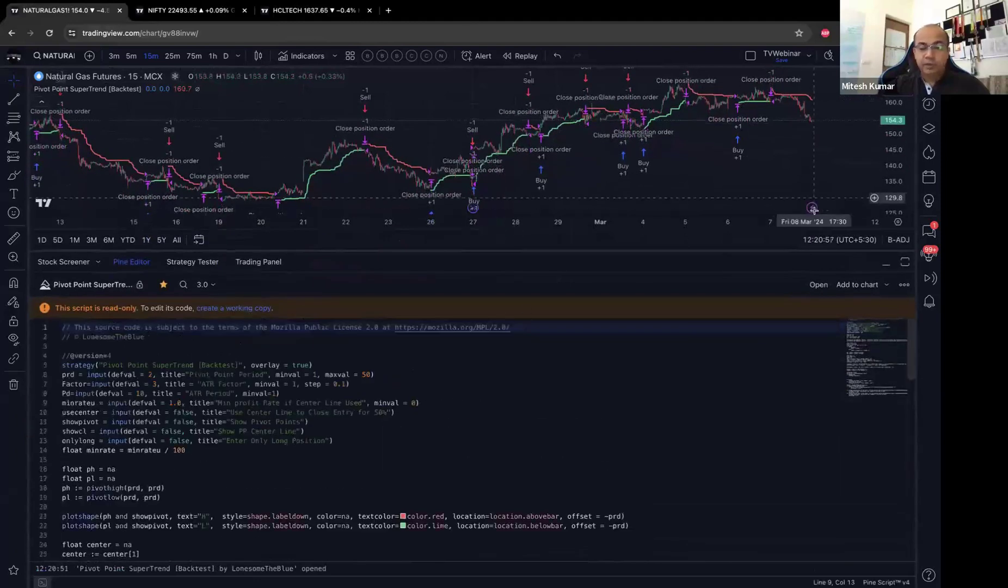
pyautogui.click(885, 267)
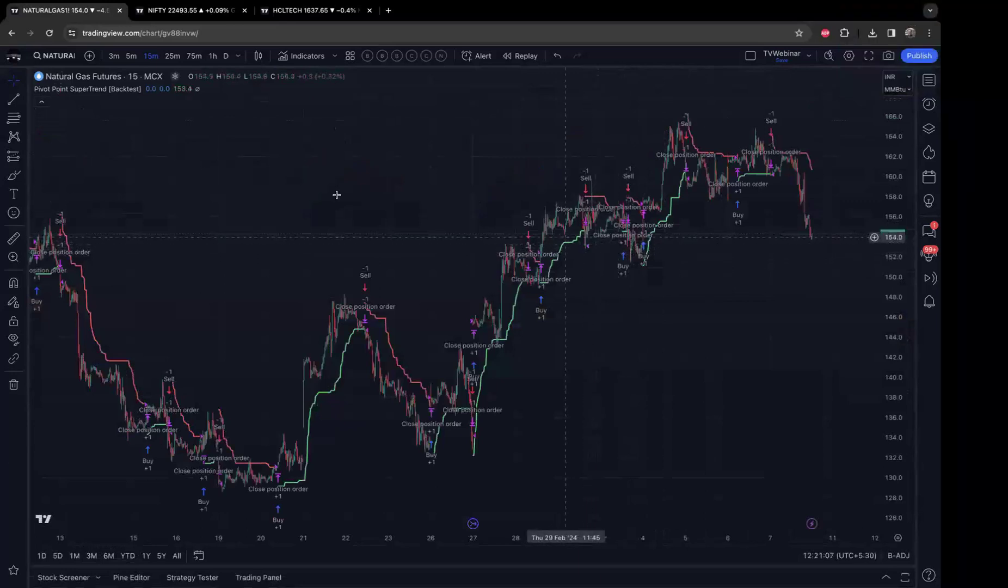
# - Review the properties, style and input settings of Pivot Point SuperTrend [Backtest], and close them without changes
pyautogui.moveTo(120, 92)
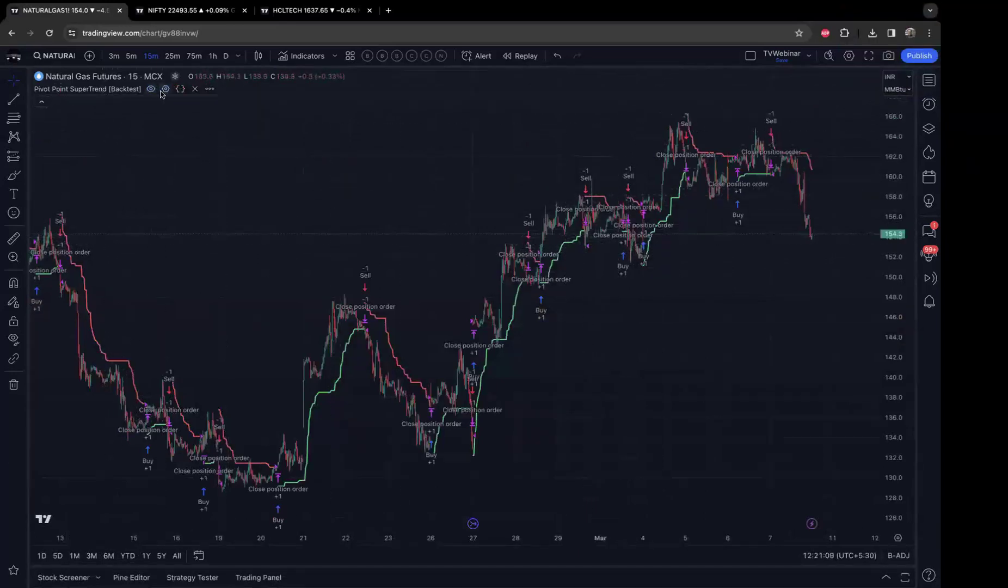
pyautogui.click(164, 90)
pyautogui.click(437, 202)
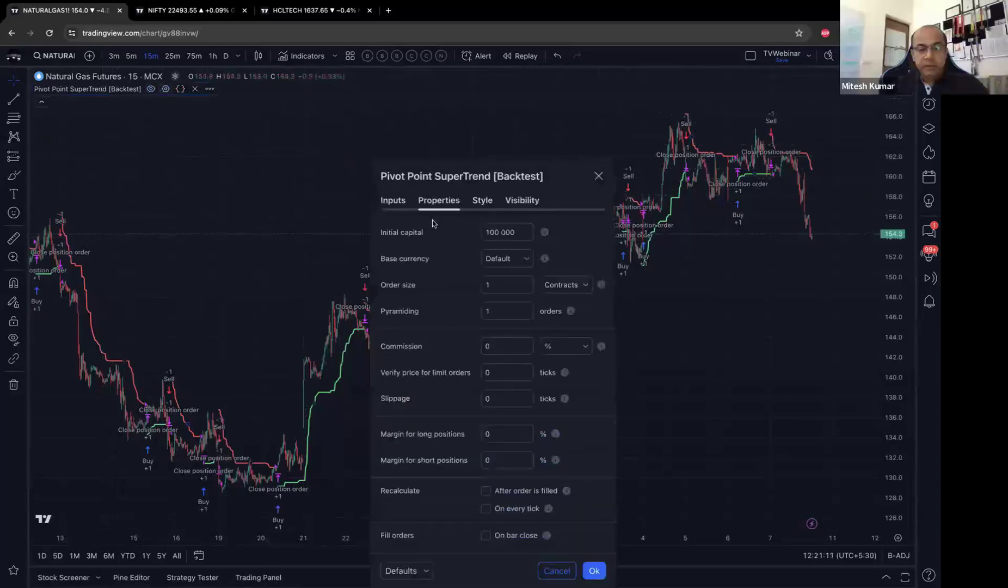
pyautogui.moveTo(516, 175); pyautogui.dragTo(515, 64)
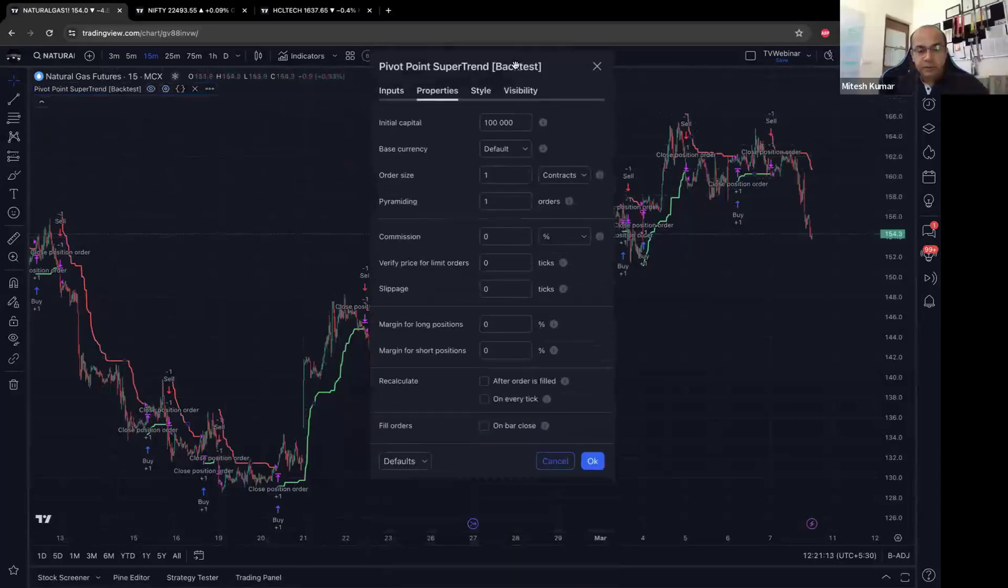
pyautogui.click(489, 92)
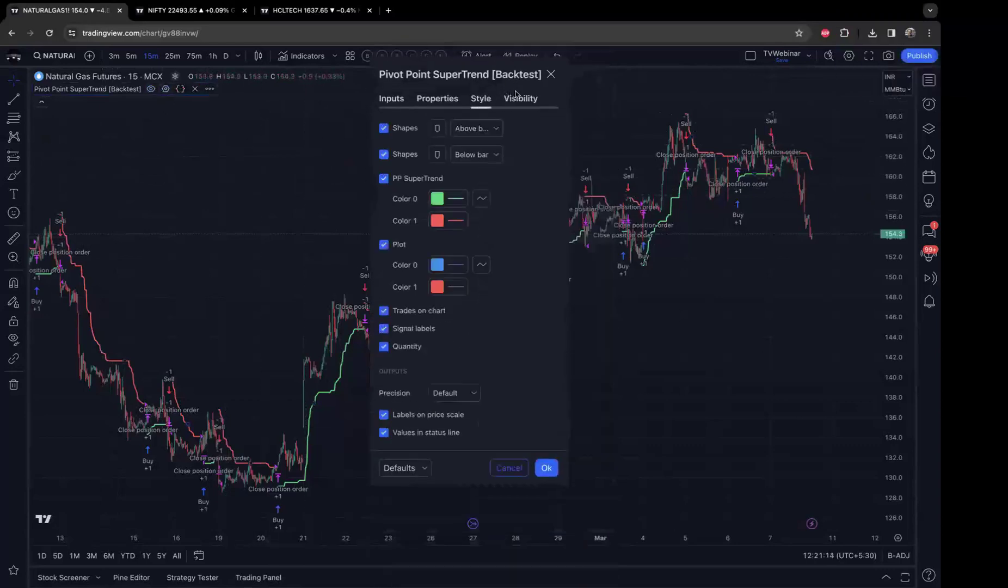
pyautogui.click(396, 98)
pyautogui.click(510, 320)
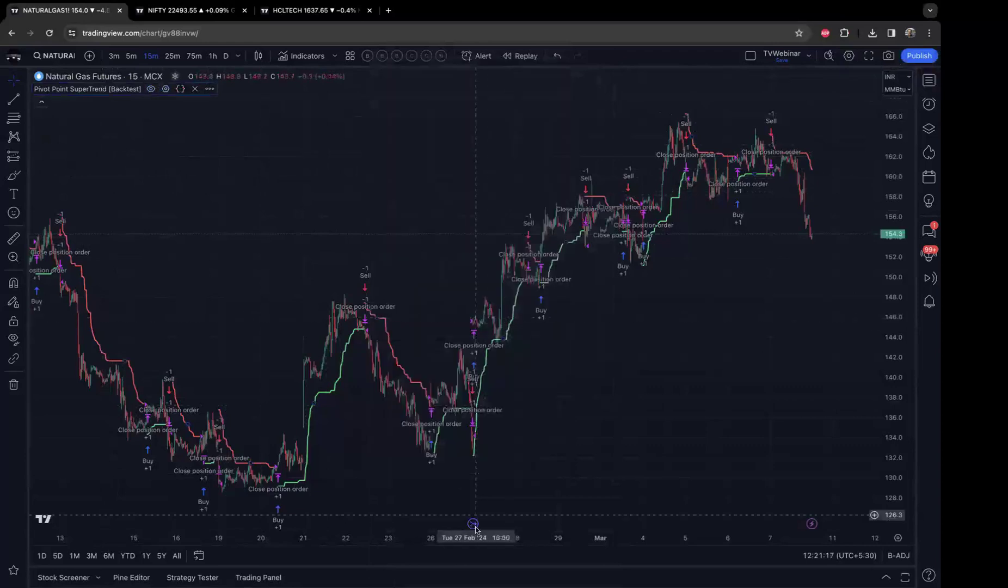
# - Check the strategy's source again and view its backtest overview, briefly showing the buy & hold equity curve
pyautogui.click(181, 89)
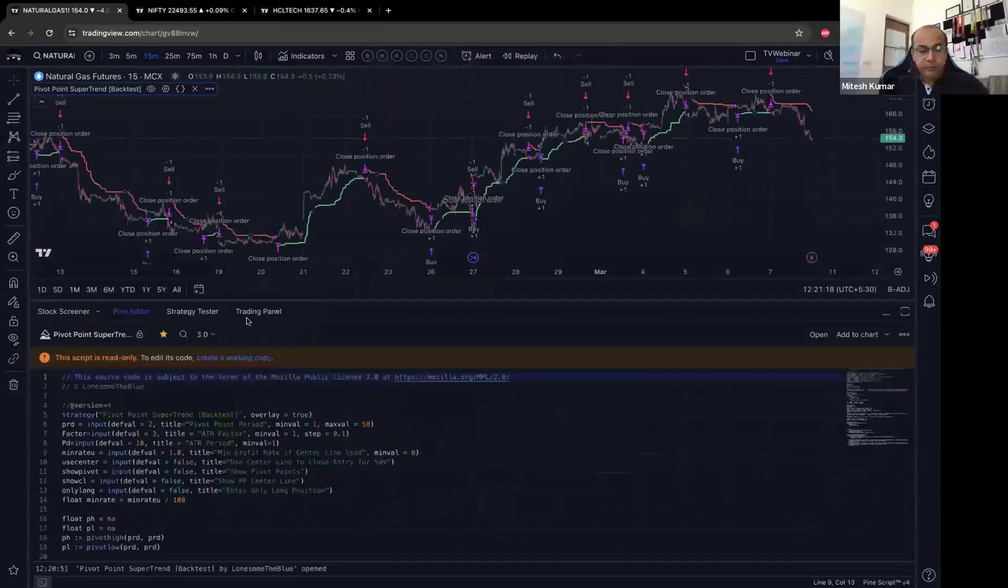
pyautogui.click(192, 281)
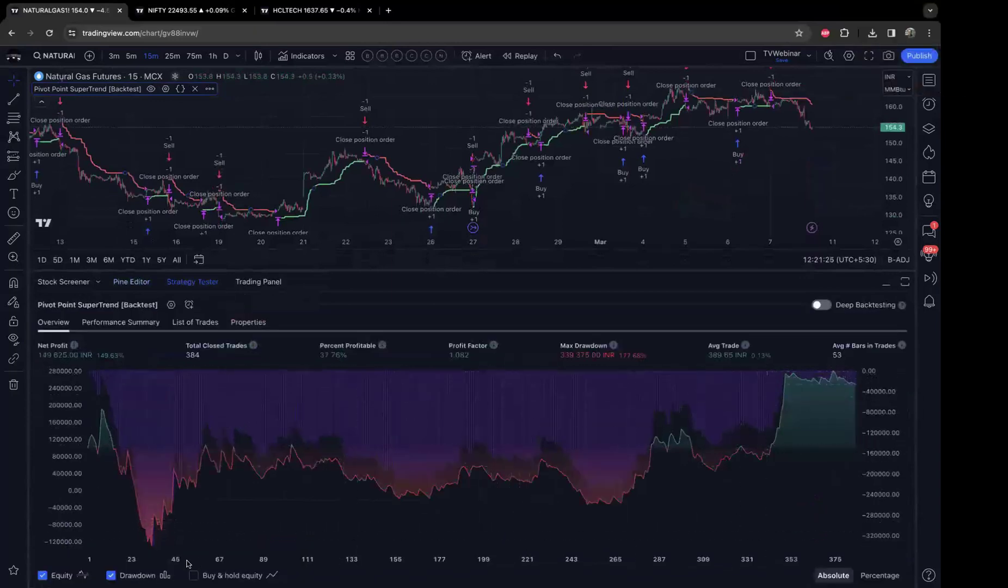
pyautogui.click(193, 576)
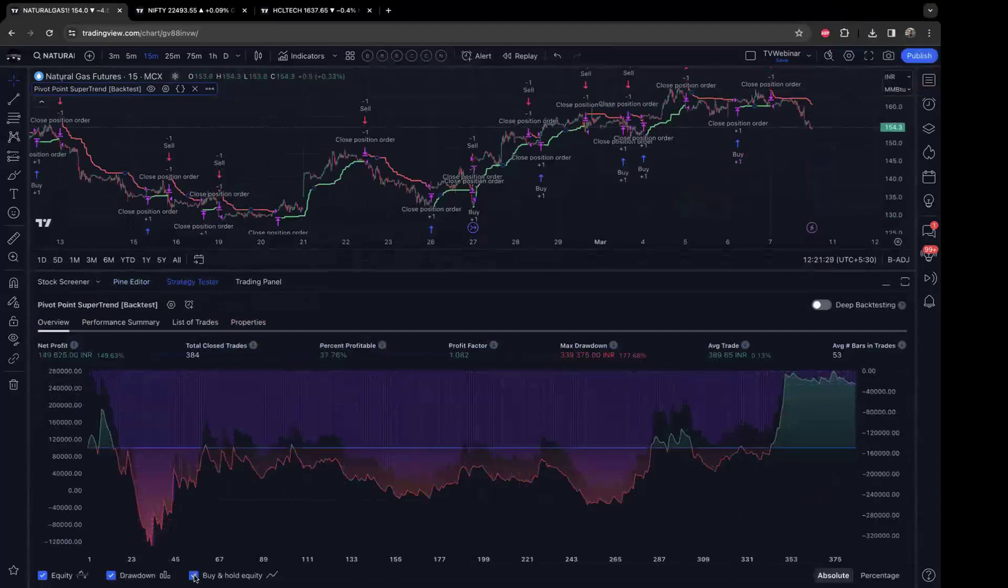
pyautogui.click(193, 576)
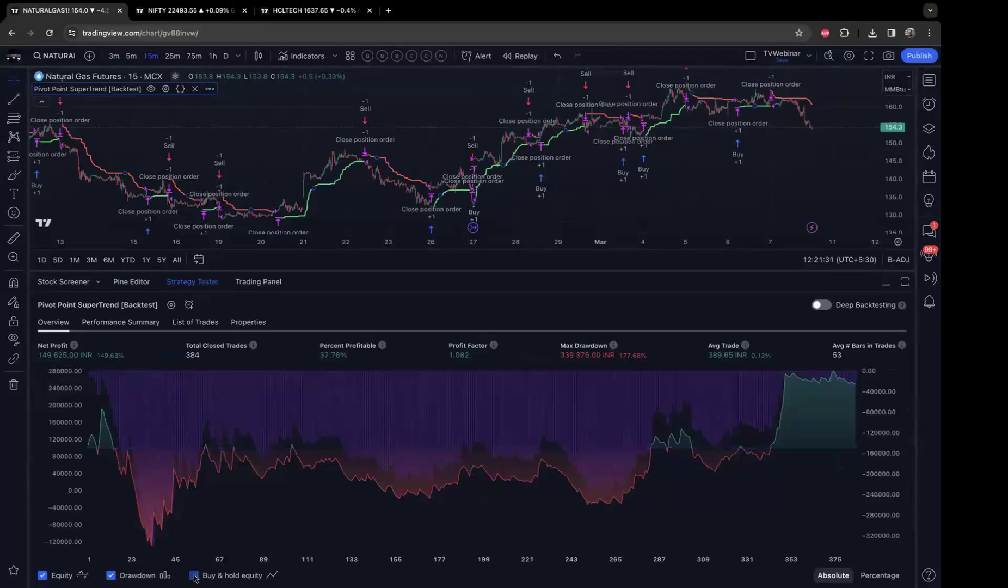
# - Examine the strategy's performance summary against its overview, including the long and short figures, and collapse the report
pyautogui.click(121, 324)
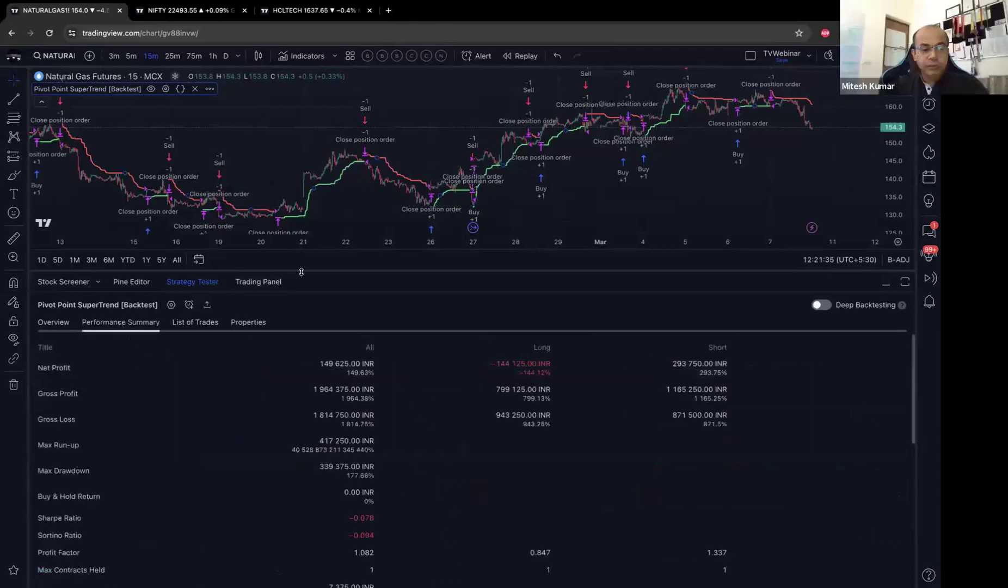
pyautogui.moveTo(322, 270); pyautogui.dragTo(321, 152)
pyautogui.scroll(-3, 256, 354)
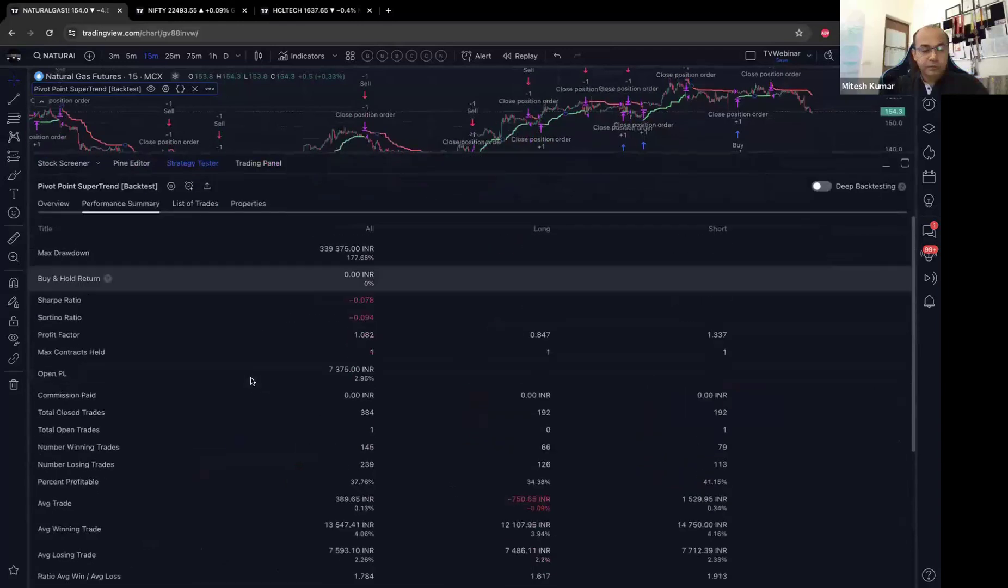
pyautogui.scroll(1, 251, 381)
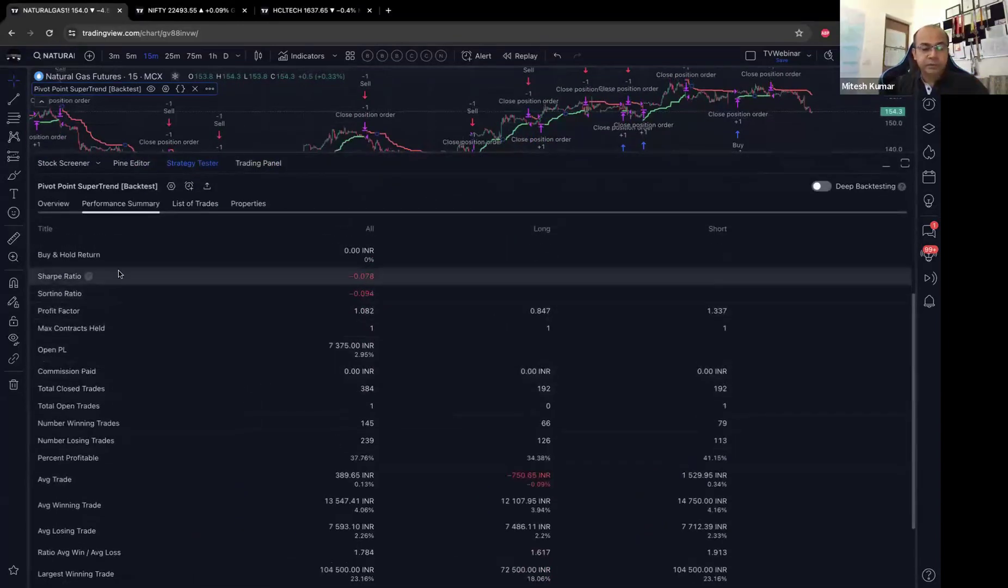
pyautogui.click(56, 204)
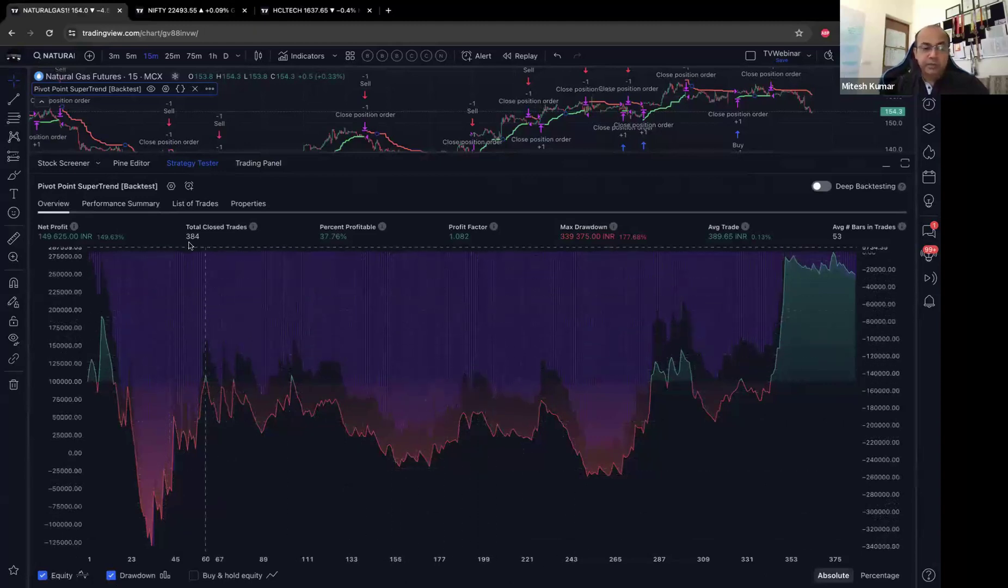
pyautogui.click(140, 204)
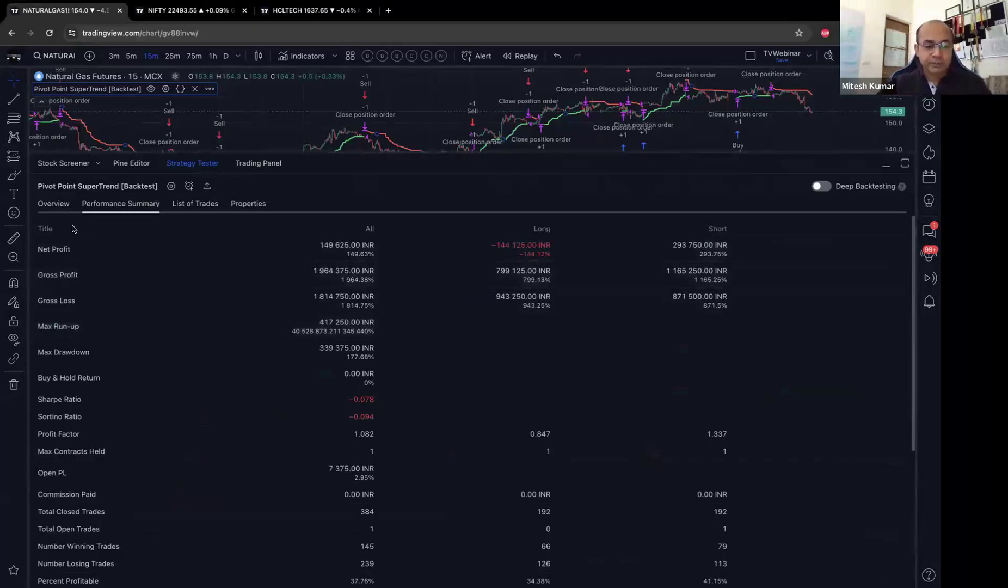
pyautogui.click(54, 204)
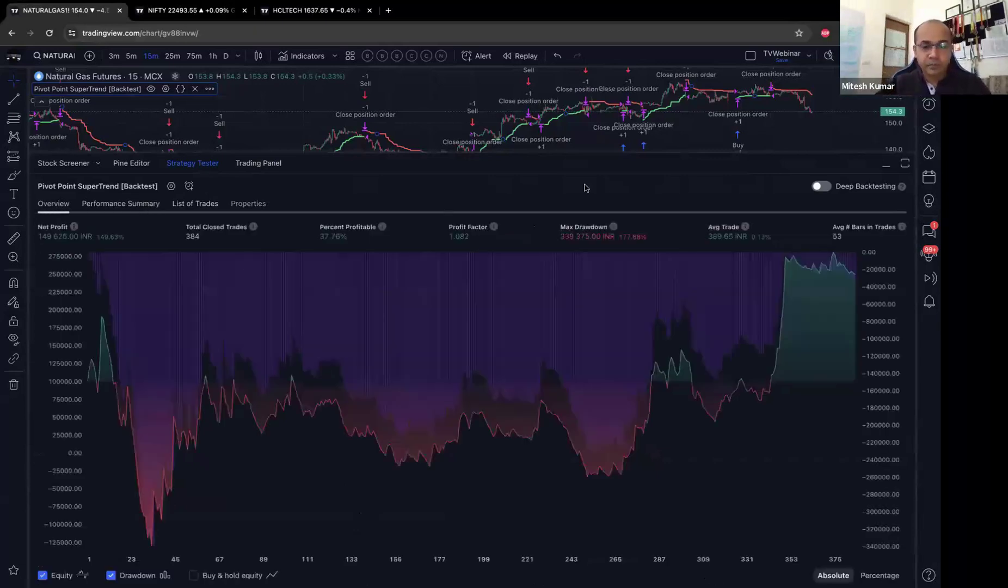
pyautogui.click(885, 167)
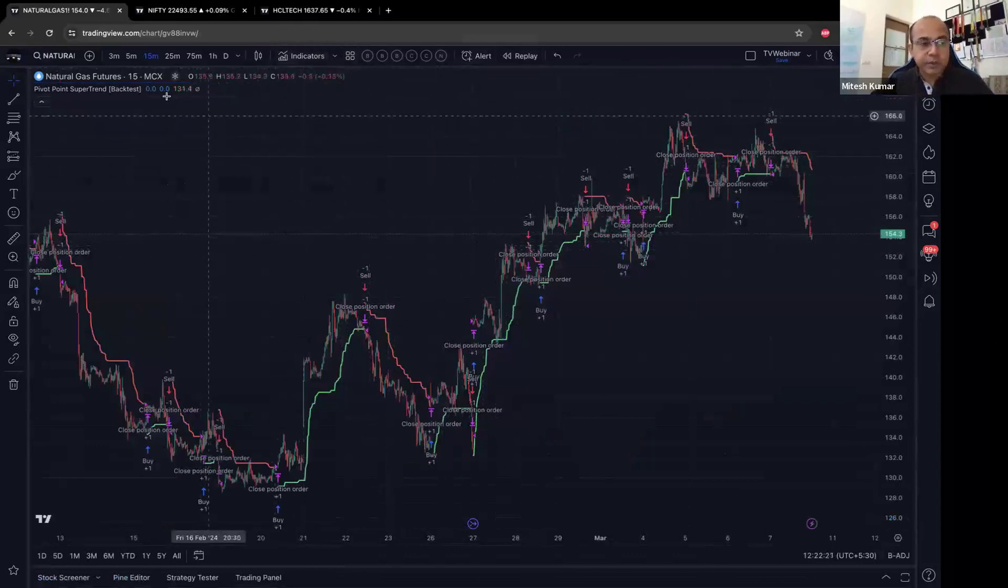
# - Clear the strategy from the Natural Gas chart and switch the chart to the NSE Nifty 50 Index on the daily interval
pyautogui.click(13, 384)
pyautogui.click(63, 404)
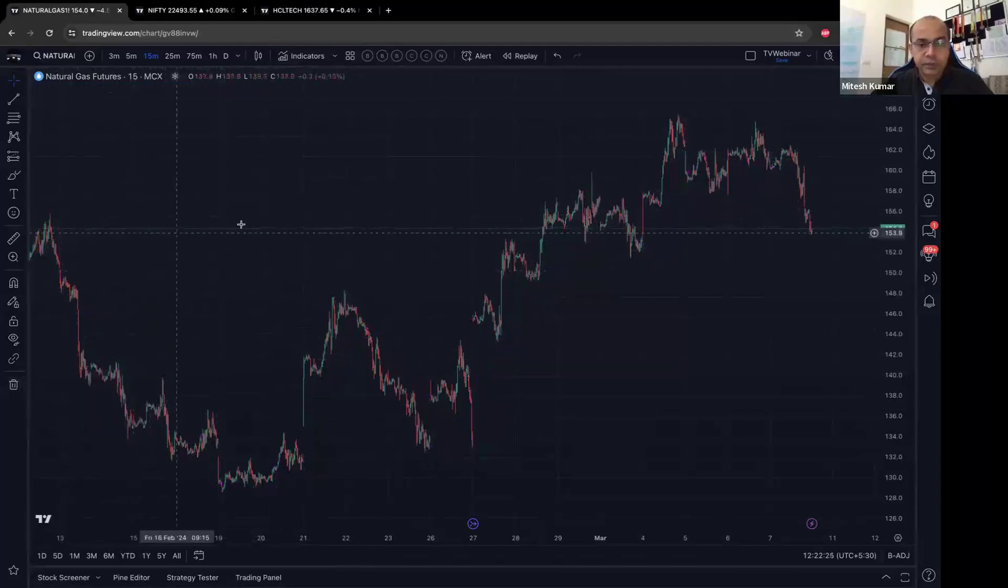
pyautogui.write('NI;F')
pyautogui.press('BackSpace')
pyautogui.press('BackSpace')
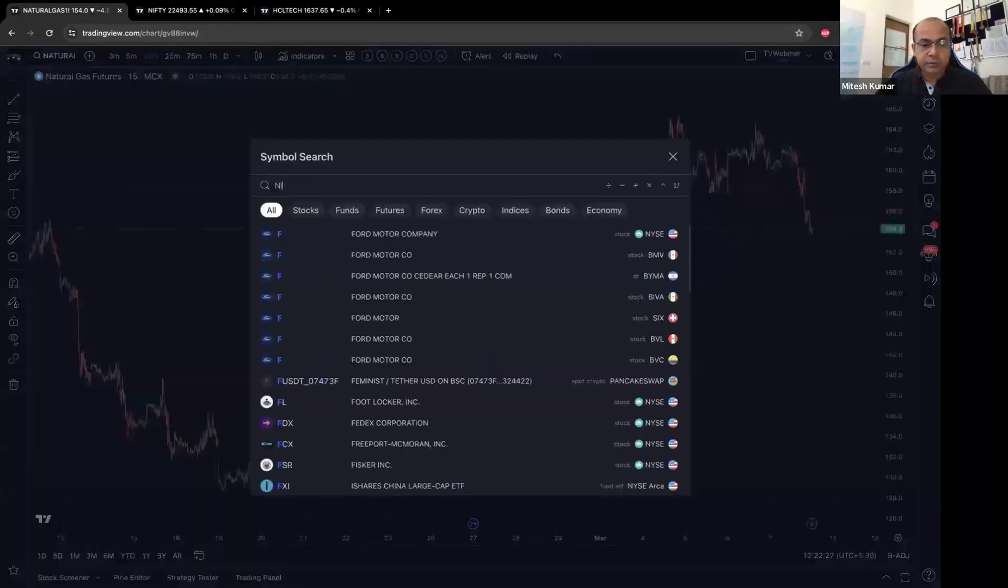
pyautogui.write('FTY')
pyautogui.click(308, 234)
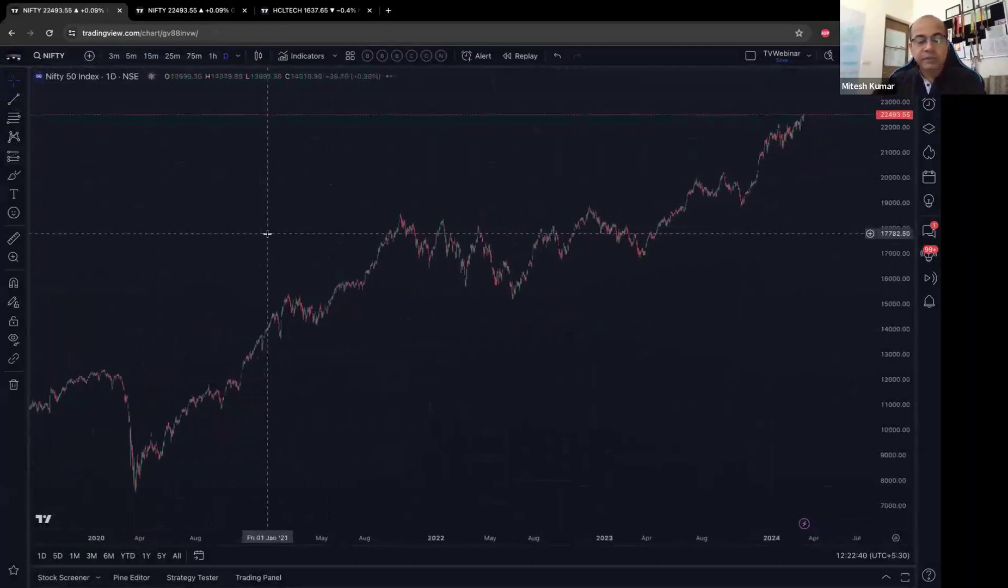
# - Add the NSE indices BANKNIFTY and CNXAUTO as comparison symbols on the Nifty 50 chart
pyautogui.scroll(3, 267, 233)
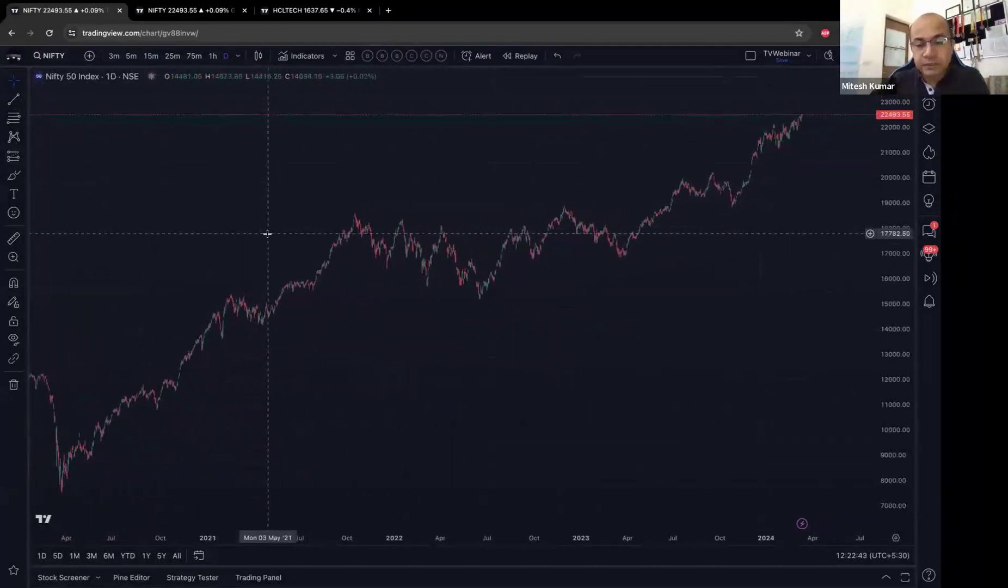
pyautogui.scroll(2, 267, 234)
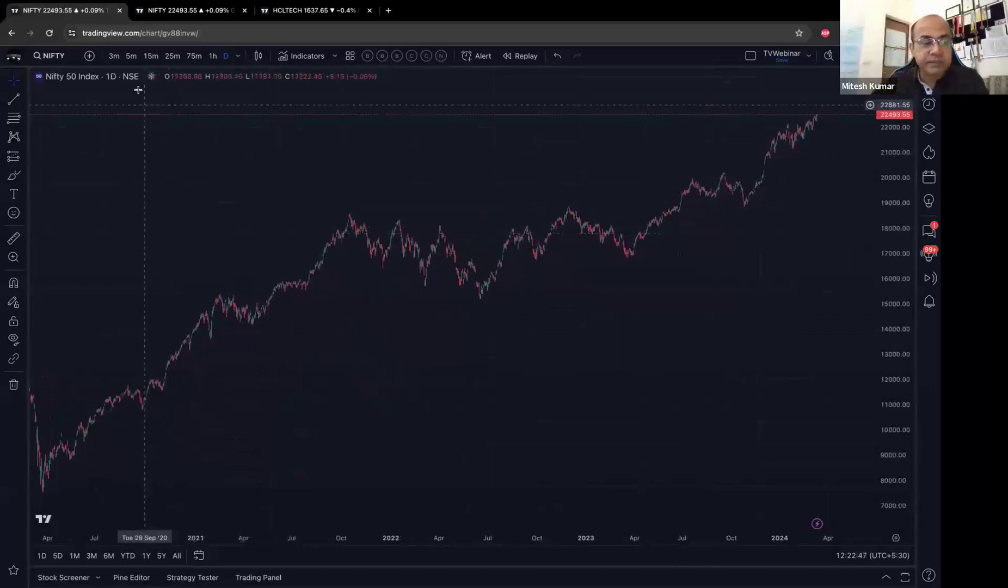
pyautogui.click(90, 57)
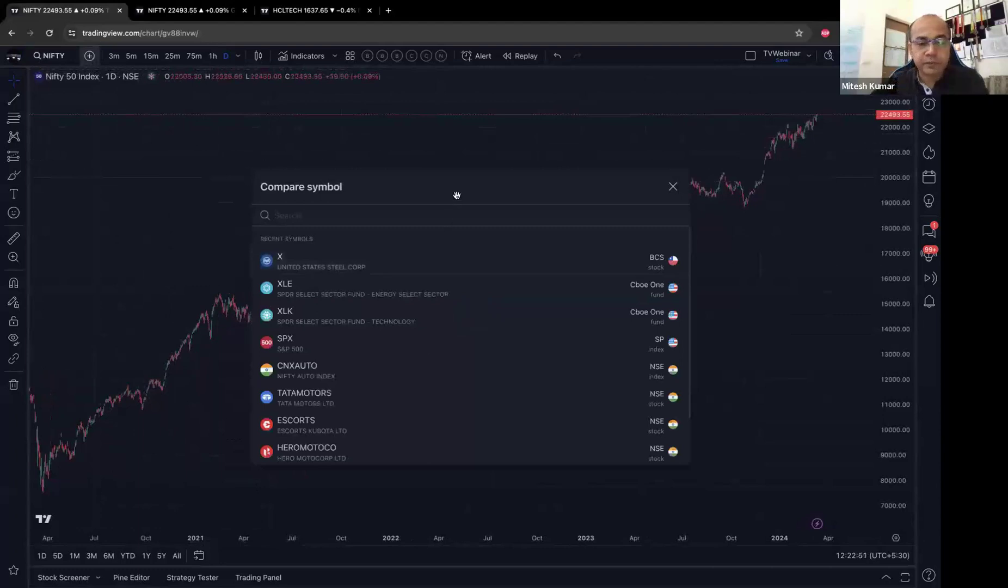
pyautogui.moveTo(457, 195); pyautogui.dragTo(471, 131)
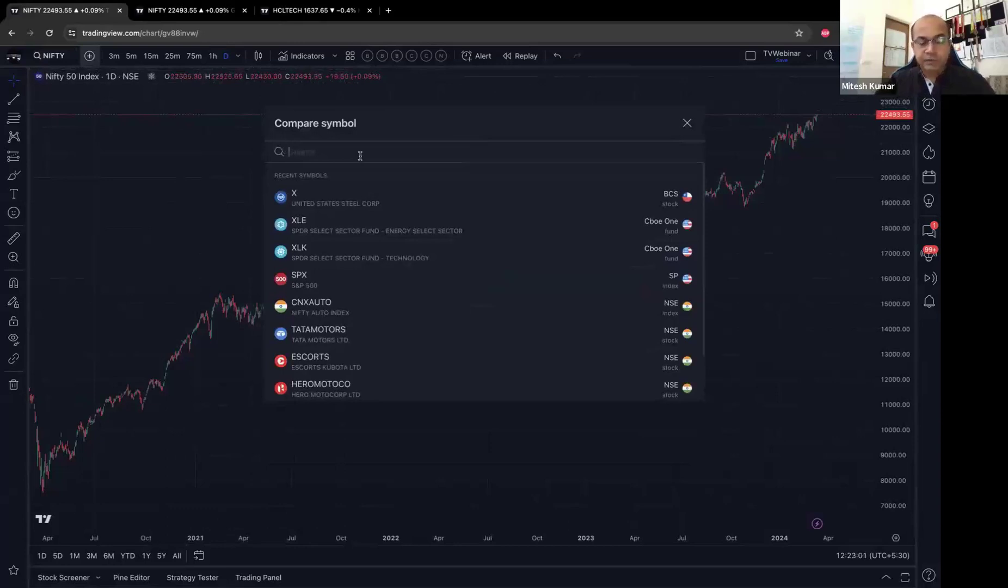
pyautogui.write('BANKNIF')
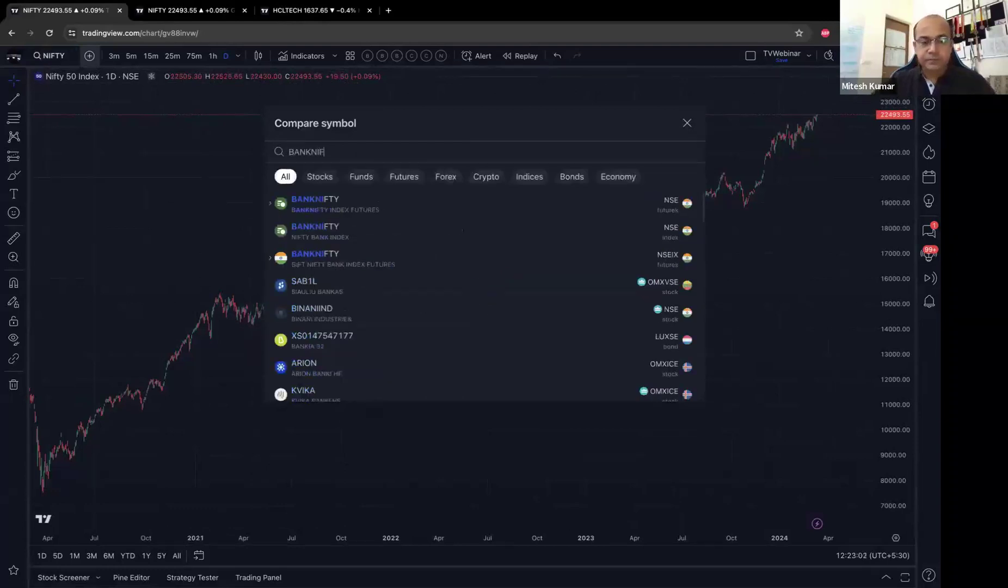
pyautogui.click(346, 231)
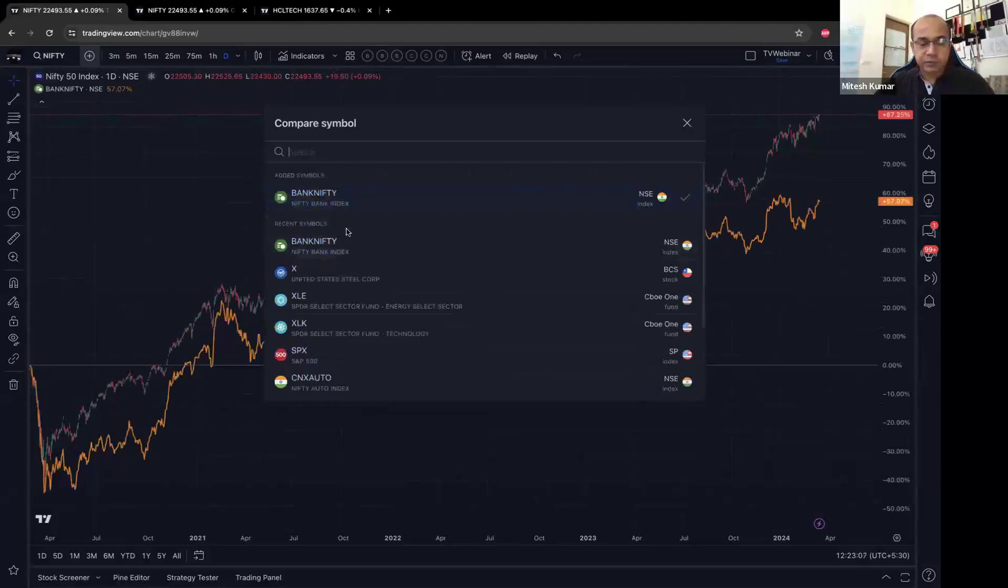
pyautogui.write('CNXAUTO')
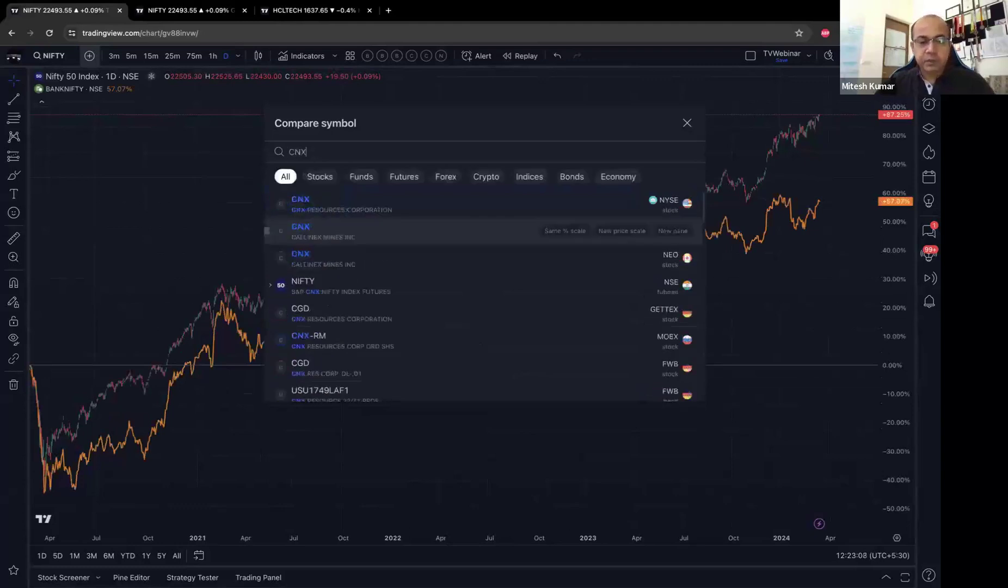
pyautogui.click(343, 206)
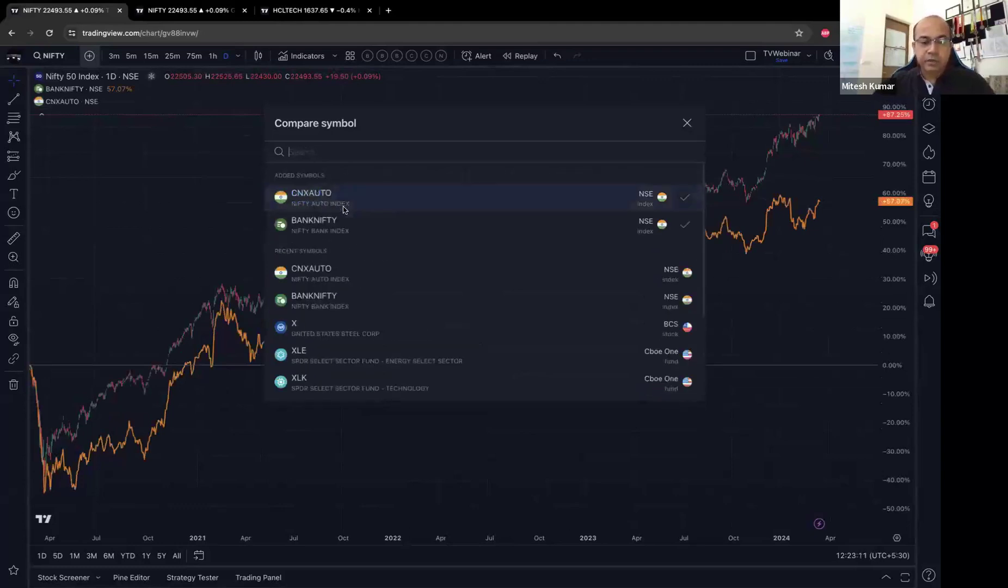
# - Add the NSE indices CNXFMCG and CNXMETAL to the Nifty 50 comparison and close the symbol search
pyautogui.write('CNXF')
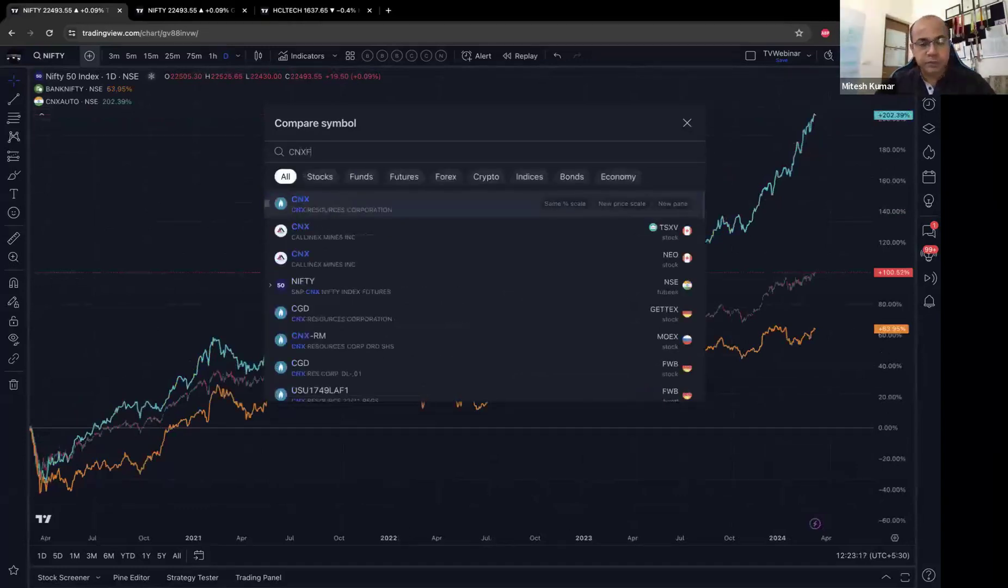
pyautogui.write('M')
pyautogui.click(334, 205)
pyautogui.write('CNX')
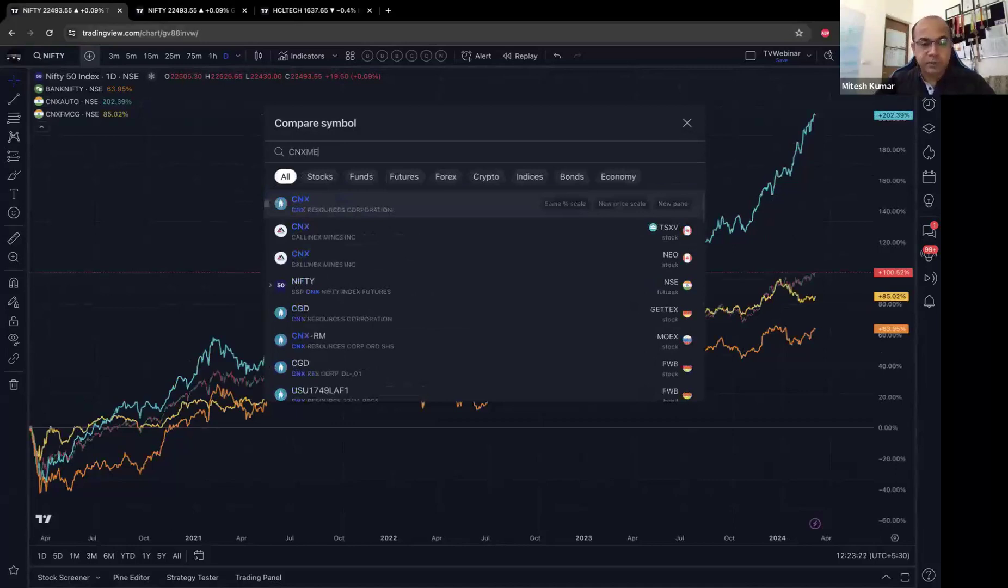
pyautogui.click(339, 205)
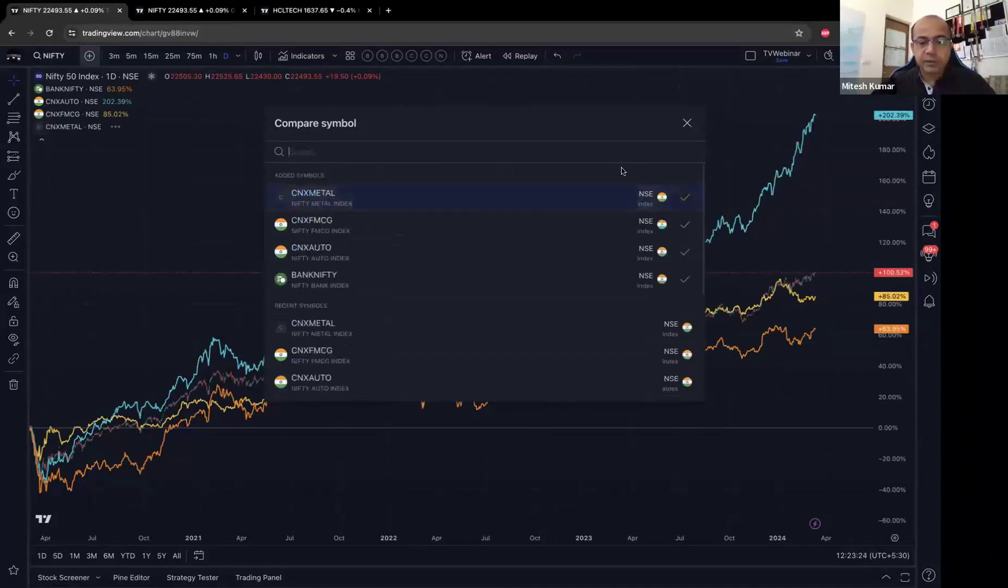
pyautogui.click(686, 123)
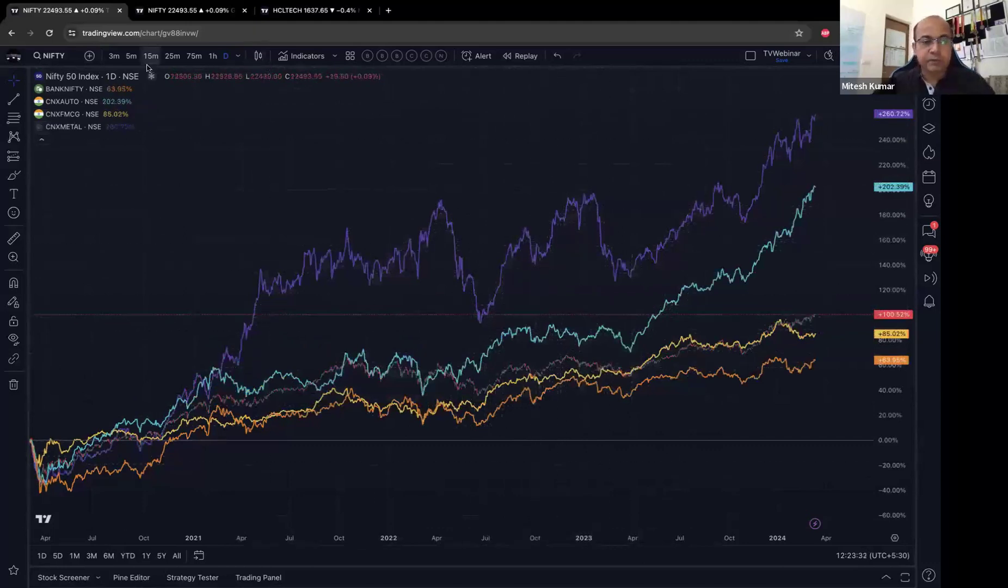
# - Add the NSE stock RELIANCE as a comparison symbol on the Nifty 50 chart and close the symbol search
pyautogui.click(89, 56)
pyautogui.write('RELIA')
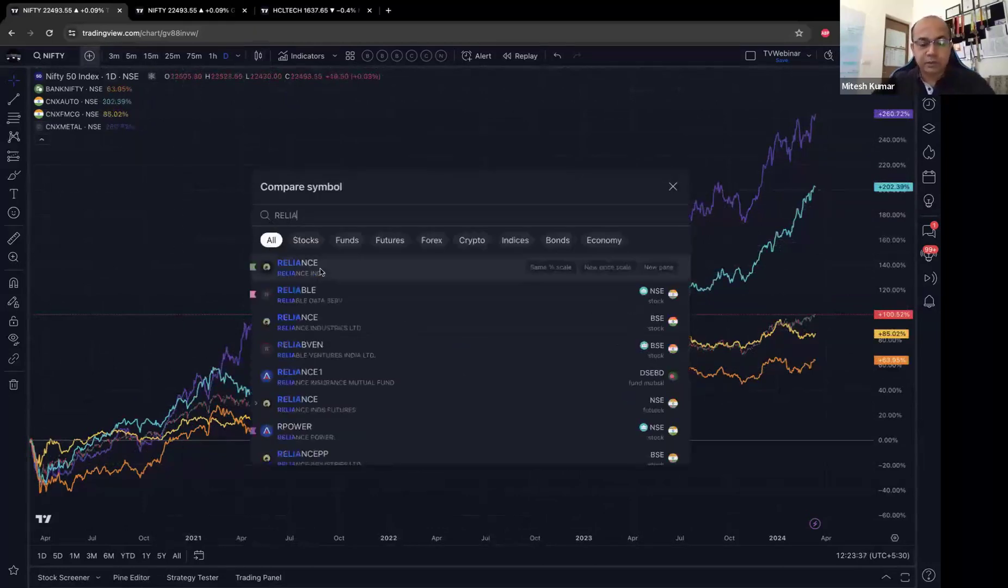
pyautogui.click(318, 268)
pyautogui.click(673, 187)
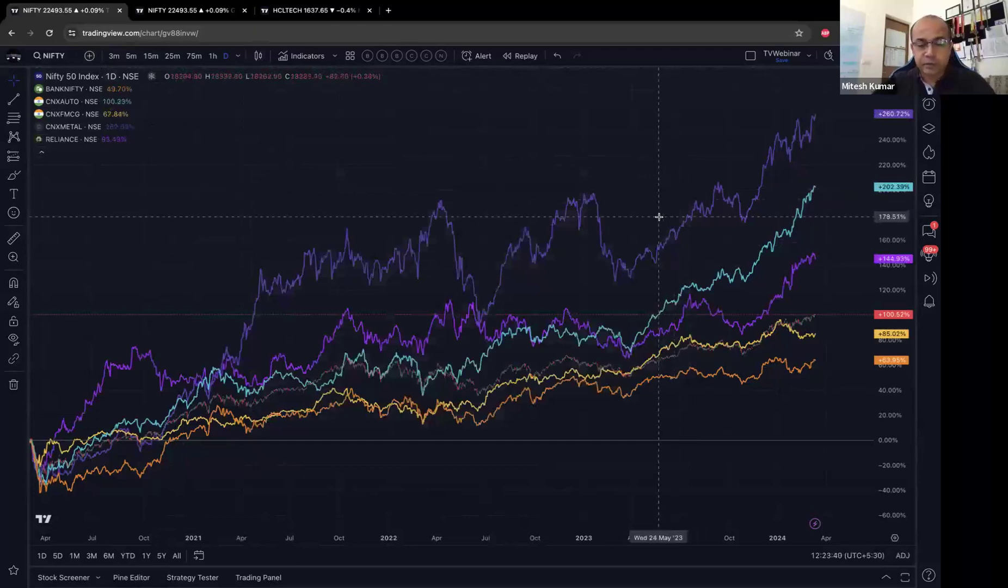
# - Examine the relative performance of Nifty 50, the sector indices and Reliance over progressively shorter periods, down to the start of 2024
pyautogui.scroll(5, 658, 217)
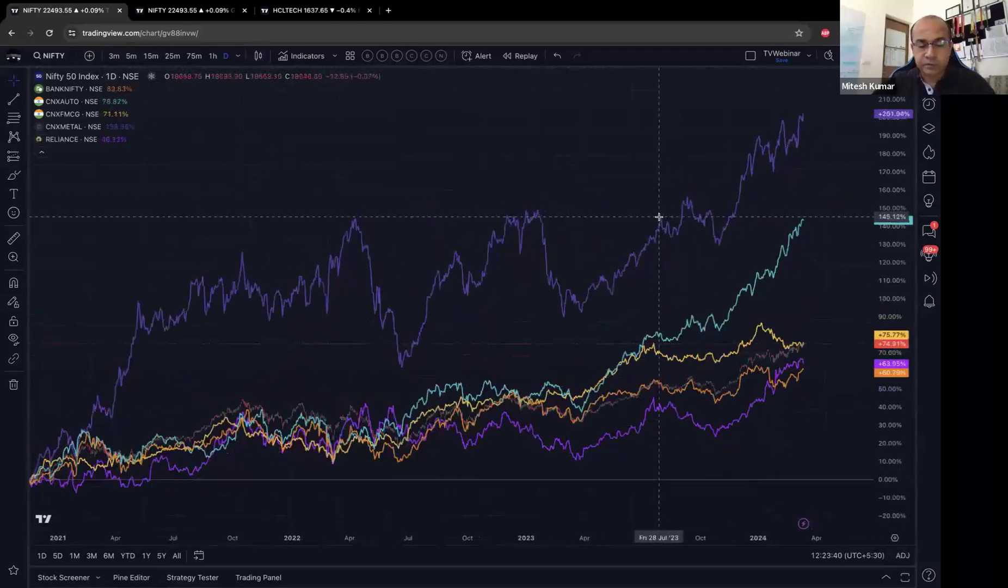
pyautogui.scroll(3, 658, 217)
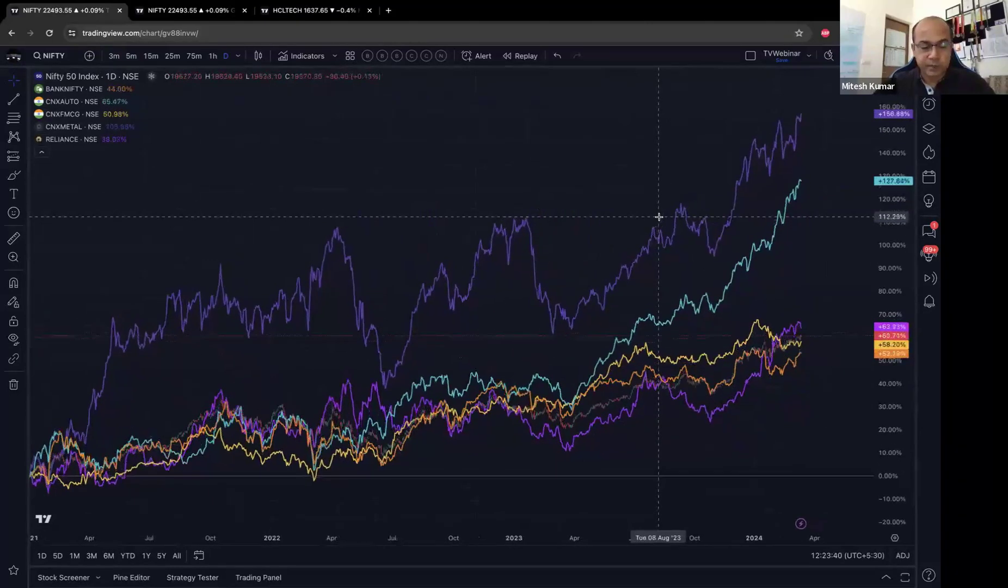
pyautogui.scroll(4, 659, 217)
pyautogui.scroll(6, 659, 217)
pyautogui.scroll(5, 350, 266)
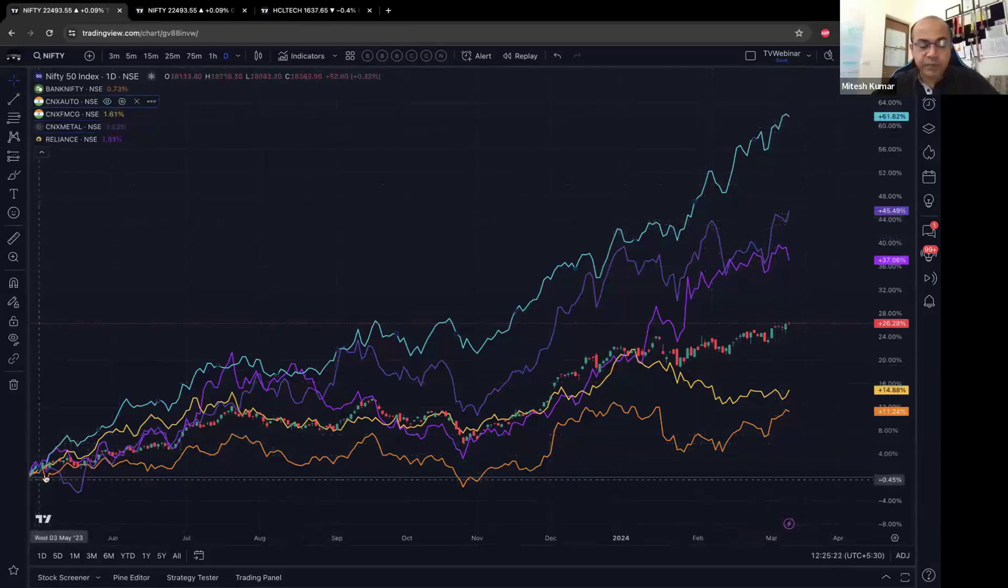
pyautogui.scroll(1, 347, 312)
pyautogui.scroll(5, 347, 313)
pyautogui.scroll(5, 347, 313)
pyautogui.scroll(5, 347, 311)
pyautogui.scroll(2, 62, 531)
pyautogui.scroll(4, 116, 476)
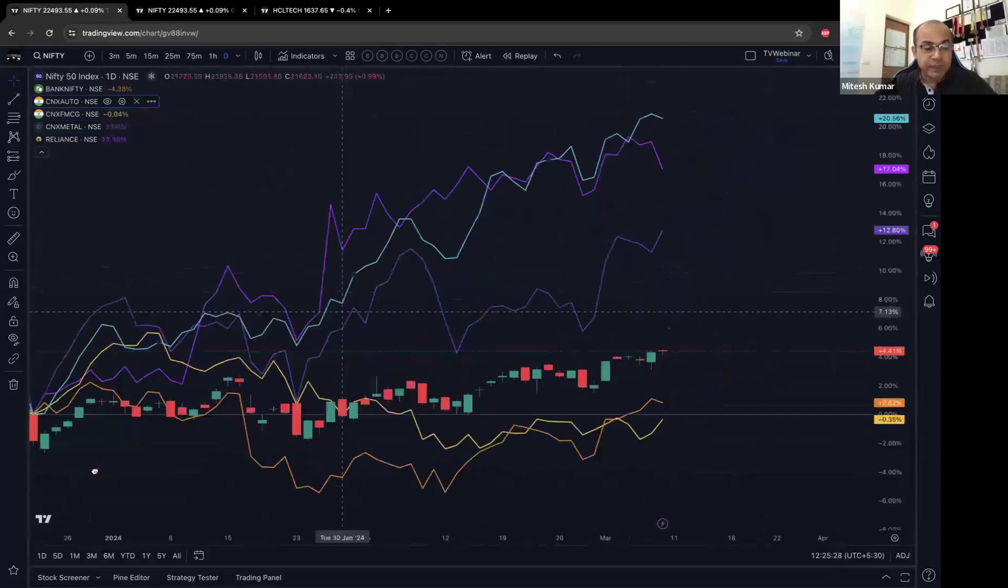
pyautogui.scroll(2, 92, 469)
pyautogui.scroll(2, 89, 466)
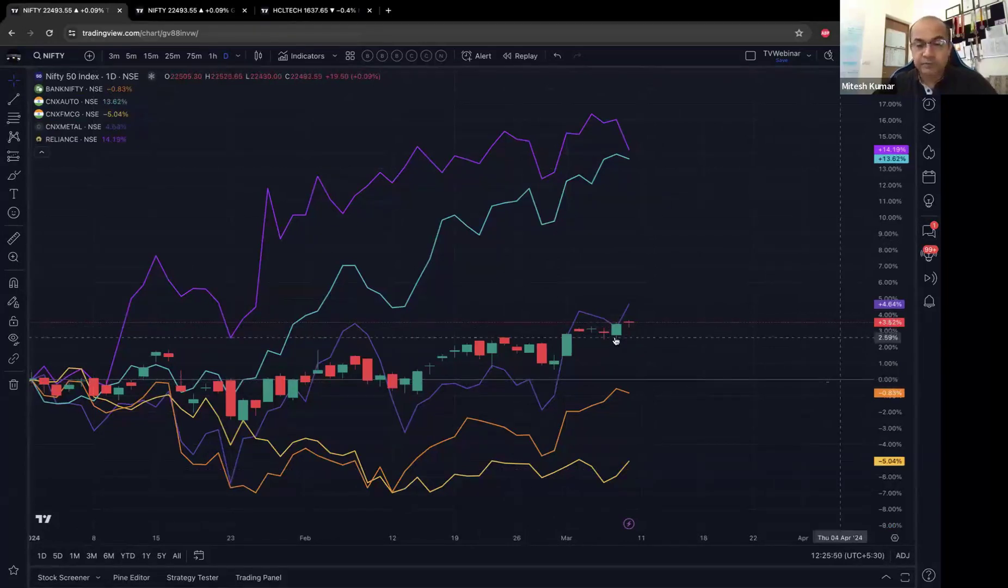
# - Review the FMCG index against the other compared symbols over a longer period reaching back to late 2023
pyautogui.click(585, 127)
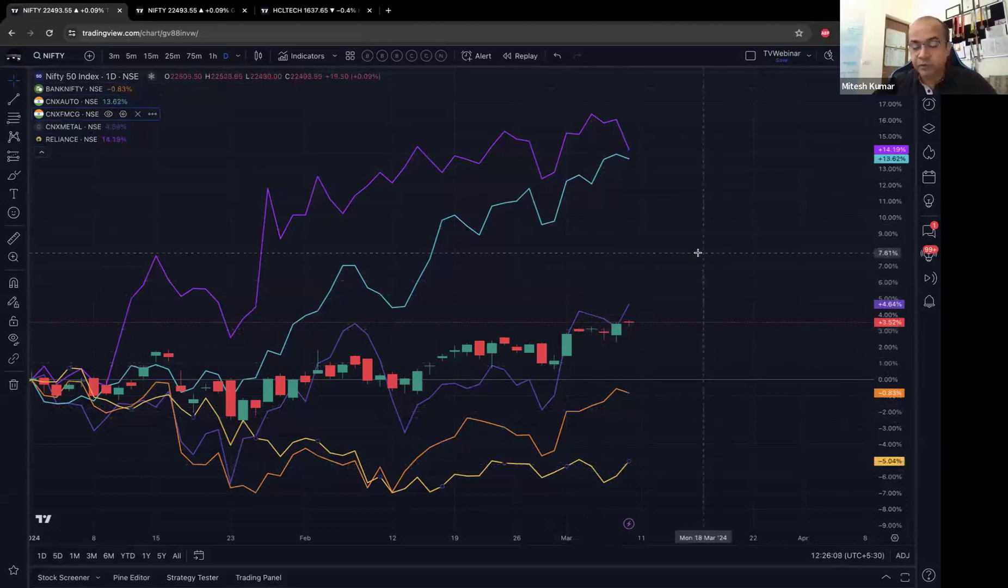
pyautogui.scroll(-5, 697, 253)
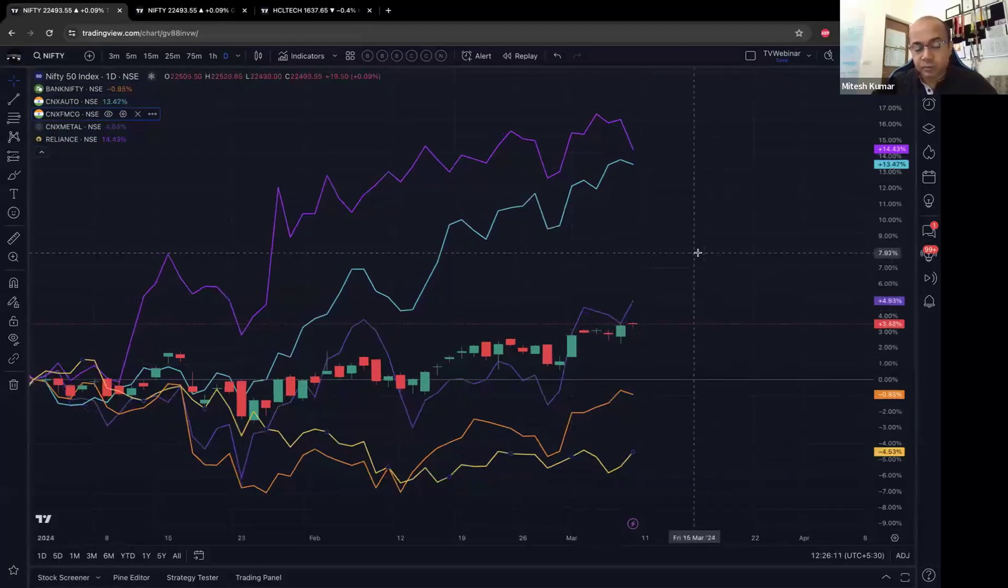
pyautogui.scroll(-3, 697, 253)
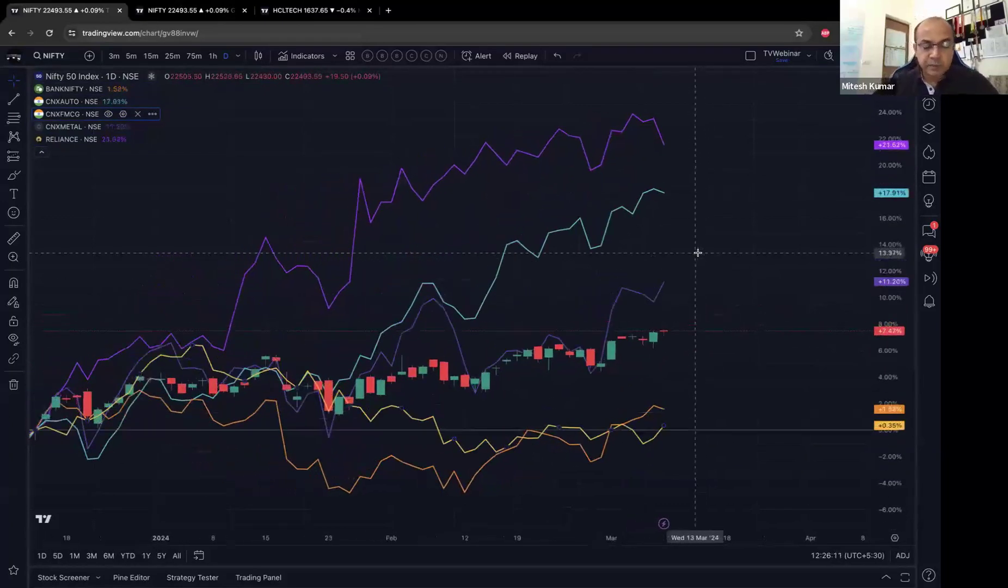
pyautogui.scroll(-3, 698, 253)
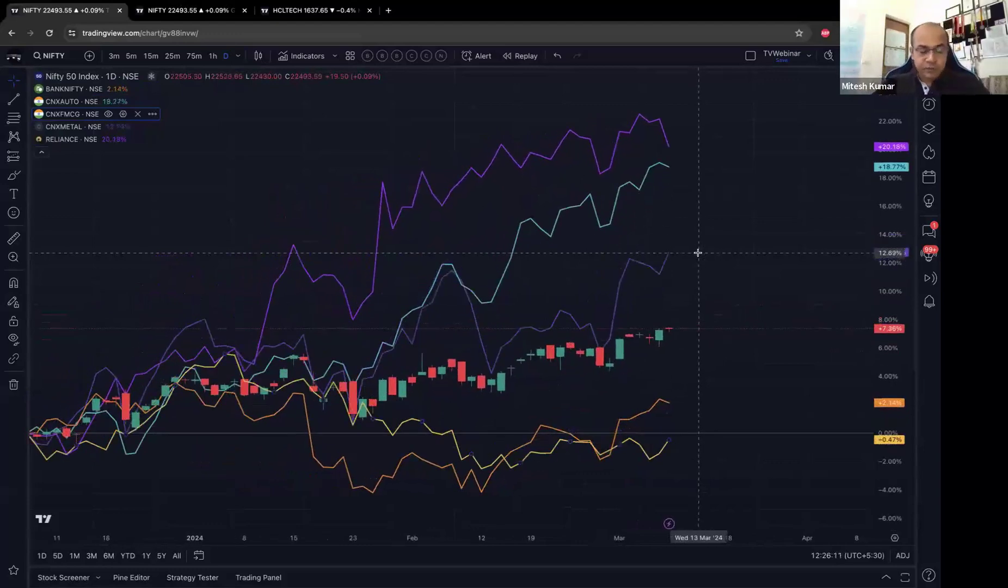
pyautogui.scroll(-2, 698, 253)
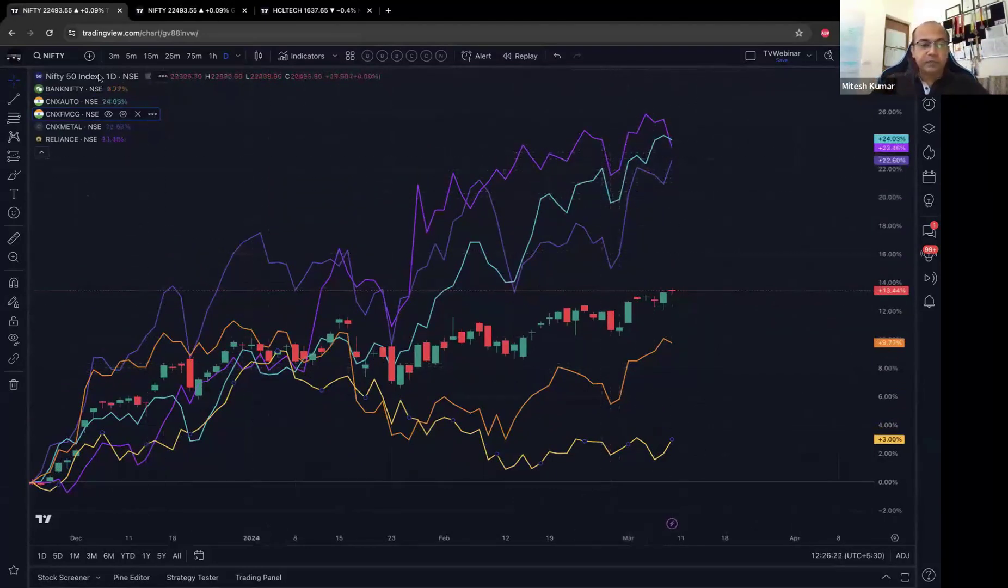
# - Switch the main chart symbol from Nifty 50 to the NSE Nifty Auto Index, CNXAUTO
pyautogui.click(52, 55)
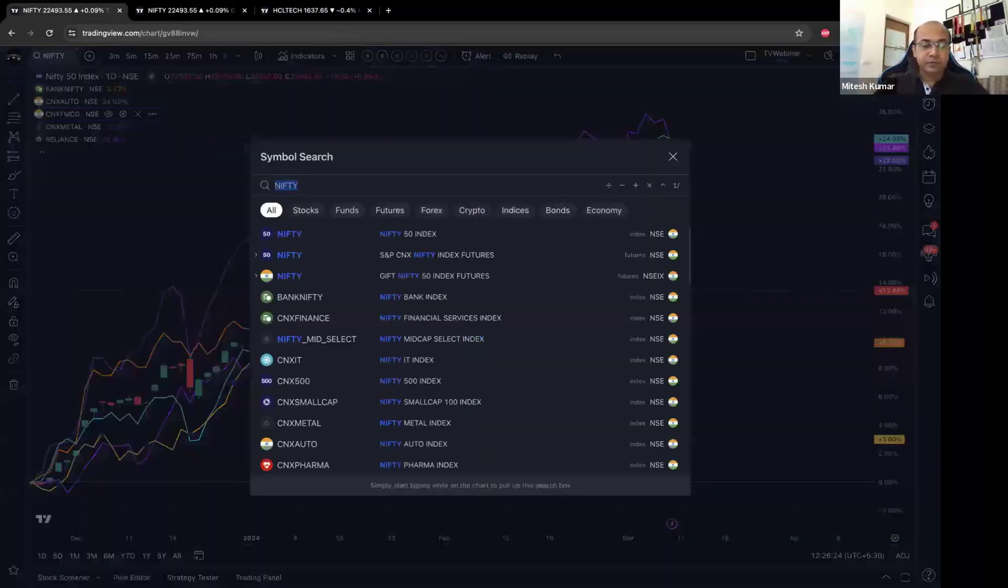
pyautogui.write('CNXAU')
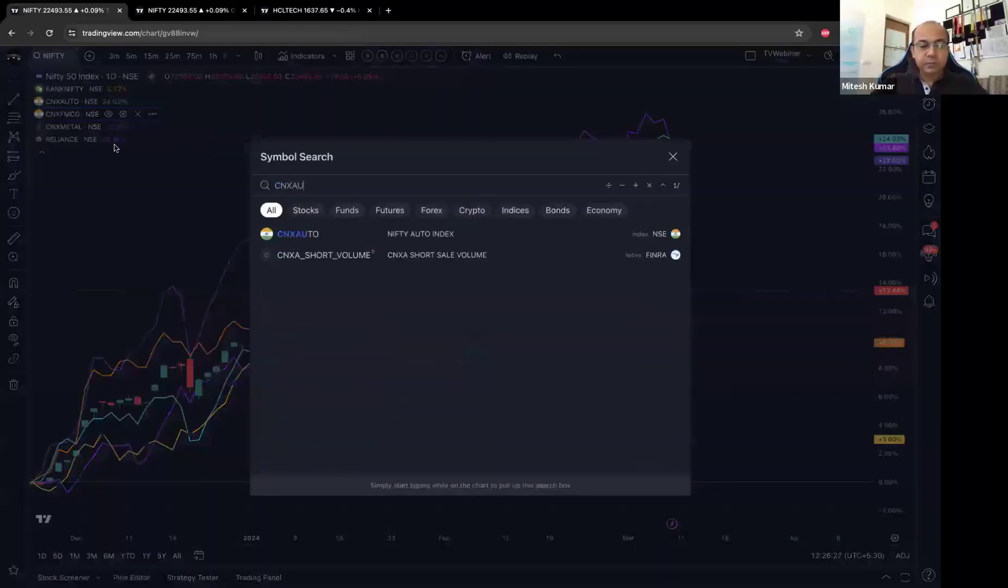
pyautogui.write('T')
pyautogui.press('Return')
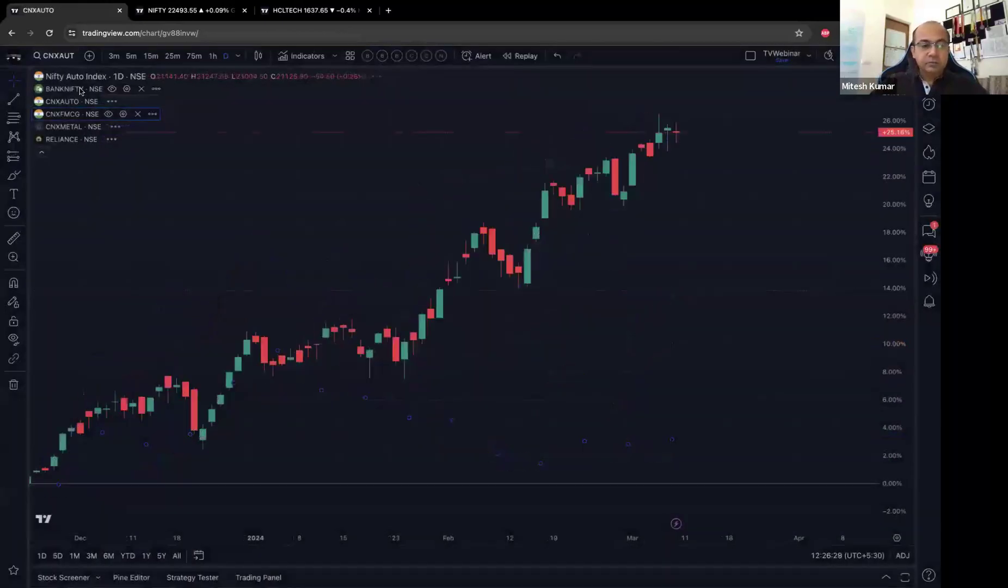
# - Remove the BANKNIFTY, CNXAUTO, CNXFMCG, CNXMETAL and RELIANCE comparisons from the Nifty Auto Index chart
pyautogui.click(141, 89)
pyautogui.click(140, 89)
pyautogui.click(140, 89)
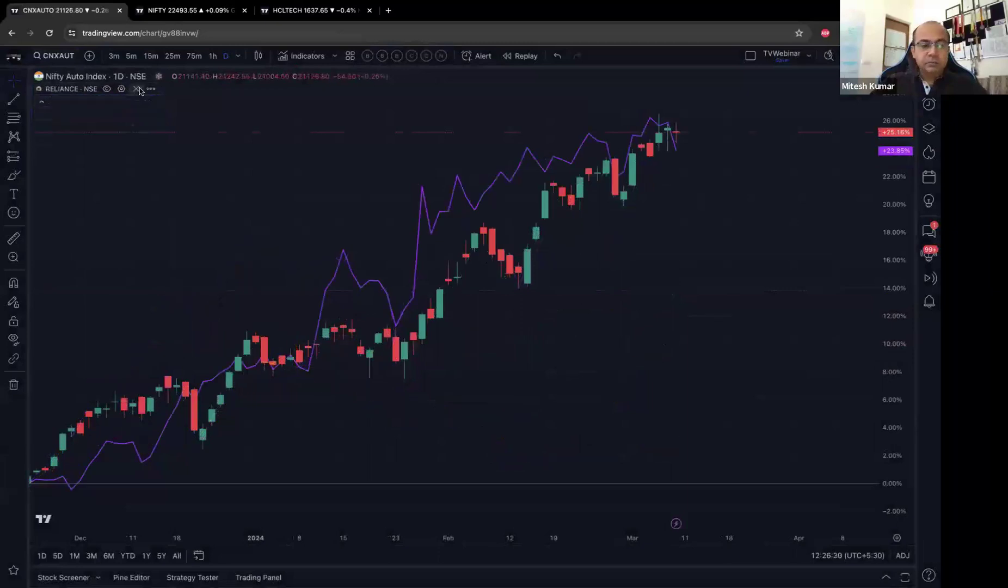
pyautogui.click(139, 89)
pyautogui.click(139, 88)
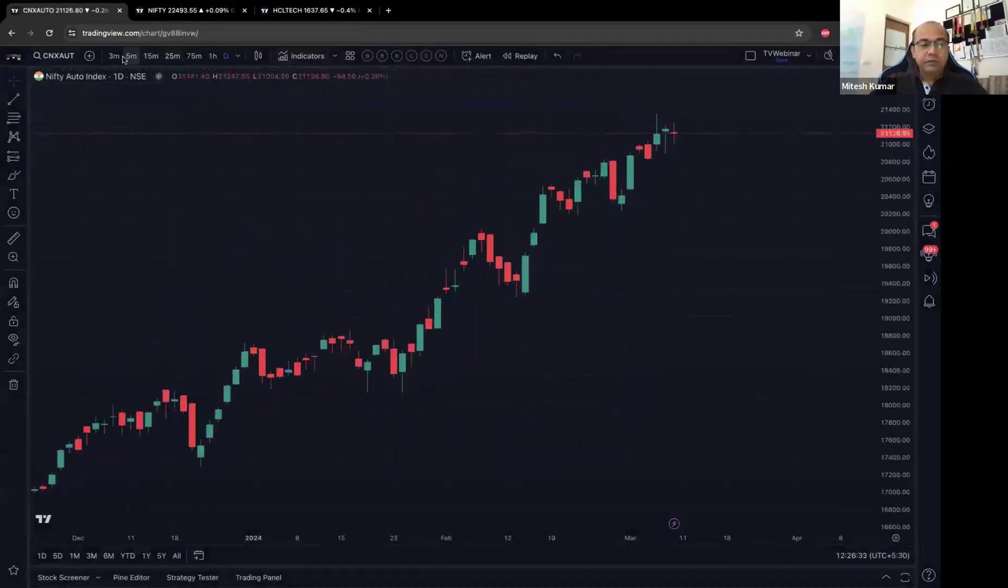
# - Add the NSE stocks MARUTI and M_M as comparison symbols on the Nifty Auto Index chart
pyautogui.click(89, 56)
pyautogui.write('A')
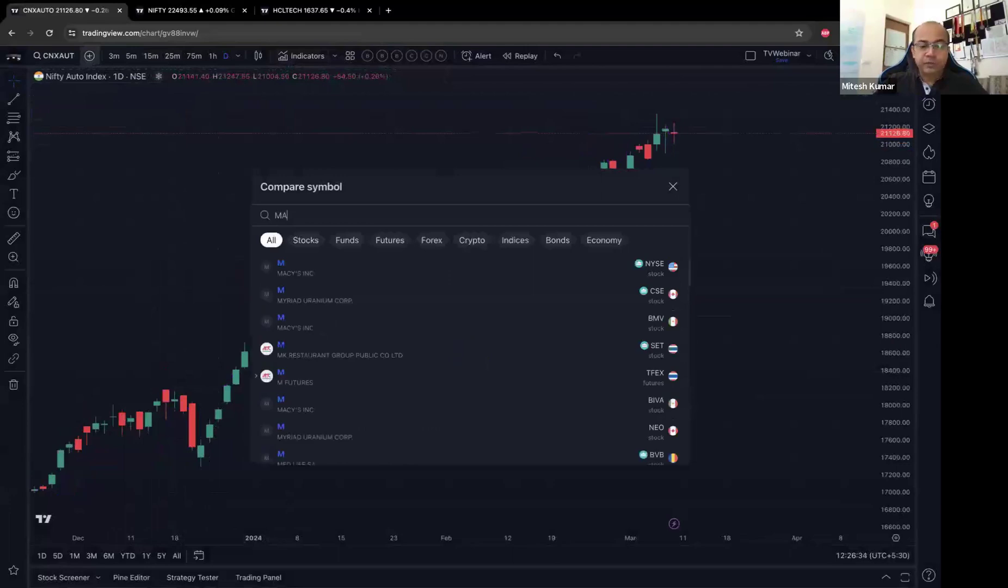
pyautogui.write('RUTI')
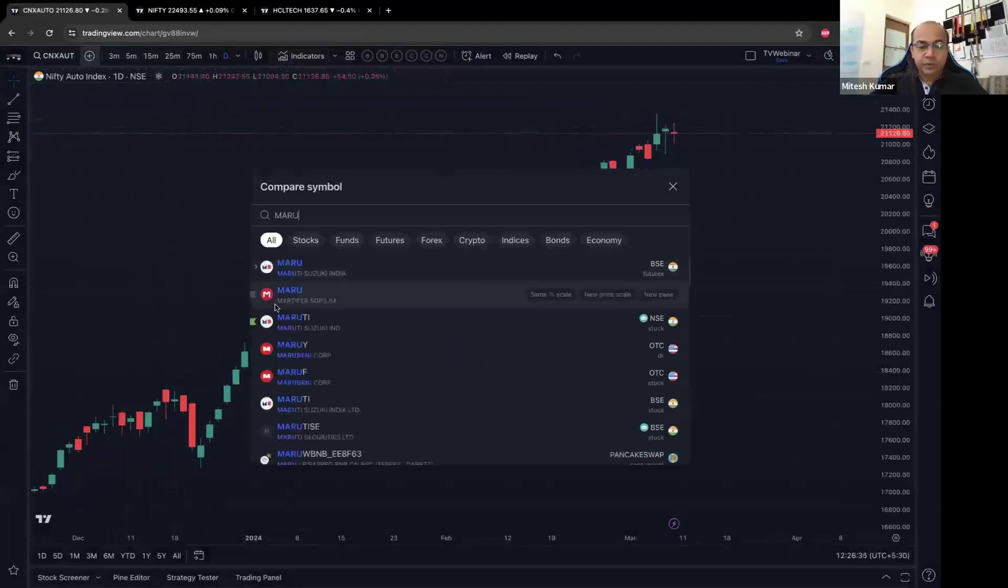
pyautogui.click(290, 322)
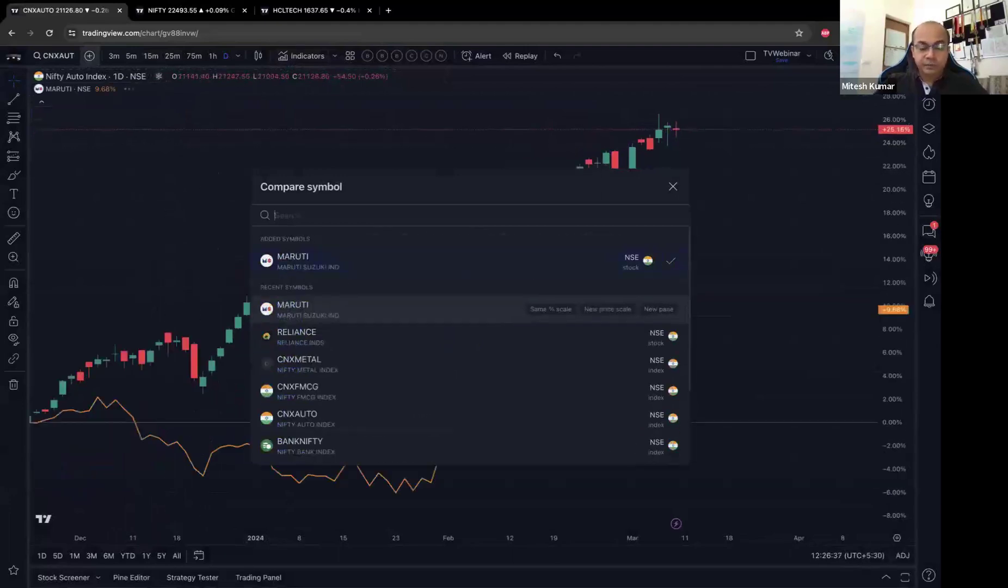
pyautogui.write('M_M')
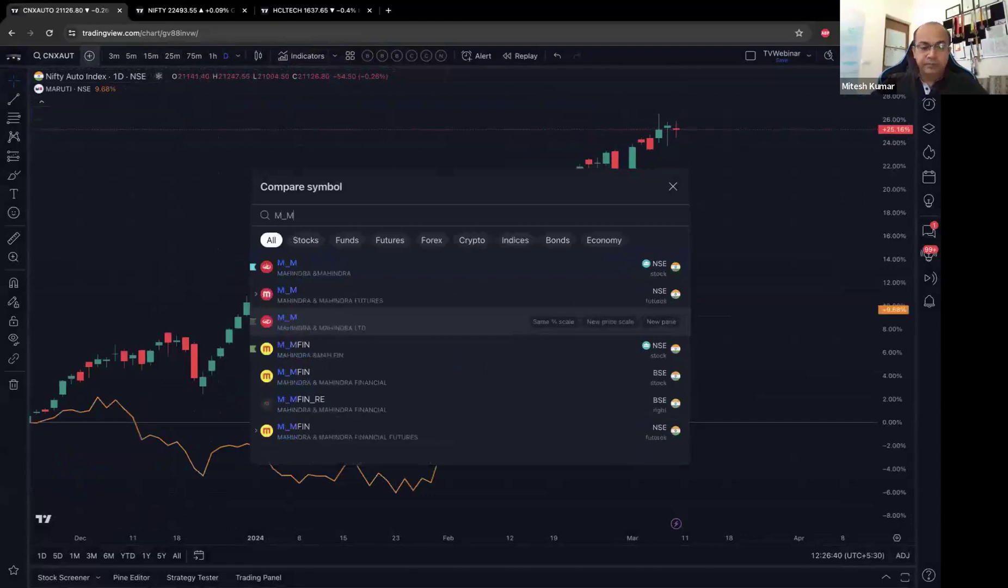
pyautogui.click(333, 271)
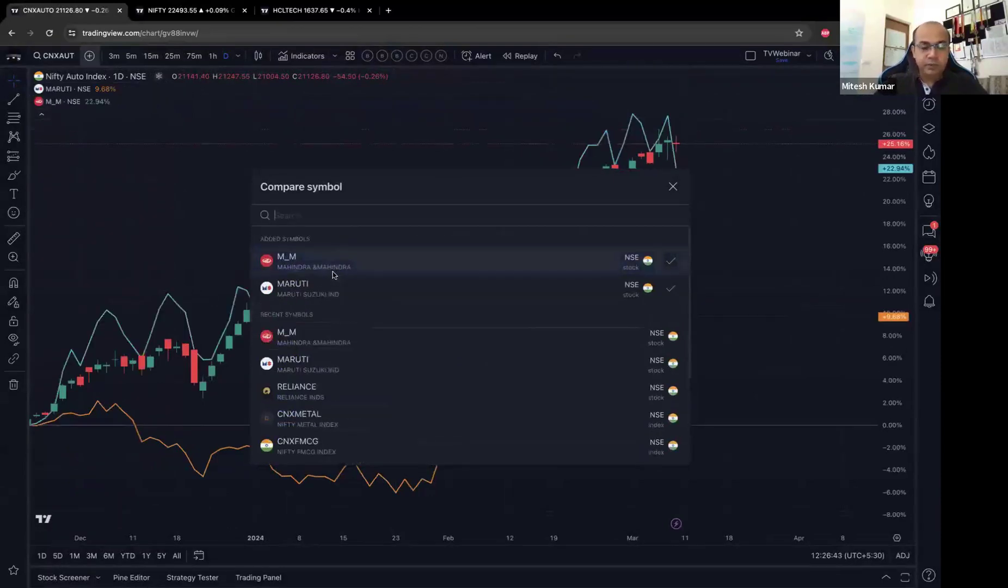
# - Add the NSE stocks ASHOKLEY and TATAMOTORS to the Nifty Auto comparison and close the symbol search
pyautogui.write('ASHOK')
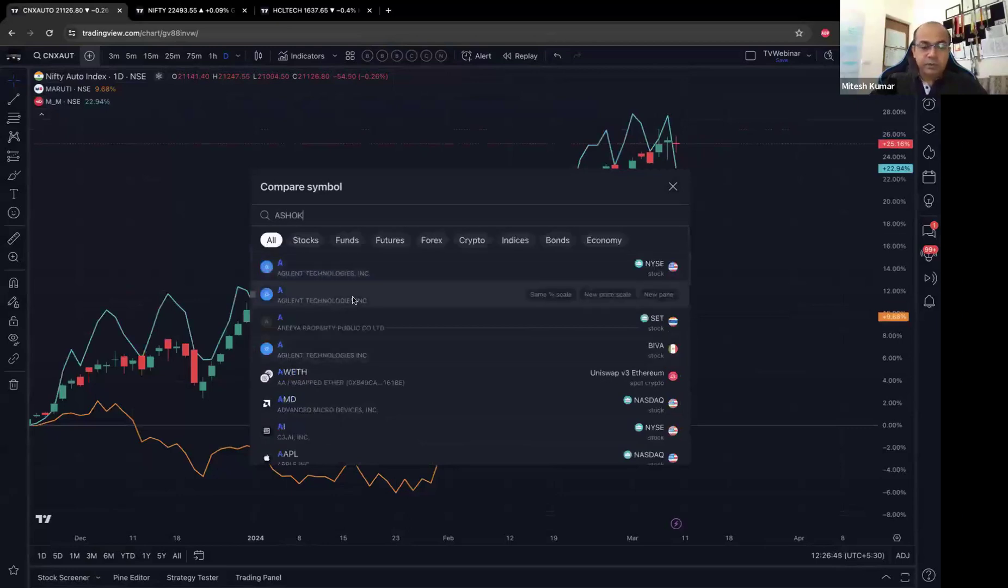
pyautogui.click(351, 271)
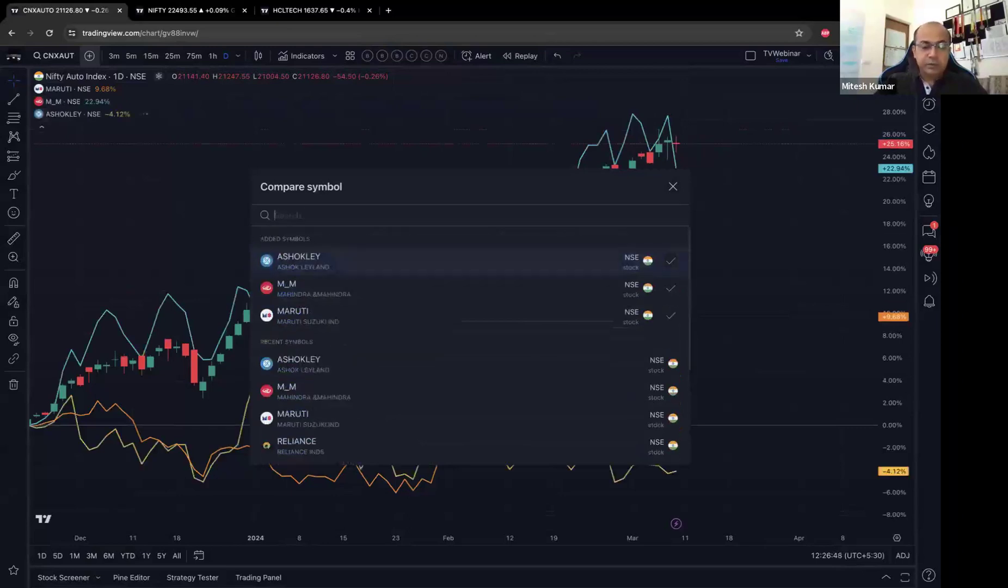
pyautogui.write('TATAM')
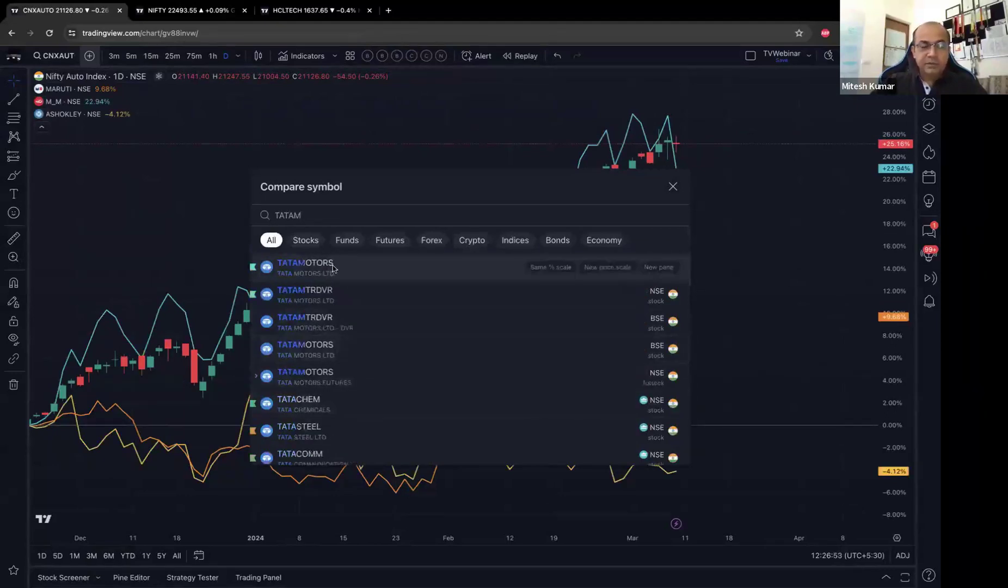
pyautogui.click(333, 267)
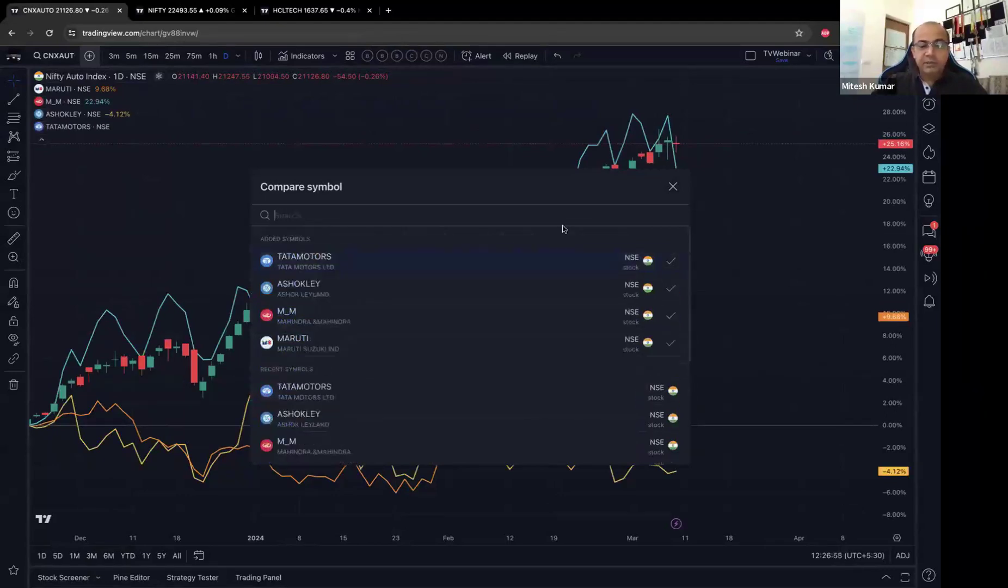
pyautogui.click(673, 186)
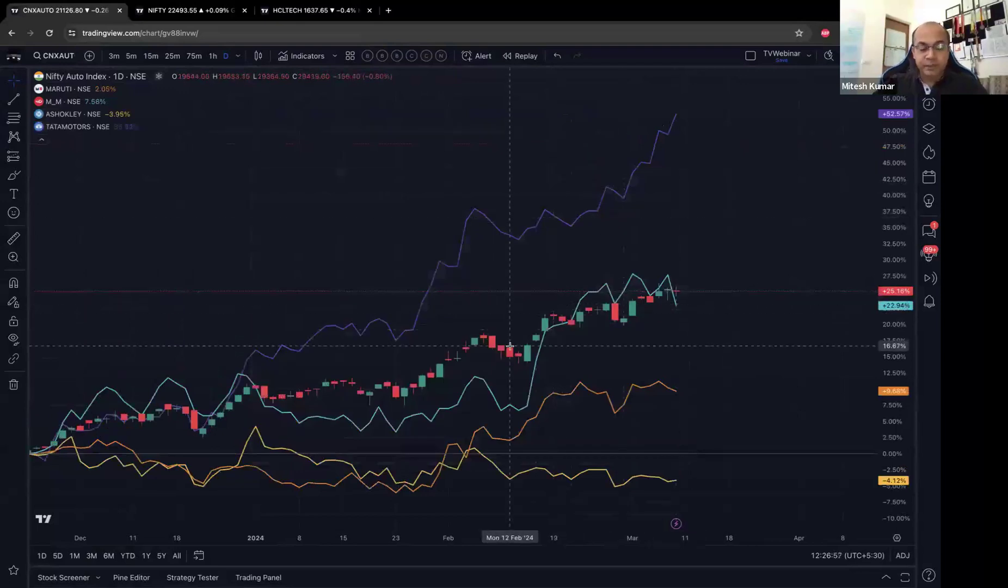
# - Examine how the four auto stocks perform against the Nifty Auto Index from the start of 2024 and from December 2023
pyautogui.scroll(5, 510, 346)
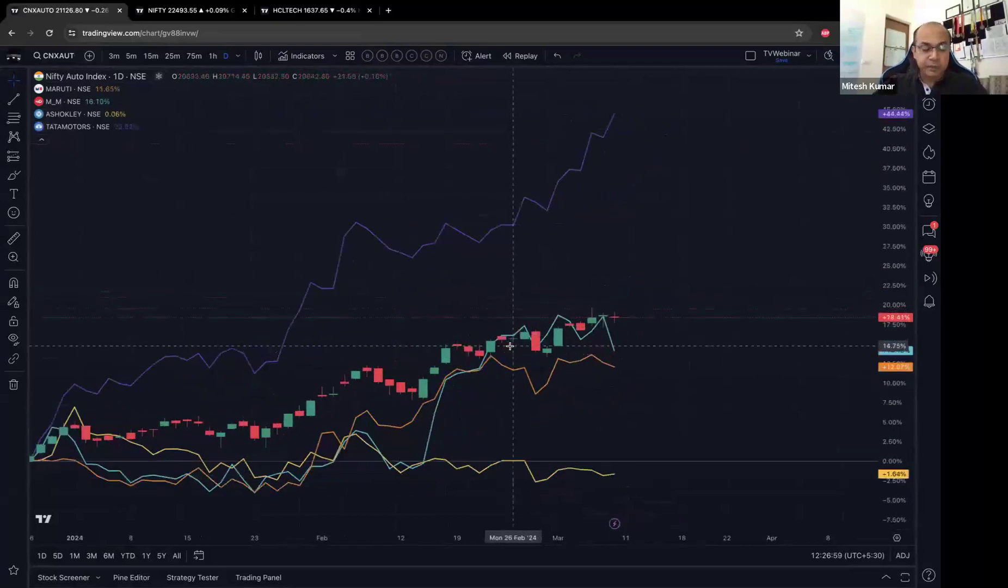
pyautogui.scroll(-2, 509, 346)
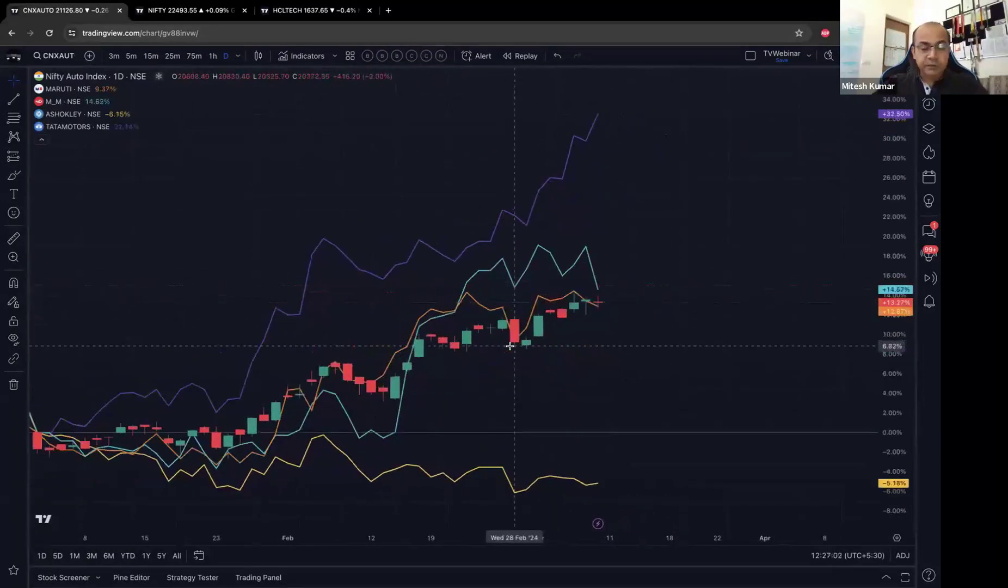
pyautogui.moveTo(343, 387); pyautogui.dragTo(355, 387)
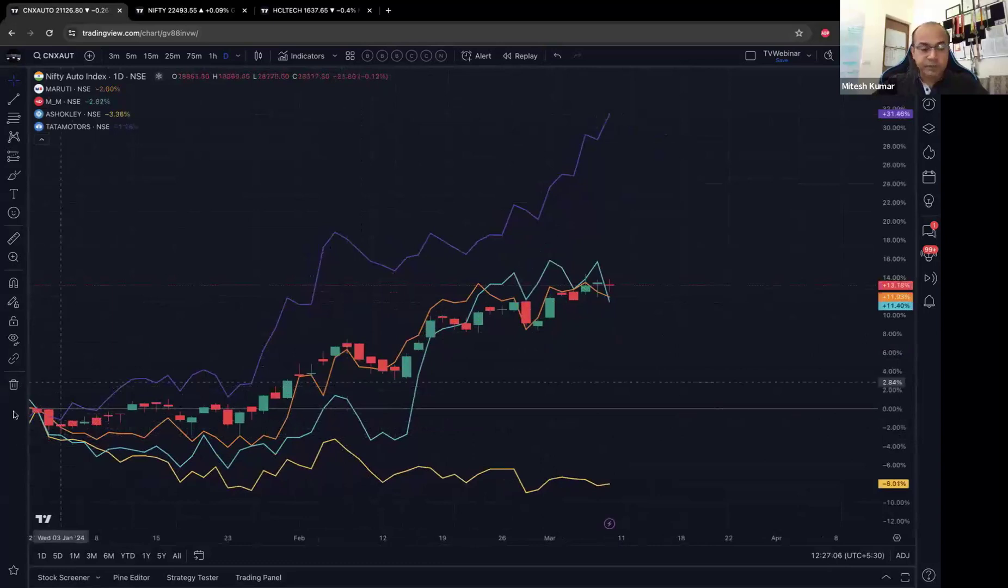
pyautogui.moveTo(78, 381); pyautogui.dragTo(76, 381)
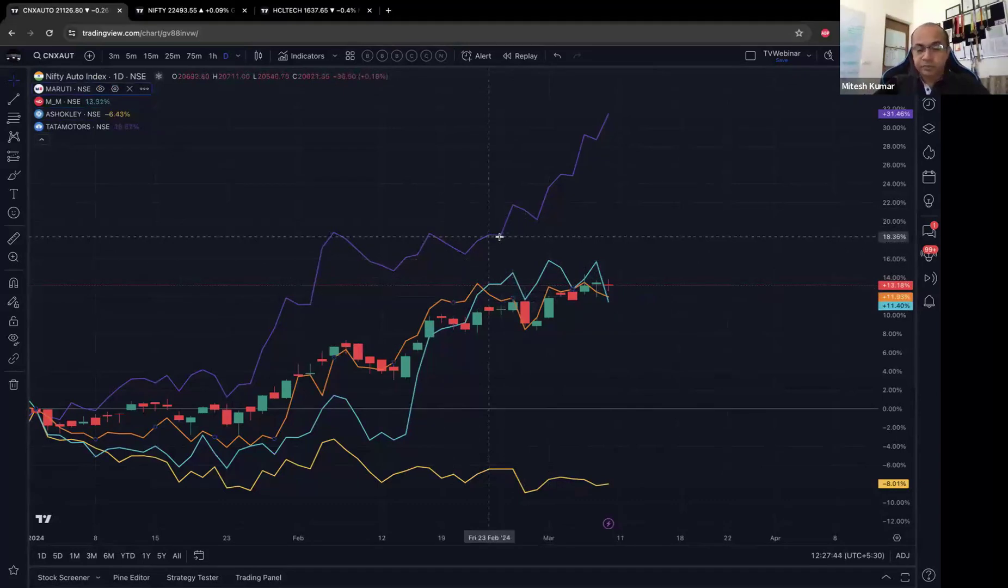
pyautogui.hscroll(-10, 501, 237)
pyautogui.hscroll(-5, 504, 237)
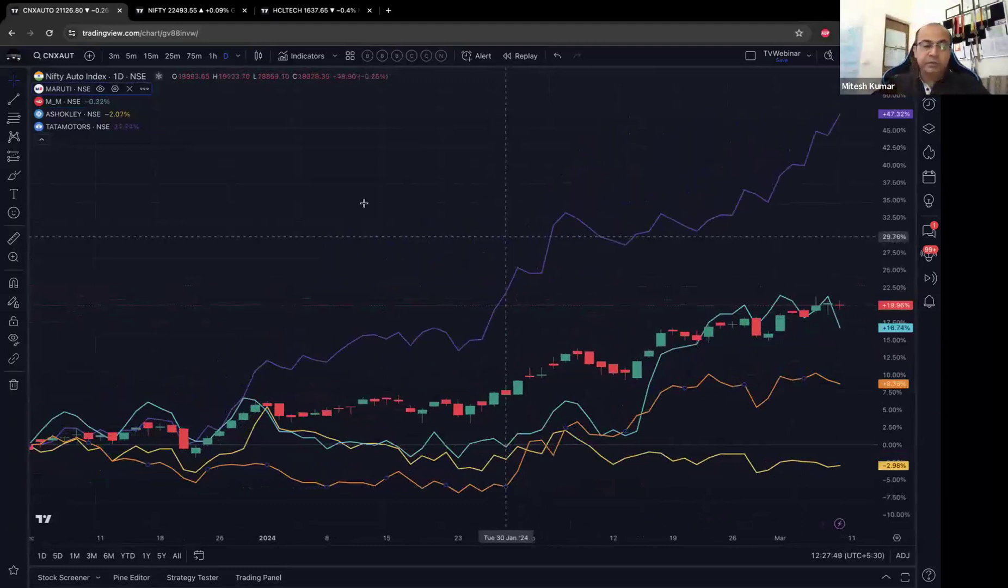
# - Remove all four stock comparisons from the Nifty Auto Index chart, leaving only its daily candles back to mid-2023
pyautogui.click(23, 385)
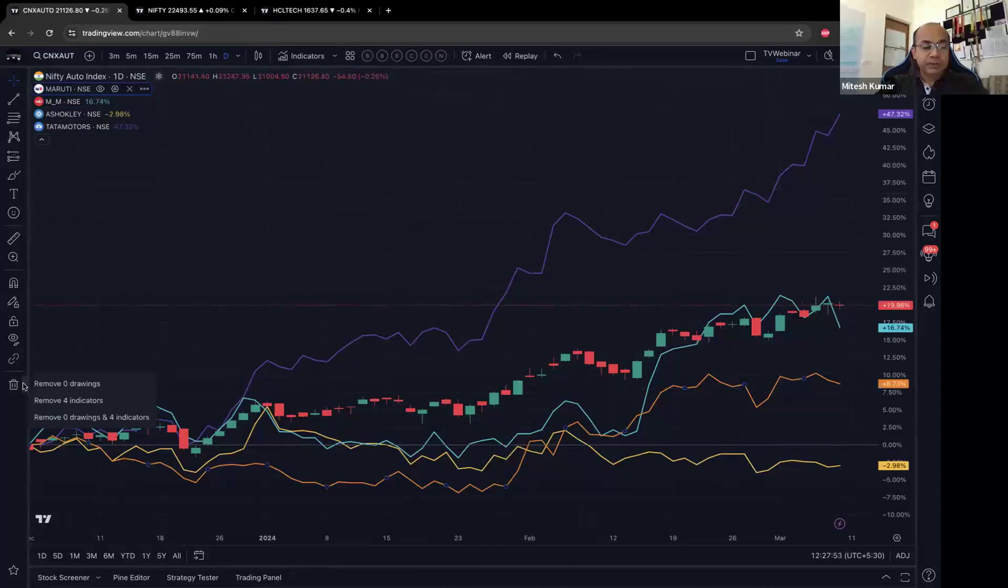
pyautogui.click(52, 399)
pyautogui.scroll(-5, 171, 238)
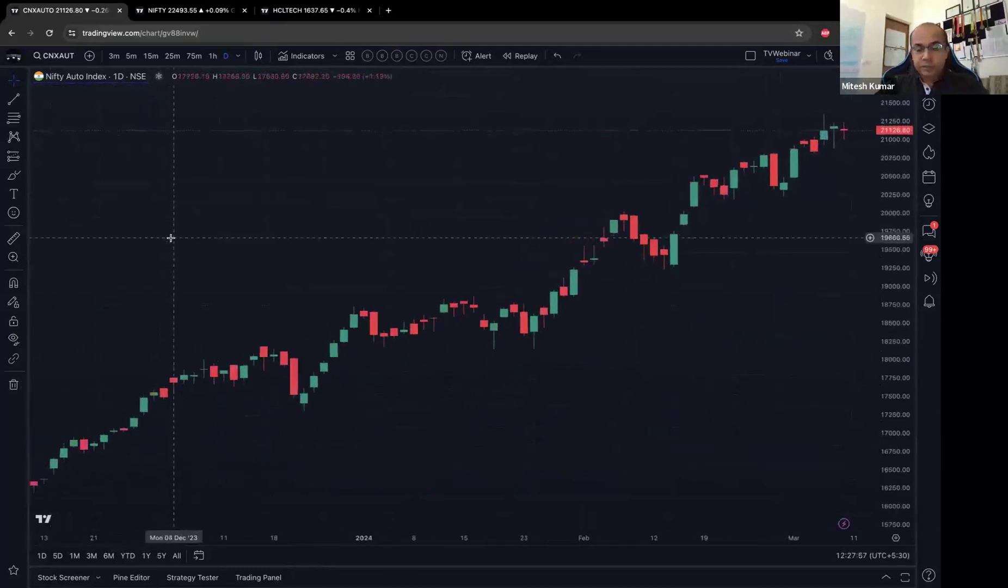
pyautogui.scroll(-5, 171, 238)
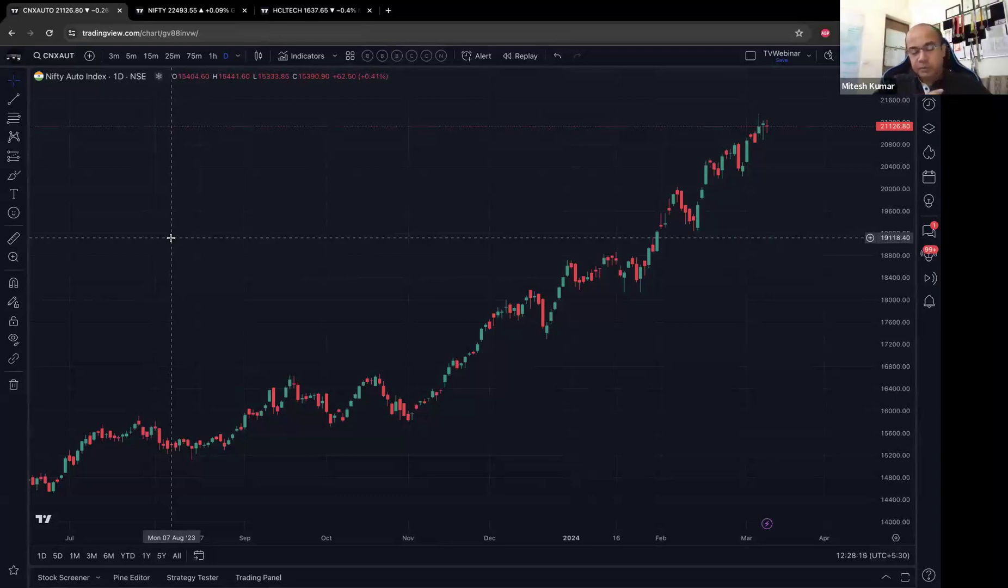
# - Examine the Nifty Auto Index's daily price trend from November 2023 into 2024
pyautogui.scroll(-3, 171, 238)
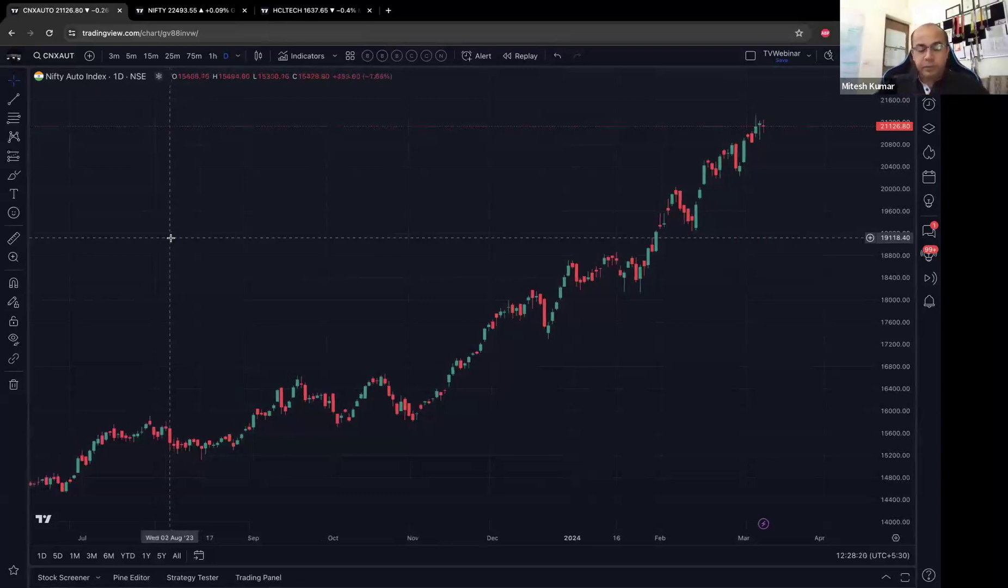
pyautogui.scroll(4, 171, 238)
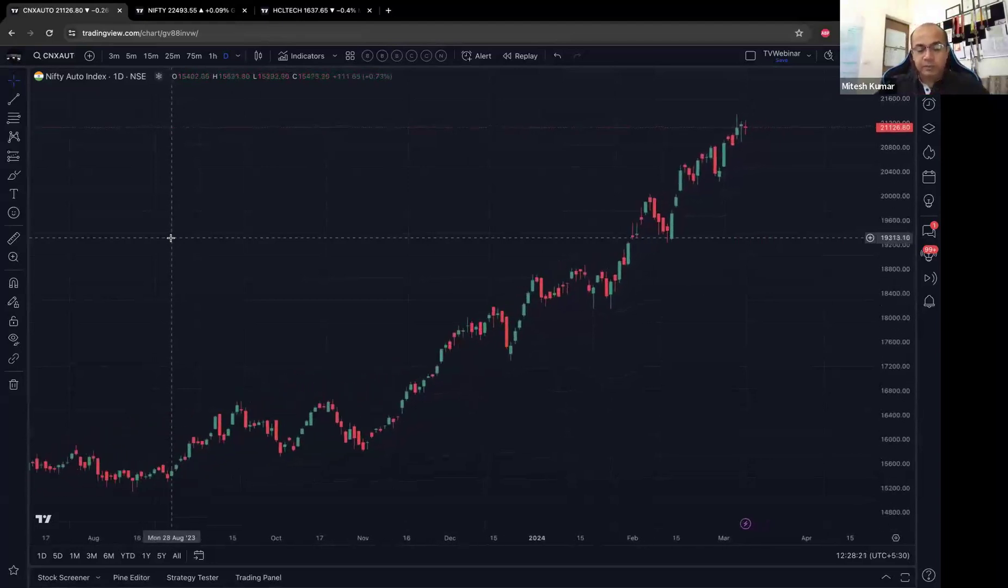
pyautogui.scroll(-1, 171, 238)
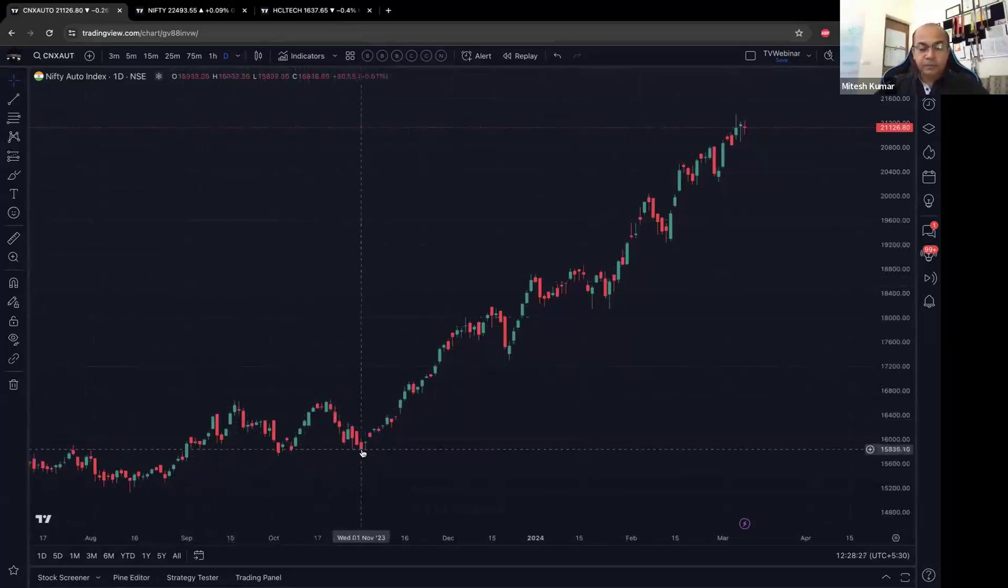
pyautogui.hscroll(1, 608, 348)
pyautogui.scroll(5, 609, 348)
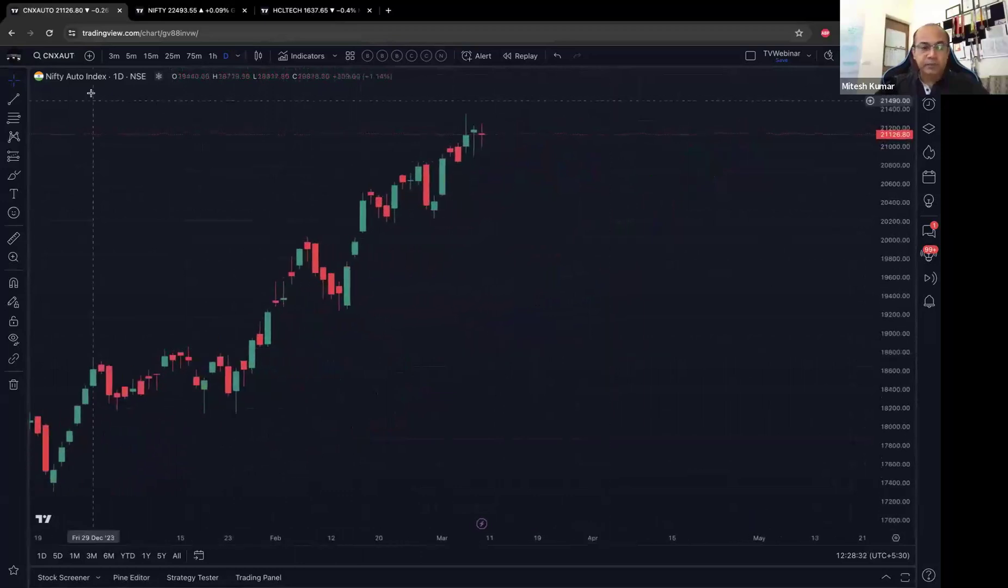
# - Switch the chart to the NSE Nifty 50 Index and examine its daily price trend from late October 2023
pyautogui.click(53, 56)
pyautogui.write('NIF')
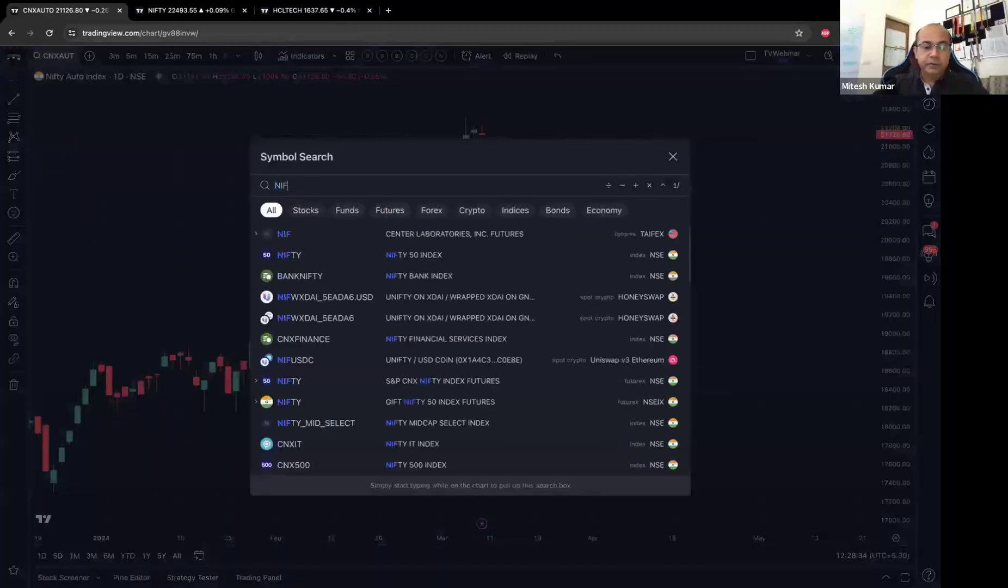
pyautogui.click(294, 255)
pyautogui.scroll(-3, 422, 270)
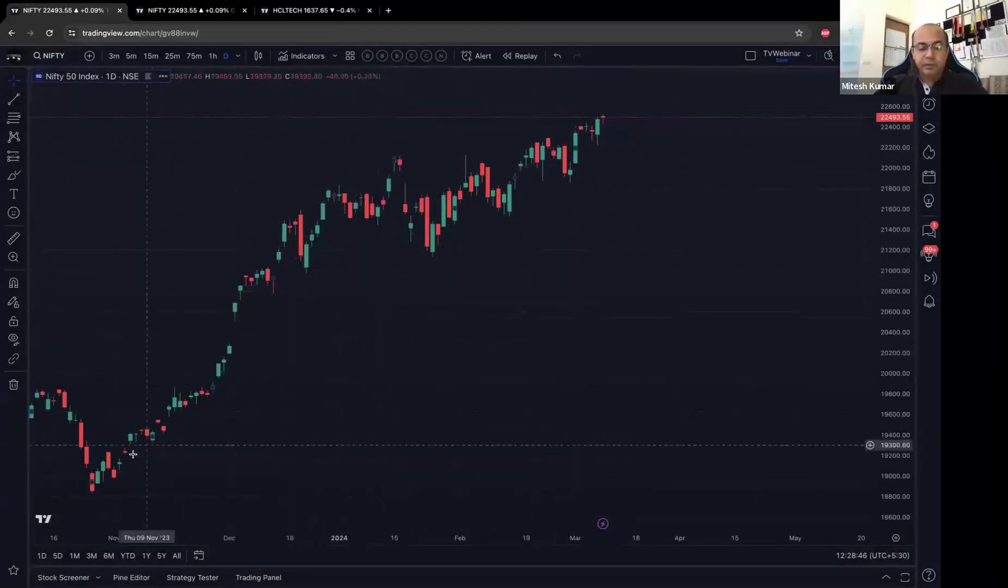
pyautogui.moveTo(90, 486); pyautogui.dragTo(162, 487)
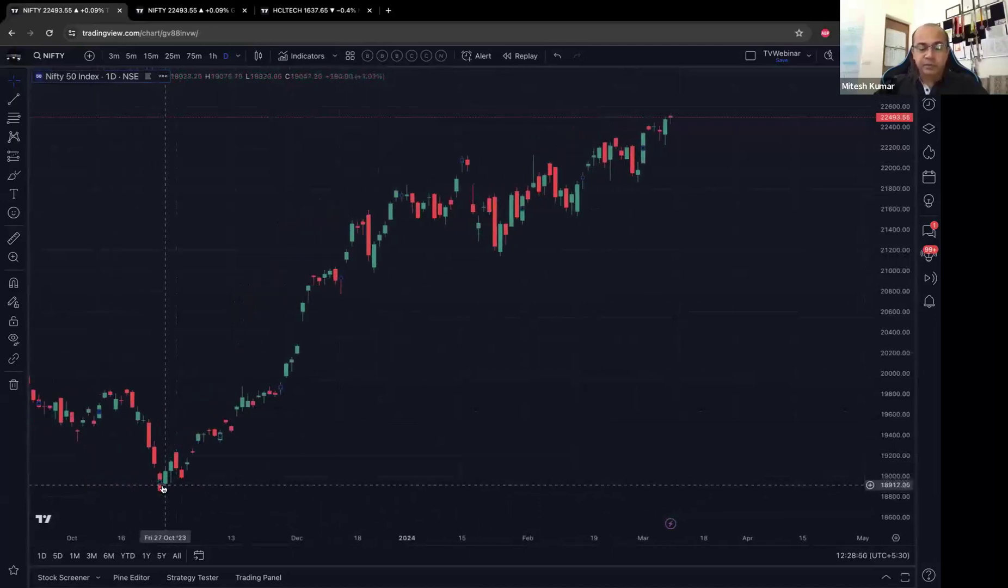
pyautogui.hscroll(2, 160, 464)
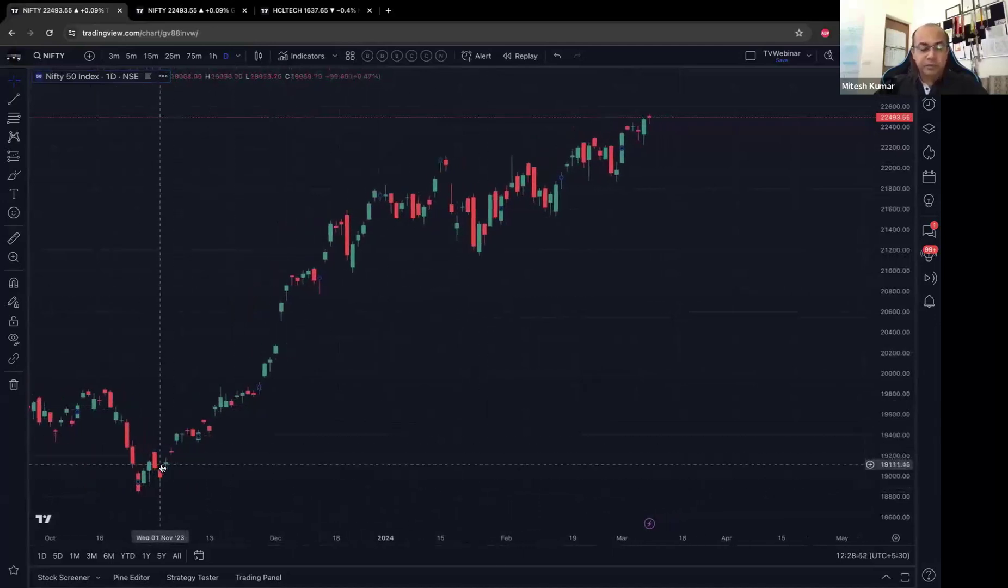
pyautogui.hscroll(3, 161, 467)
pyautogui.hscroll(4, 146, 476)
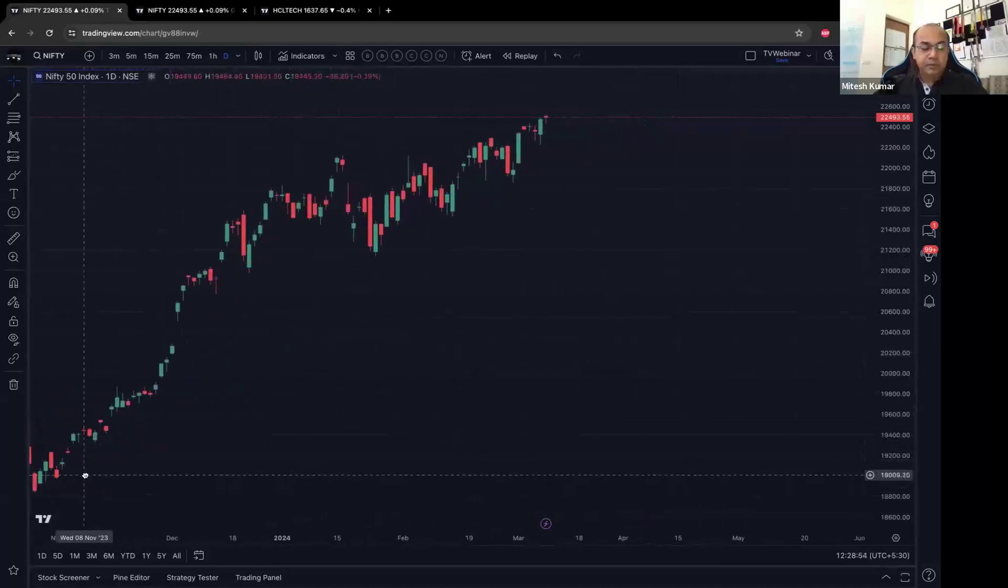
pyautogui.click(90, 56)
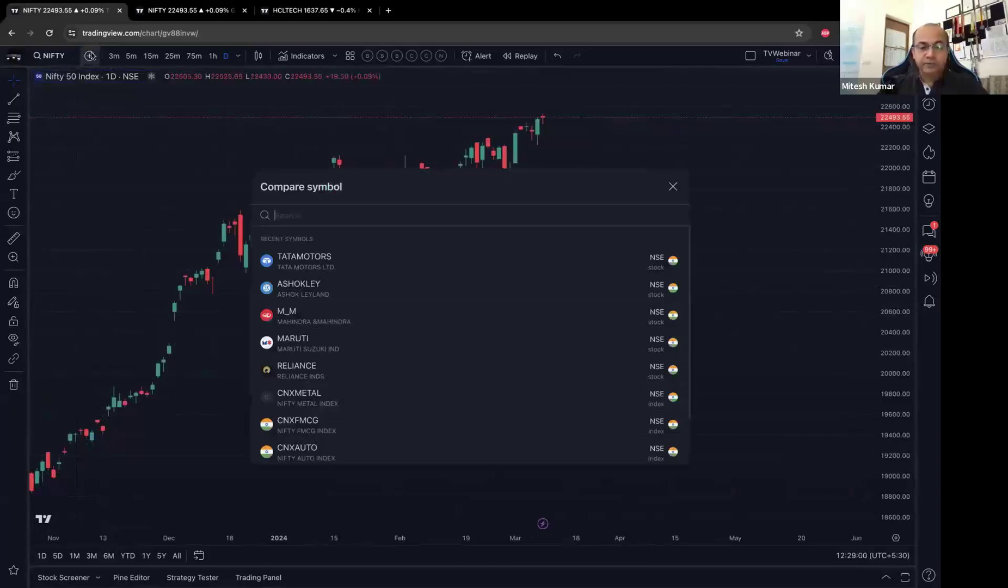
pyautogui.press('Escape')
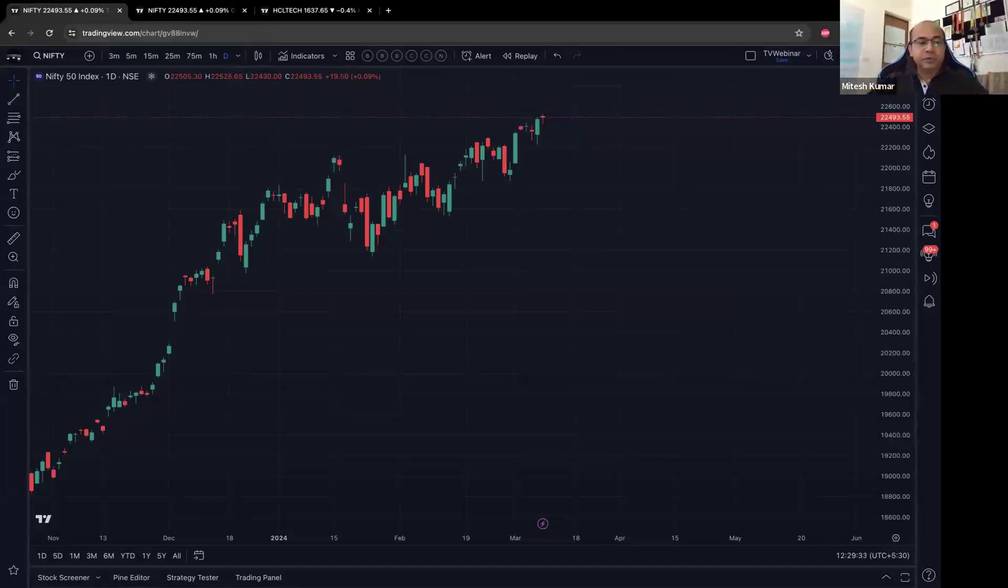
pyautogui.click(57, 61)
pyautogui.write('CNXA')
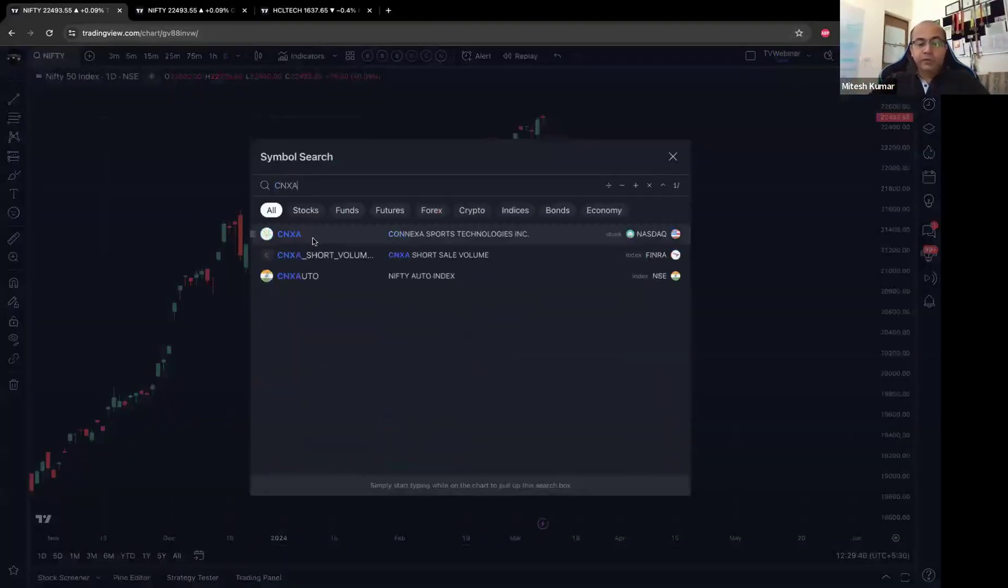
pyautogui.click(315, 238)
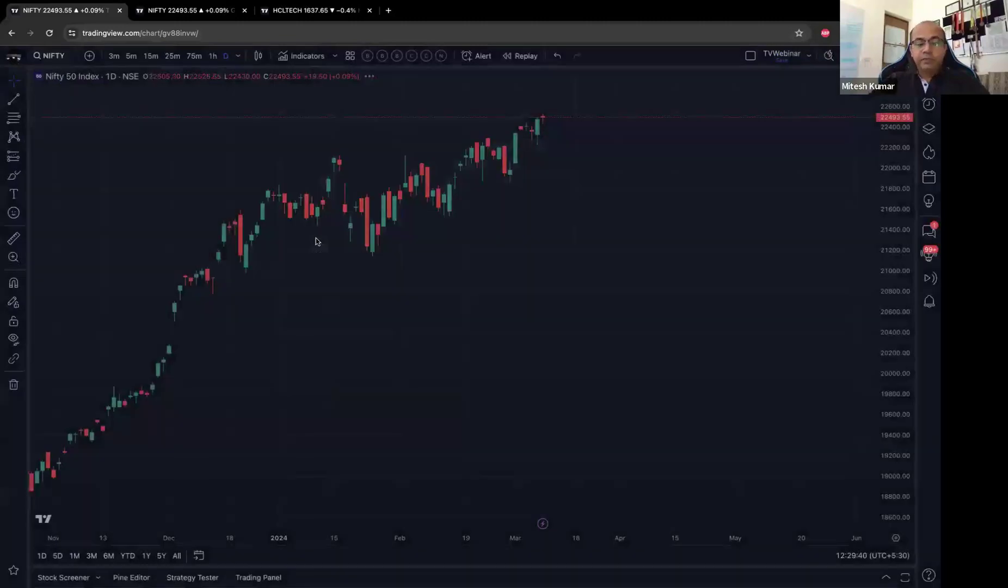
# - Load the NSE Nifty Auto Index, CNXAUTO, on the chart
pyautogui.click(63, 57)
pyautogui.write('CNXA')
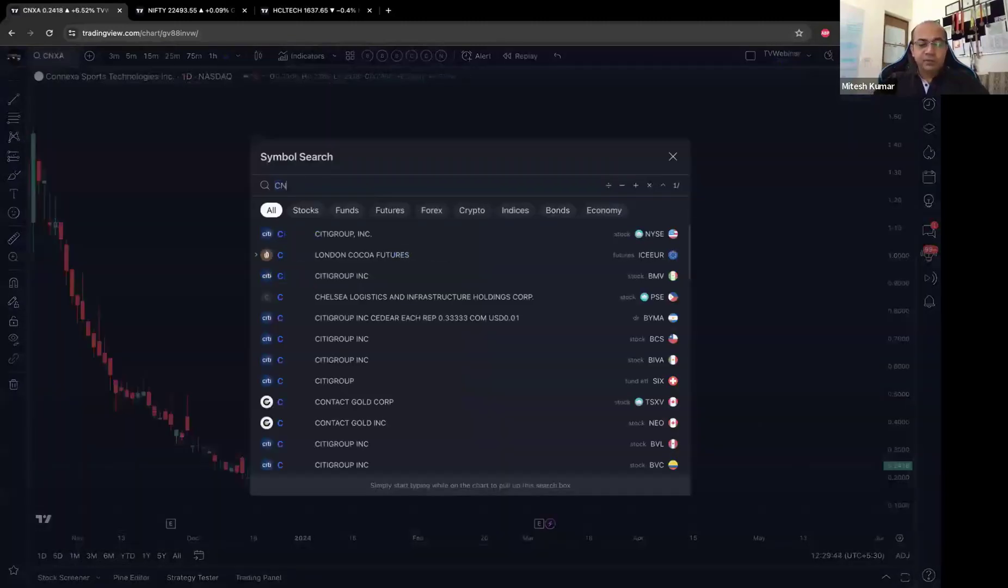
pyautogui.click(306, 272)
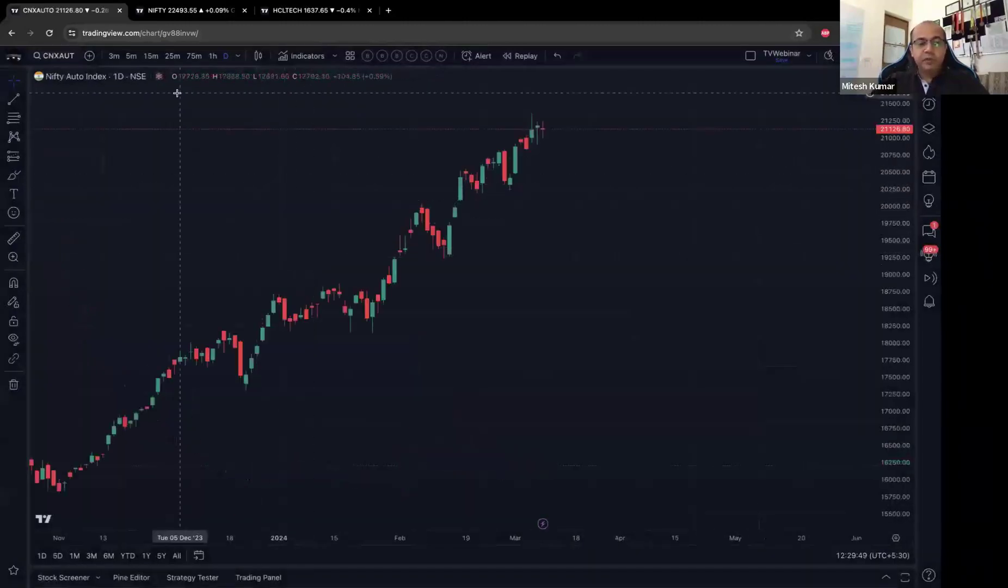
# - Add TATAMOTORS as a comparison symbol on the Nifty Auto Index chart, keeping only one entry of it
pyautogui.click(89, 56)
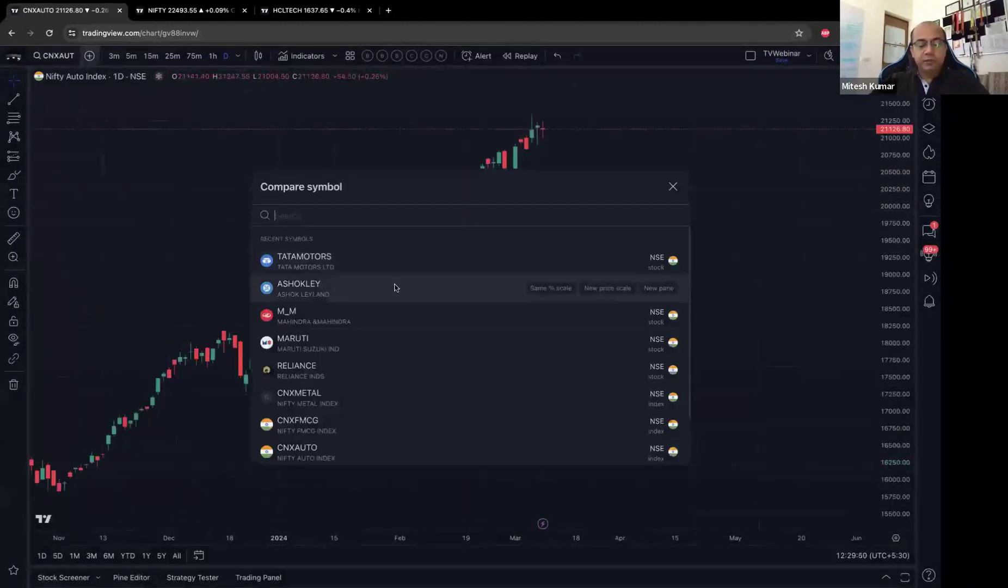
pyautogui.click(383, 263)
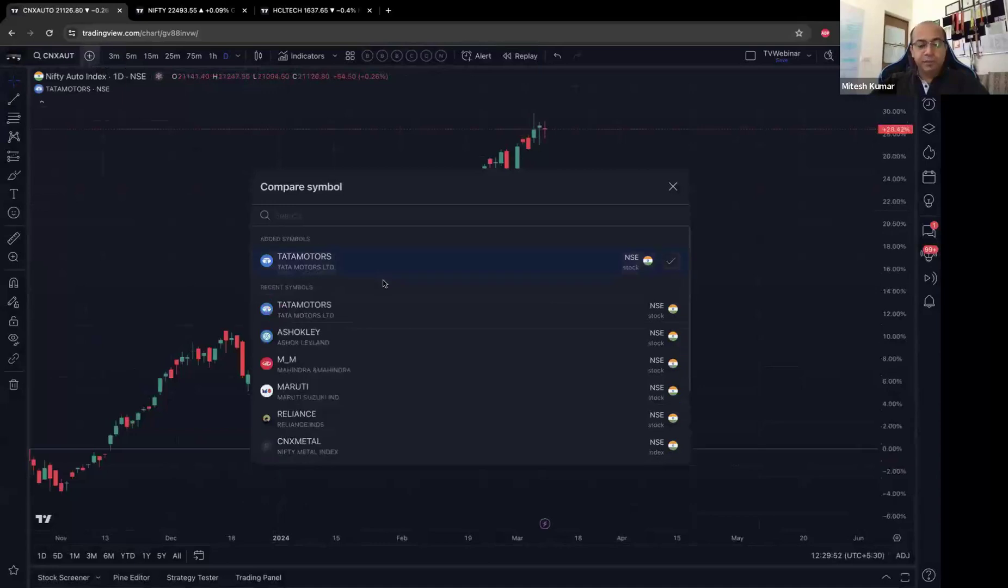
pyautogui.click(381, 307)
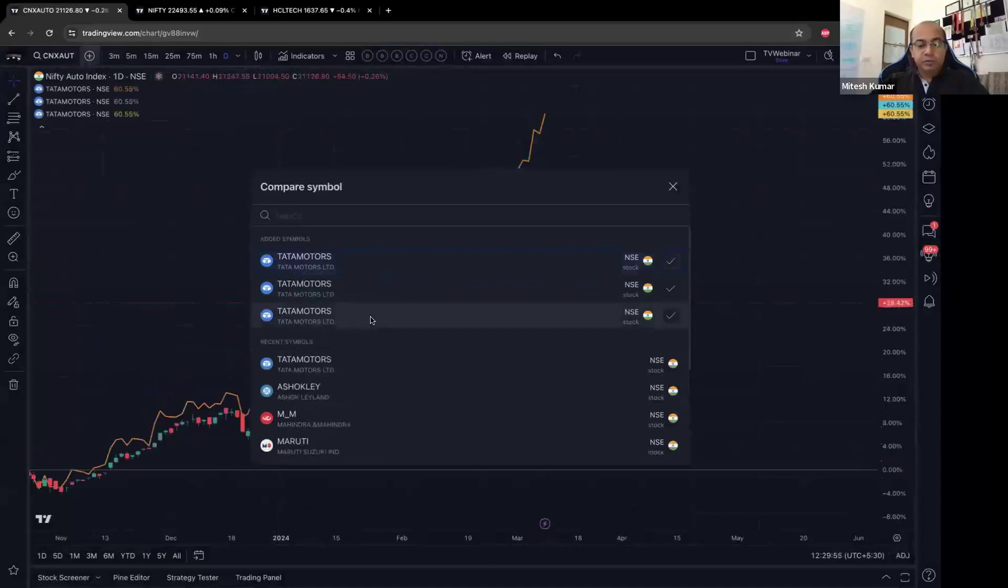
pyautogui.click(371, 318)
pyautogui.click(360, 292)
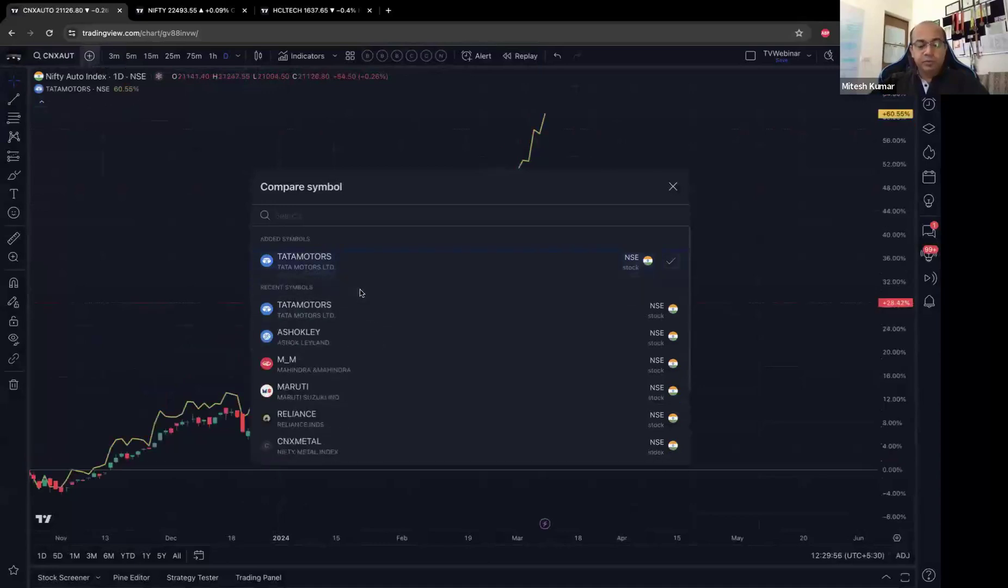
# - Add ASHOKLEY, M_M and MARUTI to the Nifty Auto comparison and close the symbol search
pyautogui.click(356, 337)
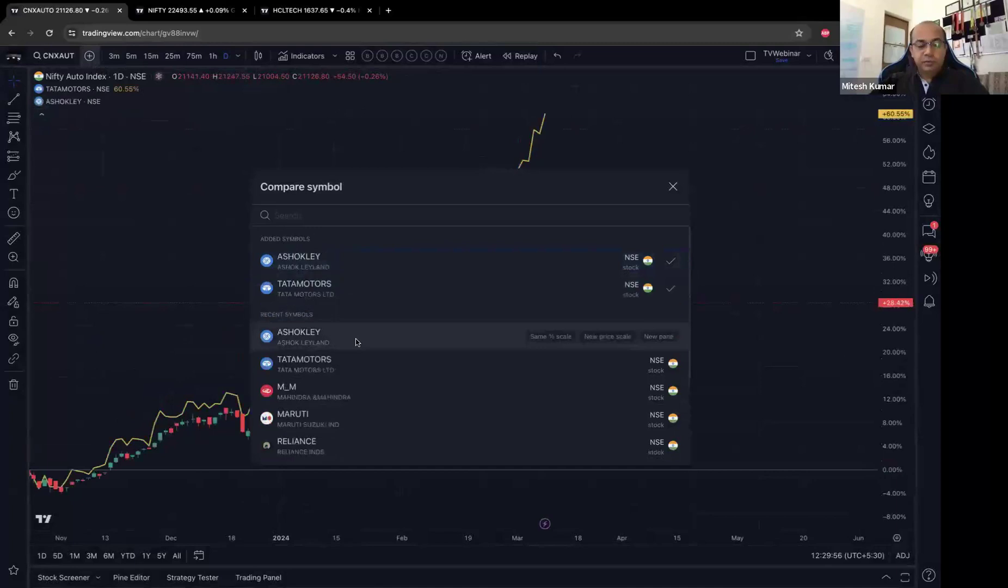
pyautogui.click(351, 390)
pyautogui.click(349, 442)
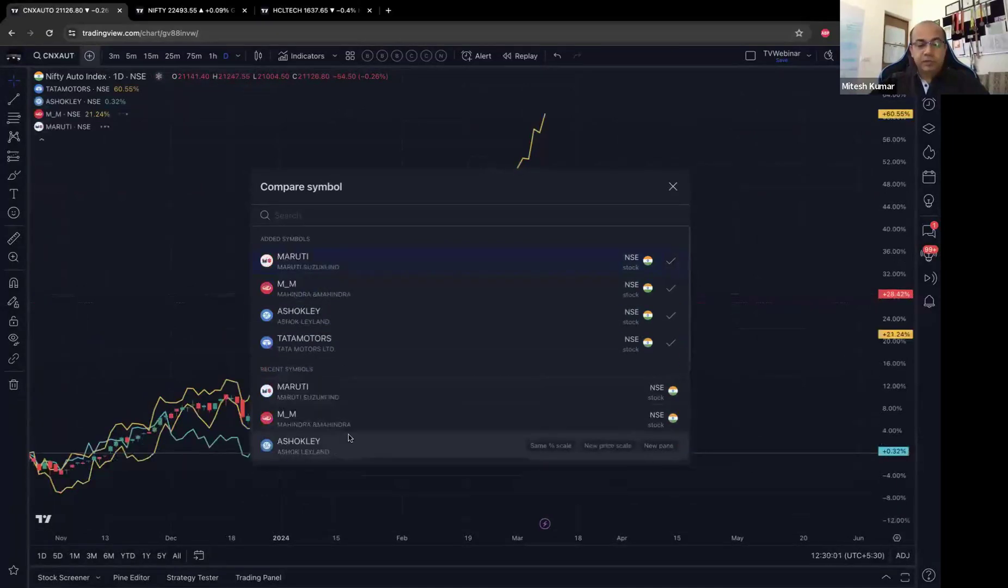
pyautogui.click(673, 186)
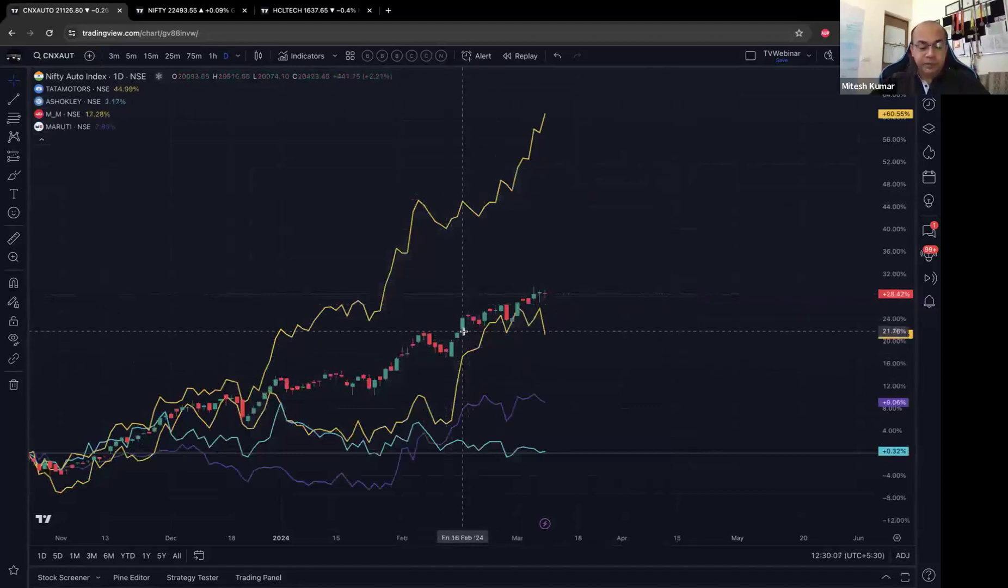
# - Start a bar replay of the Nifty Auto comparison chart from early November 2023
pyautogui.scroll(-5, 464, 332)
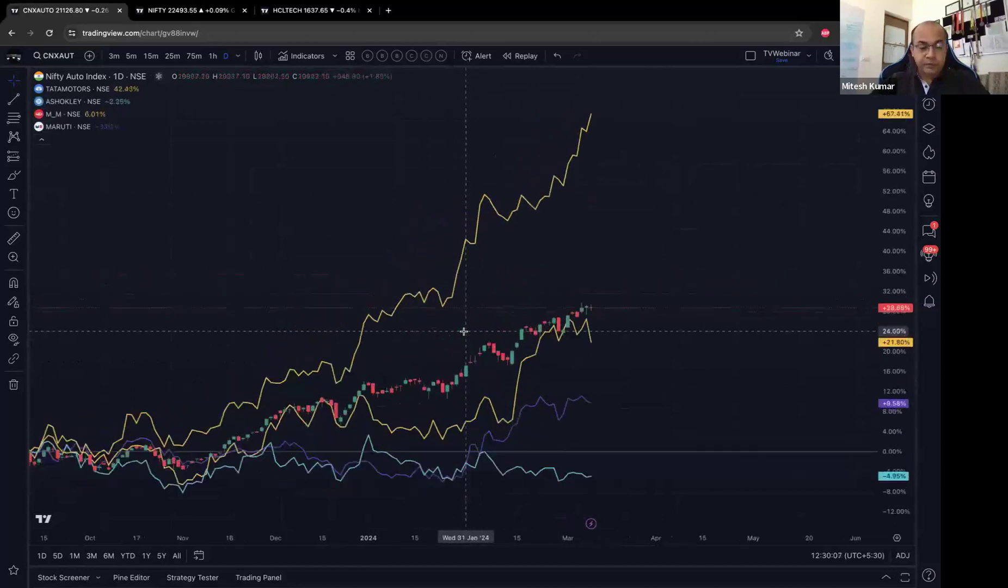
pyautogui.hscroll(3, 464, 334)
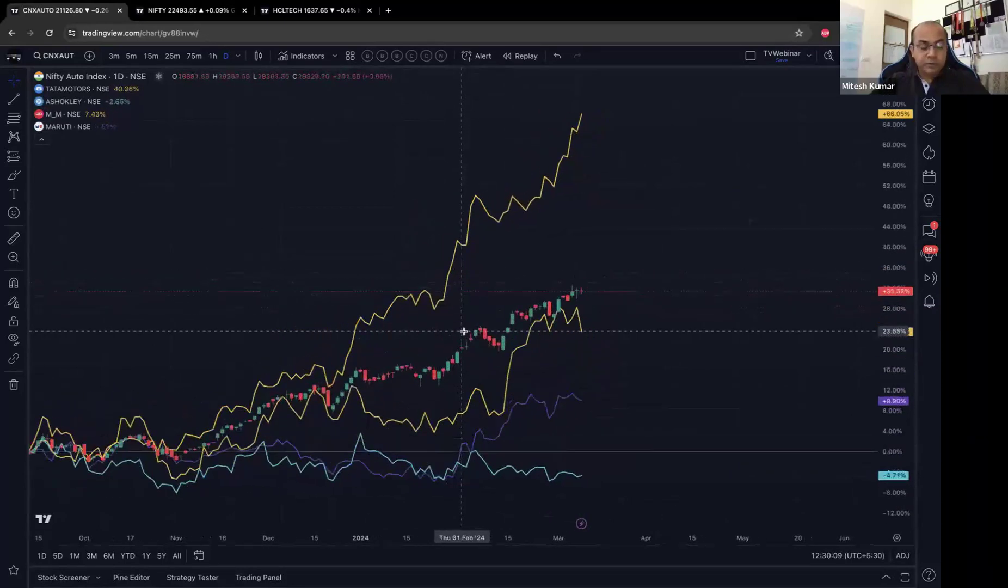
pyautogui.hscroll(3, 463, 332)
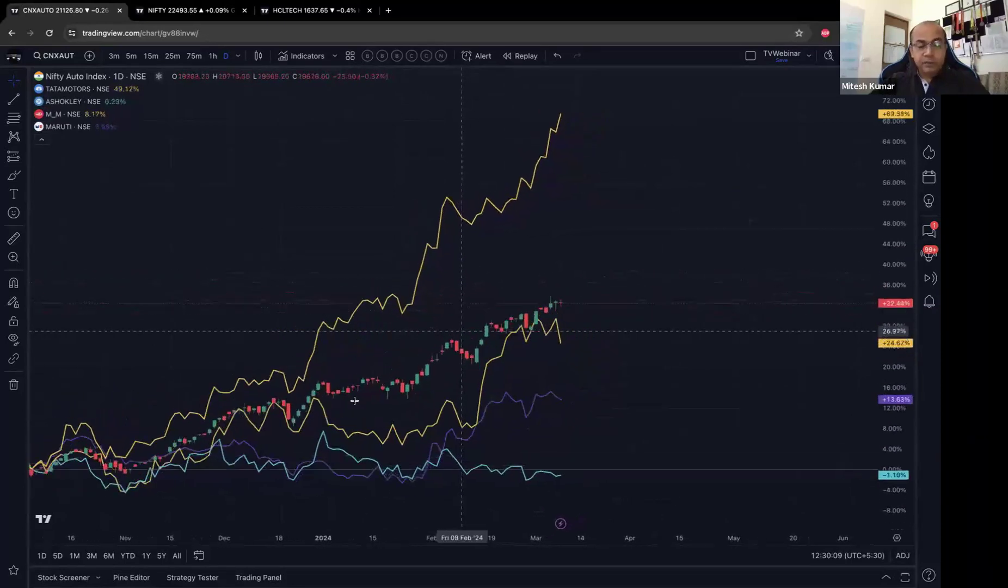
pyautogui.hscroll(-2, 305, 408)
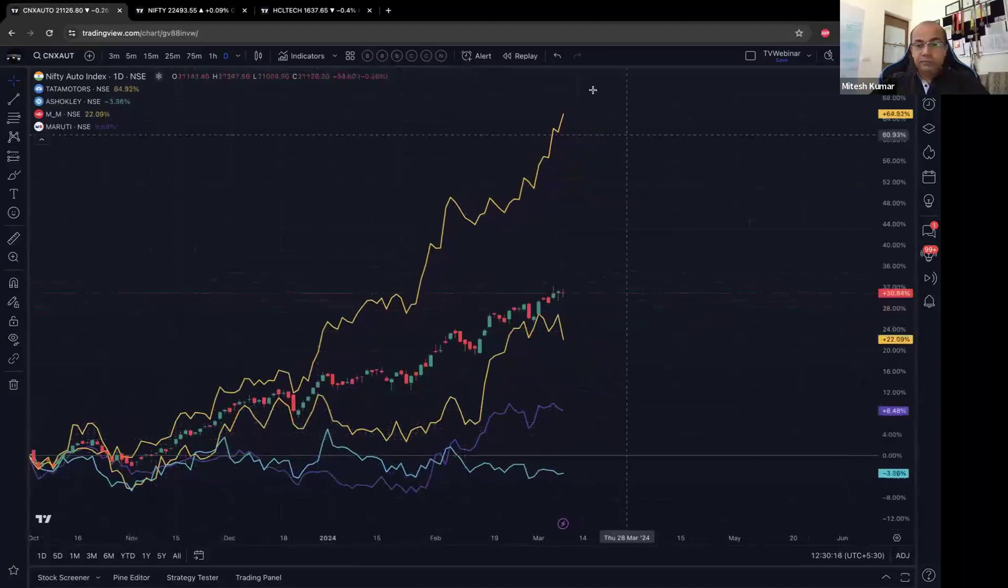
pyautogui.click(521, 56)
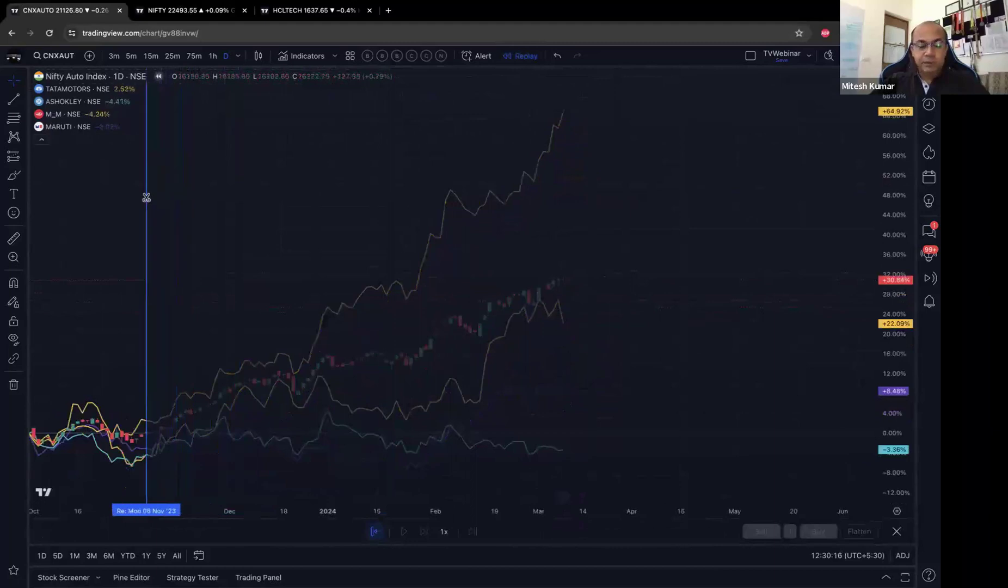
pyautogui.click(146, 199)
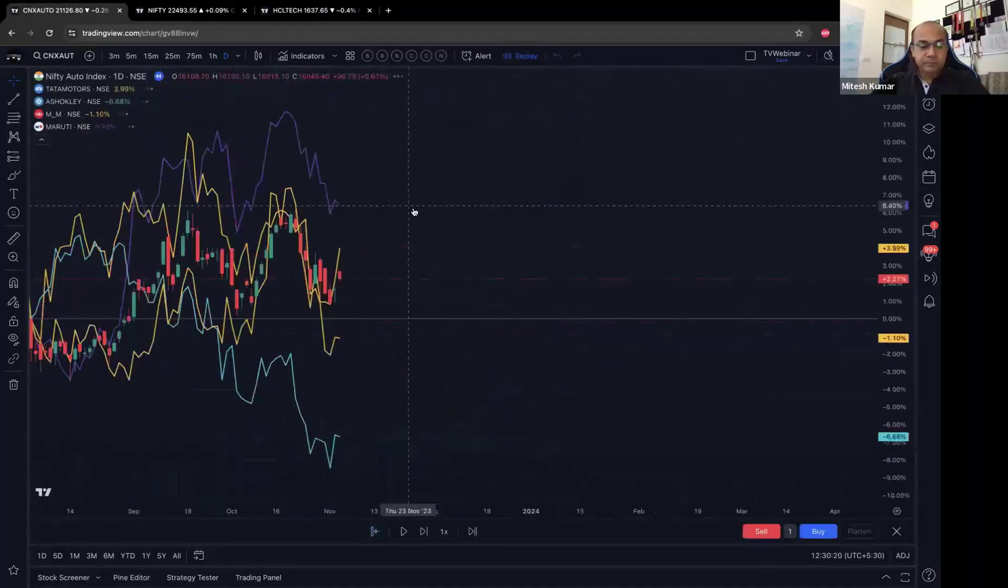
# - Play the bar replay at 1x into December 2023 to follow the four auto stocks against the Nifty Auto Index
pyautogui.hscroll(5, 413, 211)
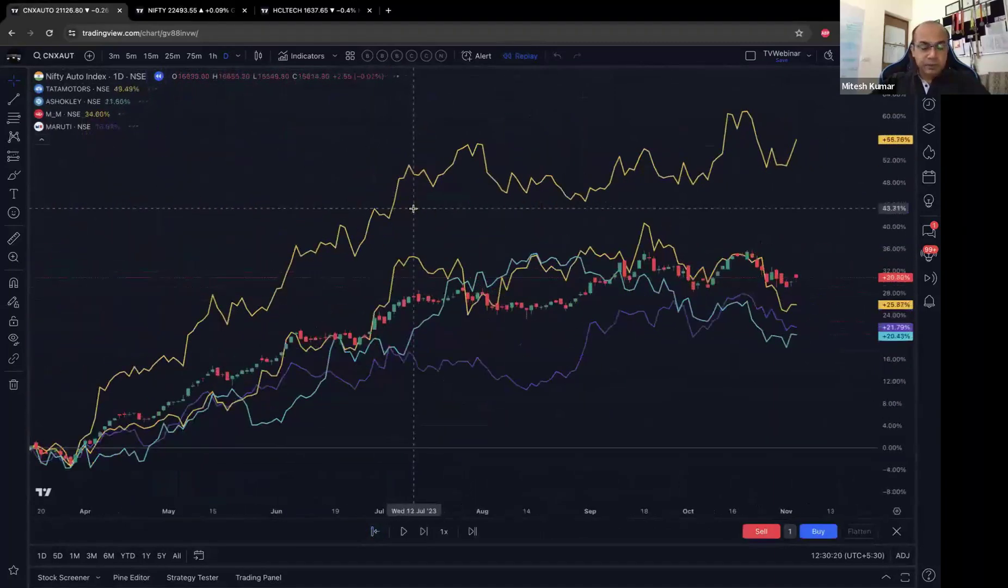
pyautogui.hscroll(15, 414, 208)
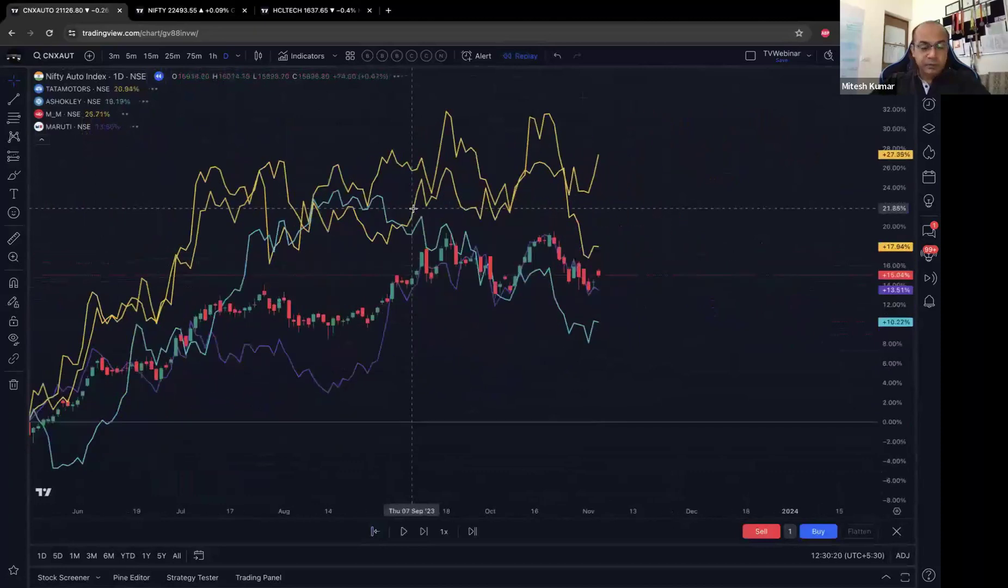
pyautogui.hscroll(11, 413, 208)
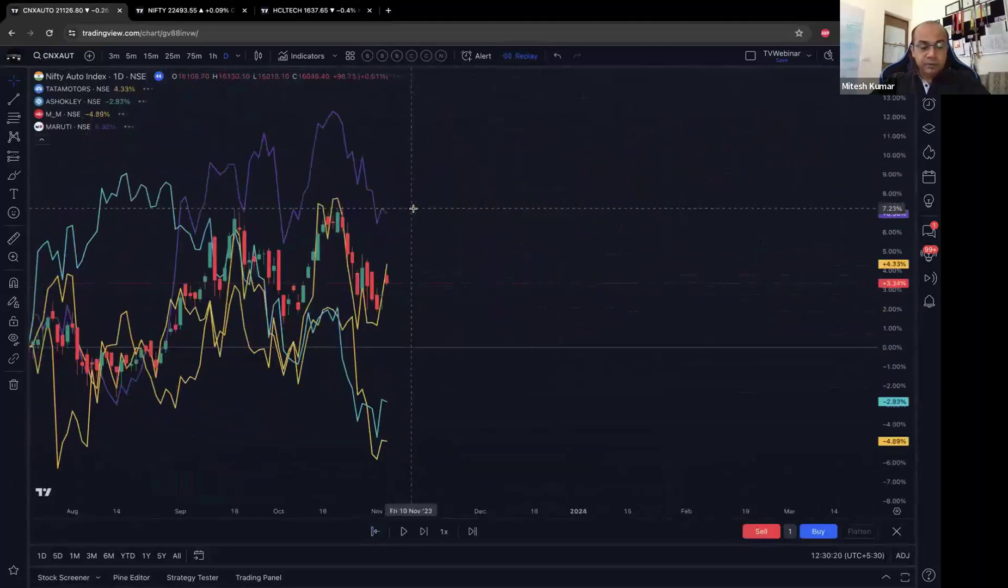
pyautogui.hscroll(10, 413, 209)
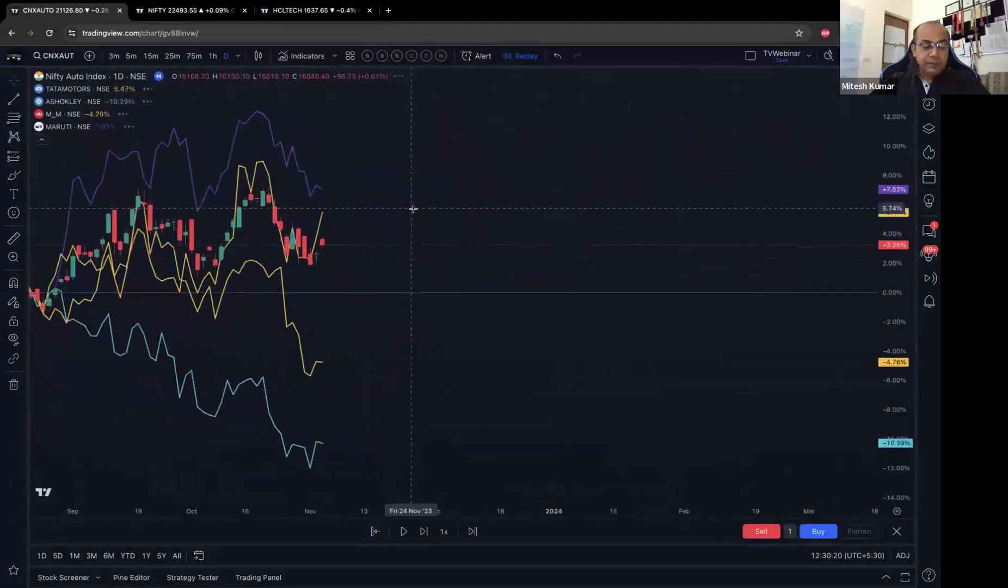
pyautogui.scroll(5, 413, 208)
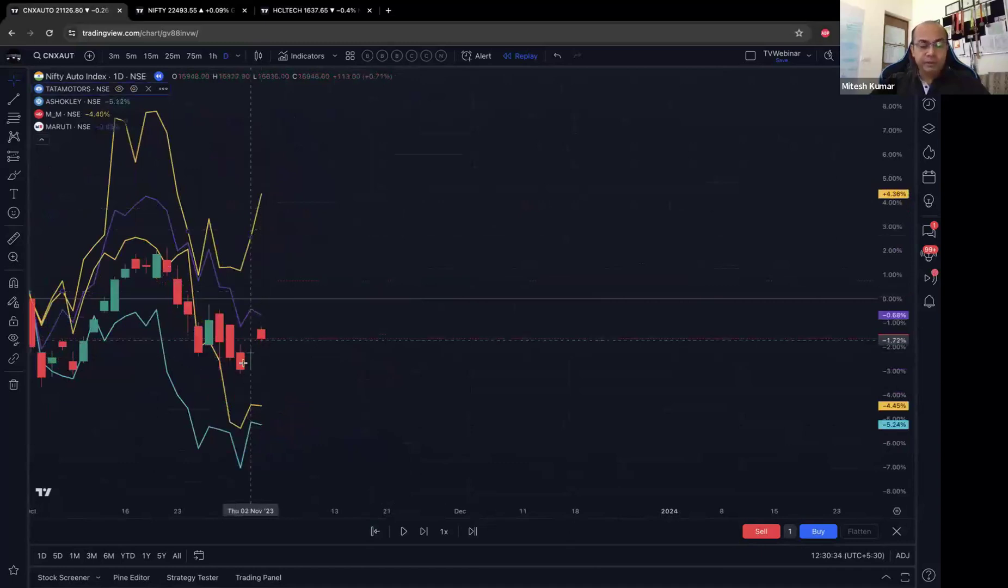
pyautogui.moveTo(316, 327); pyautogui.dragTo(317, 327)
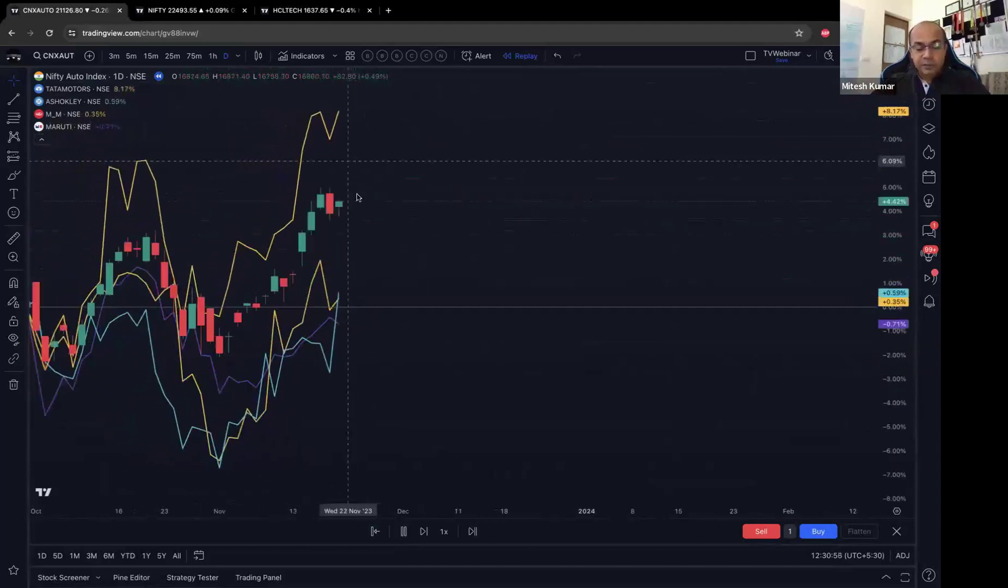
pyautogui.rightClick(354, 164)
pyautogui.click(300, 471)
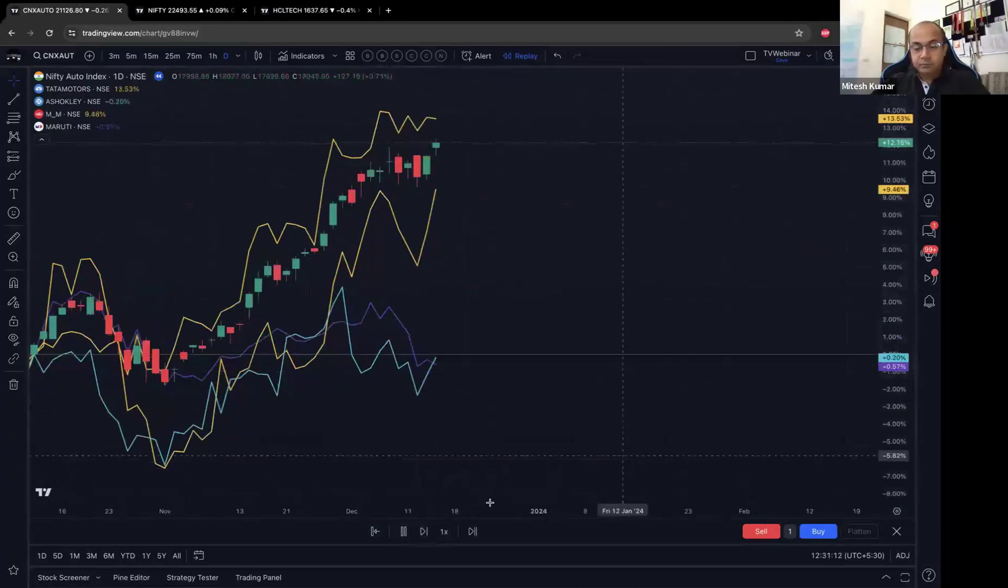
# - Jump the bar replay to the latest data and exit replay mode on the Nifty Auto comparison chart
pyautogui.click(472, 531)
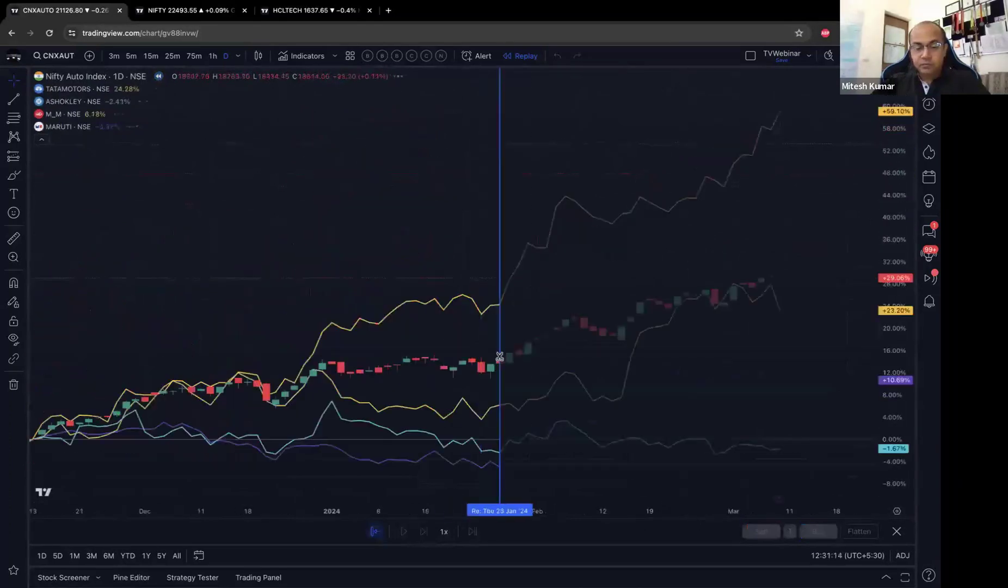
pyautogui.click(779, 497)
pyautogui.click(512, 56)
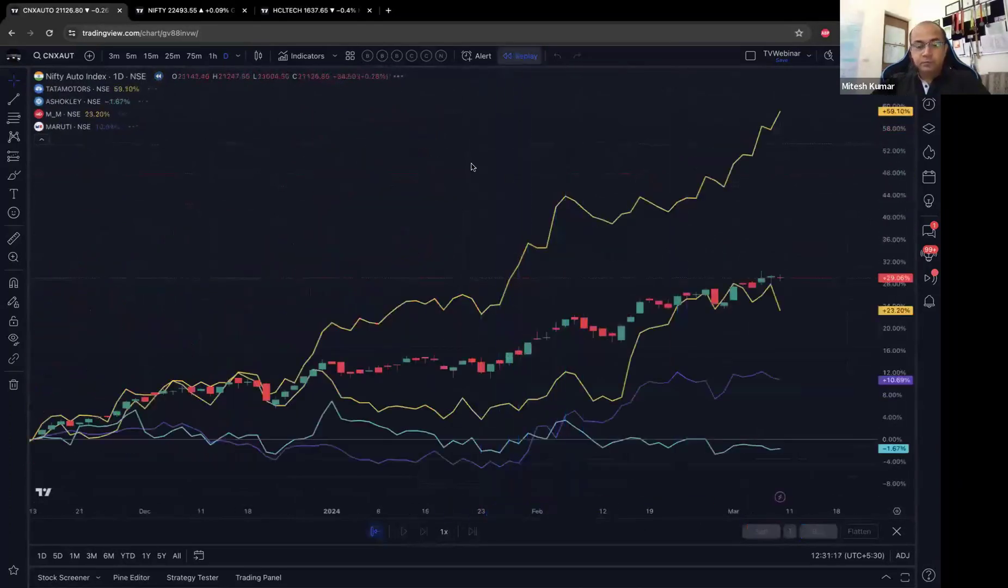
pyautogui.scroll(-5, 457, 206)
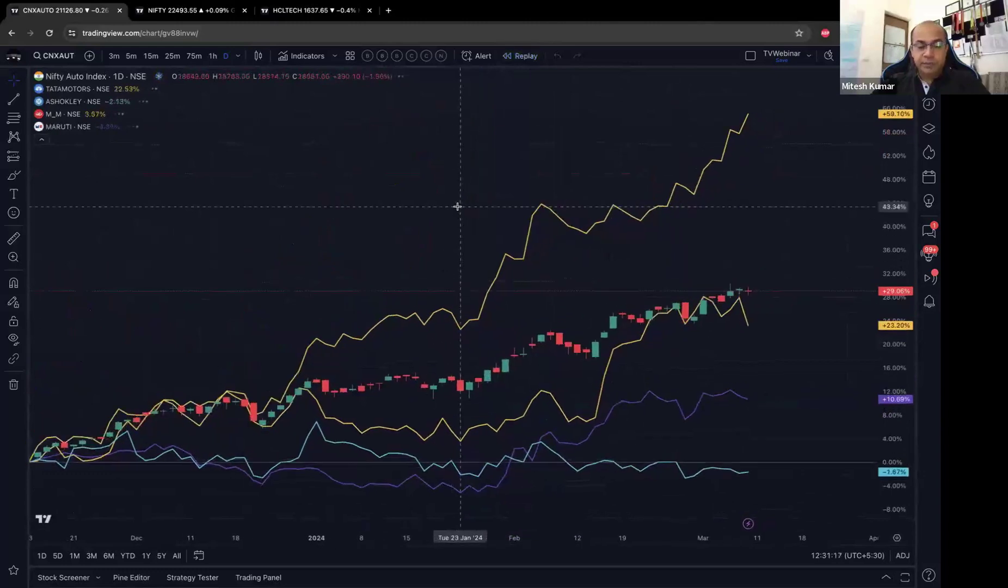
pyautogui.scroll(-4, 457, 206)
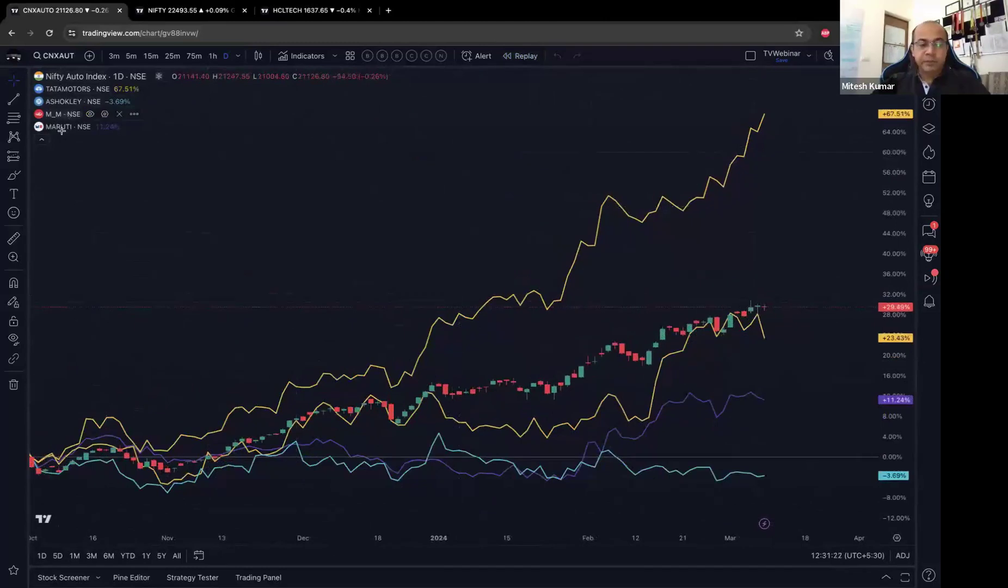
# - Remove all four comparison symbols from the Nifty Auto Index chart in one go
pyautogui.click(25, 385)
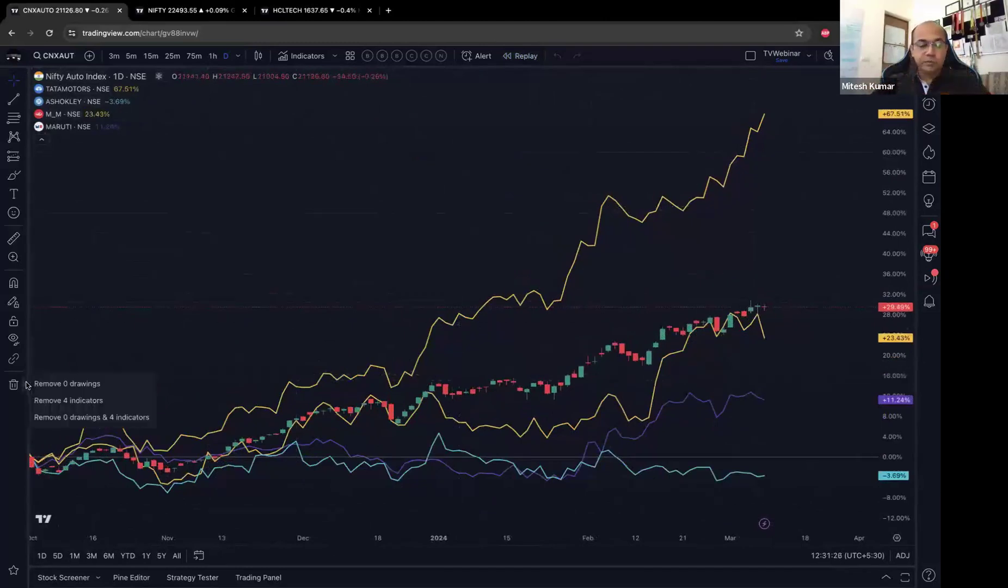
pyautogui.click(79, 401)
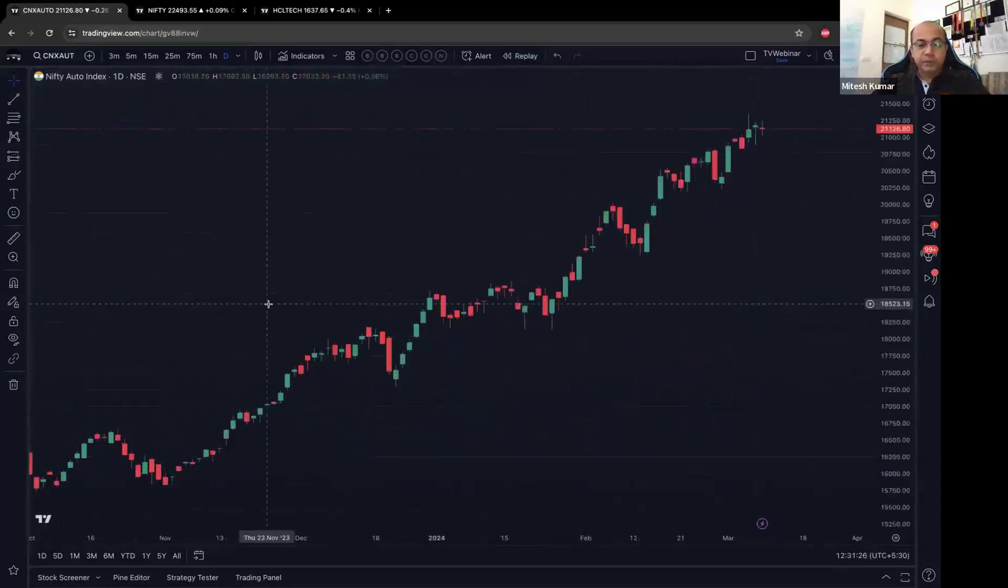
pyautogui.scroll(-1, 278, 287)
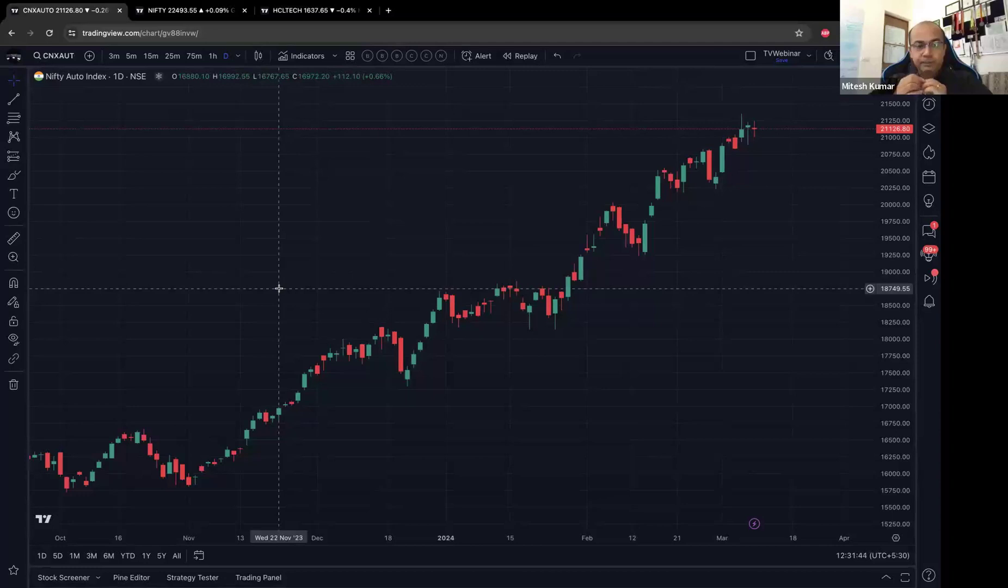
pyautogui.scroll(-5, 281, 205)
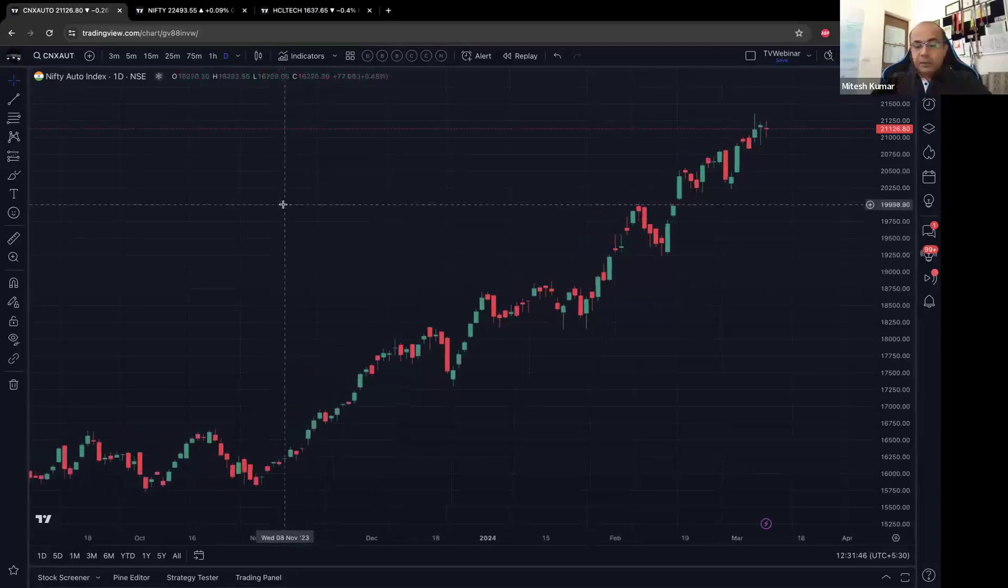
# - Display the daily Nifty Auto Index chart as Bars
pyautogui.click(258, 56)
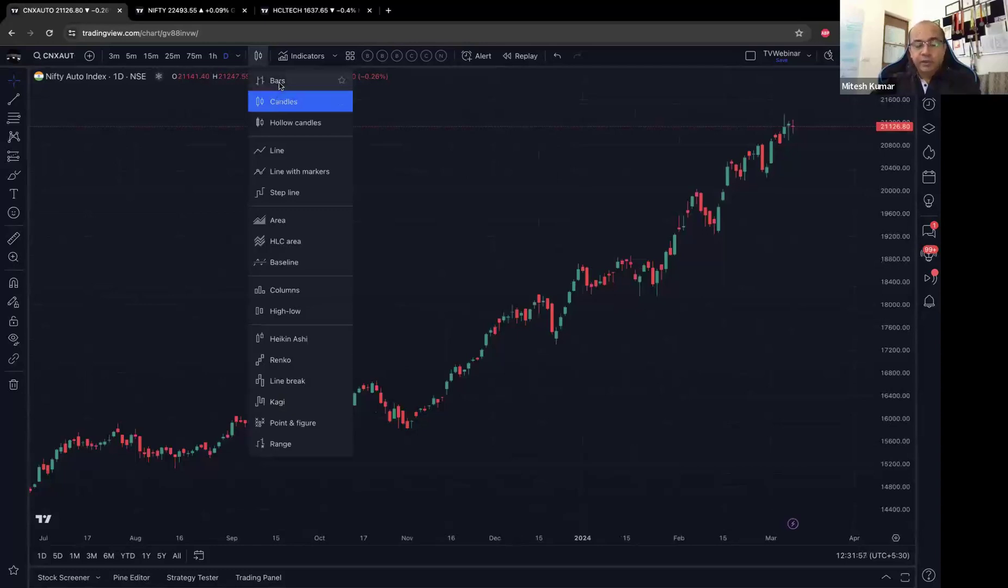
pyautogui.click(278, 82)
pyautogui.scroll(5, 357, 136)
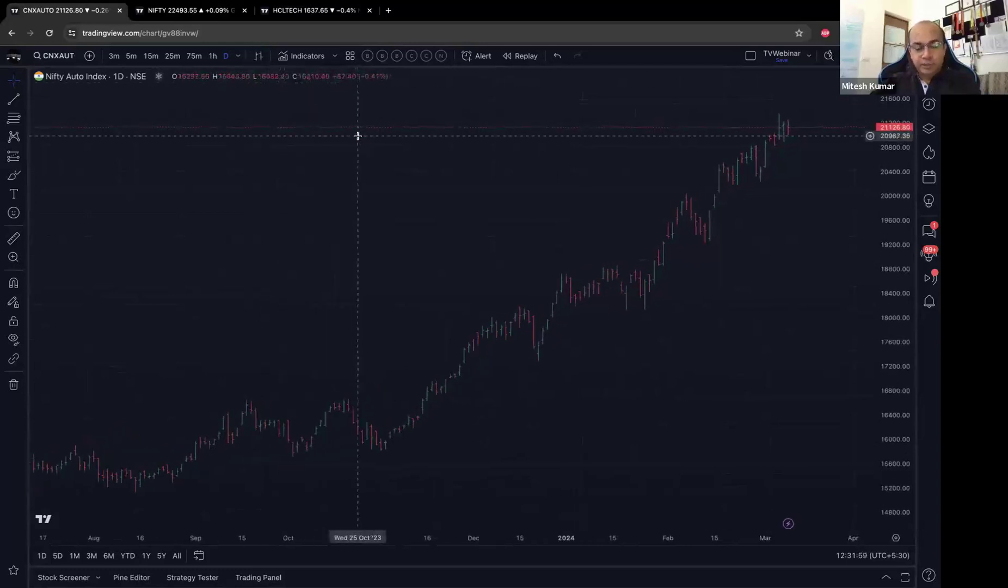
pyautogui.scroll(3, 357, 136)
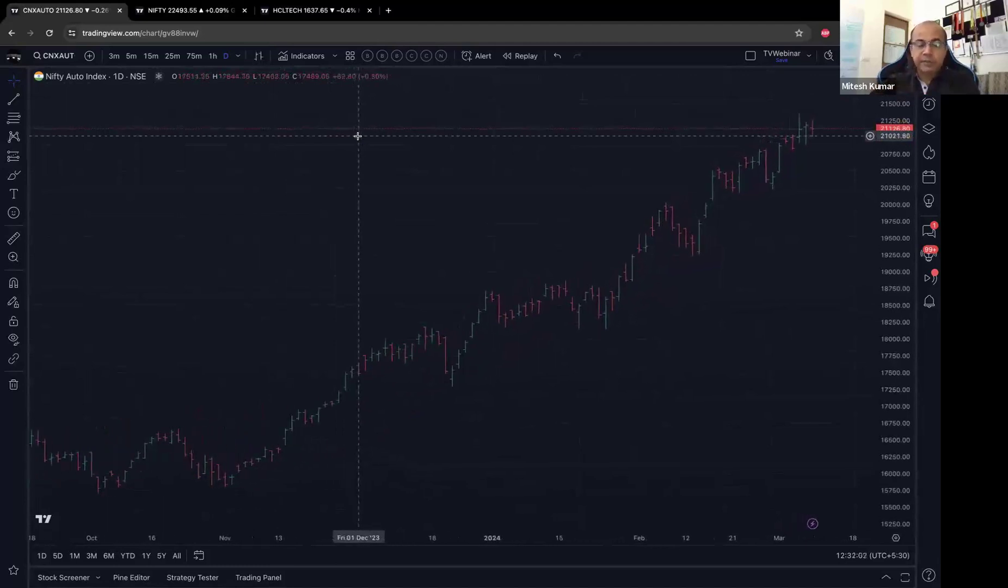
# - Change the Nifty Auto Index chart type to Hollow candles, followed by Line, and view it back to March 2023
pyautogui.click(258, 57)
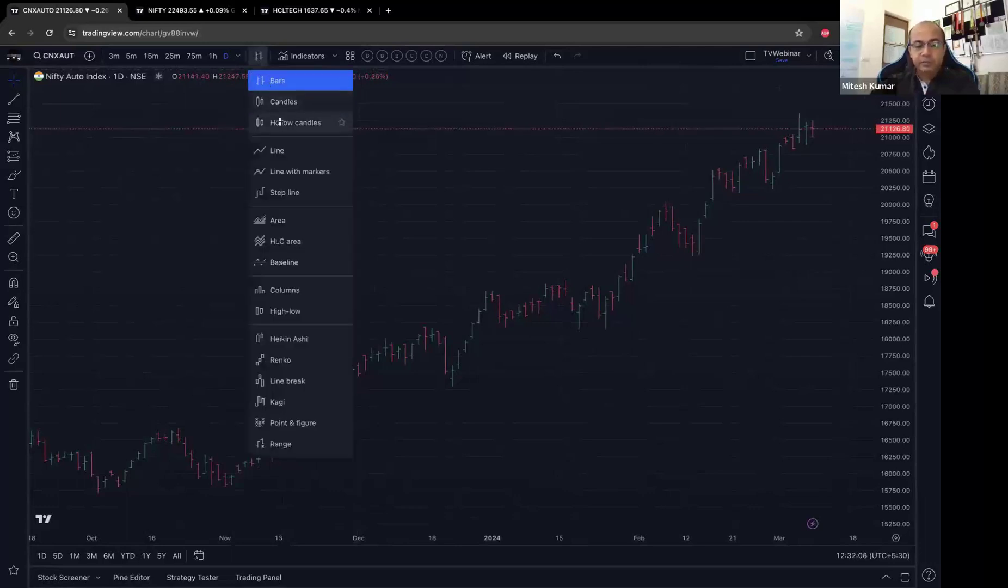
pyautogui.click(280, 121)
pyautogui.click(258, 56)
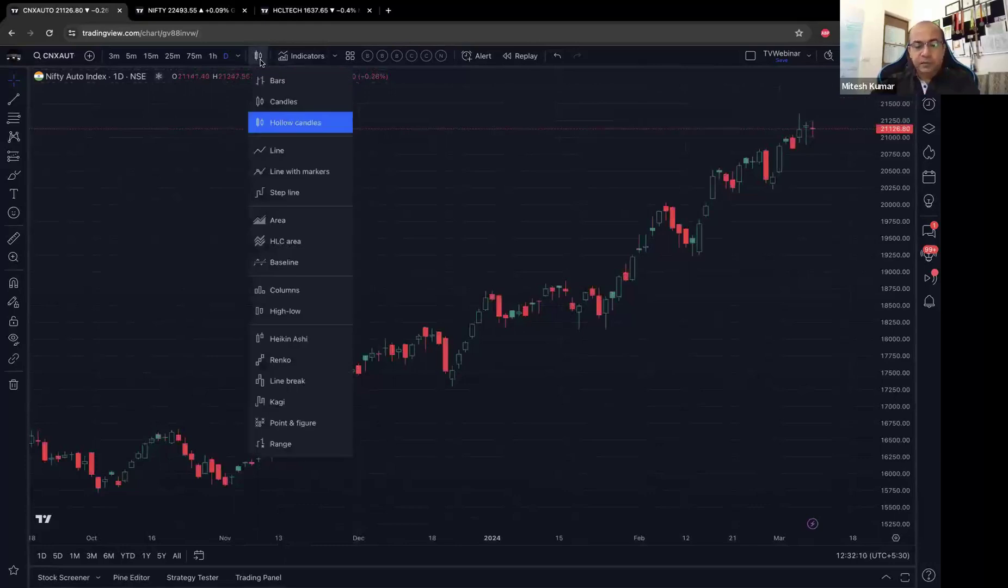
pyautogui.click(283, 153)
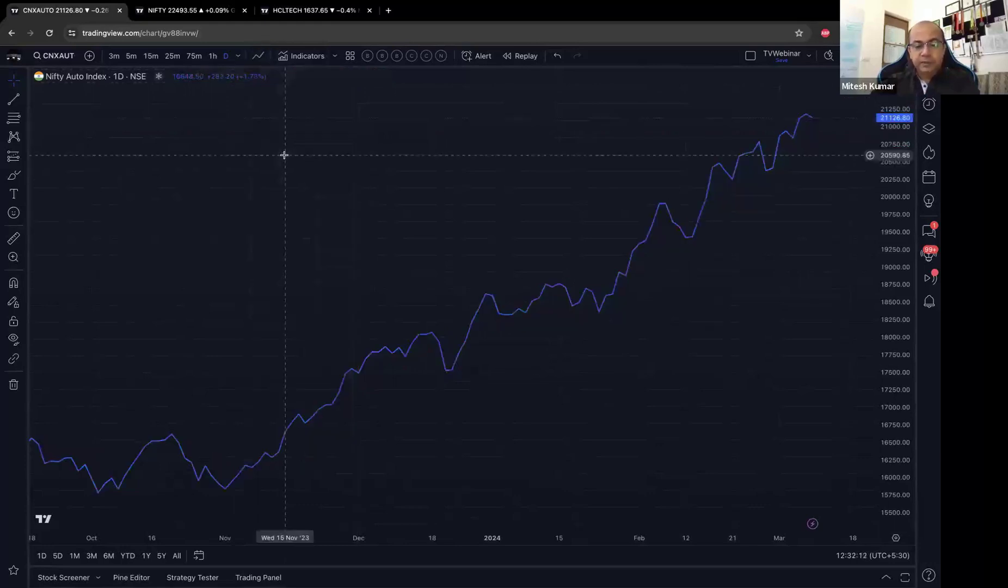
pyautogui.scroll(-10, 284, 159)
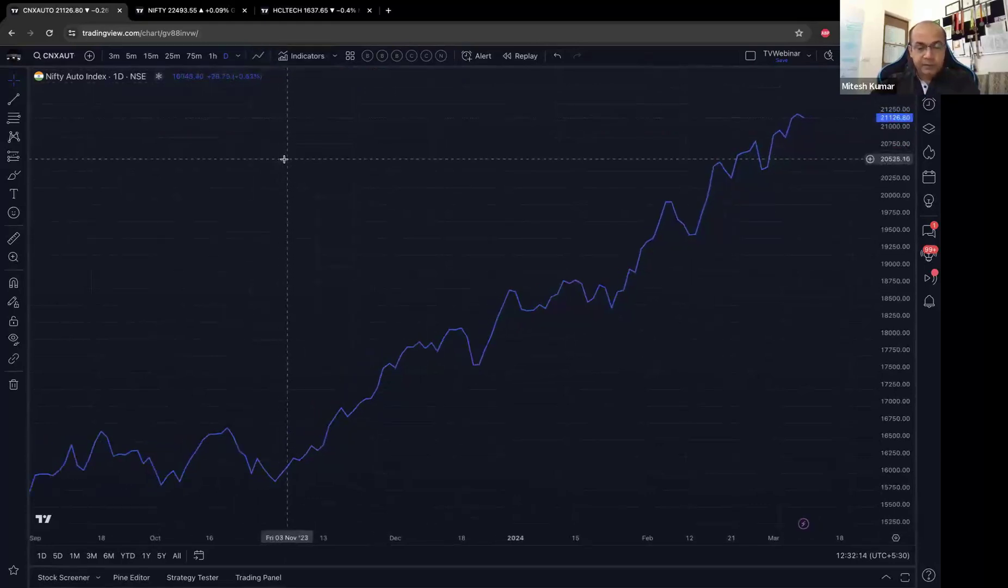
pyautogui.scroll(-5, 284, 159)
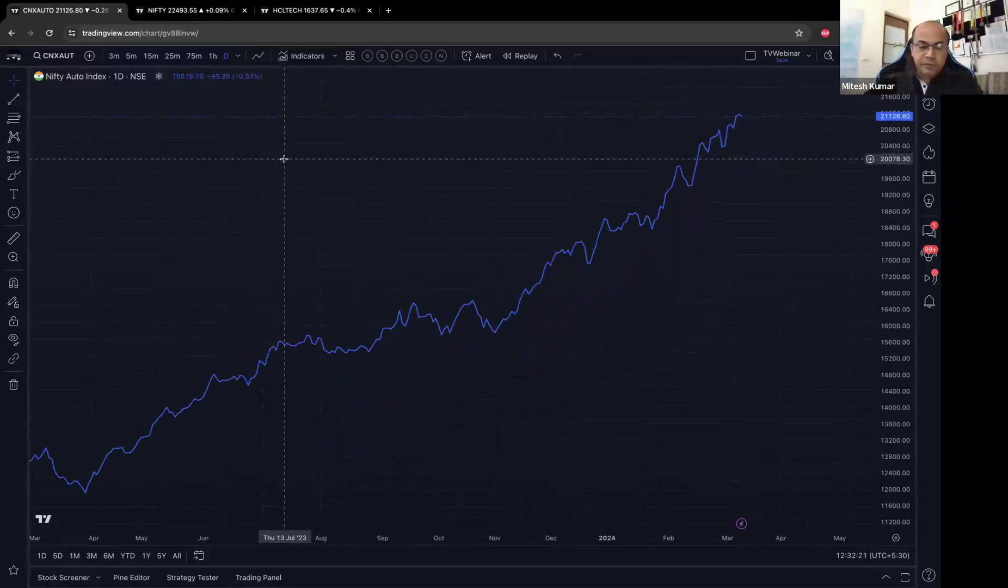
# - Replace the line chart with Hollow candles and finish on the standard Candles chart type
pyautogui.click(258, 56)
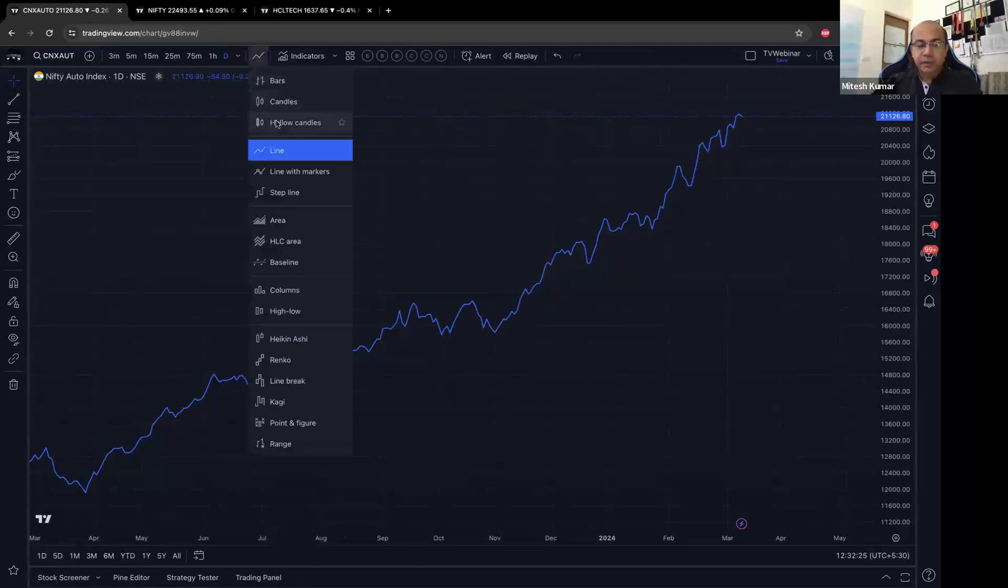
pyautogui.click(278, 125)
pyautogui.click(258, 56)
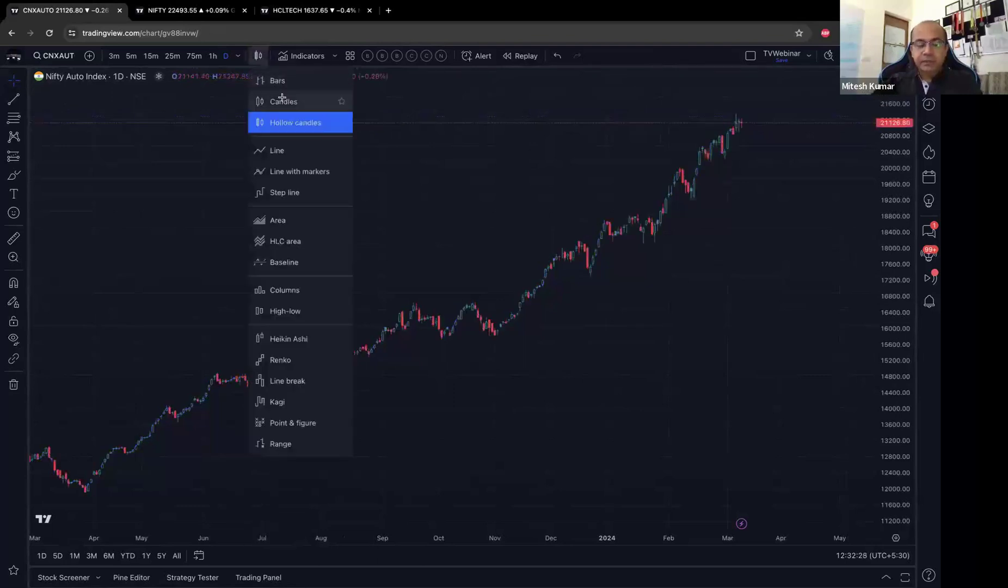
pyautogui.click(283, 101)
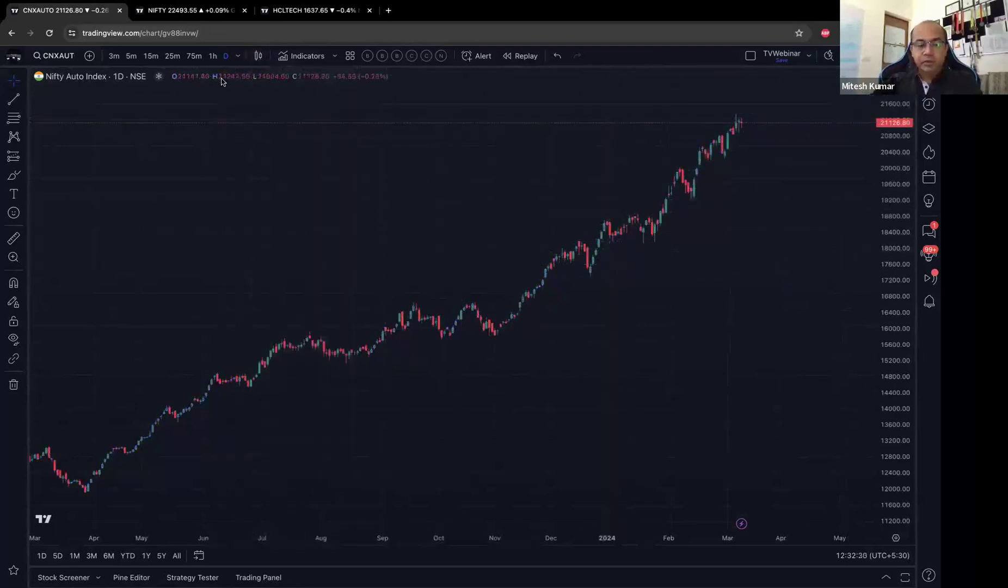
# - Show the Nifty Auto Index as a Point & figure chart and set its interval to 15 minutes
pyautogui.click(257, 56)
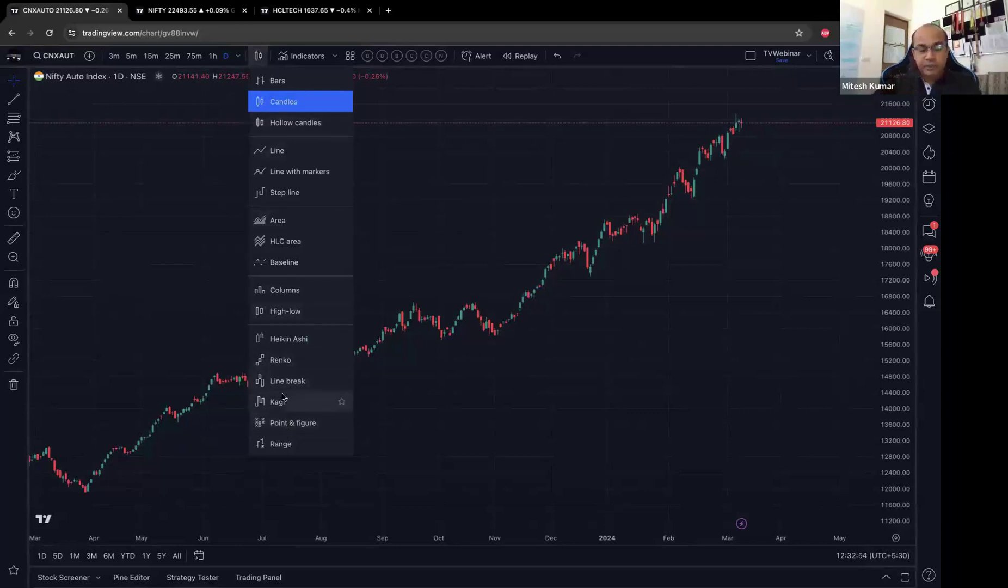
pyautogui.click(291, 423)
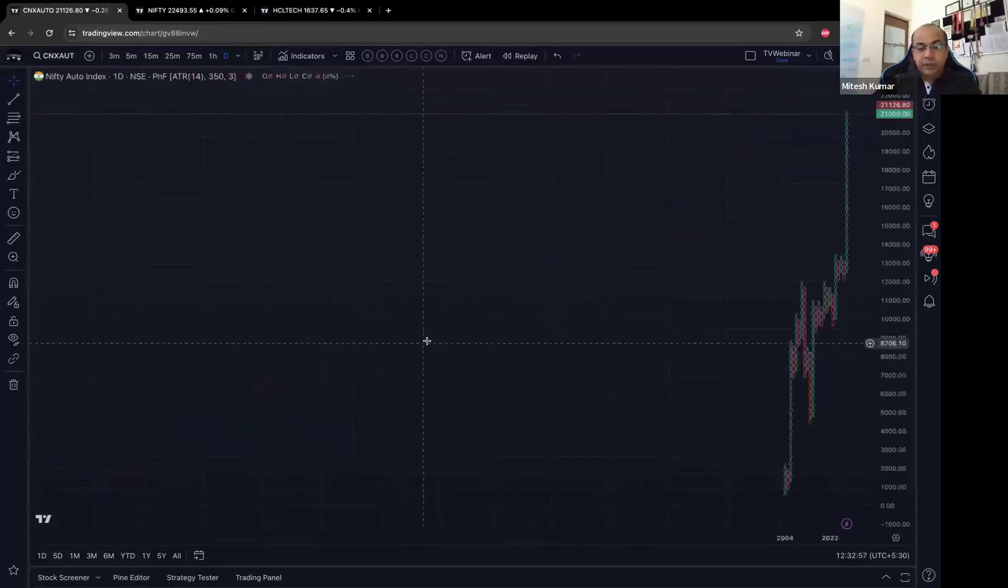
pyautogui.click(158, 56)
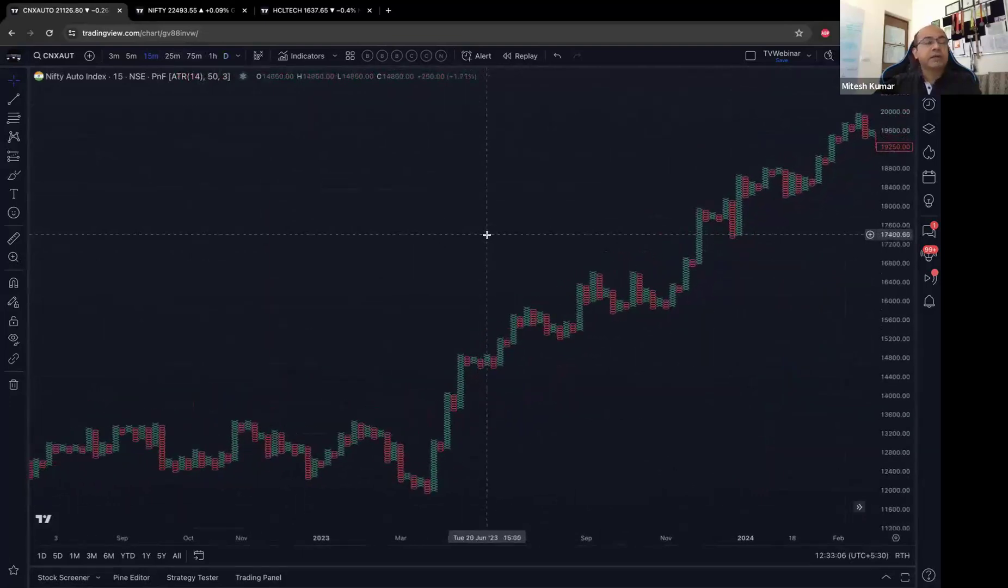
# - Return the Nifty Auto Index chart to the Candles type and the daily interval
pyautogui.click(258, 56)
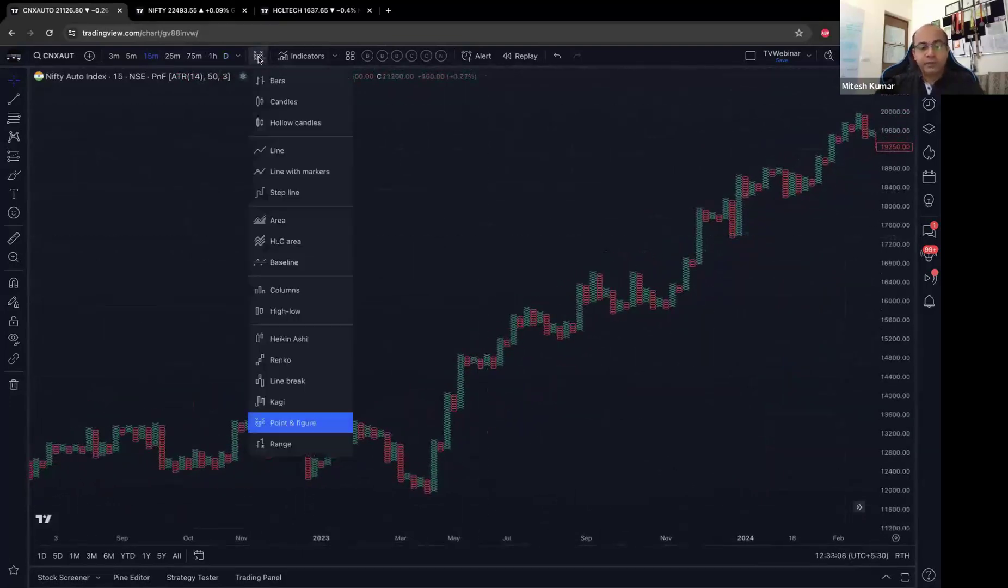
pyautogui.click(284, 101)
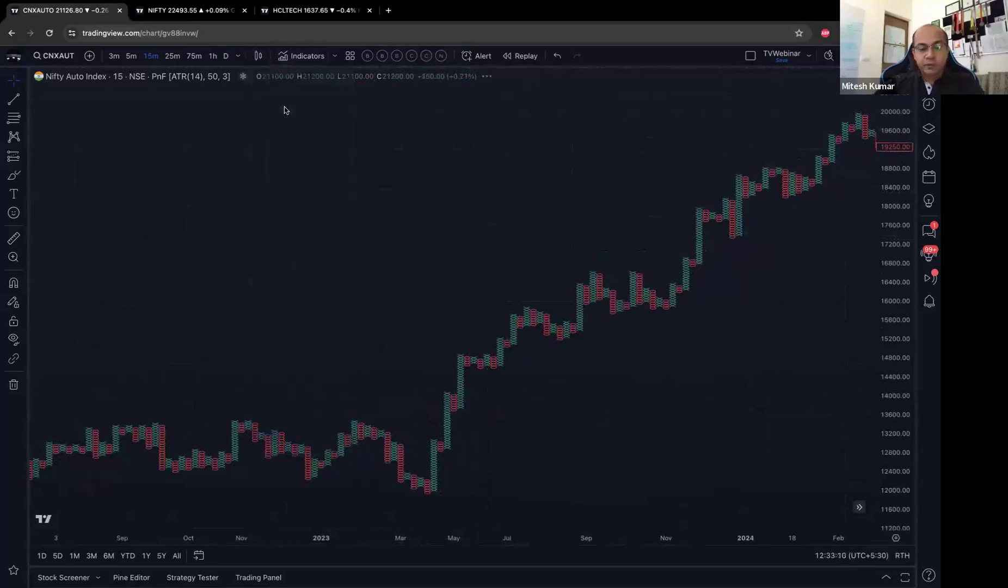
pyautogui.scroll(-5, 347, 200)
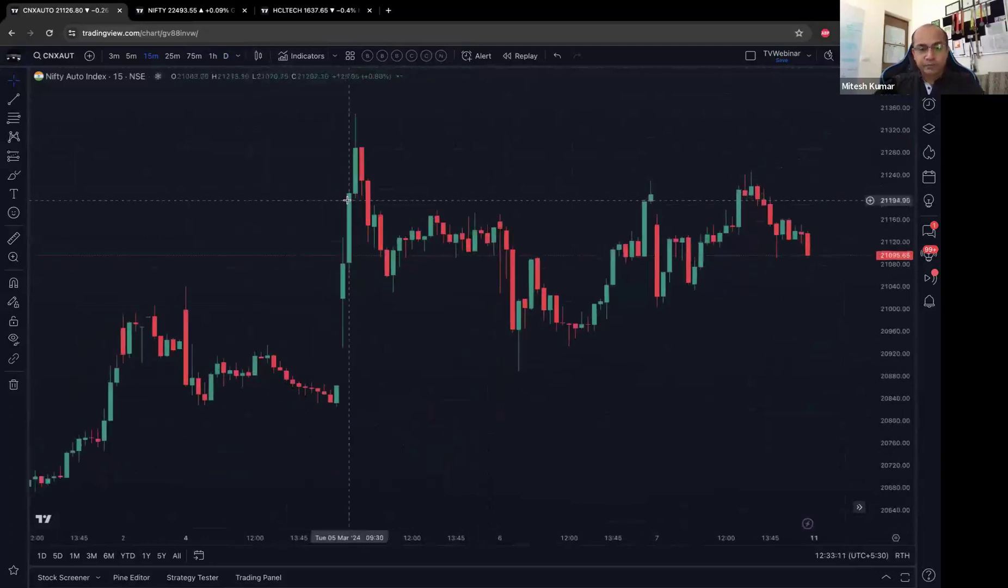
pyautogui.click(226, 55)
pyautogui.scroll(-3, 286, 238)
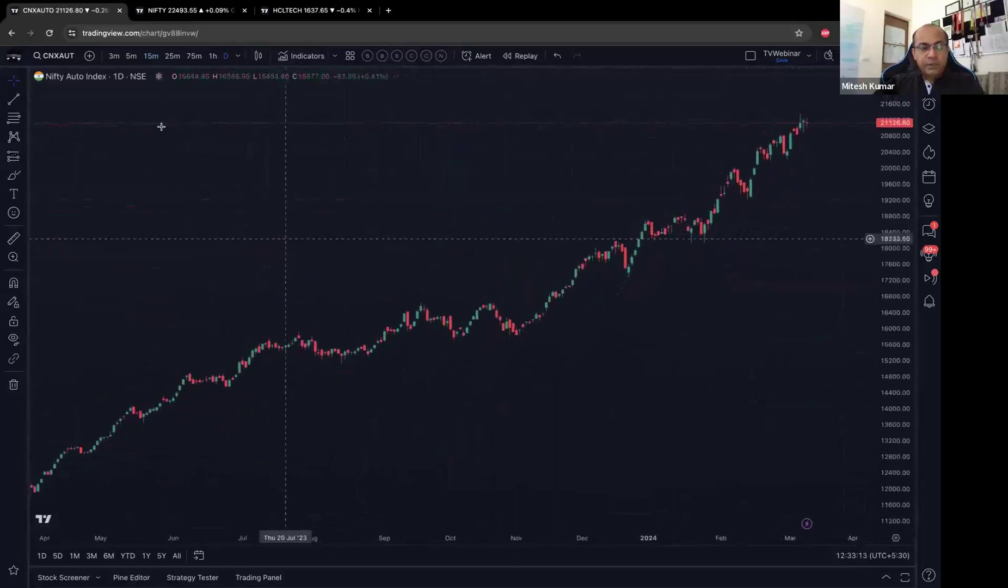
# - Search for NIFTY and load the NSE Nifty 50 Index on the daily chart
pyautogui.write('h')
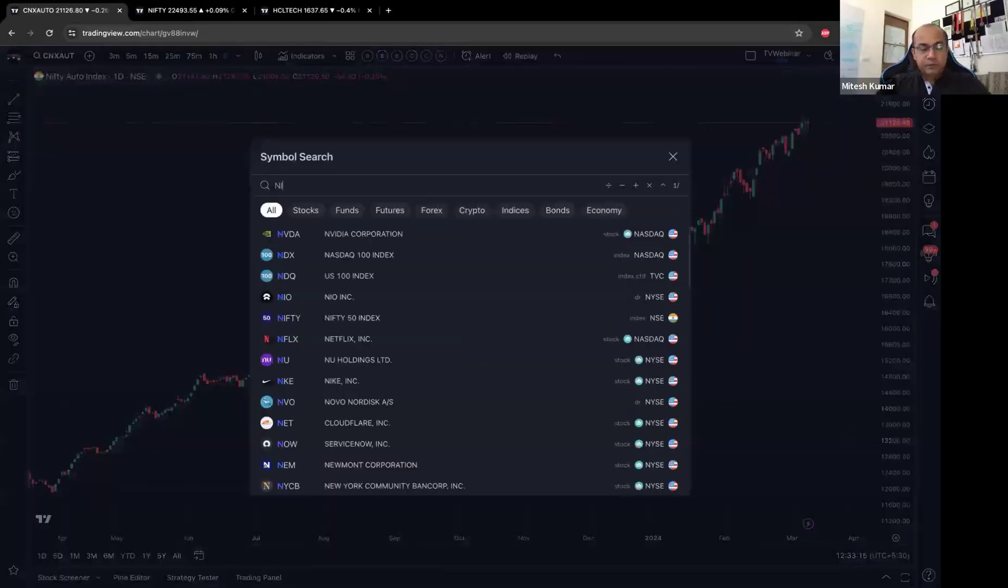
pyautogui.press('Escape')
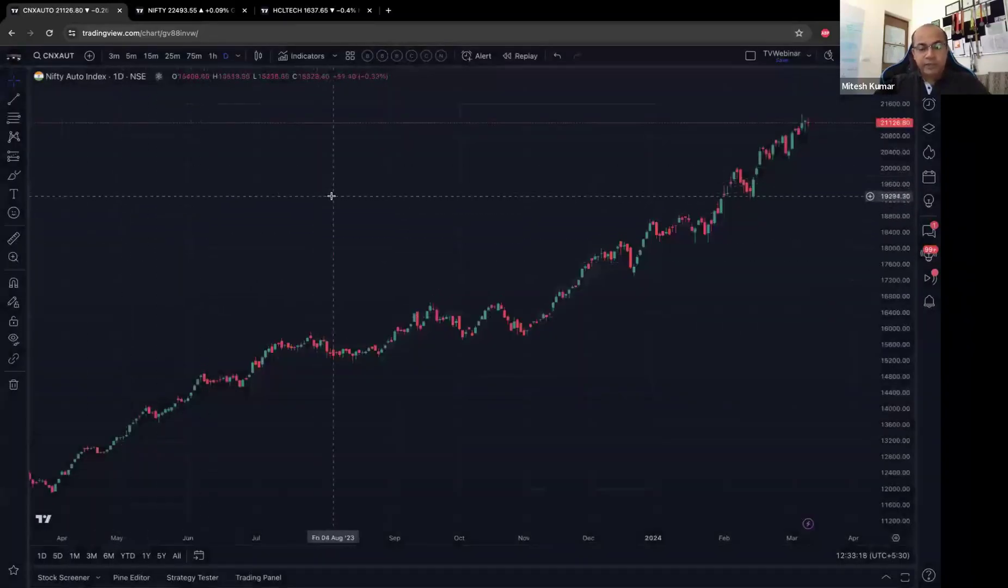
pyautogui.write('NI')
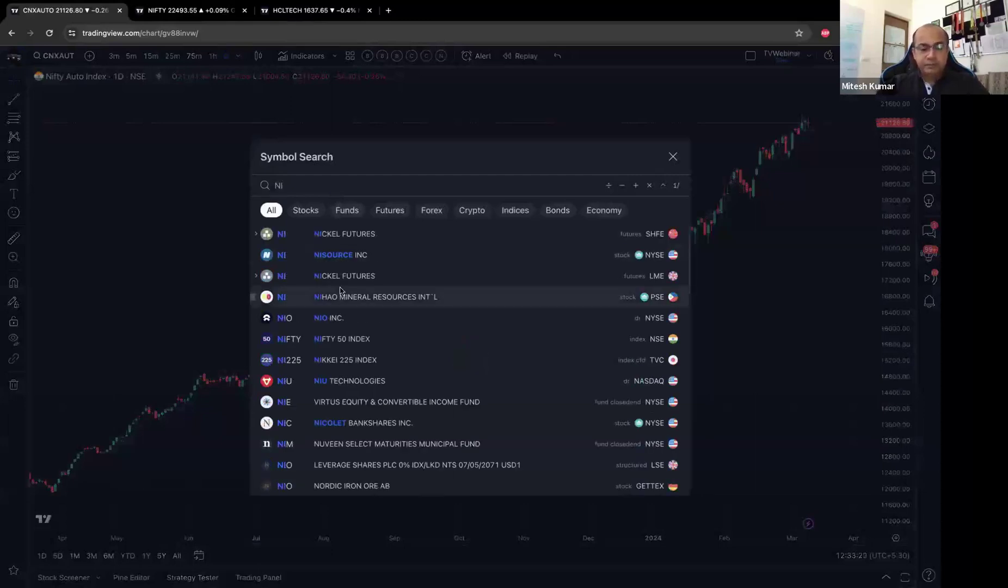
pyautogui.write('FTY')
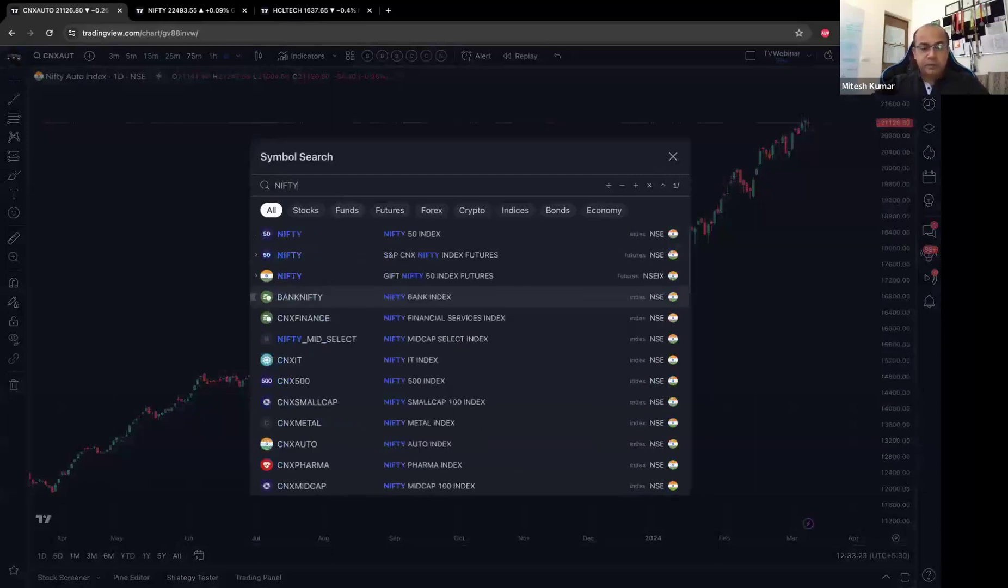
pyautogui.click(345, 238)
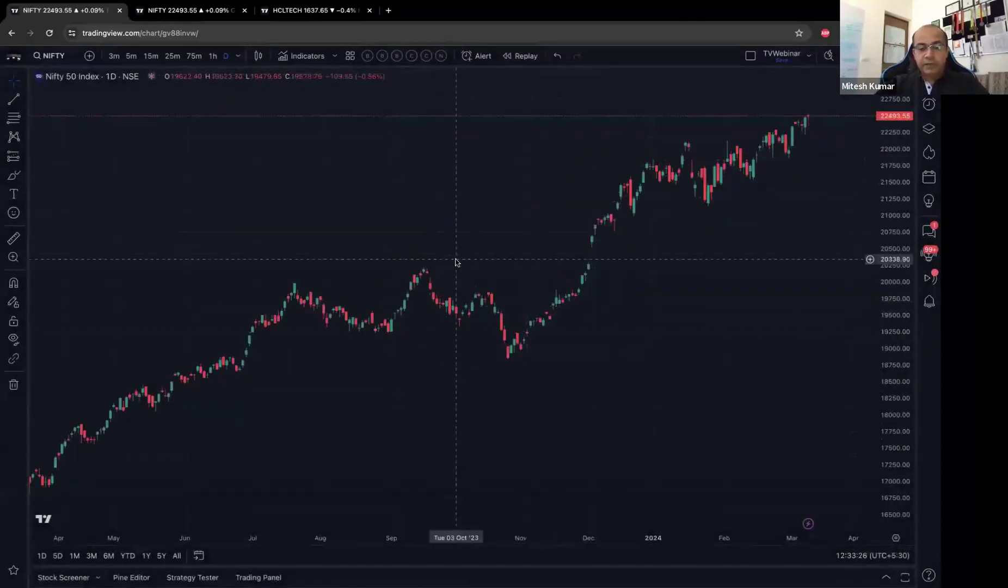
# - Search for BANKNI and load the NSE Nifty Bank Index on the daily chart
pyautogui.write('A')
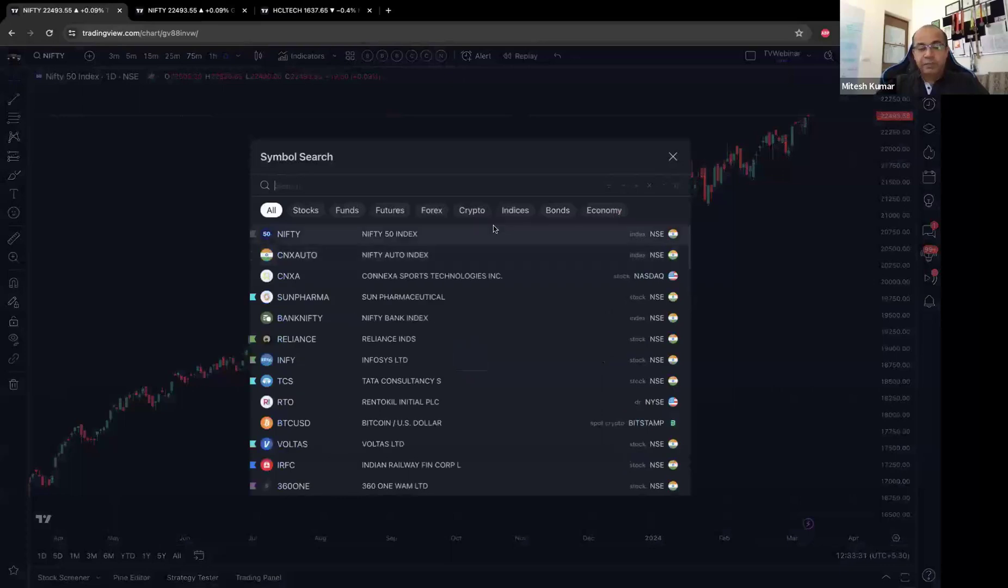
pyautogui.click(672, 155)
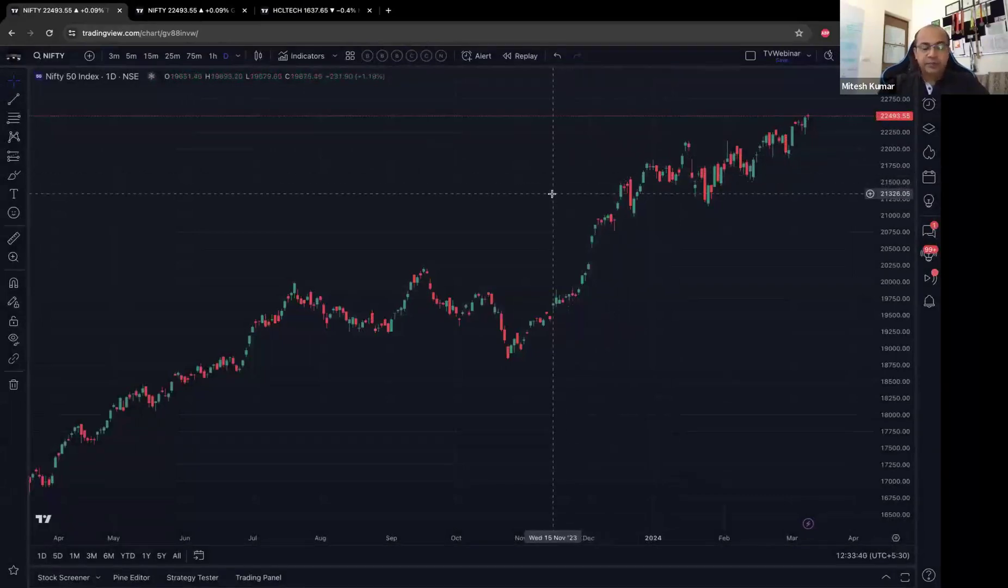
pyautogui.write('BANKNI')
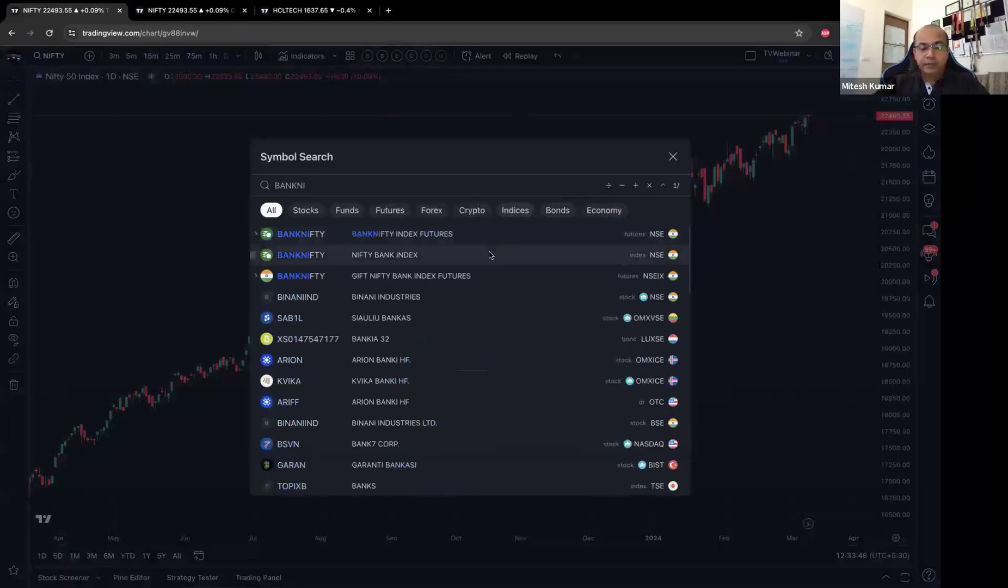
pyautogui.click(489, 255)
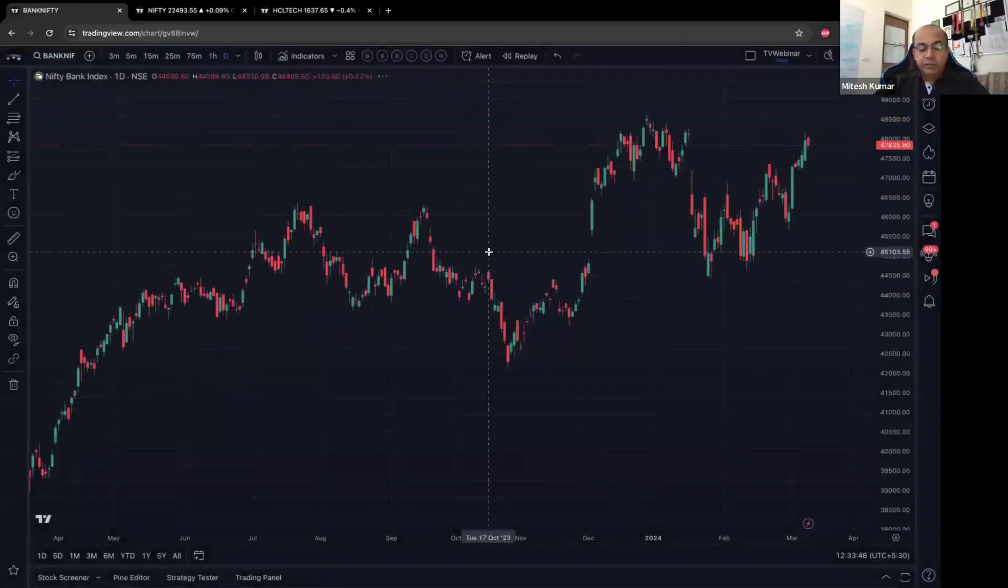
# - View the Nifty Bank Index chart at the 45-minute interval and at the 1-hour interval
pyautogui.write('45')
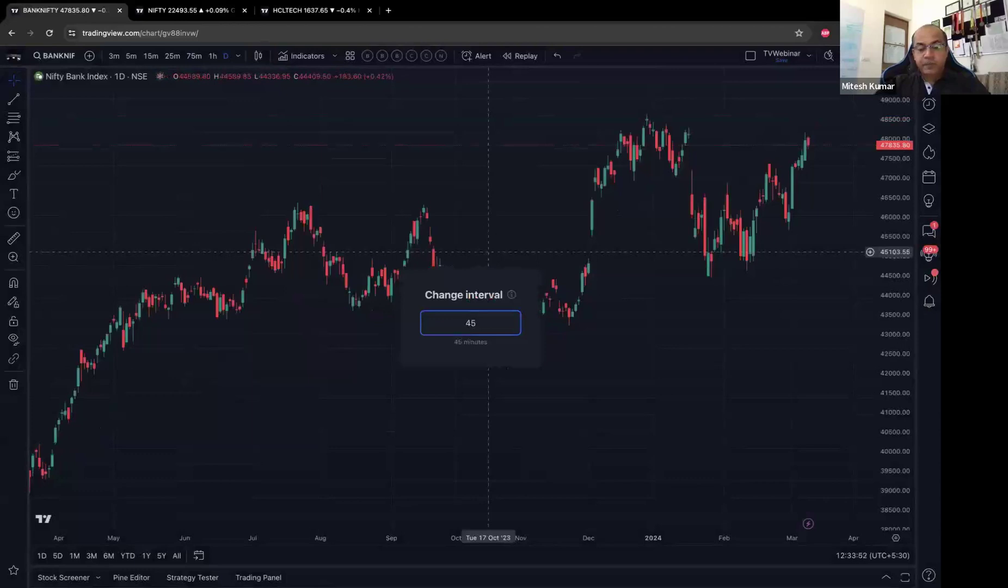
pyautogui.press('Return')
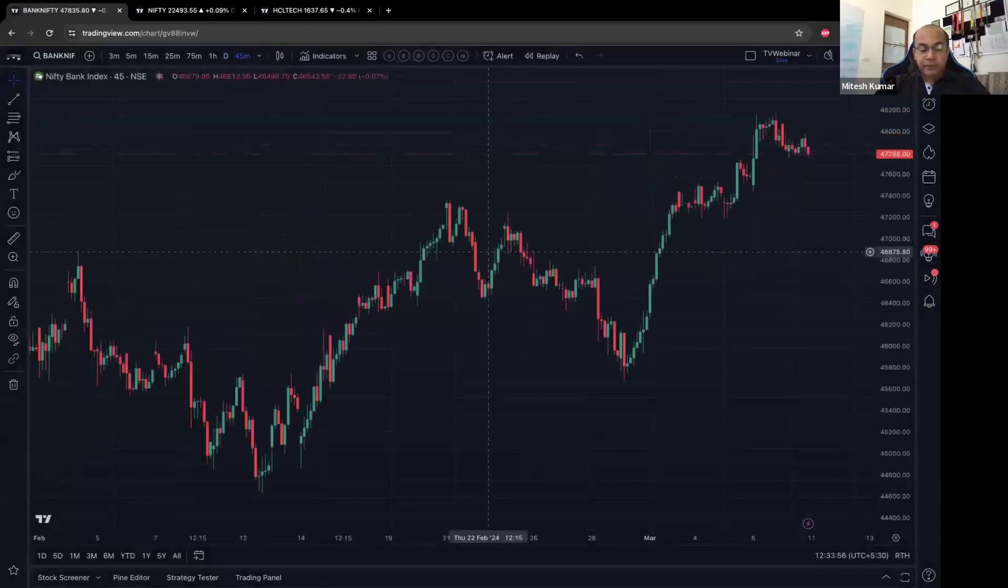
pyautogui.write('60')
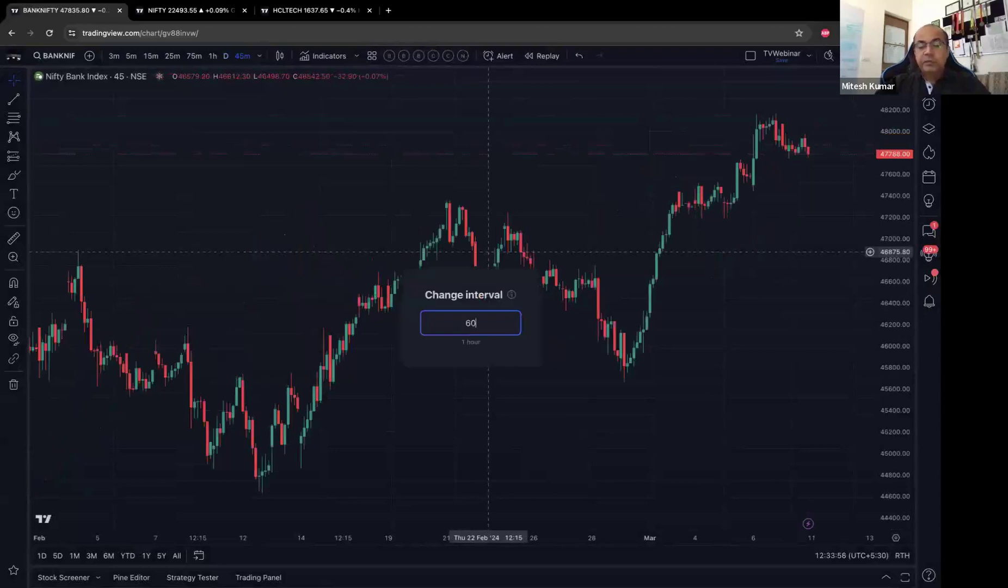
pyautogui.press('Return')
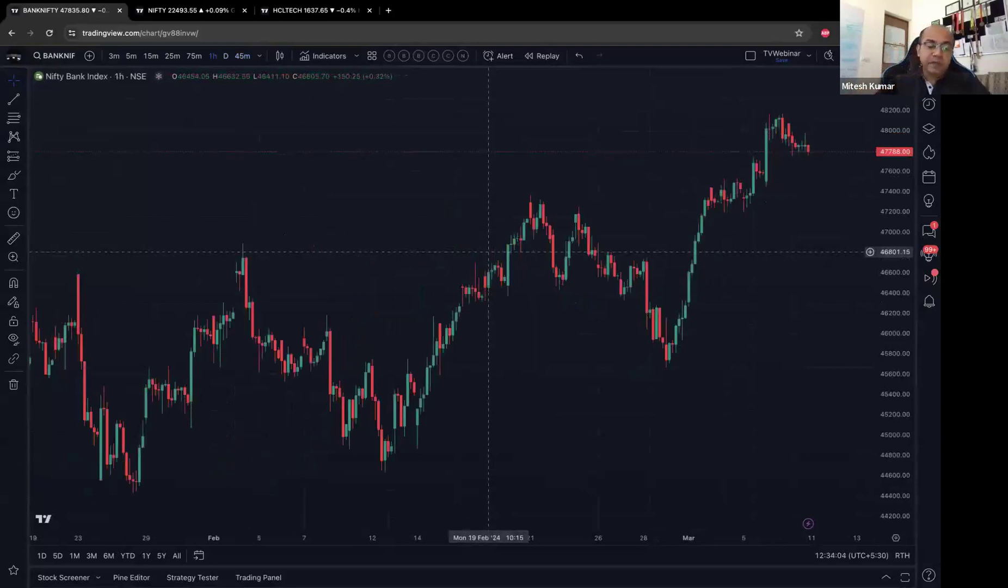
# - Cycle the Nifty Bank Index chart through the 15-minute, 25-minute and 5-minute intervals
pyautogui.write('15')
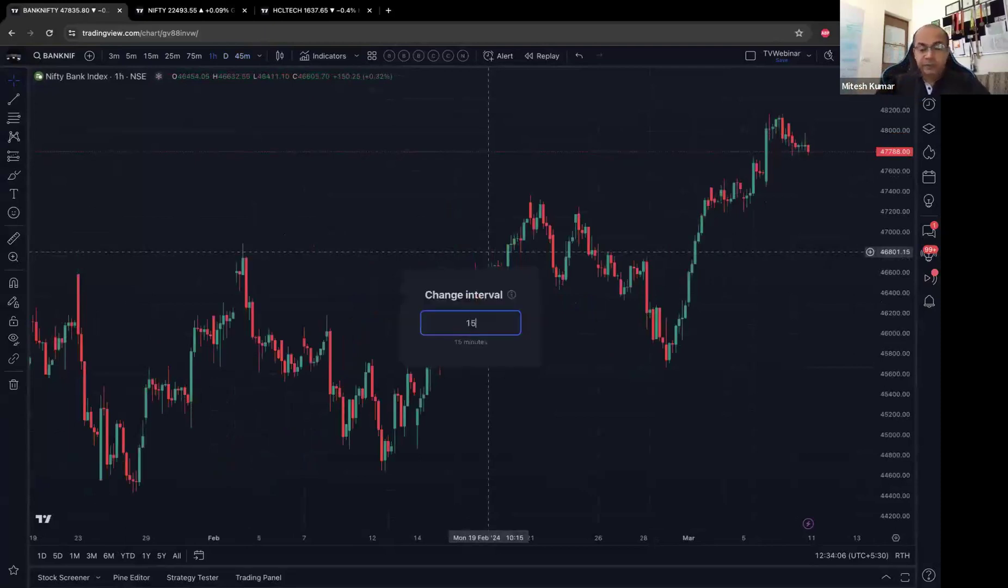
pyautogui.press('Return')
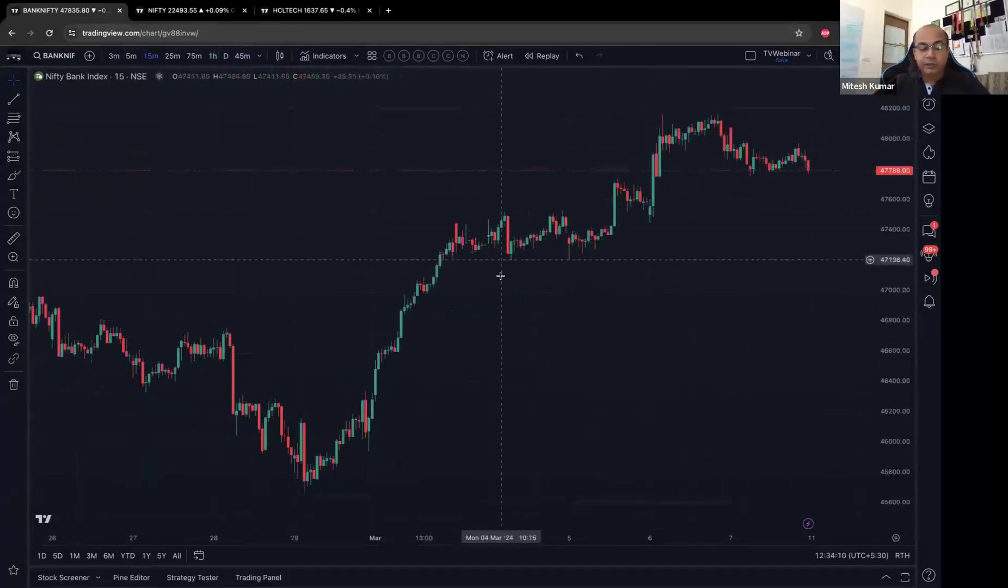
pyautogui.write('25')
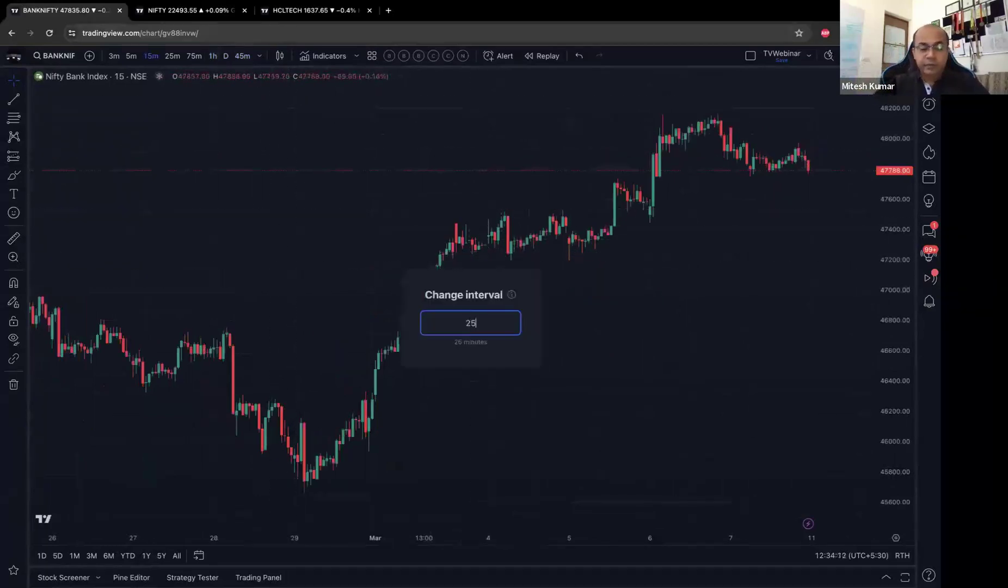
pyautogui.press('Return')
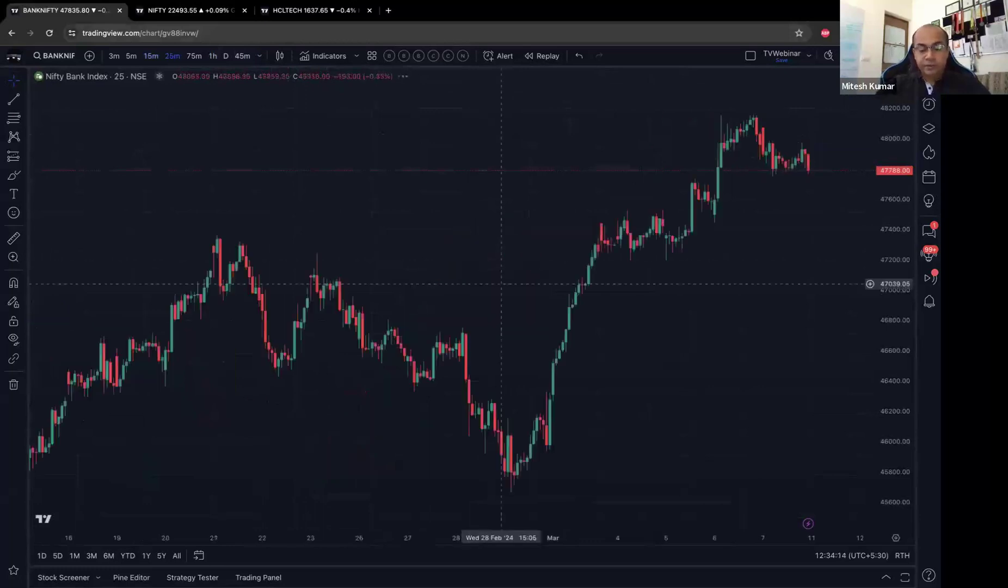
pyautogui.write('5')
pyautogui.press('Return')
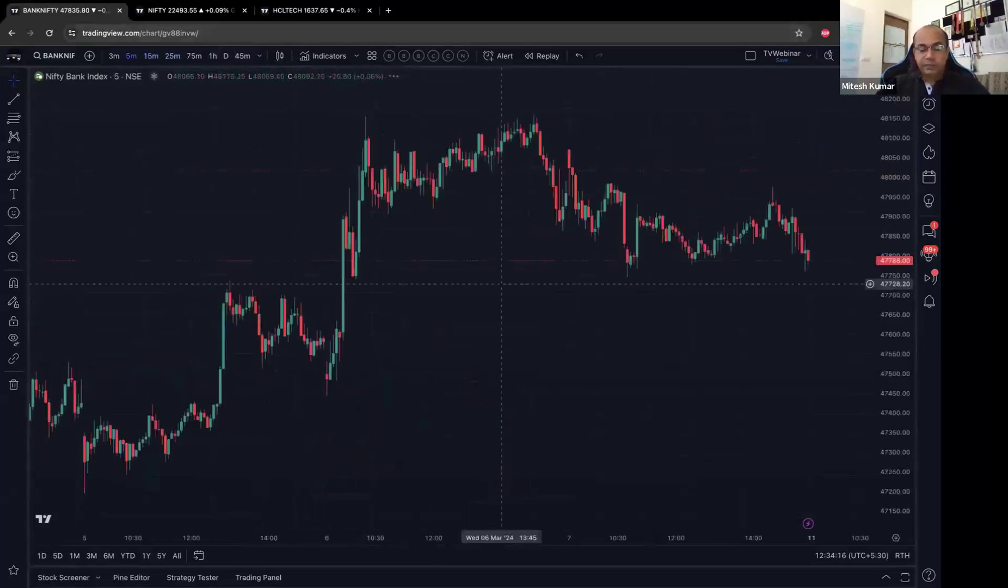
# - Examine the 5-minute Nifty Bank Index candles from late February to 7 March 2024 at different time and price scales
pyautogui.scroll(-8, 501, 284)
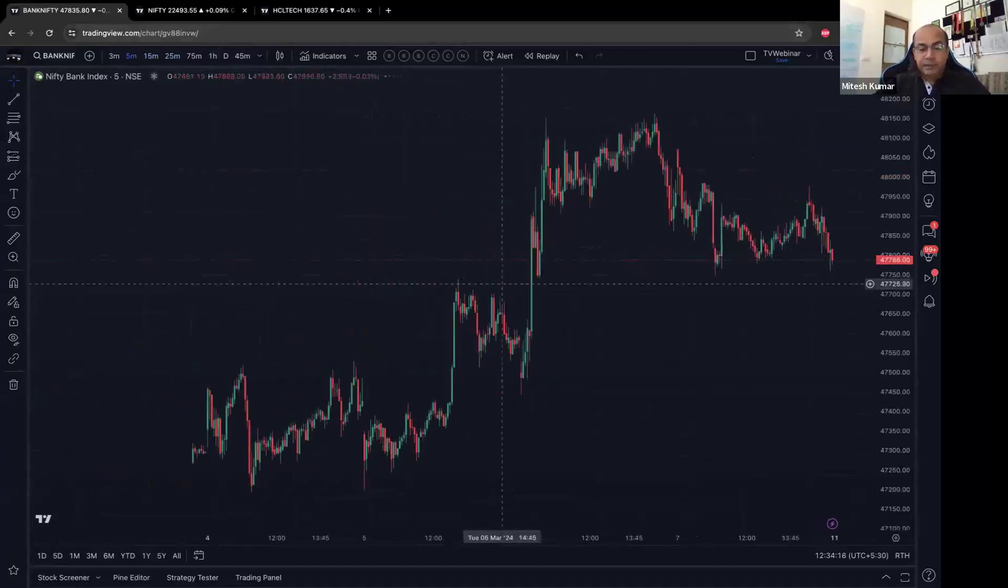
pyautogui.scroll(-3, 501, 283)
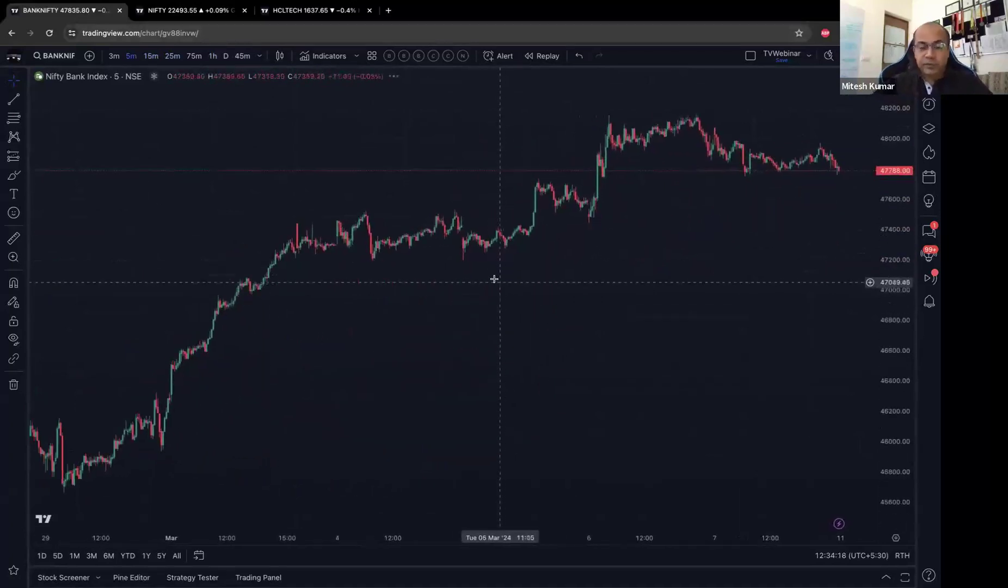
pyautogui.scroll(-2, 576, 293)
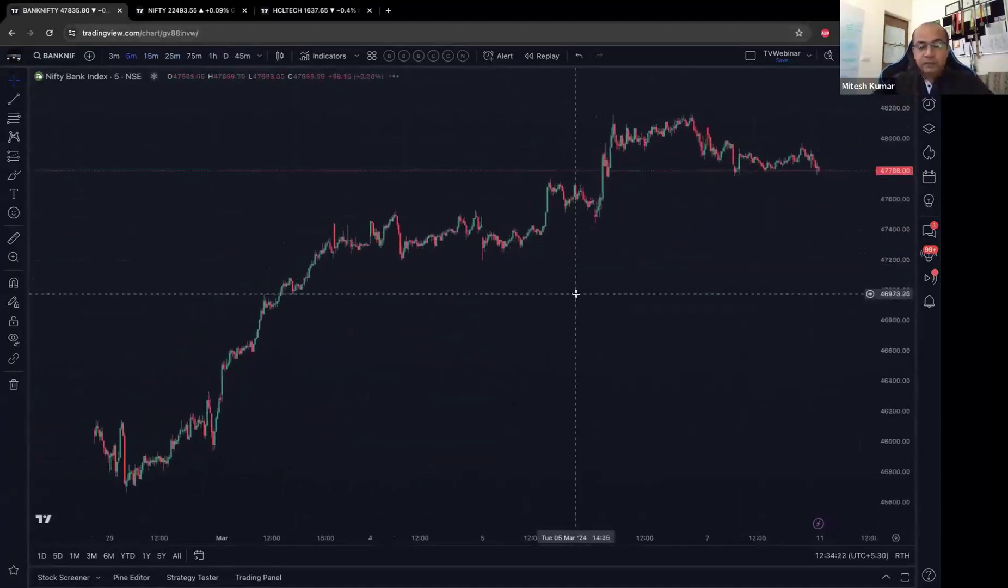
pyautogui.moveTo(713, 278); pyautogui.dragTo(684, 281)
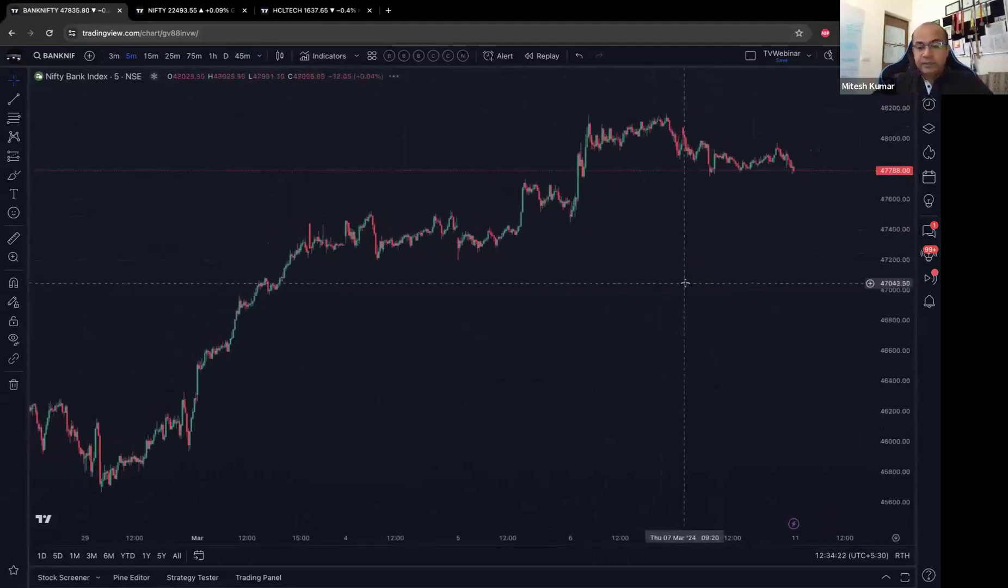
pyautogui.moveTo(884, 309); pyautogui.dragTo(883, 272)
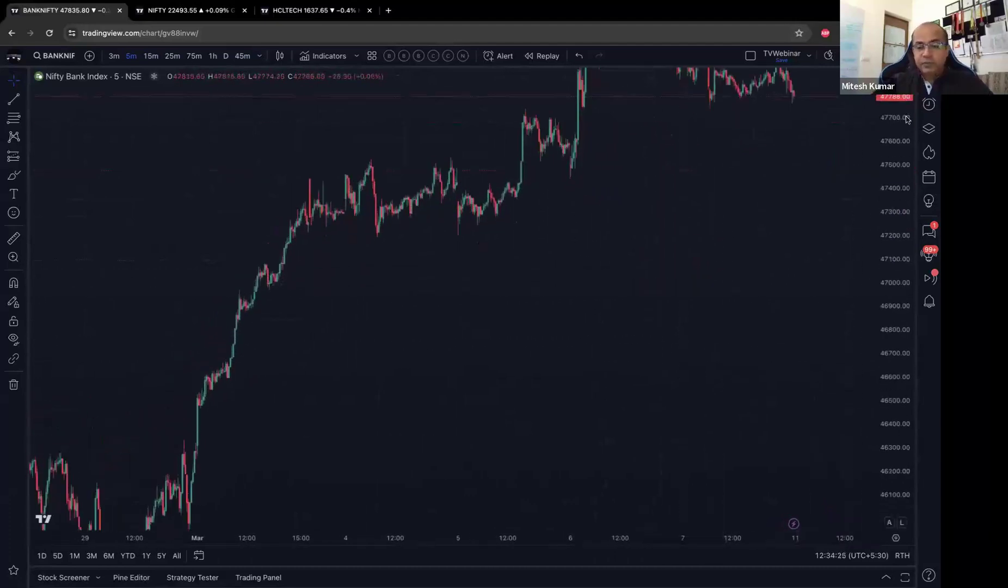
pyautogui.scroll(3, 792, 189)
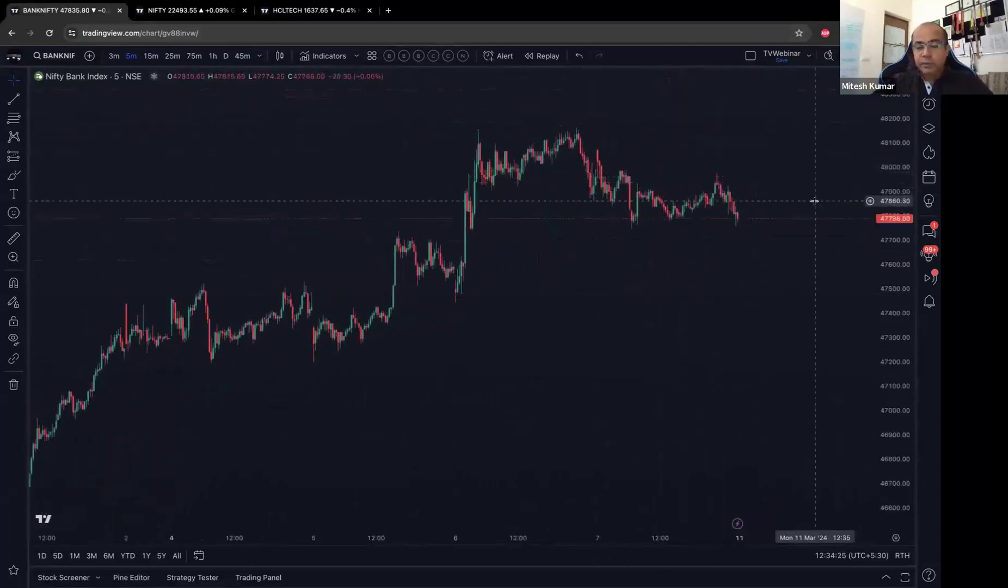
pyautogui.scroll(3, 855, 202)
pyautogui.moveTo(900, 235); pyautogui.dragTo(893, 164)
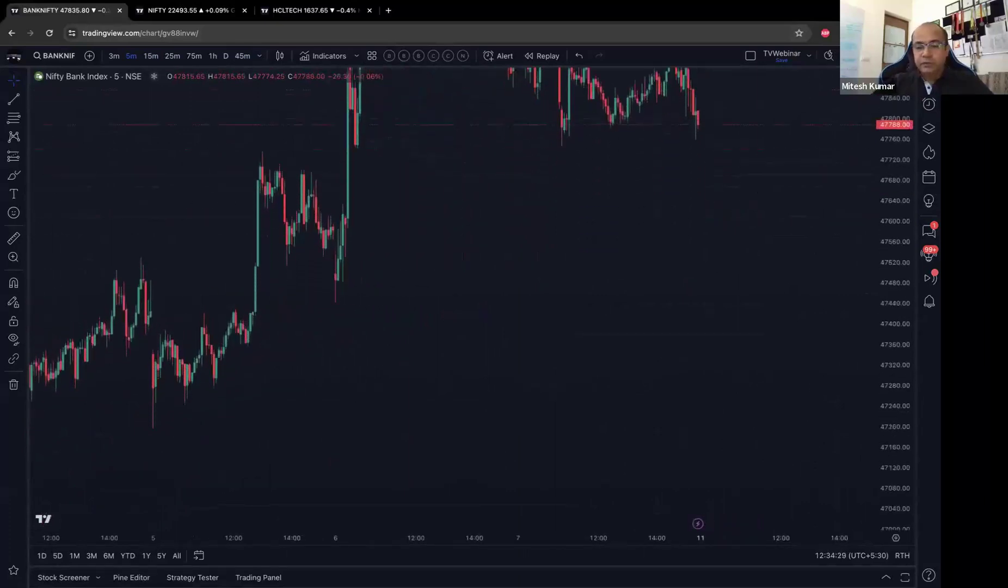
pyautogui.moveTo(756, 214); pyautogui.dragTo(790, 329)
pyautogui.hscroll(-10, 796, 313)
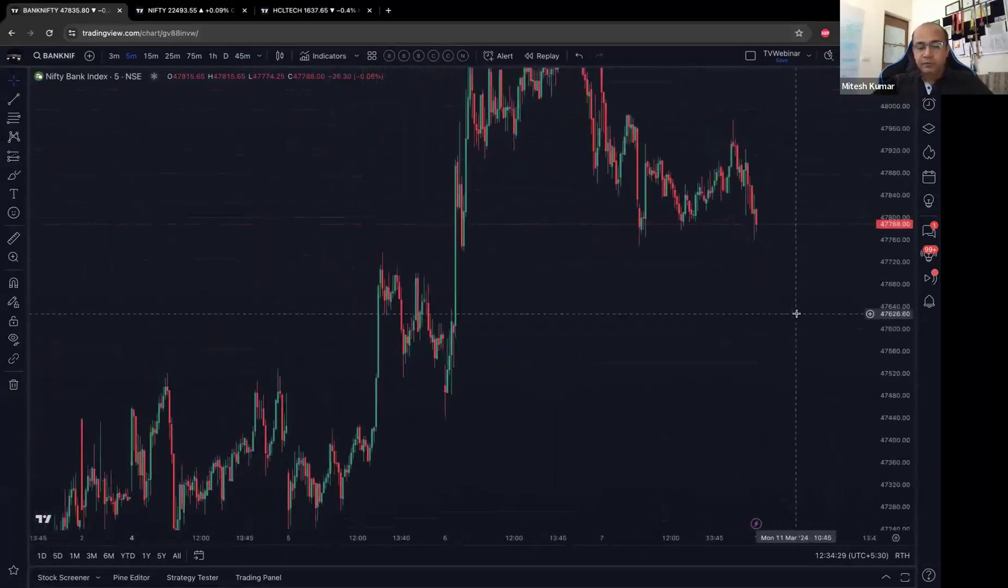
pyautogui.scroll(-2, 753, 286)
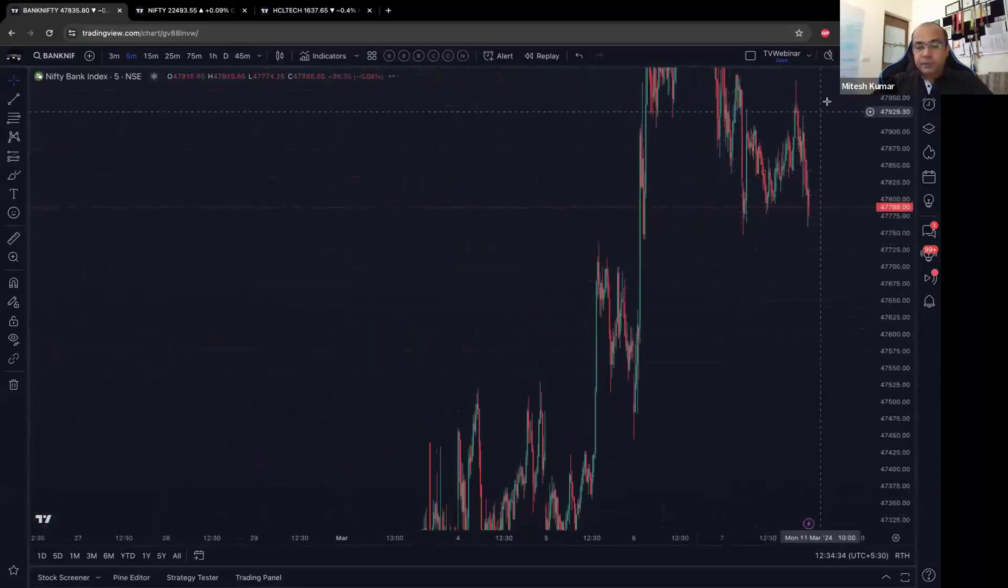
pyautogui.moveTo(891, 102)
pyautogui.mouseDown()
pyautogui.moveTo(896, 131)
pyautogui.moveTo(893, 104)
pyautogui.mouseUp()
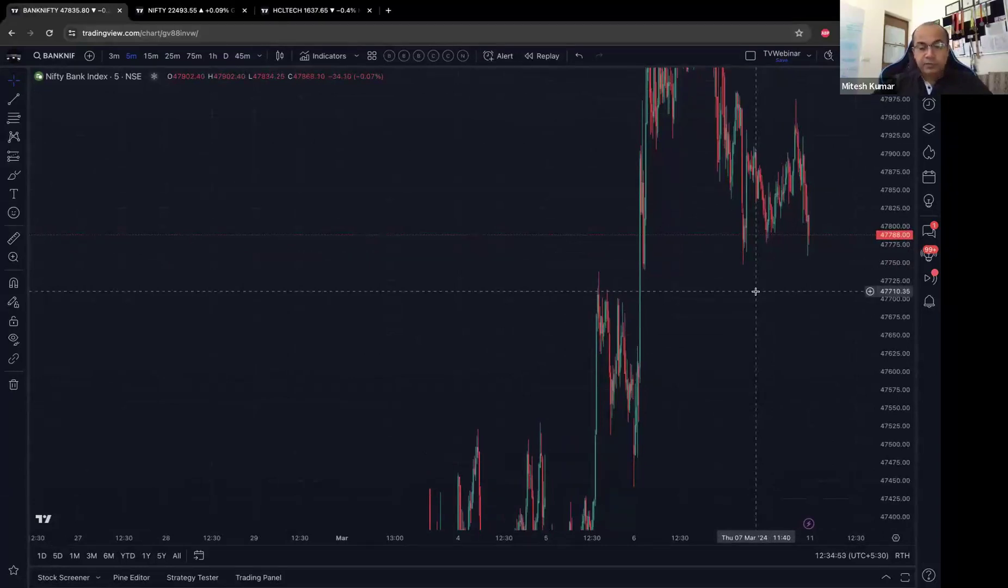
pyautogui.scroll(3, 756, 291)
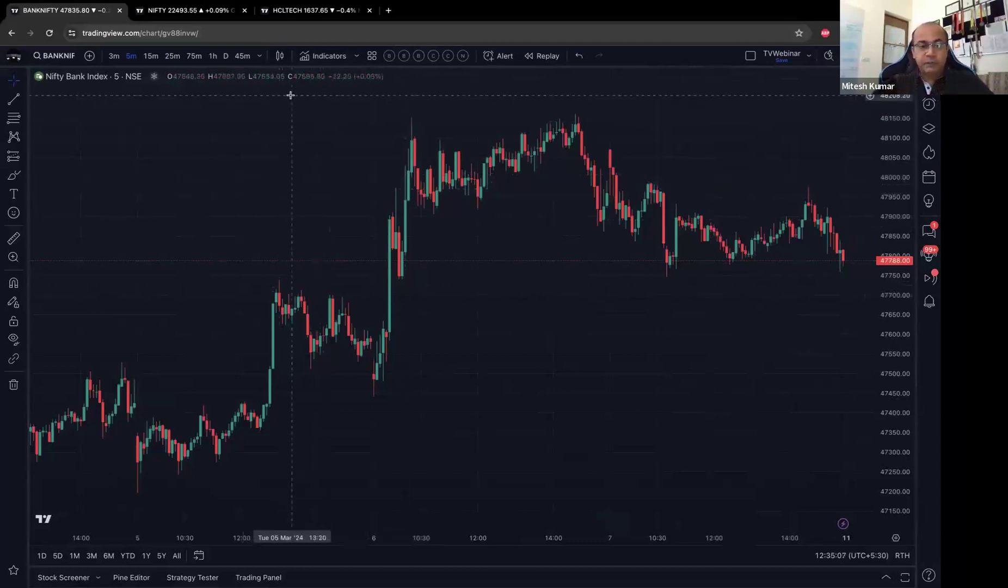
# - Return the Nifty Bank Index chart to the daily interval and show its price history back to 2019
pyautogui.click(225, 56)
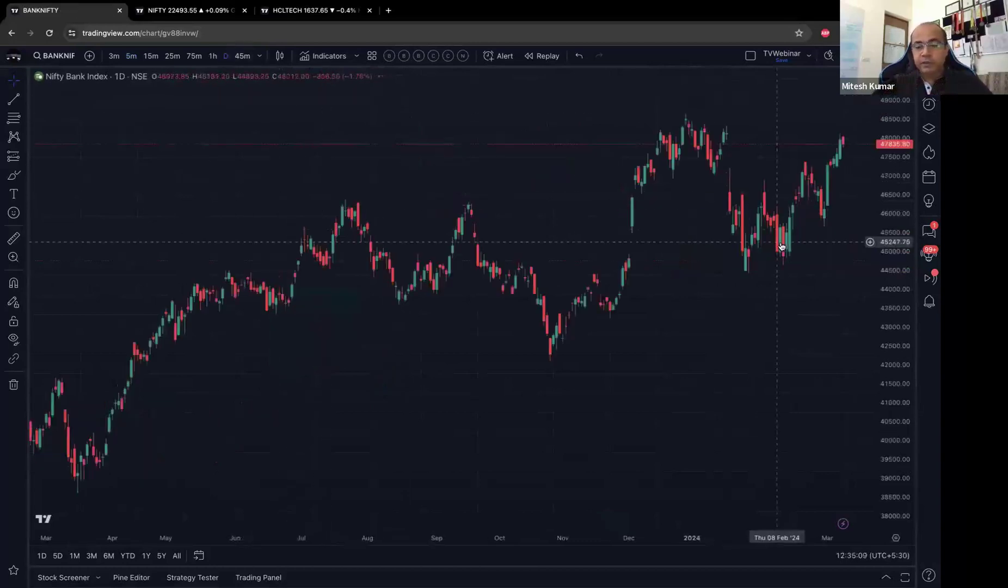
pyautogui.scroll(-10, 781, 242)
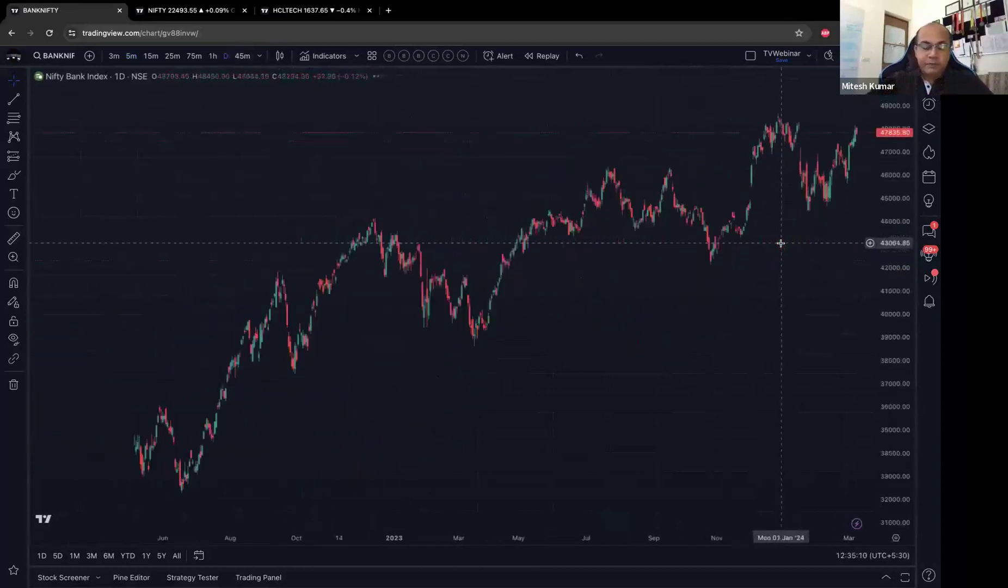
pyautogui.scroll(-5, 780, 243)
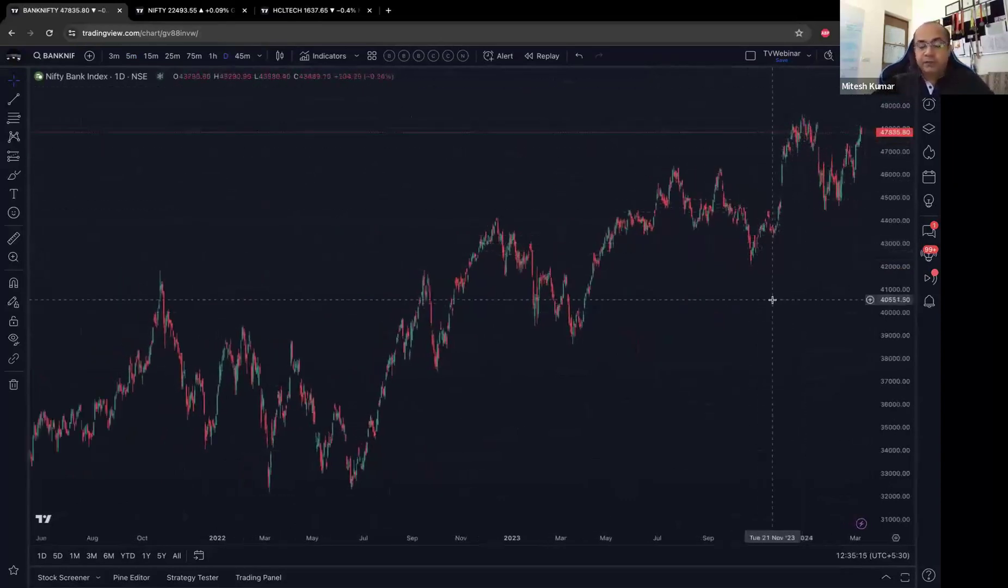
pyautogui.scroll(2, 772, 298)
pyautogui.scroll(-5, 773, 299)
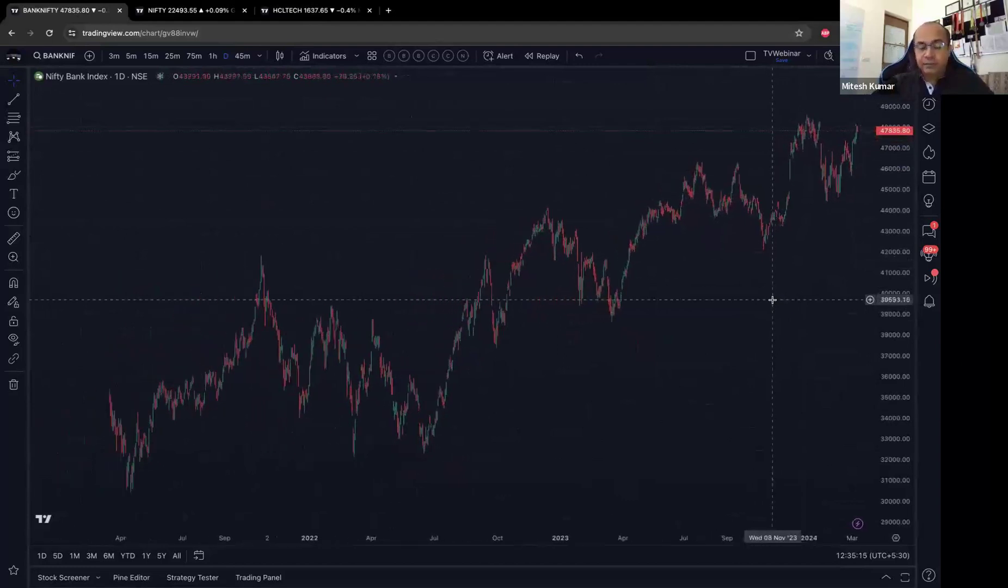
pyautogui.scroll(-5, 772, 299)
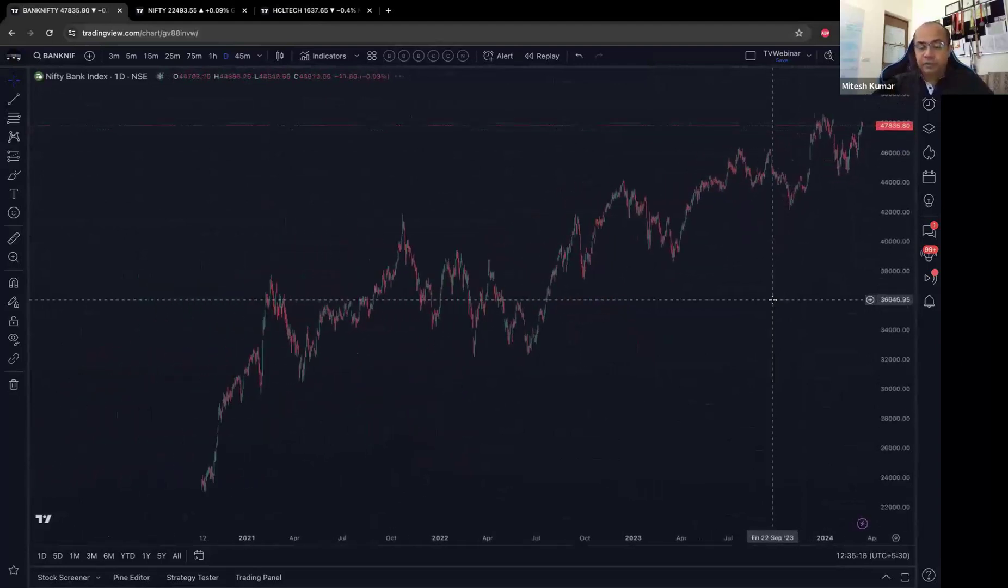
# - Examine the daily Nifty Bank Index candles from October 2023 to early February 2024 up close
pyautogui.scroll(3, 772, 299)
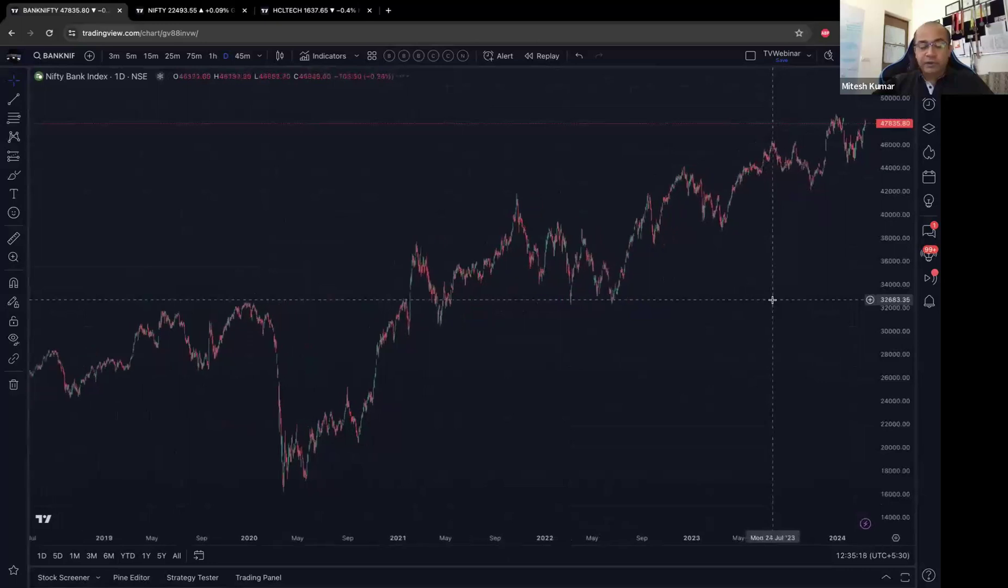
pyautogui.scroll(4, 772, 300)
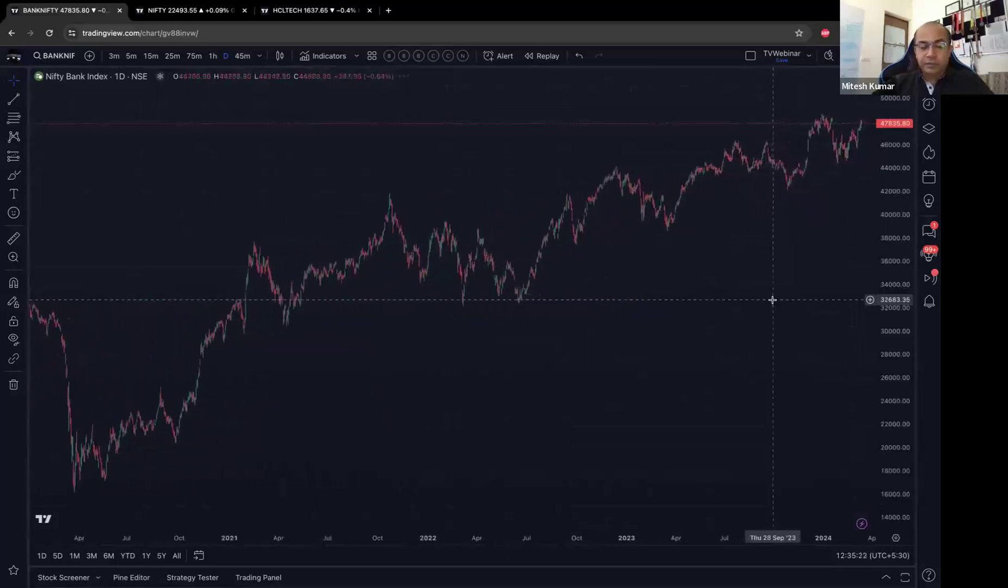
pyautogui.scroll(4, 772, 299)
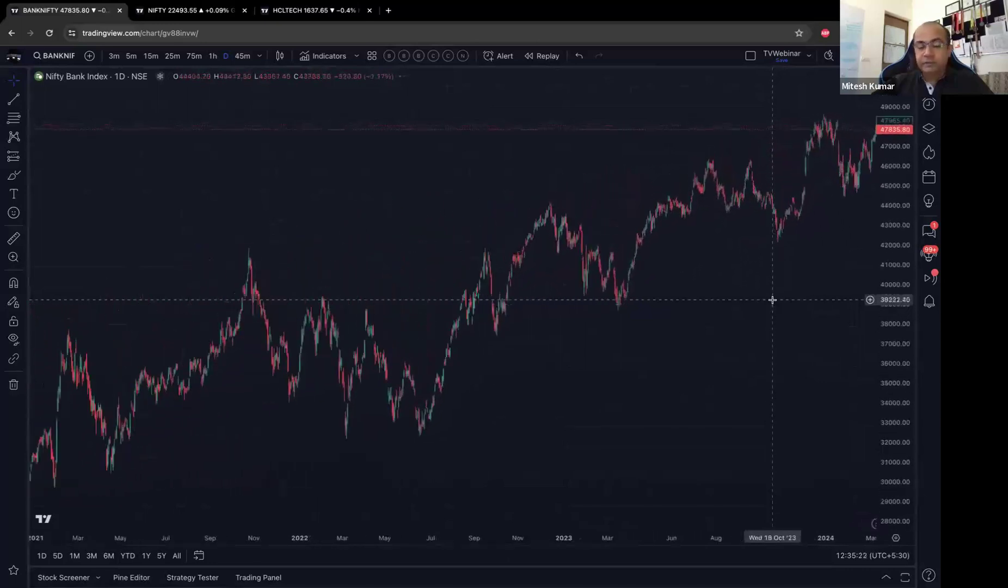
pyautogui.scroll(4, 772, 299)
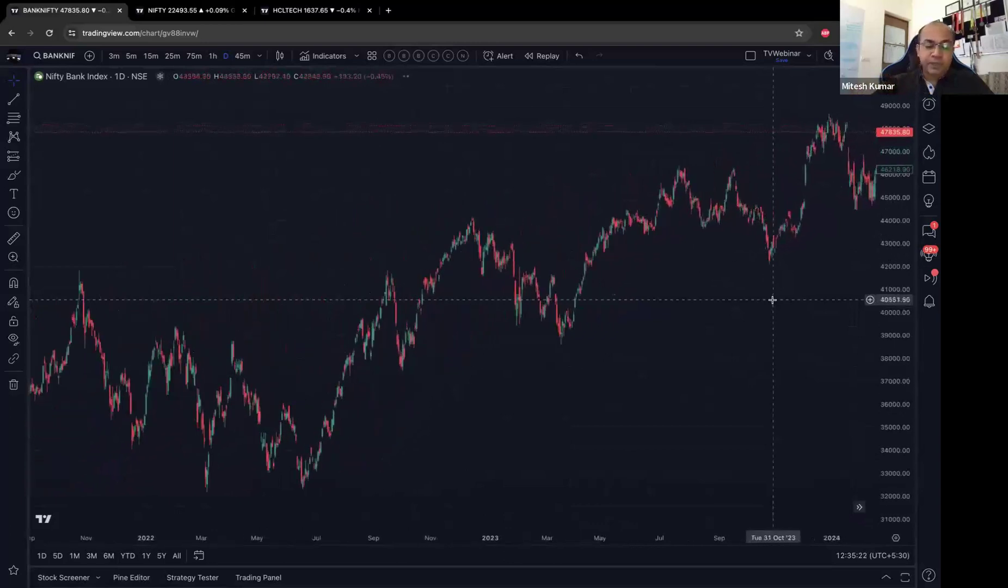
pyautogui.scroll(4, 772, 299)
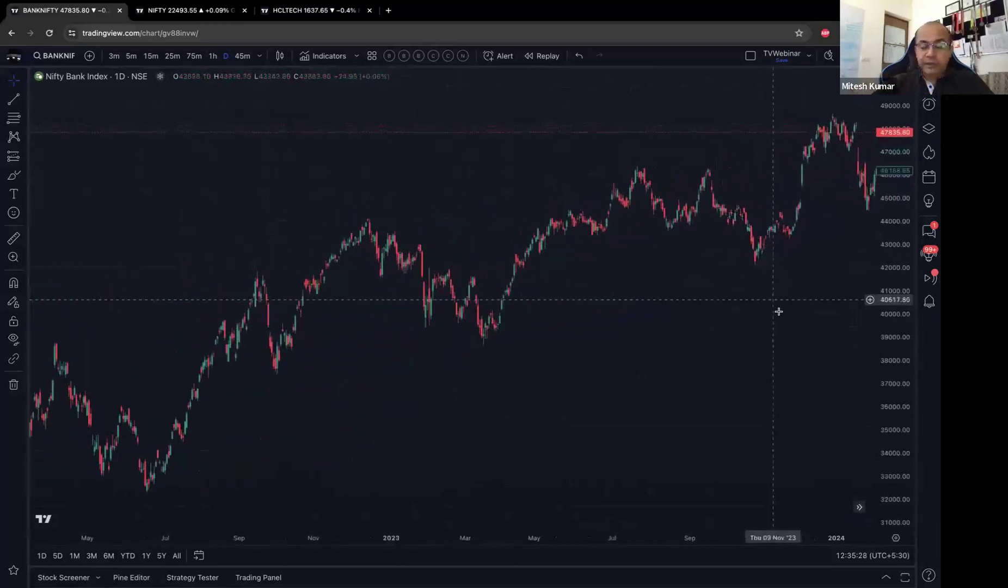
pyautogui.scroll(1, 778, 312)
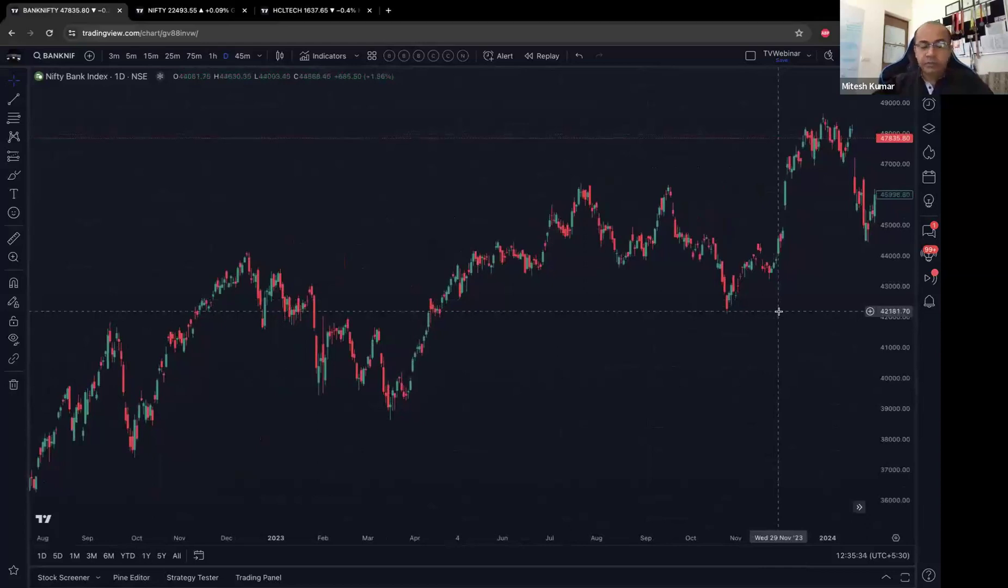
pyautogui.moveTo(893, 249); pyautogui.dragTo(893, 213)
pyautogui.hscroll(5, 693, 309)
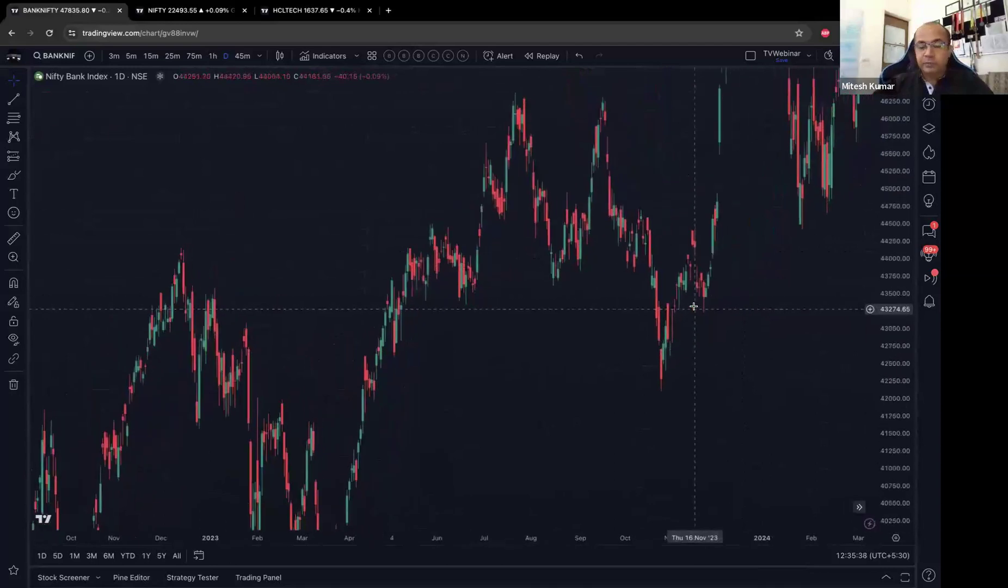
pyautogui.scroll(5, 693, 306)
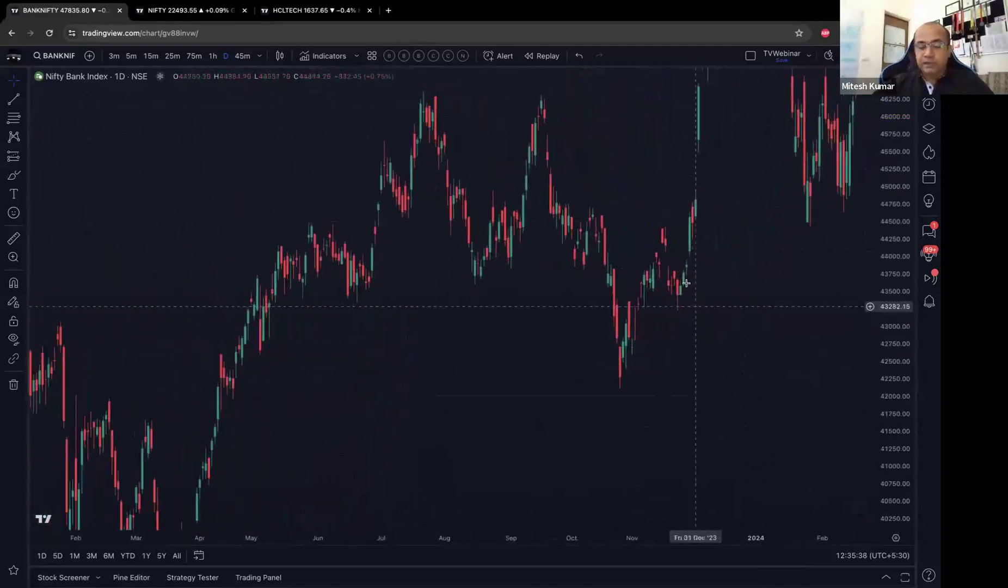
pyautogui.scroll(5, 686, 370)
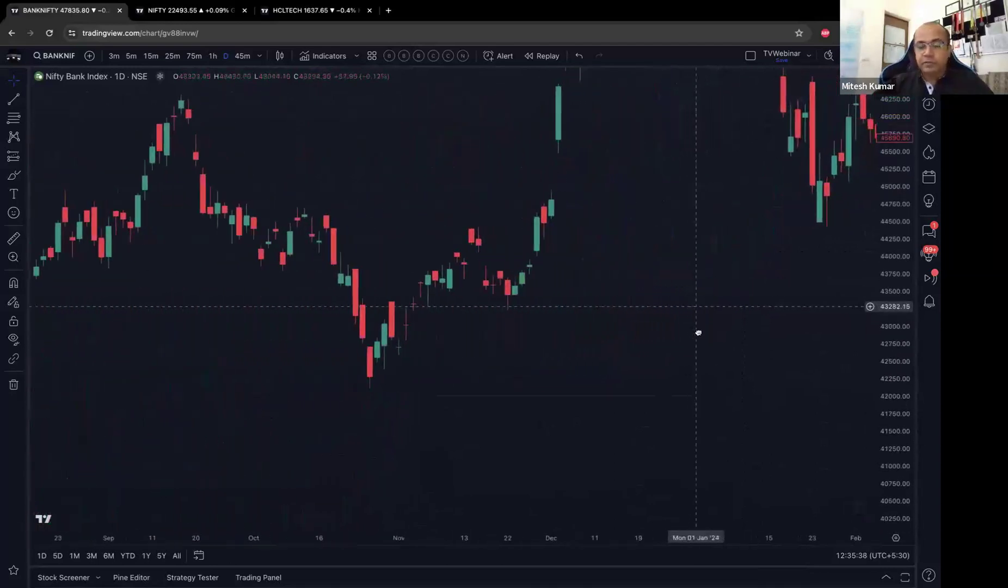
pyautogui.scroll(5, 698, 327)
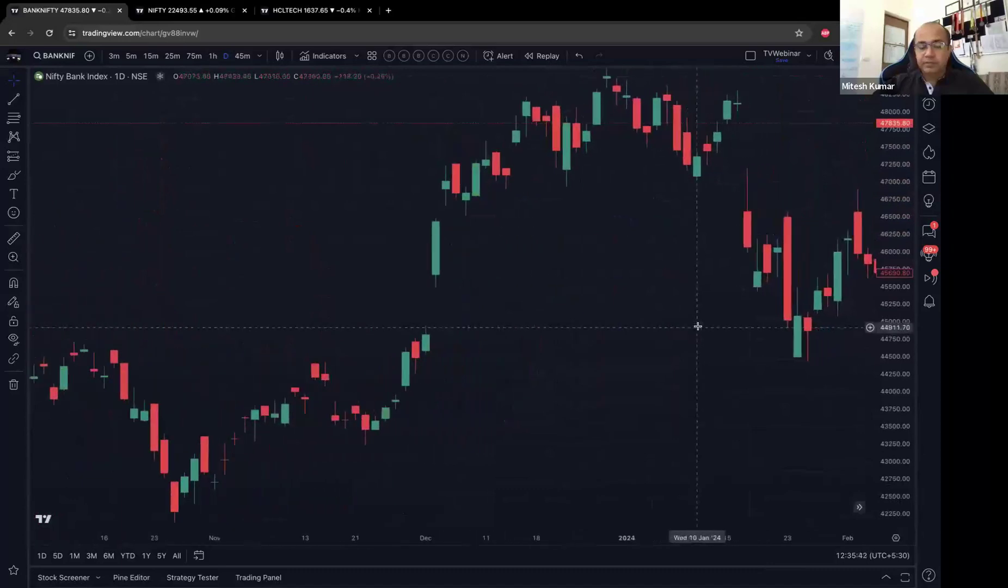
# - Examine the daily Nifty Bank Index candles across a wider span, from March 2023 to March 2024
pyautogui.scroll(-8, 697, 326)
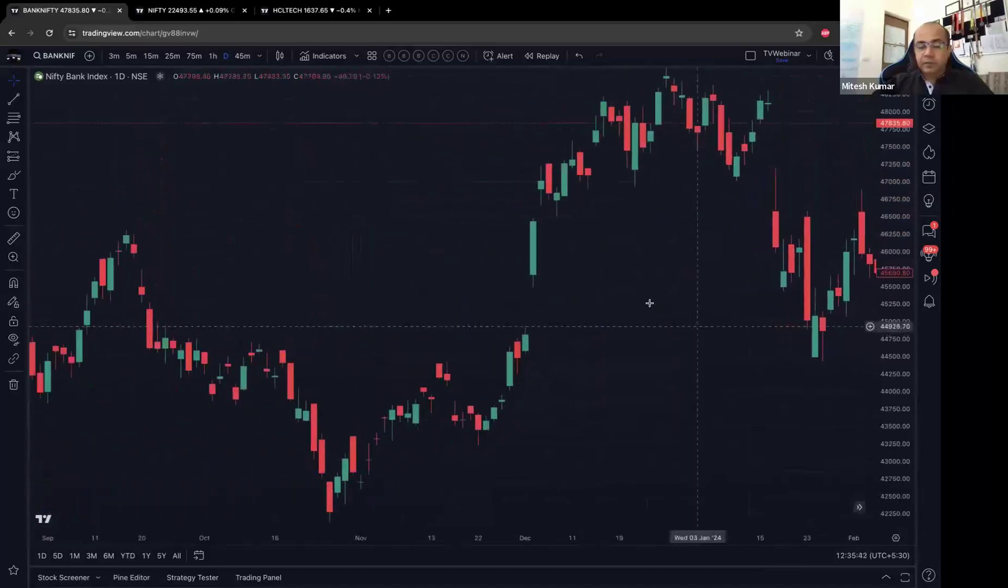
pyautogui.scroll(-6, 651, 241)
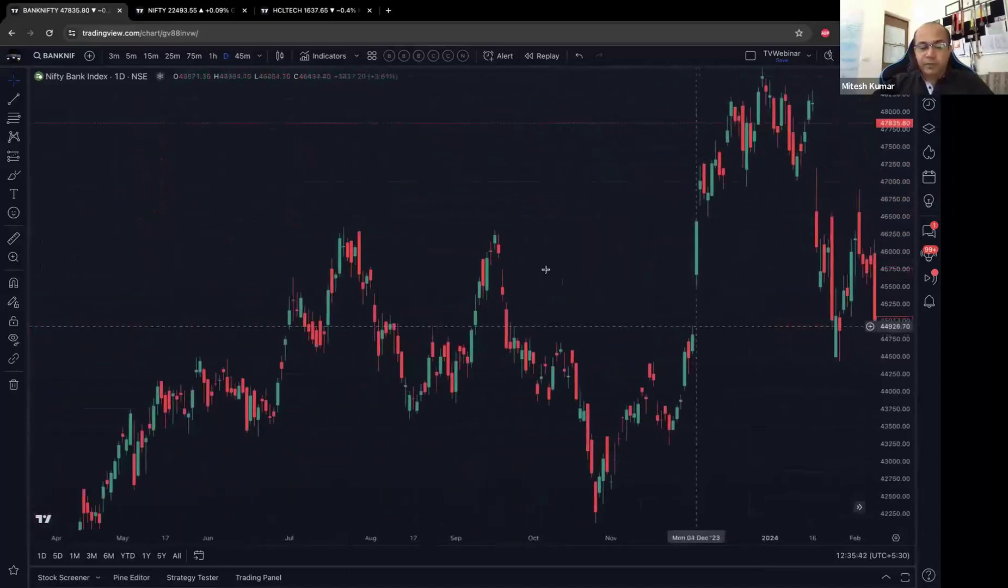
pyautogui.scroll(-3, 217, 507)
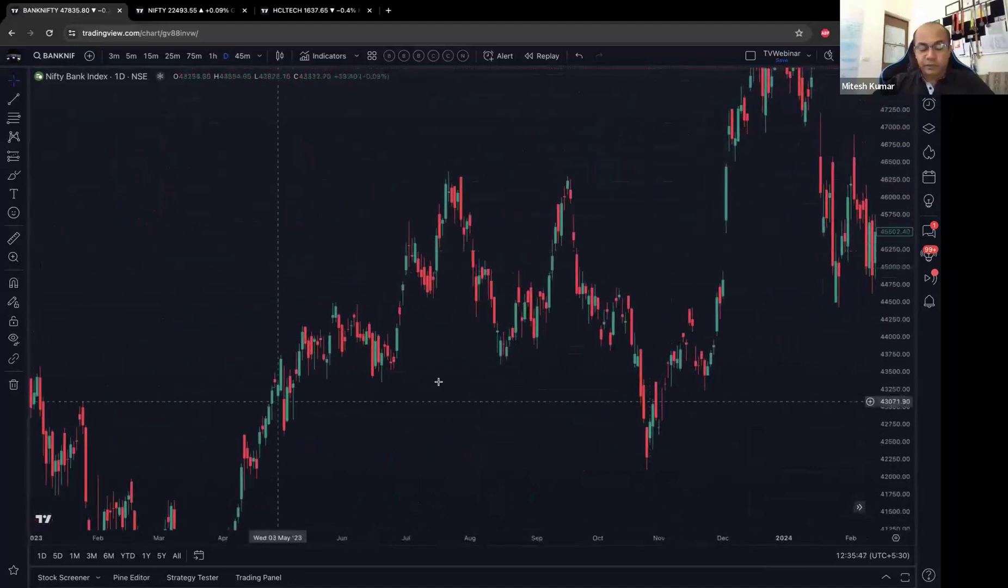
pyautogui.hscroll(5, 439, 381)
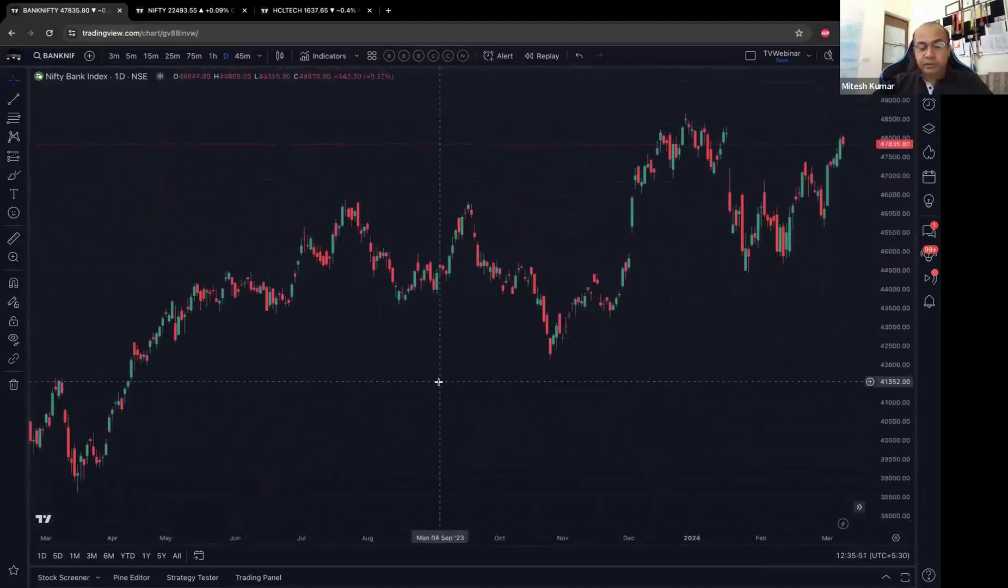
pyautogui.scroll(-5, 439, 381)
pyautogui.scroll(-5, 438, 381)
pyautogui.scroll(-5, 439, 381)
pyautogui.scroll(5, 439, 381)
pyautogui.scroll(5, 439, 381)
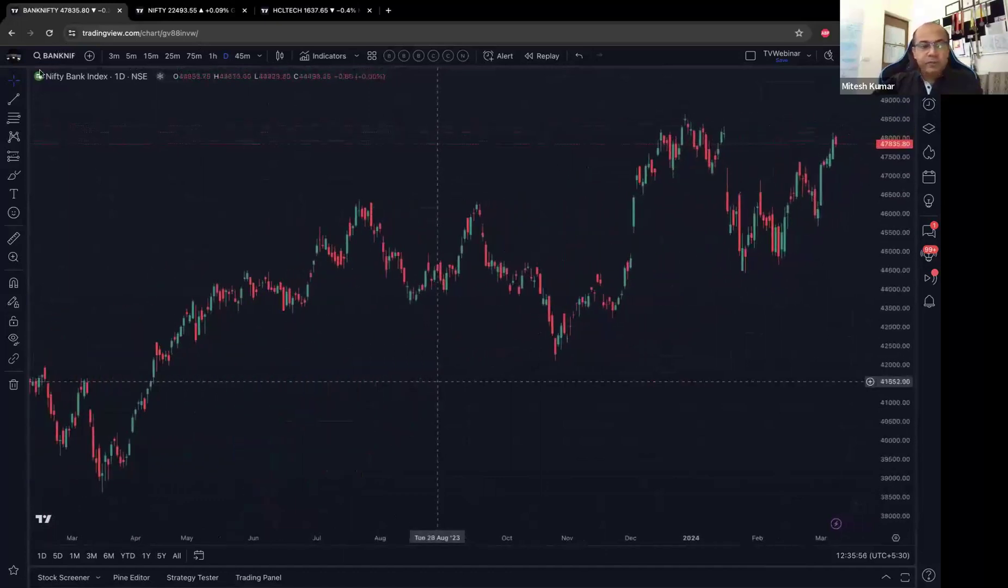
# - Open the keyboard shortcuts reference and view the Chart shortcuts
pyautogui.click(16, 58)
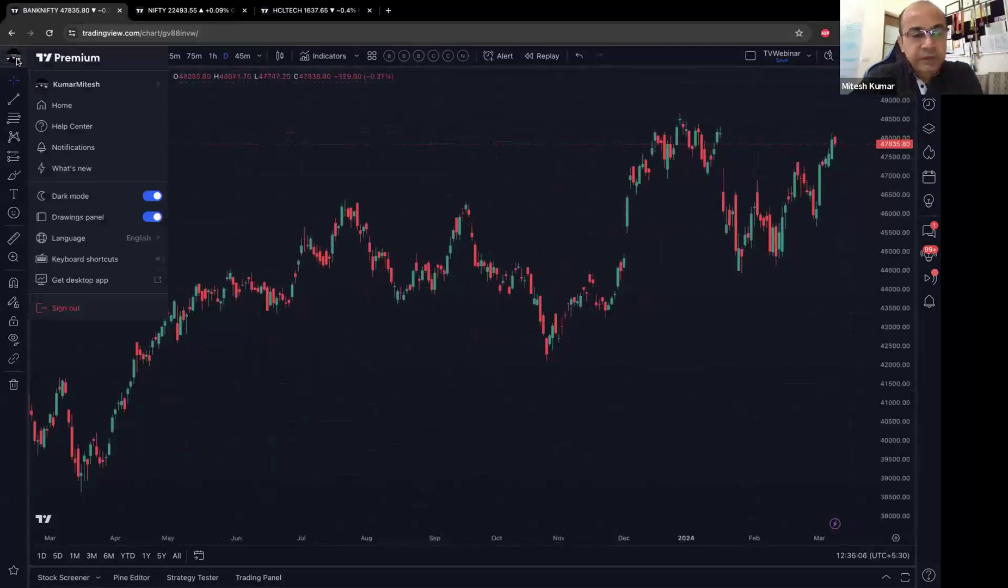
pyautogui.moveTo(49, 89)
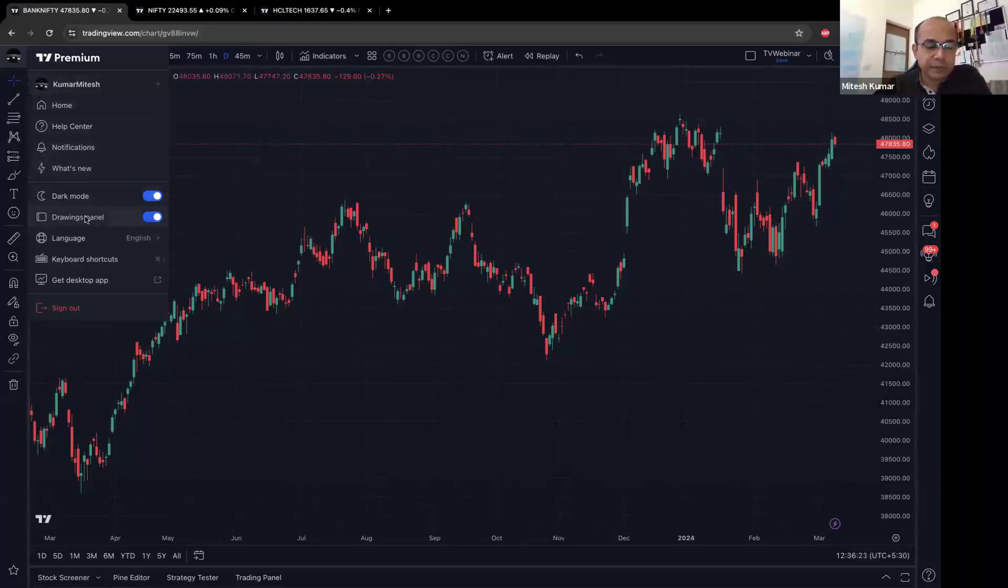
pyautogui.moveTo(91, 238)
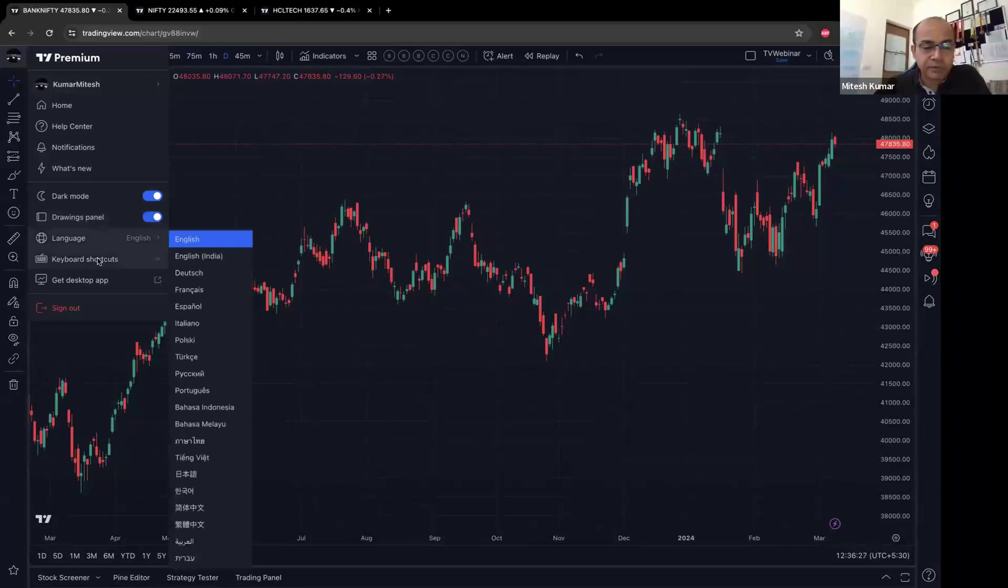
pyautogui.click(99, 261)
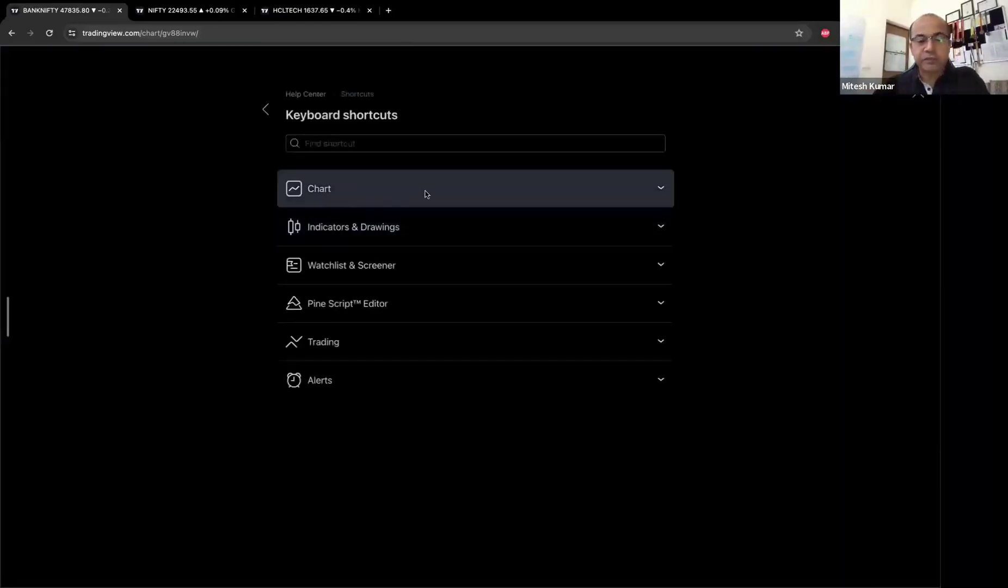
pyautogui.click(653, 191)
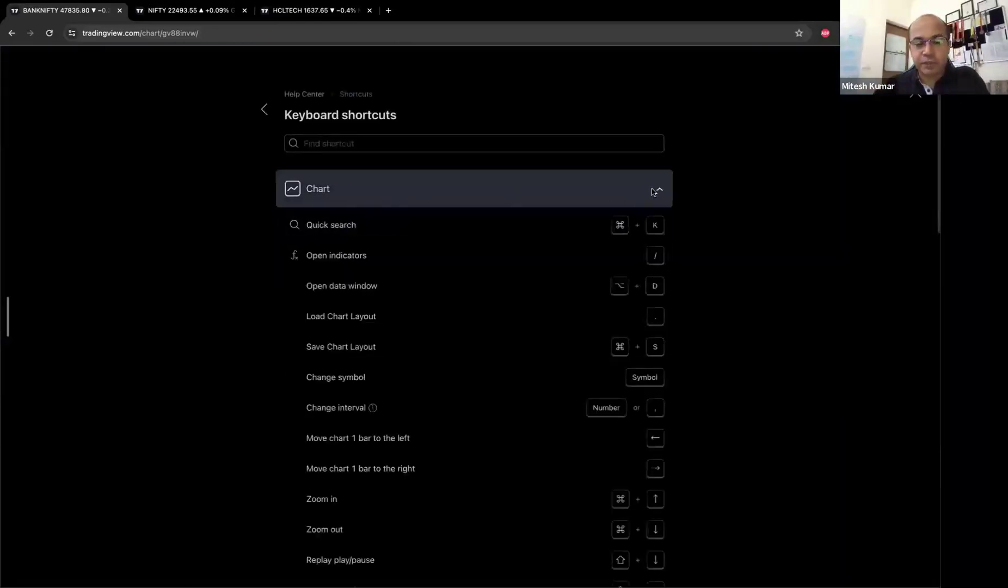
pyautogui.click(653, 192)
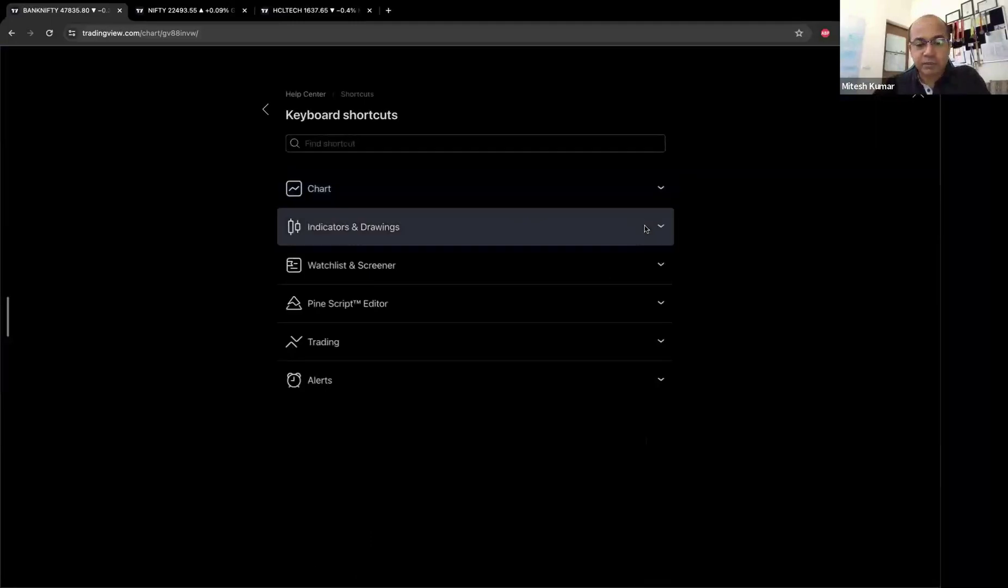
# - View the keyboard shortcuts for Indicators & Drawings, Watchlist & Screener and Pine Script Editor
pyautogui.click(644, 226)
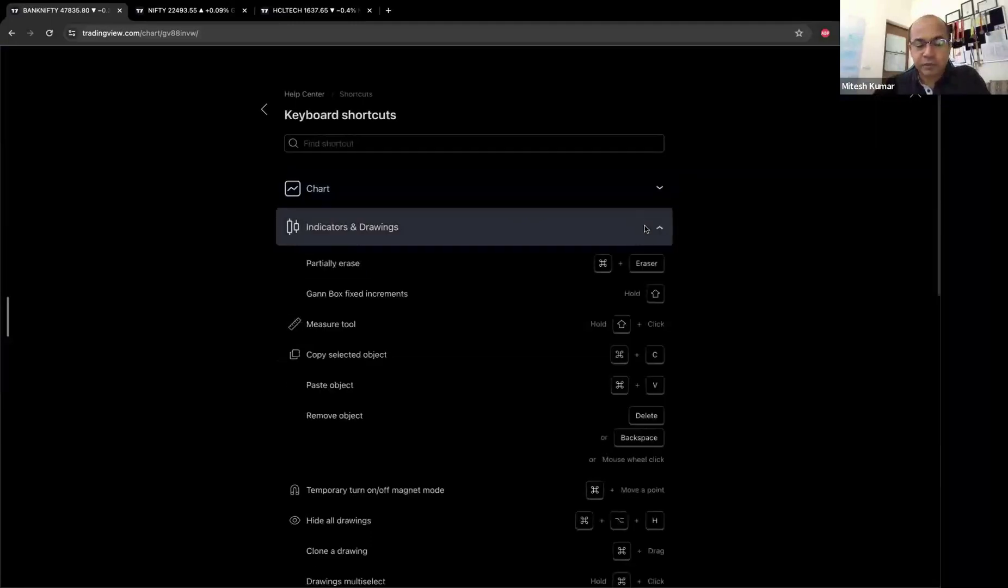
pyautogui.click(644, 227)
pyautogui.click(649, 265)
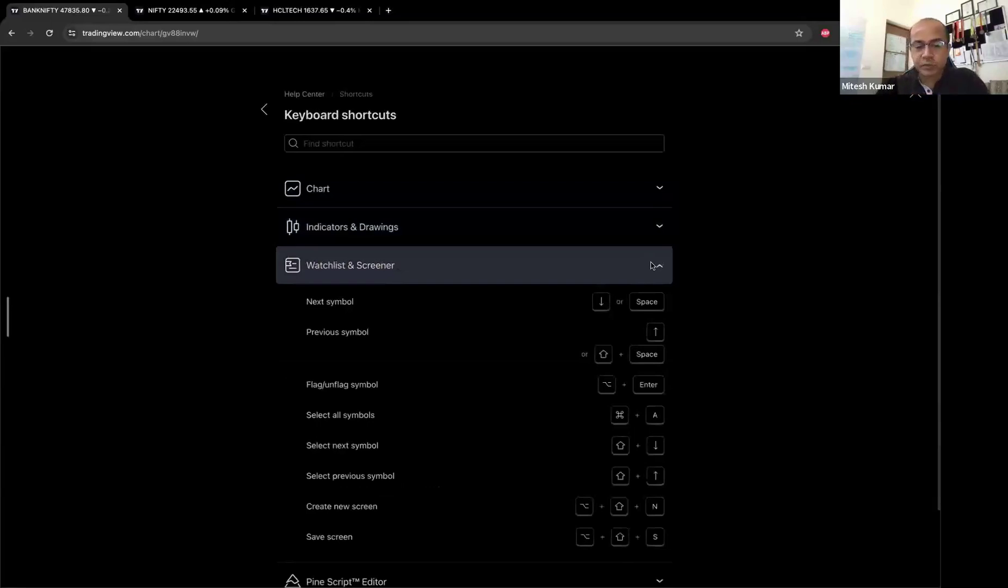
pyautogui.click(650, 265)
pyautogui.click(659, 306)
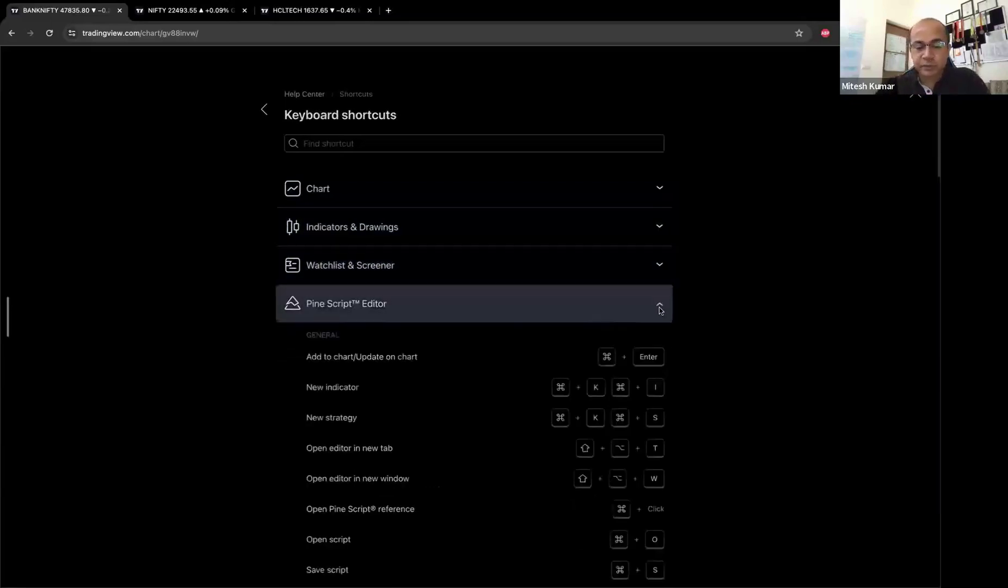
pyautogui.click(659, 309)
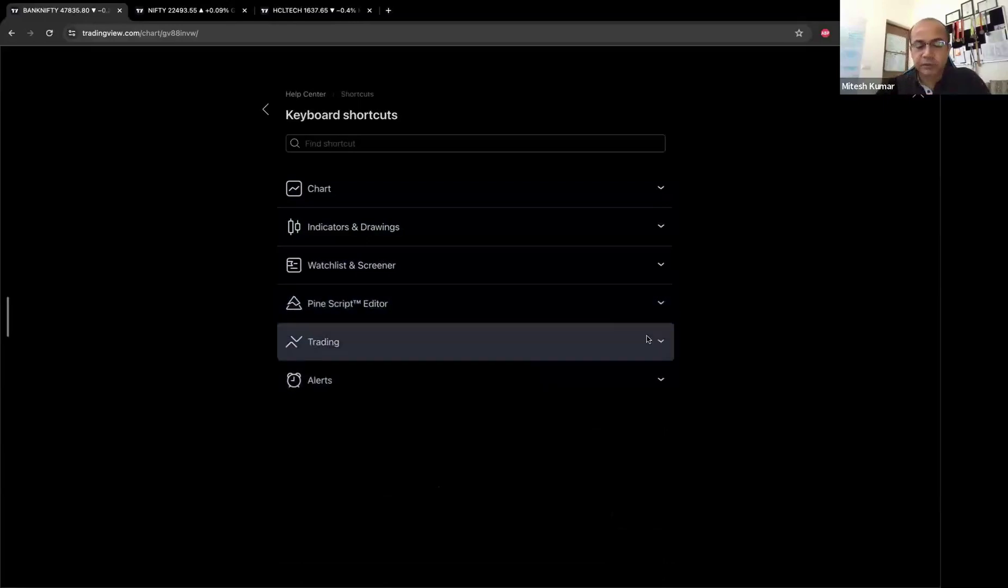
# - Read through the Alerts keyboard shortcuts and return to the Nifty Bank Index chart
pyautogui.click(666, 378)
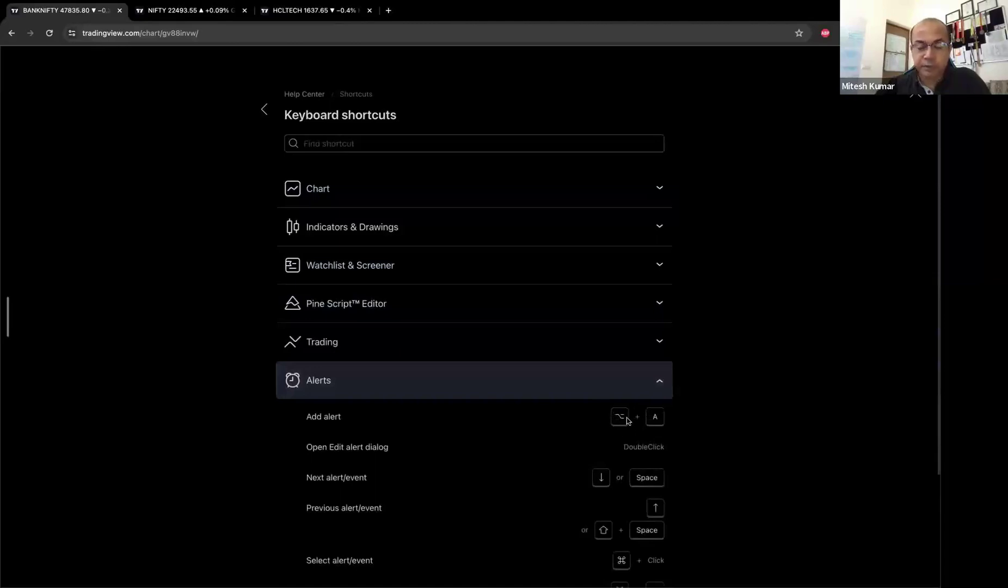
pyautogui.scroll(-3, 627, 419)
pyautogui.scroll(-1, 626, 418)
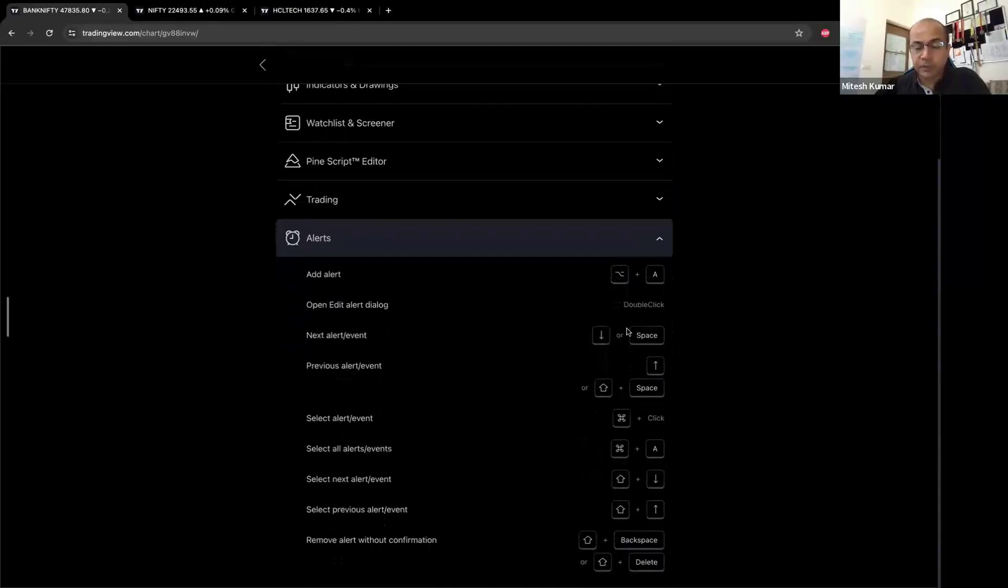
pyautogui.scroll(4, 627, 331)
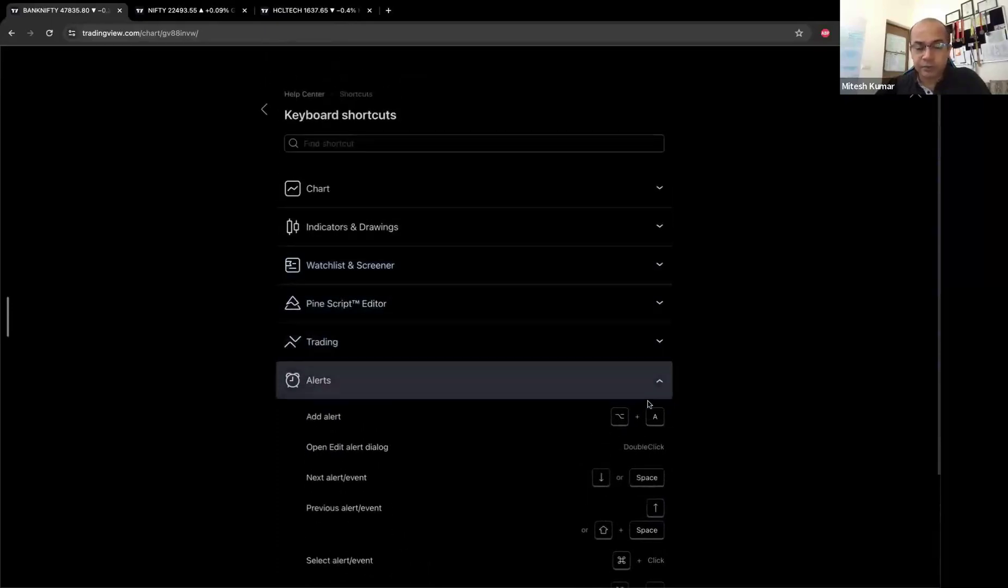
pyautogui.click(659, 387)
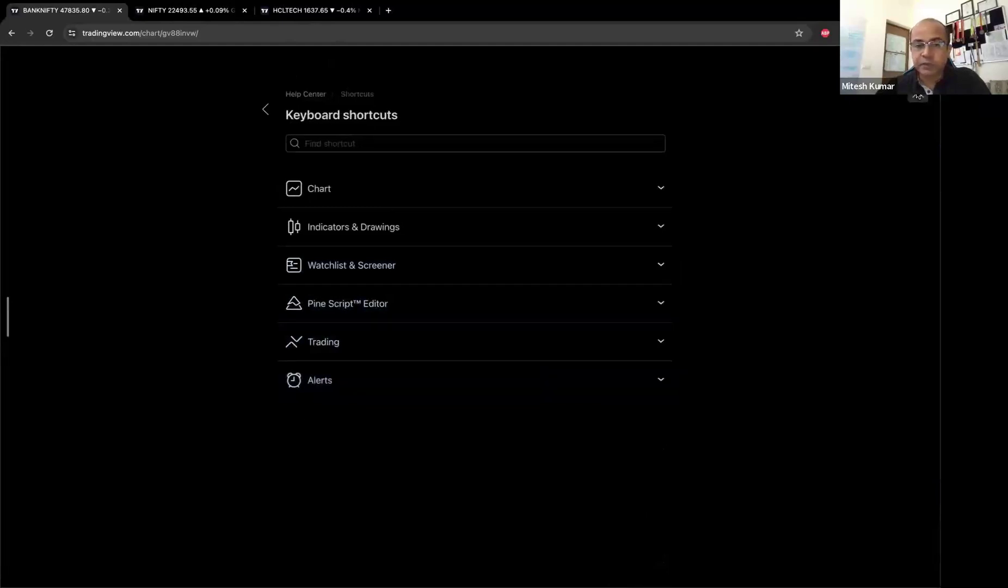
pyautogui.press('Escape')
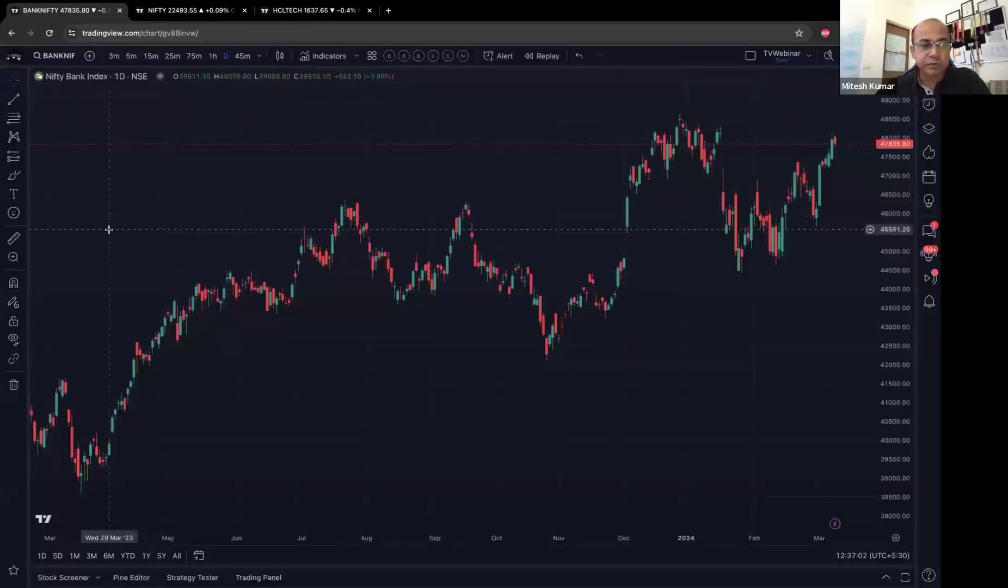
# - Leave the Nifty Bank Index chart without saving and go to the TradingView home page
pyautogui.click(10, 60)
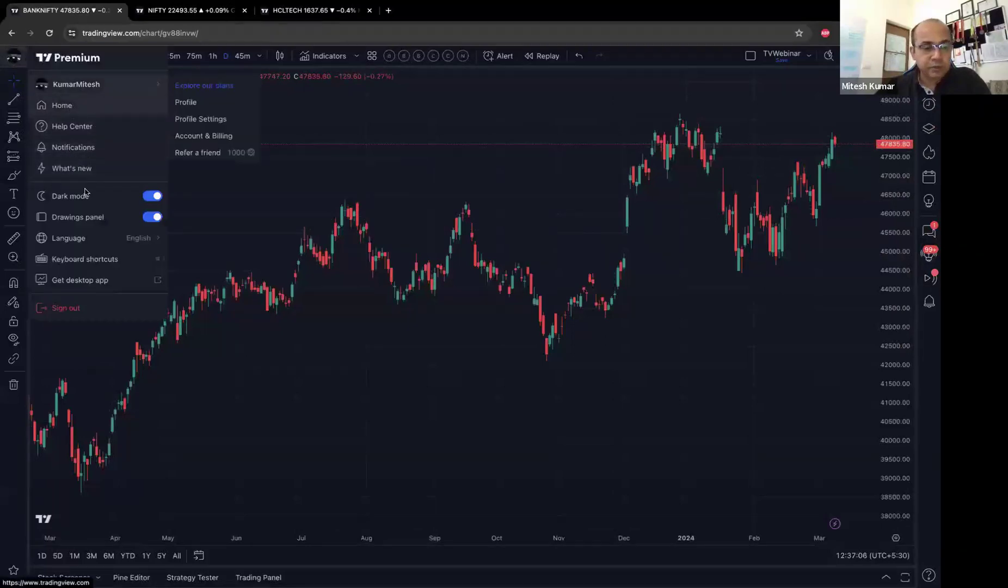
pyautogui.click(196, 212)
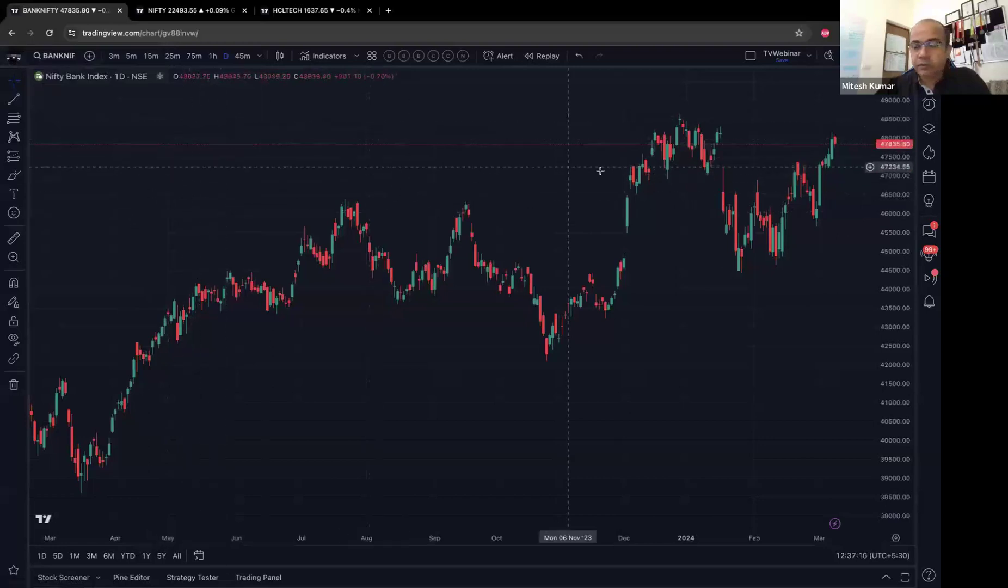
pyautogui.click(15, 63)
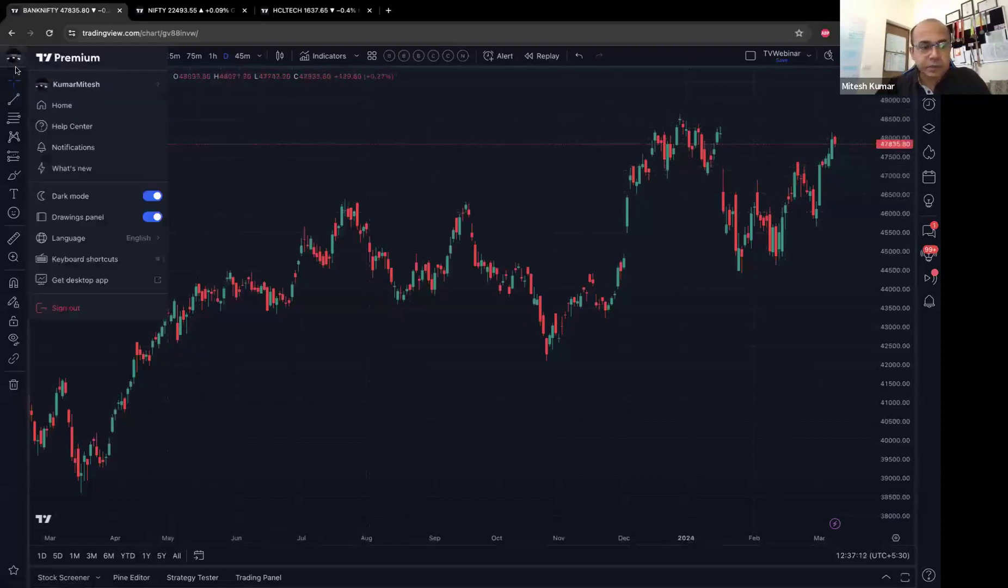
pyautogui.click(74, 108)
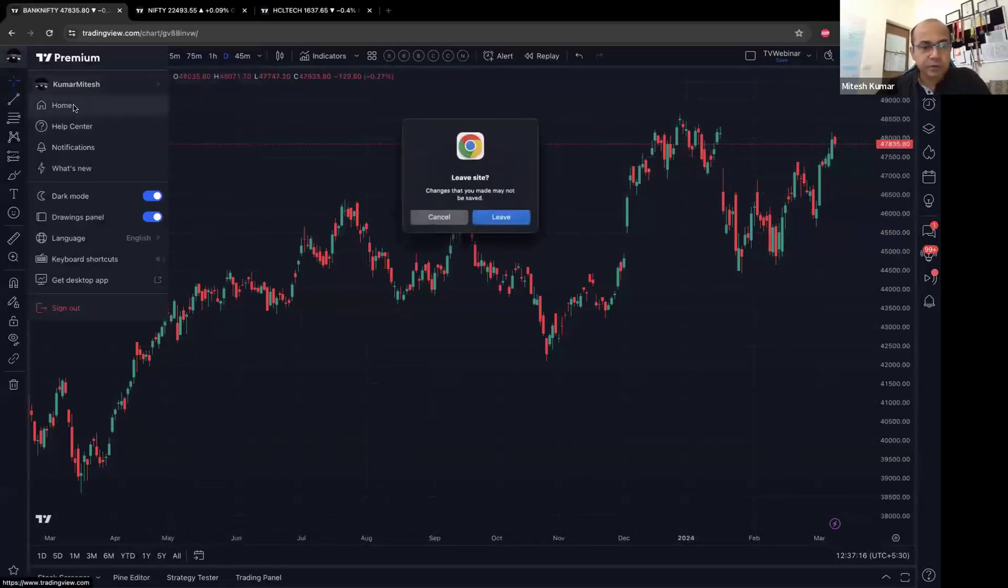
pyautogui.click(489, 223)
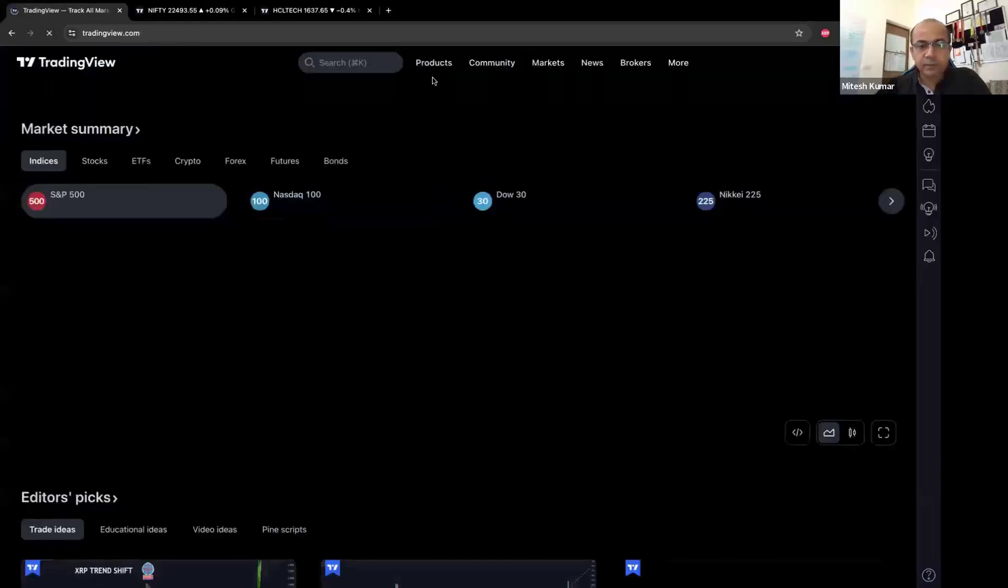
# - Look through the site's Products, Community and Markets offerings from the home page
pyautogui.moveTo(431, 68)
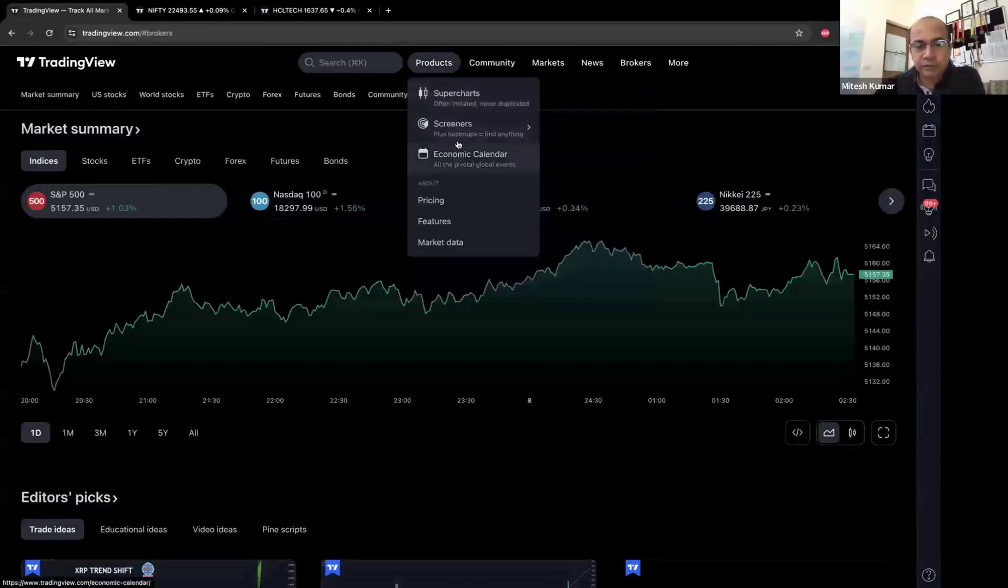
pyautogui.moveTo(487, 66)
pyautogui.moveTo(452, 141)
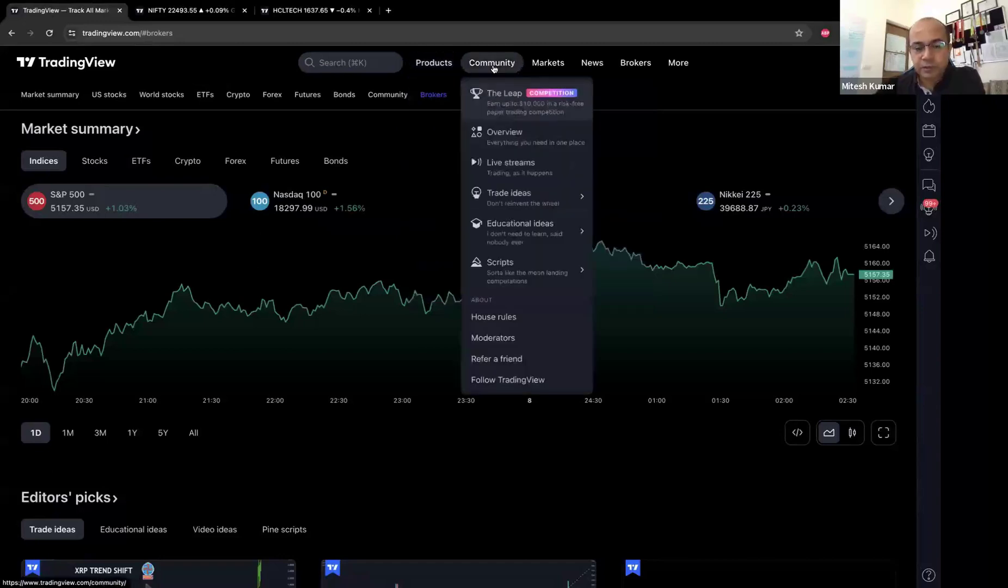
pyautogui.moveTo(542, 68)
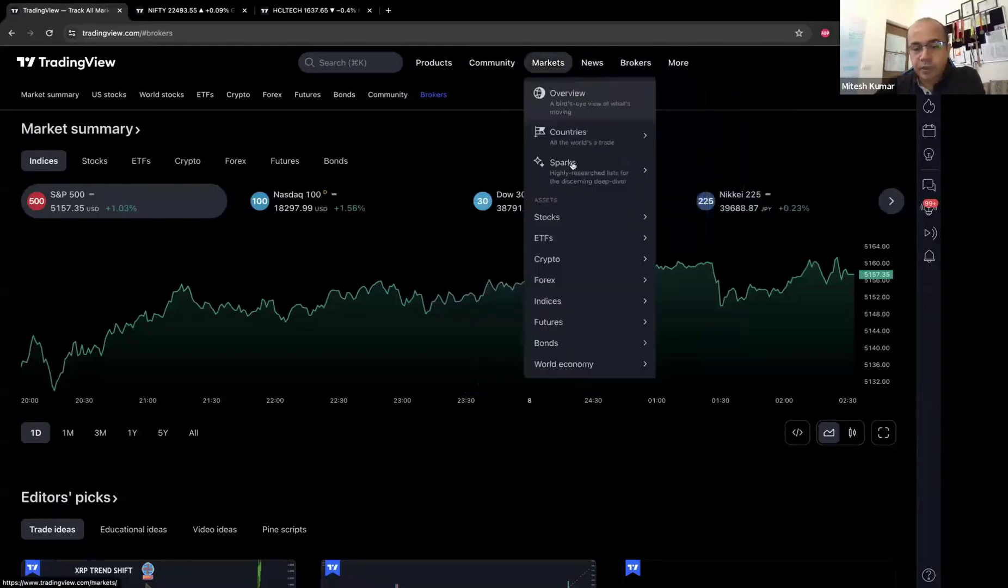
# - Open the Markets overview page and look over its Indices section
pyautogui.moveTo(578, 170)
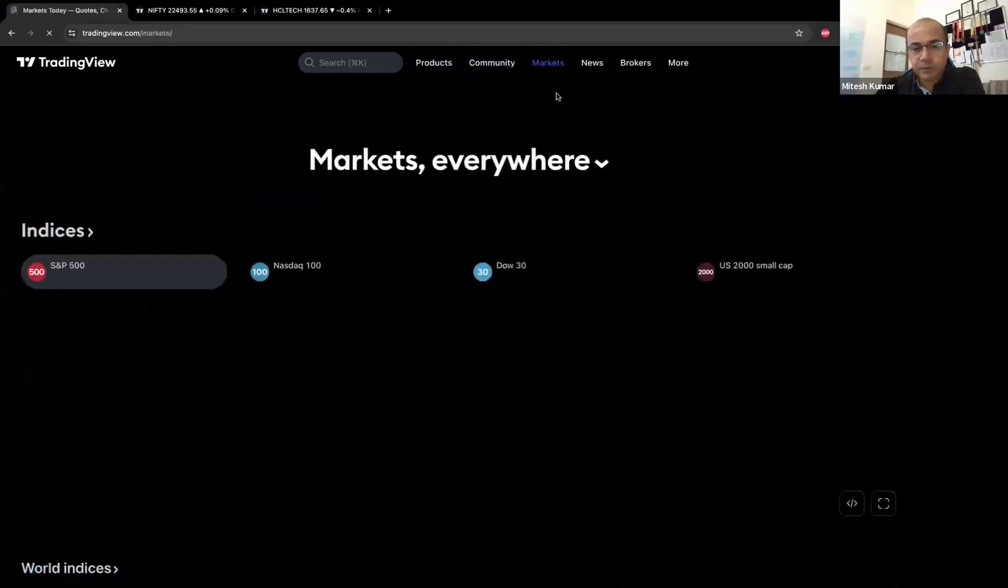
pyautogui.scroll(-8, 506, 183)
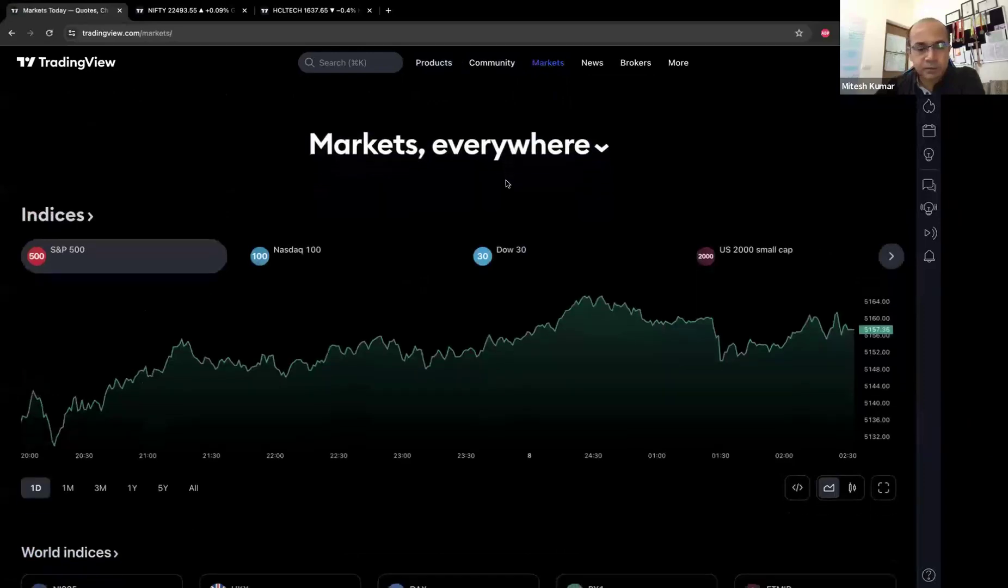
pyautogui.scroll(8, 505, 184)
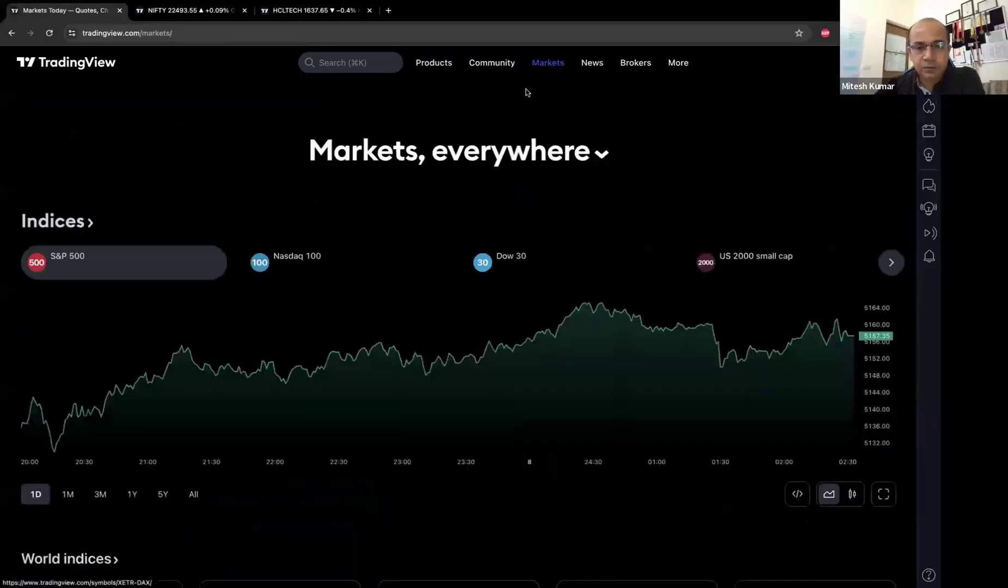
# - Review the Countries, Sparks and asset categories offered under Markets, then close the list
pyautogui.moveTo(587, 138)
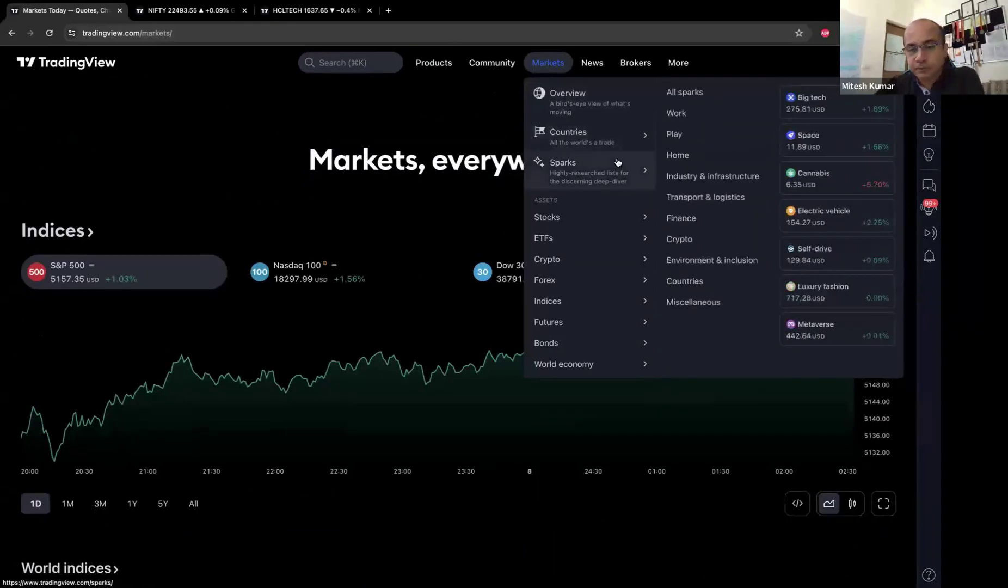
pyautogui.moveTo(602, 222)
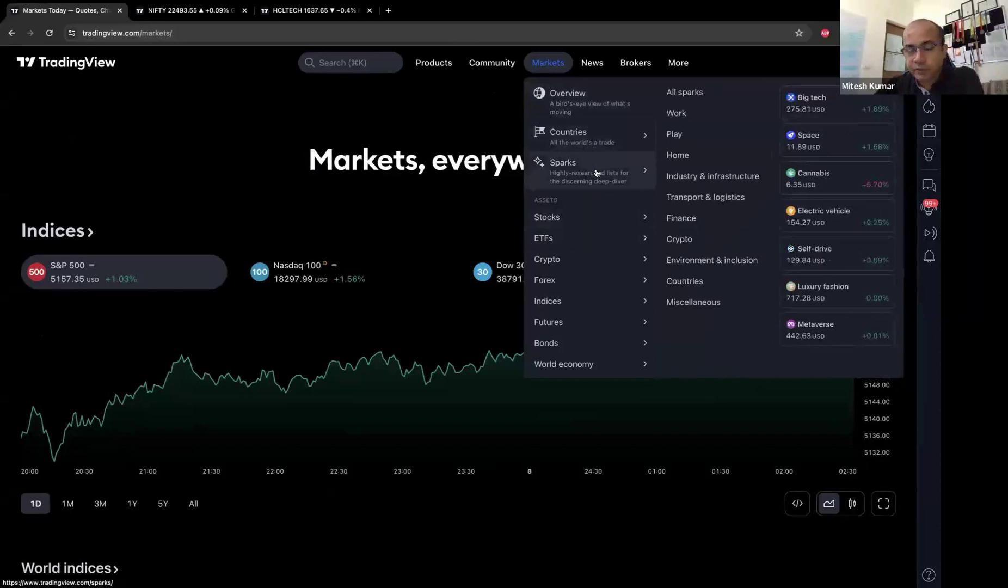
pyautogui.click(418, 159)
pyautogui.press('Escape')
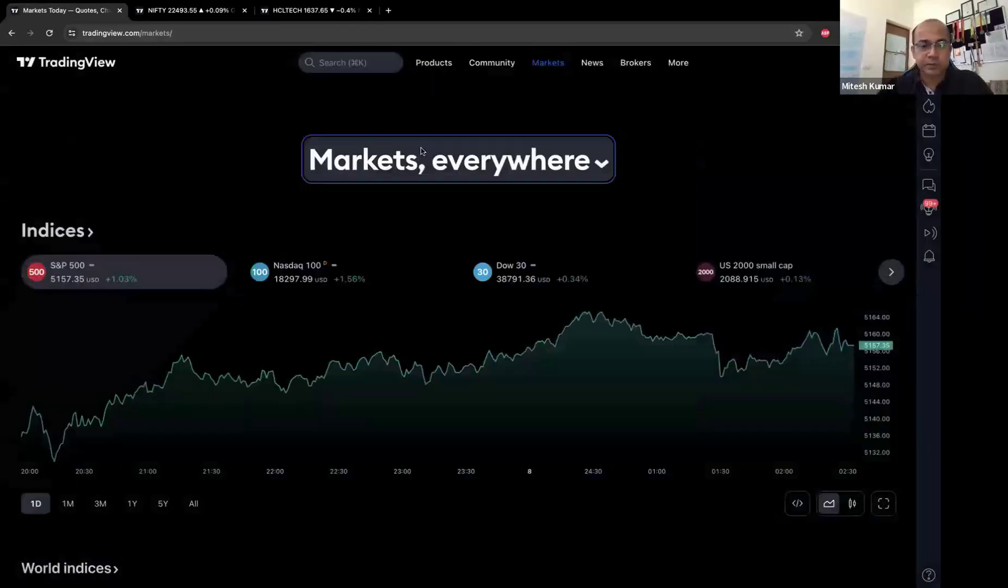
pyautogui.click(369, 66)
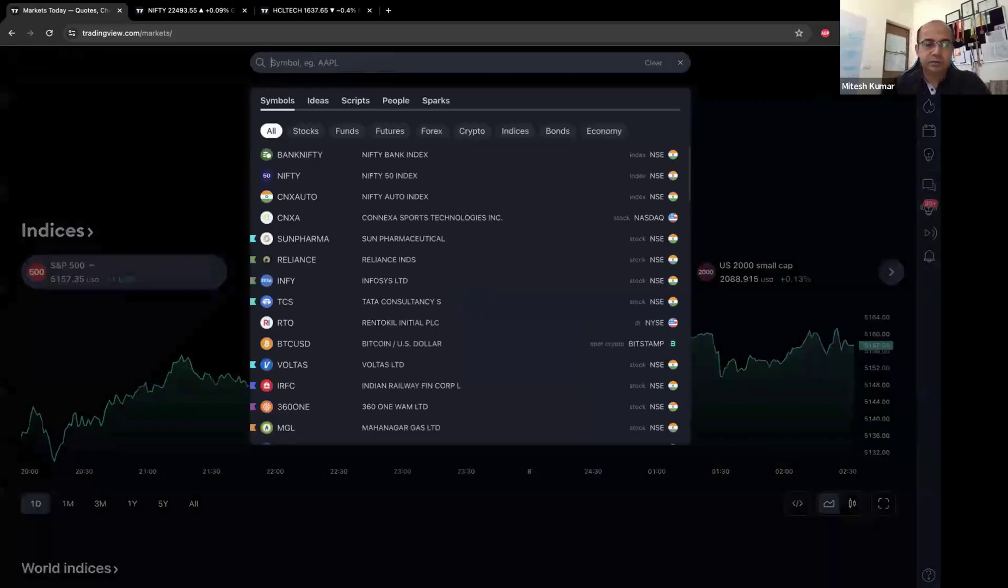
pyautogui.write('heat map')
pyautogui.press('Escape')
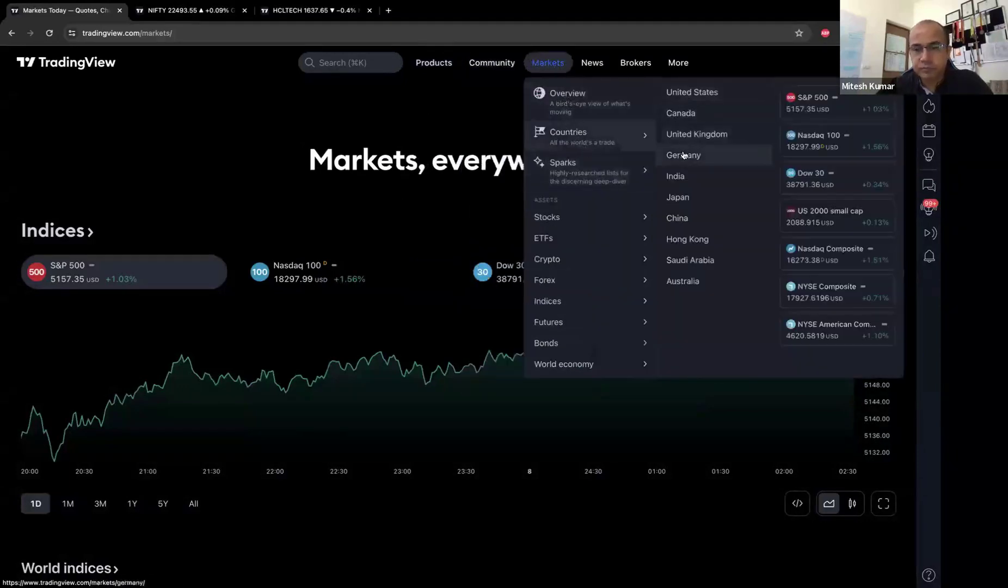
# - Open the India markets page and look through its indices, stocks, ETFs, forex, futures and bond yields sections
pyautogui.click(676, 176)
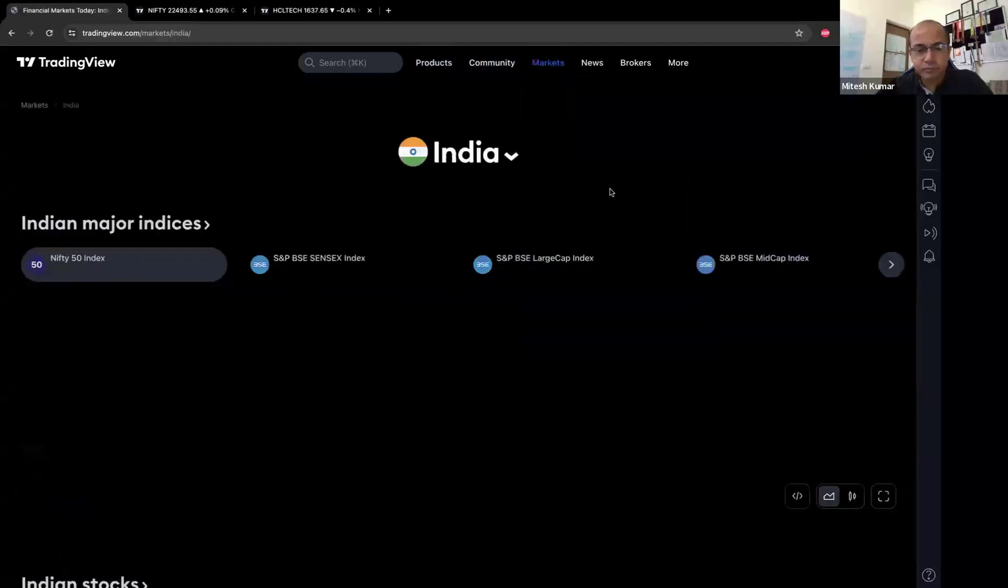
pyautogui.scroll(-8, 600, 140)
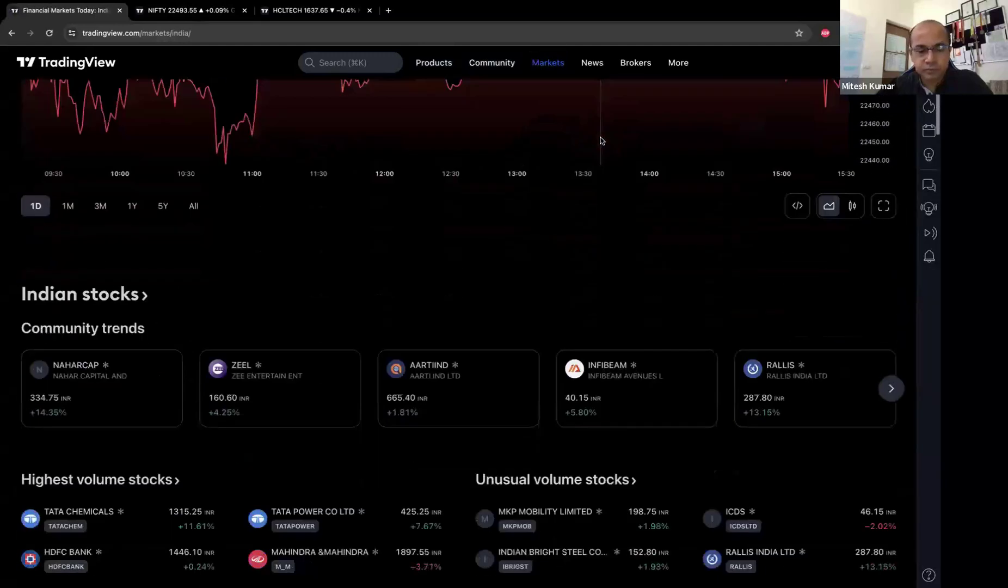
pyautogui.scroll(-5, 600, 141)
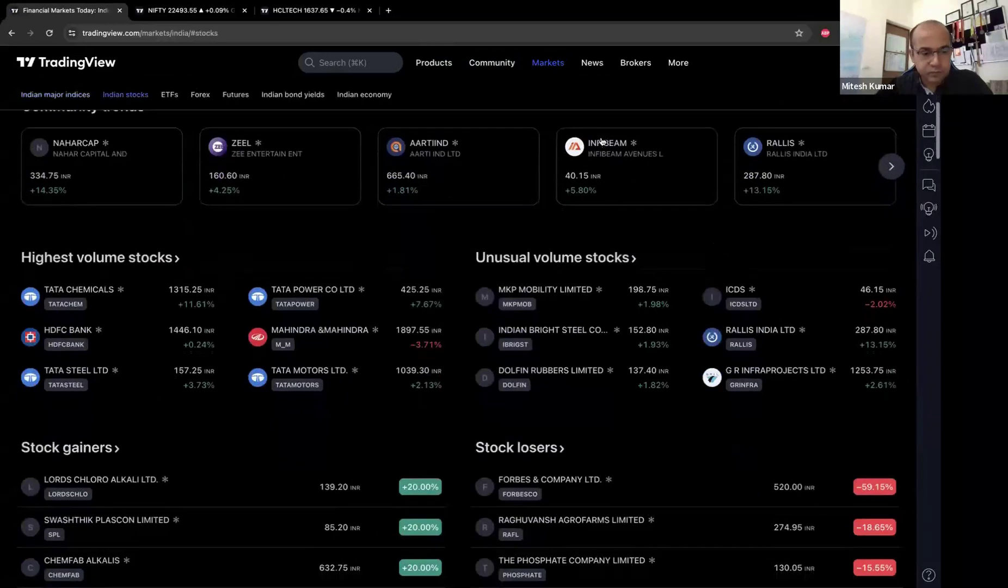
pyautogui.scroll(-12, 602, 141)
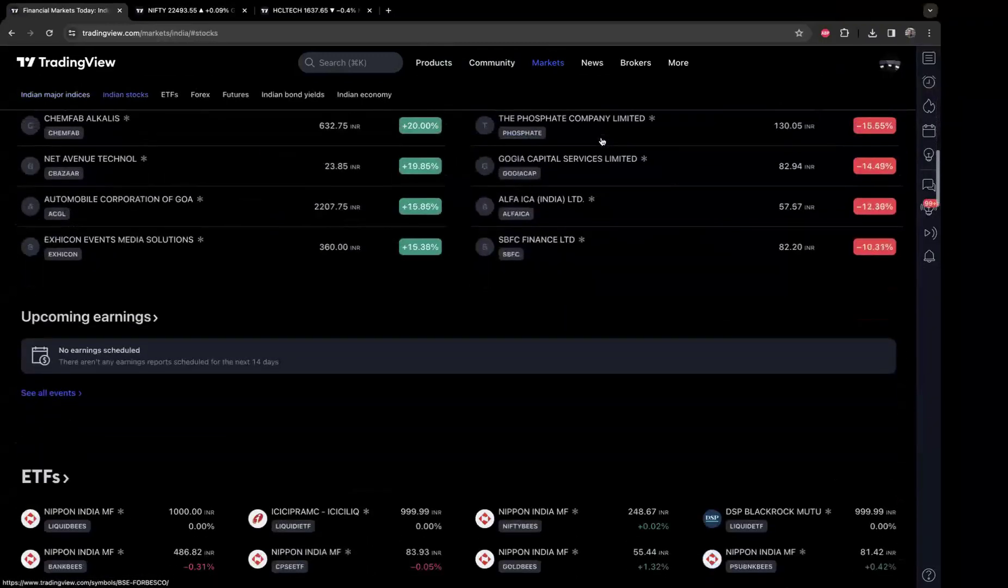
pyautogui.scroll(-11, 600, 141)
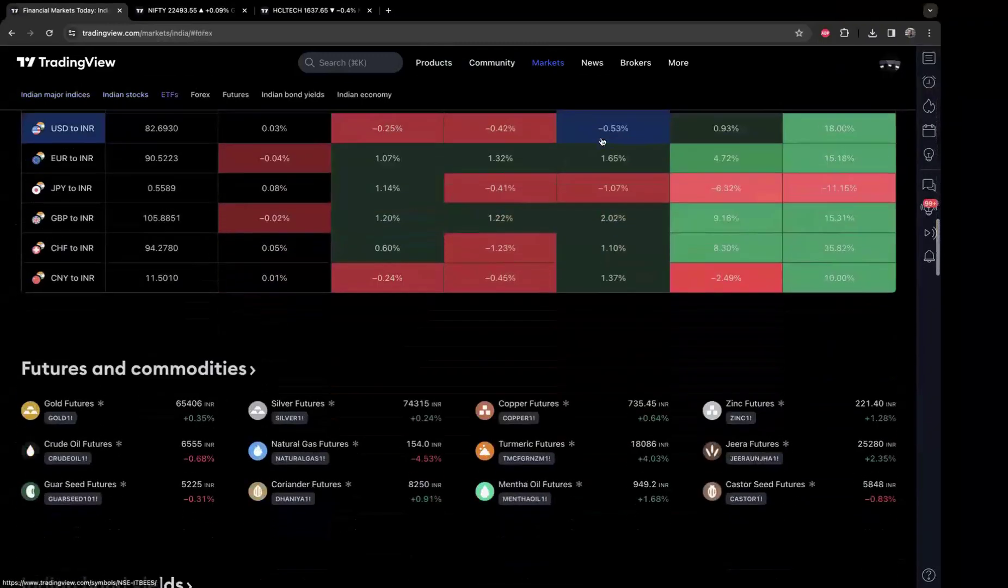
pyautogui.scroll(-5, 600, 140)
pyautogui.scroll(18, 601, 141)
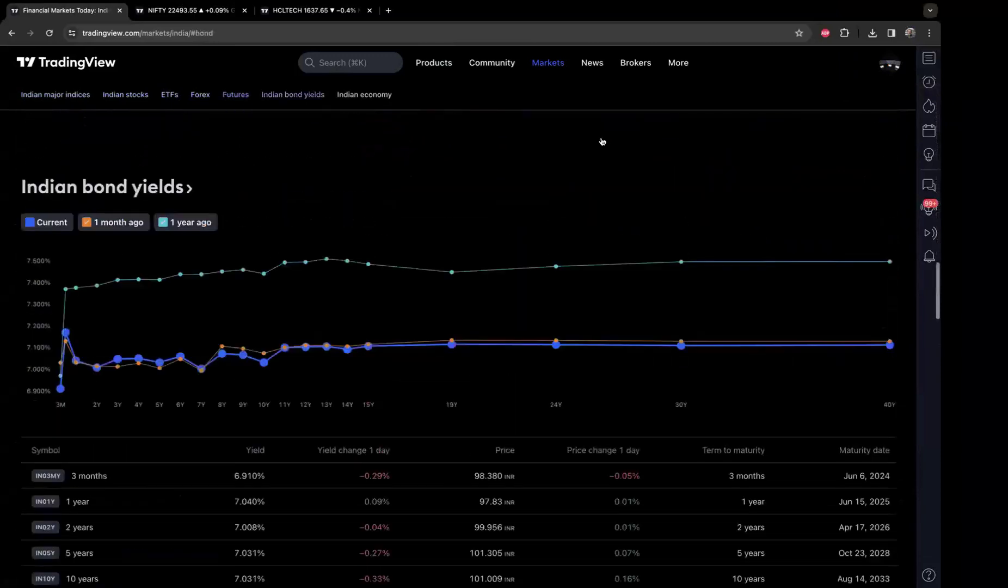
pyautogui.scroll(15, 600, 140)
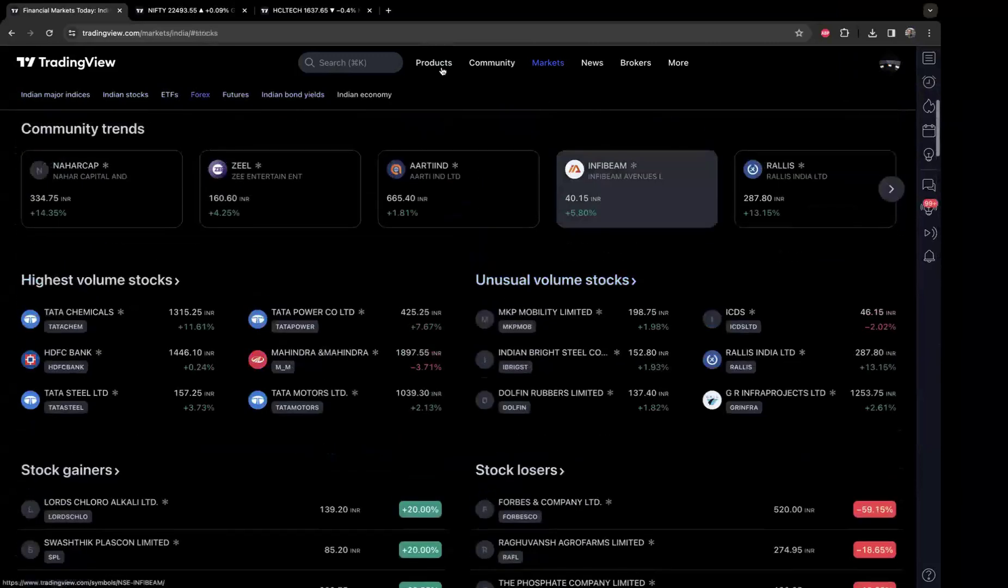
pyautogui.scroll(3, 448, 101)
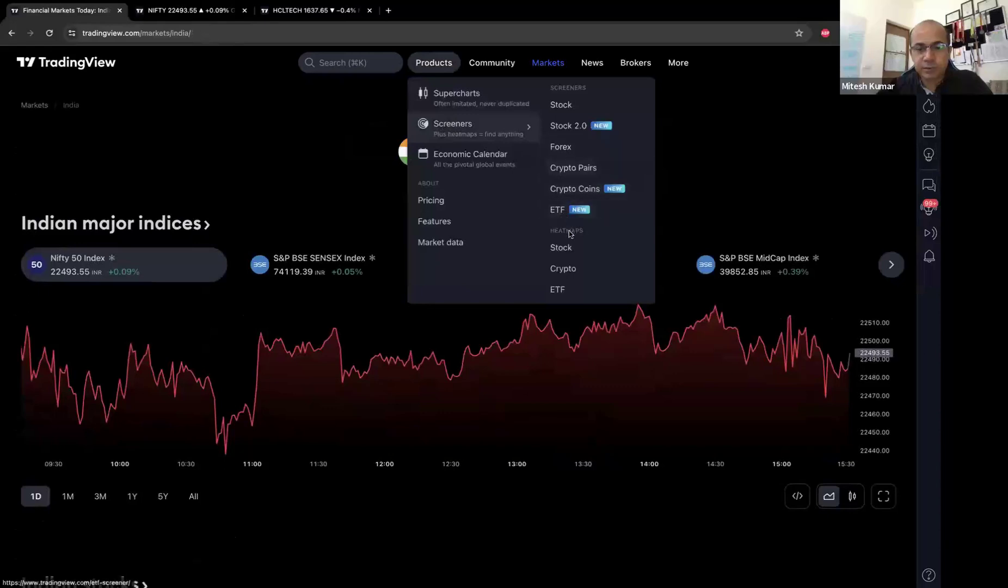
# - Open the stock heatmap with the Nifty 50 Index as its source and examine its stock tiles
pyautogui.click(563, 246)
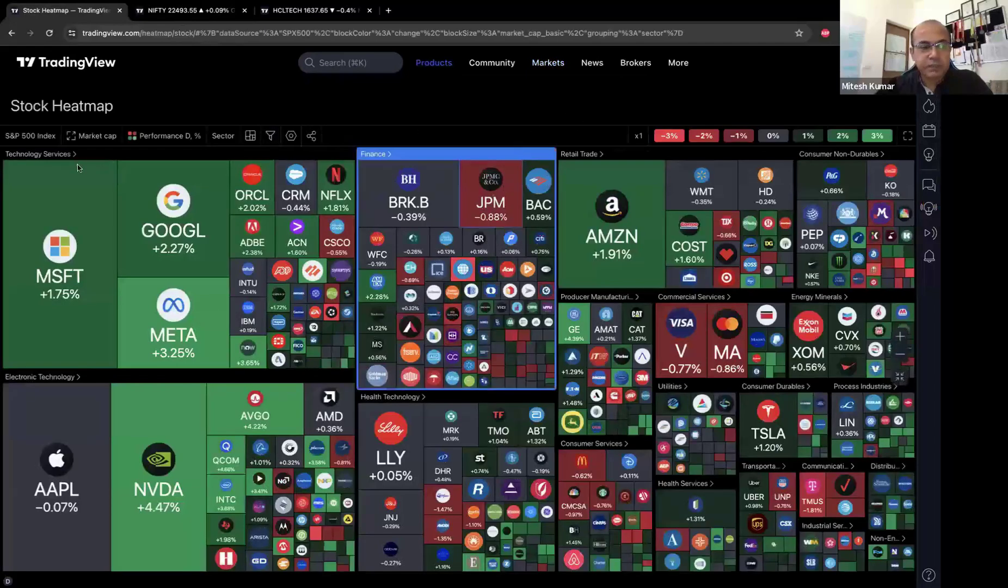
pyautogui.click(31, 136)
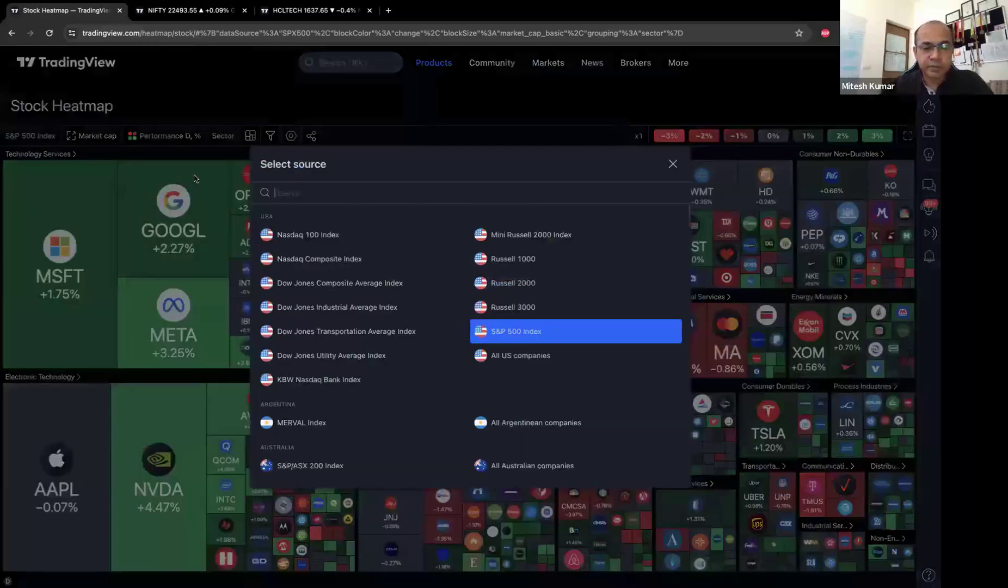
pyautogui.write('nifty')
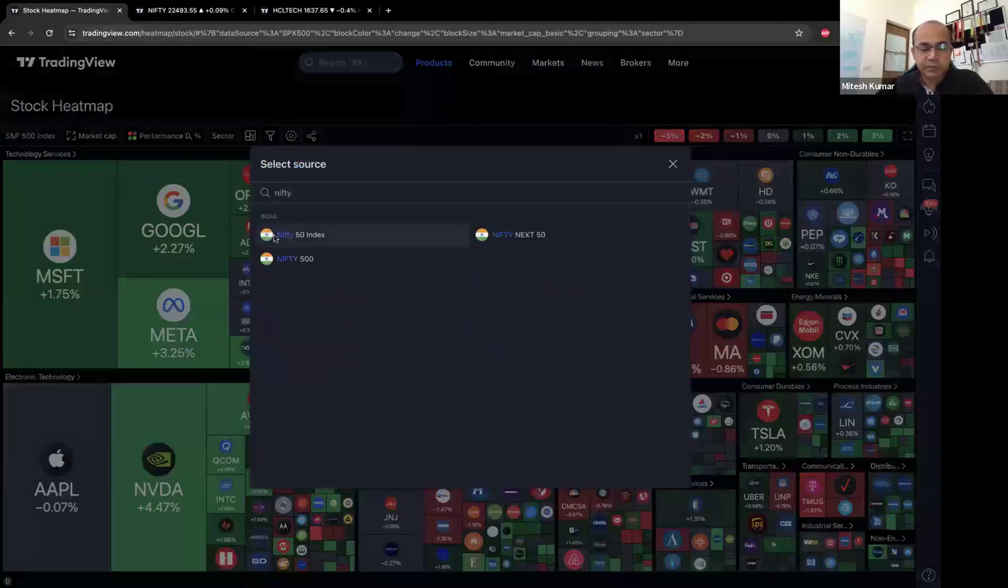
pyautogui.click(289, 234)
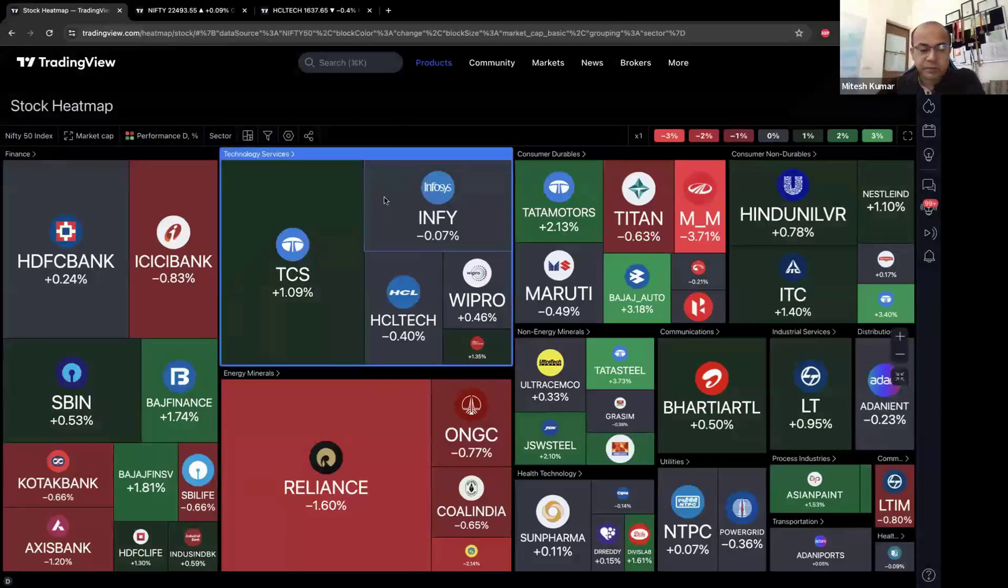
pyautogui.scroll(5, 384, 201)
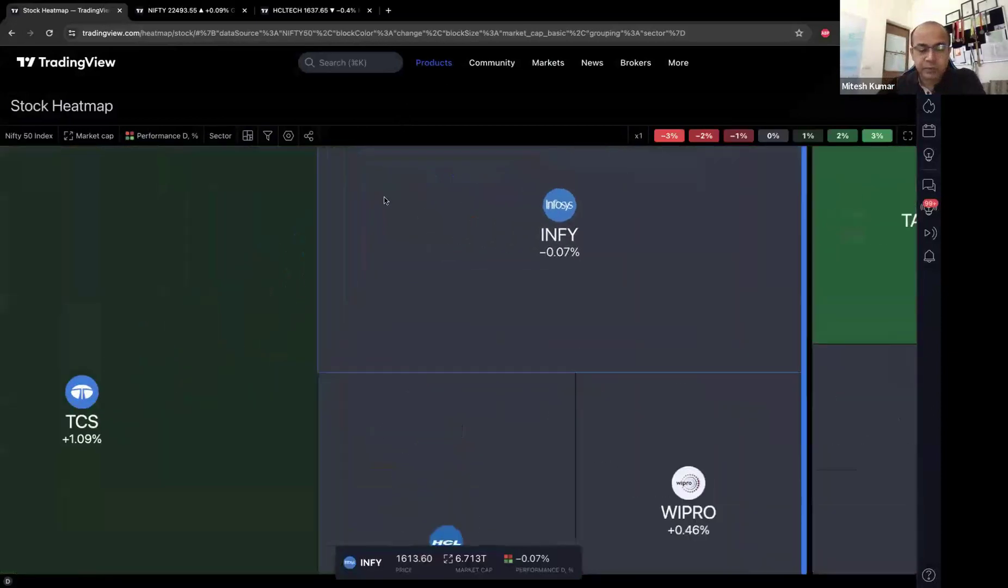
pyautogui.scroll(-2, 383, 198)
pyautogui.scroll(-3, 130, 261)
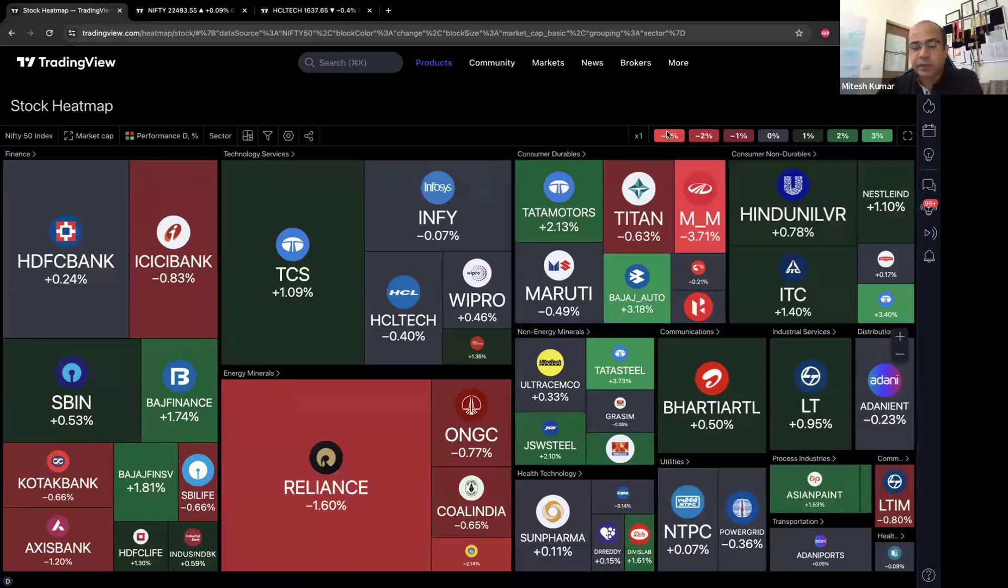
# - Switch the stock heatmap's source to the Nasdaq 100 Index and look over its sectors
pyautogui.click(30, 136)
pyautogui.write('nas')
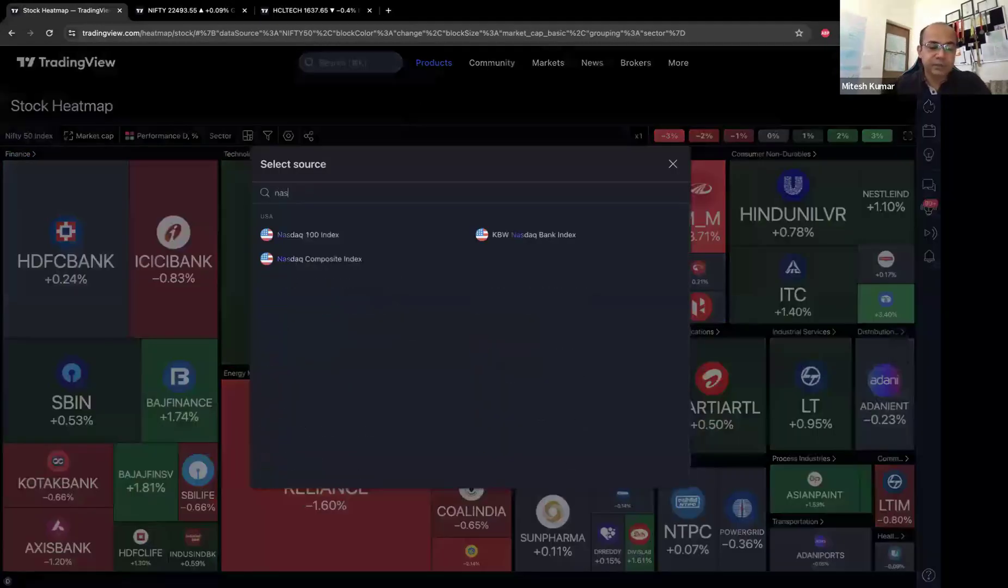
pyautogui.click(289, 233)
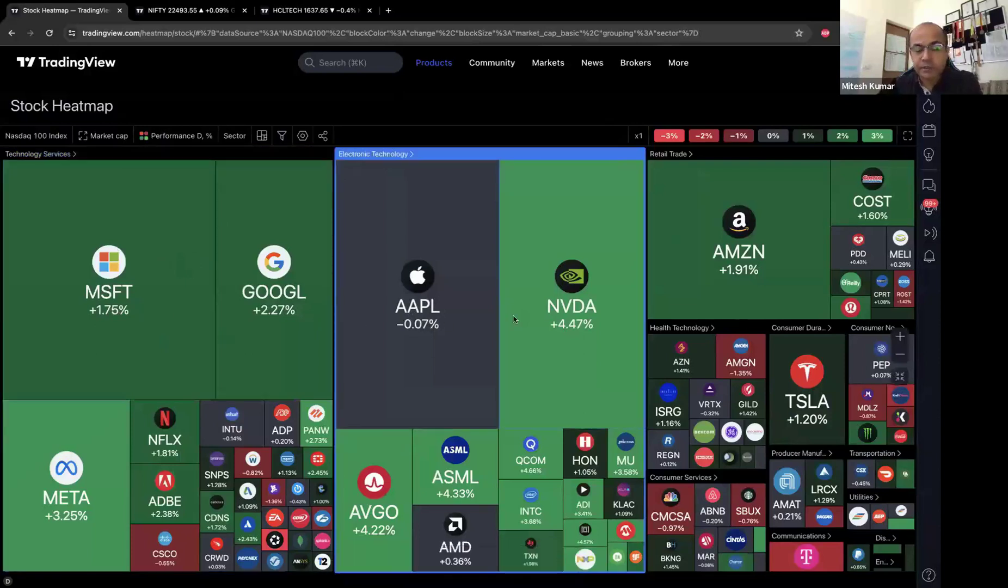
pyautogui.moveTo(561, 322)
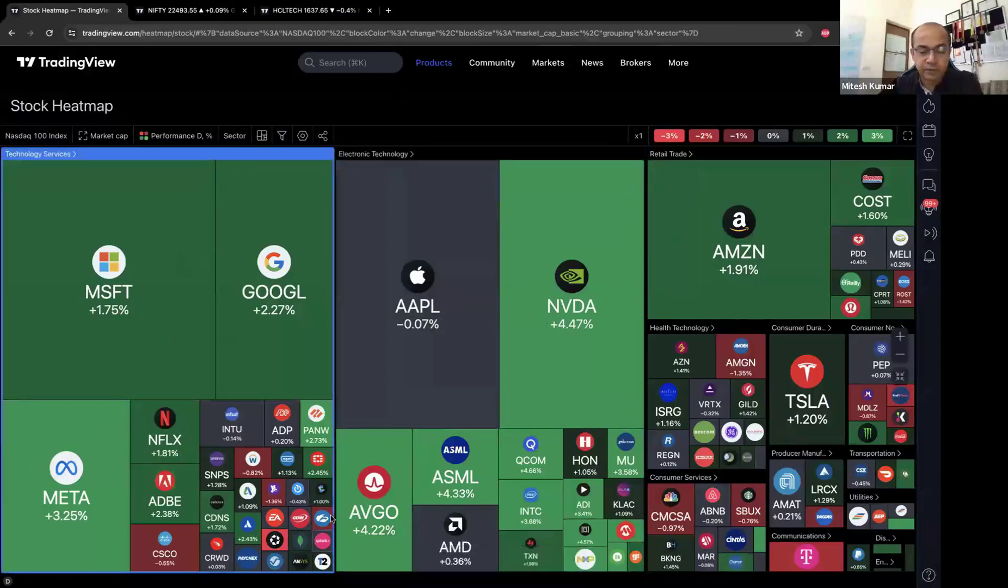
# - Find the Dow indices among the heatmap sources and display the Dow Jones Composite Average Index
pyautogui.click(46, 136)
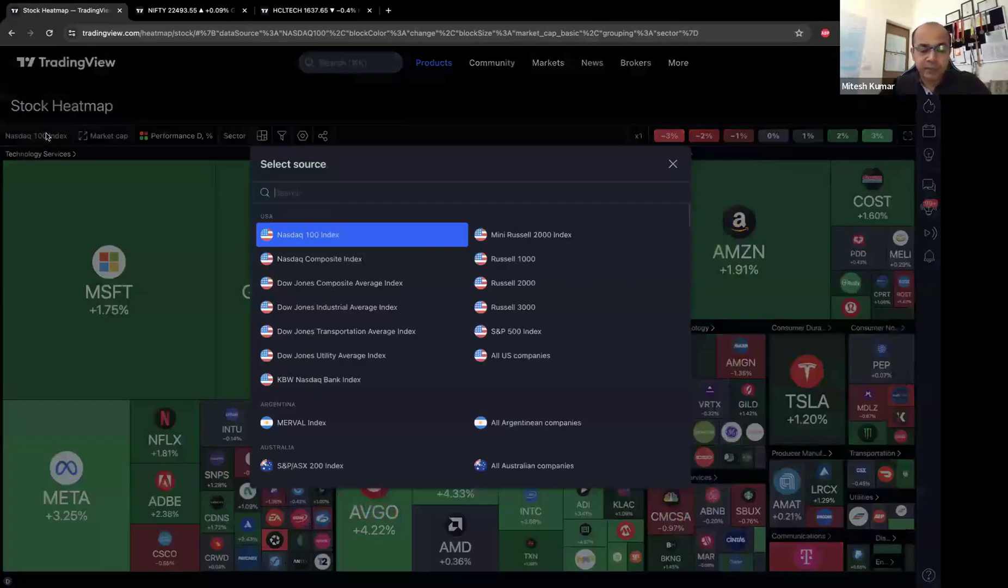
pyautogui.write('n')
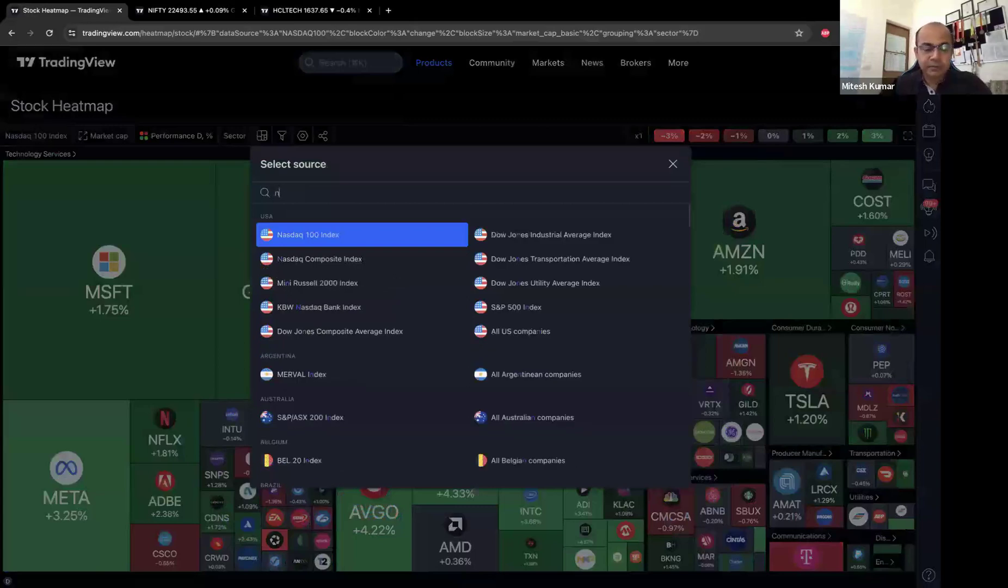
pyautogui.write('i')
pyautogui.press('BackSpace')
pyautogui.press('BackSpace')
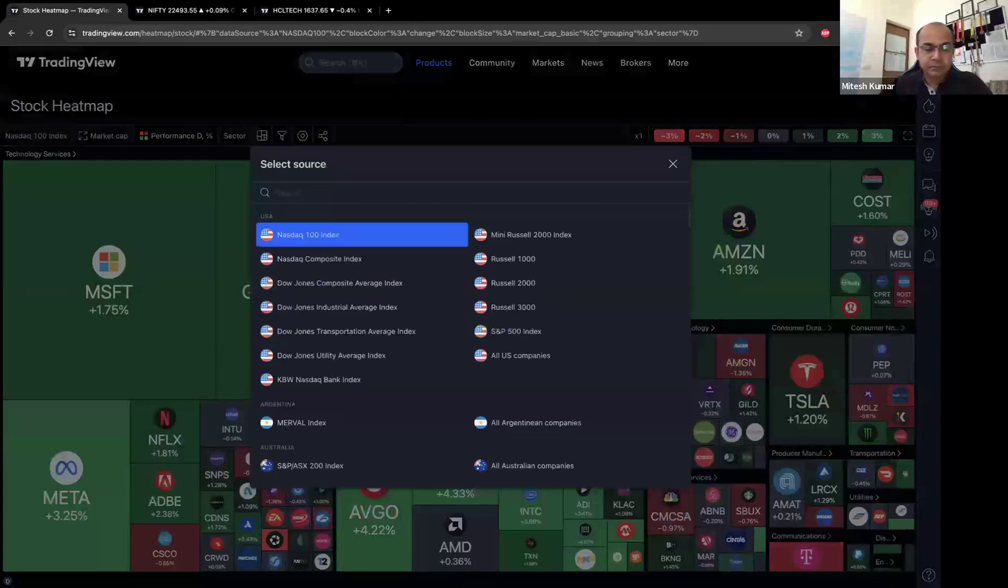
pyautogui.write('dow')
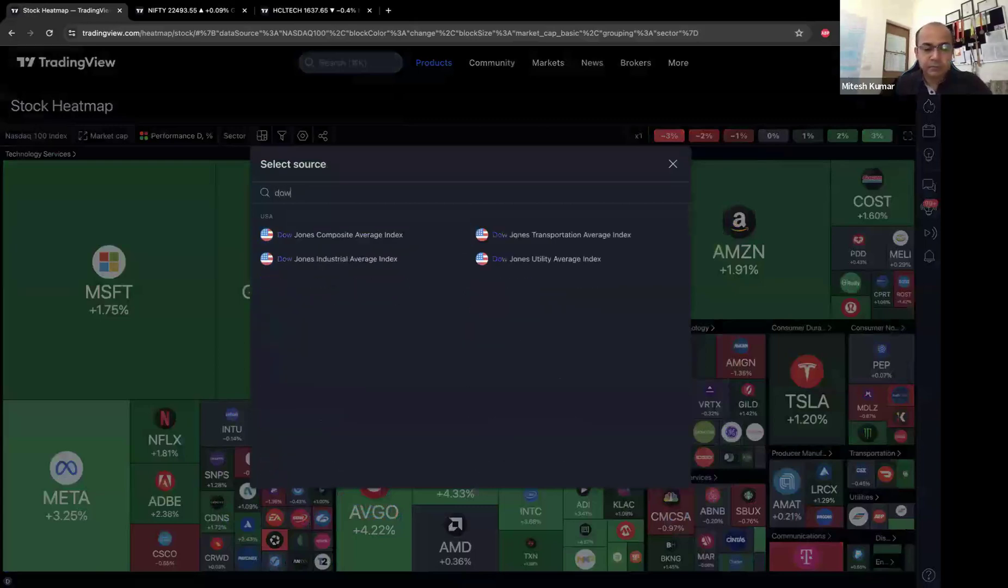
pyautogui.click(306, 247)
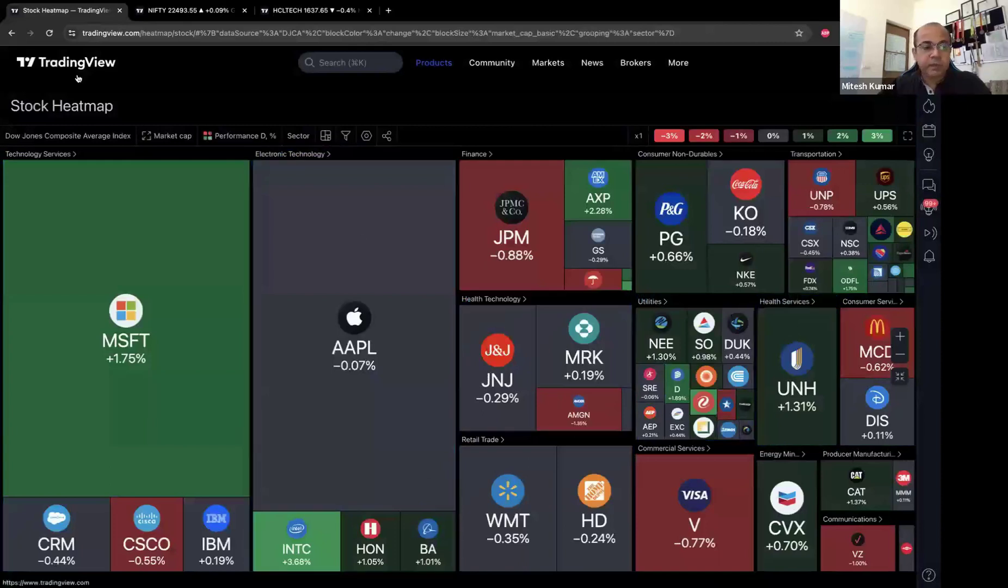
pyautogui.moveTo(504, 64)
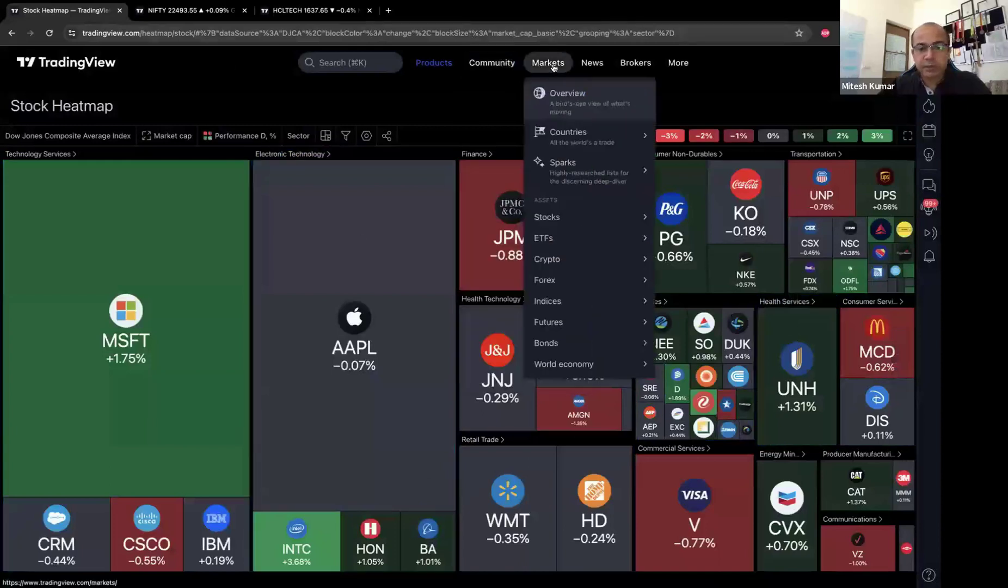
pyautogui.moveTo(592, 67)
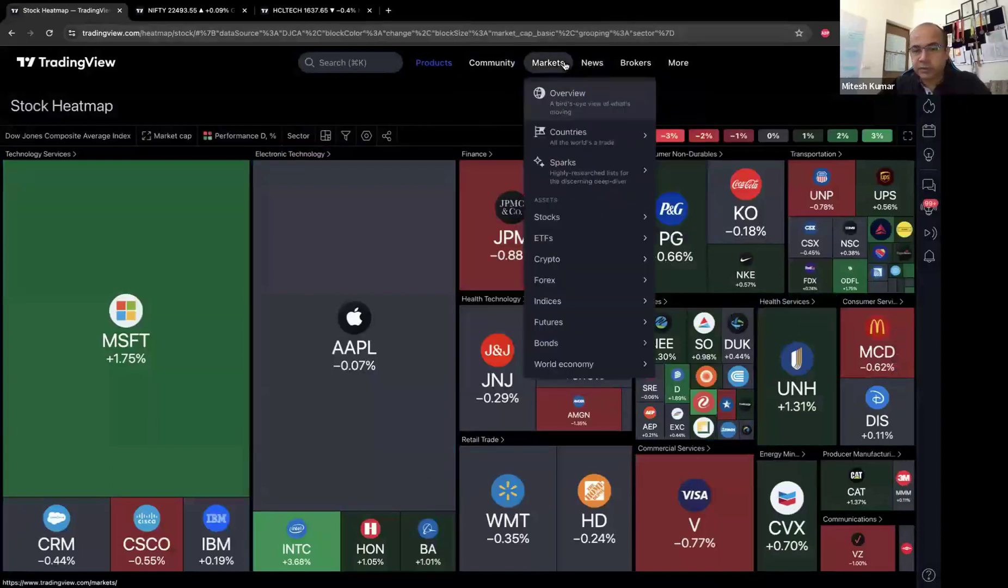
pyautogui.moveTo(556, 163)
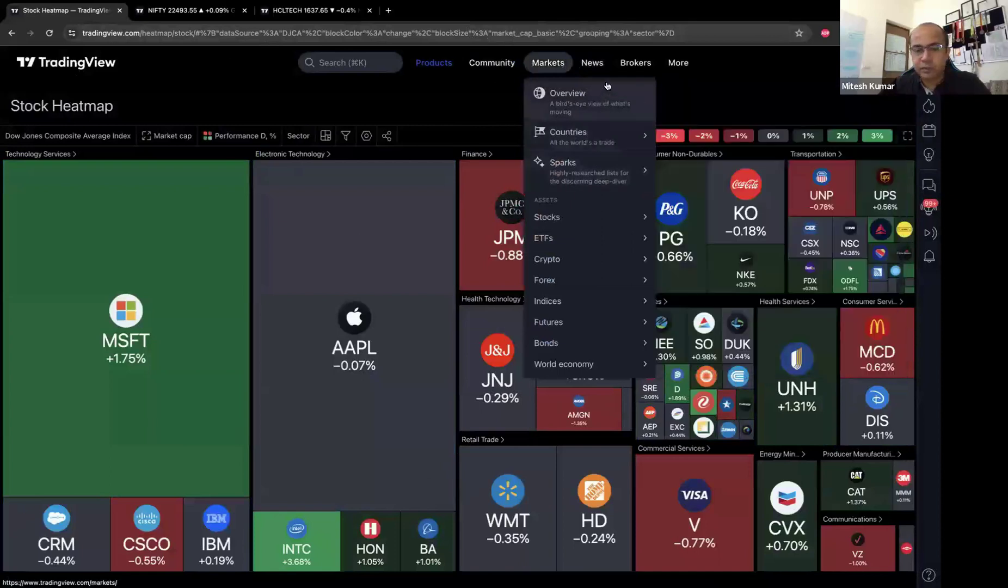
pyautogui.moveTo(637, 75)
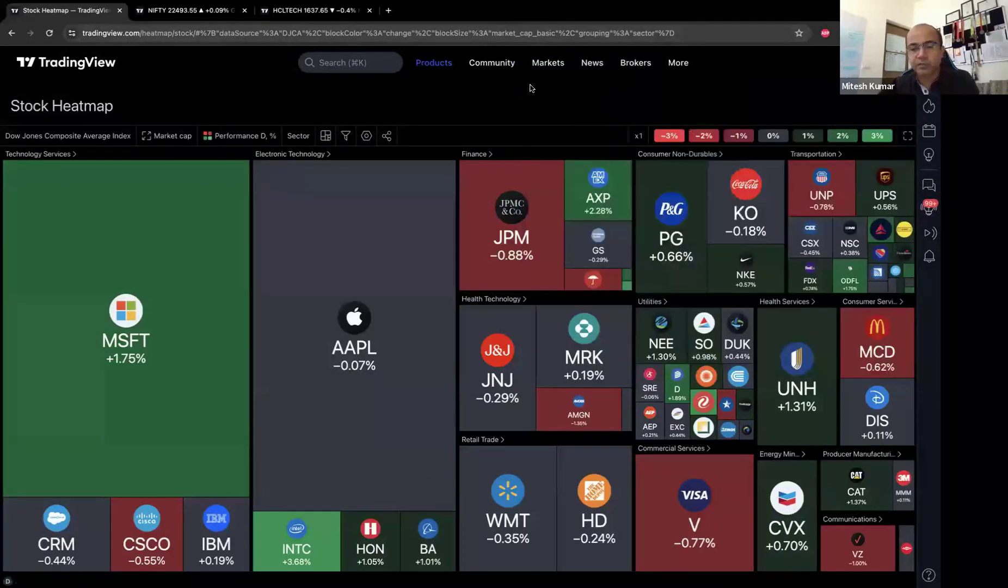
# - Go back from the heatmap to the TradingView home page and open Supercharts with the Nifty 50 Index chart
pyautogui.click(11, 34)
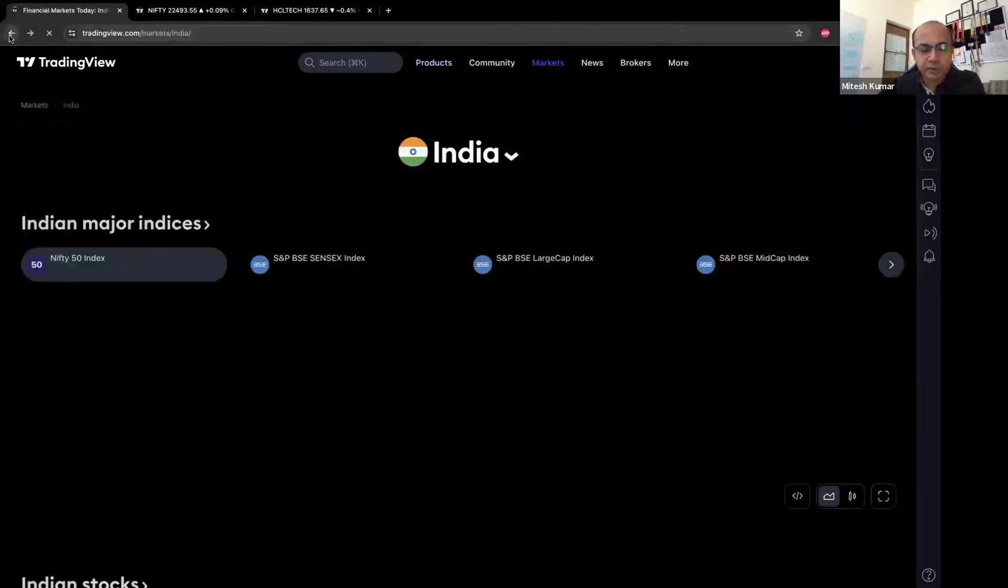
pyautogui.click(10, 34)
pyautogui.click(11, 34)
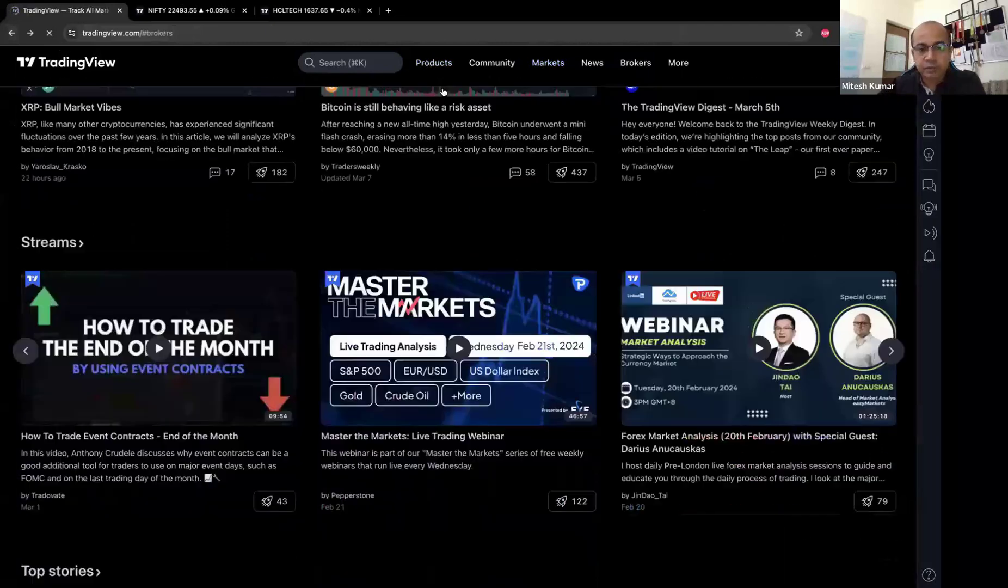
pyautogui.moveTo(436, 64)
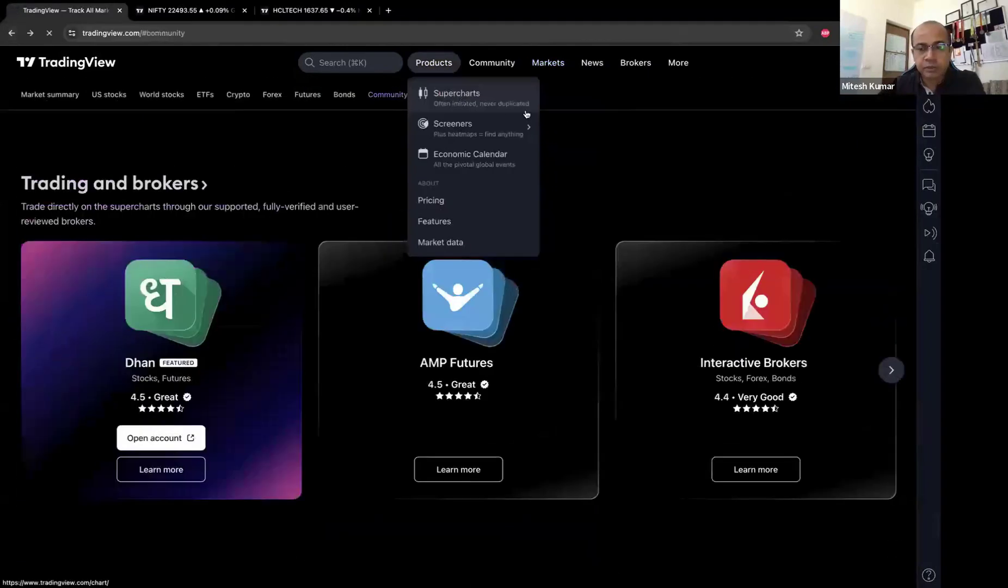
pyautogui.click(535, 113)
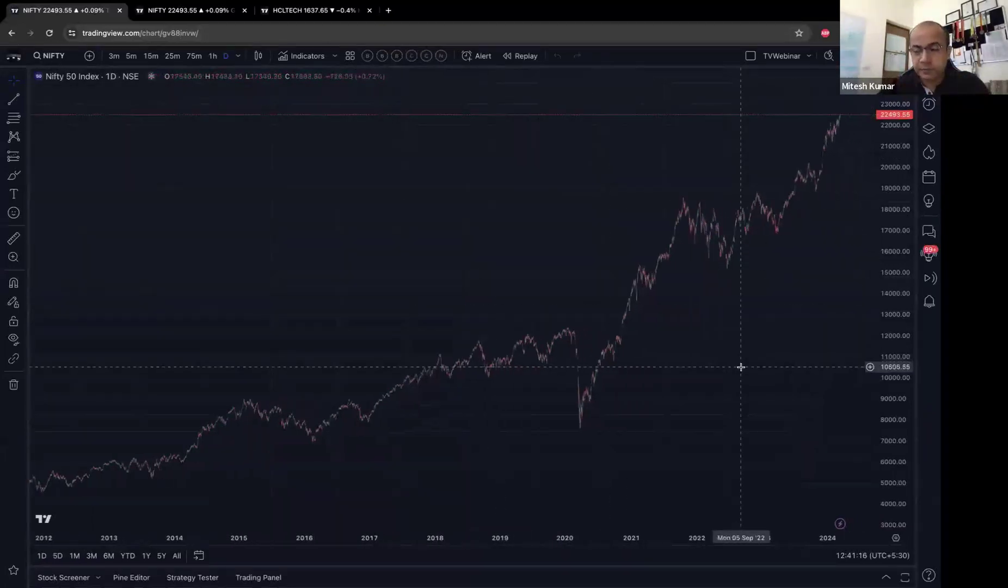
pyautogui.rightClick(890, 348)
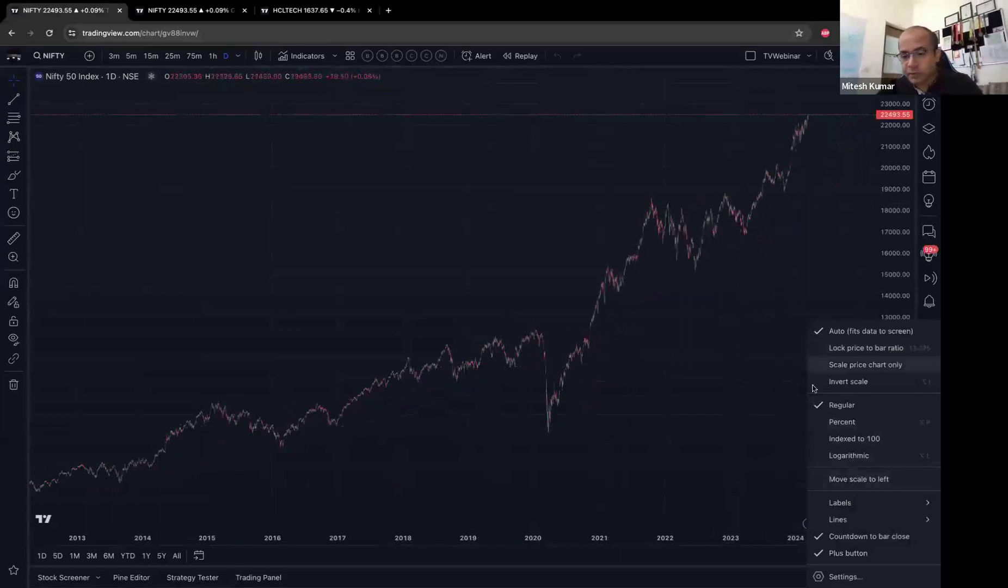
pyautogui.click(717, 367)
pyautogui.scroll(6, 717, 368)
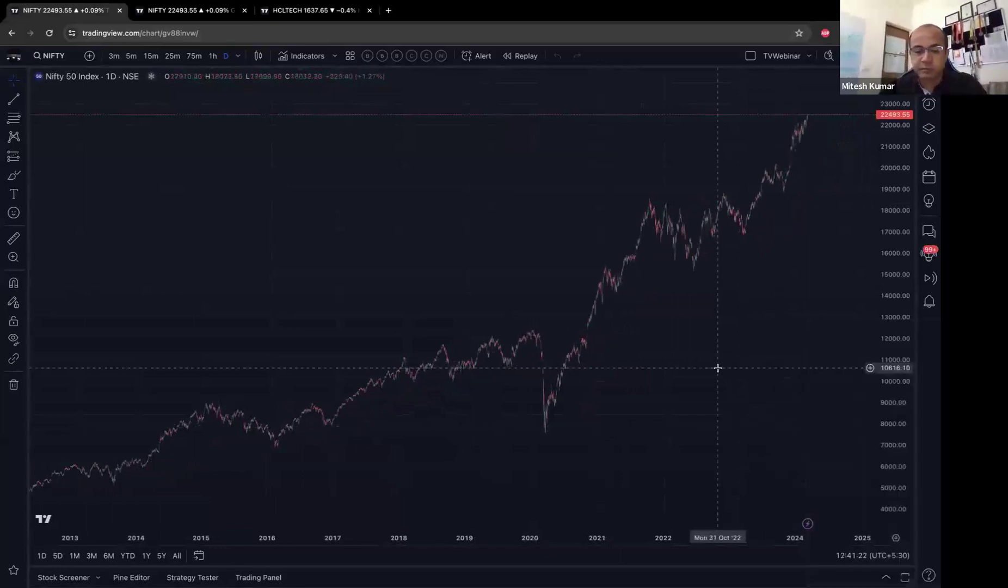
pyautogui.scroll(4, 717, 368)
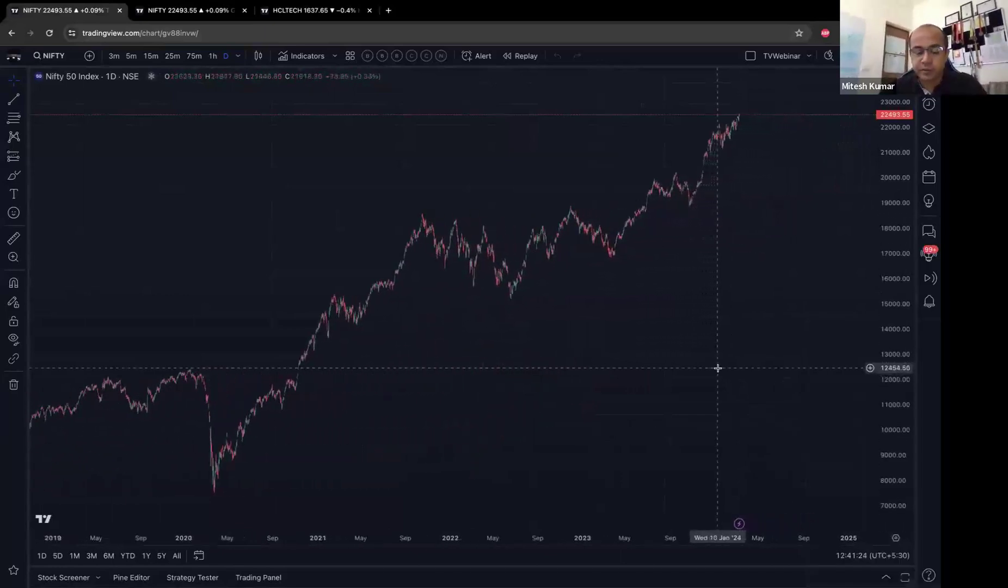
pyautogui.scroll(1, 718, 368)
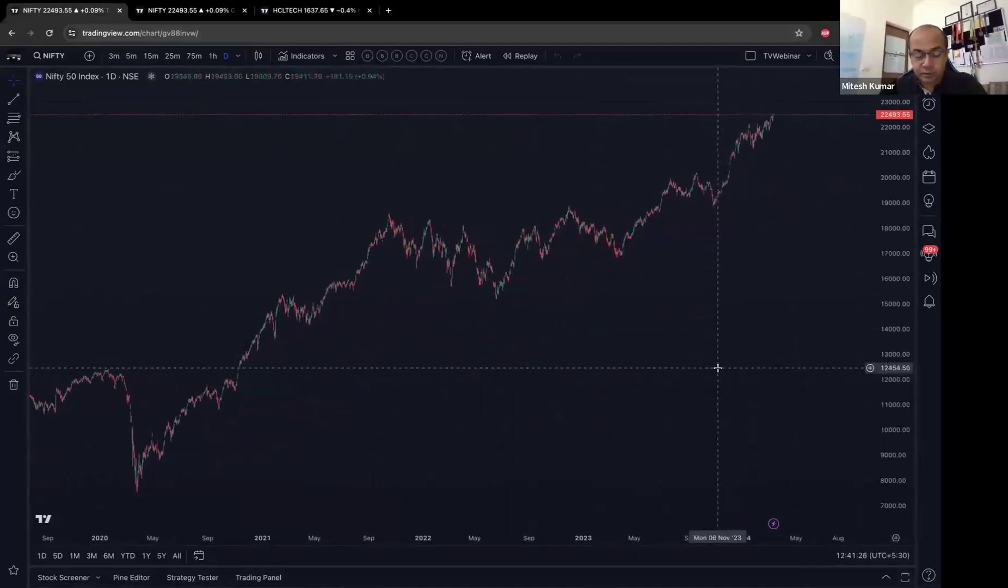
pyautogui.scroll(1, 717, 368)
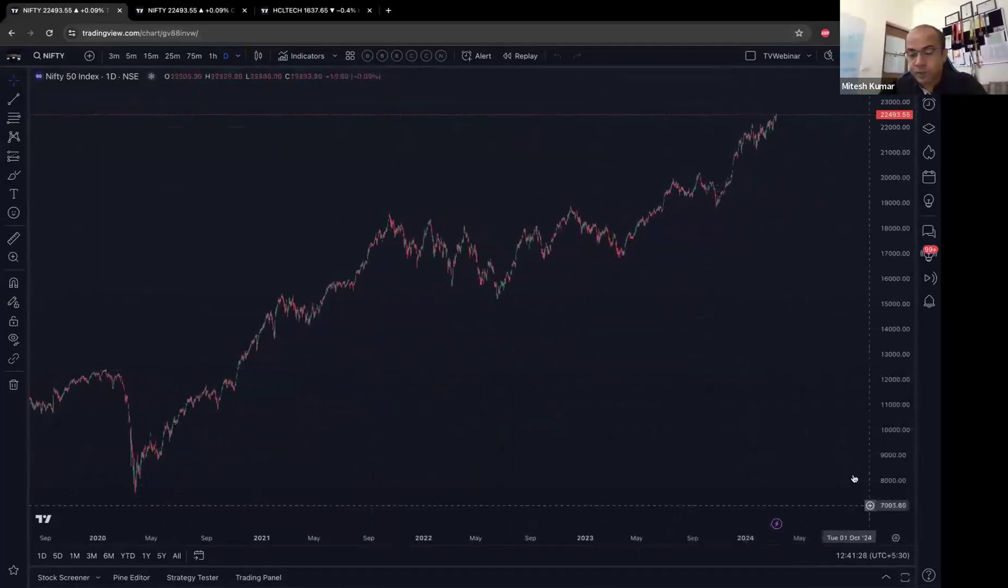
pyautogui.scroll(-3, 788, 403)
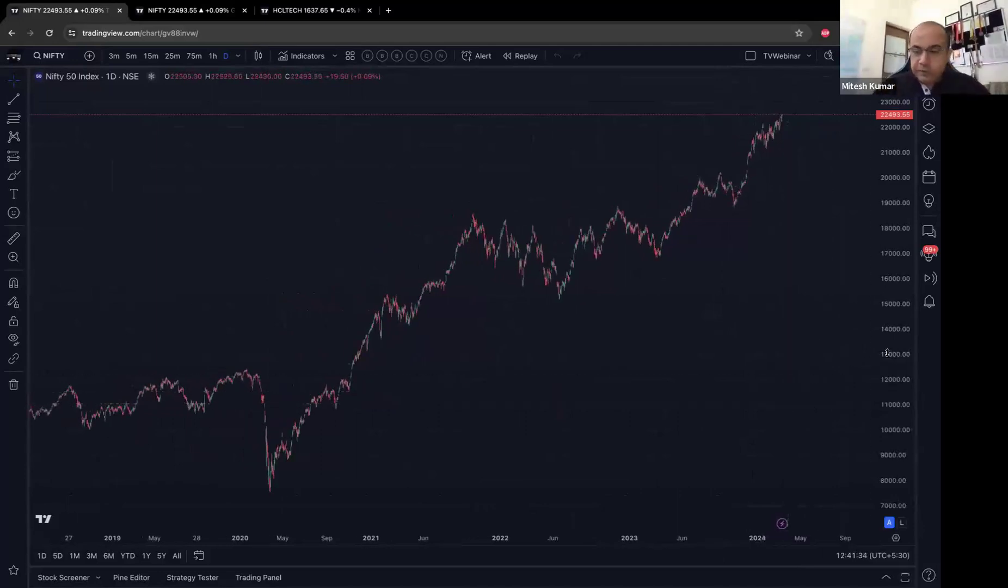
# - Switch the Nifty 50 chart's price scale to Logarithmic and view the price history since 2020
pyautogui.rightClick(905, 346)
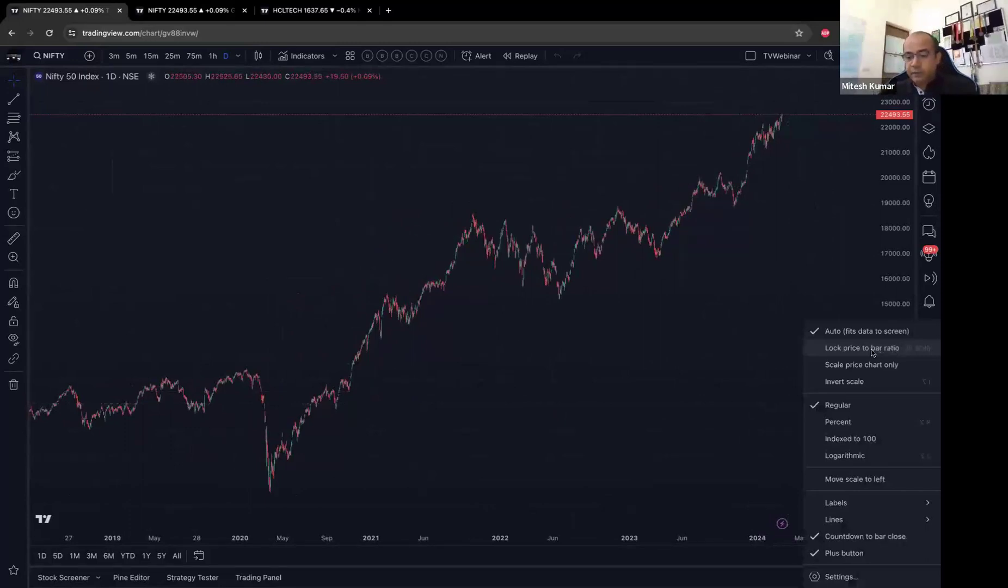
pyautogui.click(854, 456)
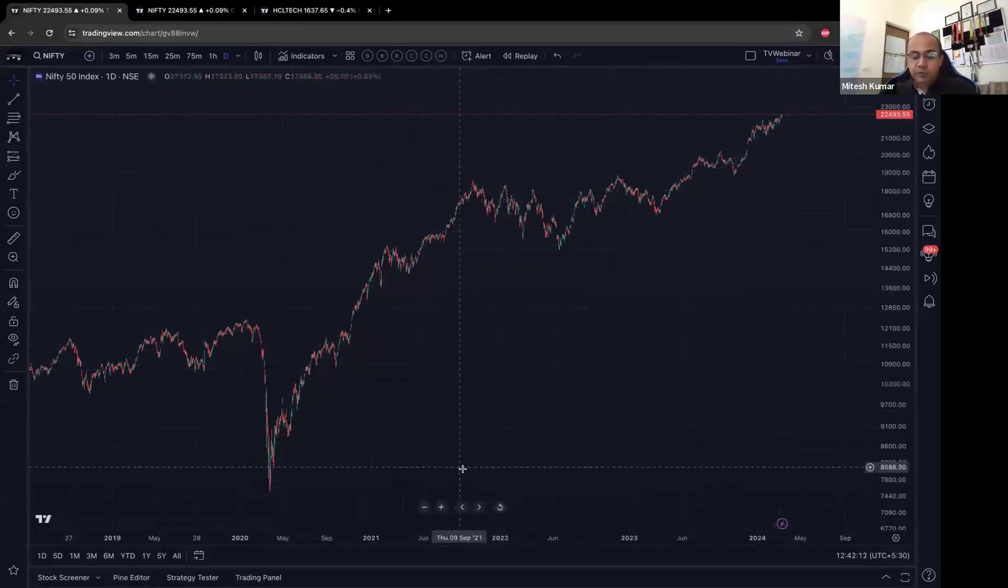
pyautogui.scroll(3, 459, 466)
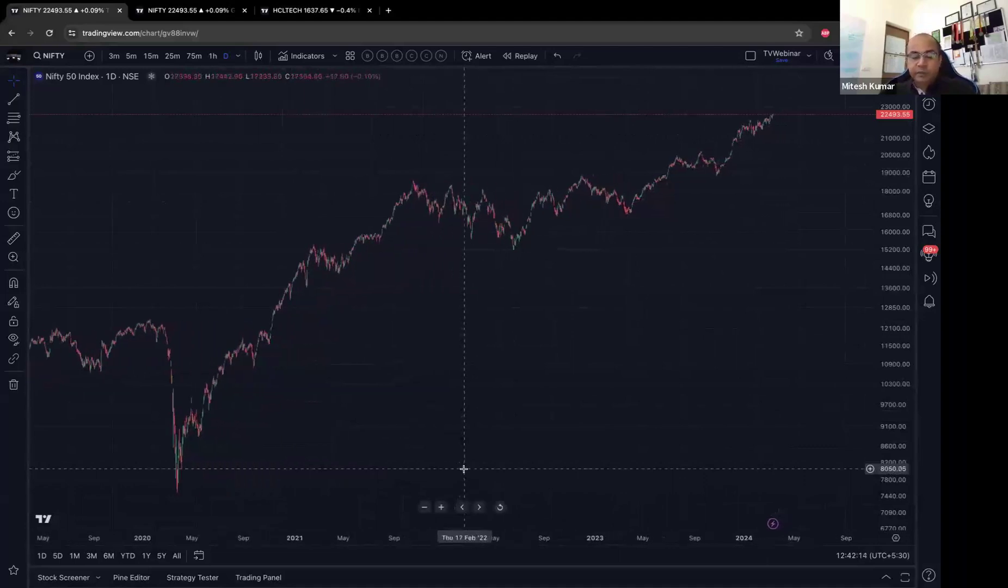
pyautogui.scroll(3, 463, 469)
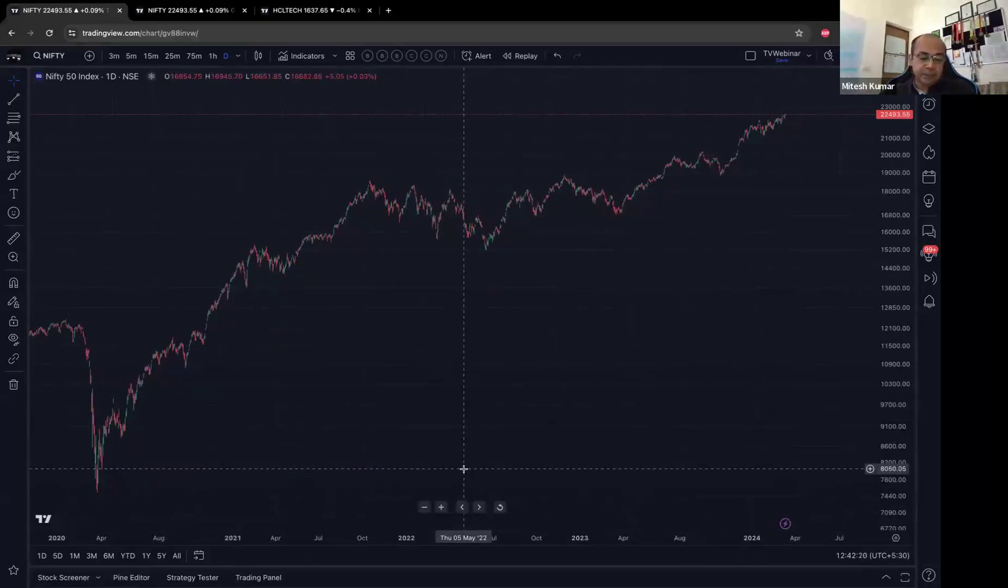
# - Return the Nifty 50 chart's price scale to Regular
pyautogui.rightClick(886, 417)
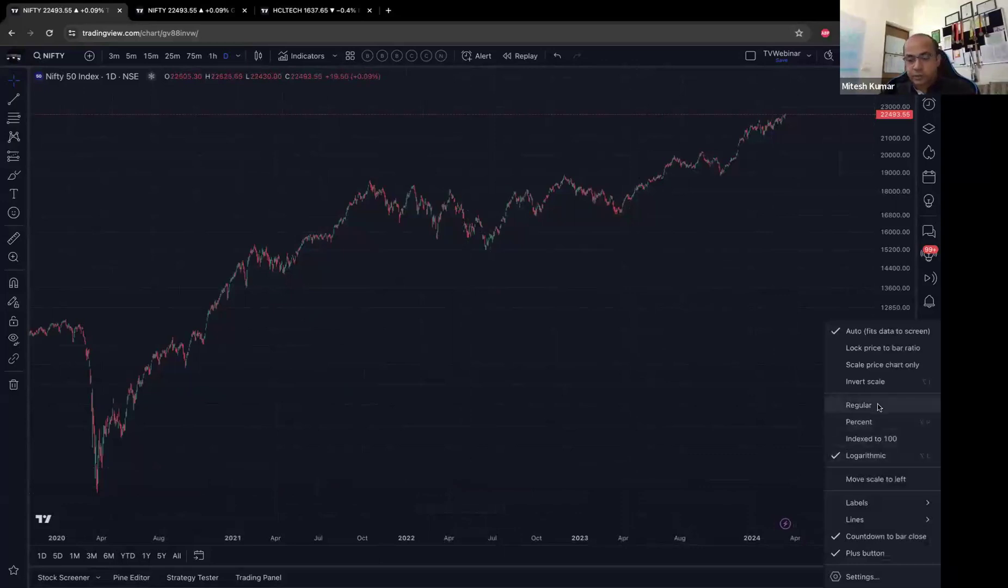
pyautogui.click(859, 404)
pyautogui.scroll(2, 678, 414)
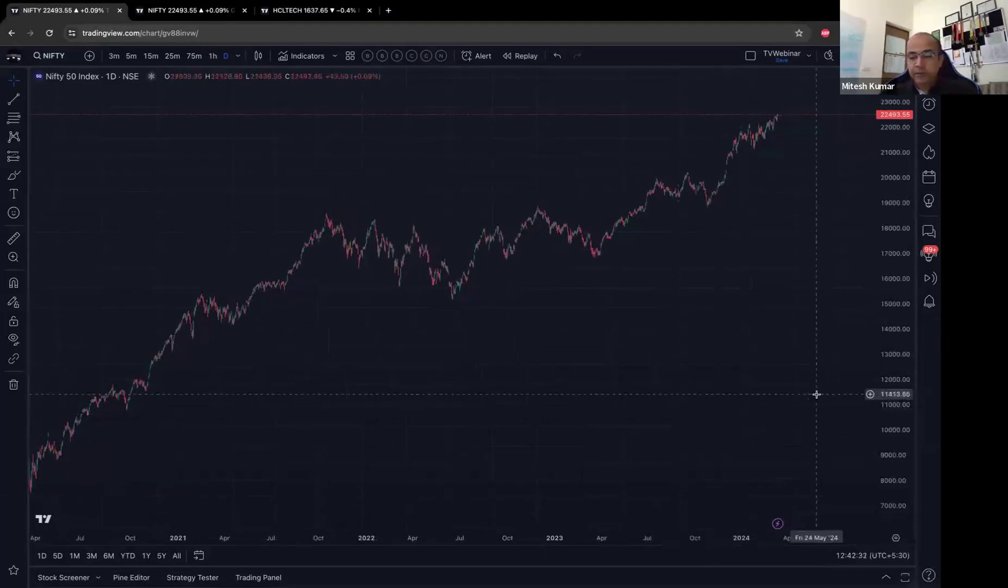
pyautogui.rightClick(896, 341)
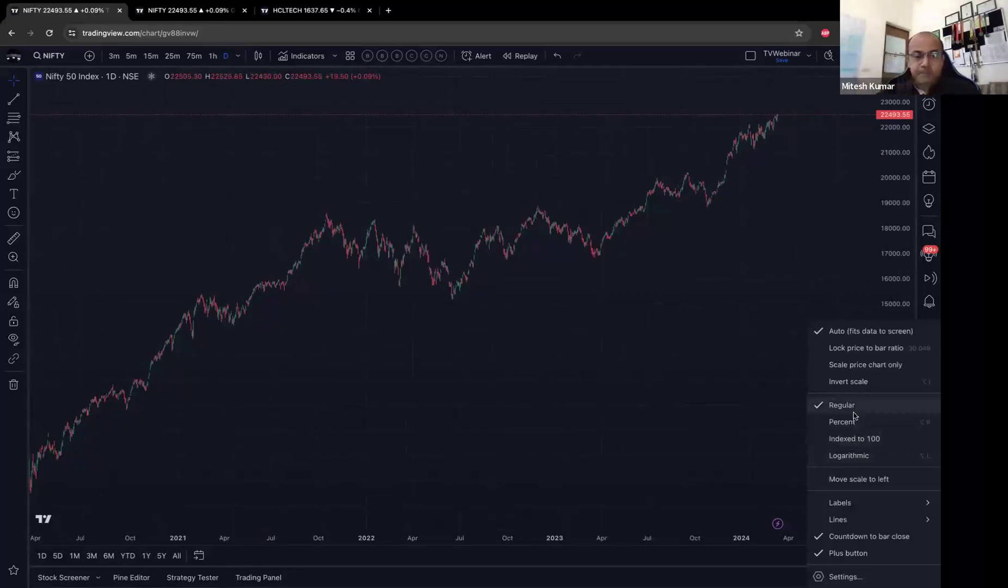
pyautogui.click(250, 205)
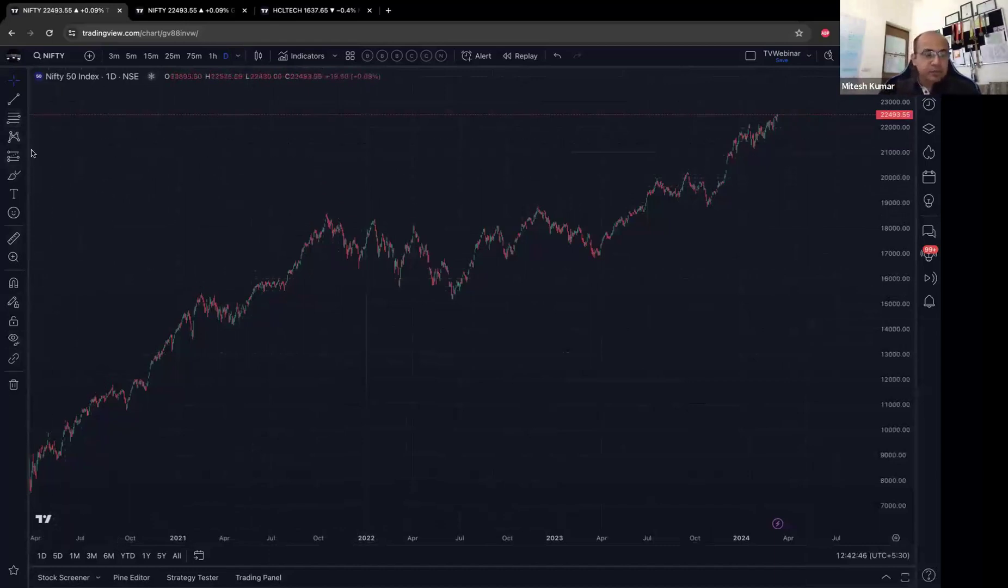
# - Open the Stock Screener below the chart and enlarge it to show more rows
pyautogui.scroll(-3, 174, 329)
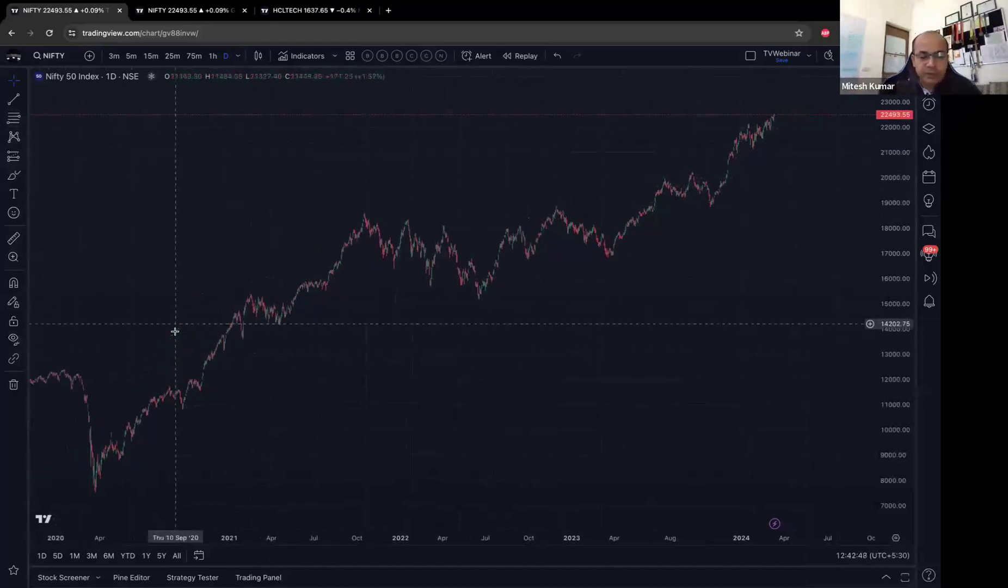
pyautogui.moveTo(377, 320); pyautogui.dragTo(377, 319)
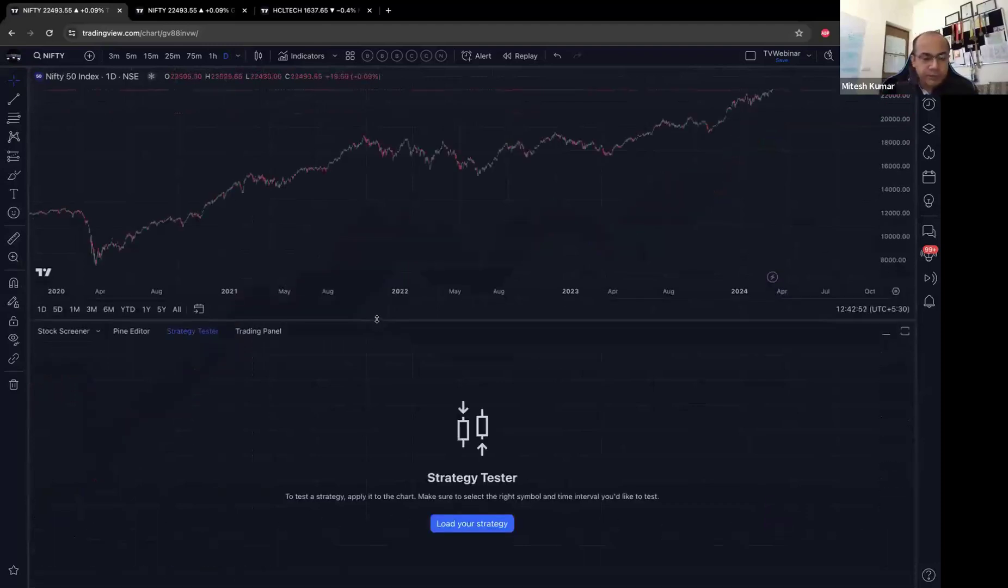
pyautogui.click(80, 331)
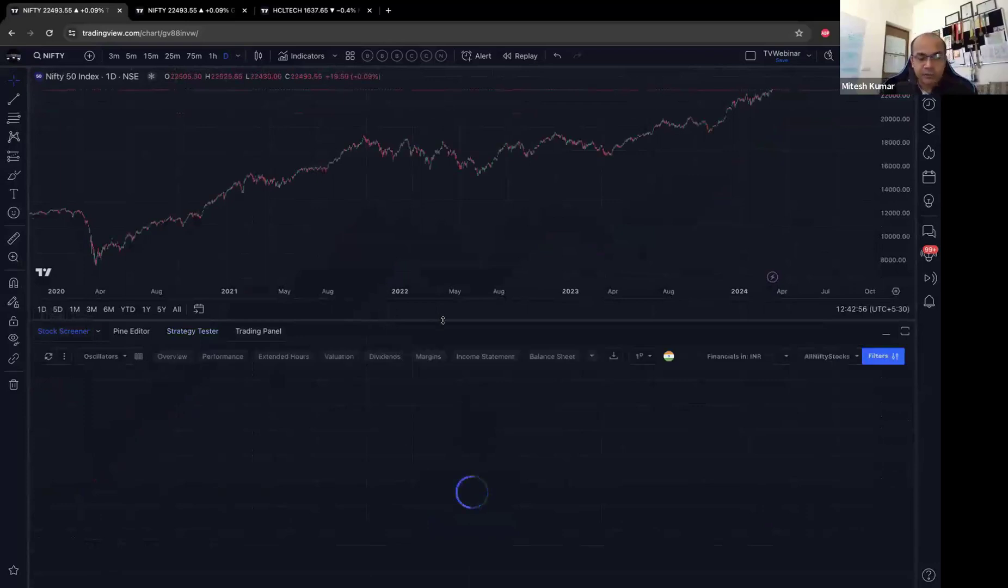
pyautogui.moveTo(448, 255); pyautogui.dragTo(448, 254)
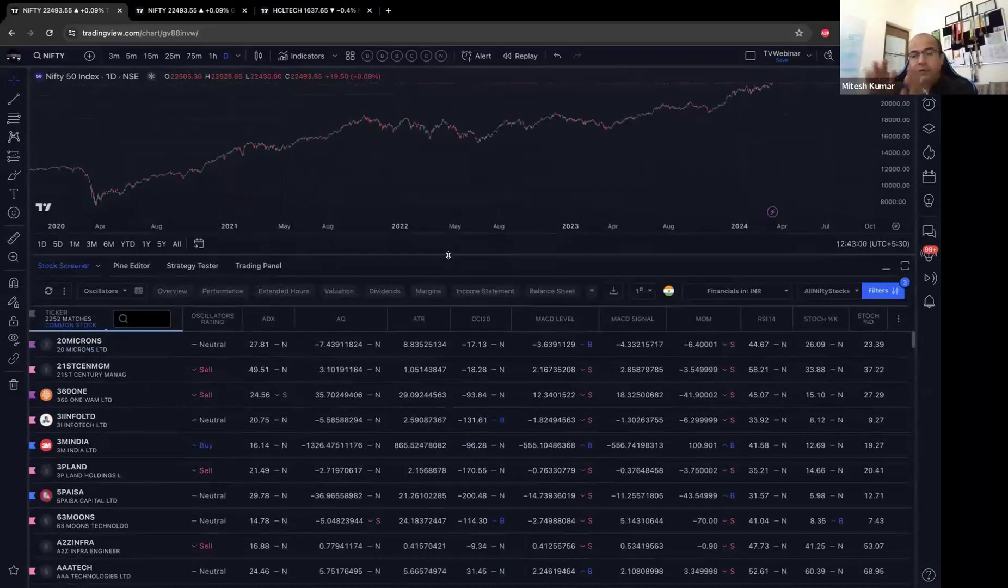
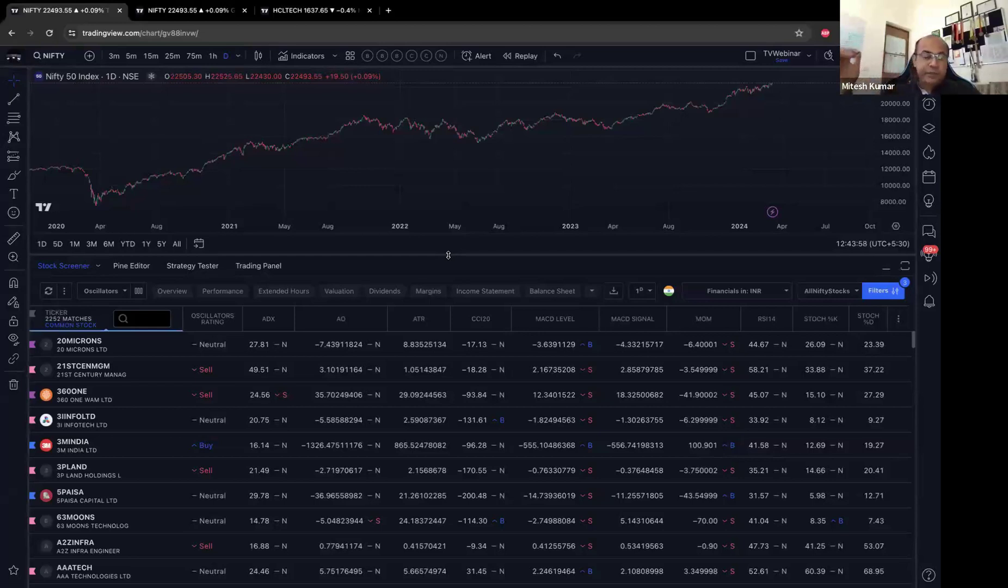
pyautogui.click(64, 266)
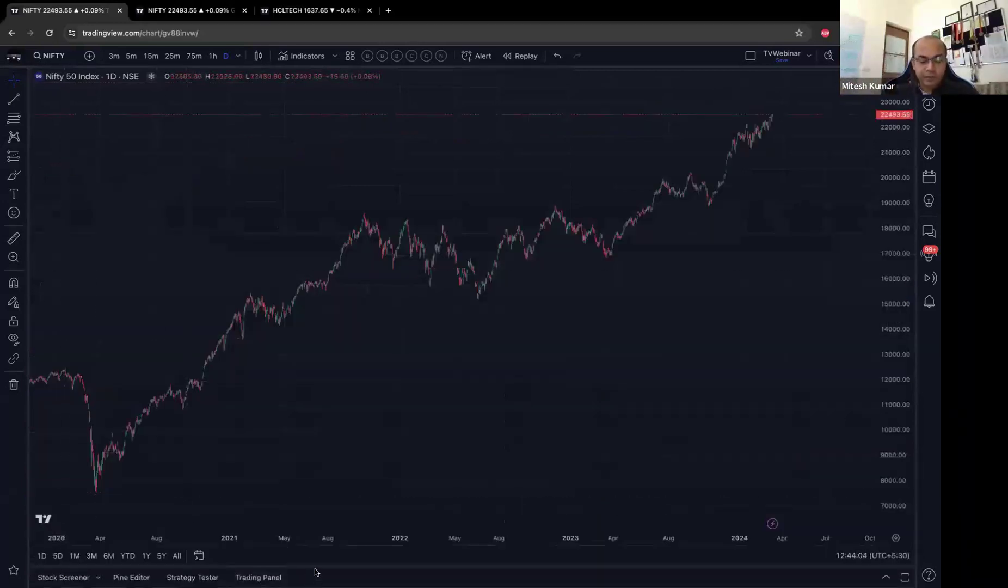
pyautogui.click(64, 577)
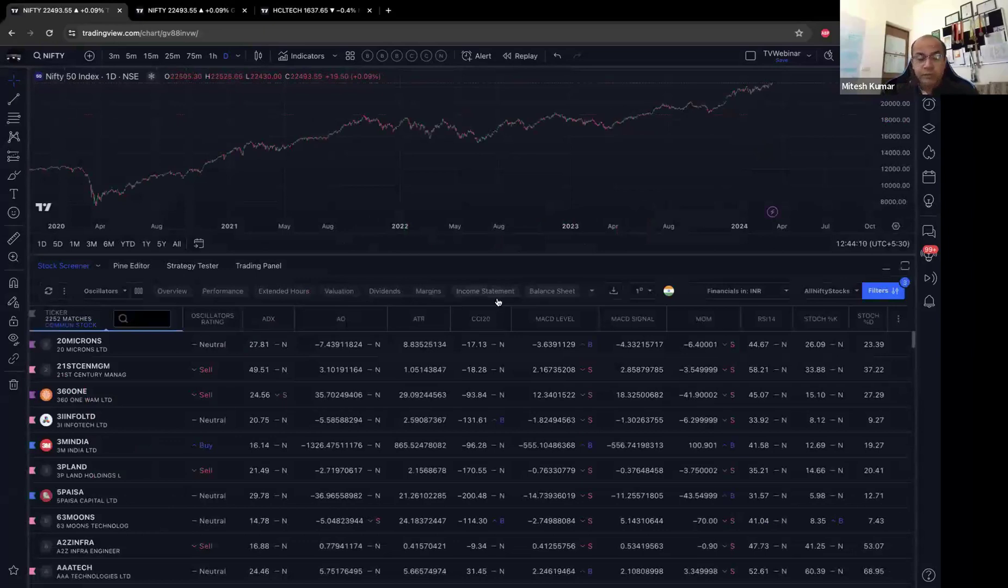
# - Reset all of the Stock Screener's filters and close the filter window
pyautogui.click(886, 292)
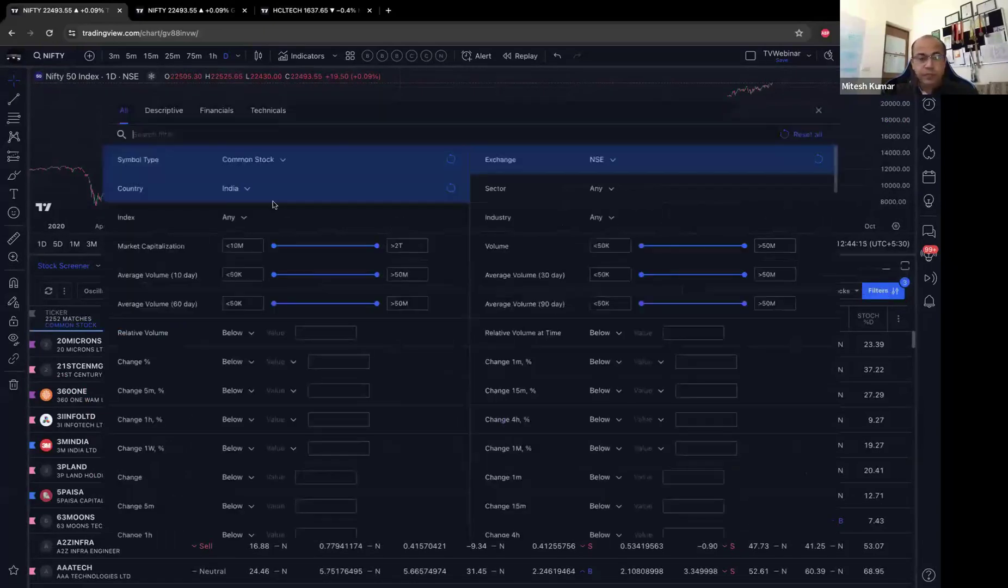
pyautogui.click(809, 134)
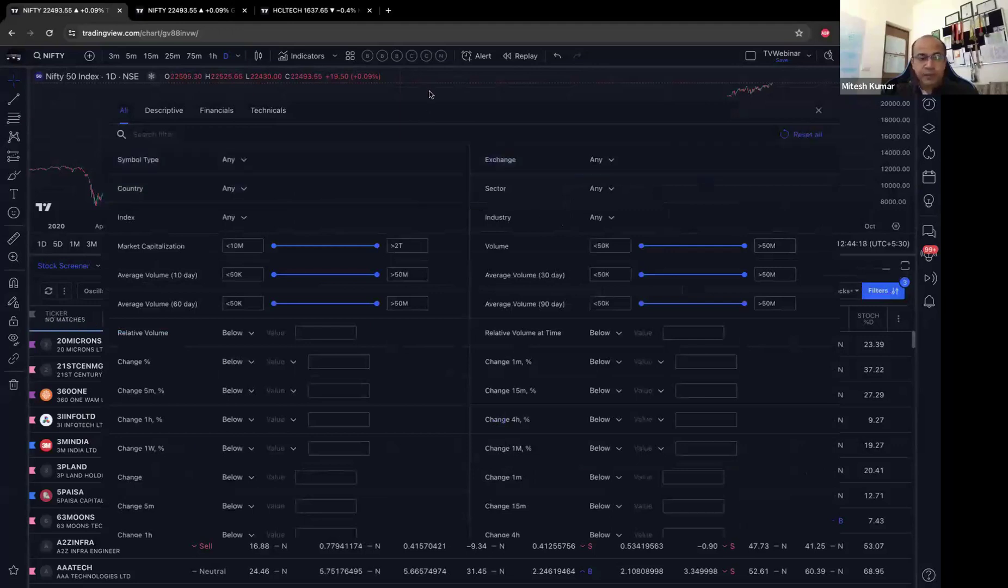
pyautogui.moveTo(430, 96); pyautogui.dragTo(484, 89)
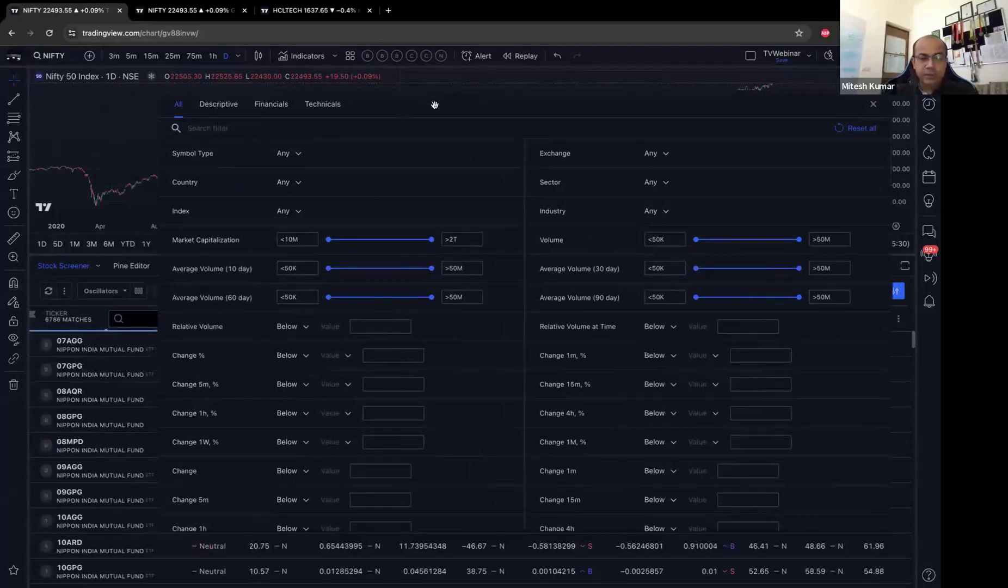
pyautogui.moveTo(433, 101); pyautogui.dragTo(401, 158)
pyautogui.moveTo(289, 281); pyautogui.dragTo(165, 281)
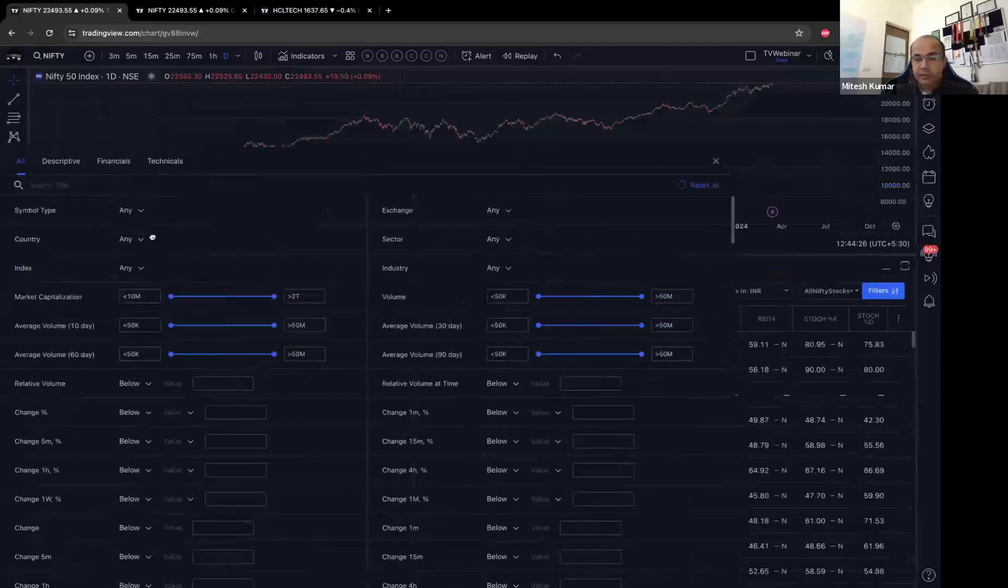
pyautogui.click(715, 162)
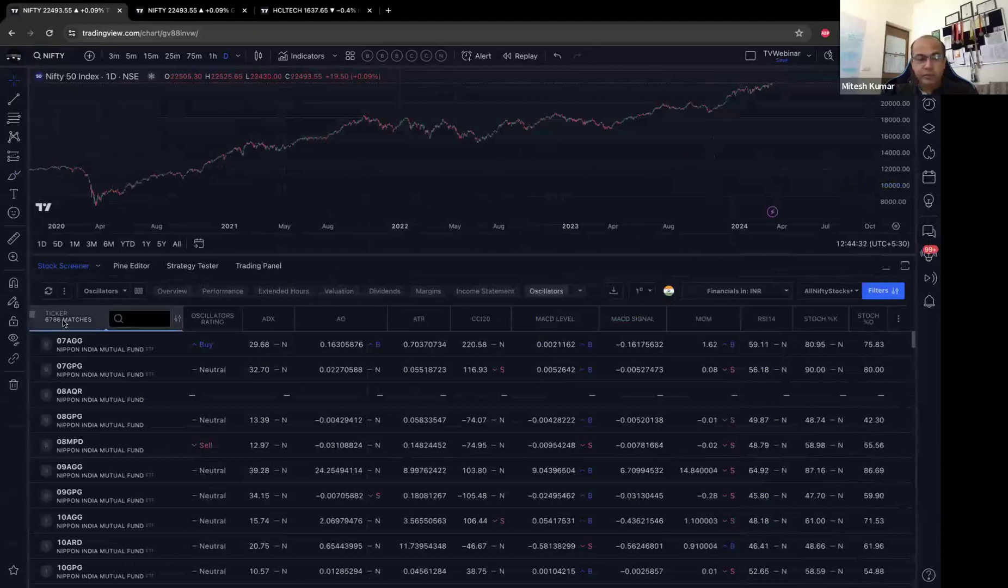
# - Reopen the screener filters and restrict the exchange to NSE
pyautogui.click(882, 290)
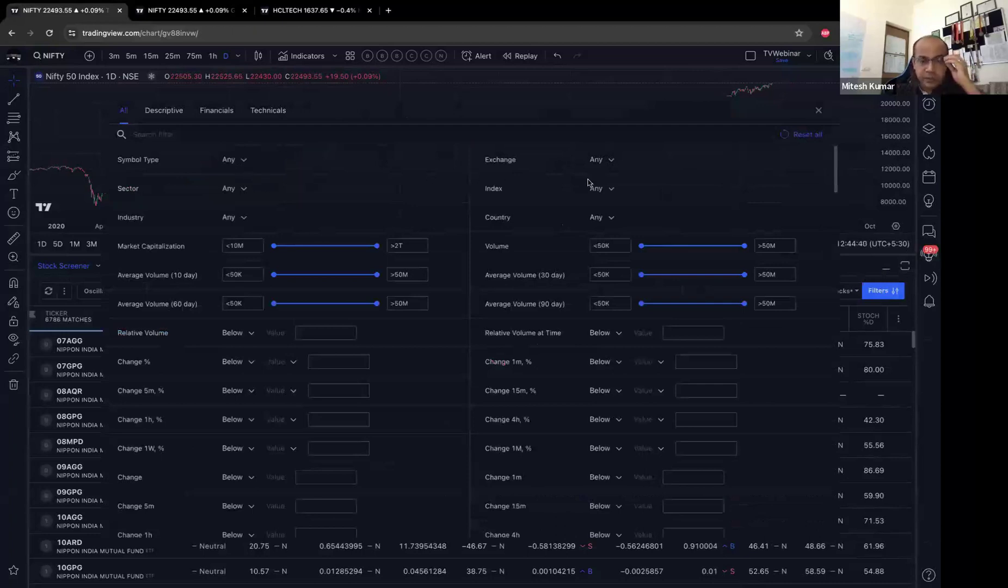
pyautogui.click(610, 161)
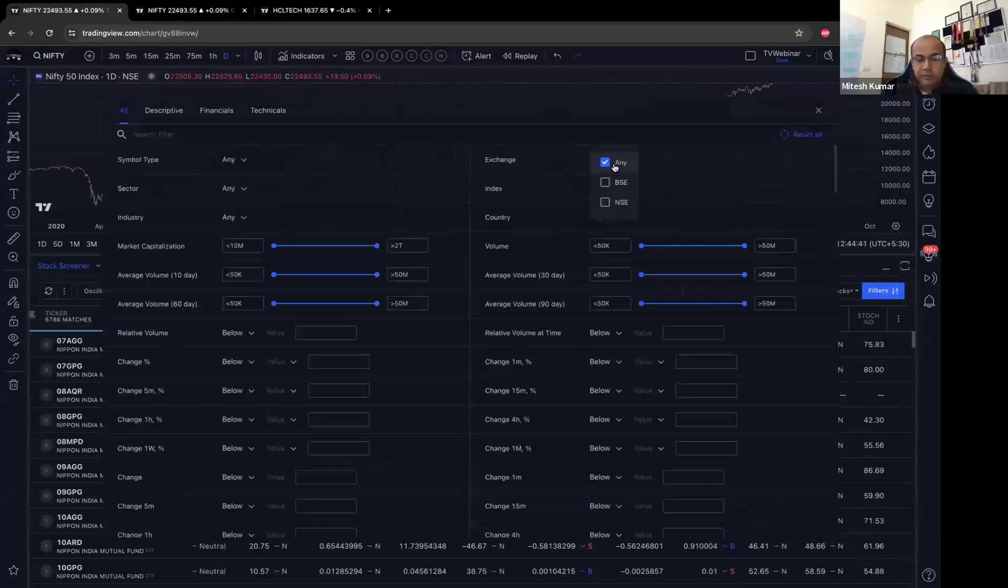
pyautogui.click(605, 202)
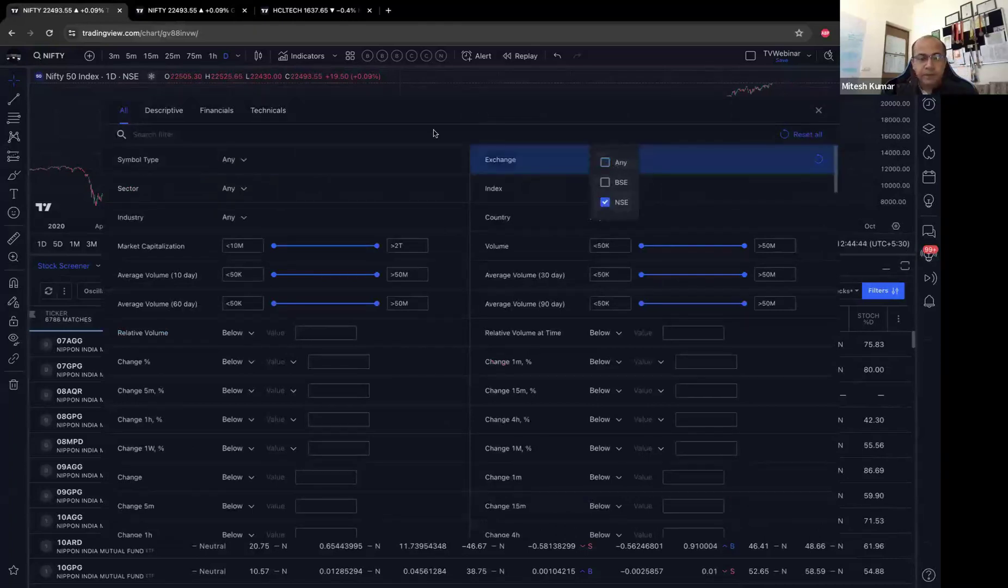
pyautogui.click(382, 136)
# - Restrict the screener's symbol type to Common Stock
pyautogui.click(237, 161)
pyautogui.click(237, 162)
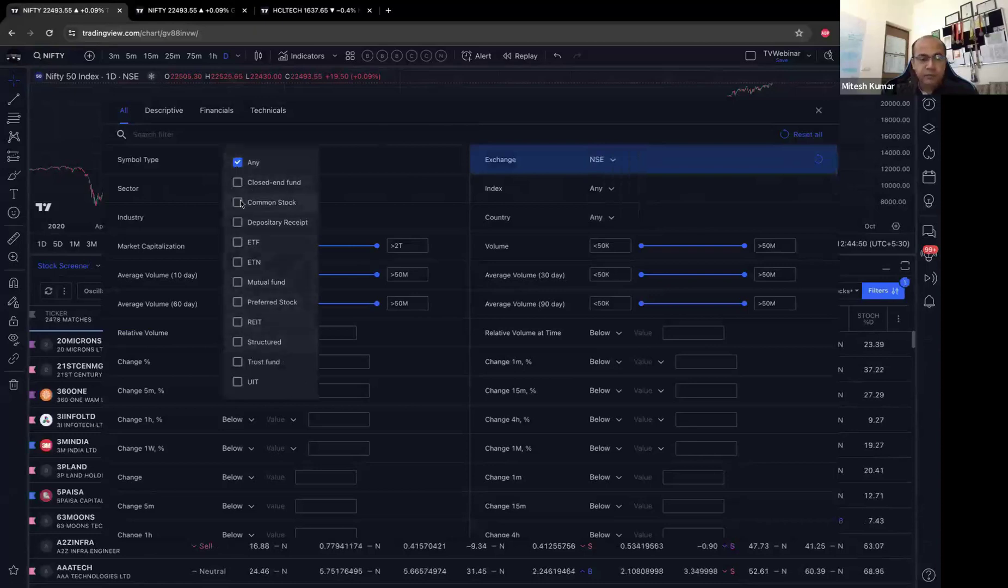
pyautogui.click(238, 202)
pyautogui.click(377, 131)
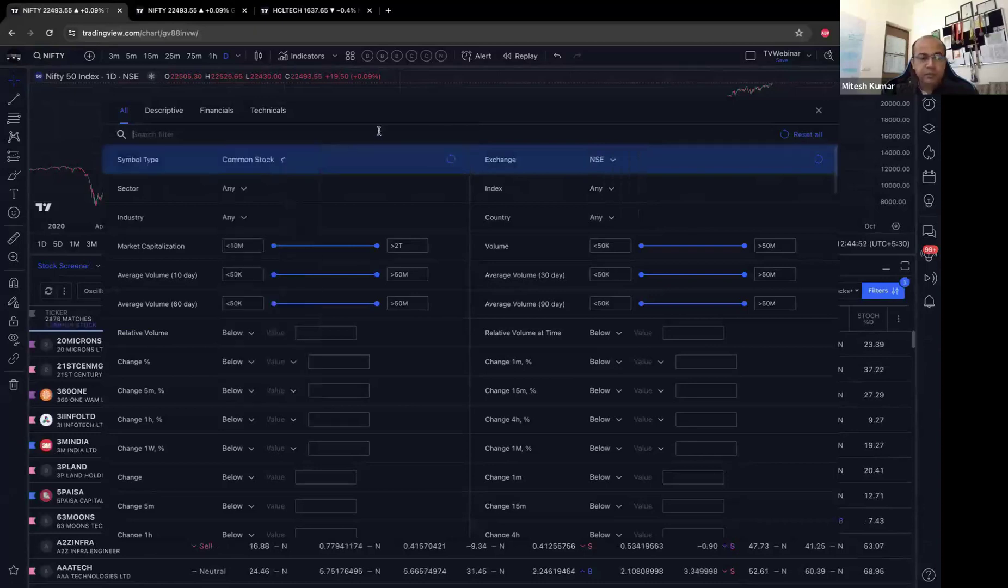
# - Set the minimum market capitalization to 50M and the minimum 10-day and 60-day average volumes to 100K
pyautogui.moveTo(405, 109); pyautogui.dragTo(483, 101)
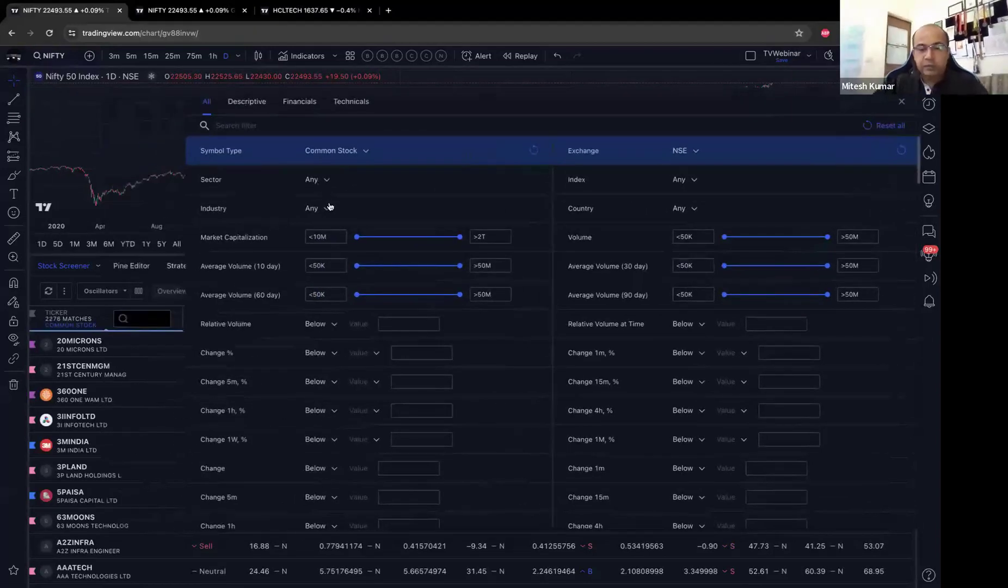
pyautogui.moveTo(356, 236); pyautogui.dragTo(377, 239)
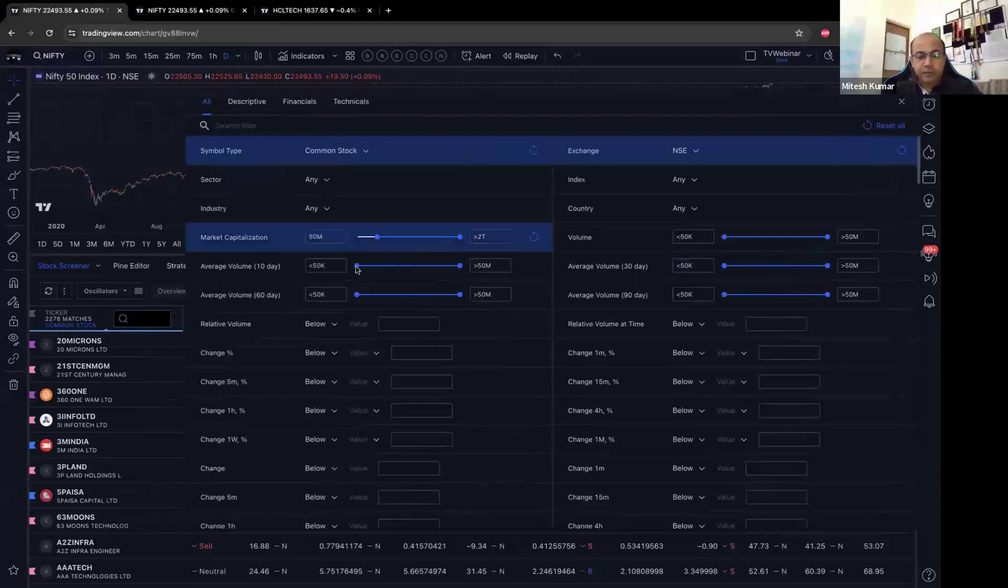
pyautogui.moveTo(357, 266); pyautogui.dragTo(375, 266)
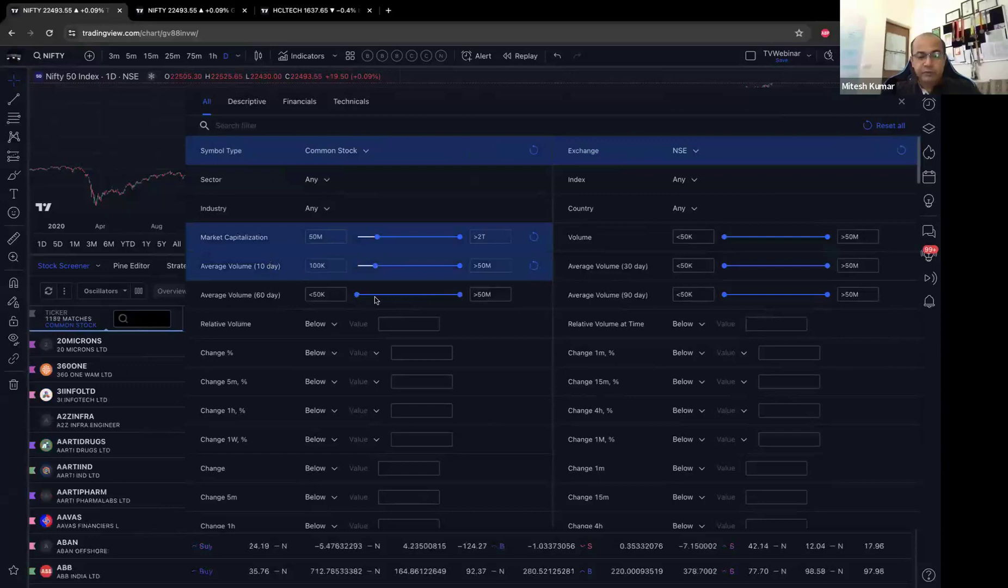
pyautogui.moveTo(357, 295); pyautogui.dragTo(379, 296)
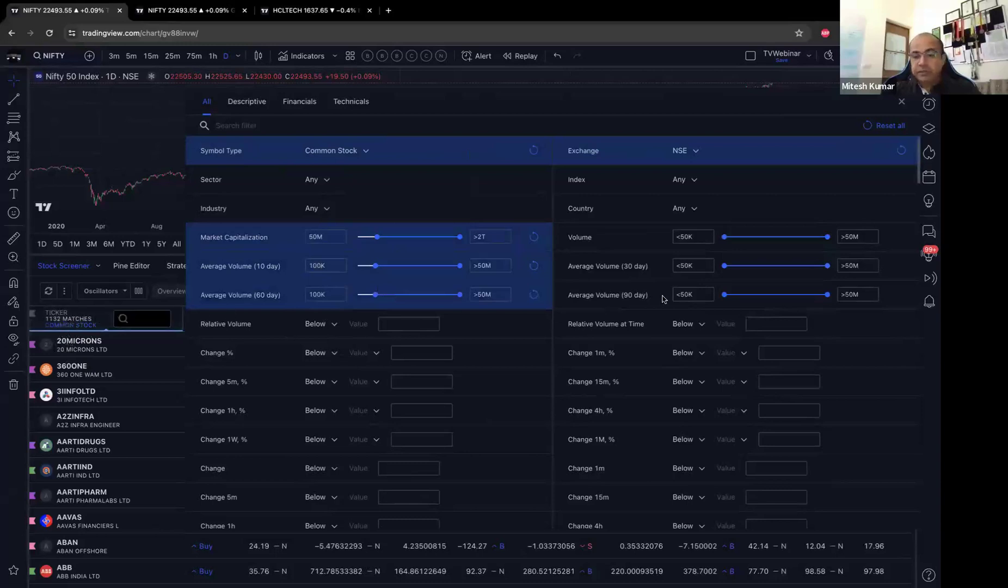
# - Restrict the screener's country filter to India
pyautogui.click(697, 207)
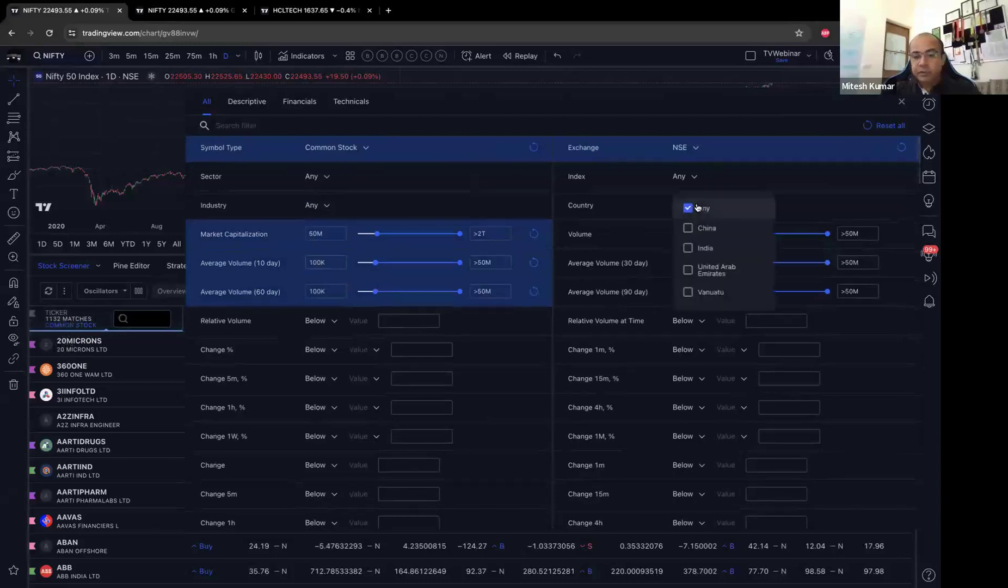
pyautogui.click(691, 248)
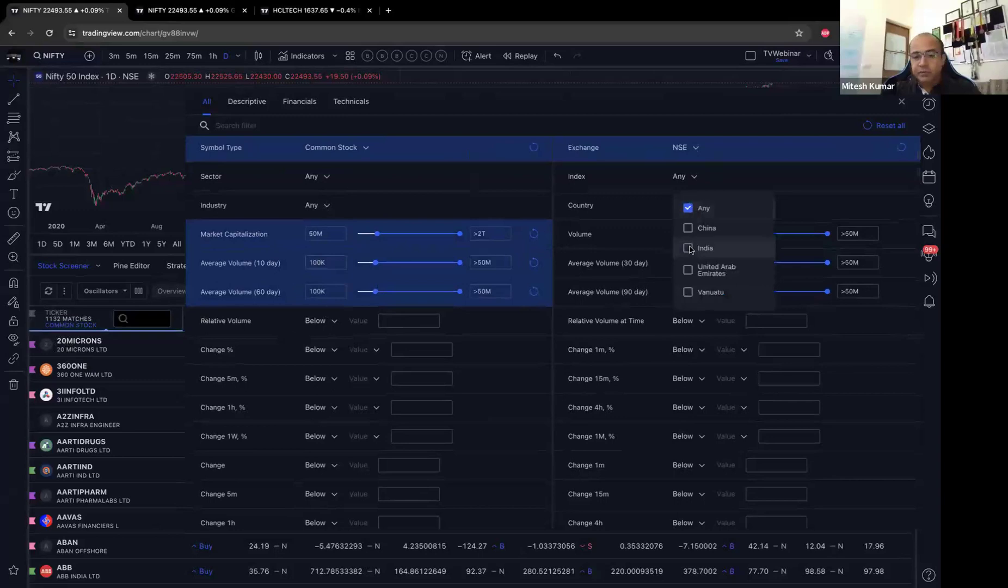
pyautogui.click(711, 117)
# - Look over the available index choices and the full list of screener filters without changing any
pyautogui.click(697, 178)
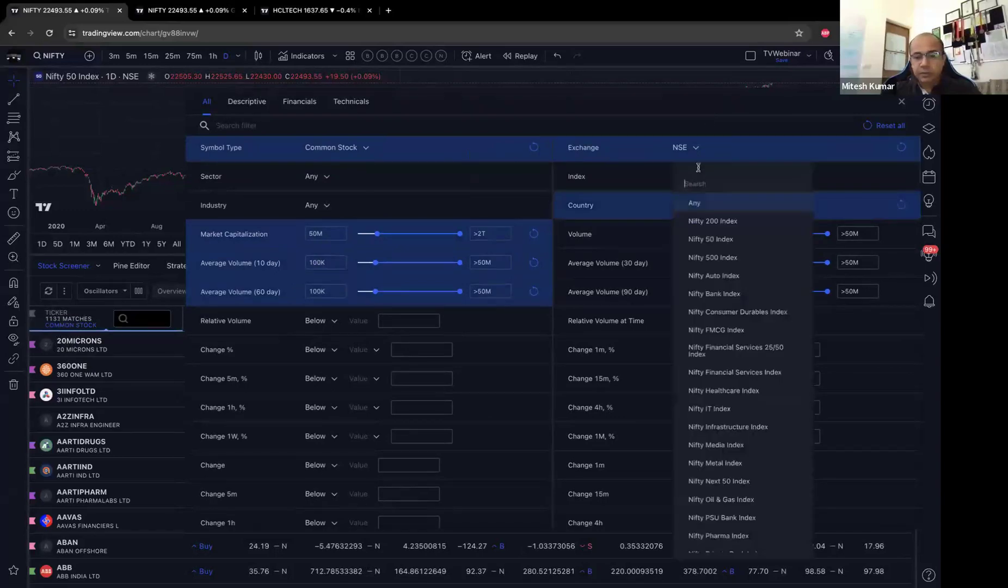
pyautogui.click(711, 118)
pyautogui.scroll(-5, 660, 328)
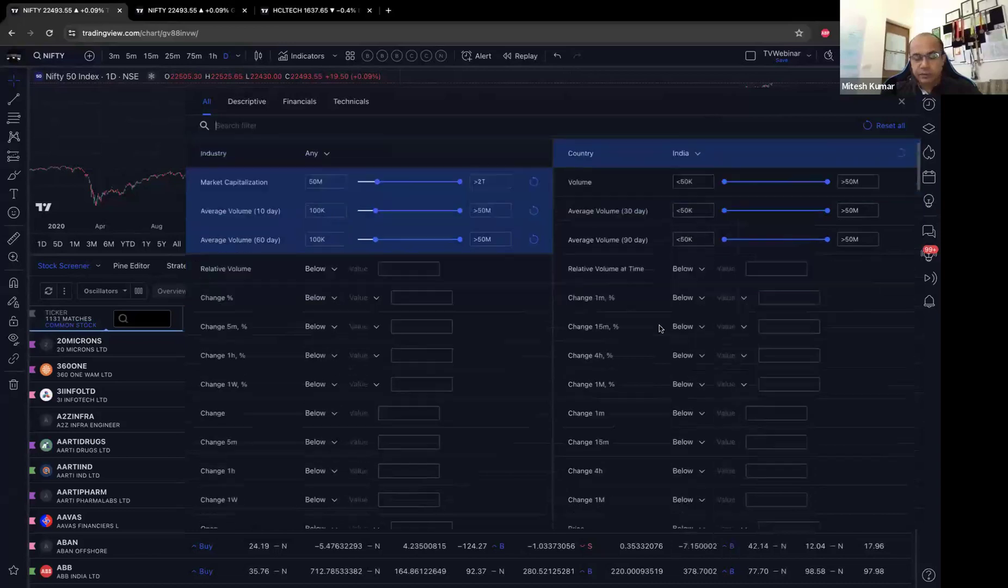
pyautogui.scroll(-6, 659, 328)
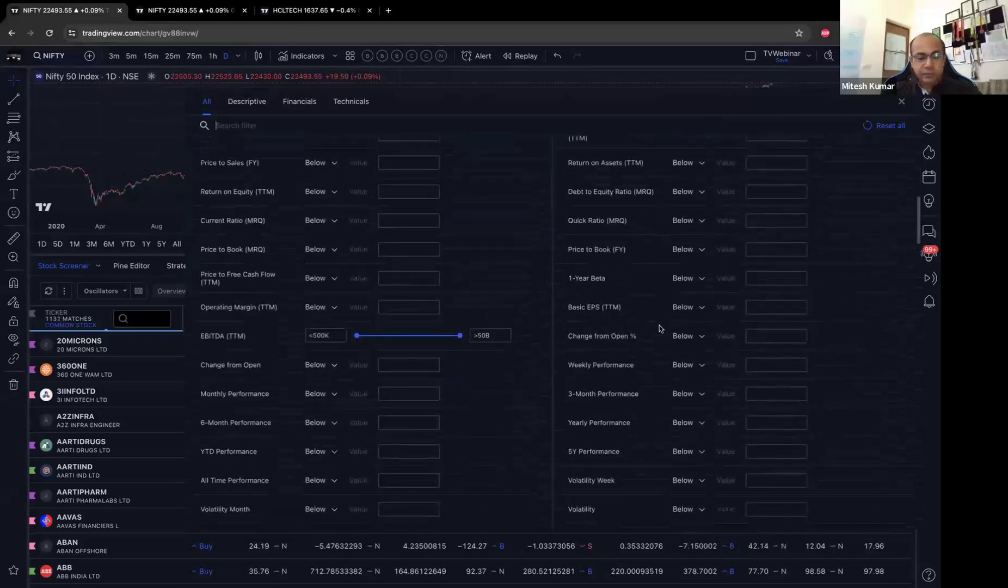
pyautogui.scroll(-2, 659, 328)
pyautogui.scroll(8, 647, 313)
pyautogui.scroll(5, 645, 309)
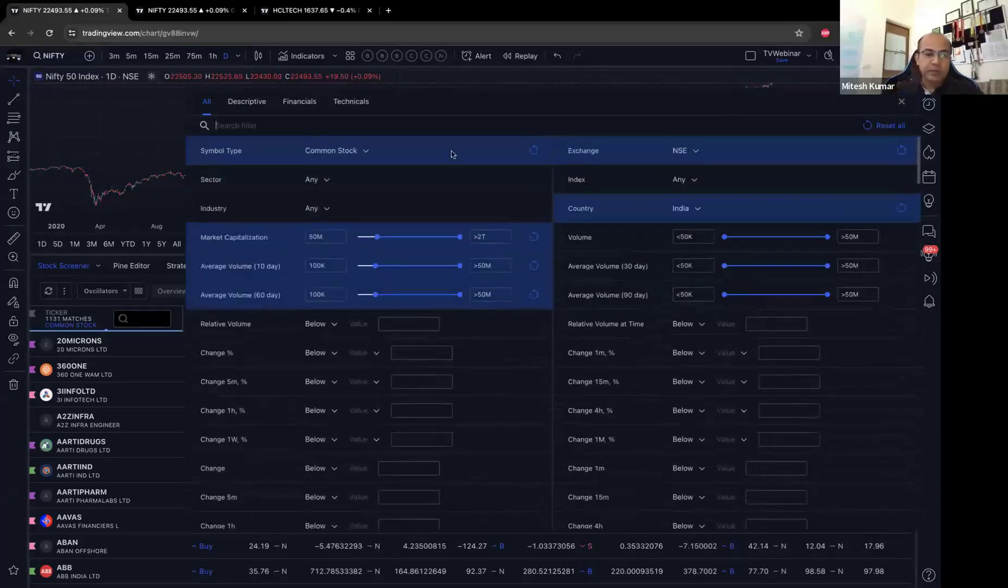
# - Turn on the New All Time High technical filter, then close the filter window and enlarge the chart area
pyautogui.click(297, 103)
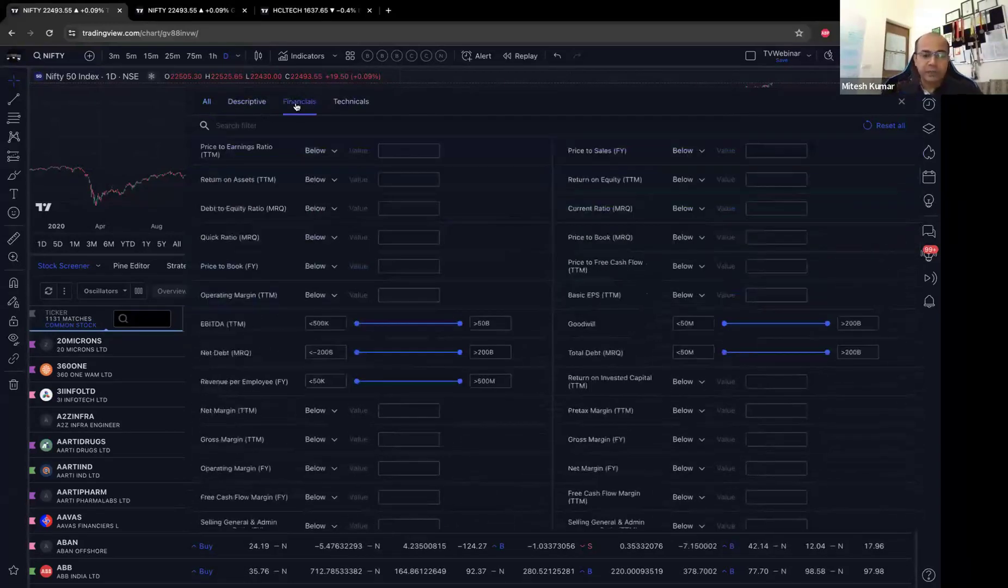
pyautogui.click(342, 102)
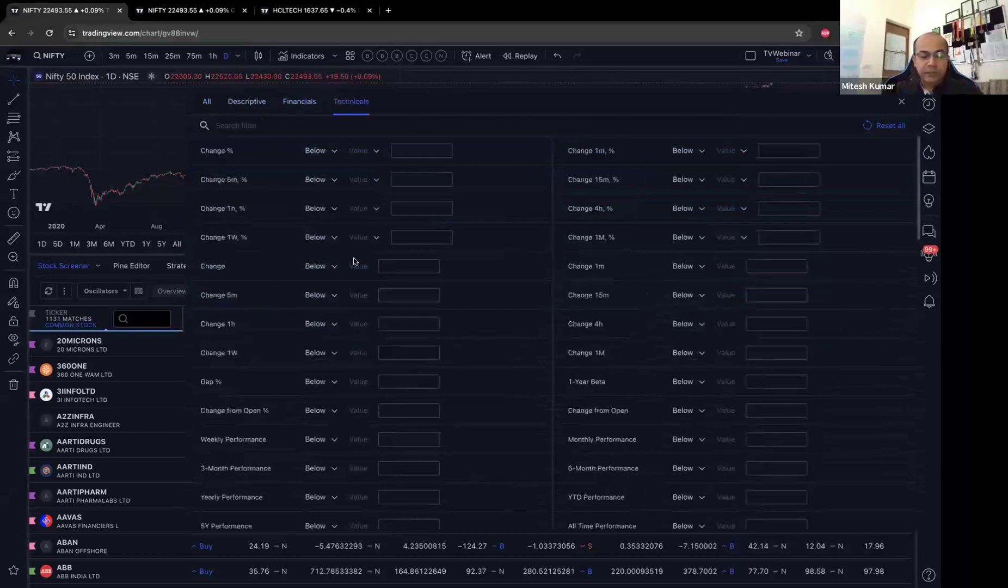
pyautogui.scroll(-4, 393, 366)
pyautogui.scroll(-4, 393, 366)
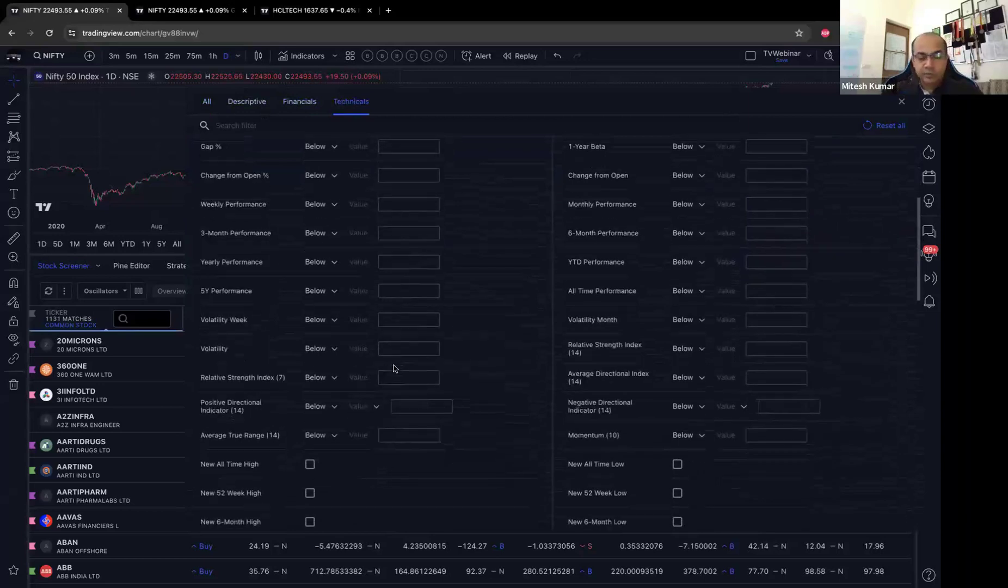
pyautogui.click(310, 464)
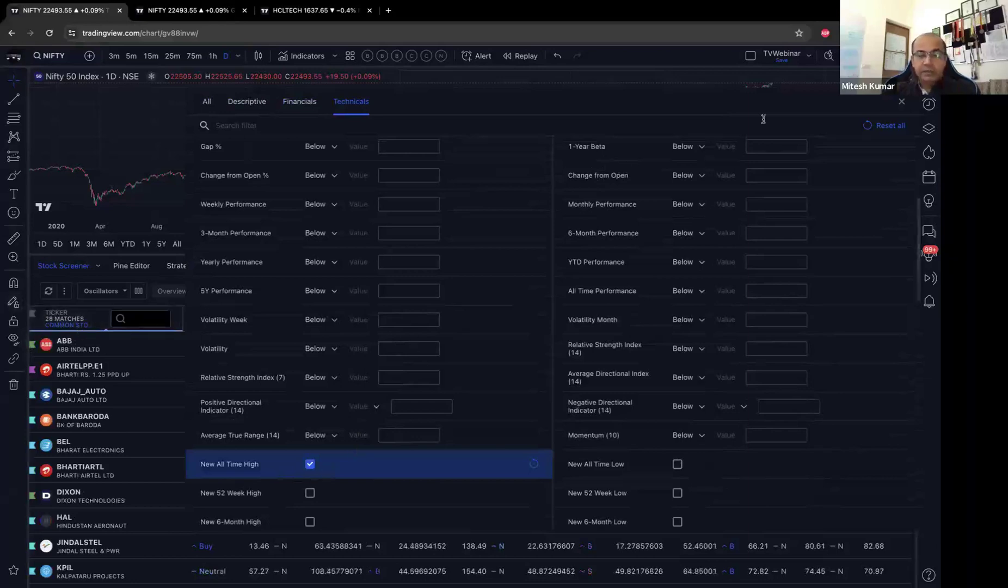
pyautogui.click(901, 102)
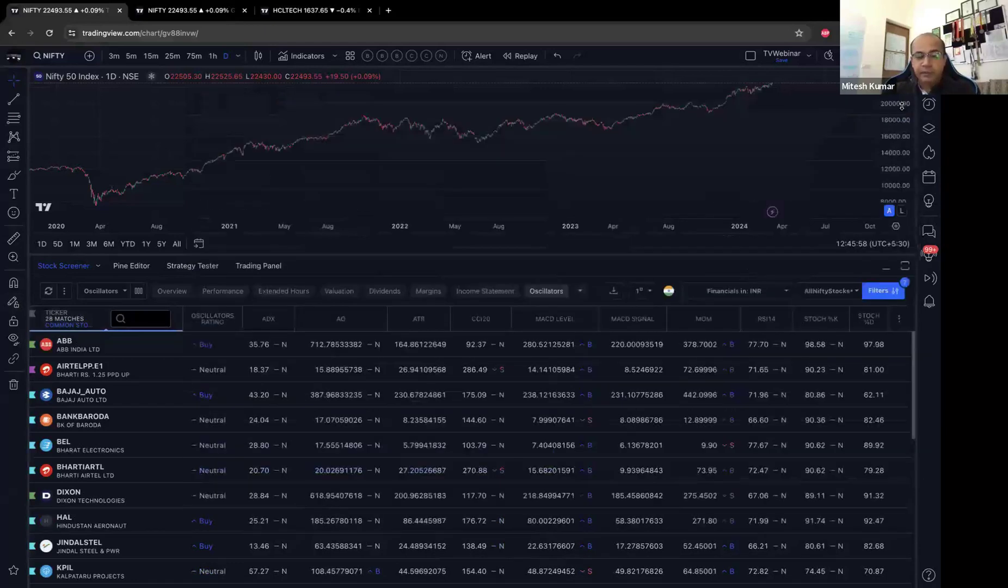
pyautogui.moveTo(737, 253); pyautogui.dragTo(737, 292)
# - Reopen the screener filters and review the technical criteria, including moving averages, new highs and lows, and performance periods
pyautogui.click(868, 330)
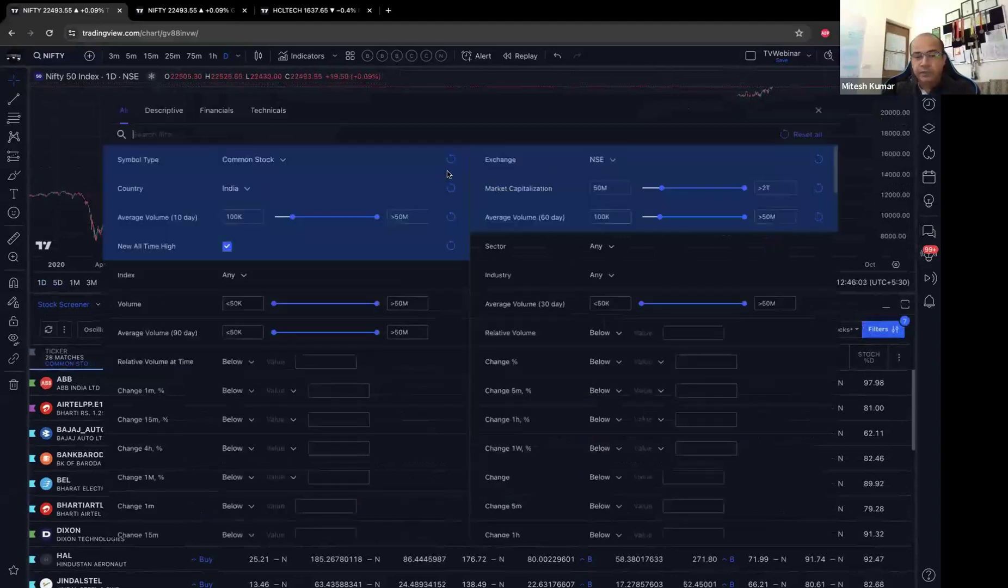
pyautogui.click(265, 115)
pyautogui.scroll(-20, 526, 395)
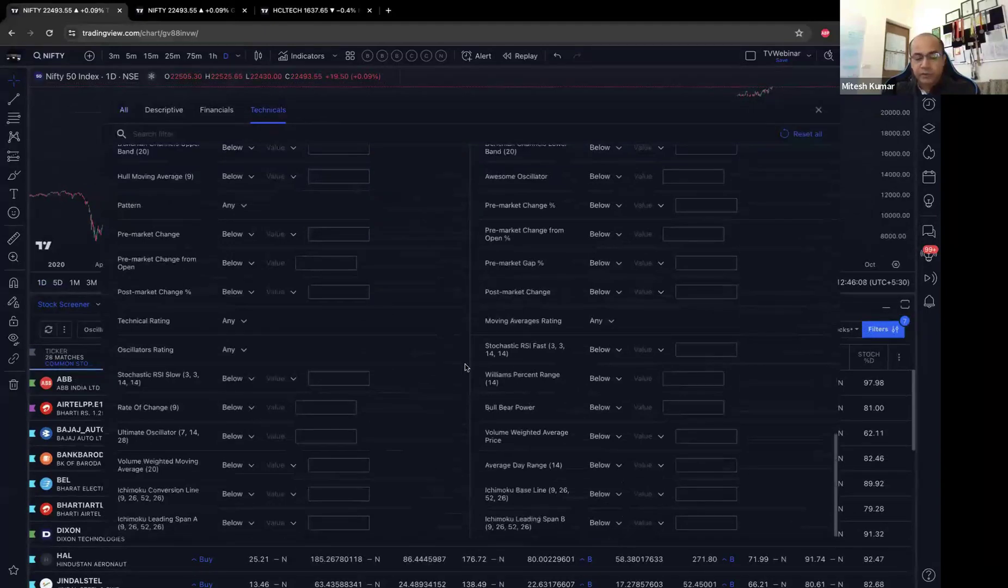
pyautogui.scroll(10, 495, 342)
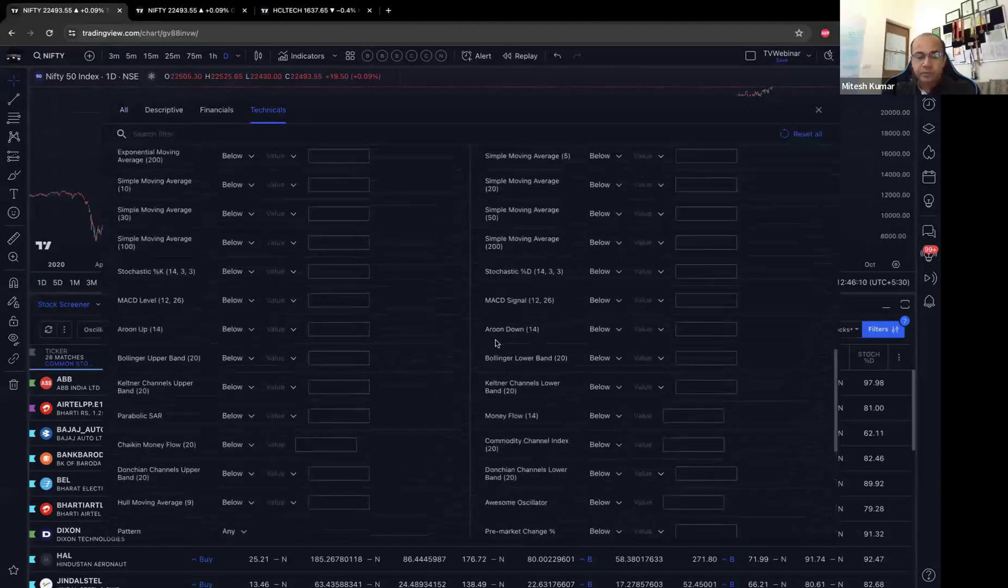
pyautogui.scroll(2, 495, 342)
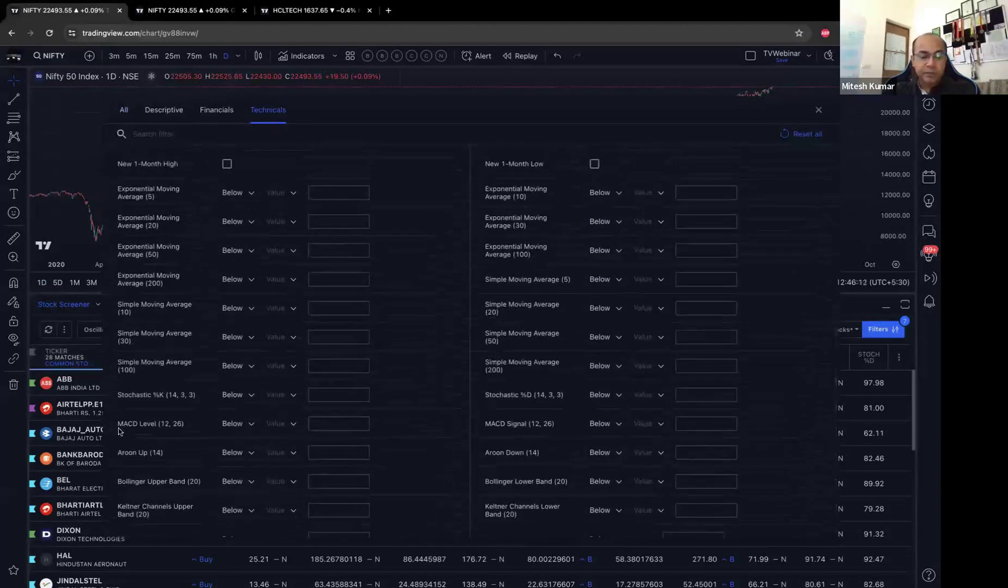
pyautogui.scroll(7, 286, 225)
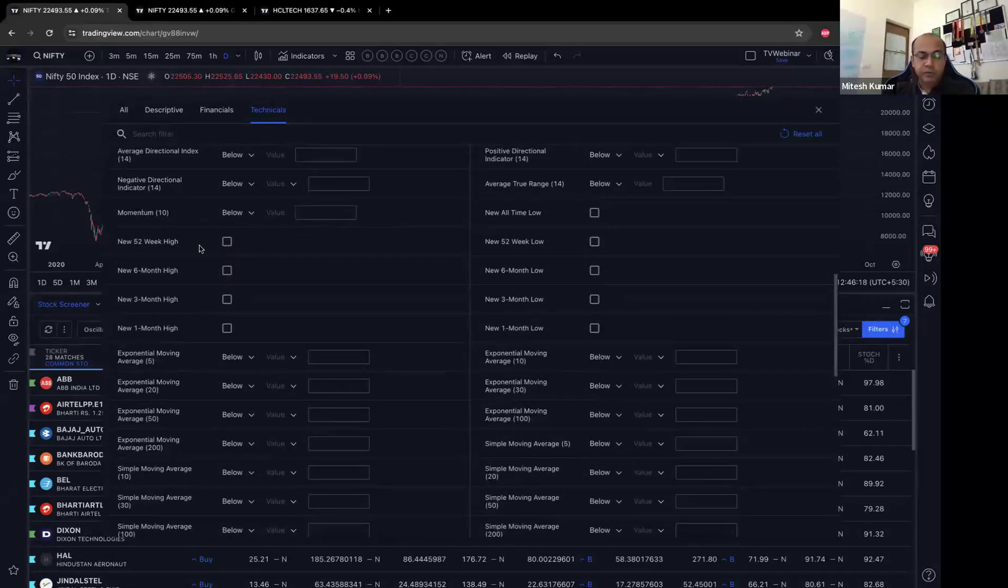
pyautogui.scroll(6, 278, 242)
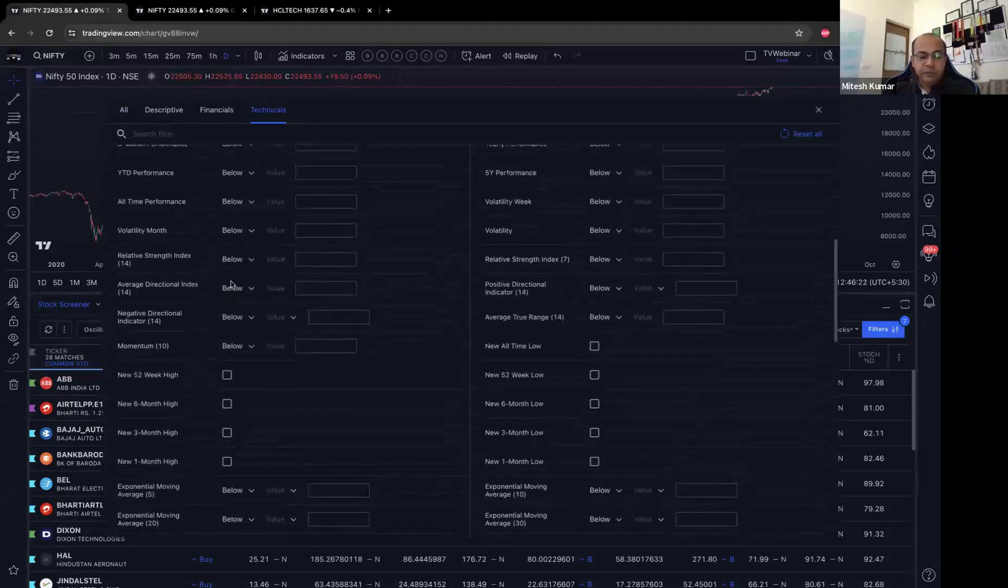
pyautogui.scroll(2, 178, 195)
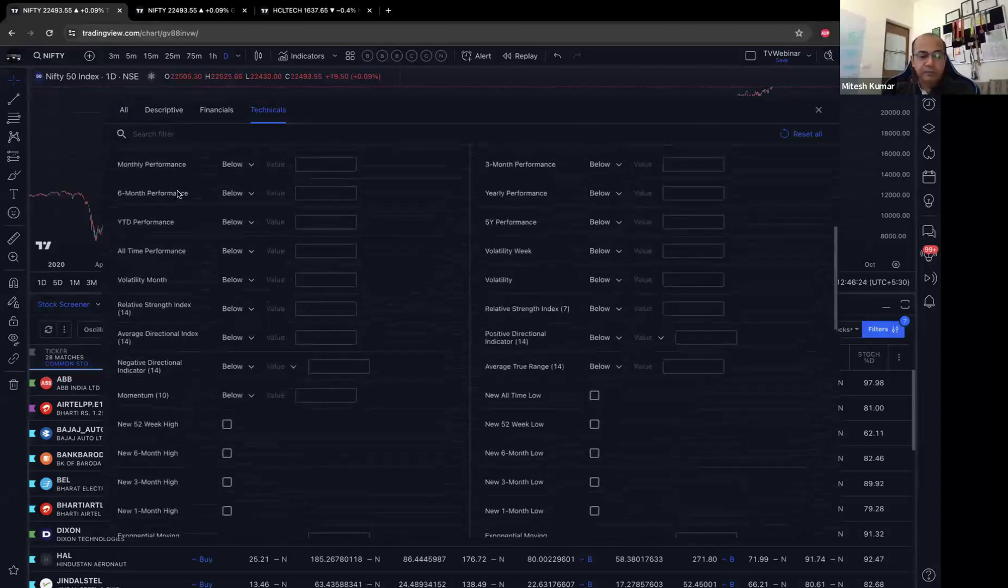
pyautogui.scroll(4, 188, 206)
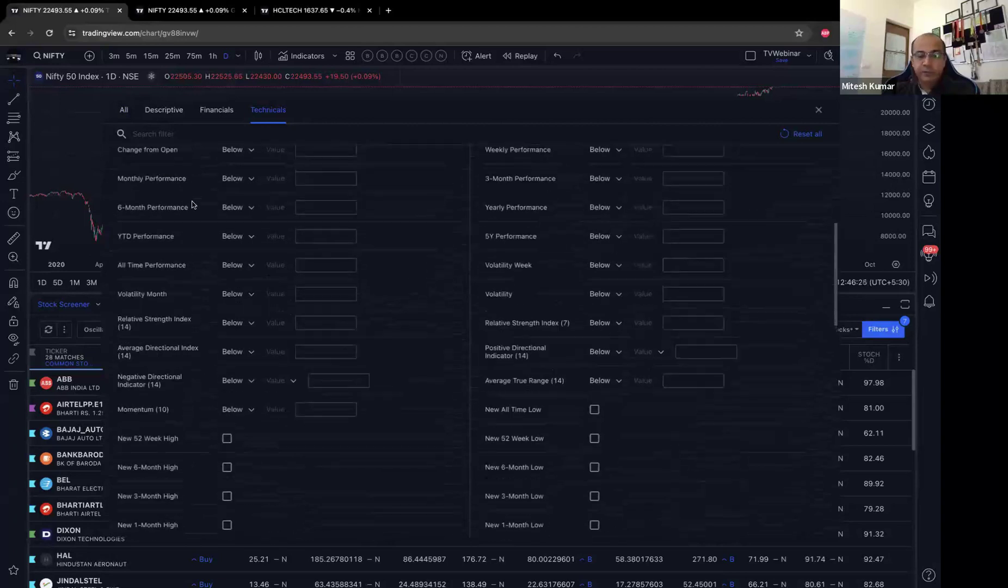
# - Review the financial filter criteria from valuation ratios to growth figures, and close the filter window
pyautogui.click(213, 111)
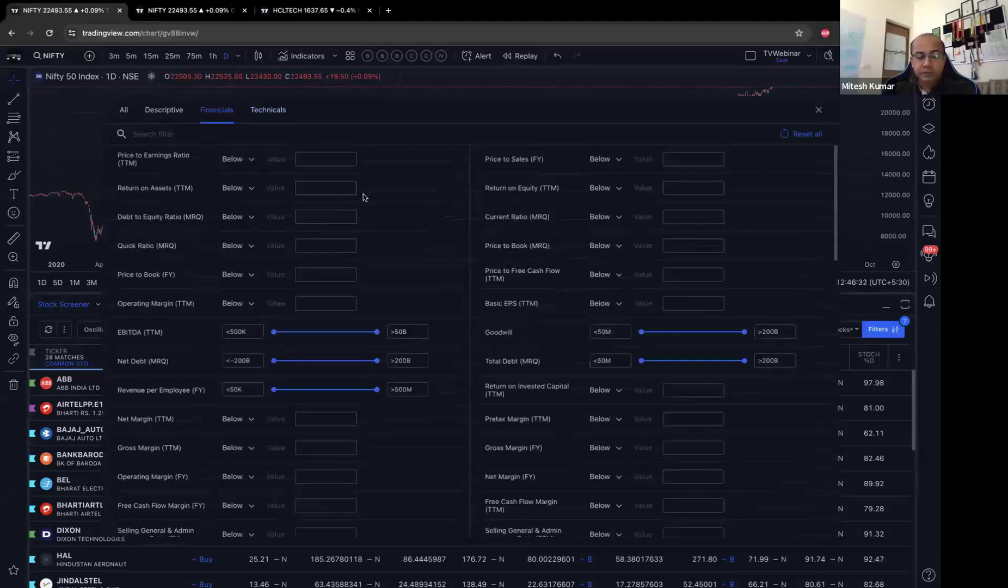
pyautogui.scroll(-1, 363, 194)
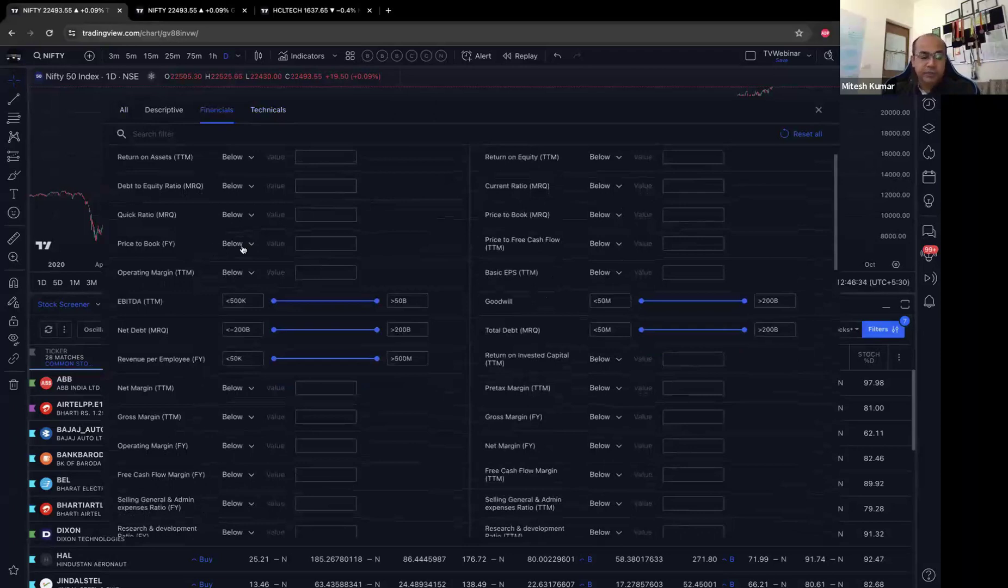
pyautogui.scroll(-2, 274, 226)
pyautogui.scroll(-5, 232, 411)
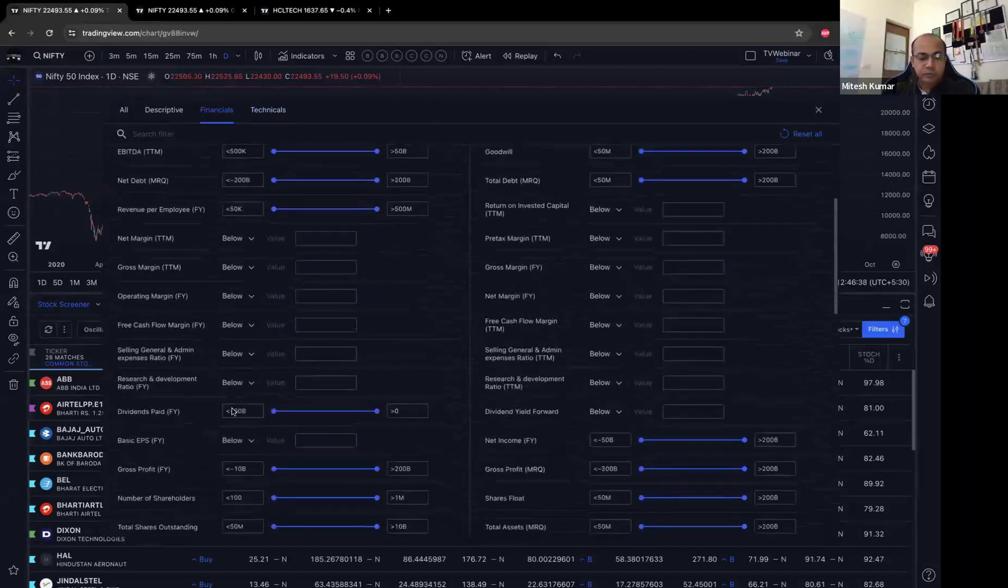
pyautogui.scroll(-10, 206, 385)
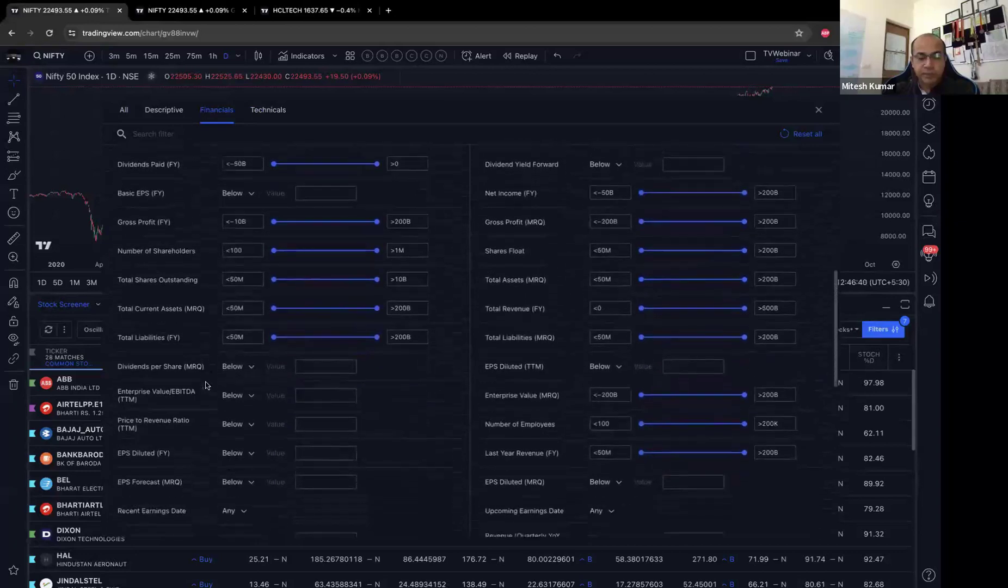
pyautogui.scroll(-4, 206, 385)
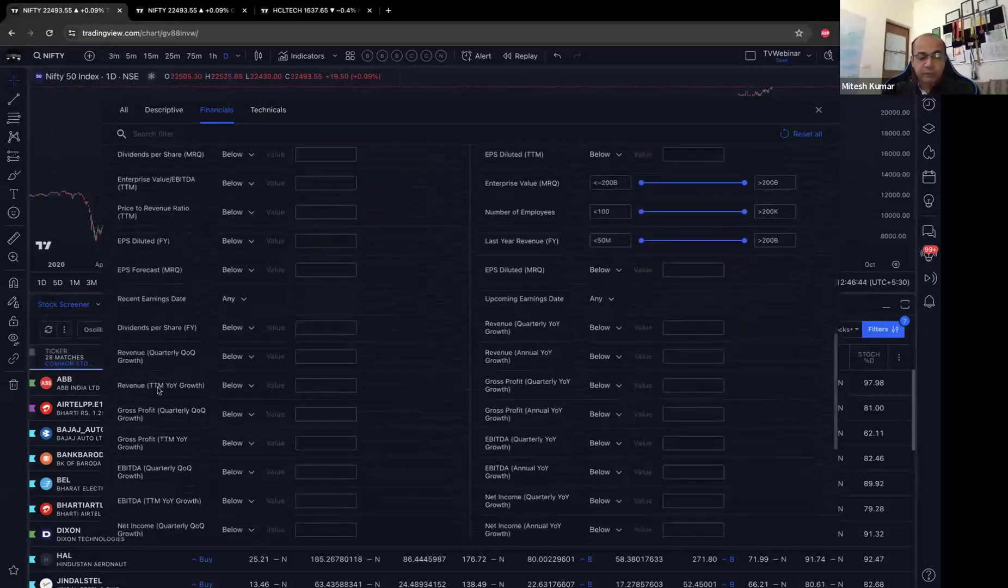
pyautogui.scroll(-6, 157, 390)
pyautogui.scroll(-4, 158, 390)
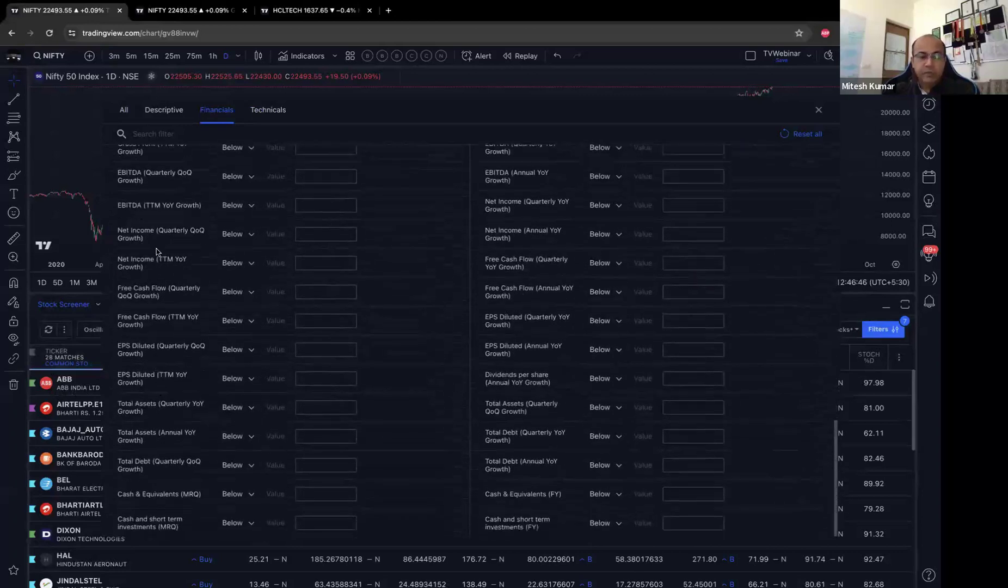
pyautogui.click(817, 110)
# - Enlarge the chart area above the screener and show the @1 watchlist beside it
pyautogui.moveTo(405, 303); pyautogui.dragTo(405, 328)
pyautogui.scroll(-1, 490, 201)
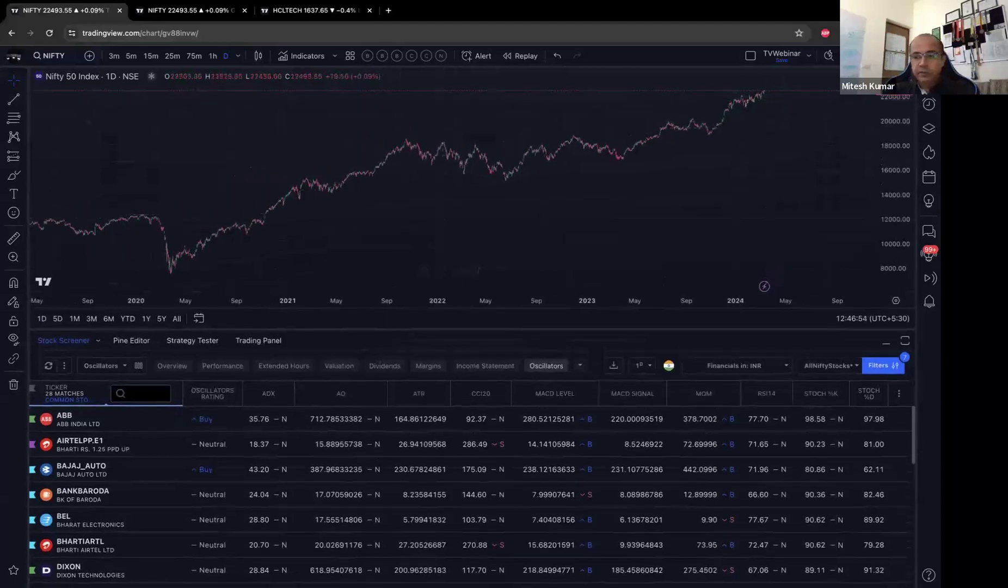
pyautogui.click(929, 78)
pyautogui.click(759, 80)
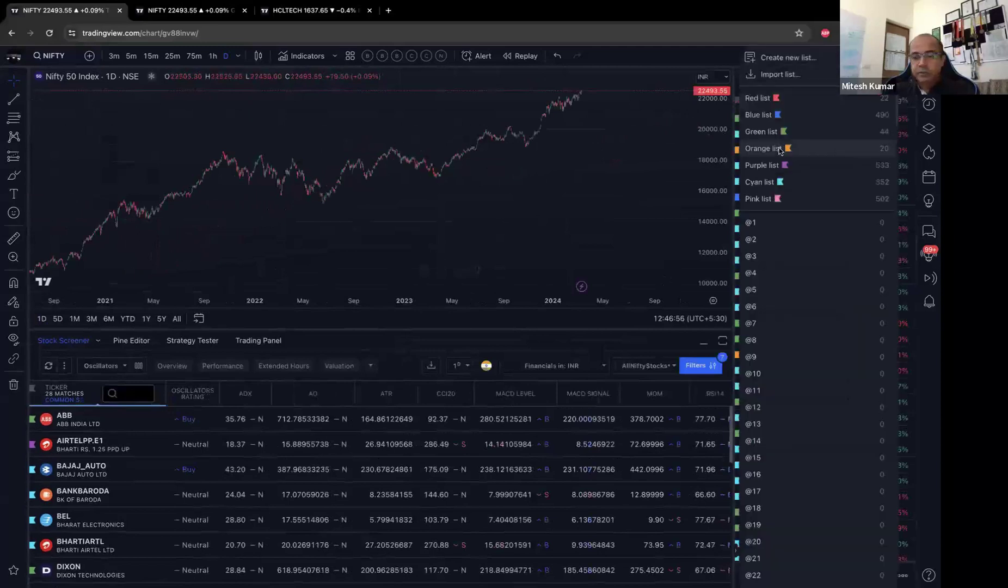
pyautogui.click(769, 222)
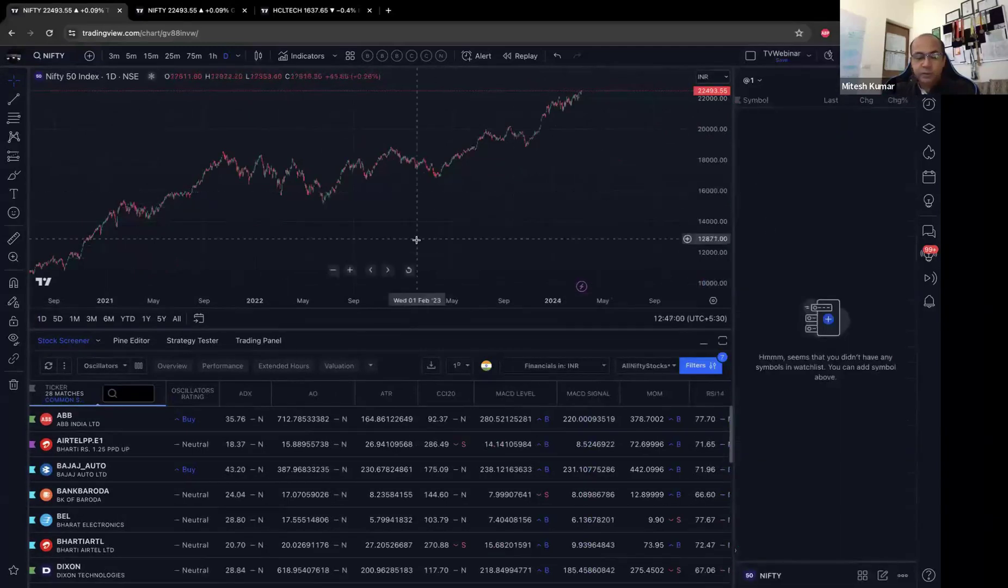
# - Review the daily charts of the screened stocks ABB, AIRTELPP.E1, BAJAJ_AUTO, BANKBARODA, BHARTIARTL and DIXON
pyautogui.click(125, 425)
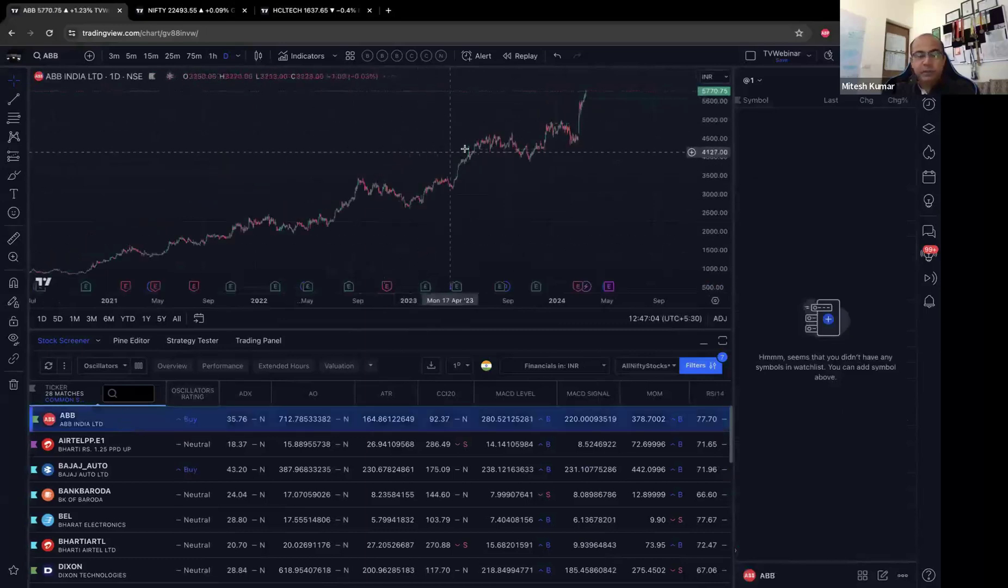
pyautogui.scroll(6, 589, 104)
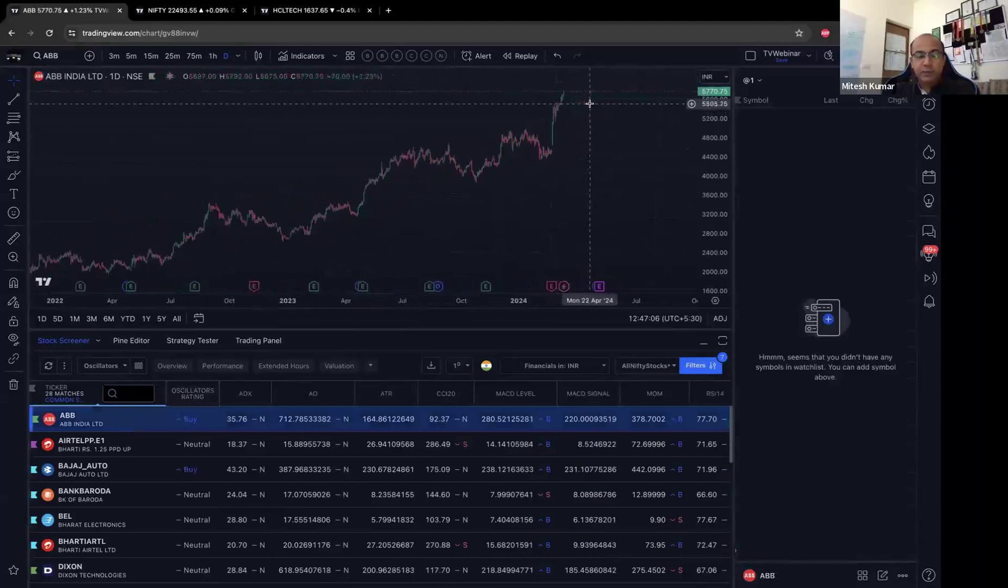
pyautogui.click(72, 453)
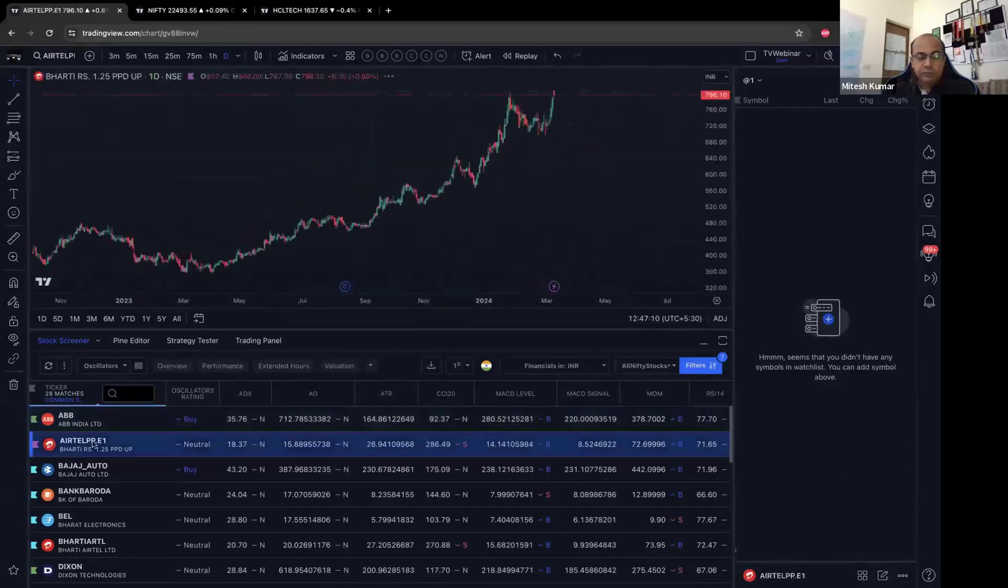
pyautogui.click(102, 477)
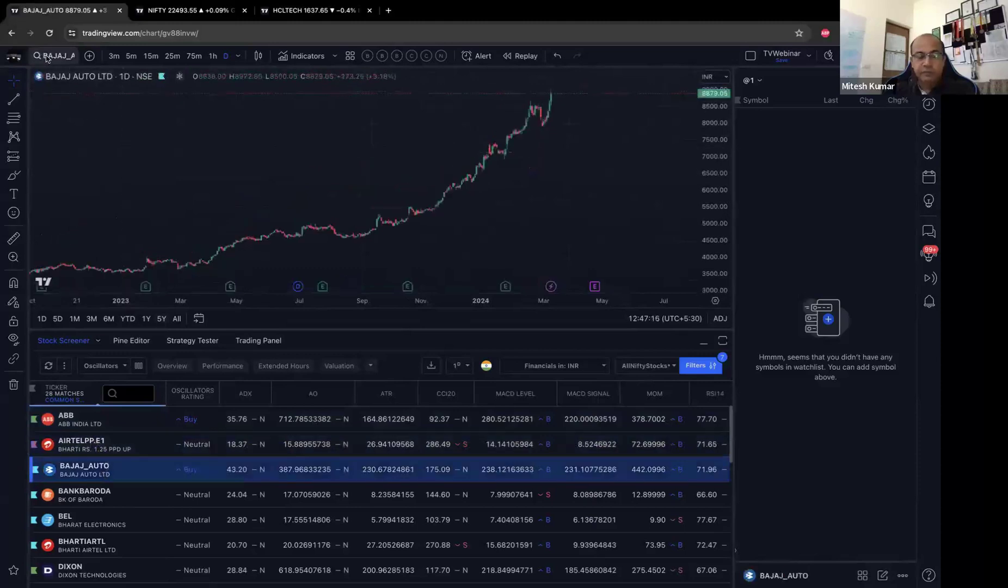
pyautogui.click(80, 493)
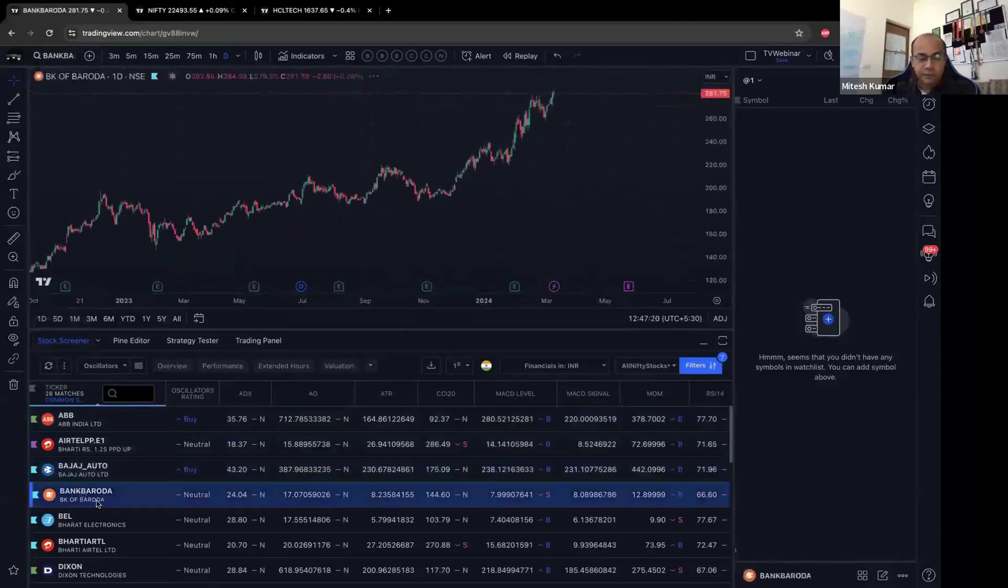
pyautogui.scroll(-2, 98, 504)
pyautogui.click(98, 500)
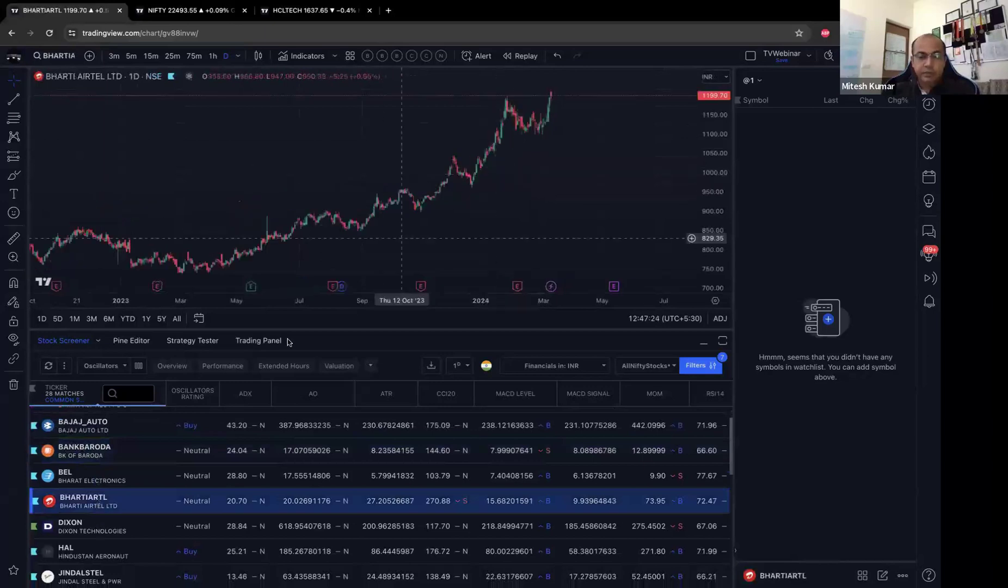
pyautogui.click(169, 523)
pyautogui.scroll(-2, 174, 506)
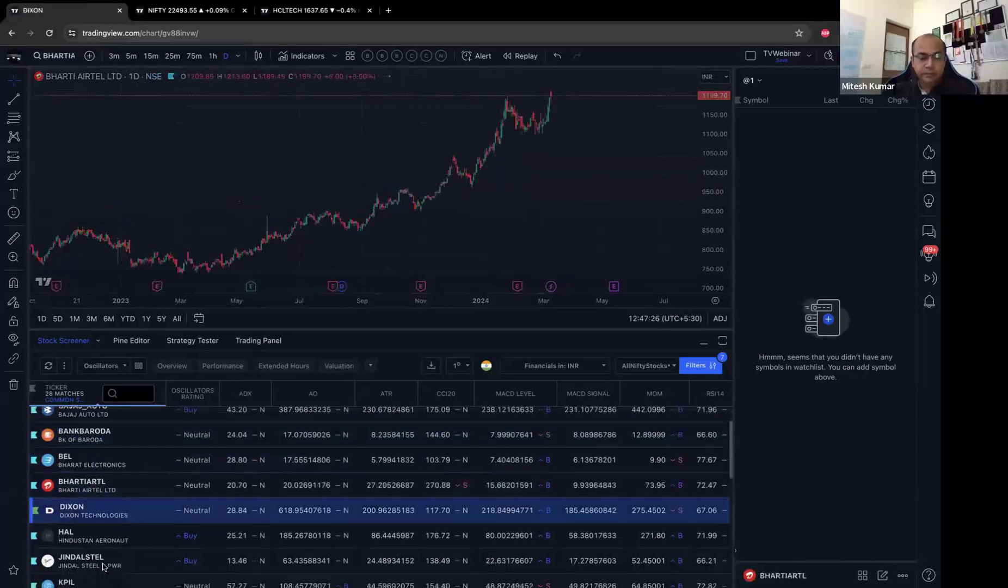
# - Give the screener results more height beneath the chart and hide the watchlist to widen the table
pyautogui.moveTo(432, 330); pyautogui.dragTo(432, 257)
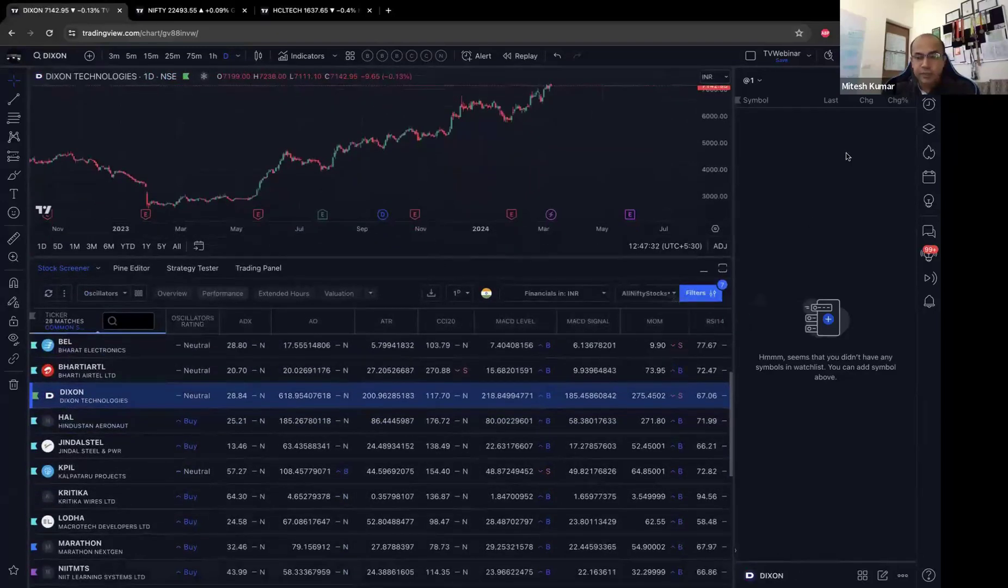
pyautogui.click(929, 81)
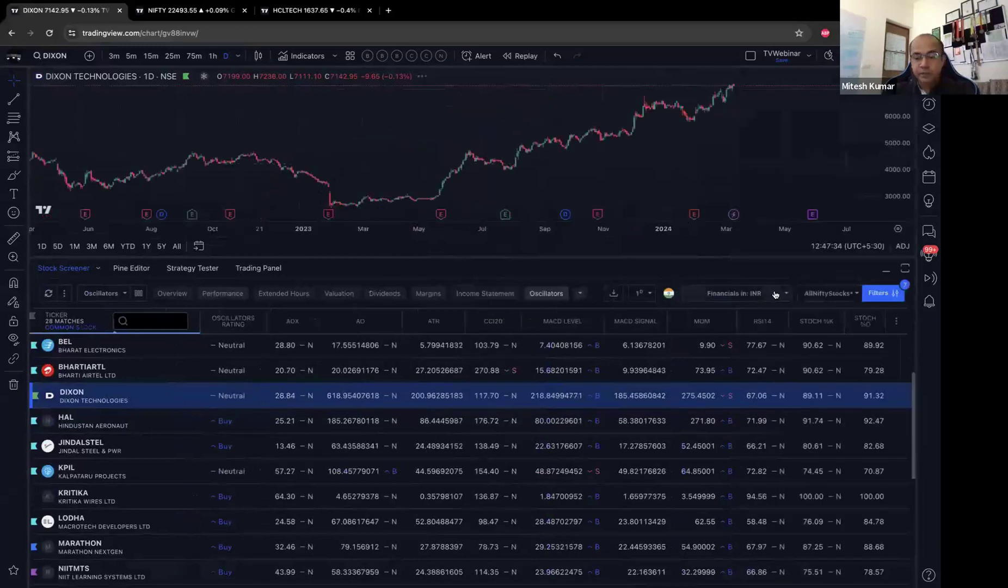
# - Remove the Average True Range, Awesome Oscillator, Commodity Channel Index, MACD Level, MACD Signal and Oscillators Rating columns from the screener table
pyautogui.click(138, 295)
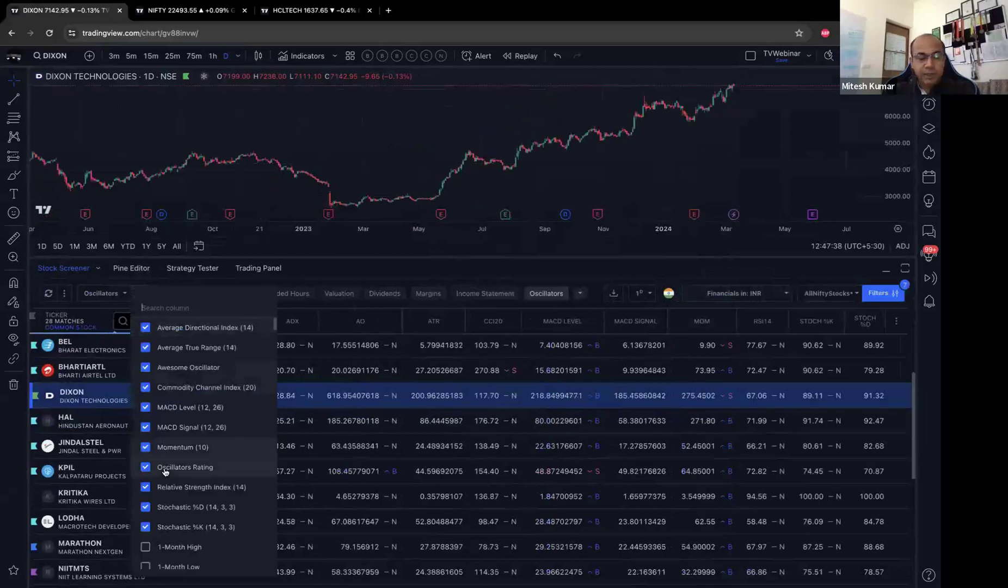
pyautogui.scroll(-3, 165, 471)
pyautogui.scroll(3, 160, 409)
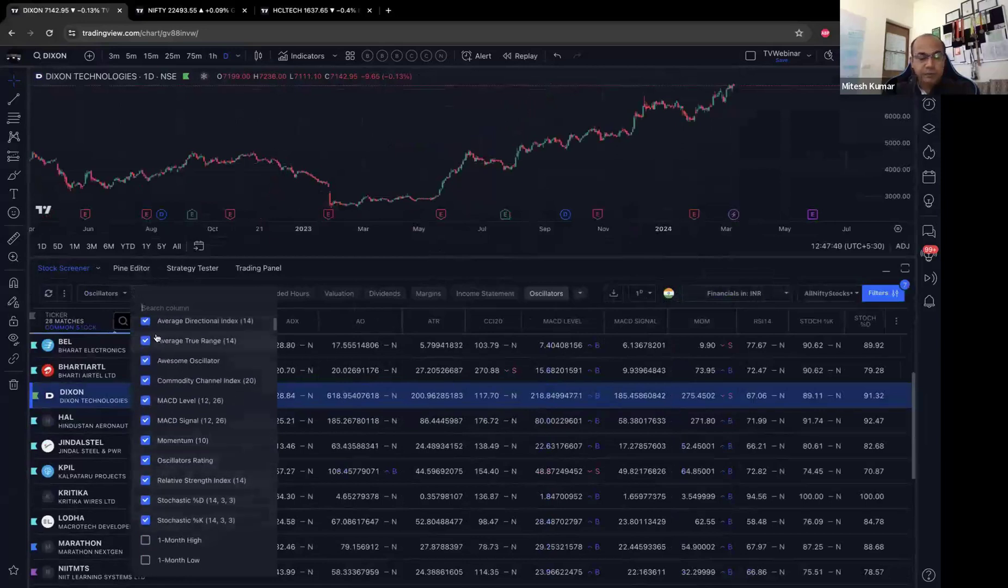
pyautogui.click(146, 360)
pyautogui.click(145, 340)
pyautogui.click(145, 380)
pyautogui.click(145, 400)
pyautogui.click(145, 420)
pyautogui.click(145, 460)
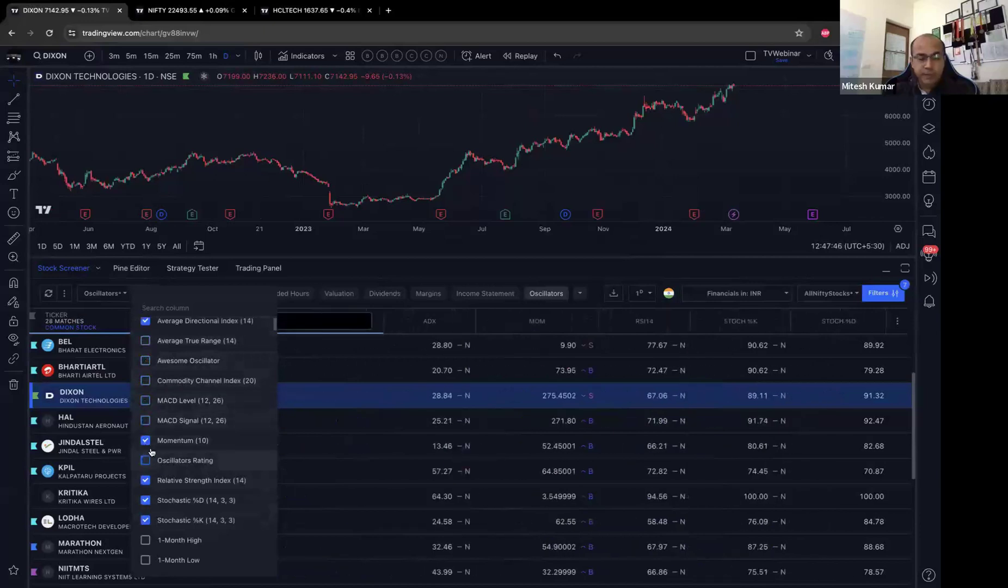
# - Add the Oscillators Rating, MACD Signal, MACD Level, Commodity Channel Index, Awesome Oscillator and Average True Range columns back to the screener table
pyautogui.click(145, 459)
pyautogui.click(145, 420)
pyautogui.click(146, 400)
pyautogui.click(145, 379)
pyautogui.click(145, 361)
pyautogui.click(146, 340)
# - Browse the other available screener columns, close the column list, and show the @1 watchlist again
pyautogui.scroll(1, 172, 385)
pyautogui.scroll(-5, 172, 386)
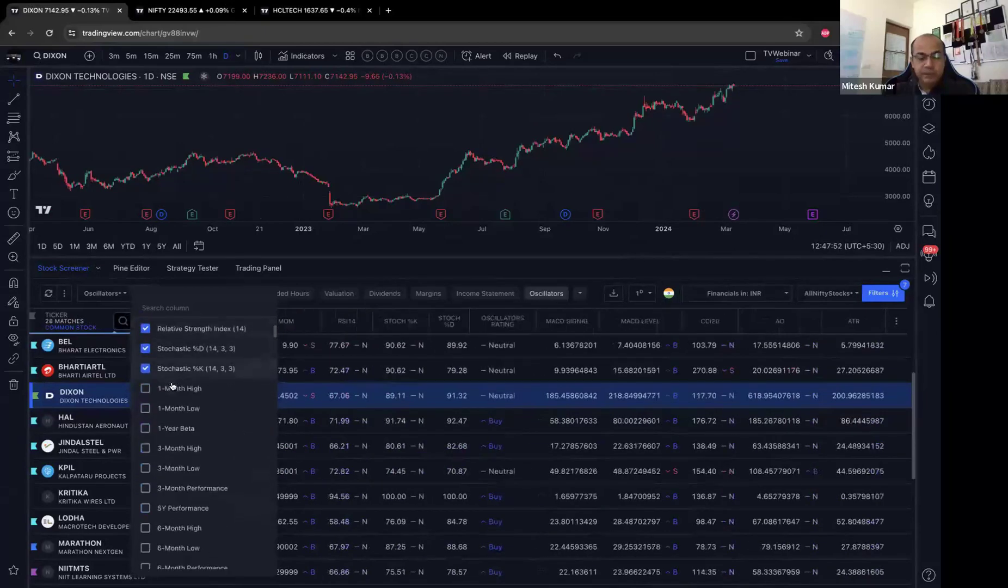
pyautogui.scroll(-4, 171, 385)
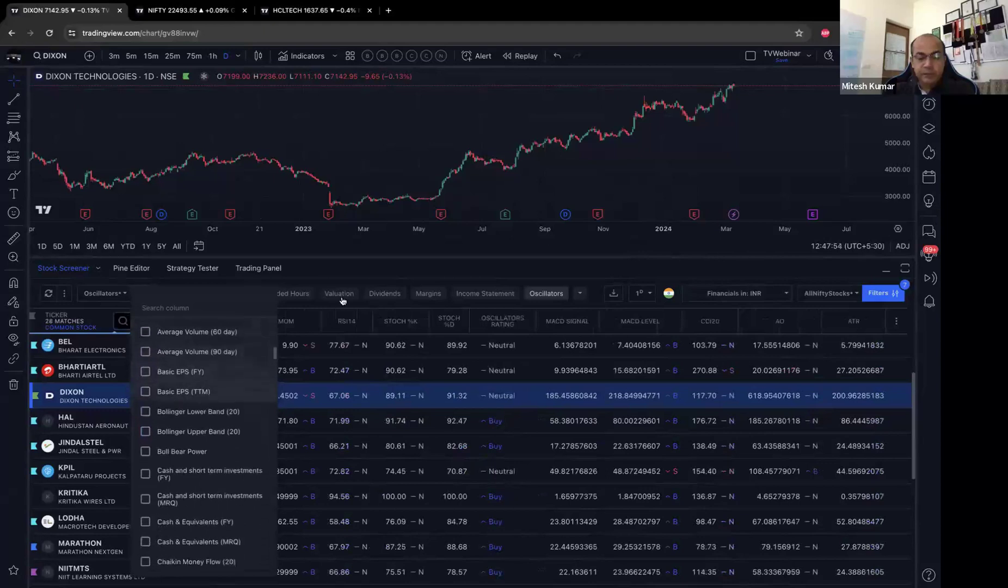
pyautogui.click(381, 269)
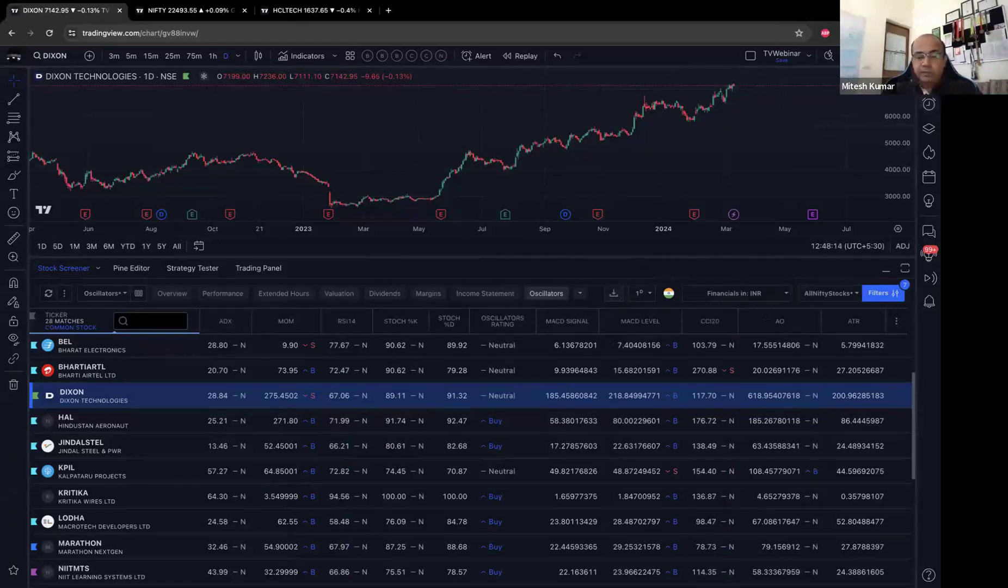
pyautogui.click(929, 80)
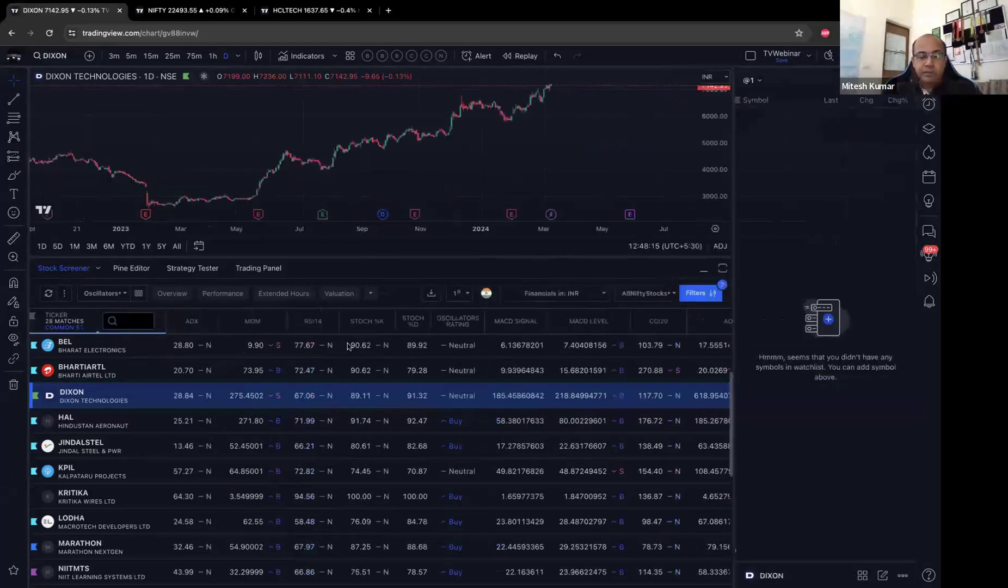
# - Select the screener stocks from BEL through ZYDUSLIFE and add them all to the @1 watchlist
pyautogui.click(144, 349)
pyautogui.scroll(-10, 164, 462)
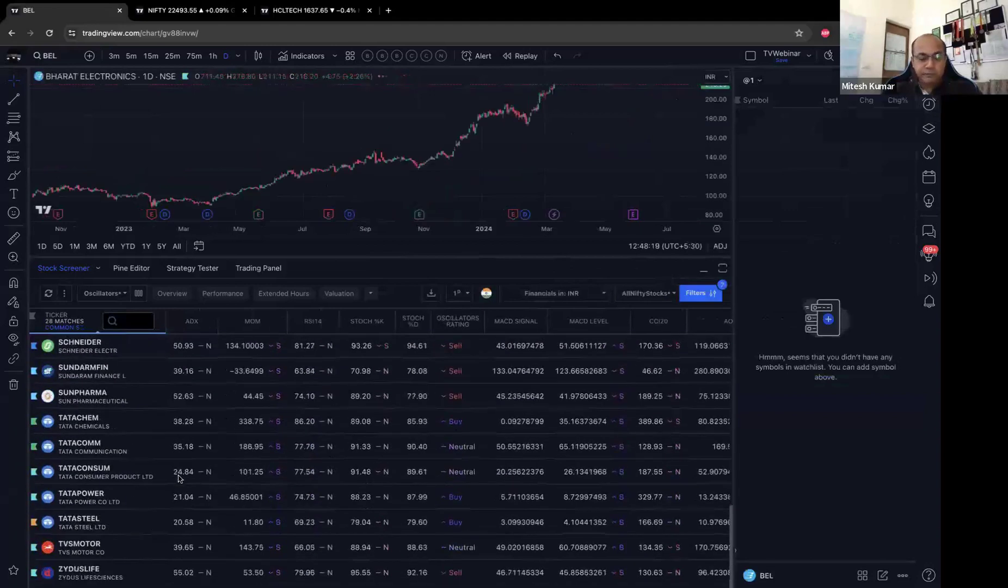
pyautogui.keyDown('shift'); pyautogui.click(117, 579); pyautogui.keyUp('shift')
pyautogui.rightClick(160, 459)
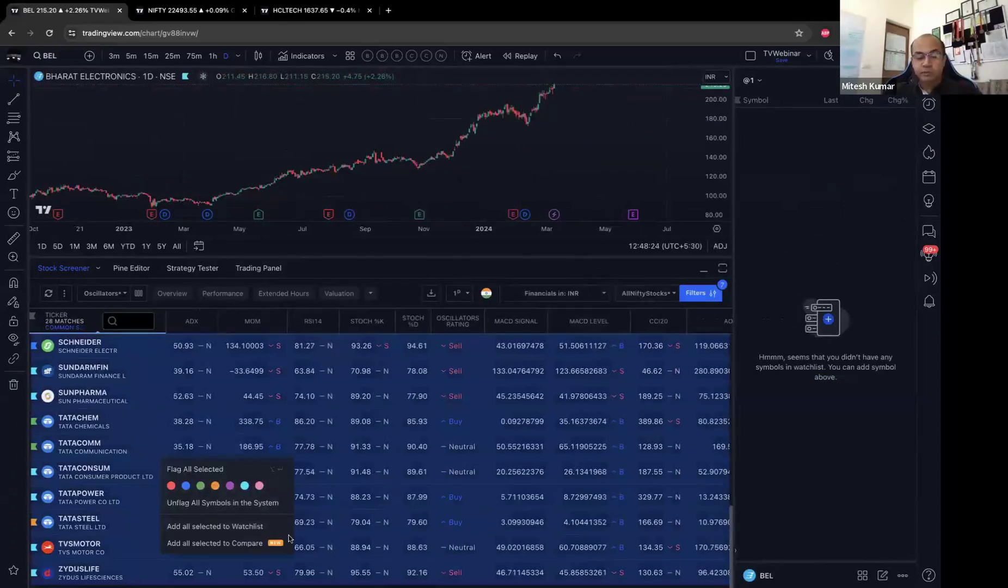
pyautogui.click(260, 526)
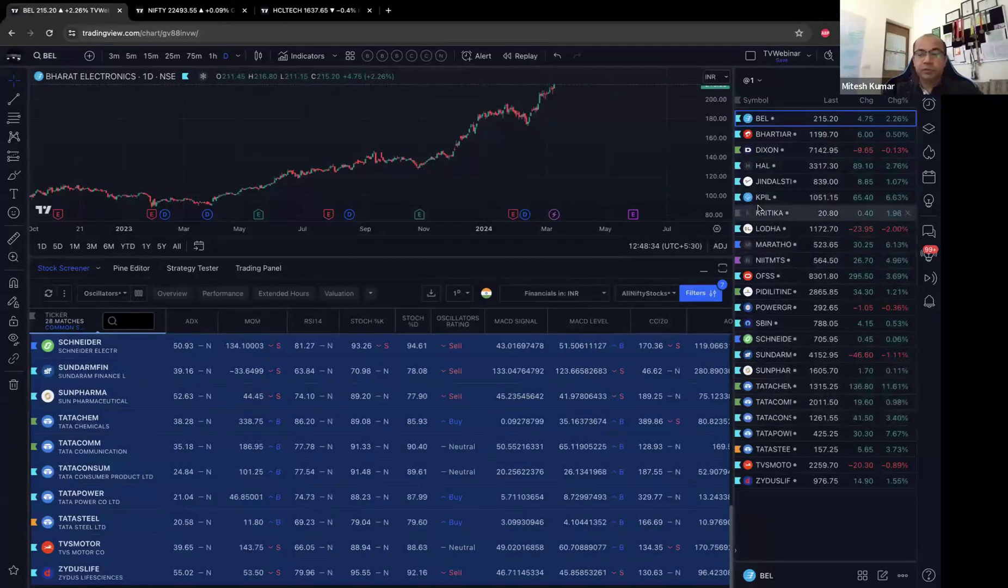
# - Switch from the @1 watchlist to the empty @2 watchlist
pyautogui.click(757, 81)
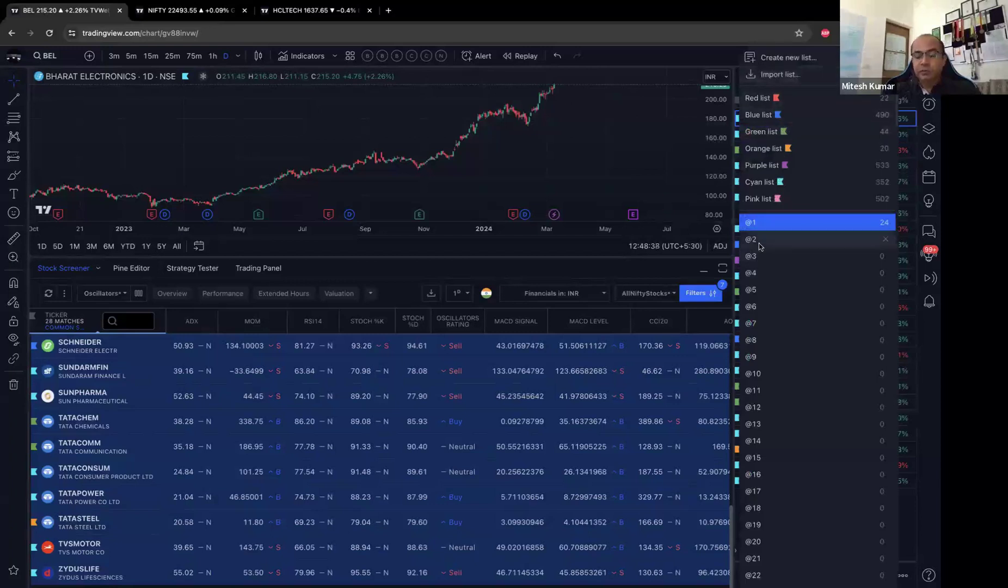
pyautogui.click(754, 222)
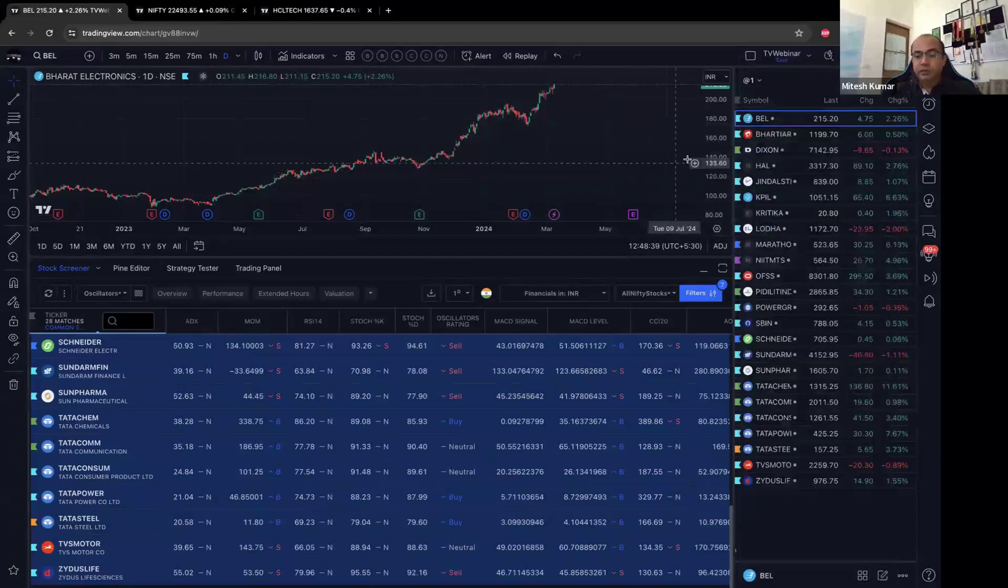
pyautogui.click(756, 81)
pyautogui.click(756, 239)
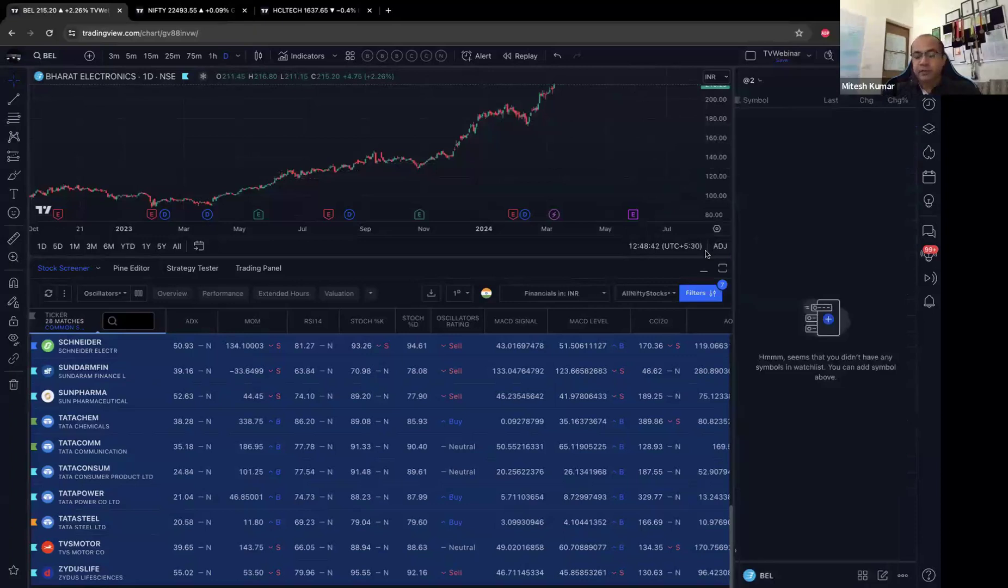
# - Reset all the screener filters and restrict the exchange to NSE
pyautogui.click(702, 288)
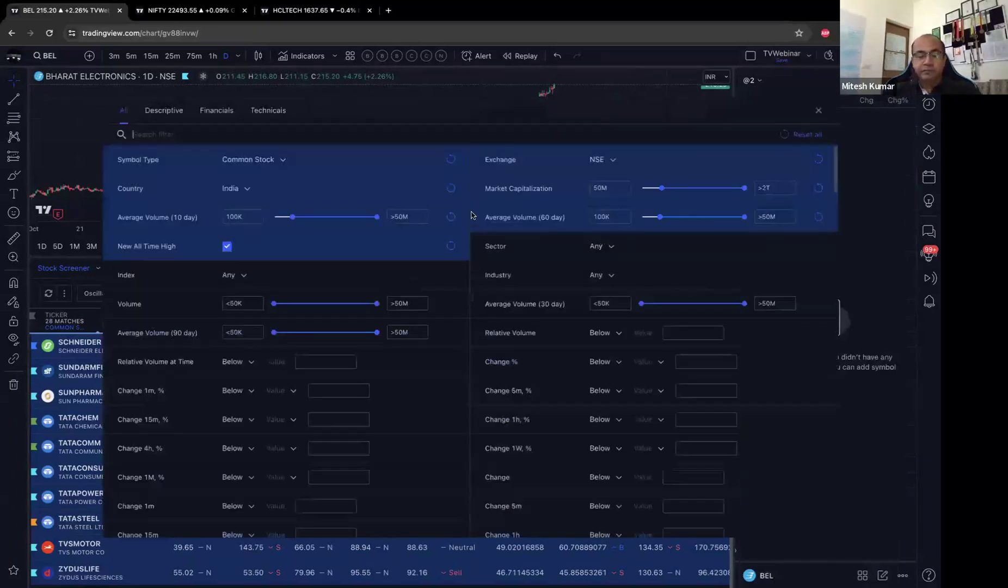
pyautogui.click(802, 137)
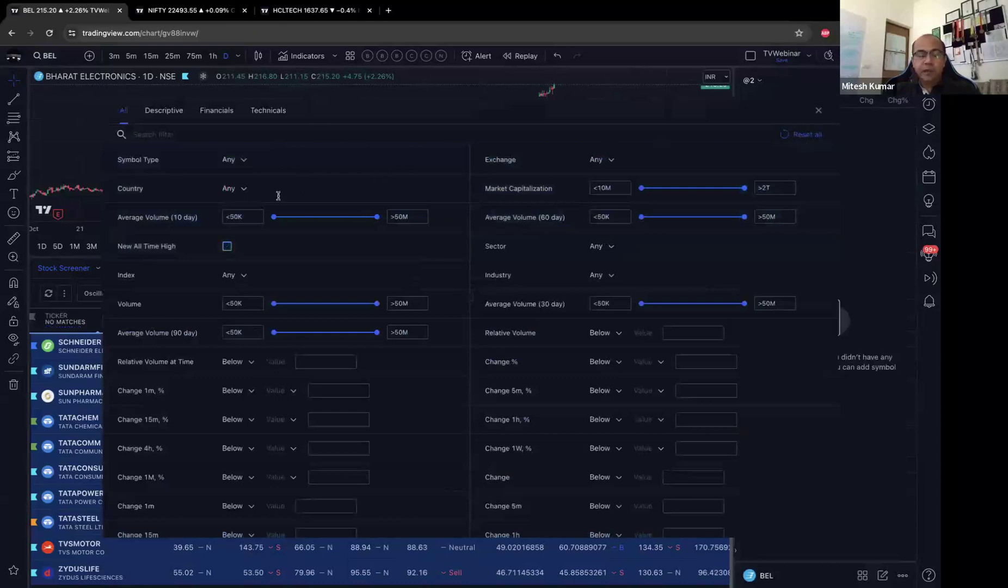
pyautogui.click(598, 166)
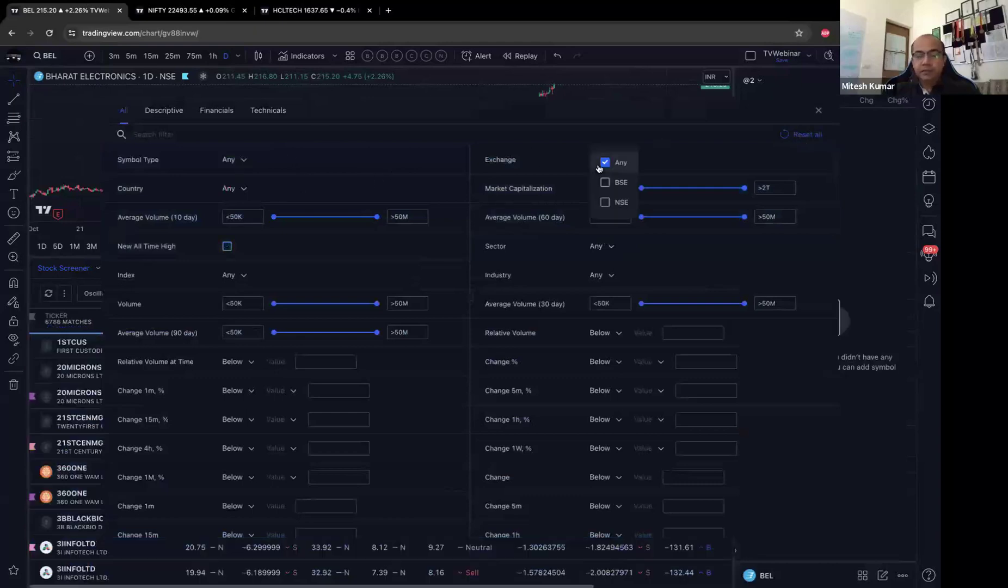
pyautogui.click(604, 203)
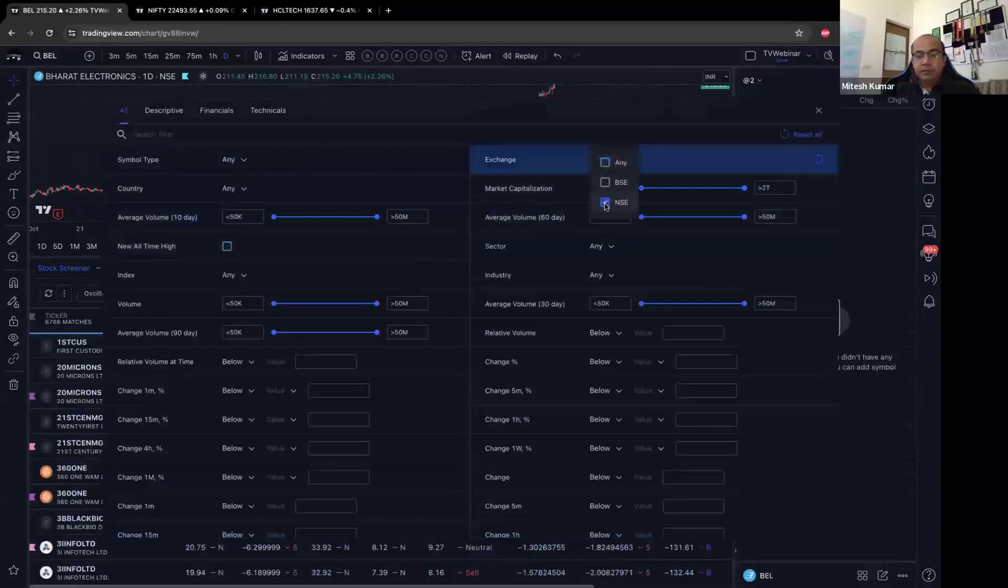
pyautogui.click(631, 129)
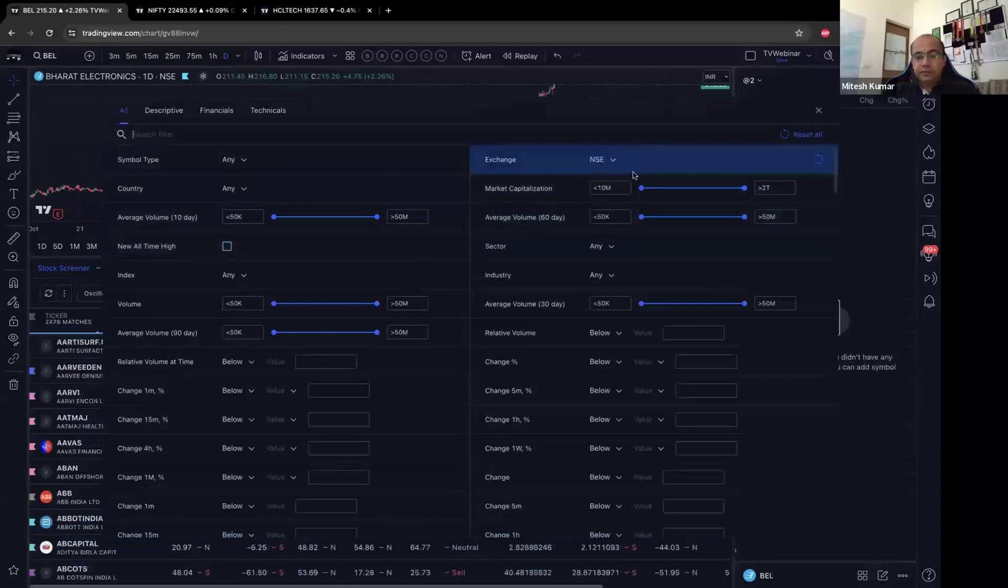
# - Check the sector options, set the index filter to Nifty 50 Index, and close the filter window
pyautogui.click(608, 247)
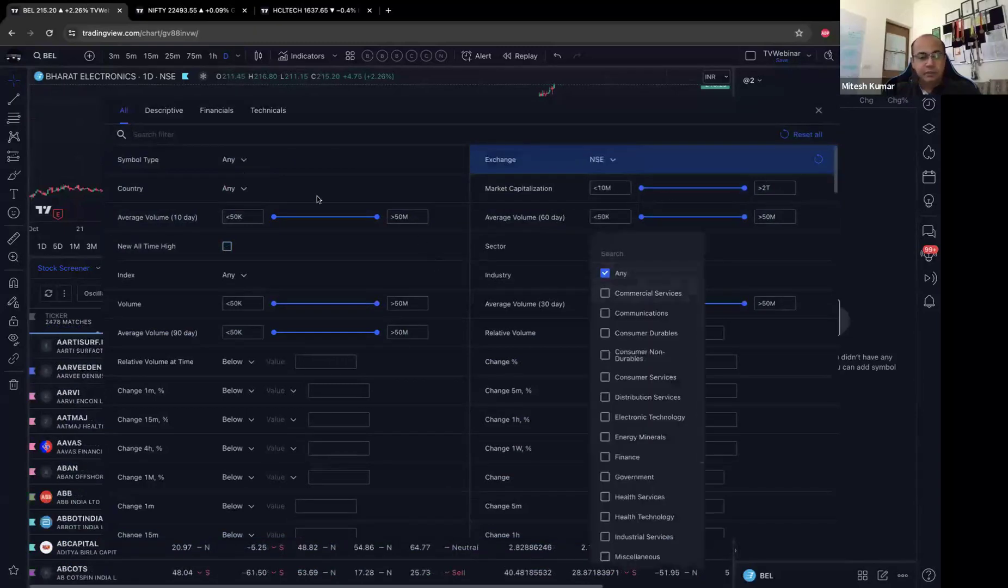
pyautogui.click(273, 176)
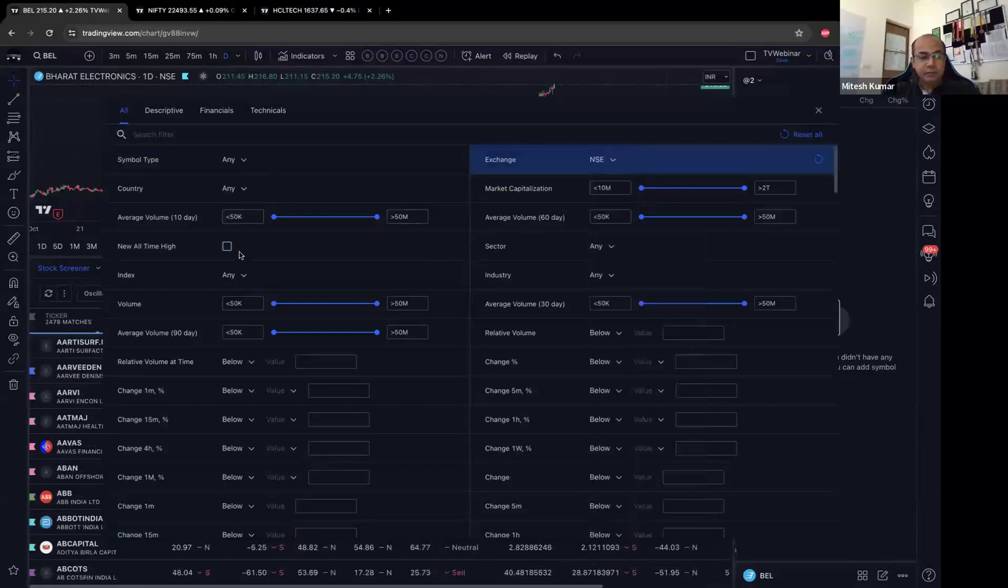
pyautogui.click(238, 274)
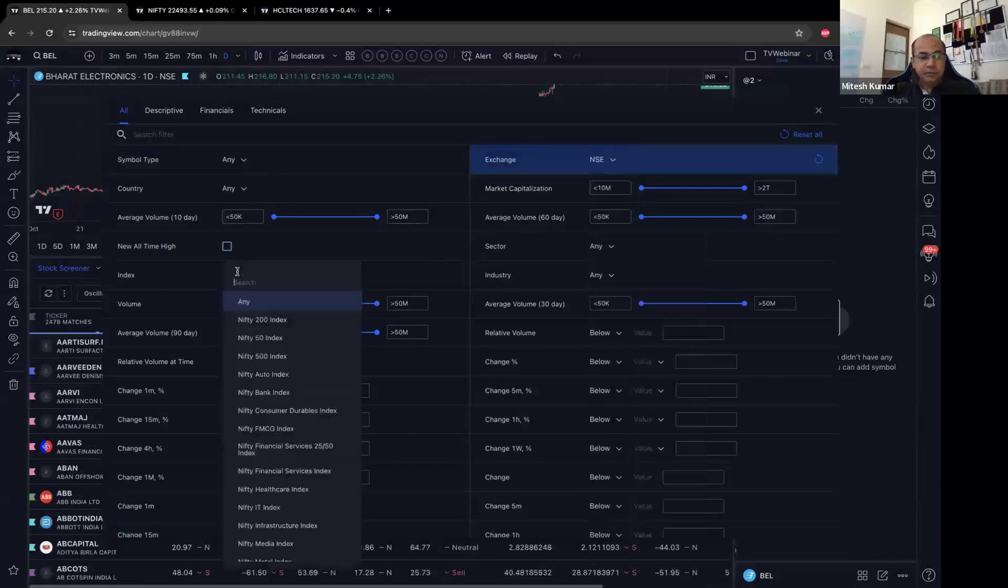
pyautogui.click(260, 337)
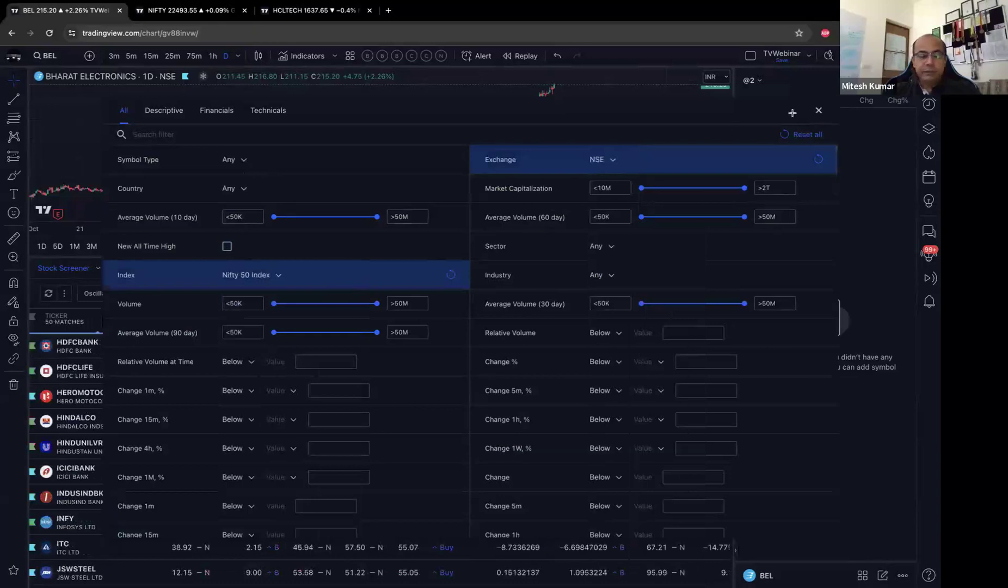
pyautogui.click(818, 109)
# - Select the screener stocks from HDFCBANK through WIPRO and add them all to the @2 watchlist
pyautogui.click(103, 351)
pyautogui.scroll(-10, 92, 381)
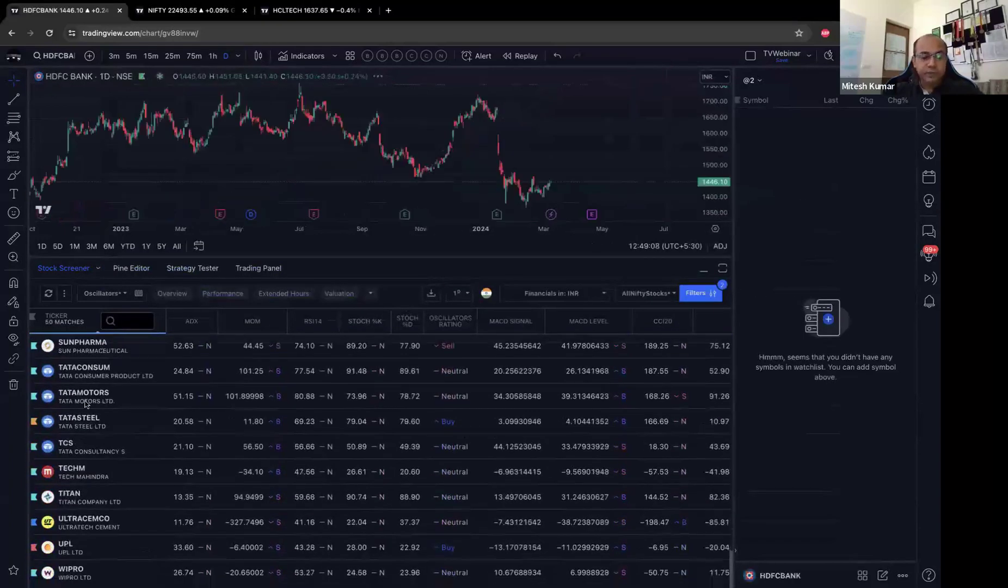
pyautogui.press('super+a')
pyautogui.rightClick(123, 458)
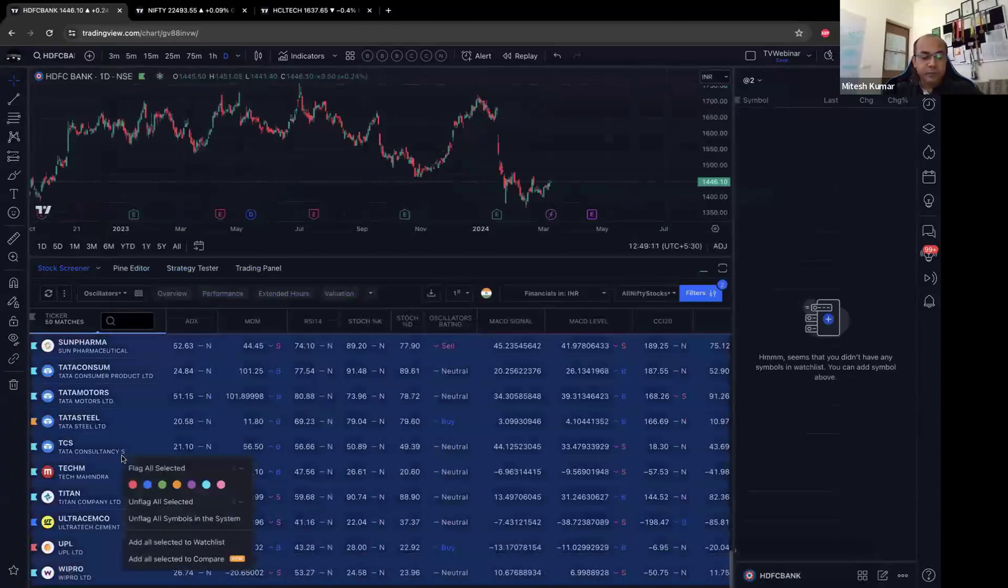
pyautogui.click(195, 540)
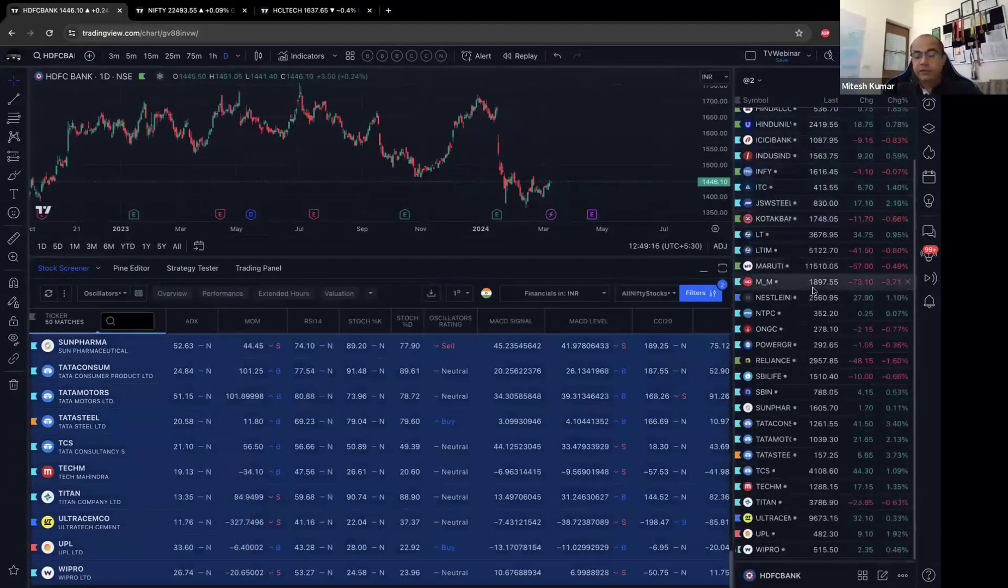
pyautogui.scroll(2, 815, 289)
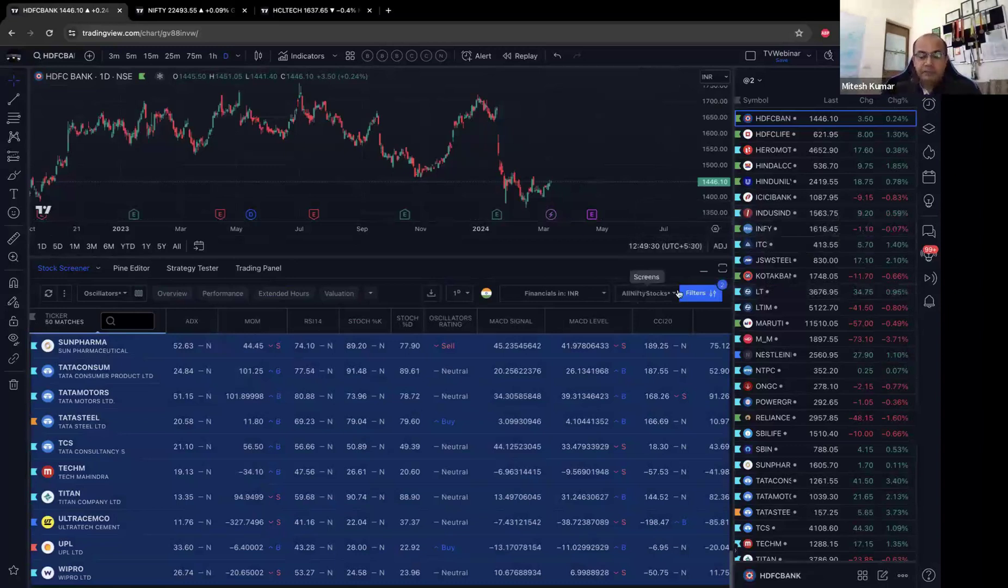
# - Change the screener's index filter to Nifty Auto Index and close the filter window
pyautogui.click(704, 298)
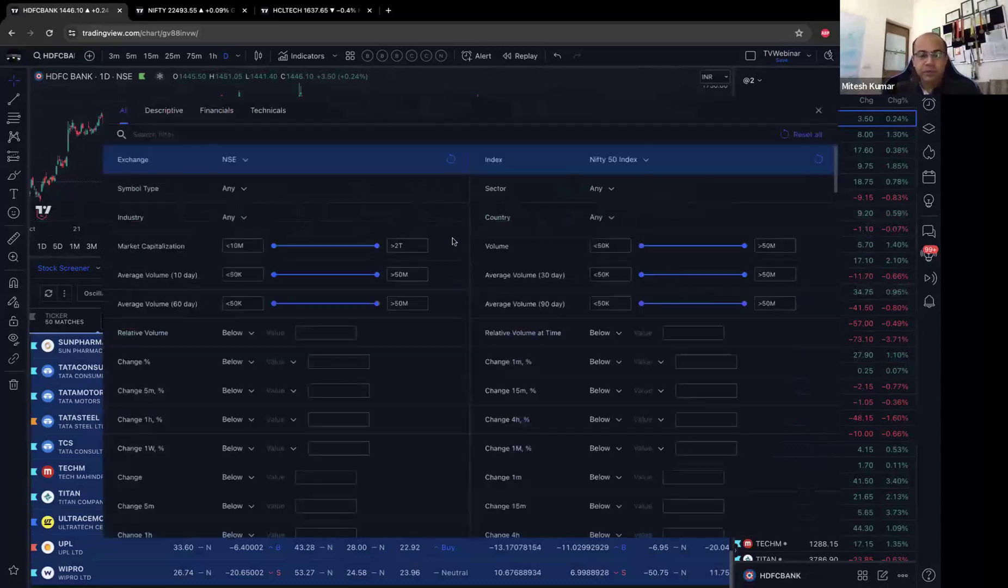
pyautogui.click(627, 163)
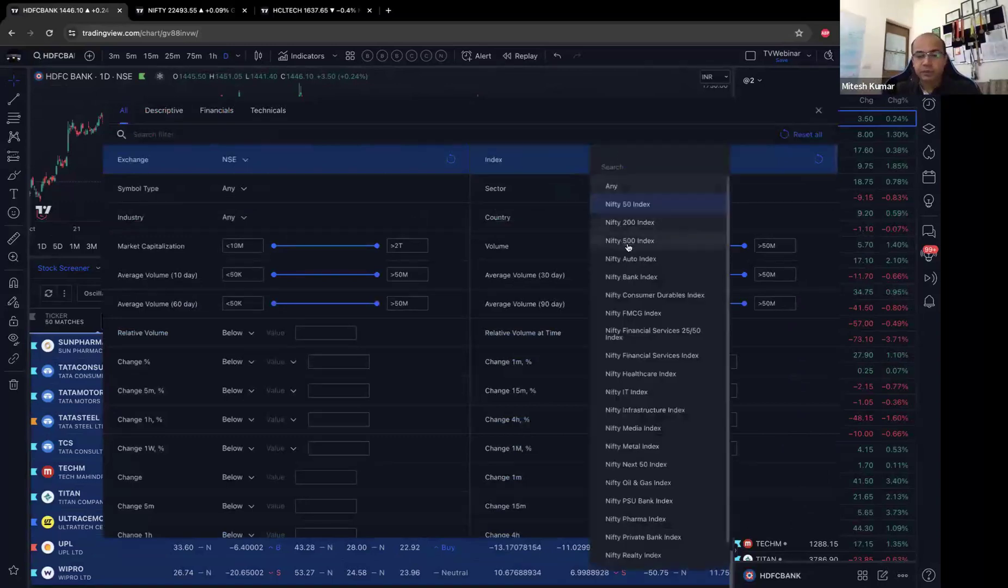
pyautogui.click(641, 258)
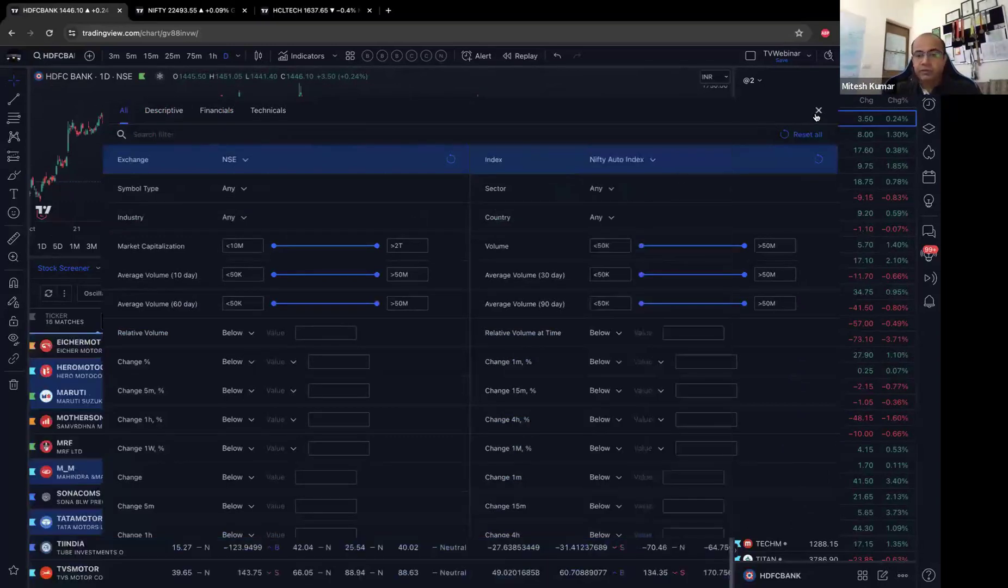
pyautogui.click(766, 88)
# - Switch to the @3 watchlist and add all the Nifty Auto Index screener stocks to it
pyautogui.click(756, 81)
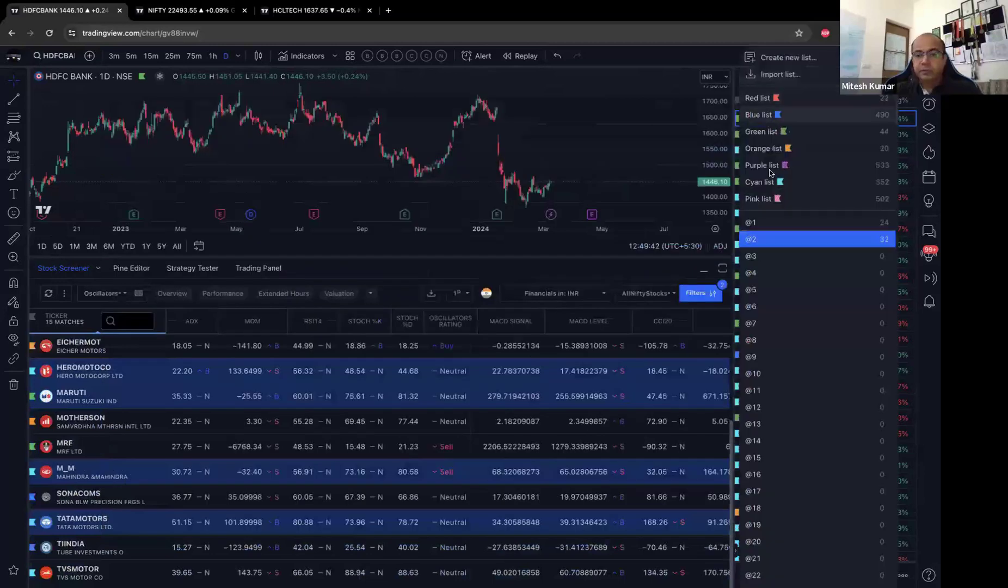
pyautogui.click(761, 259)
pyautogui.click(90, 354)
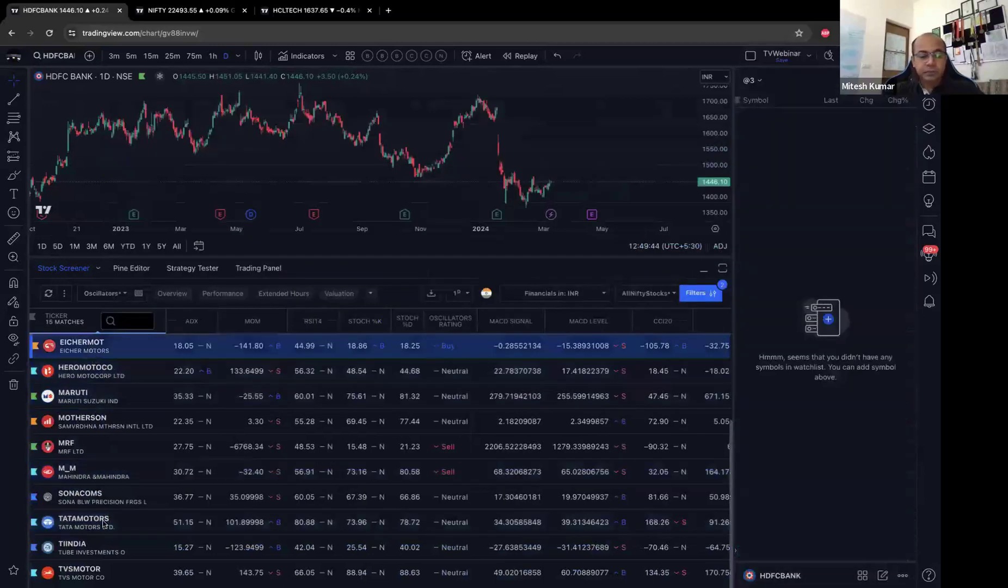
pyautogui.hotkey('ctrl', 'a')
pyautogui.rightClick(127, 485)
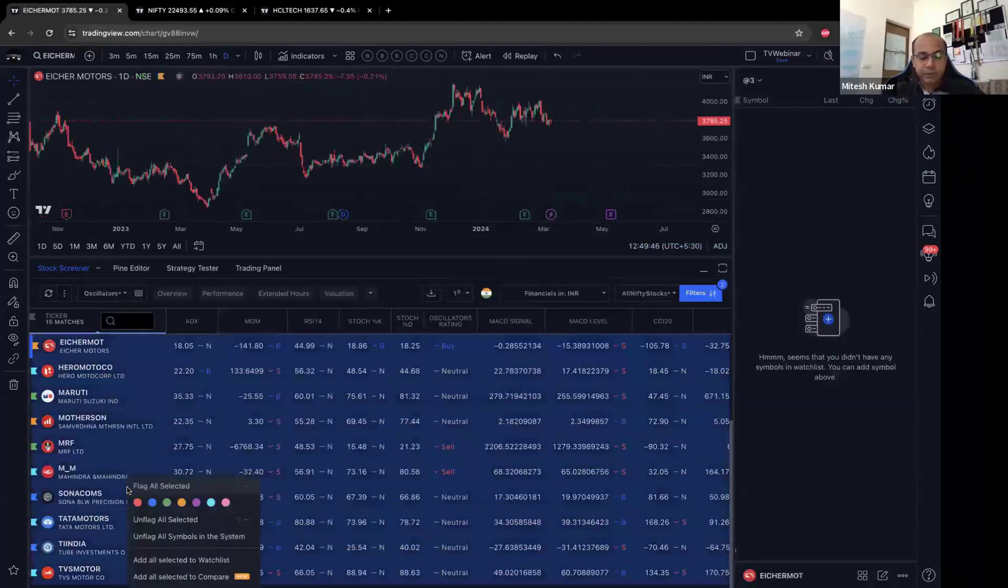
pyautogui.click(169, 560)
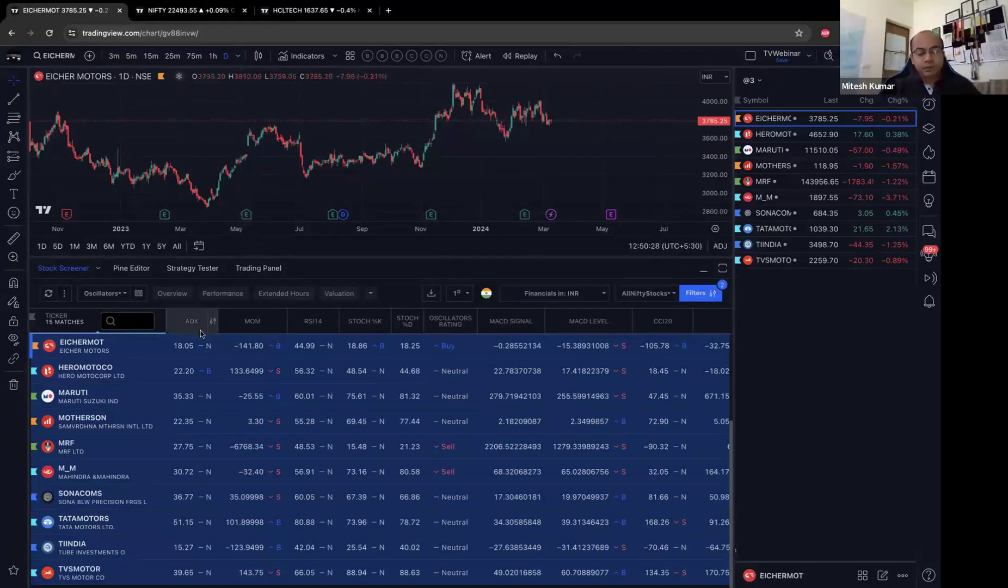
# - Load the HEROMOTOCO chart with all screener rows selected again and hide the watchlist
pyautogui.click(236, 364)
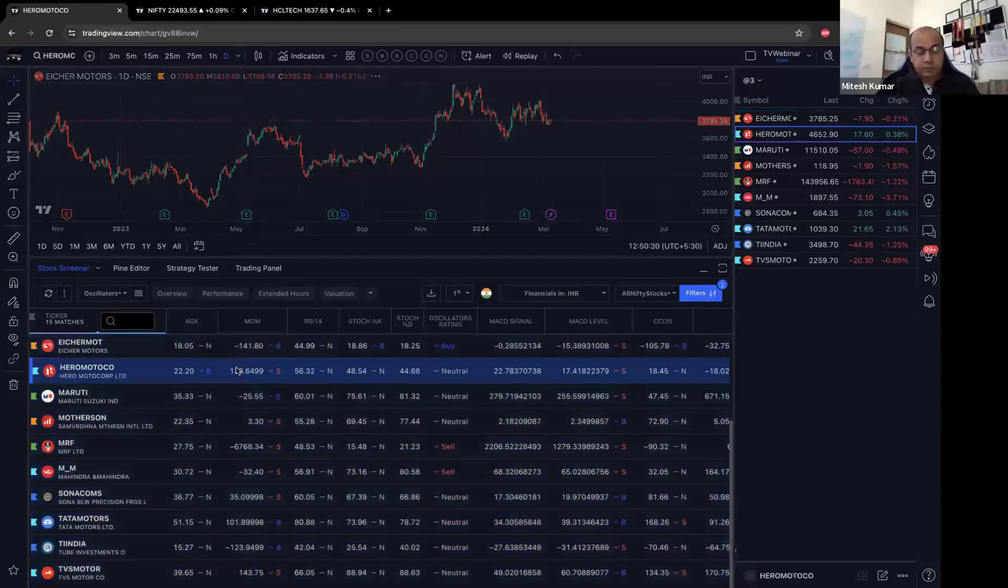
pyautogui.hotkey('ctrl', 'a')
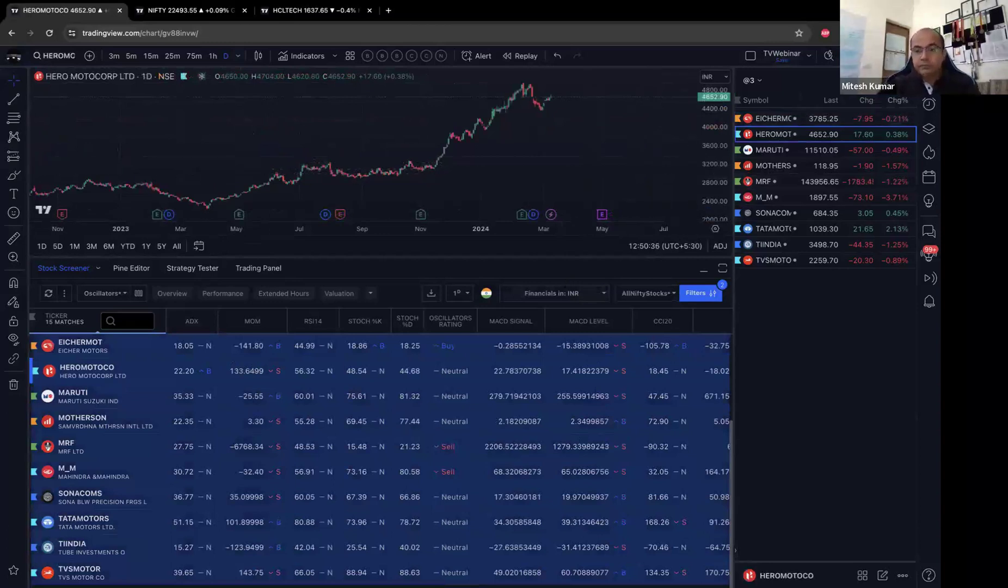
pyautogui.click(929, 80)
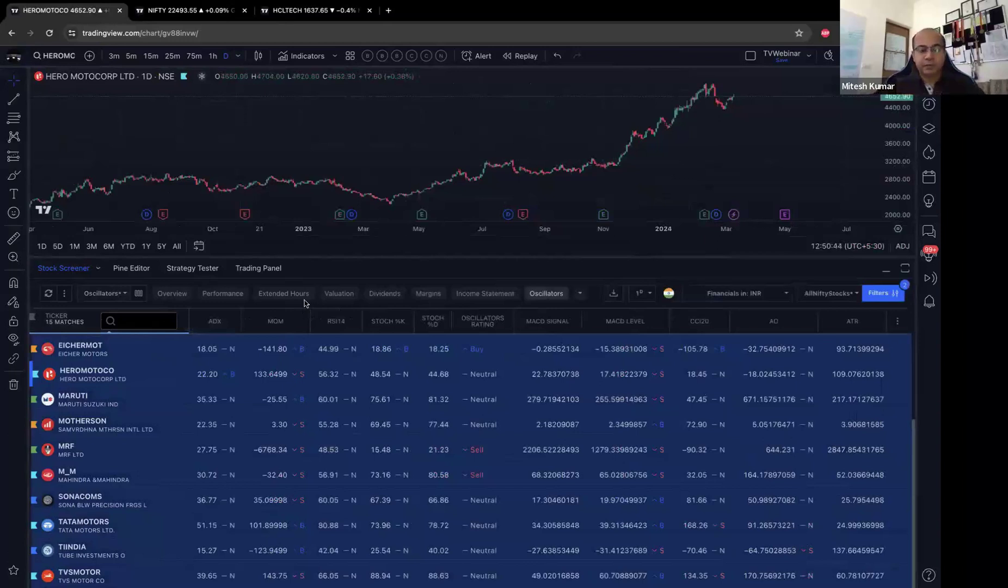
# - Switch to the Safari window with the Gold Futures chart and remove its MACD and RSI indicators
pyautogui.press('super+Tab')
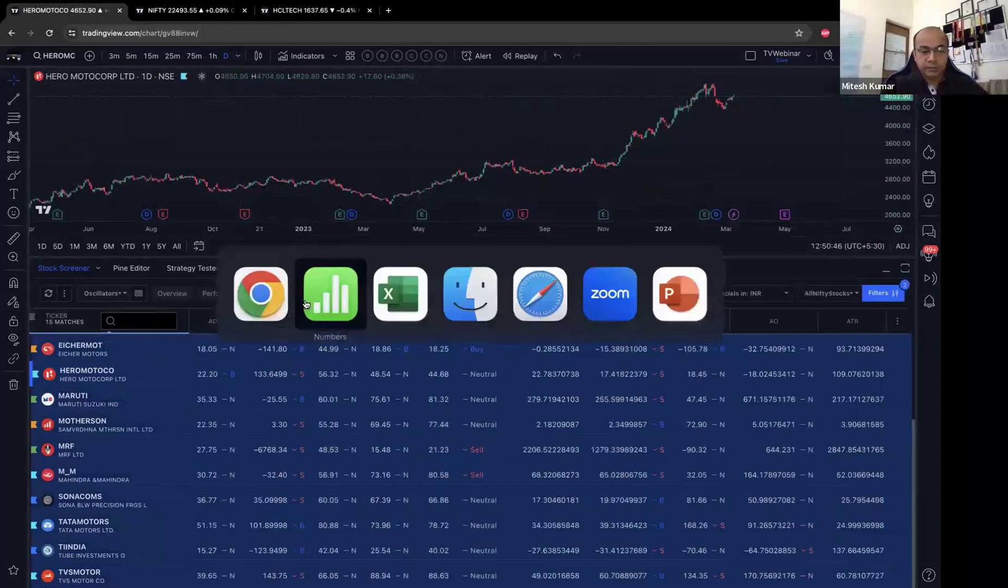
pyautogui.press('super+Tab')
pyautogui.press('super+Tab')
pyautogui.press('super+Tab')
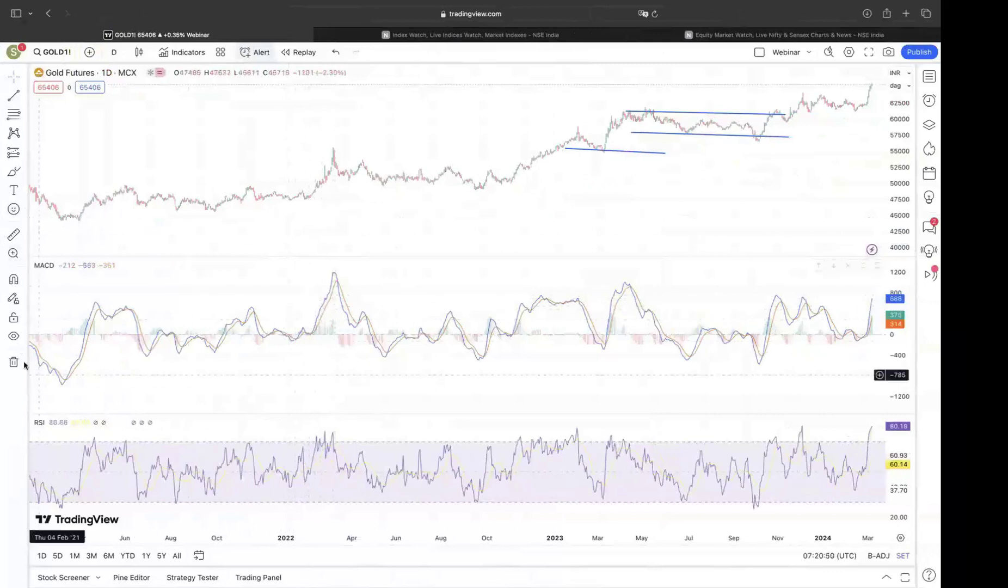
pyautogui.click(24, 364)
pyautogui.click(54, 377)
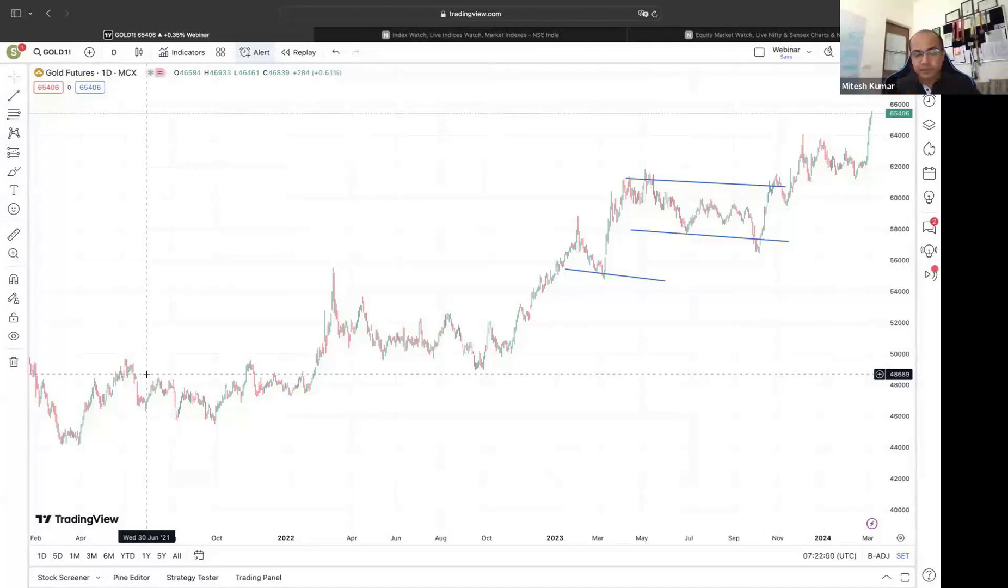
# - Switch back to Chrome and set the Volatility Week condition to Crosses in the screener's technical filters
pyautogui.press('super+Tab')
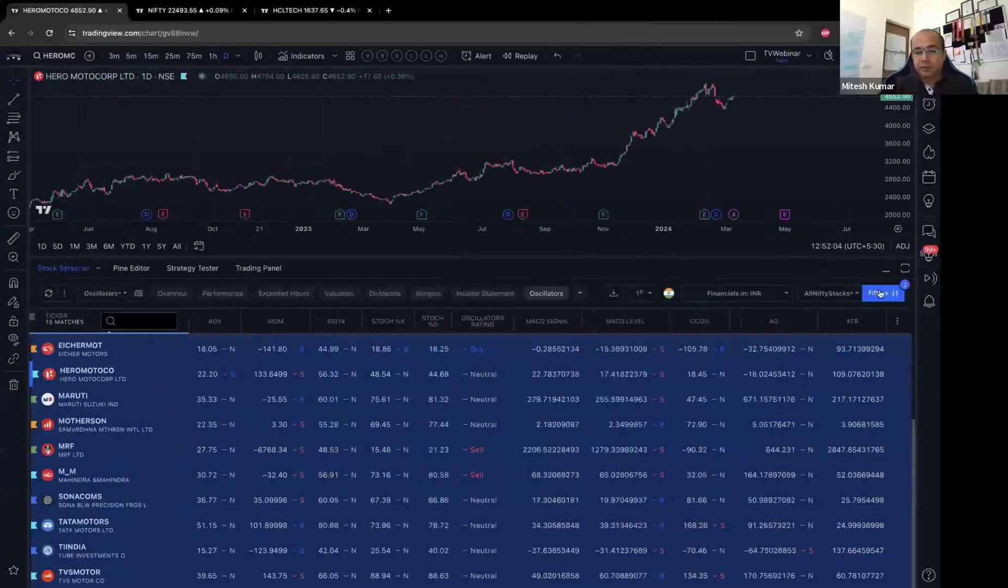
pyautogui.click(879, 294)
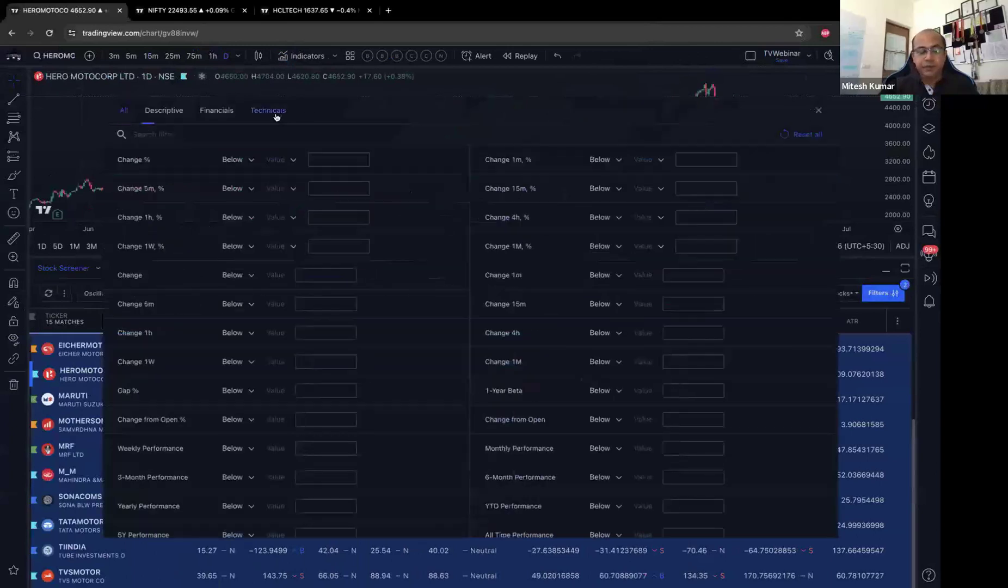
pyautogui.click(276, 115)
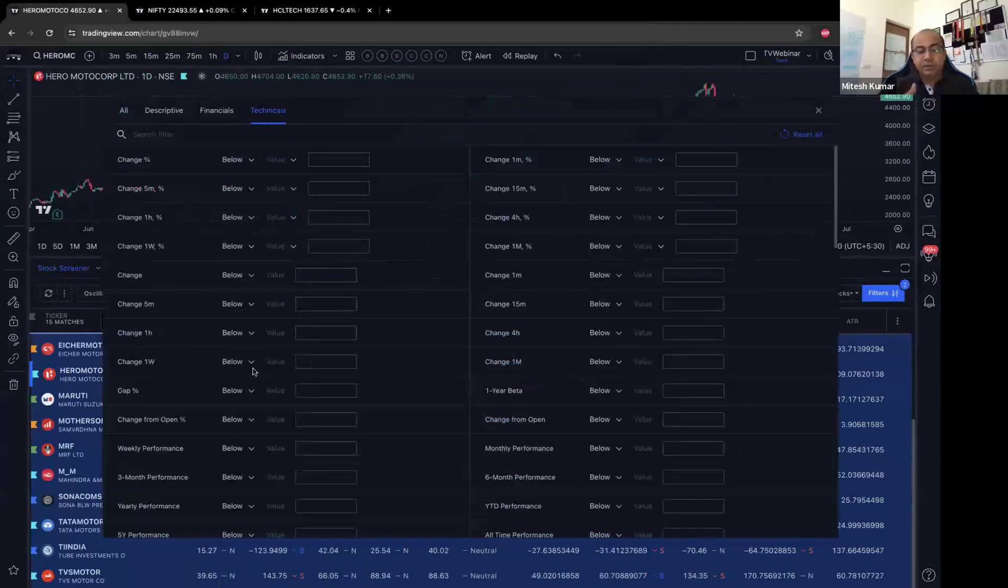
pyautogui.scroll(-4, 252, 371)
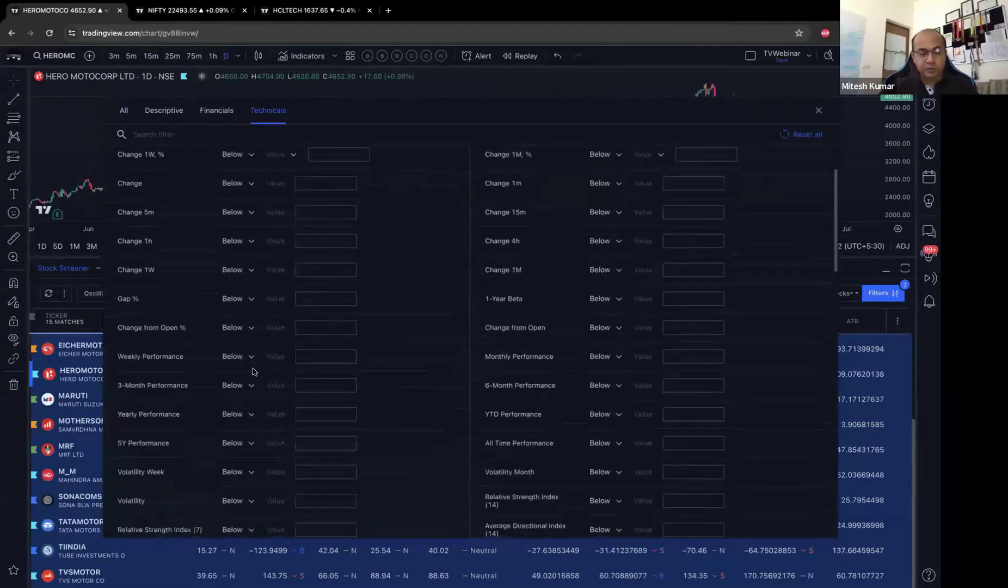
pyautogui.click(250, 358)
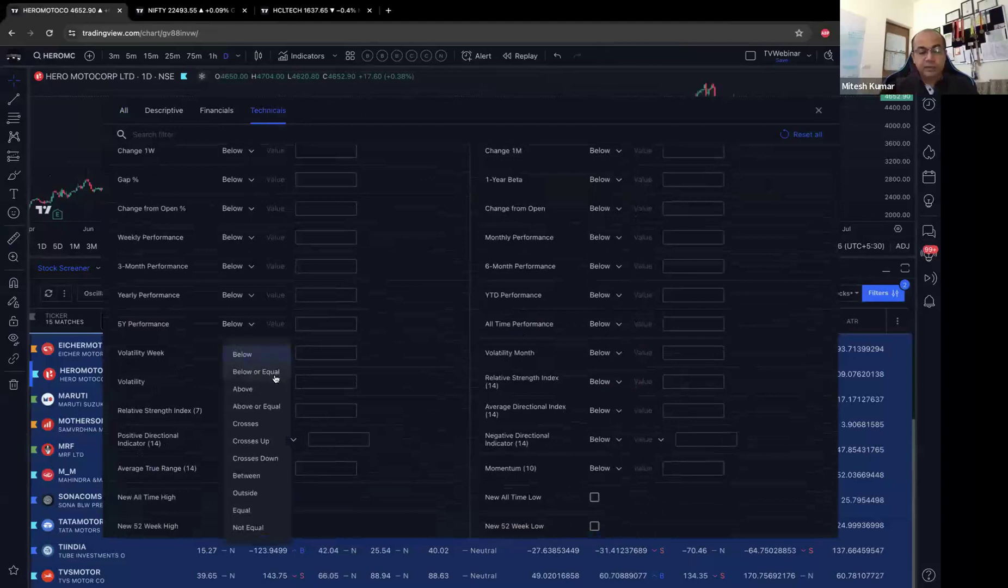
pyautogui.click(259, 423)
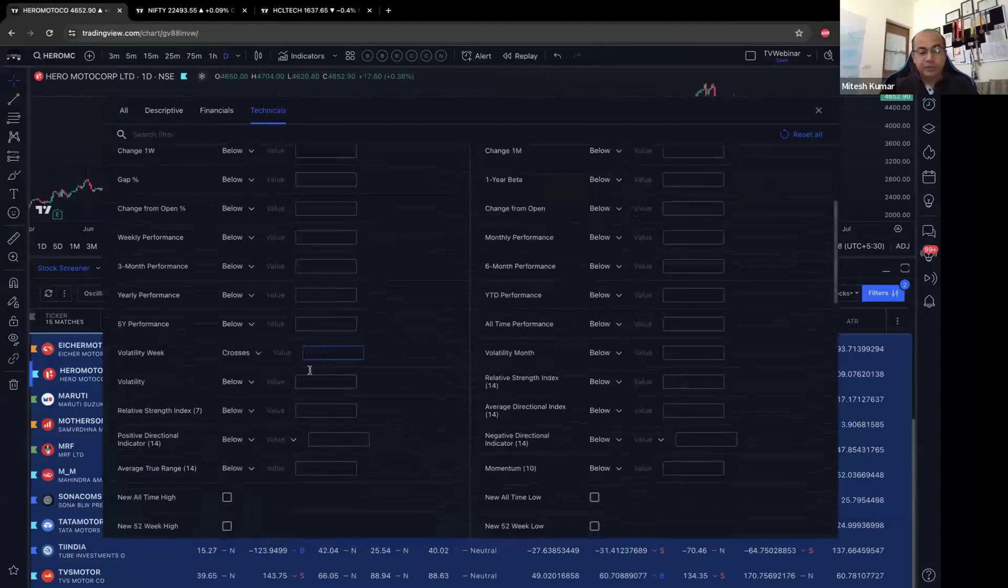
# - Look through the new high, new low and moving average filters, close the filter window and give the chart more height
pyautogui.scroll(-1, 307, 381)
pyautogui.scroll(-4, 307, 381)
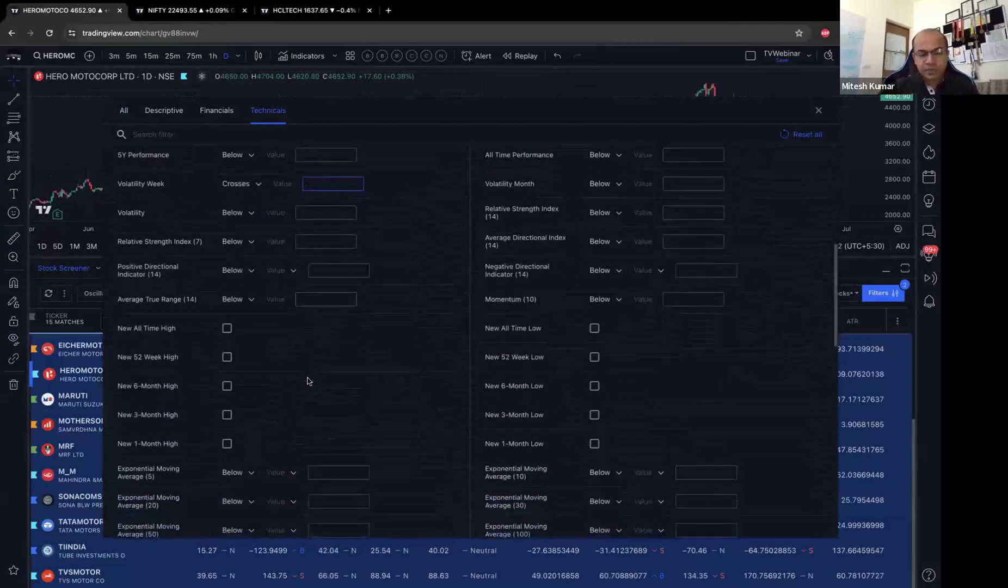
pyautogui.scroll(-4, 307, 380)
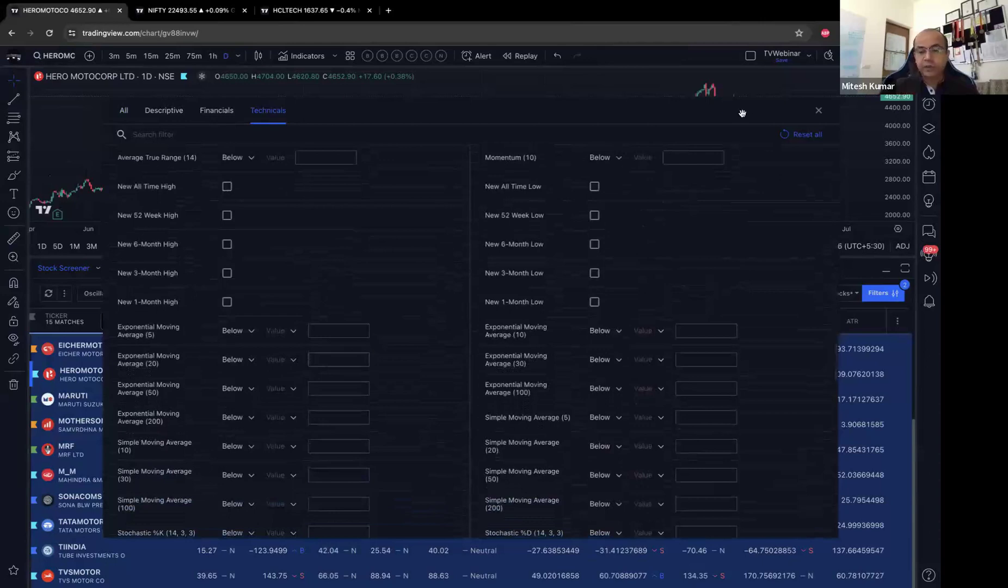
pyautogui.click(818, 112)
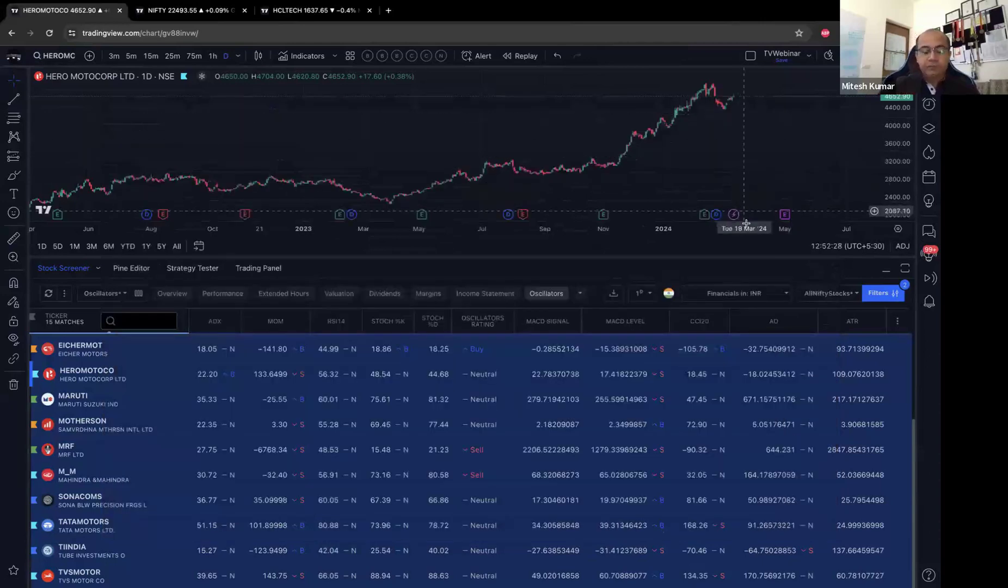
pyautogui.moveTo(757, 253); pyautogui.dragTo(757, 314)
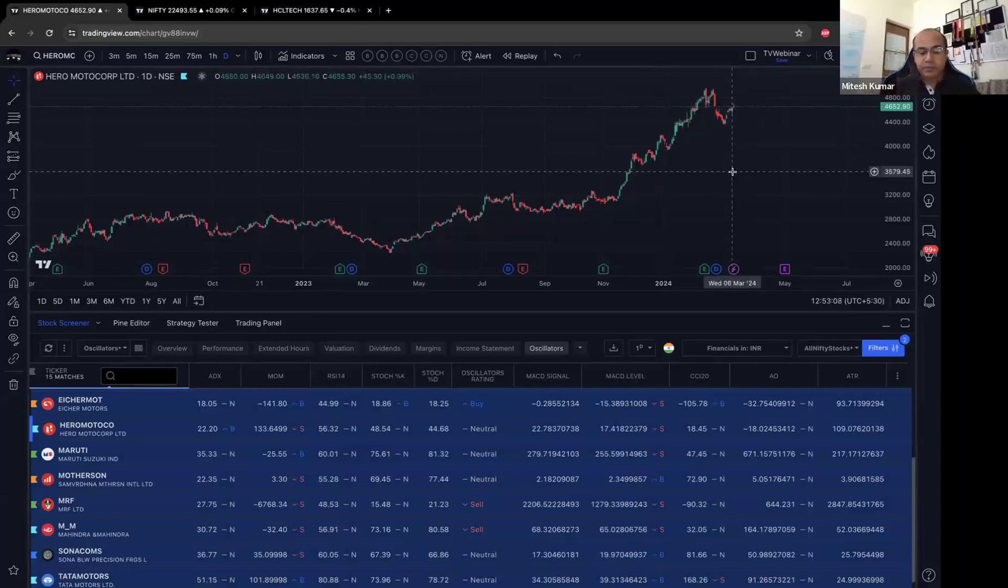
# - Switch to the Gold Futures chart in Safari, enlarge its Stock Screener and open the screener filters
pyautogui.press('super+Tab')
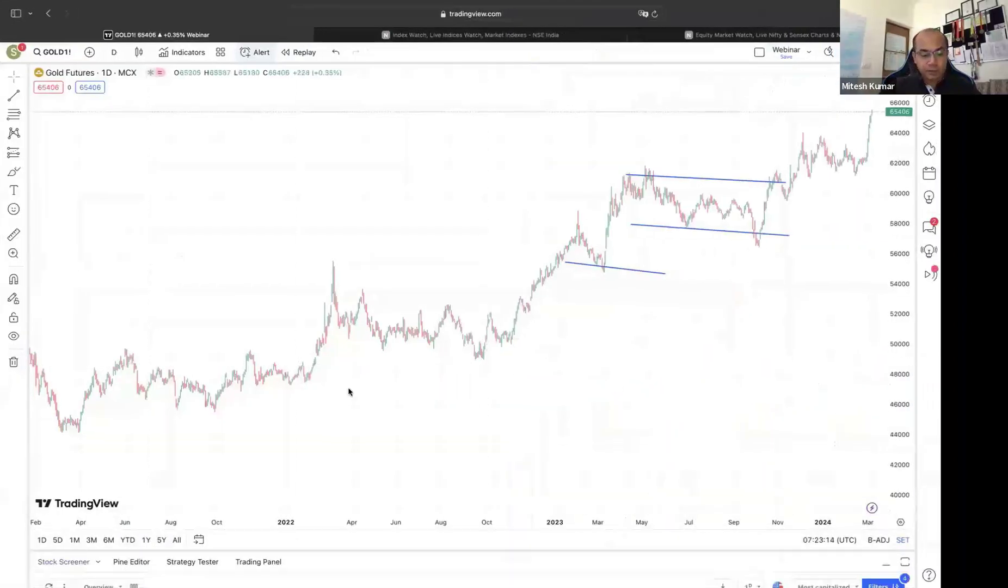
pyautogui.moveTo(84, 555); pyautogui.dragTo(85, 392)
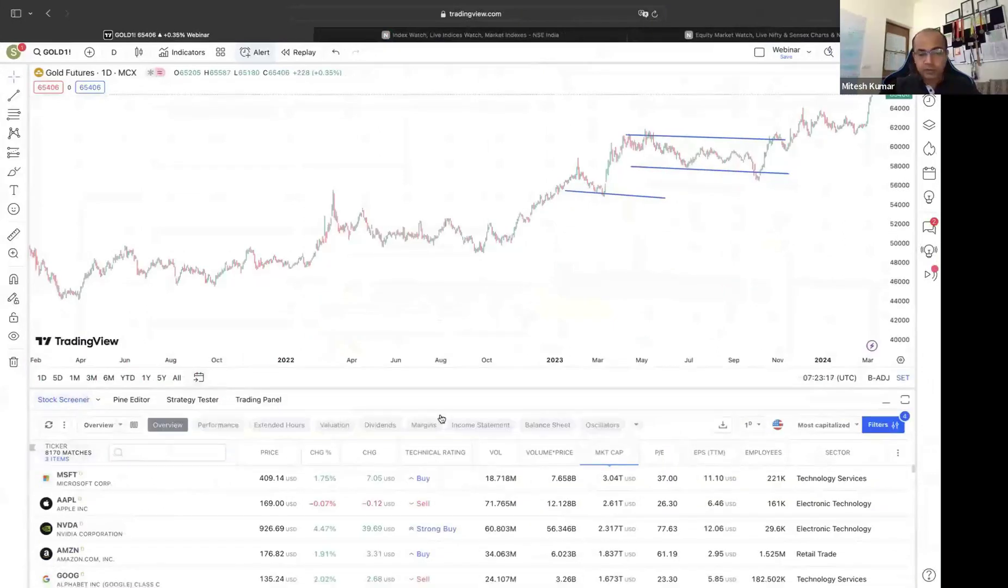
pyautogui.click(880, 425)
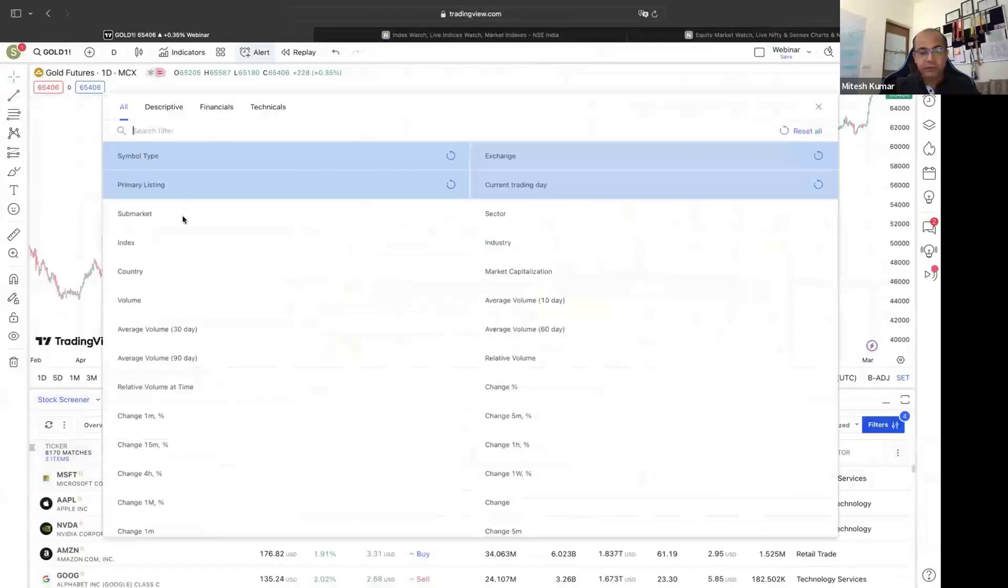
# - Enable the New 6-Month High filter among the technical filters
pyautogui.click(266, 107)
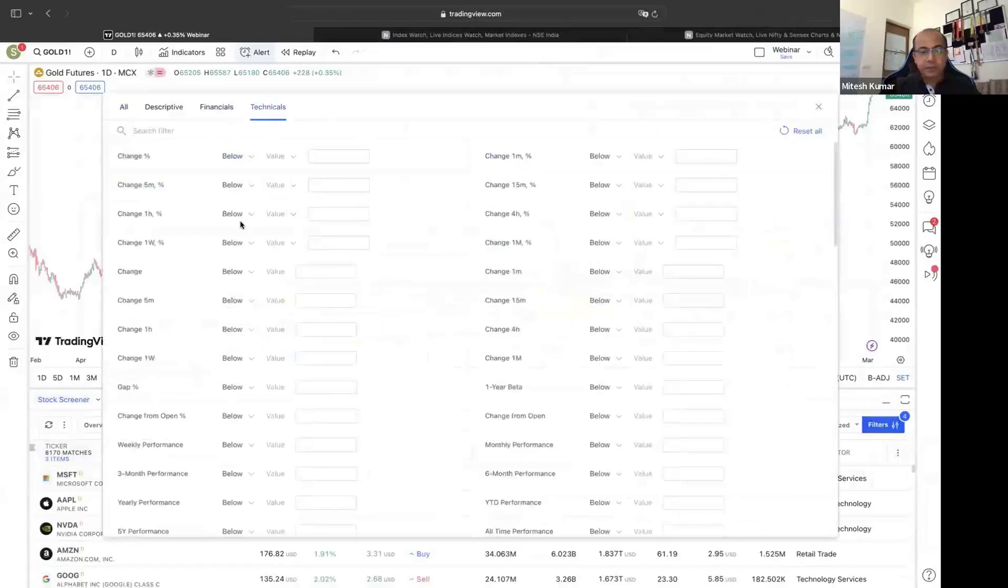
pyautogui.scroll(-10, 267, 316)
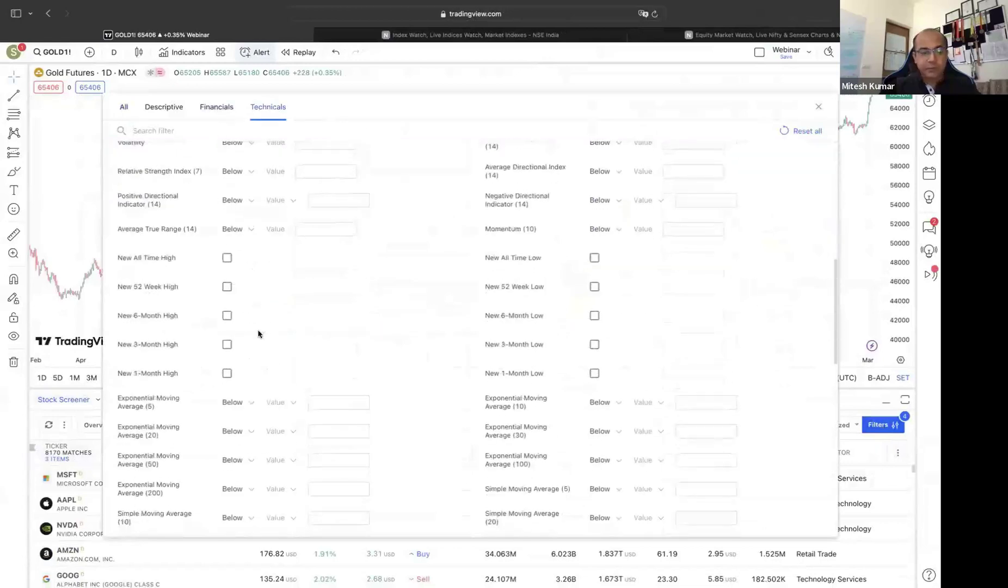
pyautogui.click(227, 315)
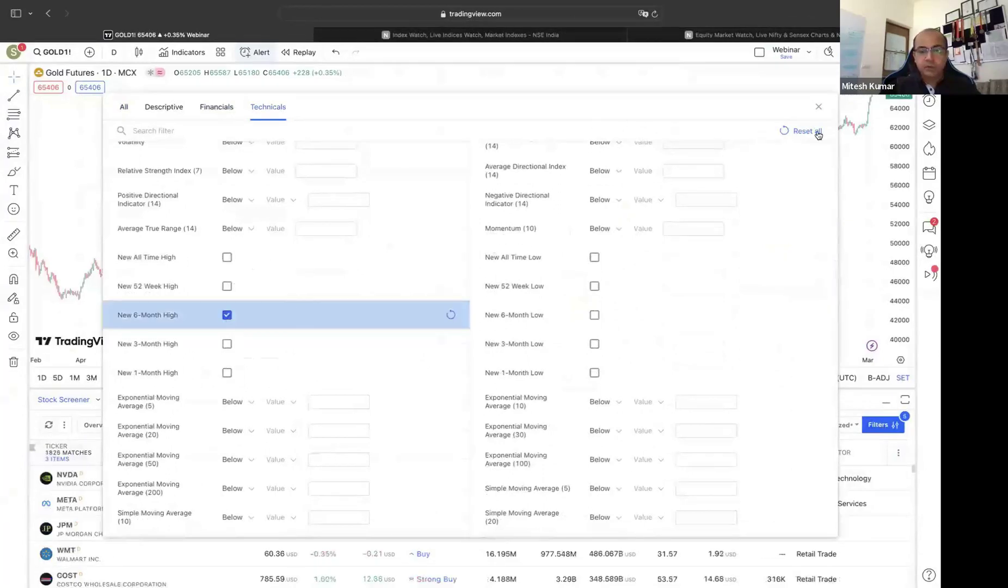
pyautogui.scroll(10, 578, 252)
# - Reset all the screener filters, restrict the exchange to NYSE, and close the filter window
pyautogui.click(798, 131)
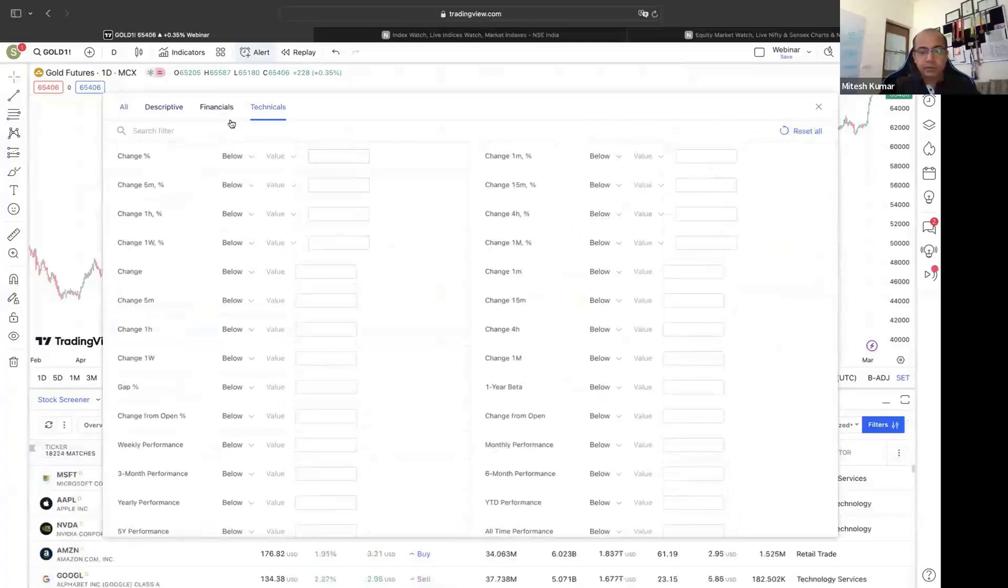
pyautogui.click(122, 106)
pyautogui.click(599, 161)
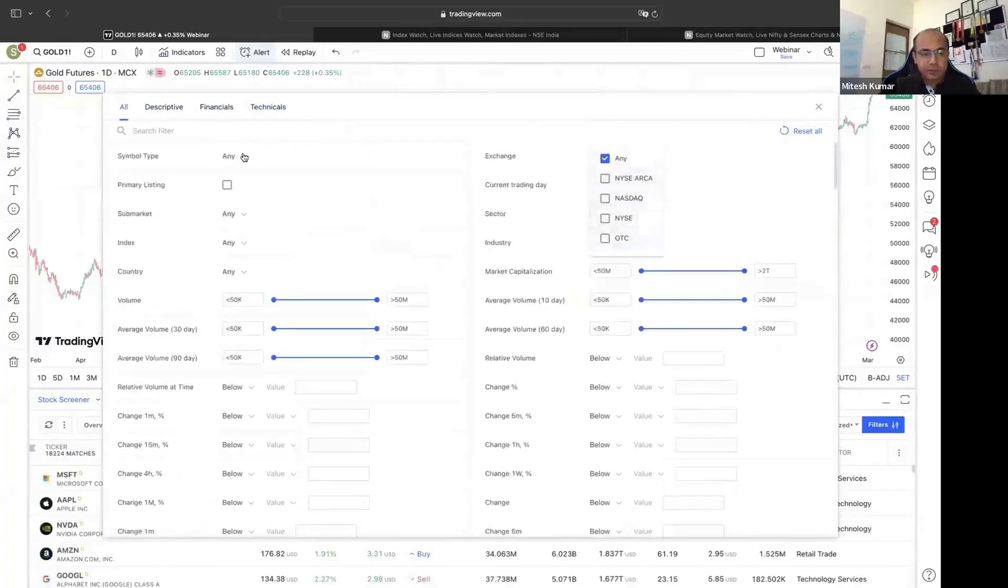
pyautogui.click(605, 219)
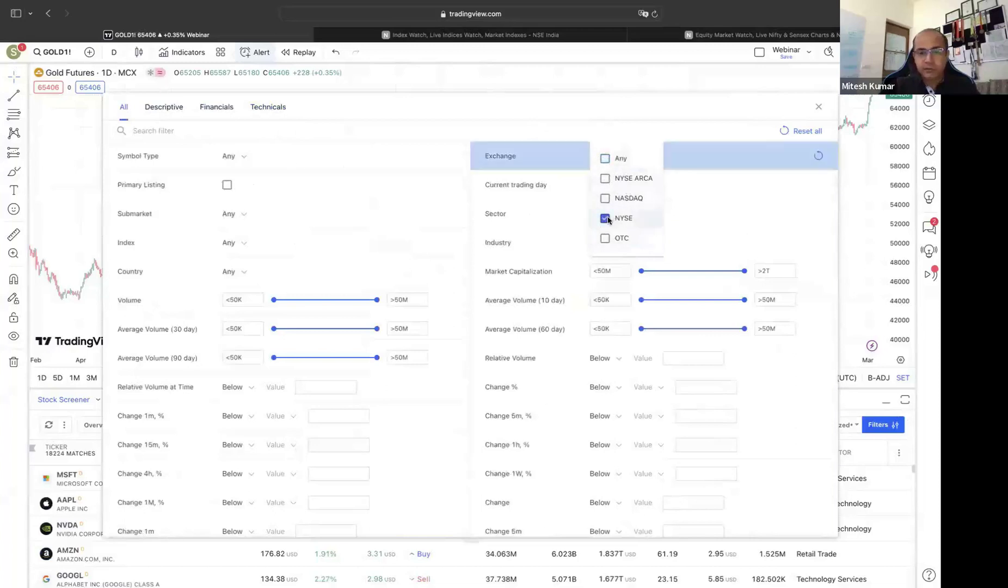
pyautogui.click(335, 123)
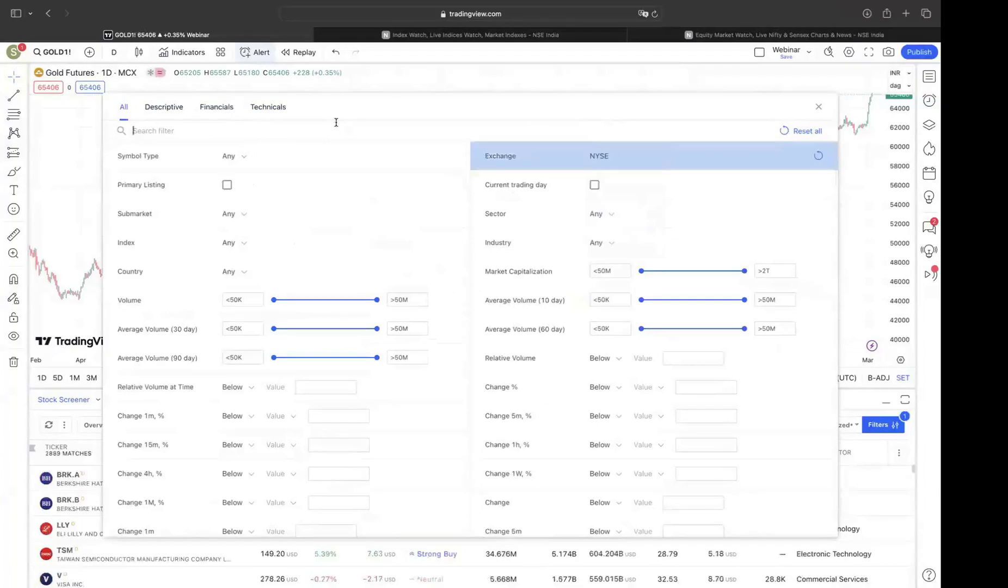
pyautogui.click(52, 159)
pyautogui.click(10, 51)
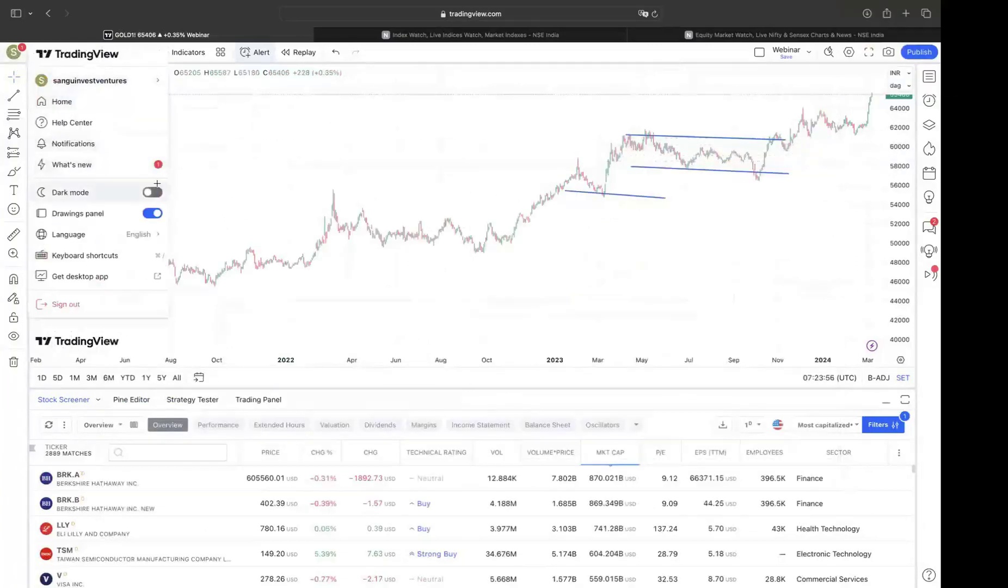
pyautogui.click(294, 248)
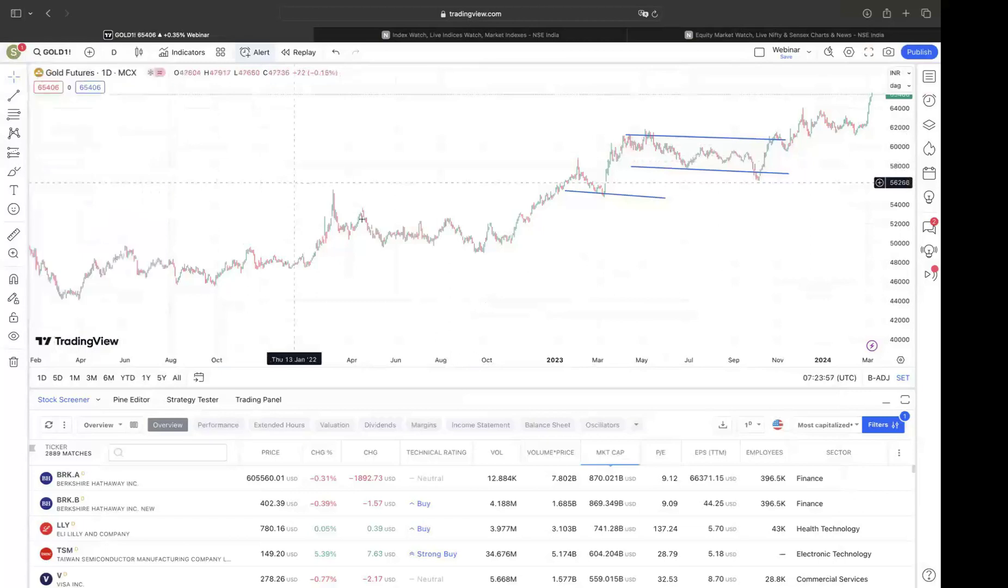
# - Look through the markets available to the stock screener and close the selection without changing it
pyautogui.click(777, 425)
pyautogui.scroll(-3, 425, 385)
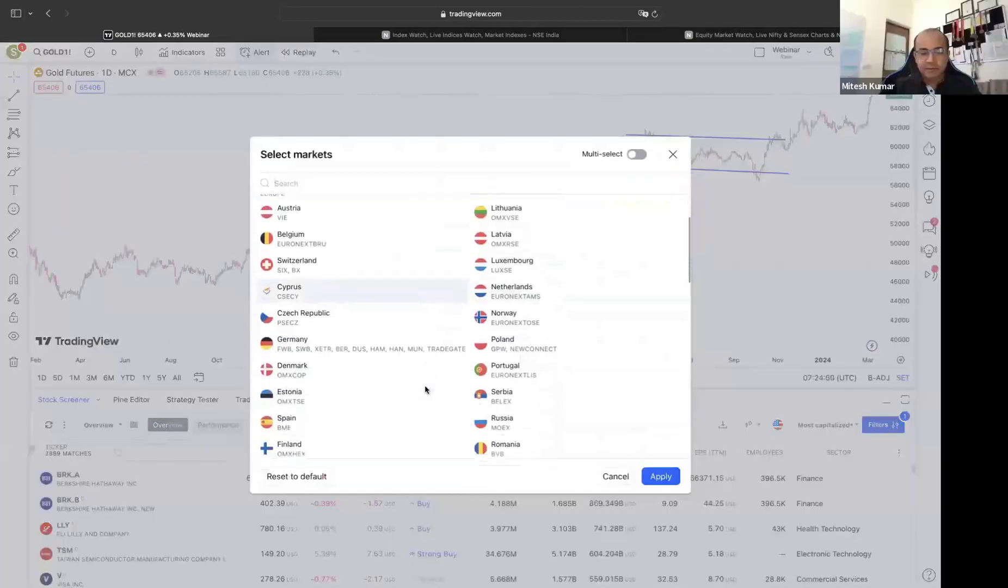
pyautogui.scroll(-3, 424, 385)
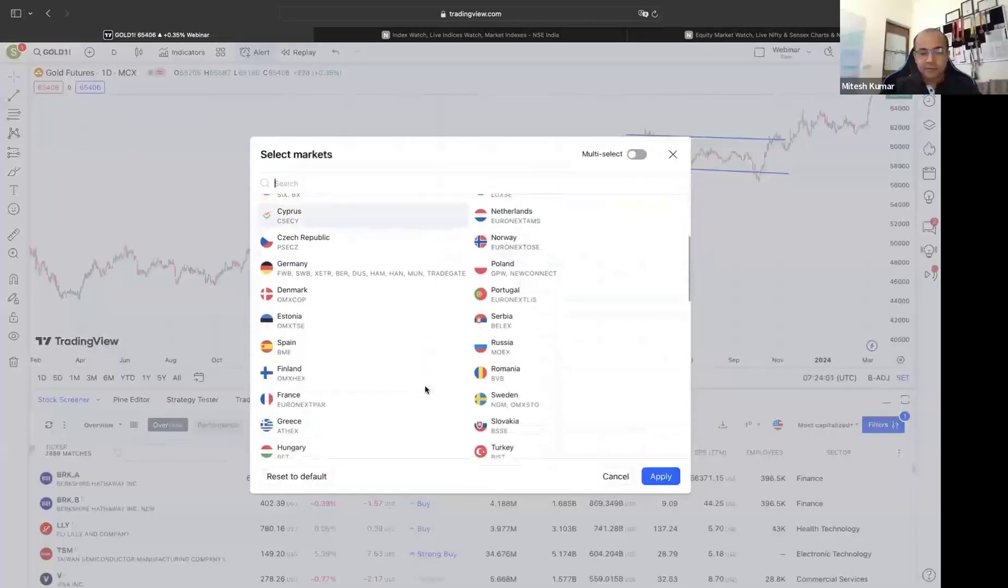
pyautogui.click(673, 155)
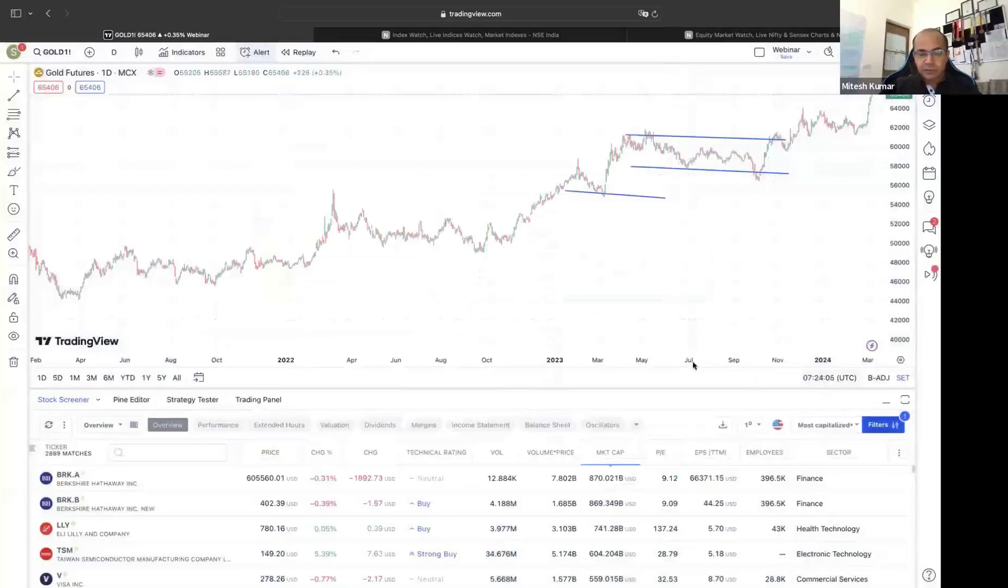
# - Open the screener filters and add an S&P 500 index filter to the NYSE exchange filter
pyautogui.click(879, 425)
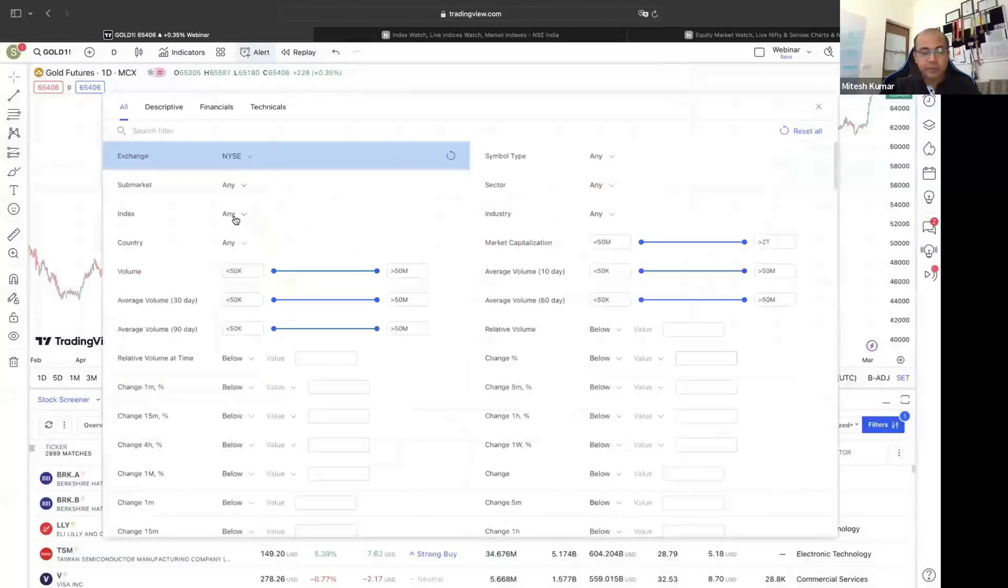
pyautogui.scroll(-3, 270, 360)
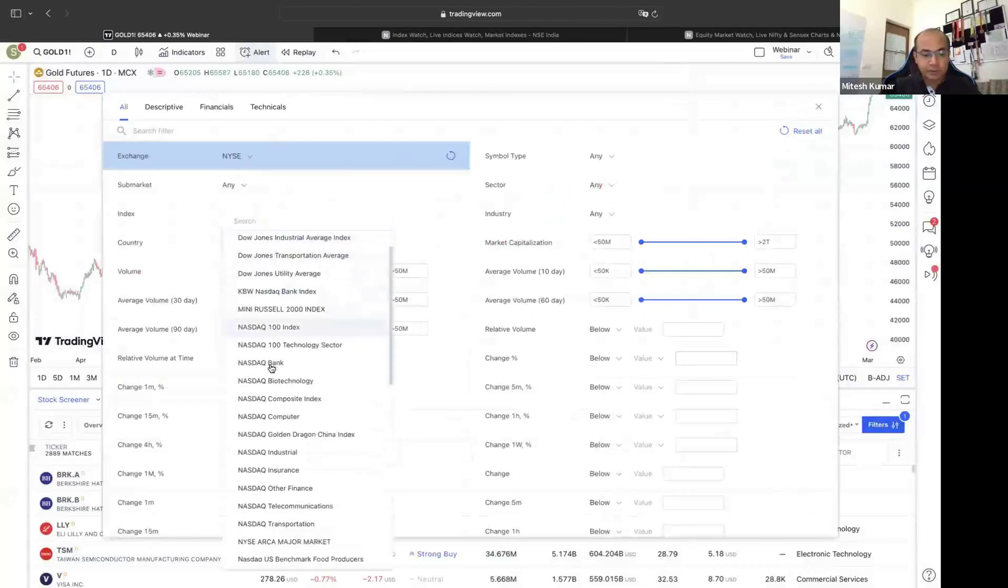
pyautogui.scroll(-4, 271, 367)
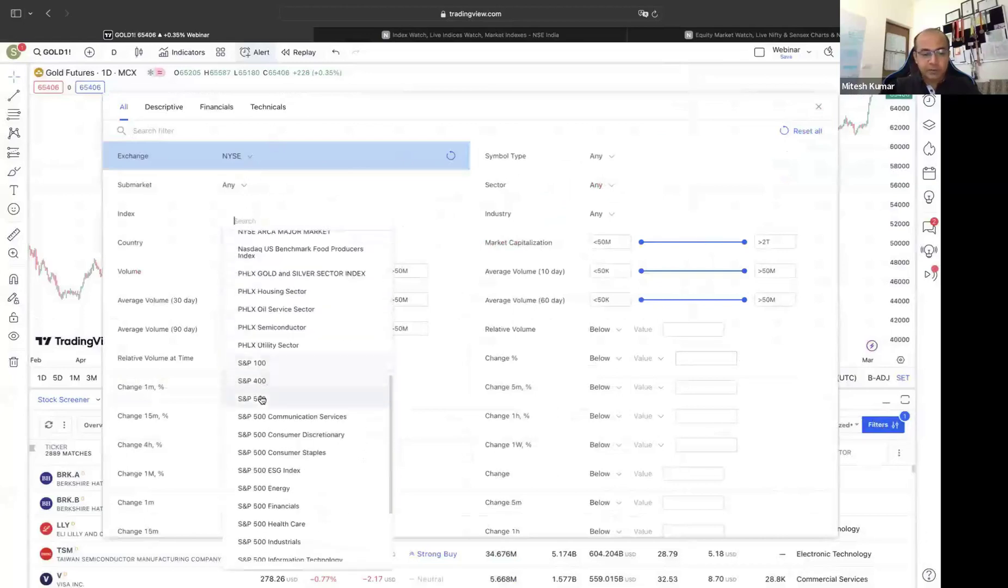
pyautogui.click(260, 399)
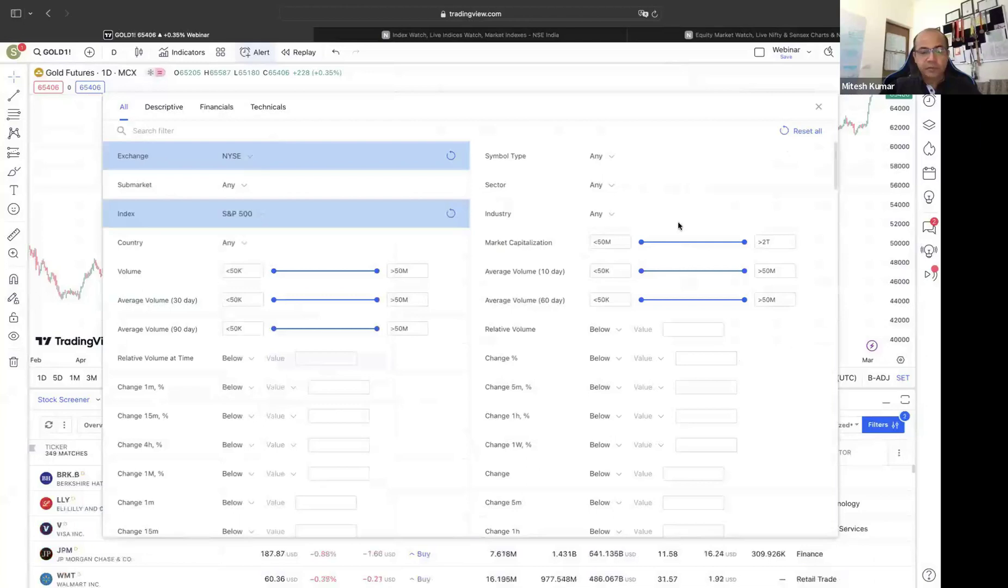
# - Reset all the screener filters, restrict only the index to S&P 500, and close the filter window
pyautogui.click(798, 133)
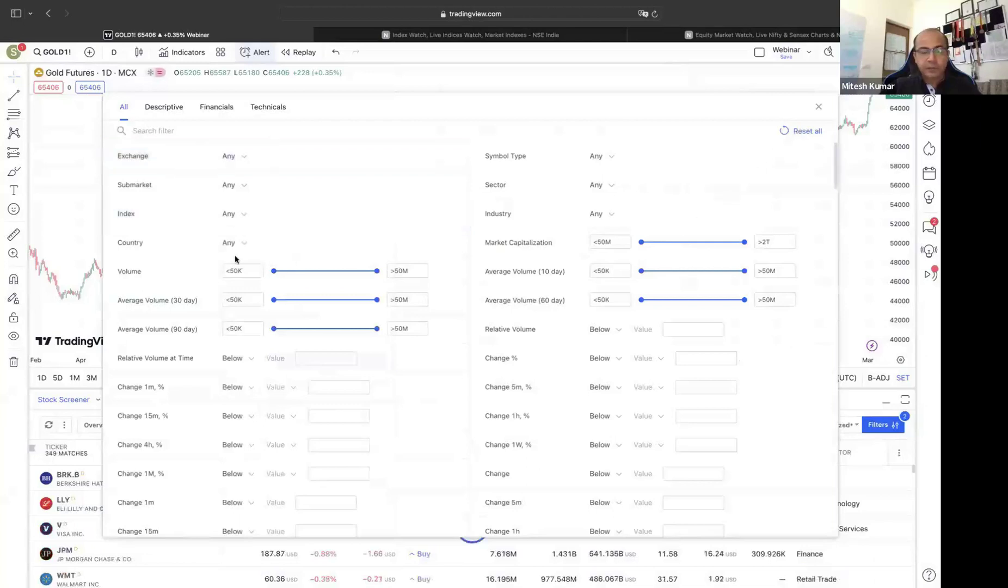
pyautogui.click(242, 156)
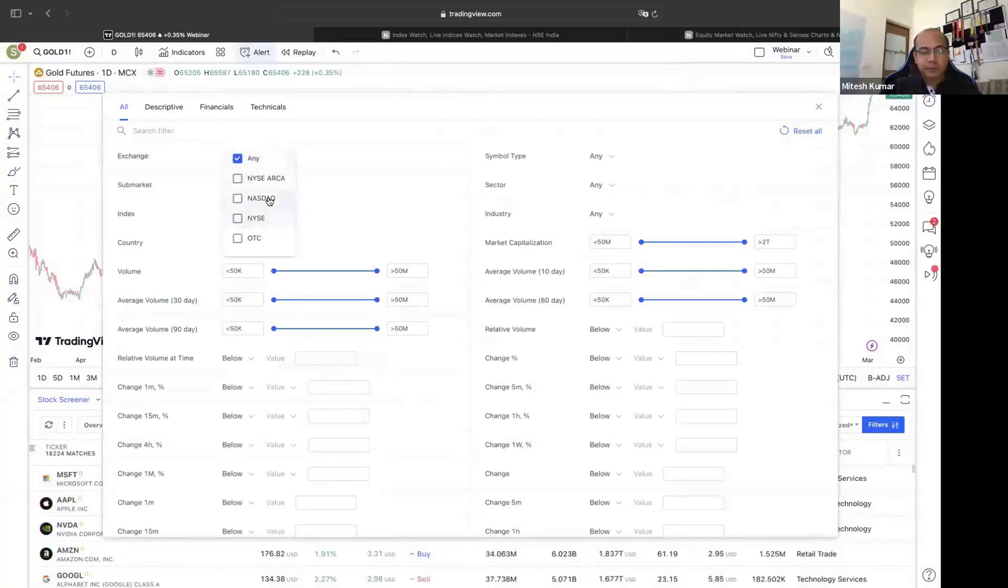
pyautogui.click(331, 149)
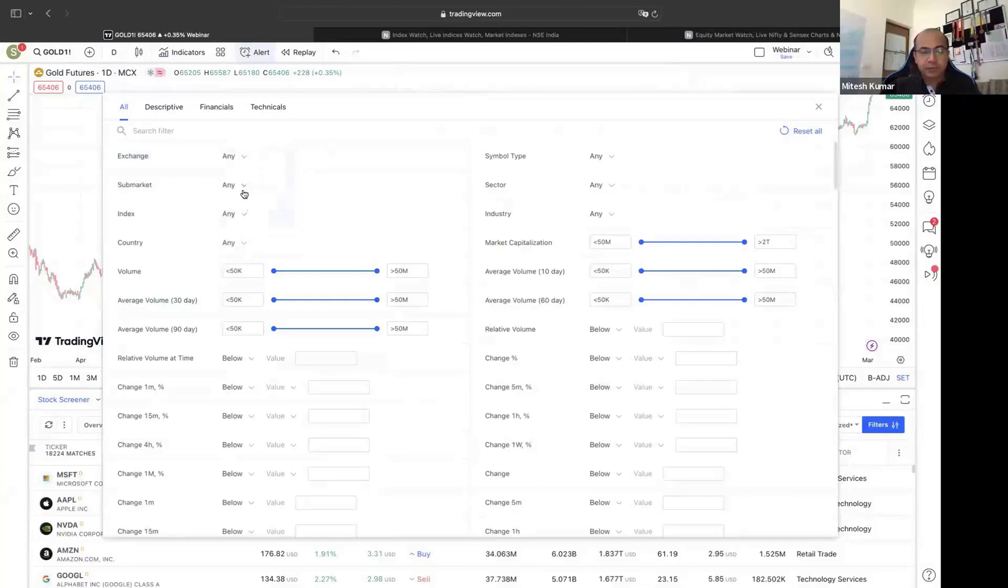
pyautogui.click(244, 217)
pyautogui.scroll(-10, 254, 322)
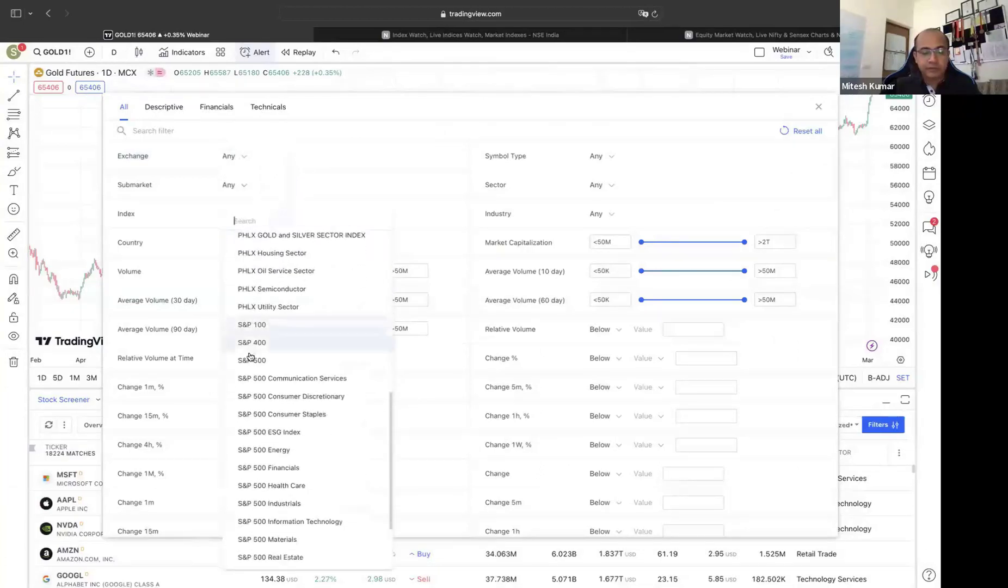
pyautogui.click(251, 360)
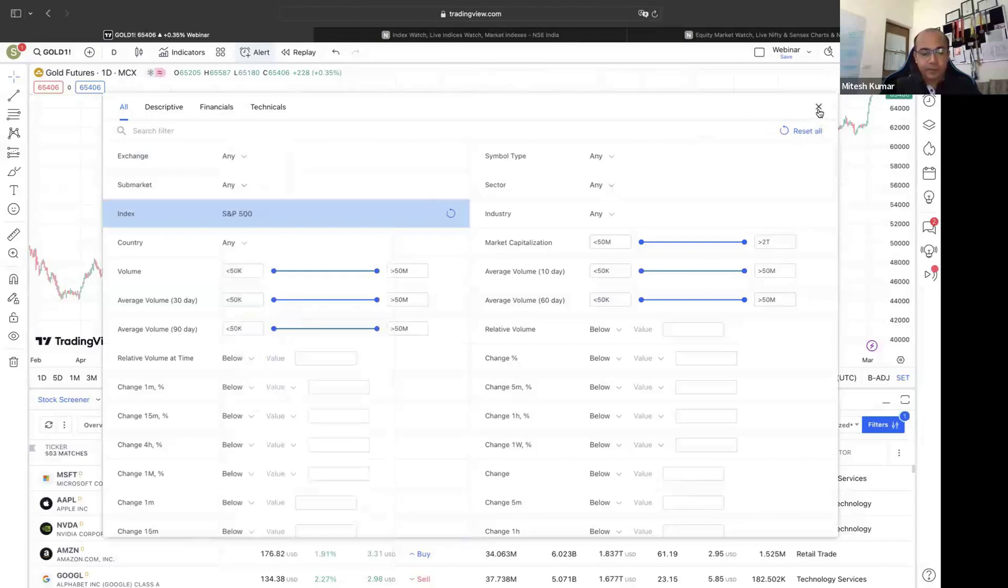
pyautogui.click(818, 108)
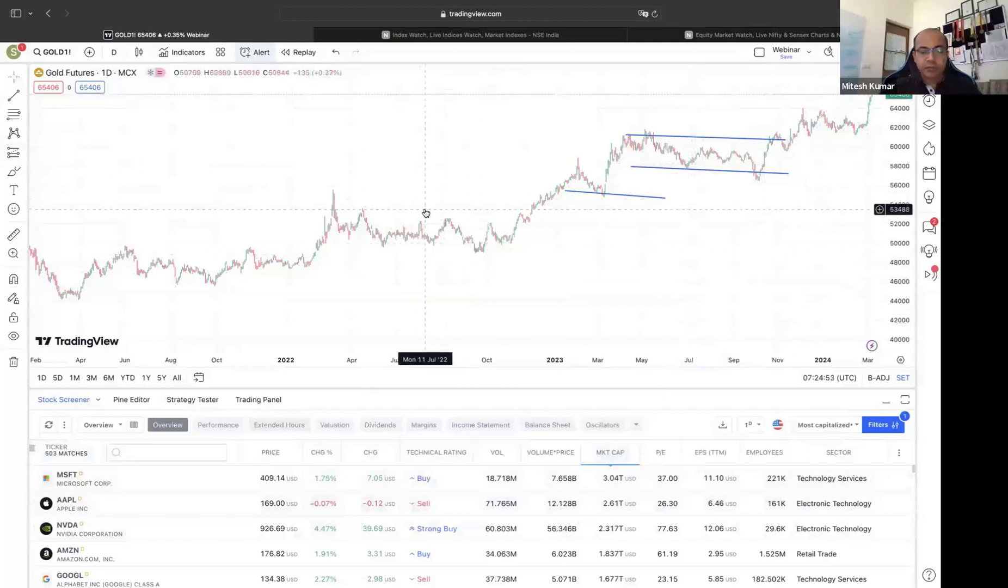
# - Switch to the Hero Motocorp chart in Chrome, look through the screener's market list and cancel the selection
pyautogui.press('super+Tab')
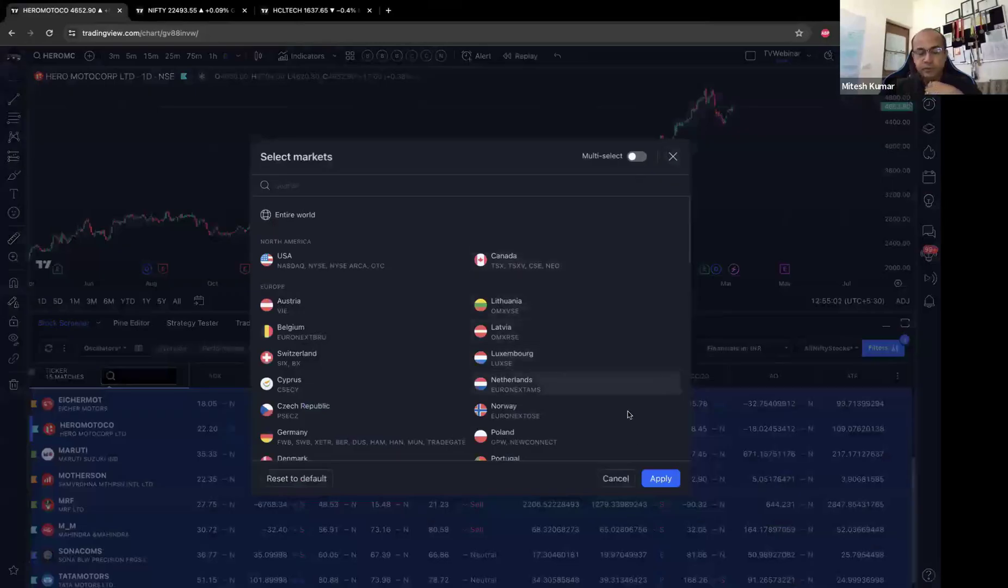
pyautogui.scroll(-1, 445, 456)
pyautogui.scroll(-5, 444, 454)
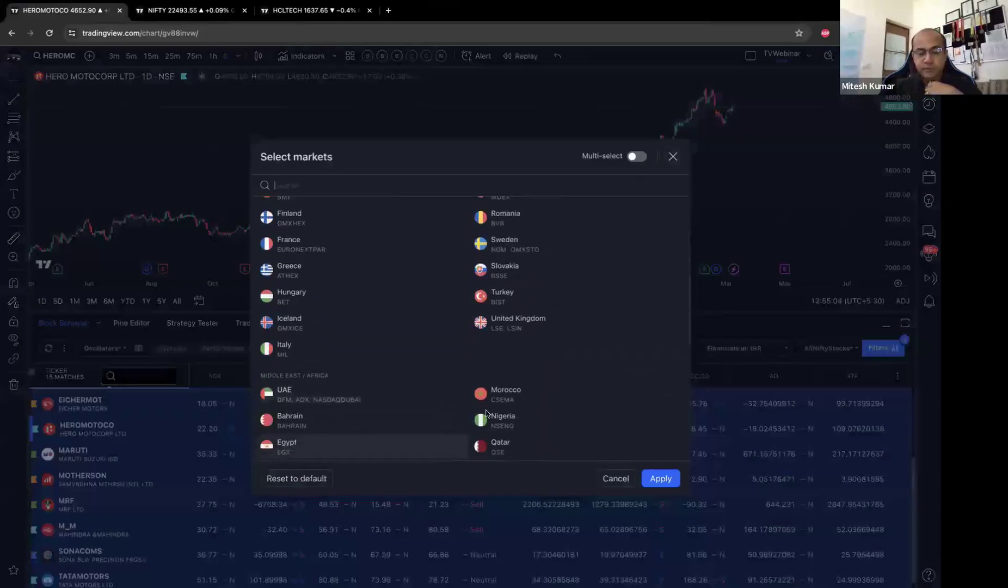
pyautogui.click(615, 479)
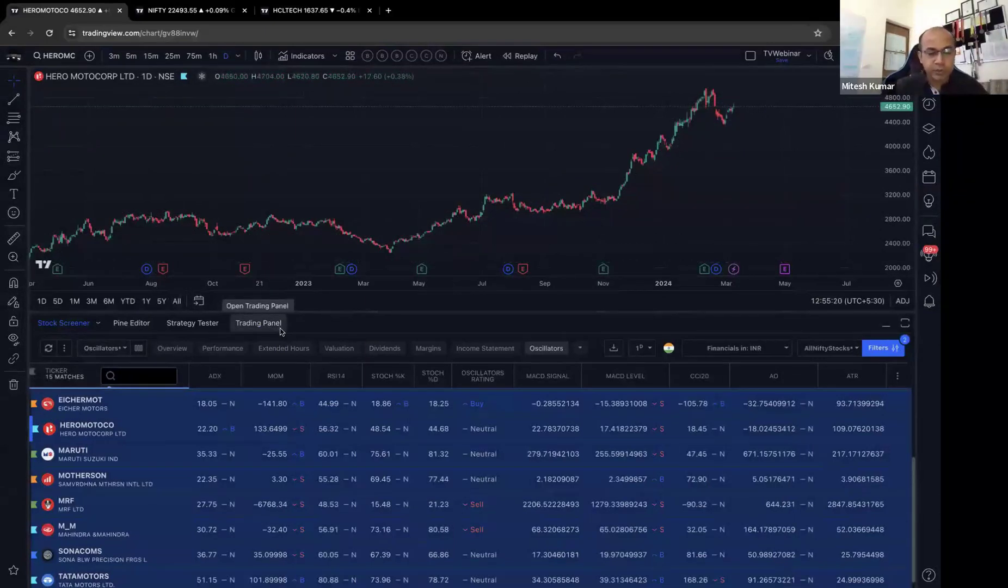
# - Look through the supported brokers in the Trading Panel and collapse the panel below the chart
pyautogui.click(280, 330)
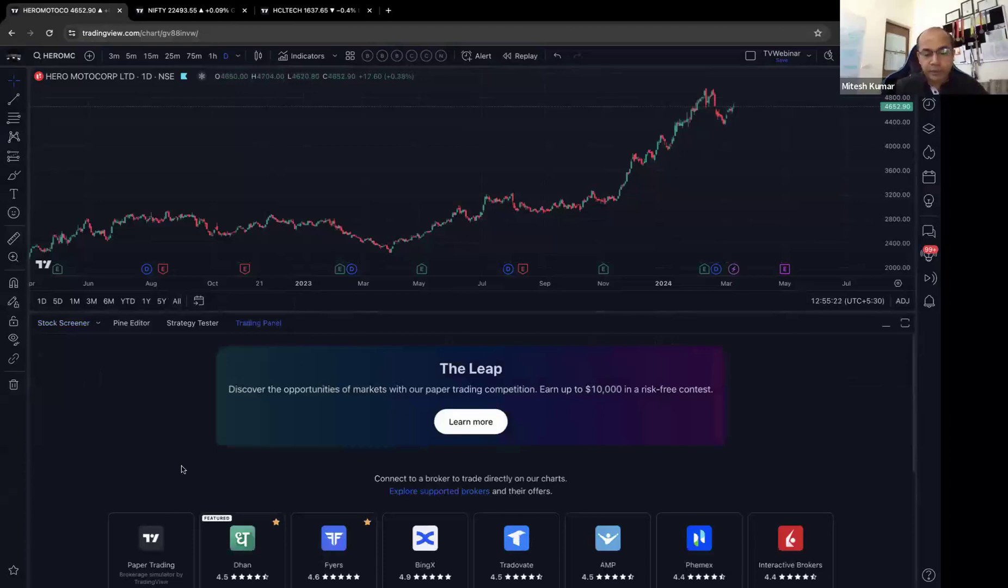
pyautogui.scroll(-2, 183, 469)
pyautogui.scroll(-1, 182, 469)
pyautogui.scroll(-2, 183, 470)
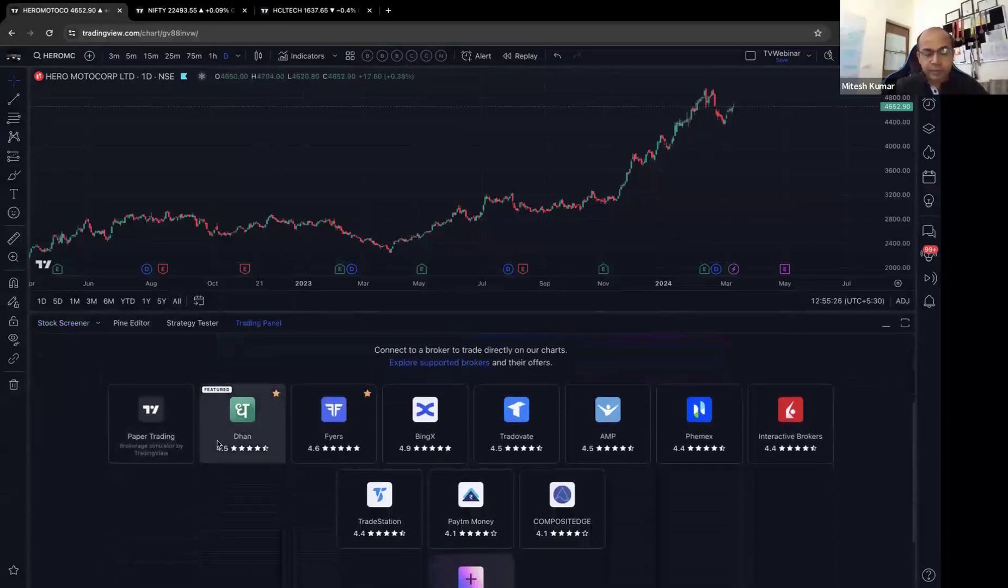
pyautogui.click(886, 325)
# - Draw a trend line below the price from about 2743 in mid-June 2023 to about 3167 in mid-January 2024
pyautogui.scroll(-3, 333, 245)
pyautogui.scroll(-3, 260, 178)
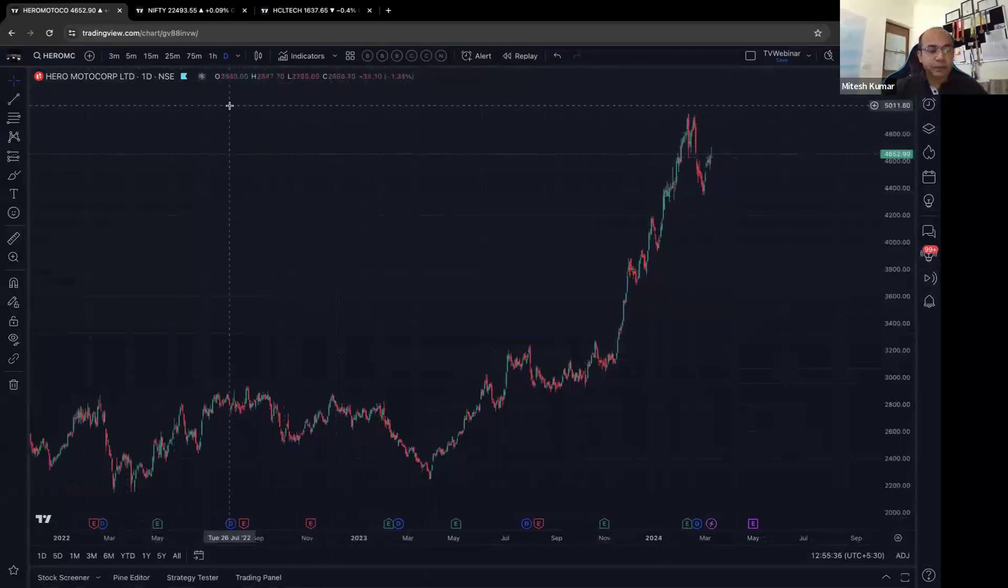
pyautogui.click(24, 100)
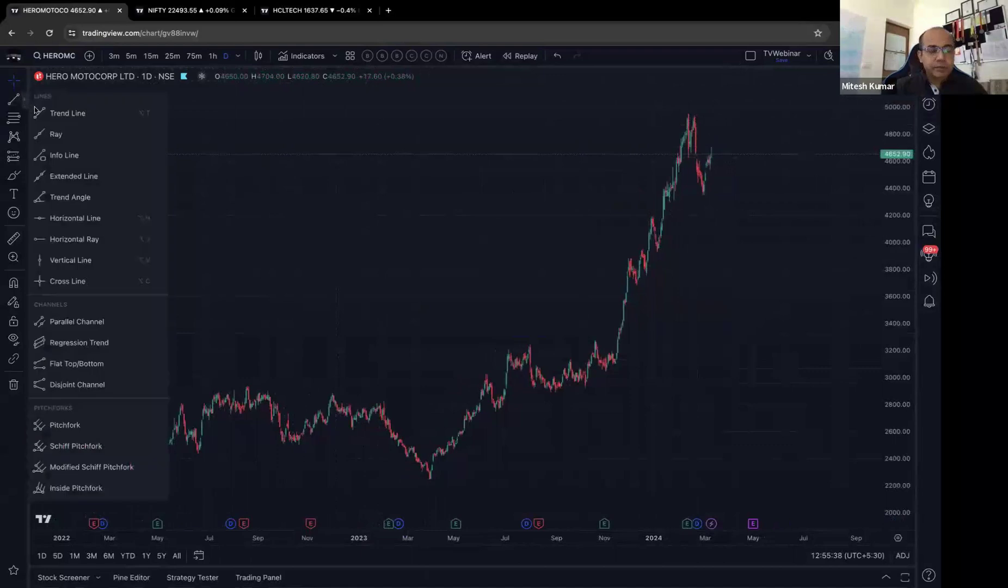
pyautogui.click(65, 113)
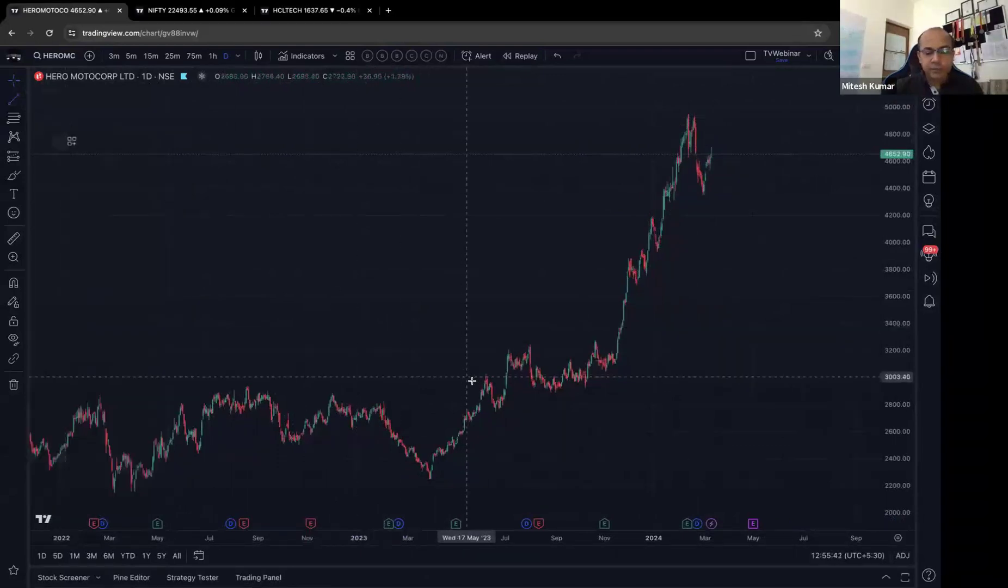
pyautogui.click(490, 412)
pyautogui.click(669, 355)
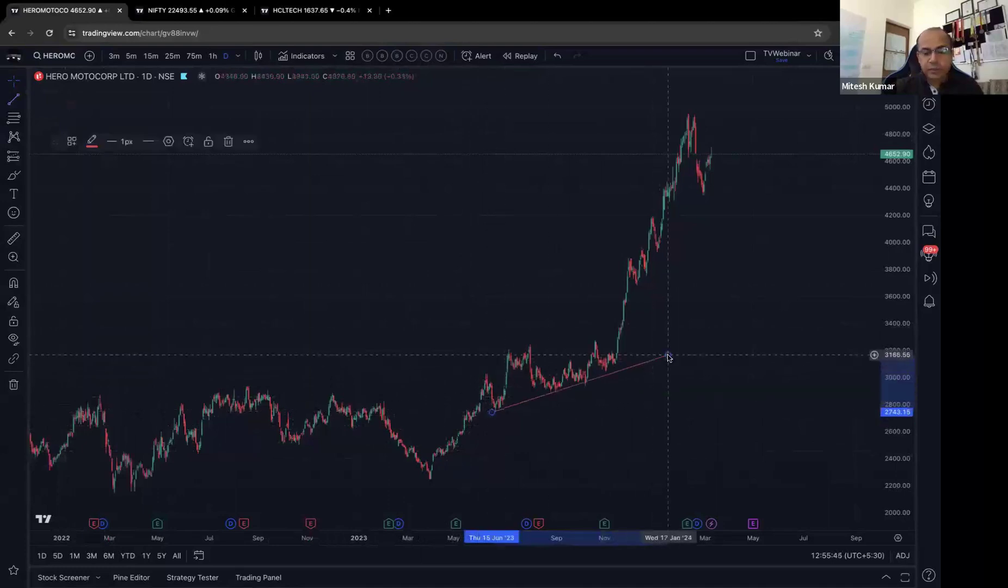
# - Set the trend line's colour to white and its thickness to 4px
pyautogui.click(90, 142)
pyautogui.click(93, 165)
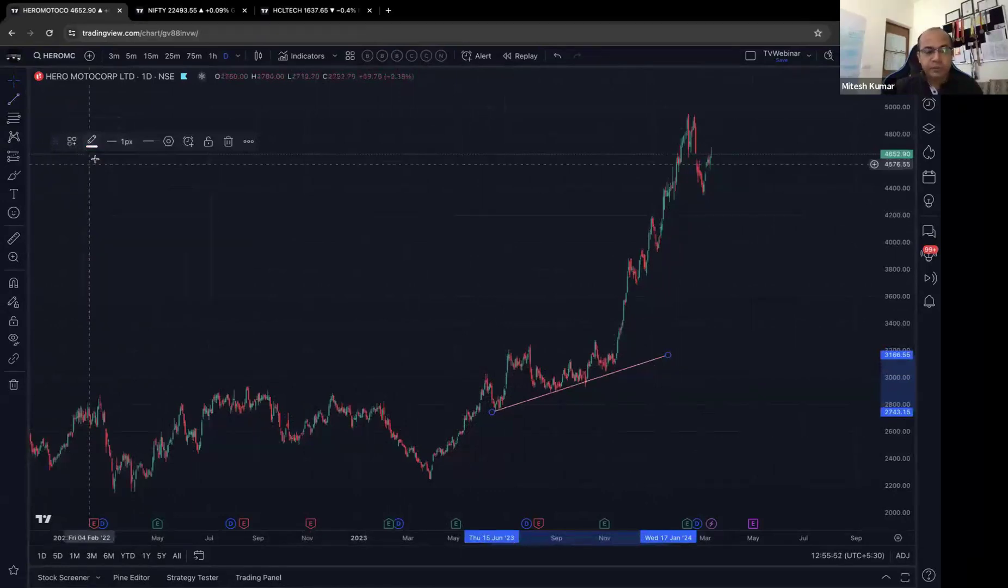
pyautogui.click(125, 141)
pyautogui.click(123, 218)
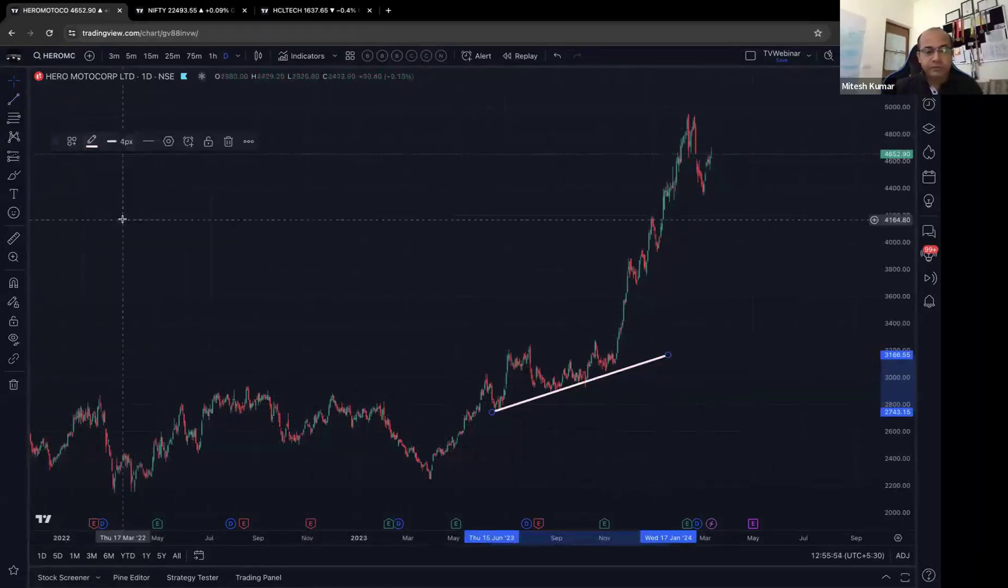
# - Set the price coordinate of the trend line's first point to 2900 and move the settings dialog off the line
pyautogui.click(168, 141)
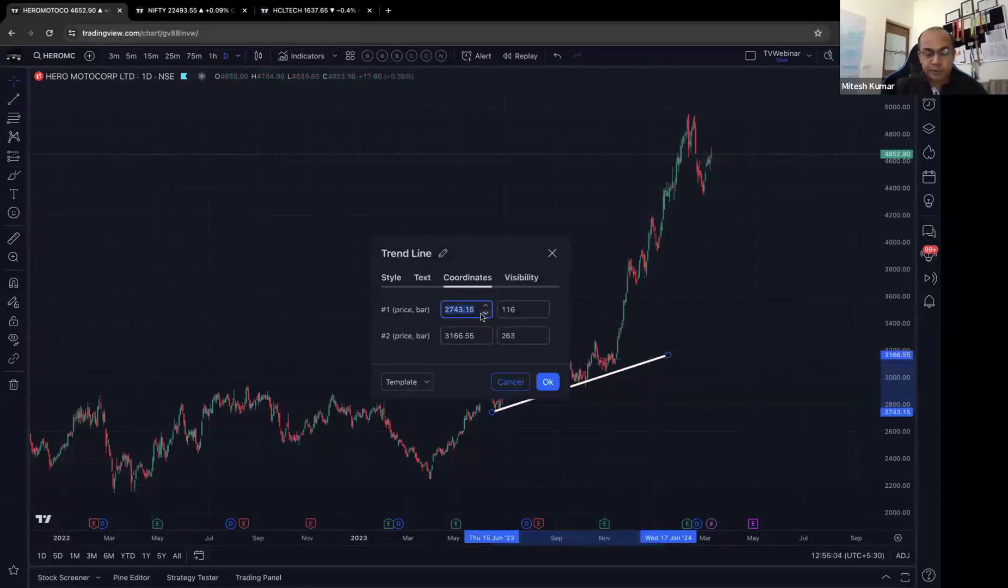
pyautogui.write('2900')
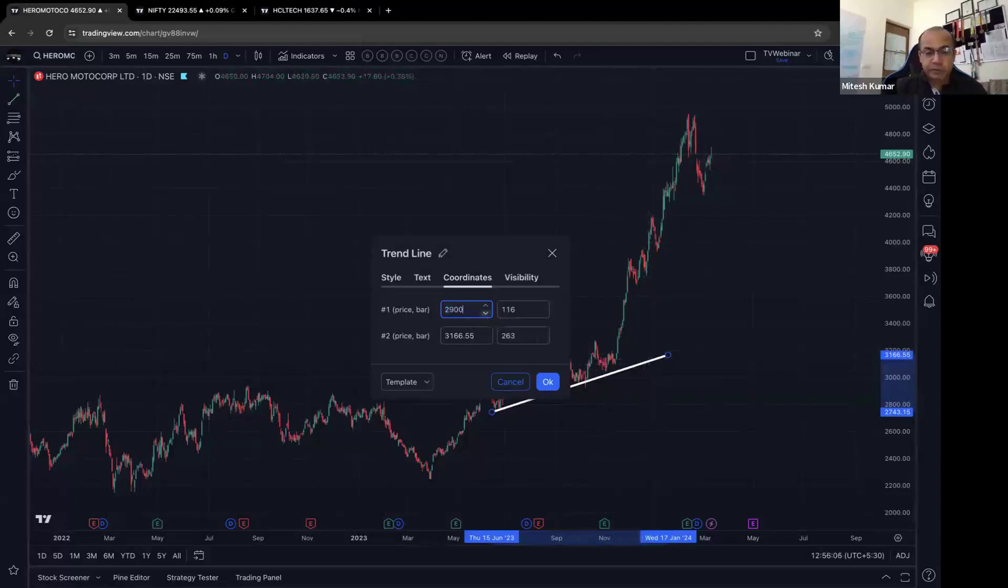
pyautogui.press('Tab')
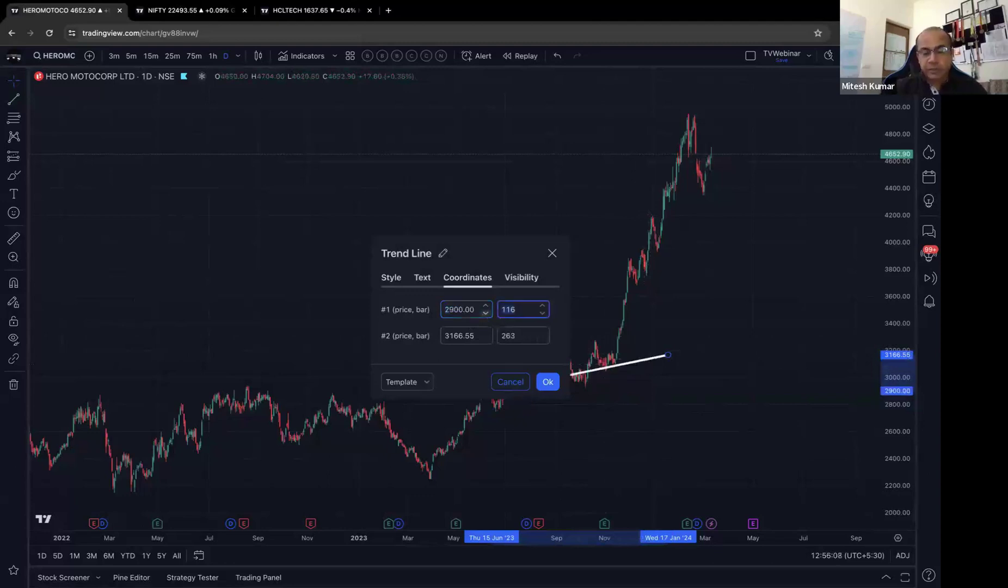
pyautogui.moveTo(521, 245); pyautogui.dragTo(495, 112)
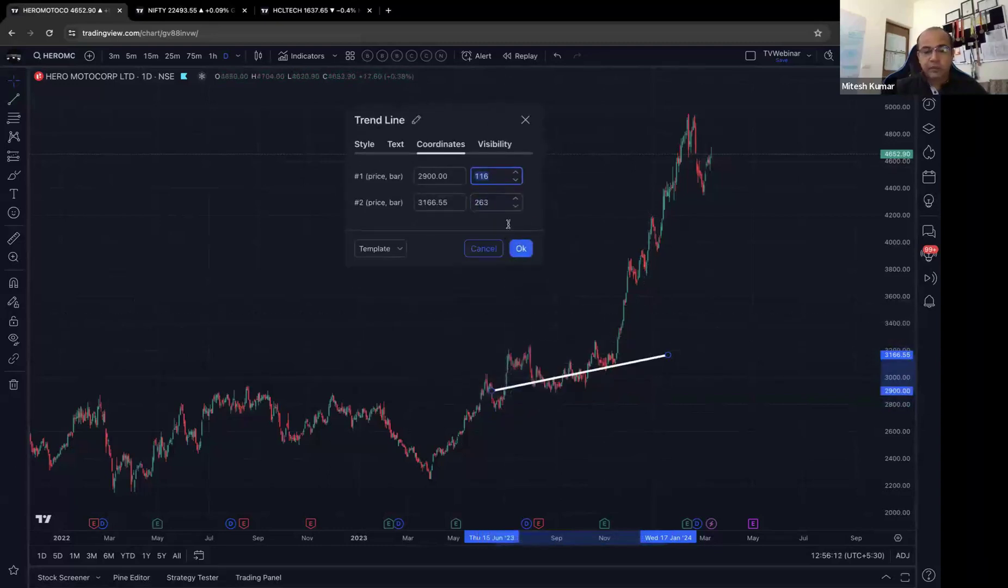
# - Lower the bar coordinate of the trend line's first point to 99
pyautogui.click(516, 180)
pyautogui.click(515, 181)
pyautogui.click(515, 181)
pyautogui.click(516, 181)
pyautogui.click(516, 180)
pyautogui.click(516, 180)
pyautogui.click(515, 180)
pyautogui.click(516, 181)
pyautogui.click(515, 181)
pyautogui.click(515, 181)
pyautogui.click(516, 180)
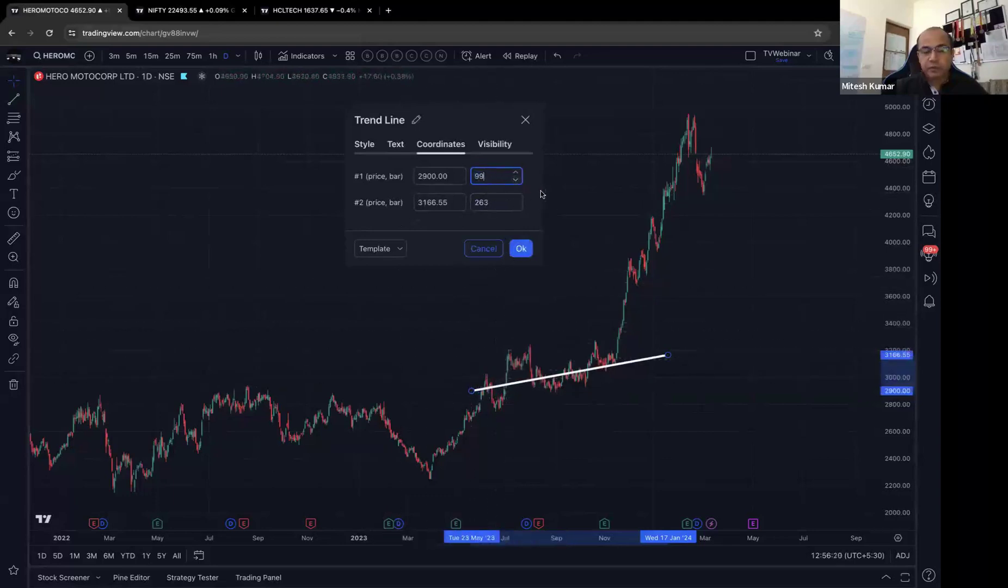
# - Step the bar coordinate of the trend line's second point until the line extends a few bars further right, and accept the settings
pyautogui.click(516, 207)
pyautogui.click(515, 207)
pyautogui.click(515, 207)
pyautogui.click(515, 207)
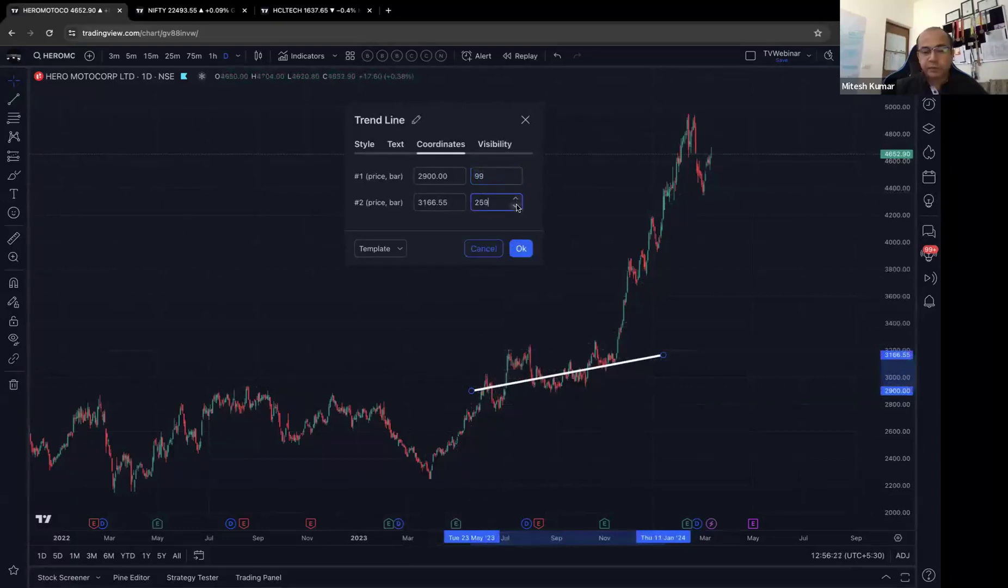
pyautogui.click(515, 199)
pyautogui.click(516, 199)
pyautogui.click(515, 198)
pyautogui.click(515, 198)
pyautogui.click(516, 199)
pyautogui.click(515, 199)
pyautogui.click(515, 198)
pyautogui.click(515, 198)
pyautogui.click(521, 248)
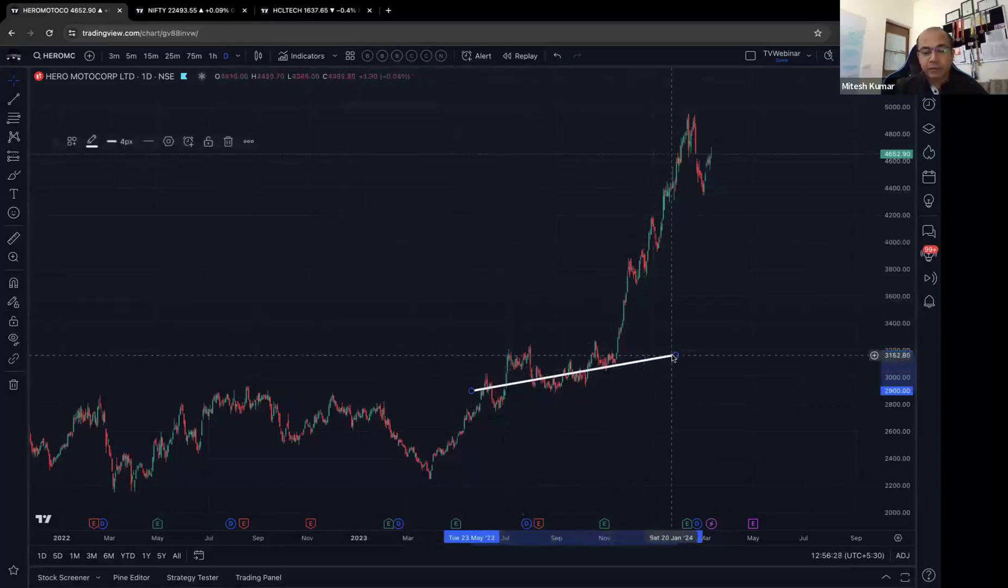
# - Reposition the trend line's end points to about 2553 on 9 May 2023 and about 3295 on 25 January 2024
pyautogui.moveTo(675, 355); pyautogui.dragTo(668, 322)
pyautogui.moveTo(471, 390); pyautogui.dragTo(460, 436)
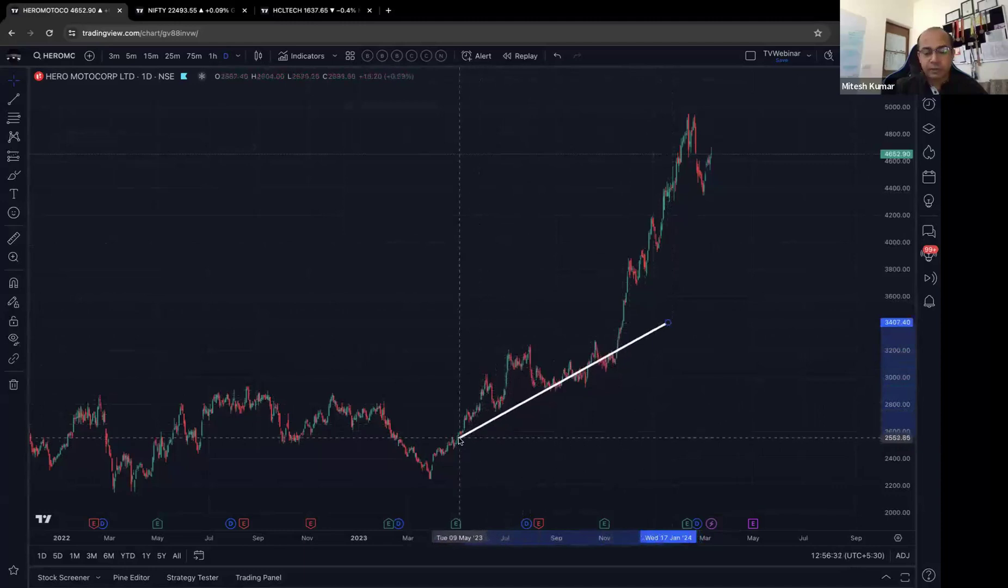
pyautogui.moveTo(668, 323); pyautogui.dragTo(672, 335)
pyautogui.click(674, 339)
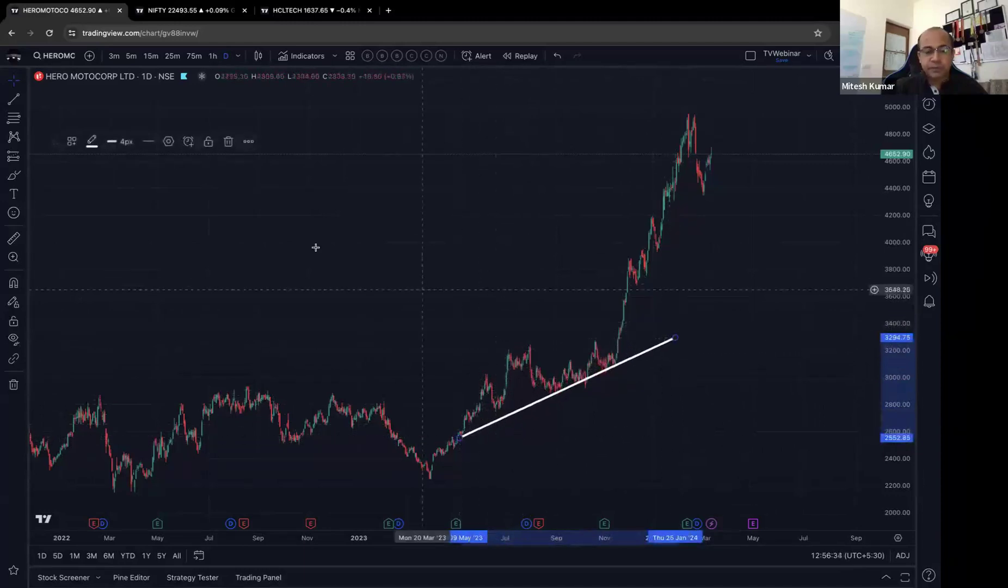
# - Open a new alert on the trend line to view its settings, and switch to the Gold Futures chart in Safari
pyautogui.click(188, 143)
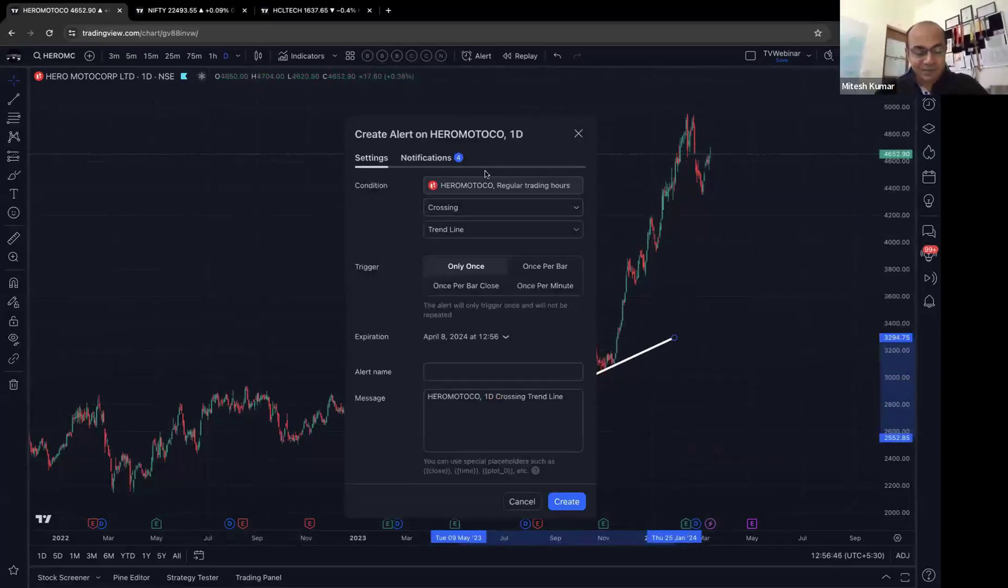
pyautogui.press('super+Tab')
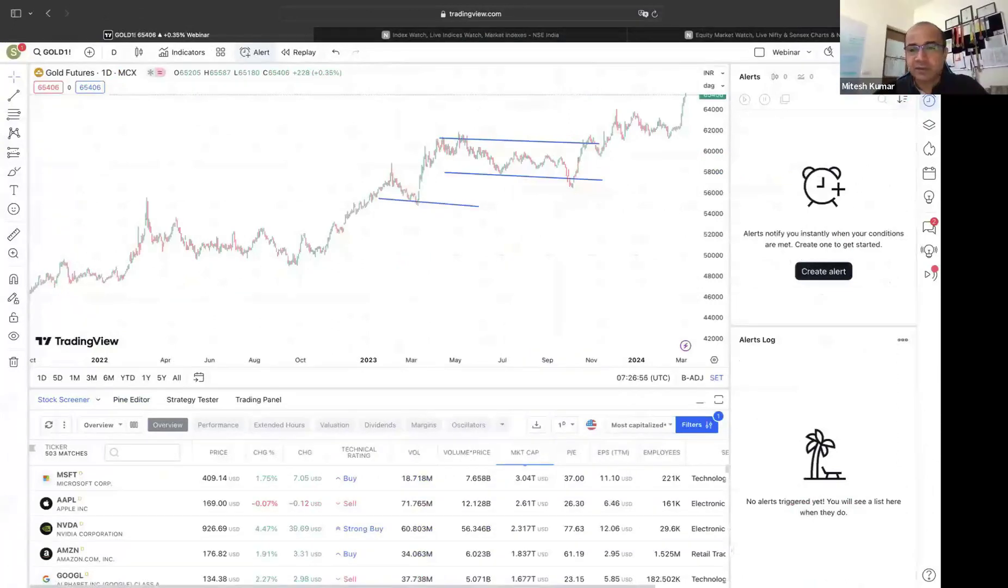
# - Switch back to the HEROMOTOCO chart in Chrome and dismiss the new alert without creating it
pyautogui.click(424, 34)
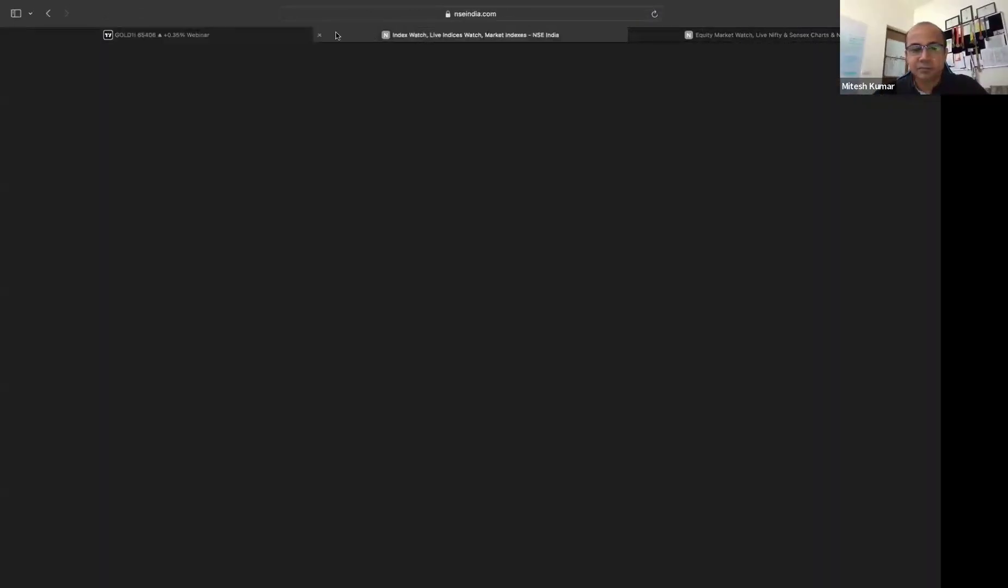
pyautogui.click(244, 32)
pyautogui.press('super+Tab')
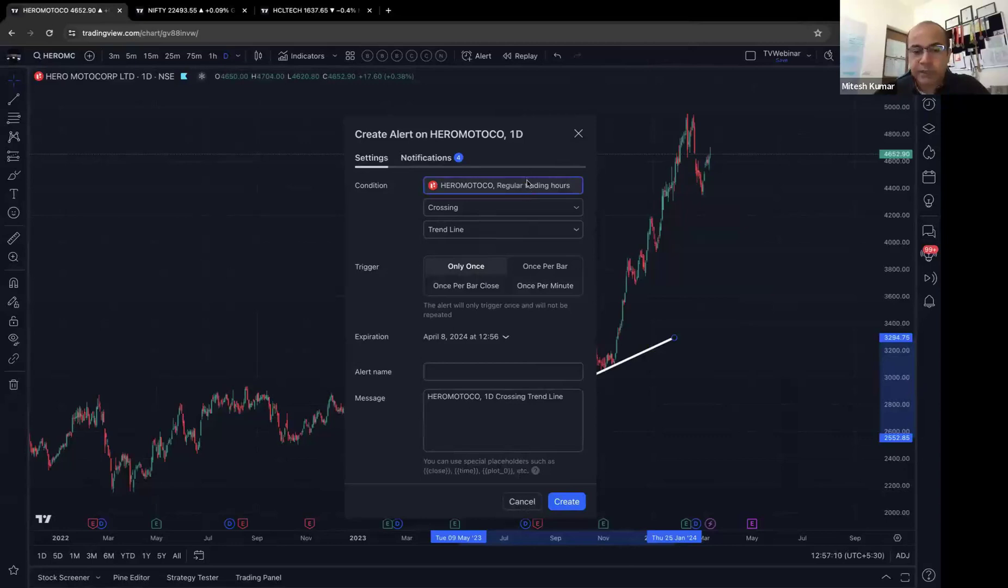
pyautogui.click(578, 134)
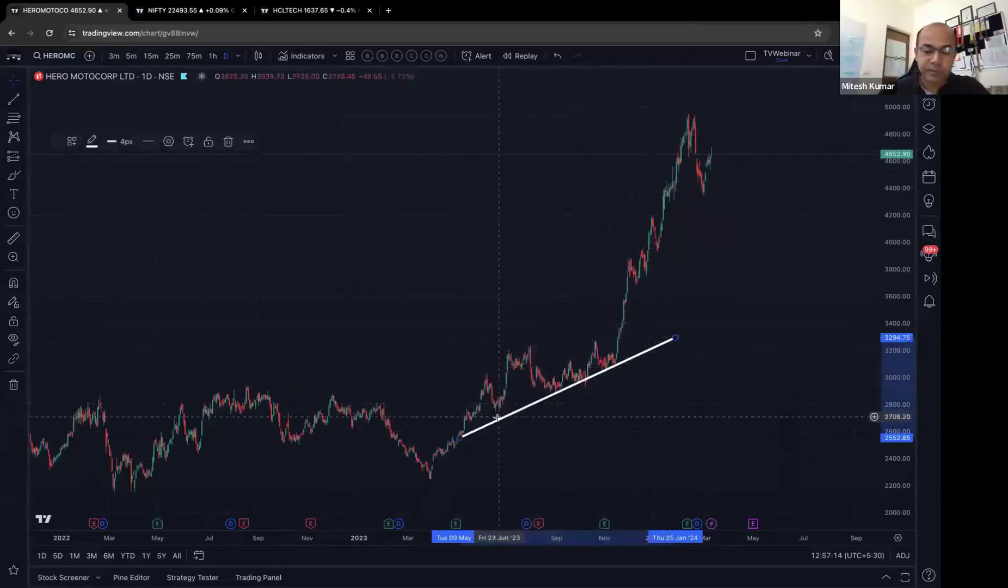
# - Reposition the trend line from about 2199 on 22 March 2023 to about 3229 on 29 December 2023, and make it red and dotted
pyautogui.moveTo(524, 413); pyautogui.dragTo(490, 461)
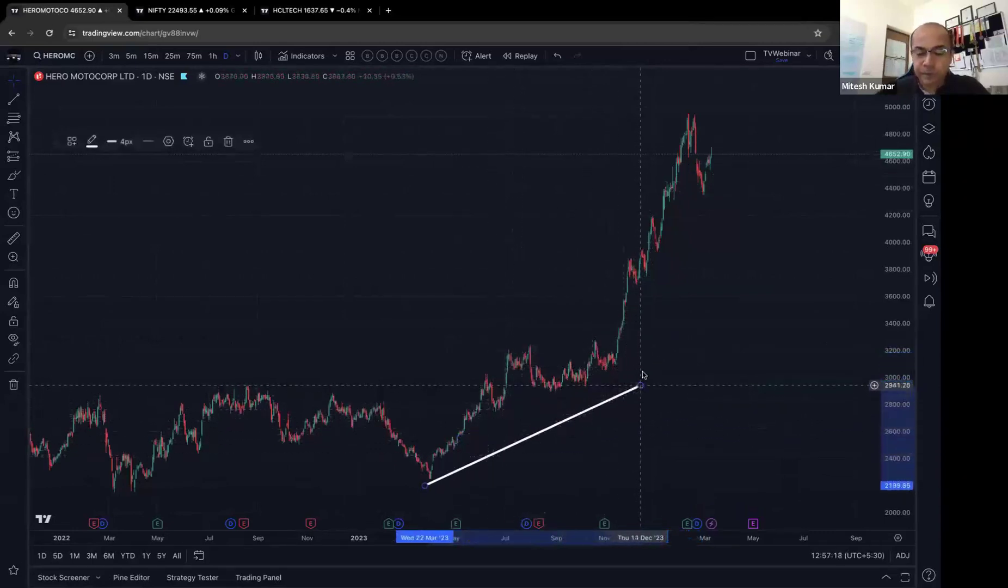
pyautogui.moveTo(641, 386); pyautogui.dragTo(653, 346)
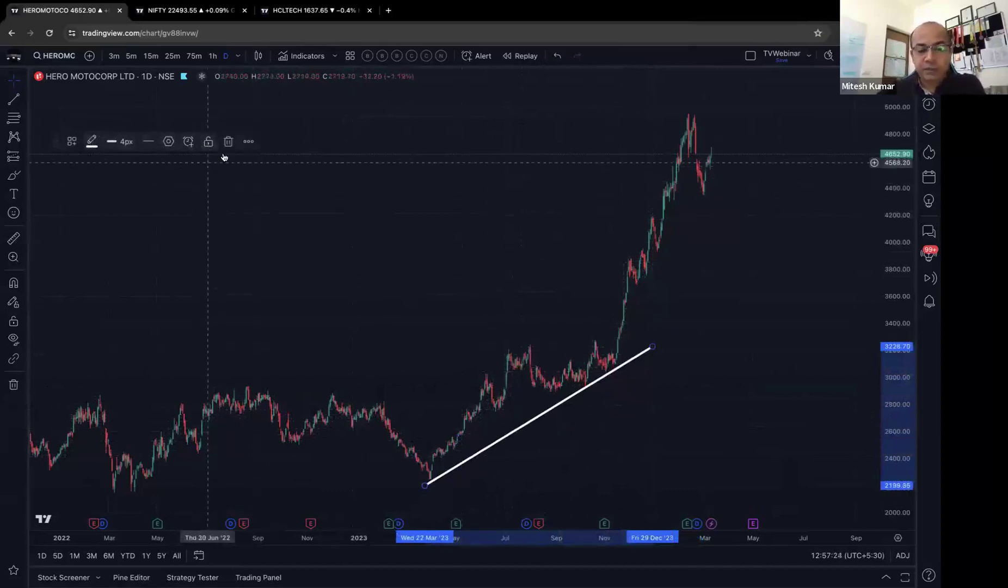
pyautogui.click(92, 141)
pyautogui.click(92, 177)
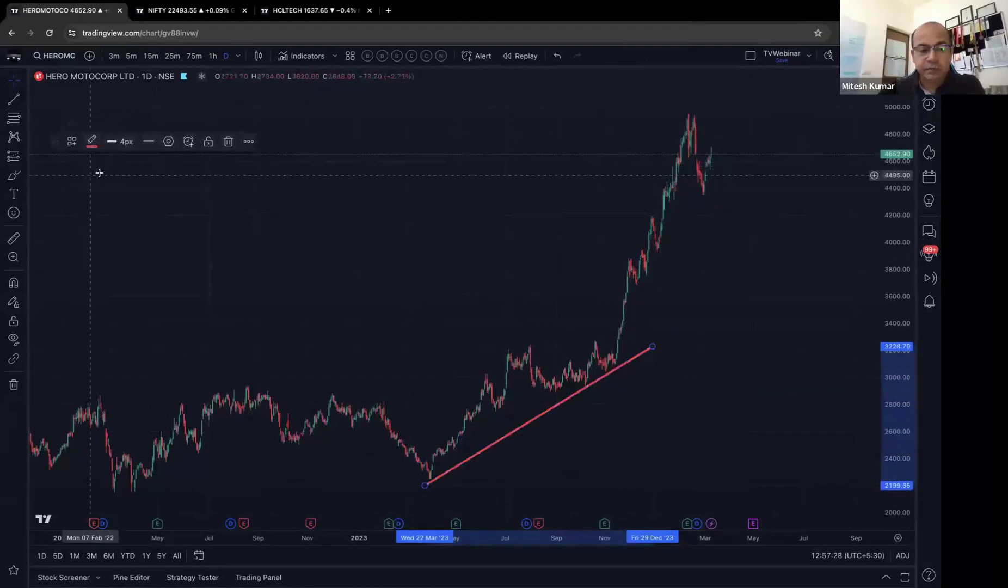
pyautogui.click(148, 142)
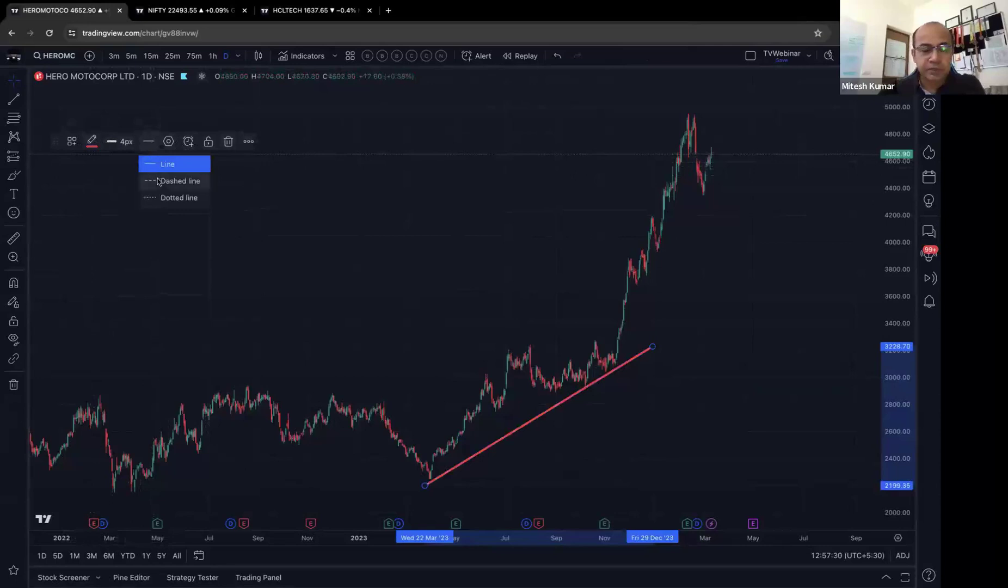
pyautogui.click(164, 197)
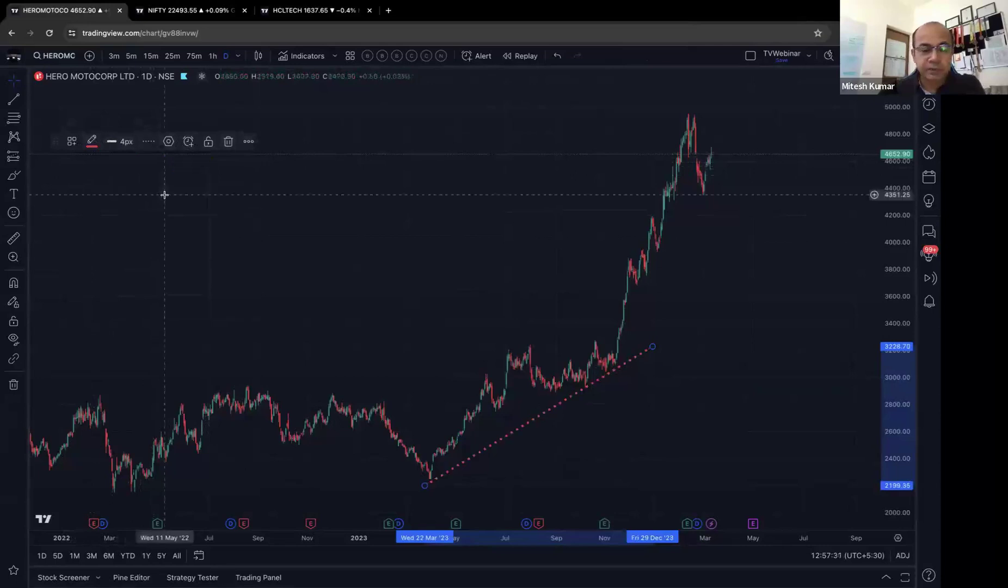
# - Look through the trend line's coordinate settings, its interval visibility options and its entry in the object tree
pyautogui.click(169, 141)
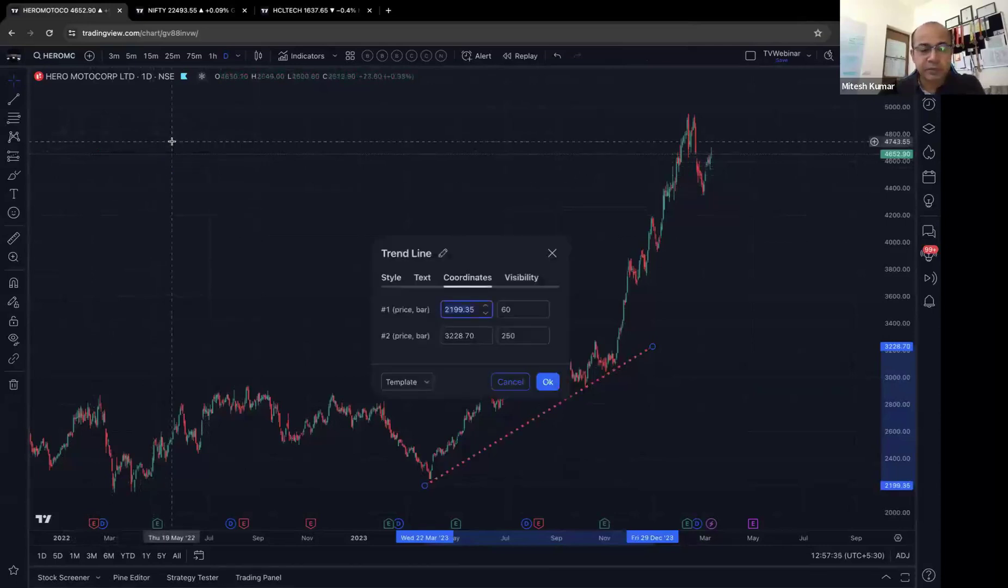
pyautogui.click(510, 382)
pyautogui.click(246, 142)
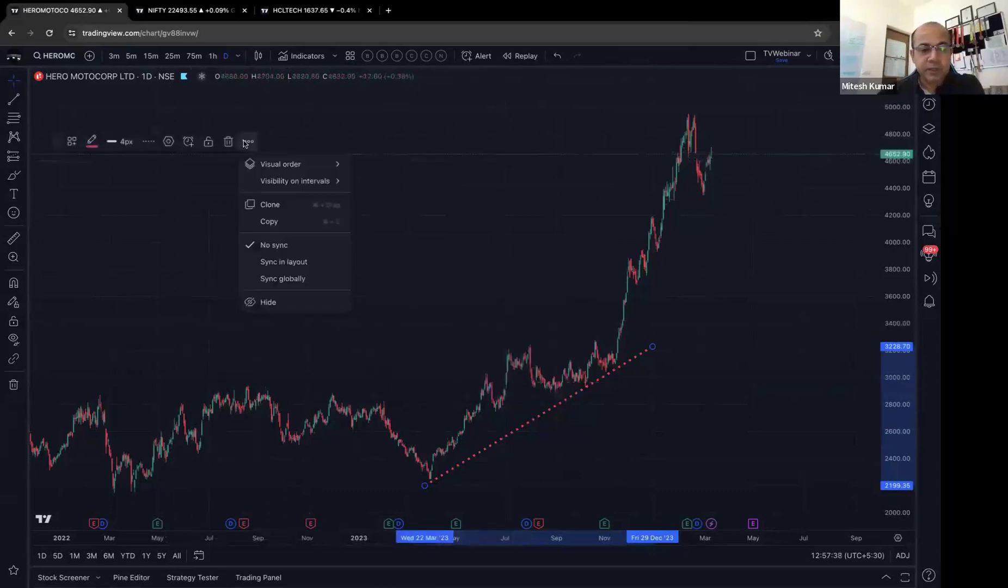
pyautogui.moveTo(286, 181)
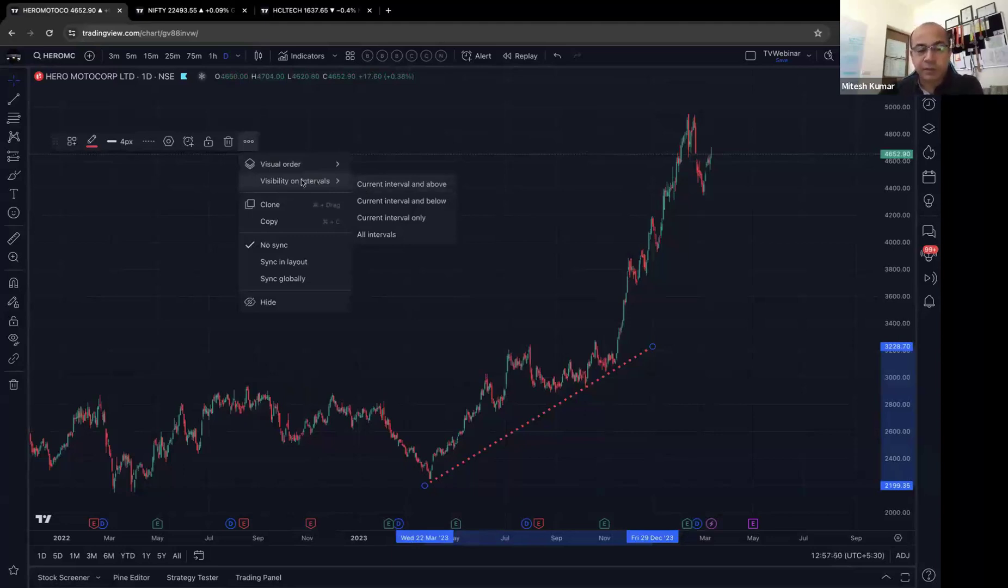
pyautogui.click(931, 133)
pyautogui.click(930, 132)
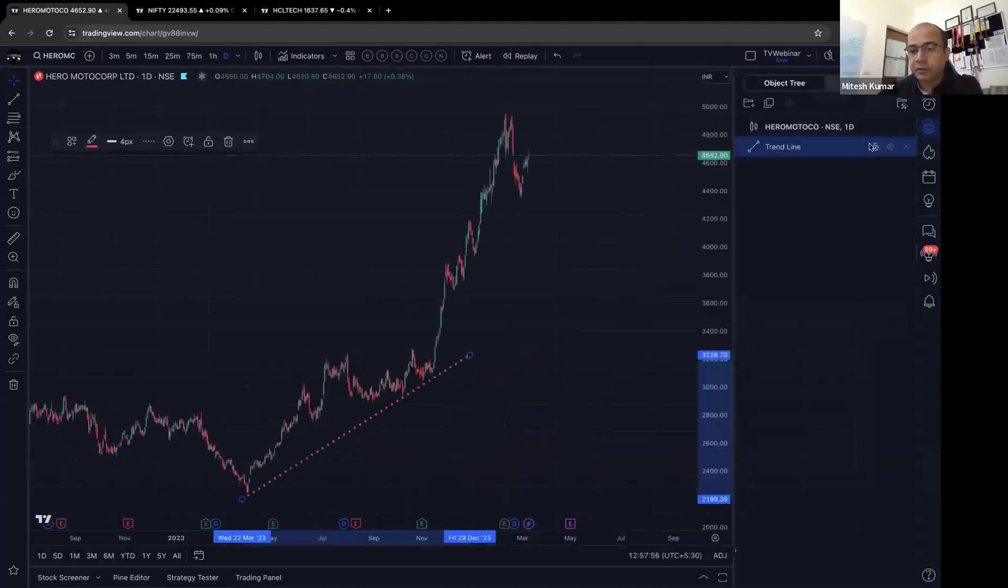
pyautogui.click(930, 132)
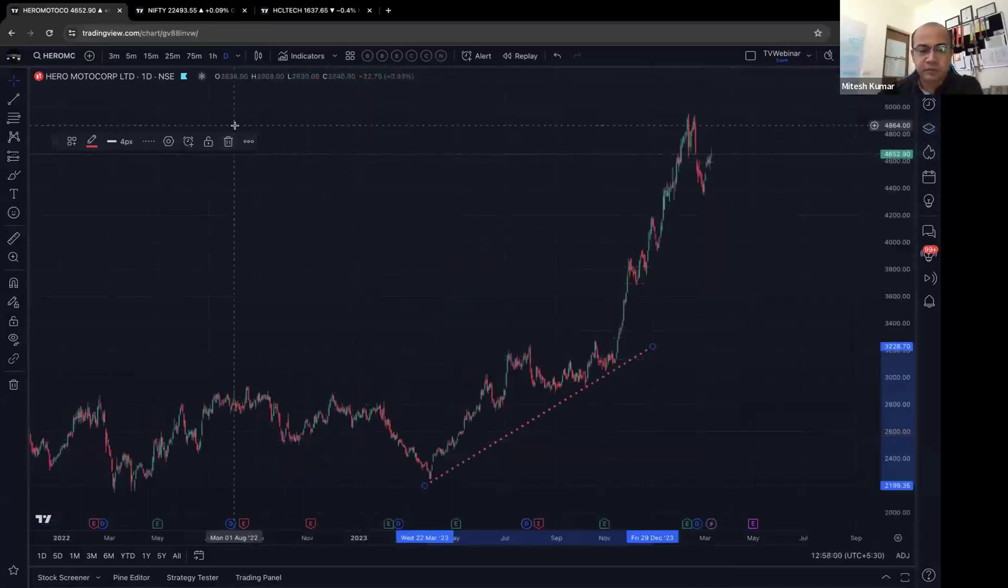
# - Restrict the trend line's visibility to the current interval and above, and check it on the 1-hour and 1-week charts
pyautogui.click(248, 140)
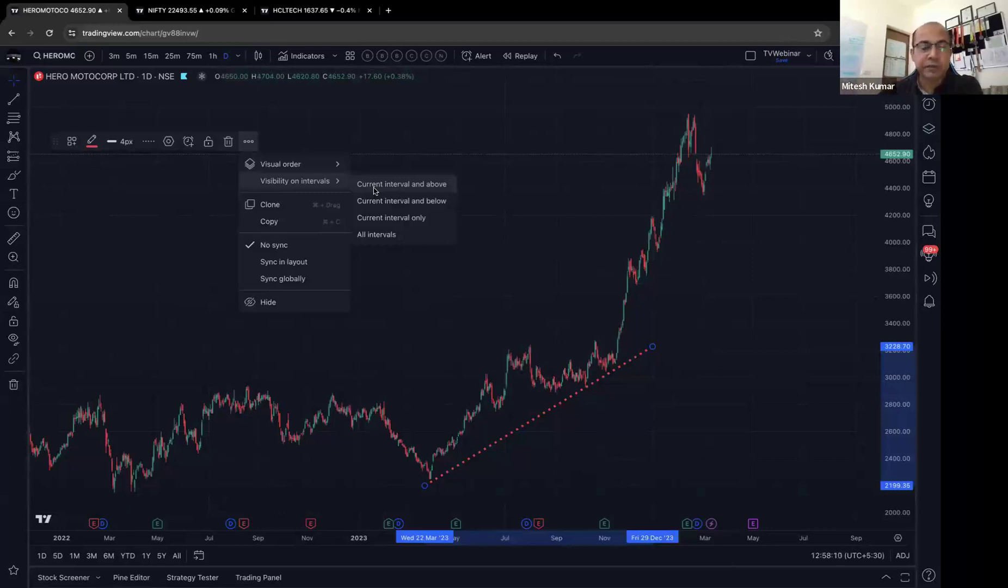
pyautogui.click(374, 188)
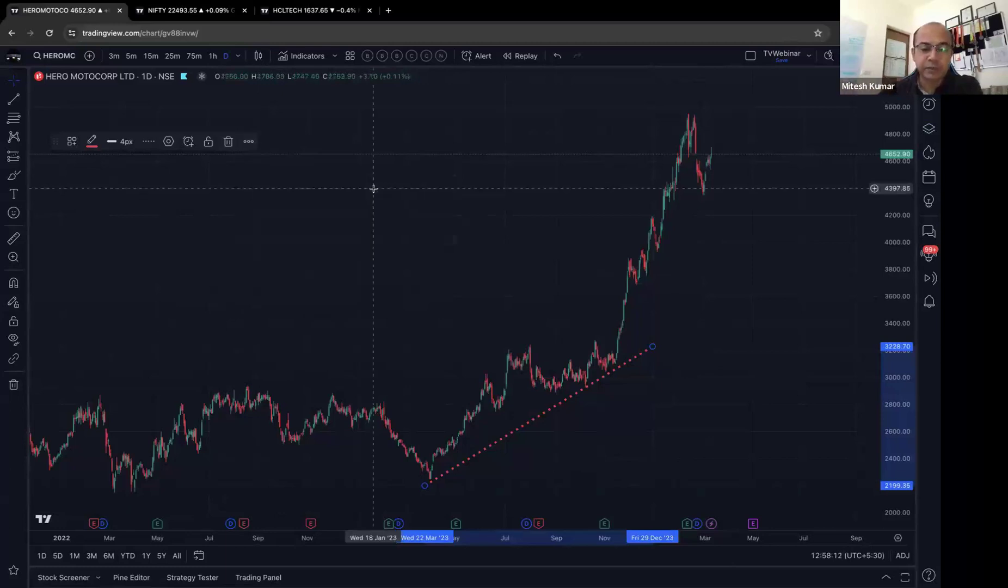
pyautogui.click(213, 56)
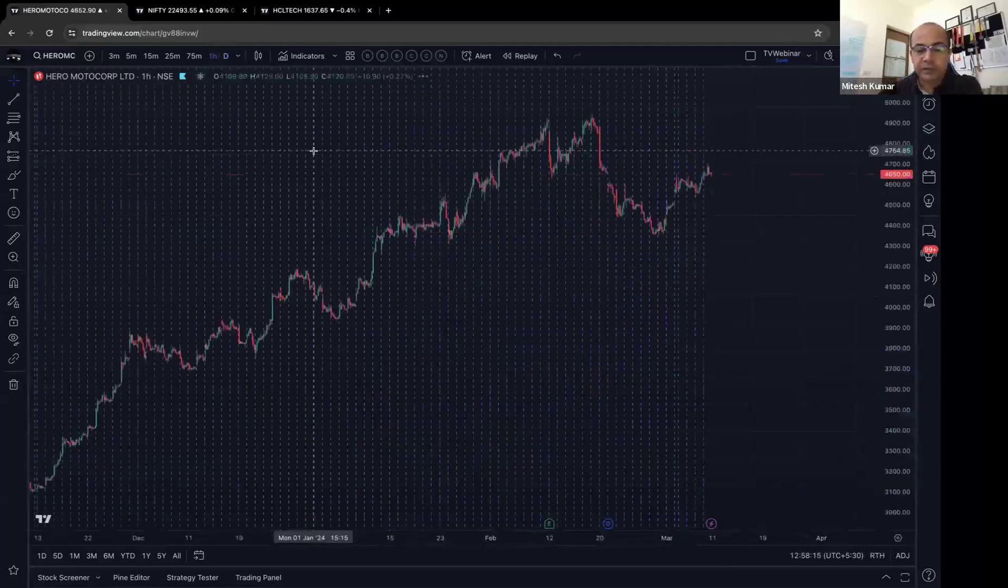
pyautogui.scroll(3, 252, 113)
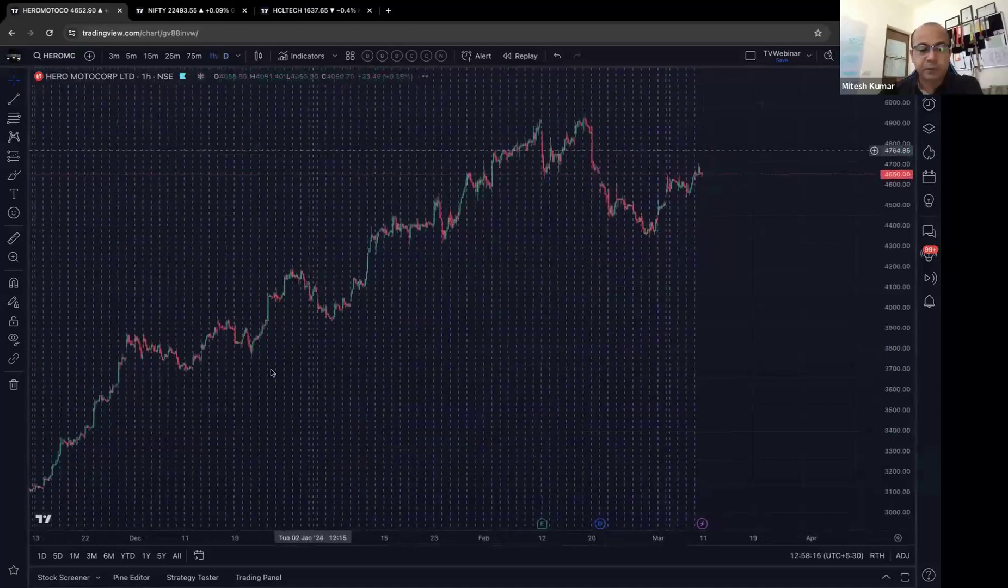
pyautogui.scroll(2, 268, 483)
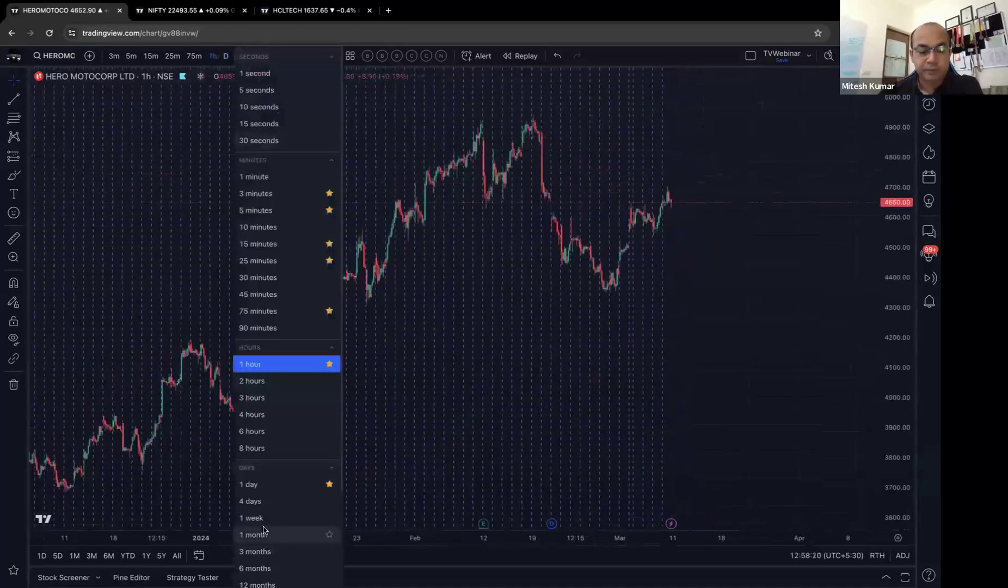
pyautogui.click(262, 520)
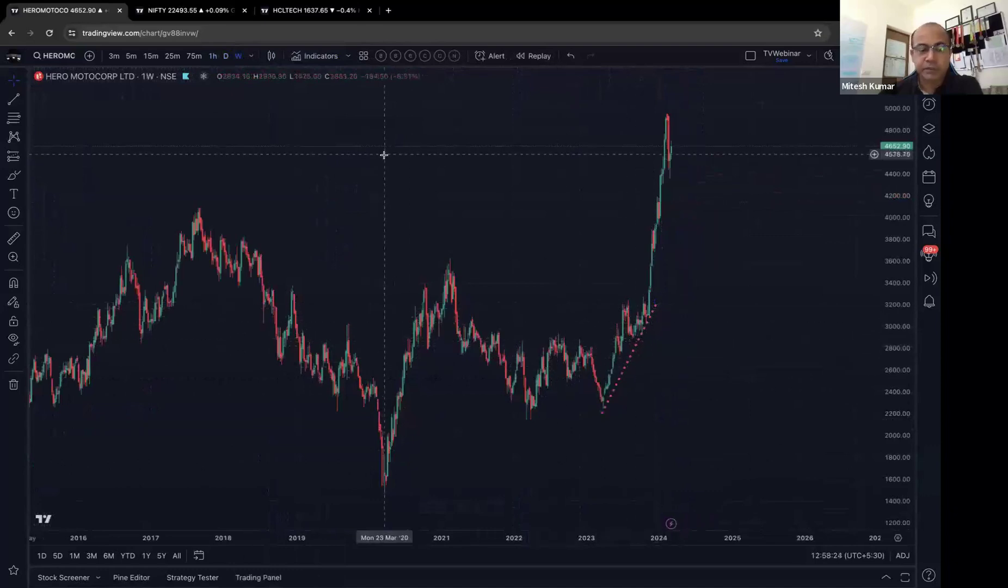
# - Delete the red dotted trend line and return the chart to the daily interval
pyautogui.click(610, 393)
pyautogui.press('Delete')
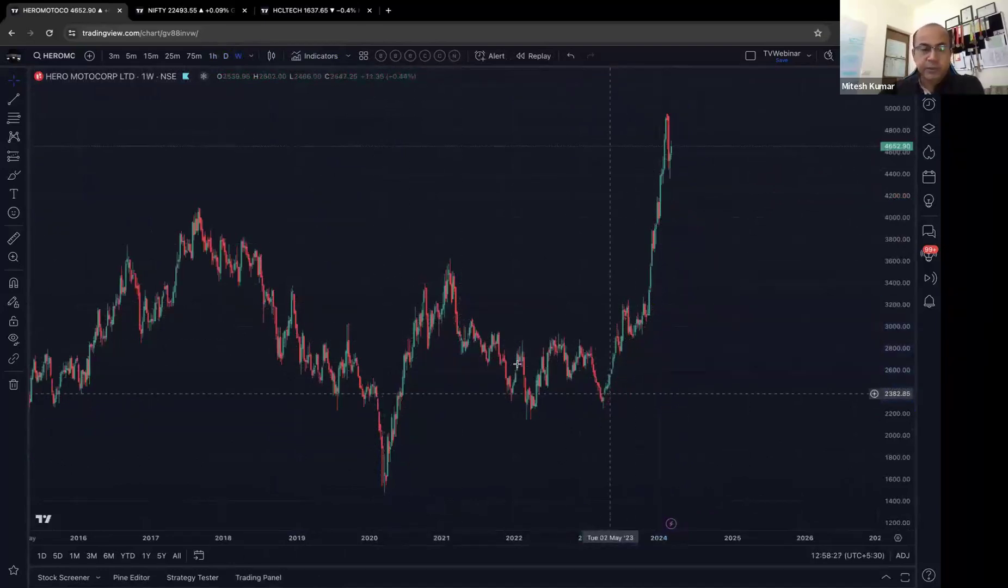
pyautogui.click(25, 98)
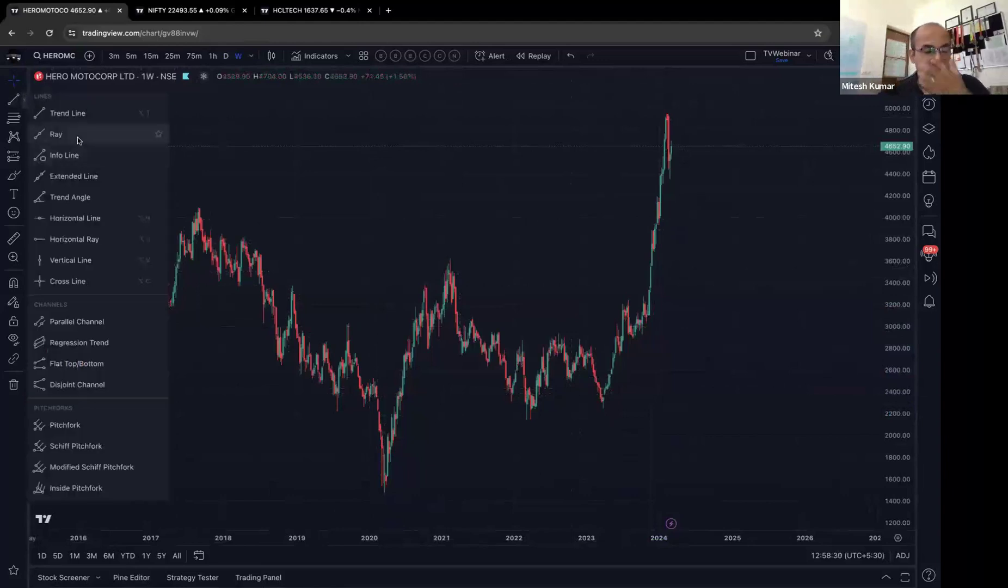
pyautogui.click(225, 55)
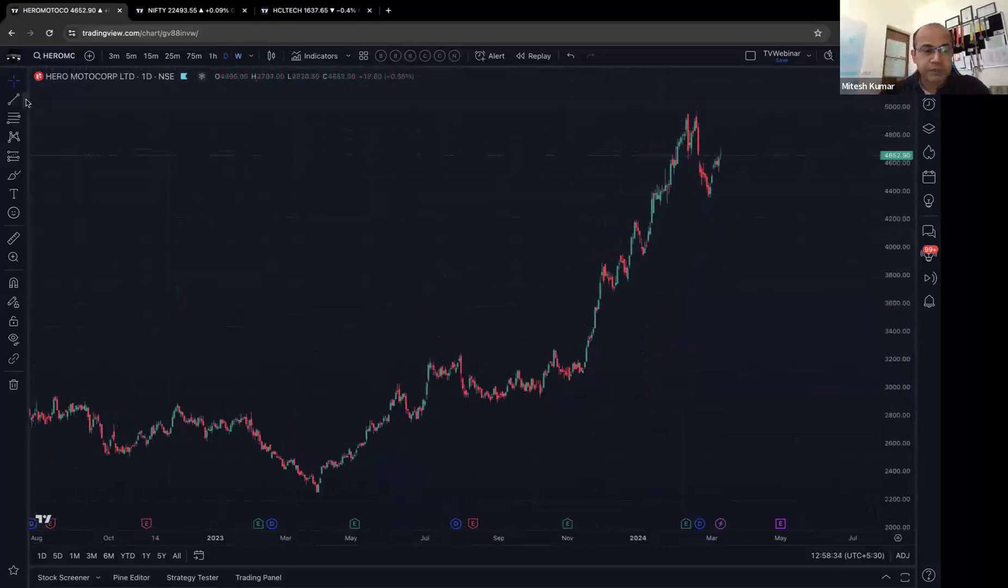
# - Draw a ray from about 3170 on 7 July 2023 through about 3301 on 17 November 2023
pyautogui.click(25, 98)
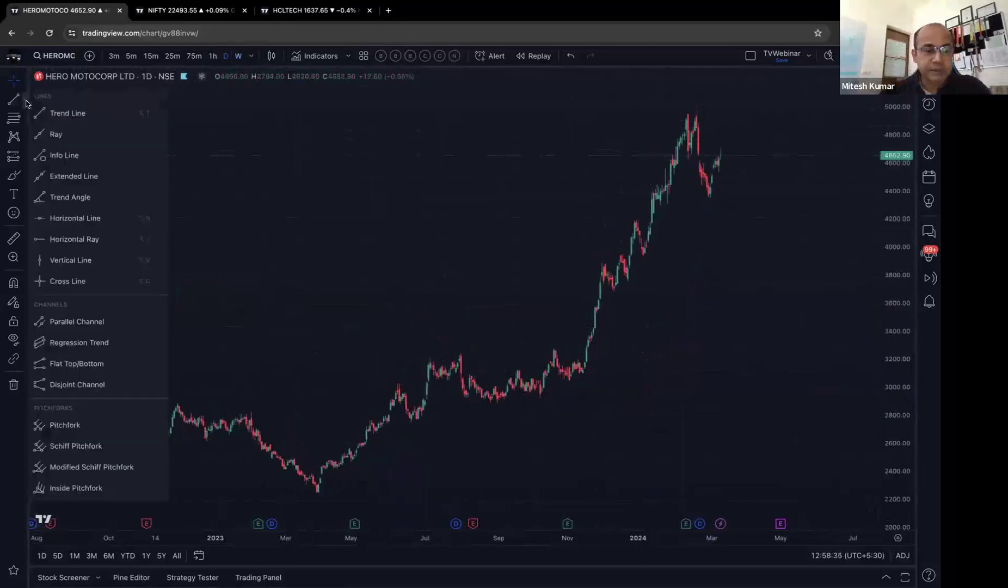
pyautogui.click(66, 135)
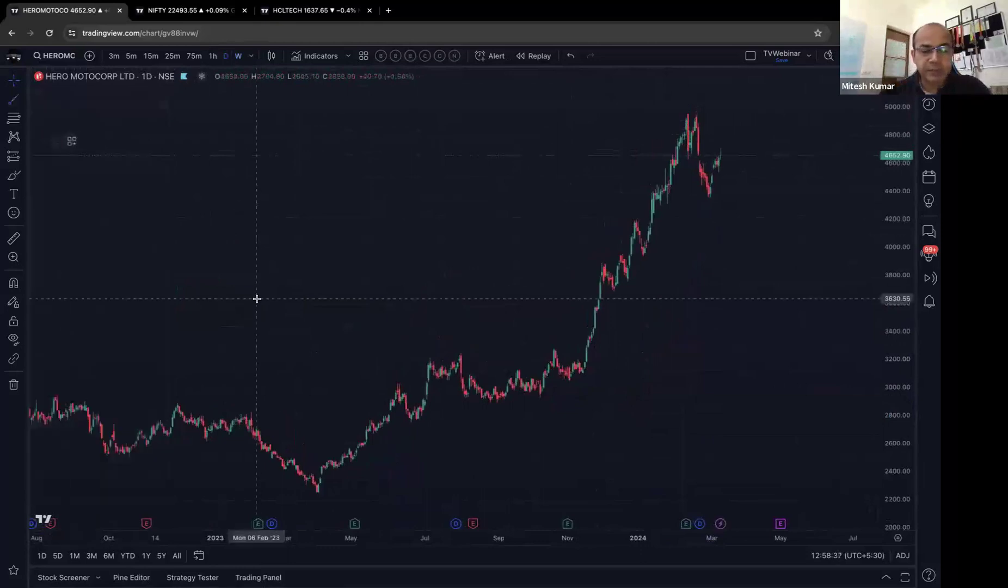
pyautogui.click(440, 363)
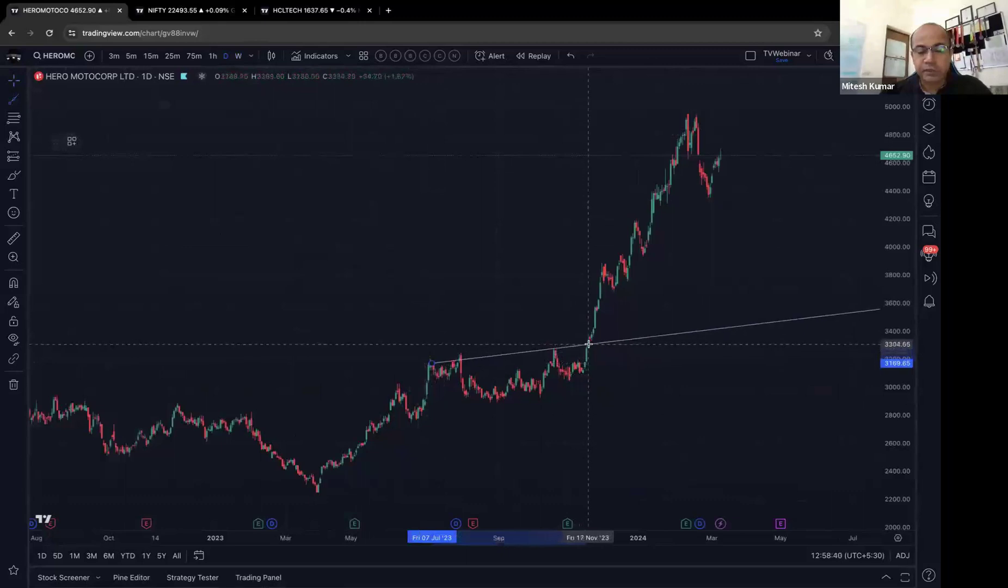
pyautogui.click(588, 344)
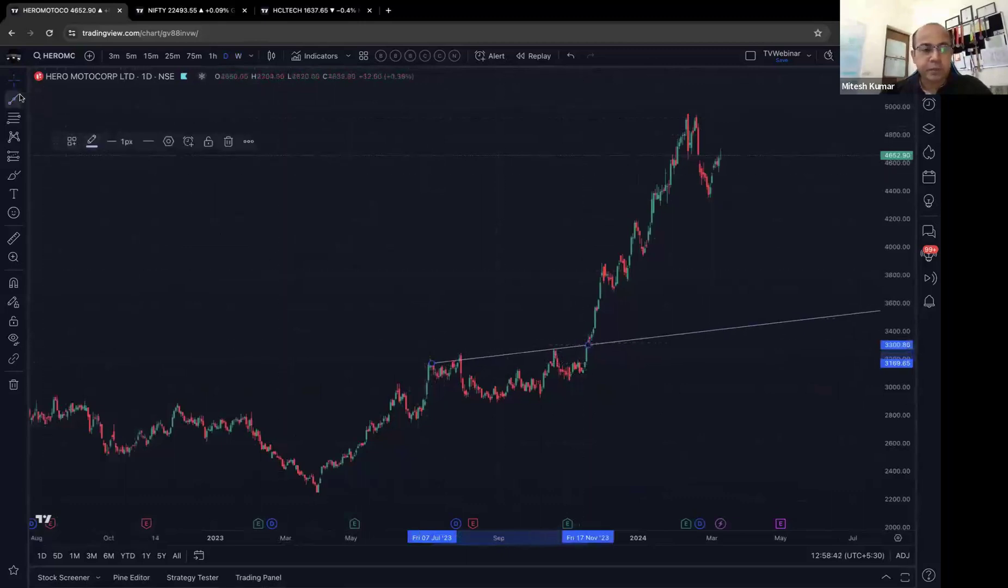
# - Draw a trend line under the lows from about 2724 on 16 June 2023 to about 3132 on 2 January 2024
pyautogui.click(25, 100)
pyautogui.click(364, 378)
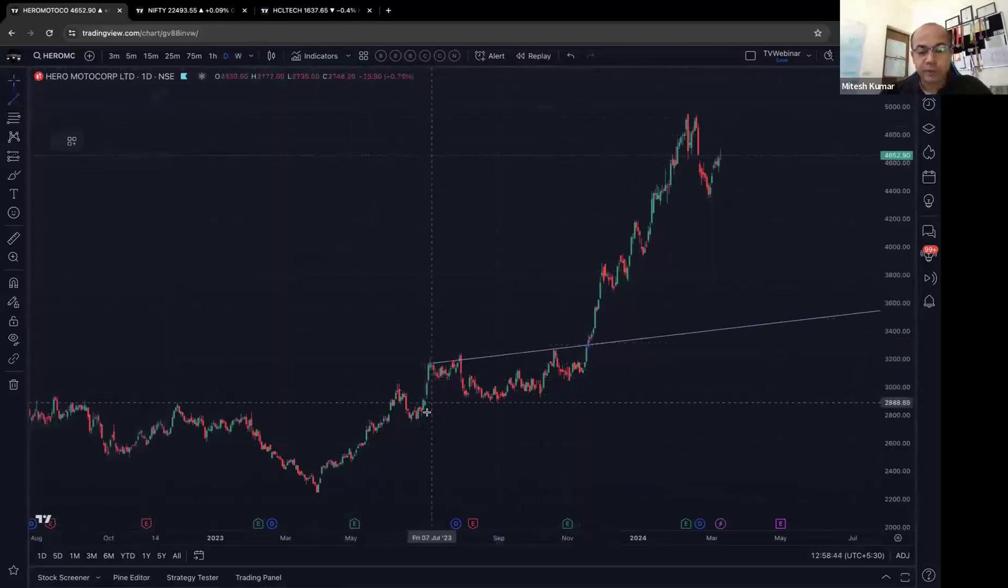
pyautogui.click(407, 425)
pyautogui.click(639, 369)
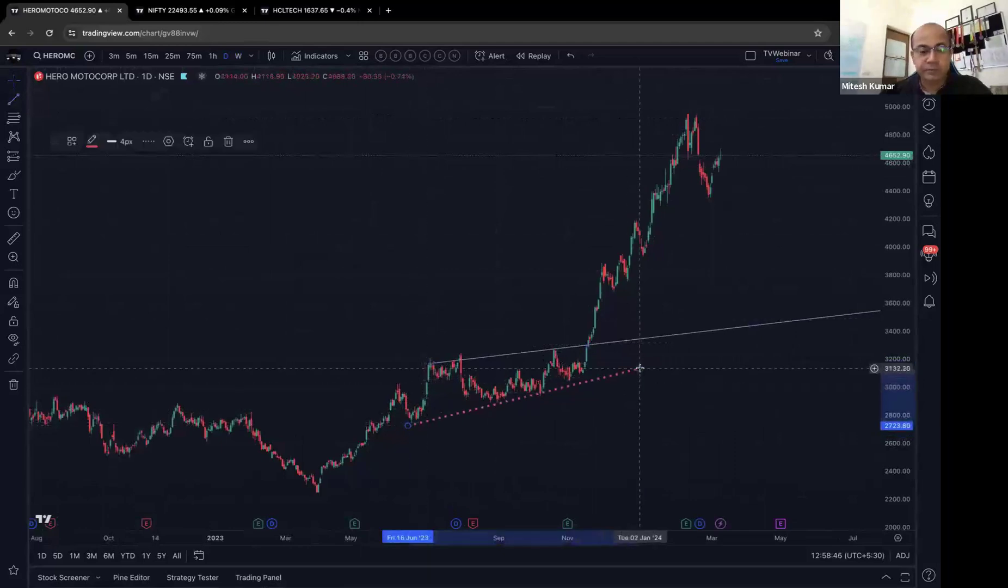
# - Style the lower trend line as a solid white line, 1 px thick, and deselect it
pyautogui.click(148, 141)
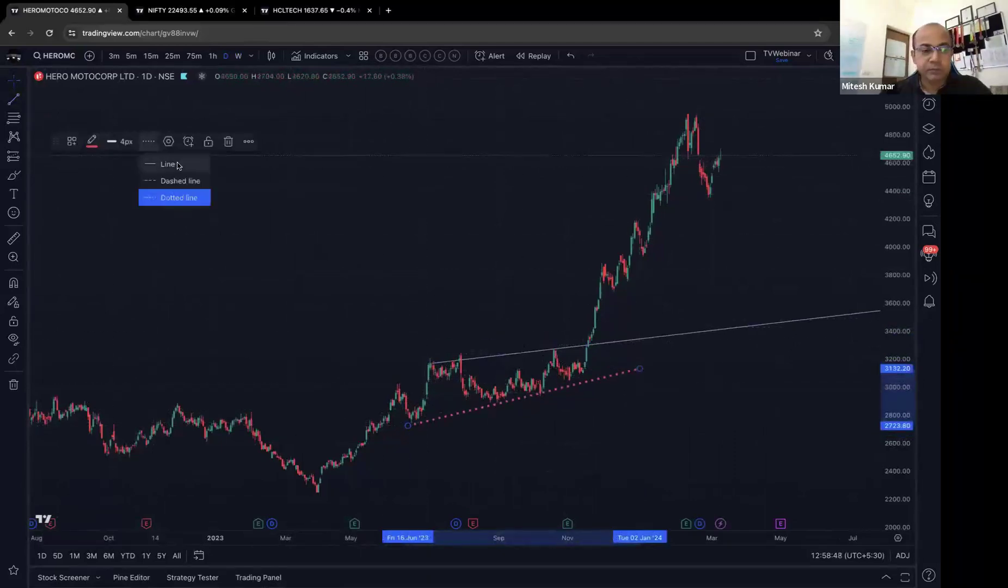
pyautogui.click(159, 162)
pyautogui.click(92, 141)
pyautogui.click(93, 162)
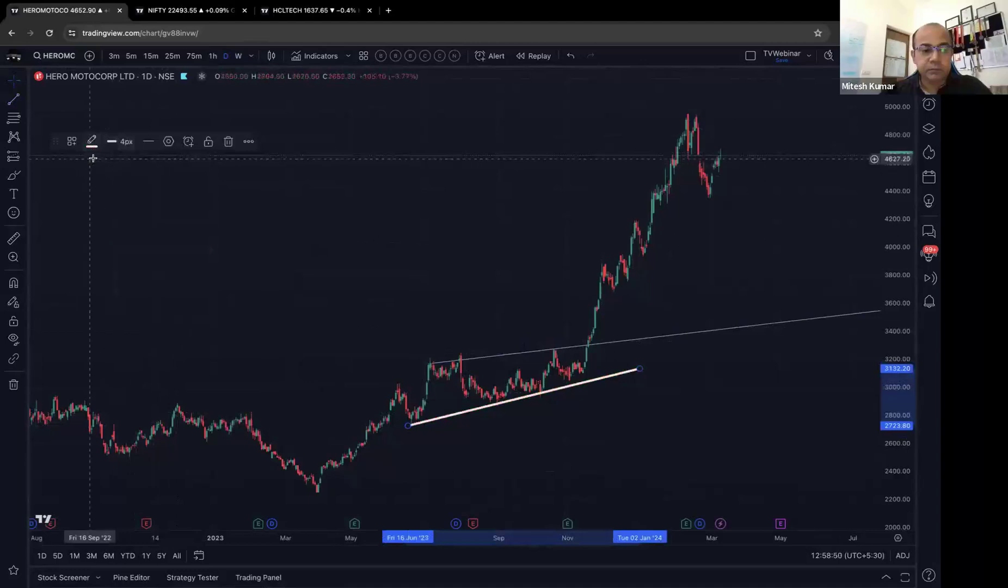
pyautogui.click(115, 144)
pyautogui.click(116, 163)
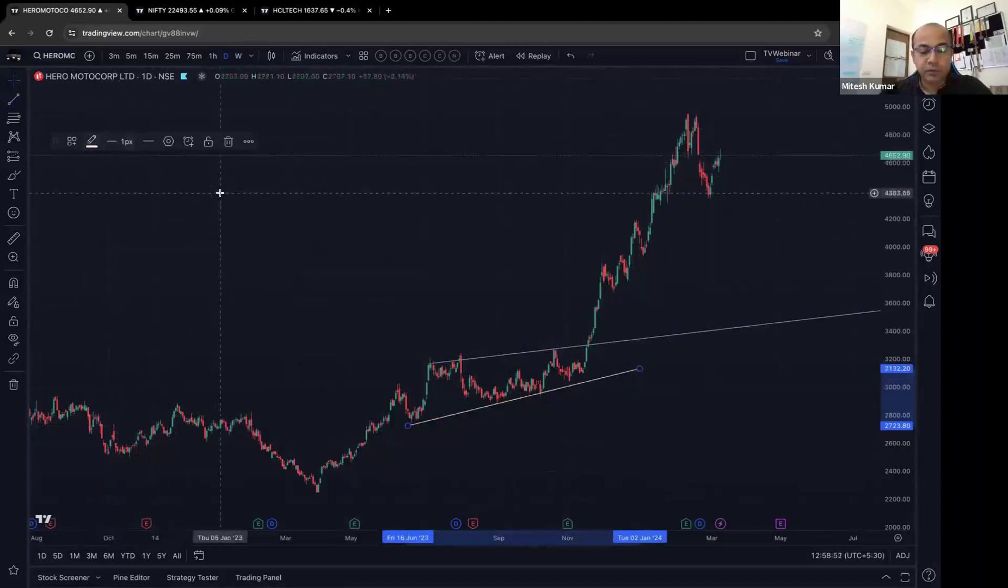
pyautogui.click(218, 193)
# - Draw an info line from about 2855 on 23 November 2022 to about 2844 on 5 April 2023
pyautogui.click(24, 104)
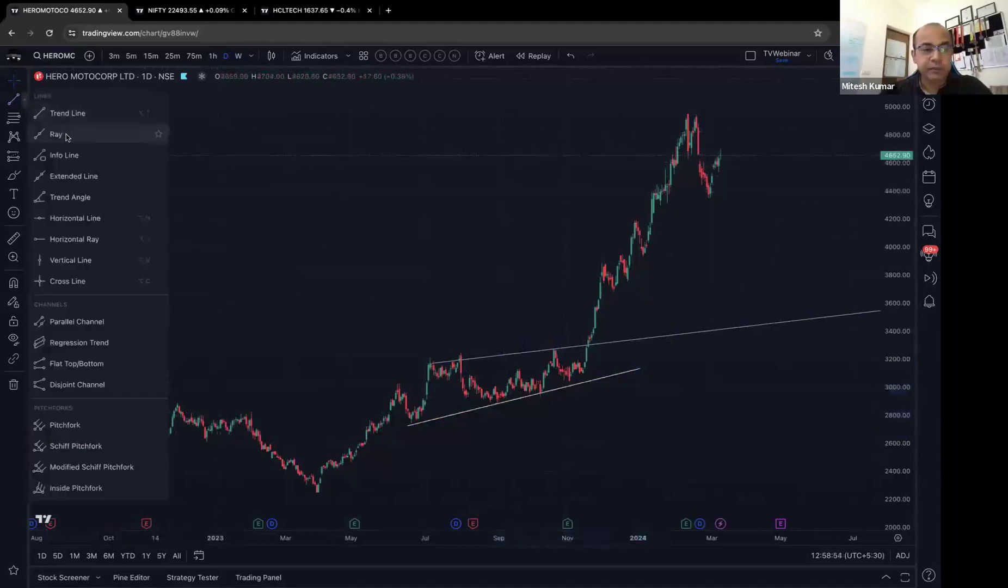
pyautogui.click(65, 154)
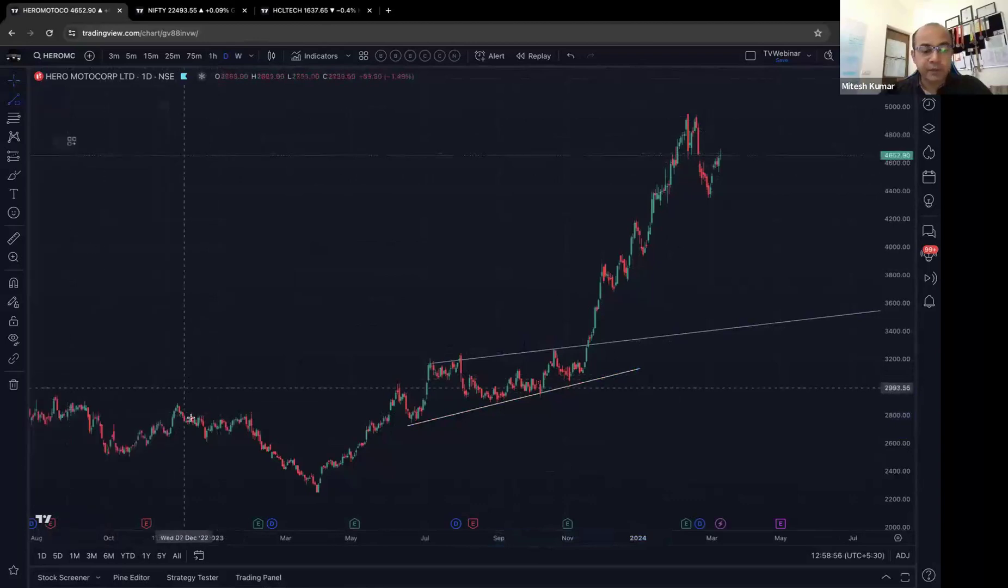
pyautogui.click(167, 408)
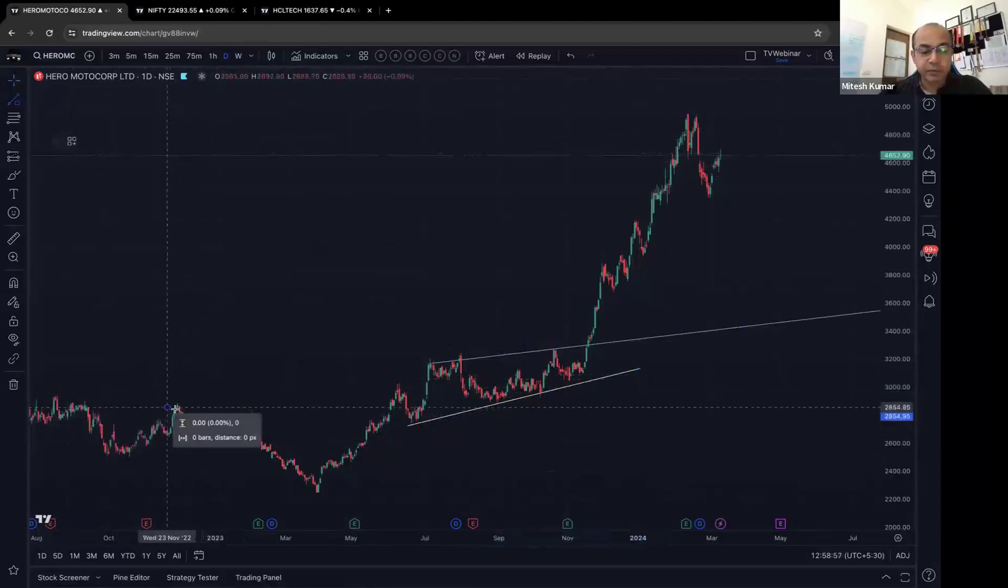
pyautogui.click(324, 408)
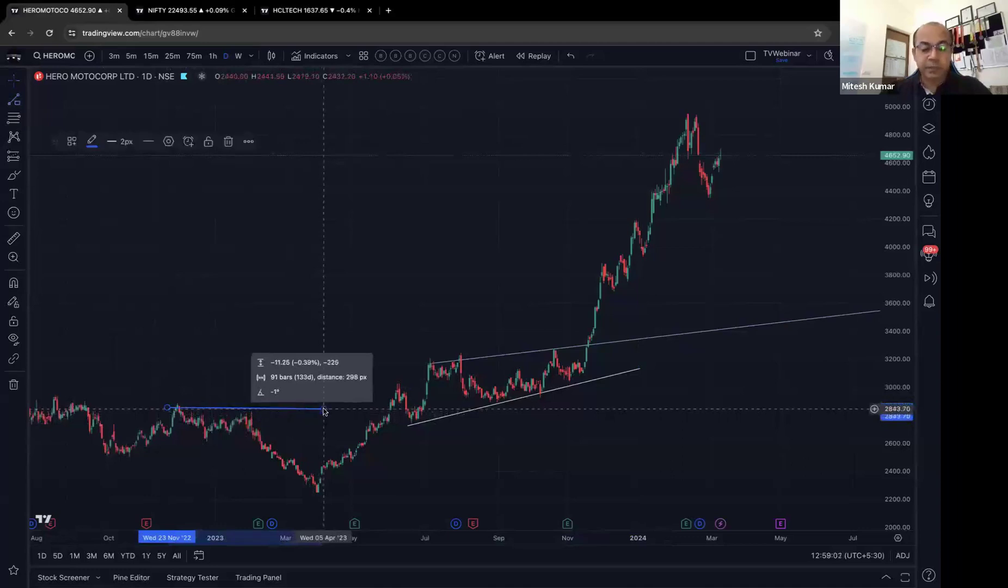
# - Draw an extended line through about 2919 on 9 September 2022 and about 2698 on 18 April 2023
pyautogui.click(374, 329)
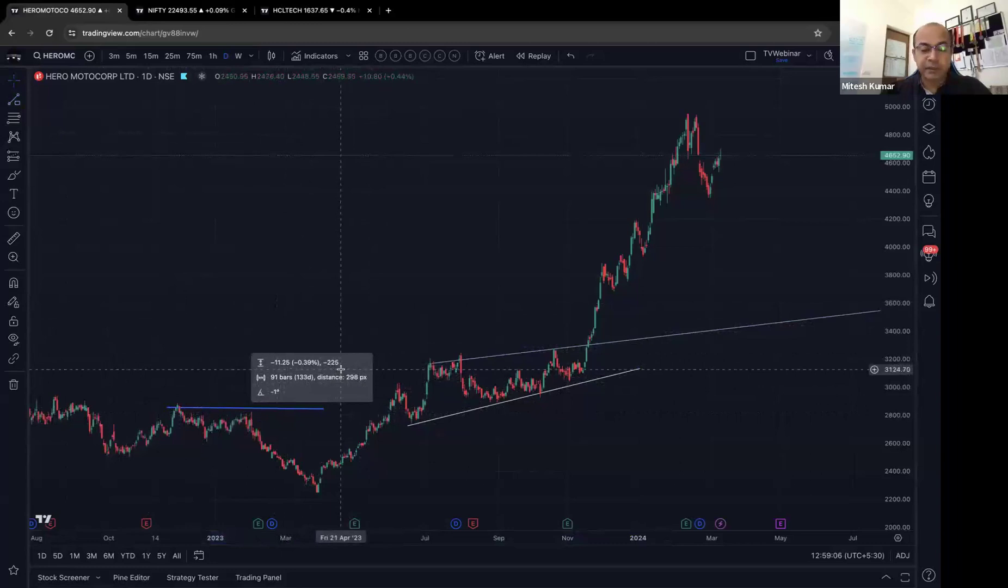
pyautogui.click(13, 99)
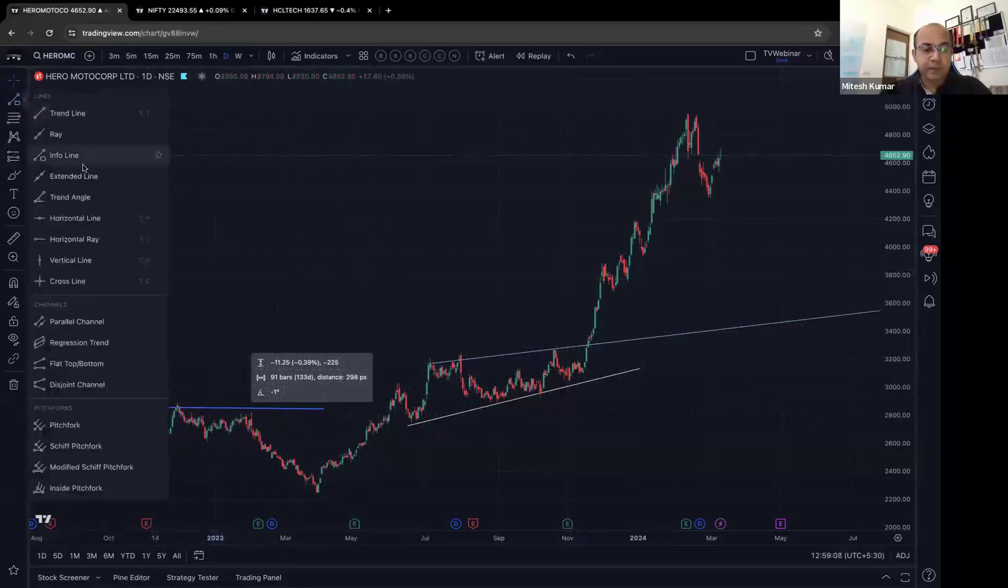
pyautogui.click(82, 175)
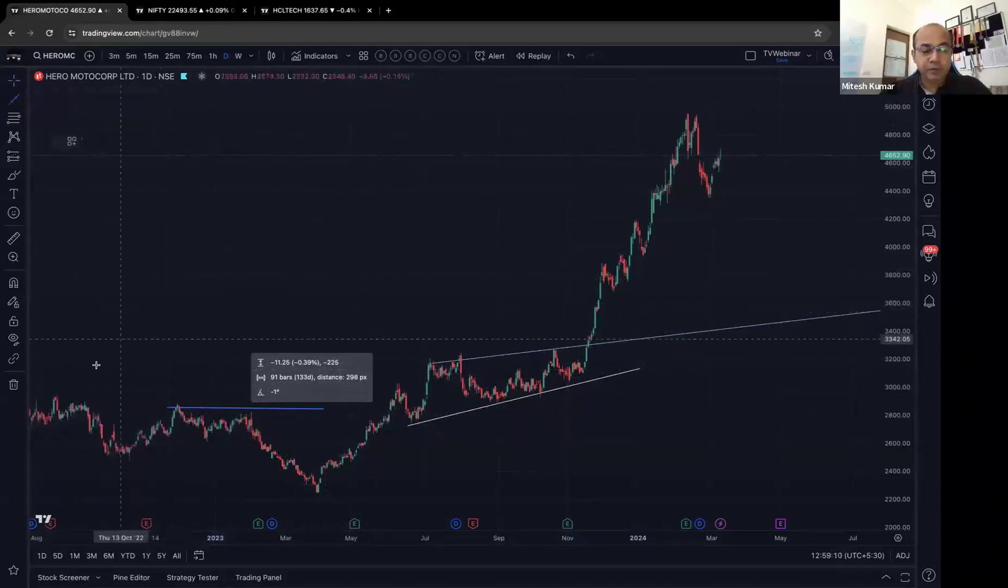
pyautogui.click(81, 399)
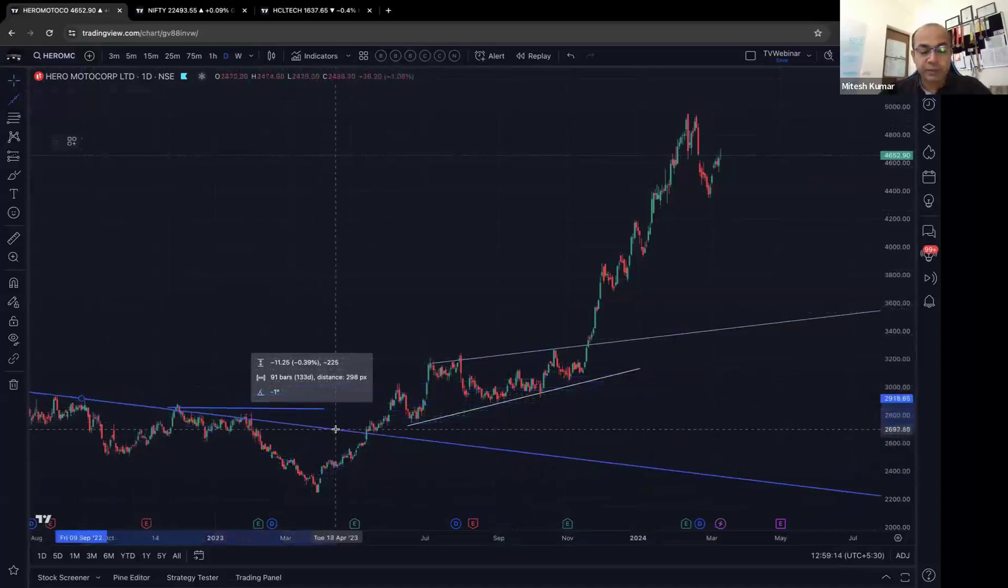
pyautogui.click(335, 429)
# - Draw horizontal rays at about 3882 from 5 December 2023 and at about 2240 from the 29 March 2023 low
pyautogui.click(22, 117)
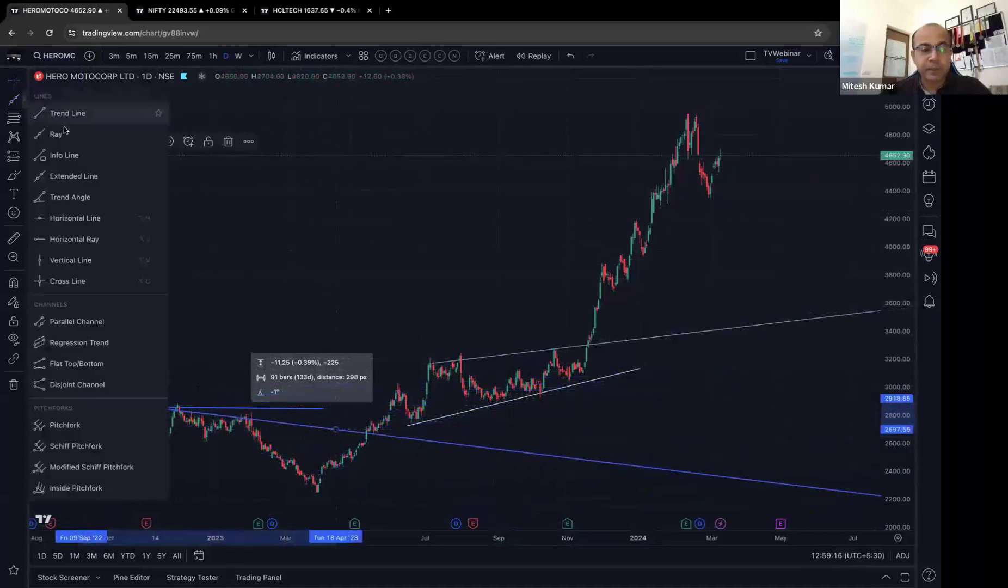
pyautogui.hscroll(-1, 313, 173)
pyautogui.scroll(-5, 313, 173)
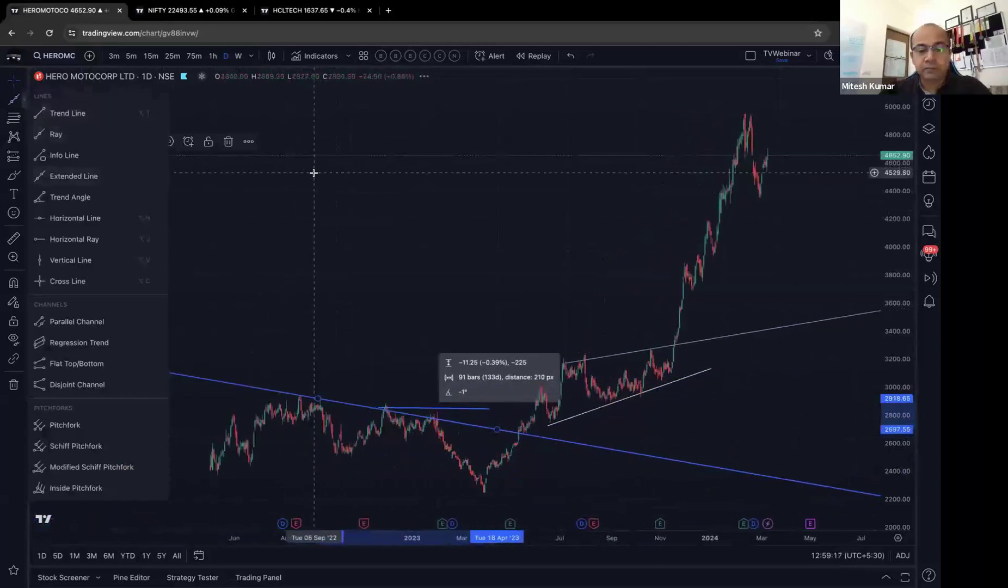
pyautogui.click(360, 191)
pyautogui.scroll(7, 358, 191)
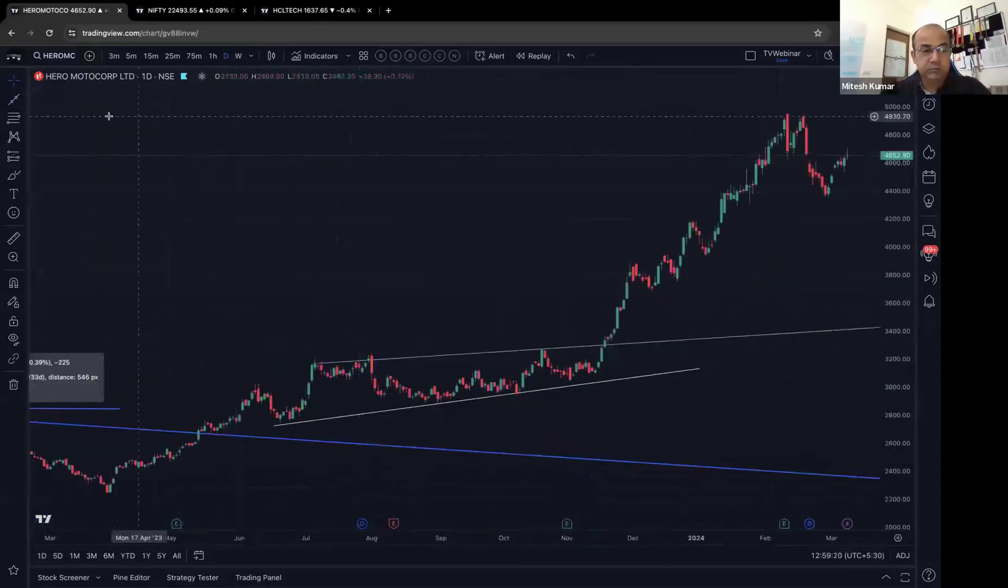
pyautogui.click(26, 100)
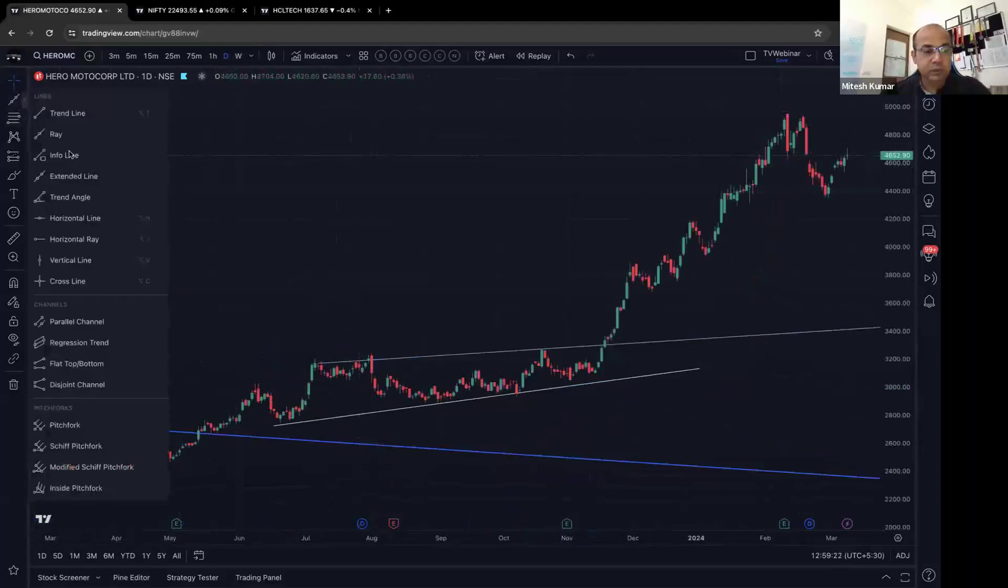
pyautogui.click(80, 240)
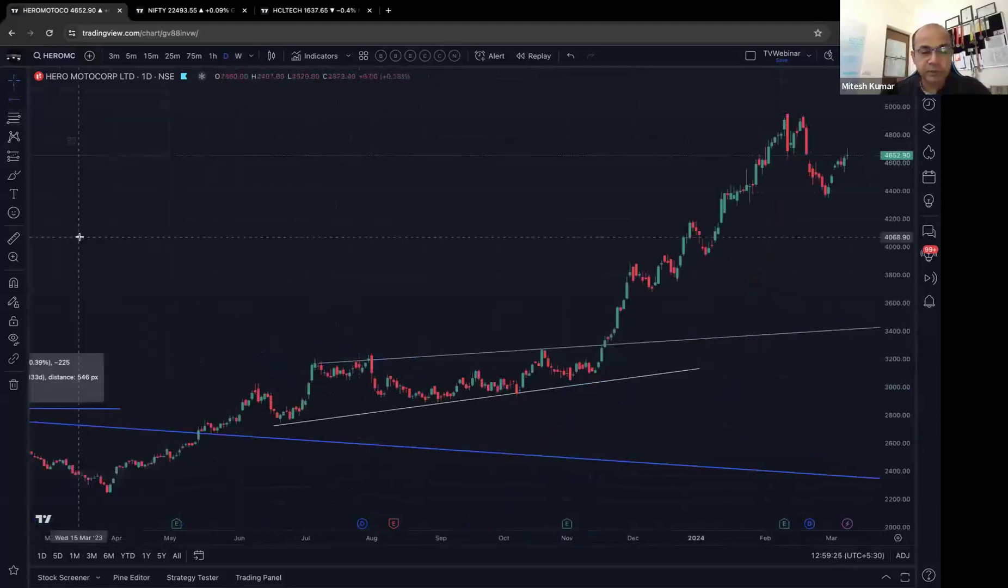
pyautogui.click(638, 263)
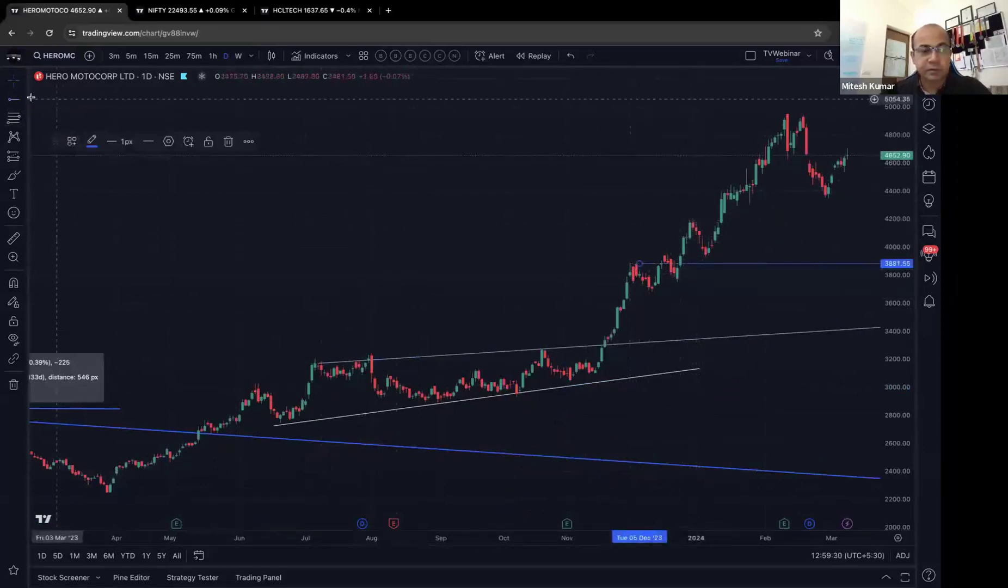
pyautogui.click(12, 102)
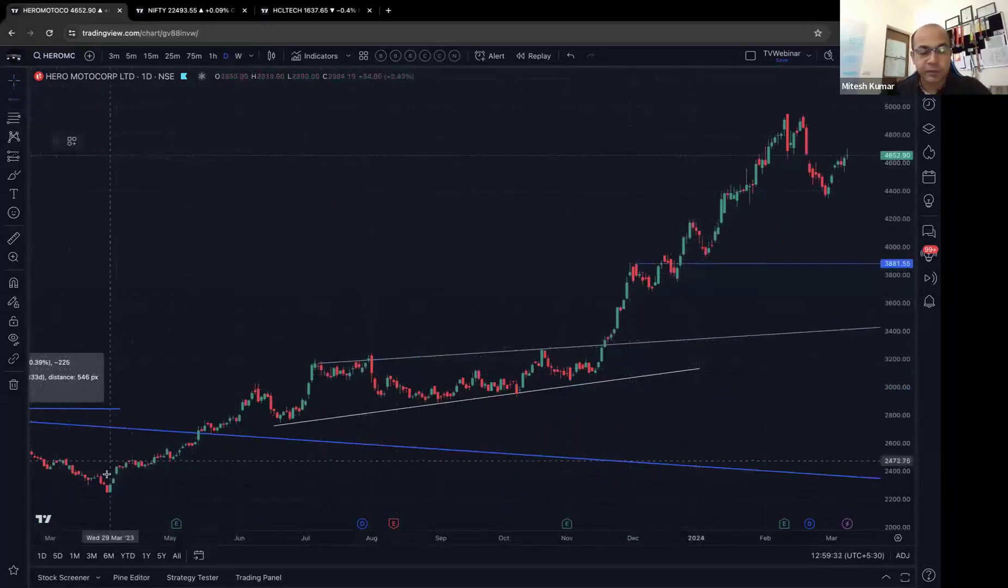
pyautogui.click(109, 493)
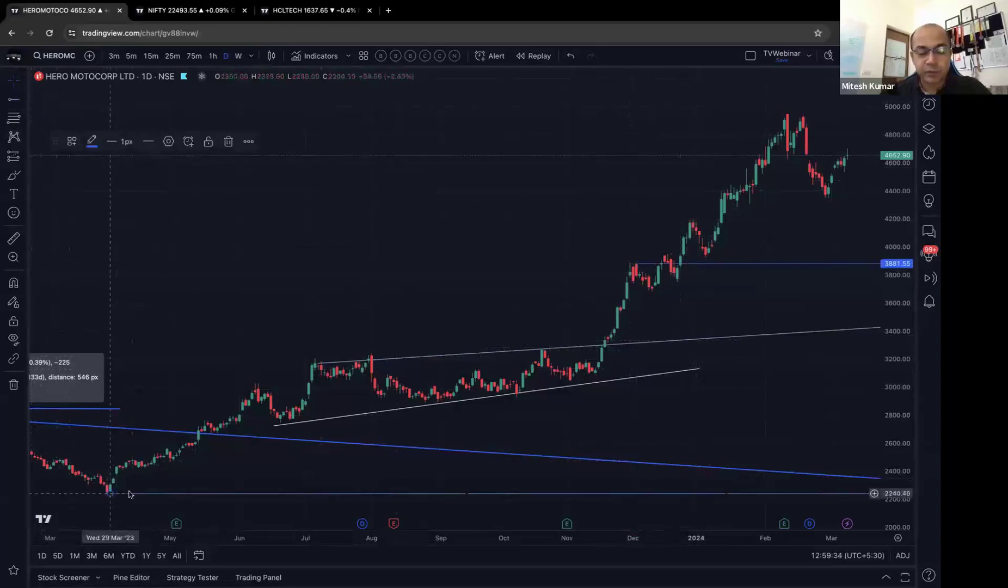
# - Search for NIFTY and switch the chart to the Nifty 50 Index on NSE
pyautogui.hscroll(-5, 286, 401)
pyautogui.scroll(-5, 286, 402)
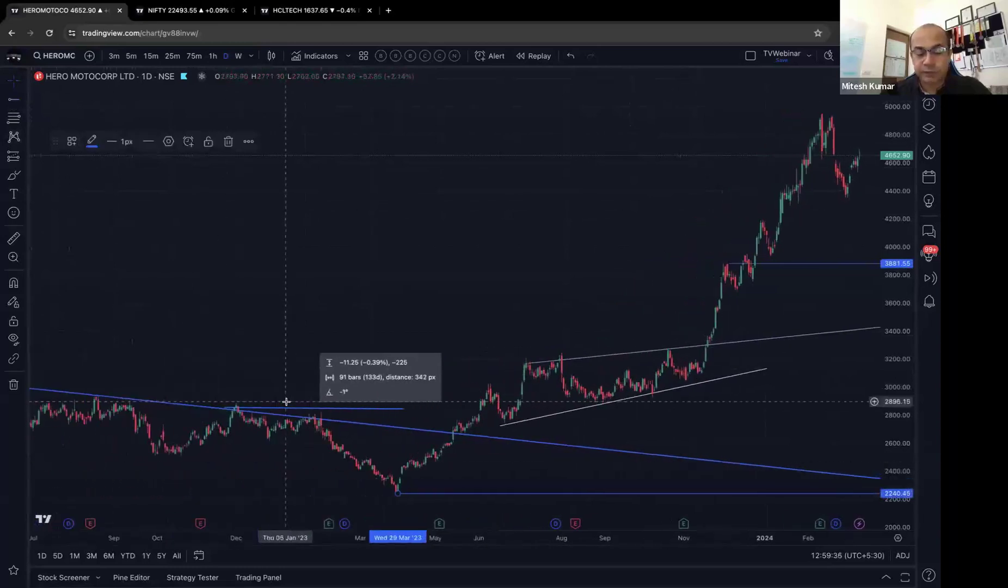
pyautogui.hscroll(5, 457, 359)
pyautogui.scroll(-6, 441, 287)
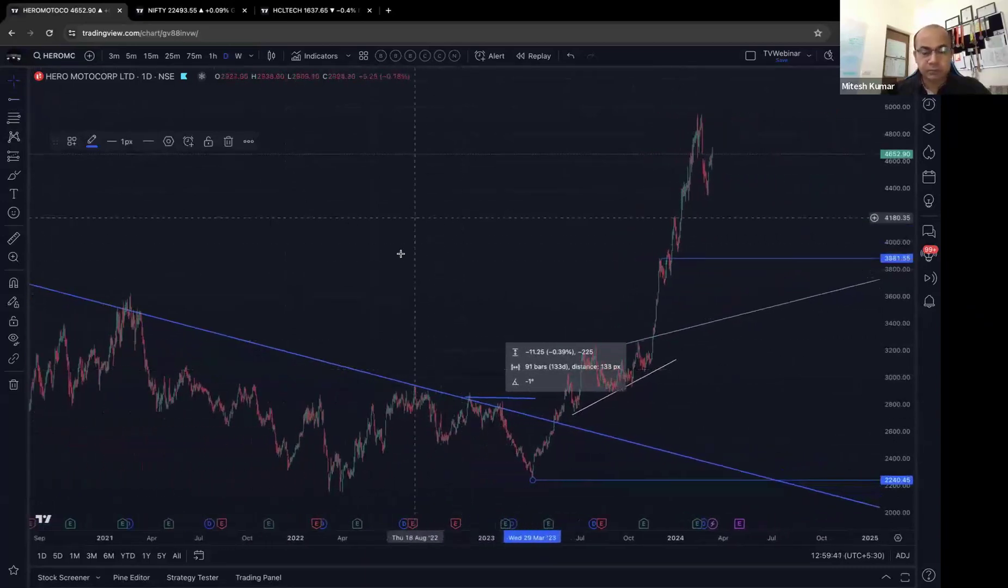
pyautogui.write('NIFTY')
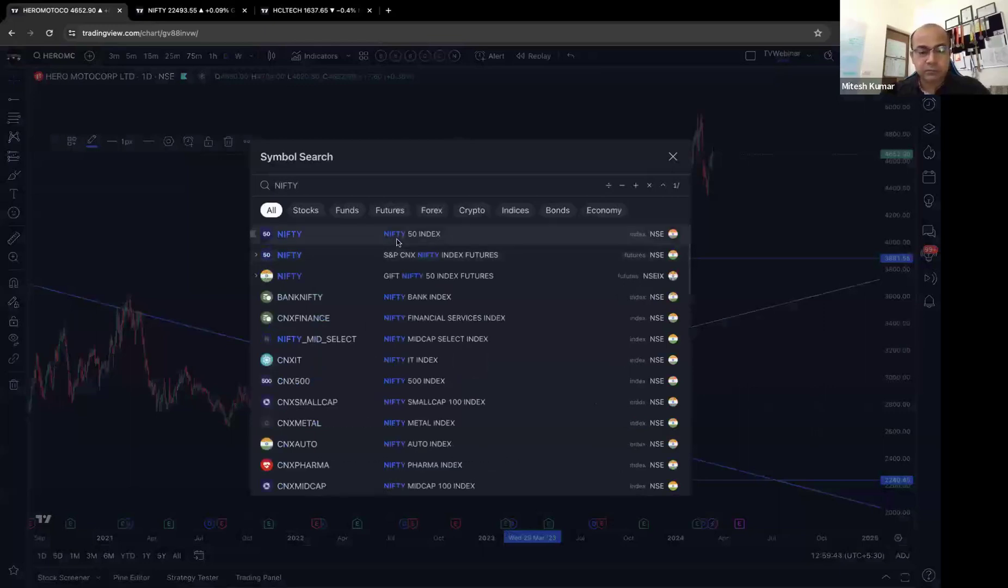
pyautogui.click(397, 242)
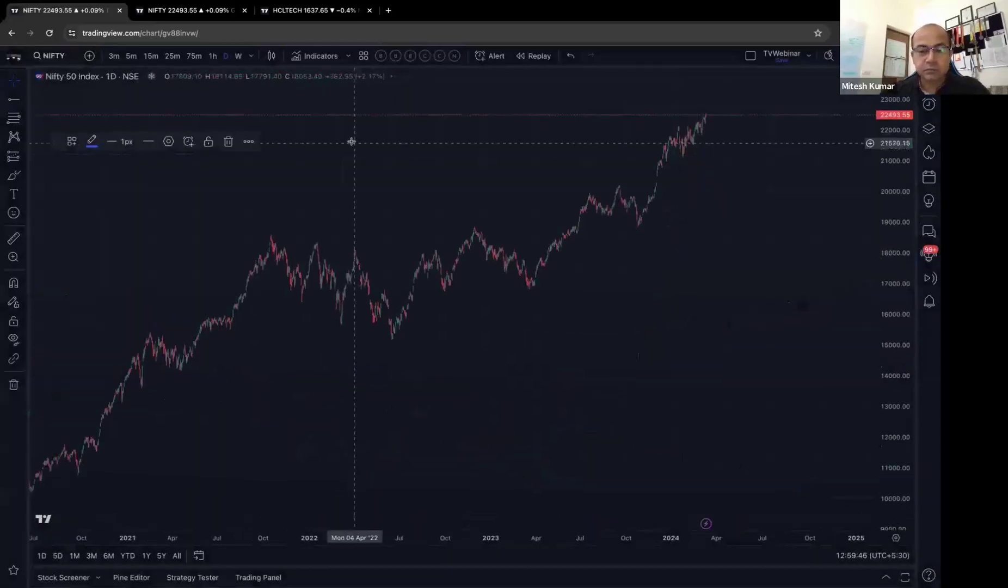
# - Place a vertical line at the swing low on 22 March 2023
pyautogui.click(23, 102)
pyautogui.click(68, 260)
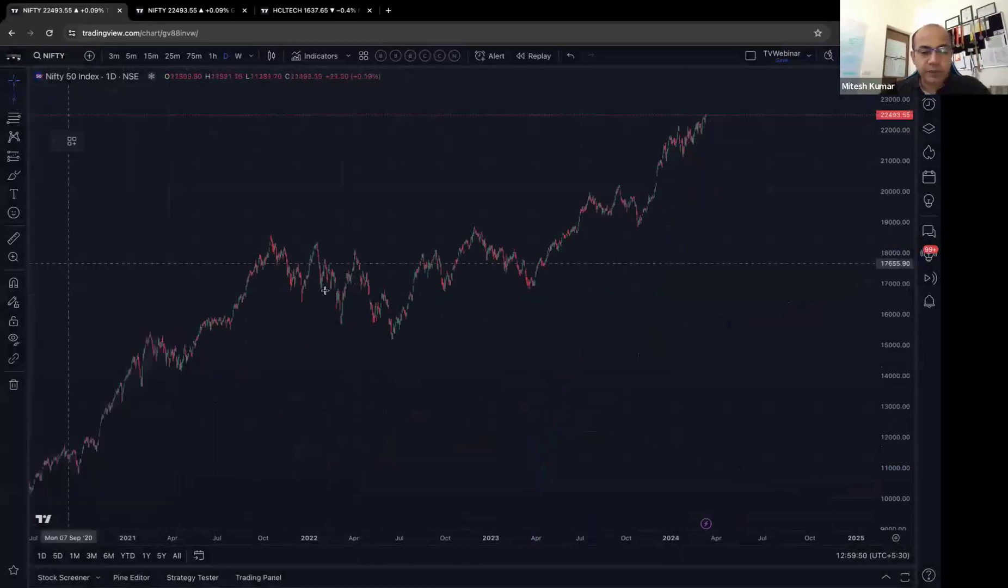
pyautogui.click(531, 285)
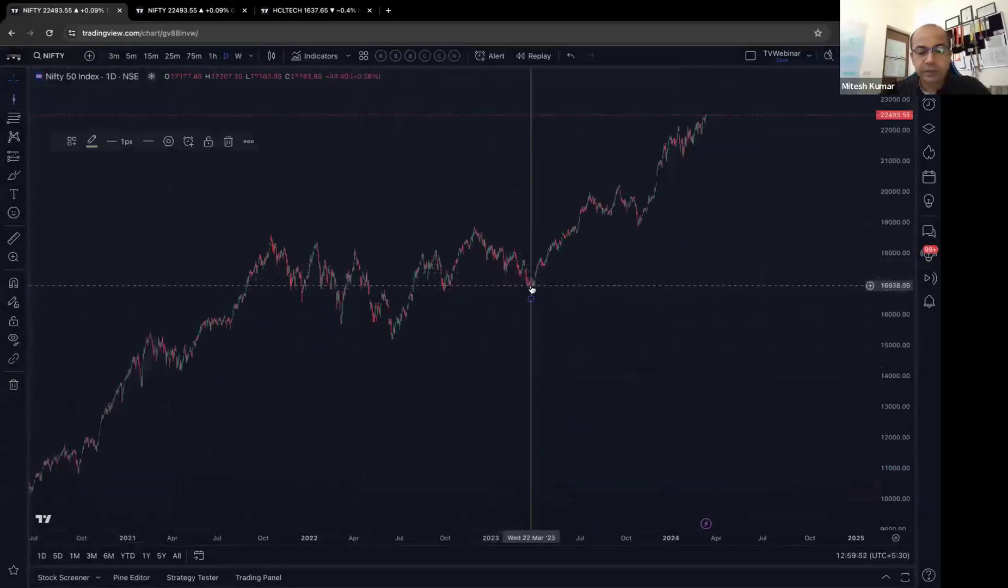
# - Place a cross line at about 17758 on 12 September 2022
pyautogui.click(21, 102)
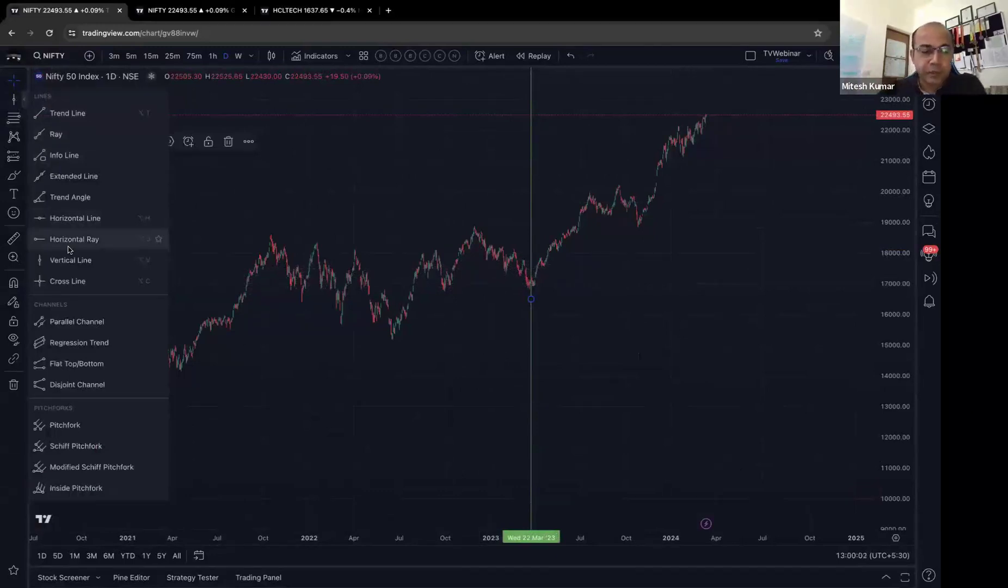
pyautogui.click(68, 280)
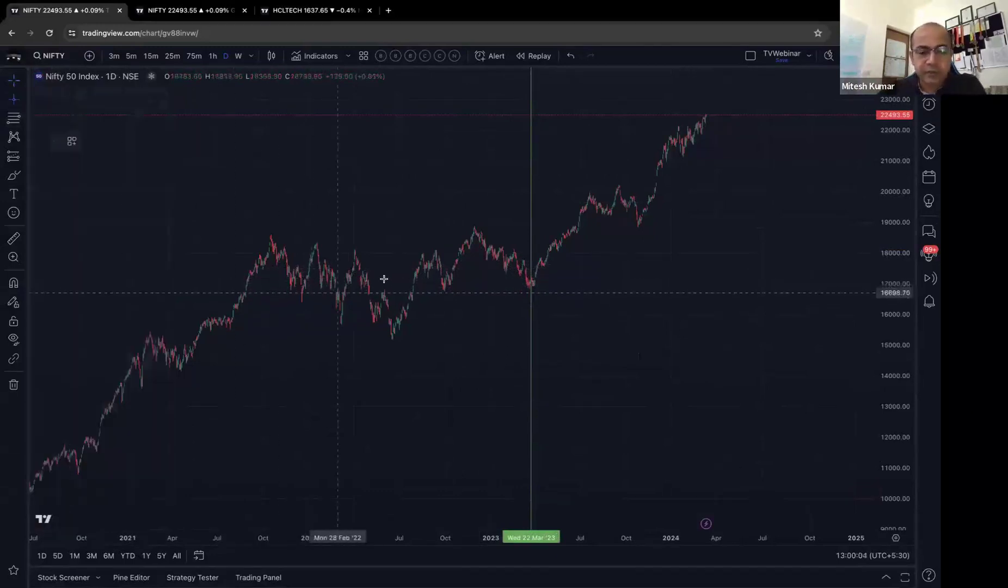
pyautogui.click(434, 260)
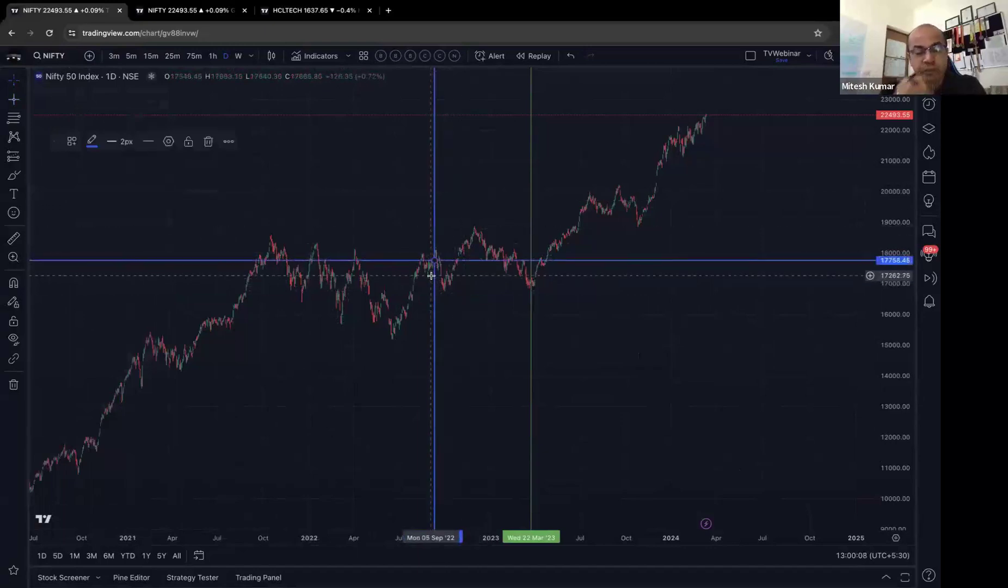
# - Draw a parallel channel with its base from about 15075 on 22 June 2022 to about 19348 on 29 January 2024, reaching about 21984 above
pyautogui.click(21, 99)
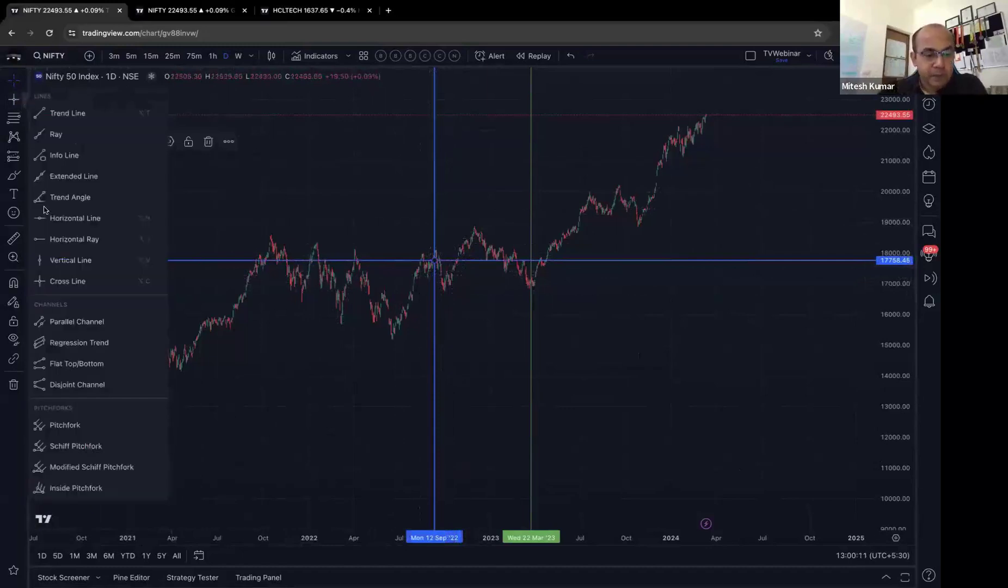
pyautogui.click(70, 321)
pyautogui.click(396, 342)
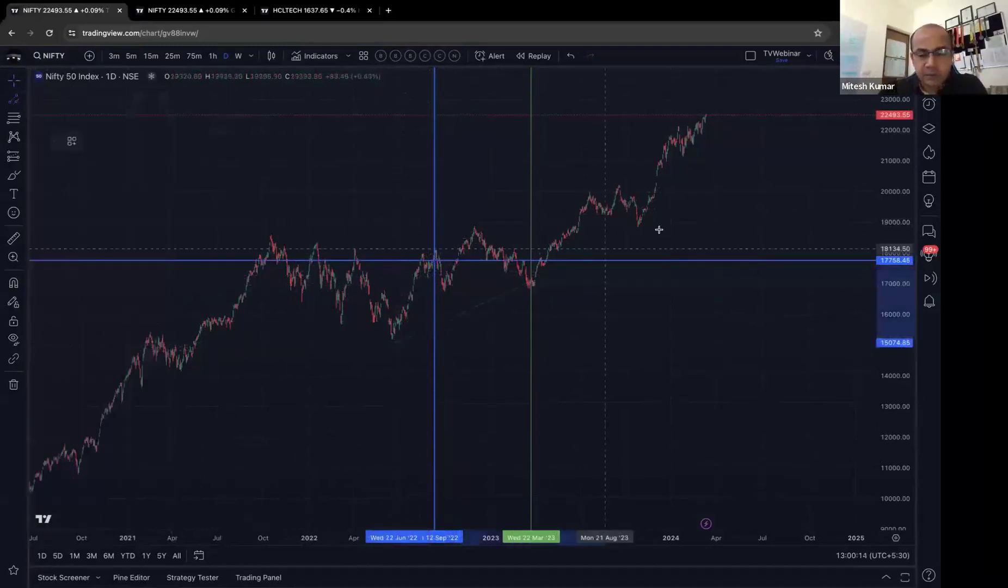
pyautogui.click(684, 211)
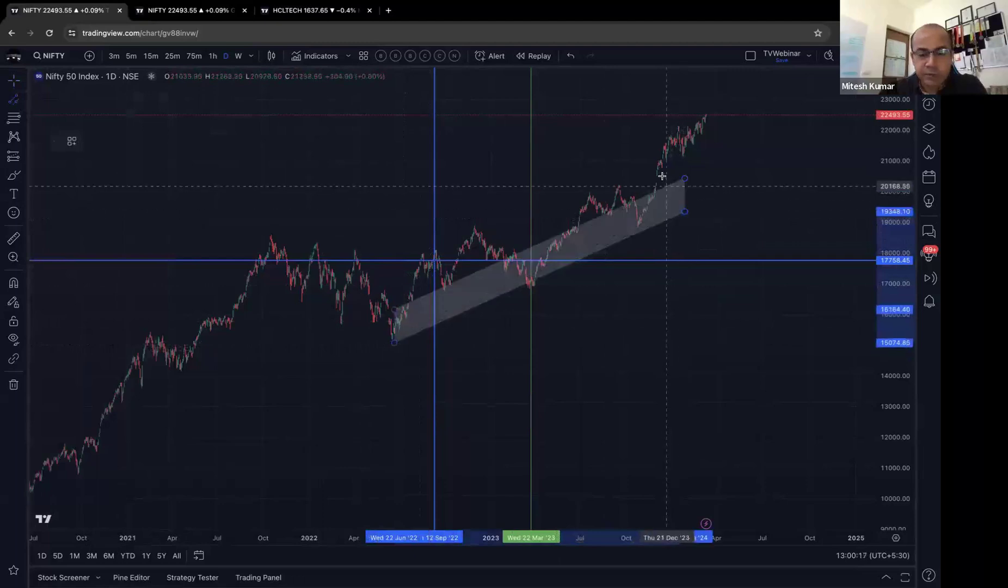
pyautogui.click(649, 146)
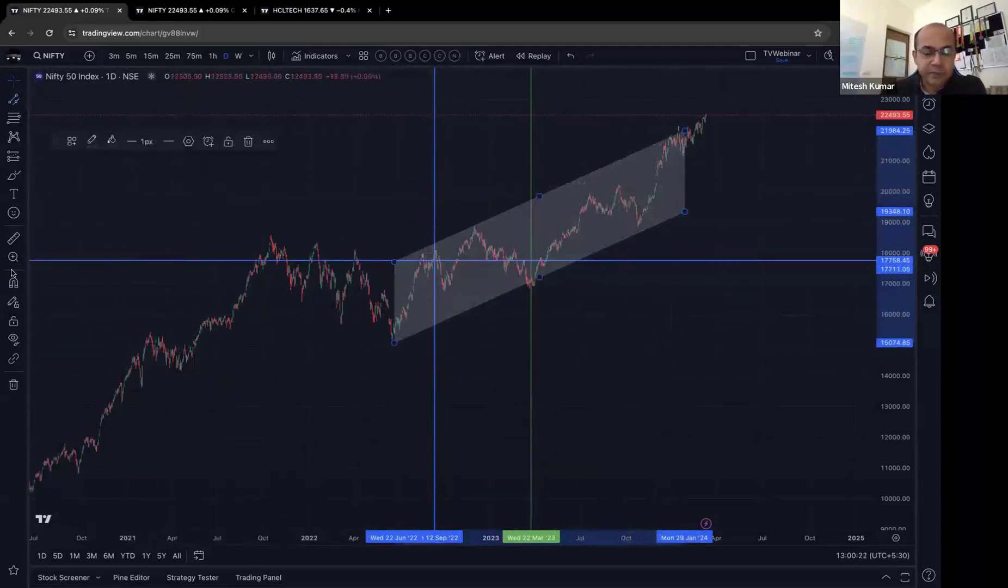
# - Draw a pitchfork from about 15109 on 14 June 2022 through about 17058 on 22 March 2023 and about 18938 on 19 January 2023
pyautogui.click(25, 100)
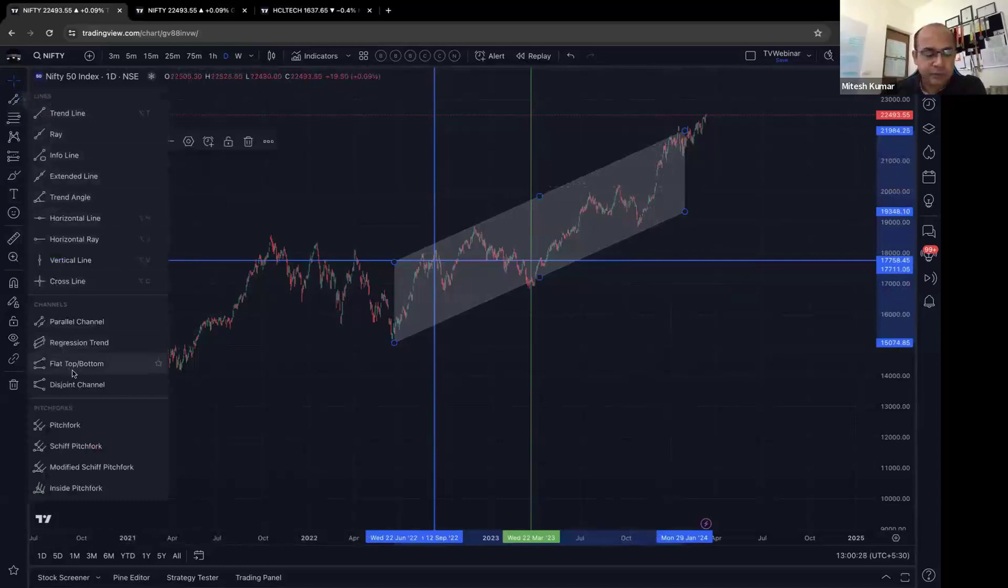
pyautogui.click(63, 433)
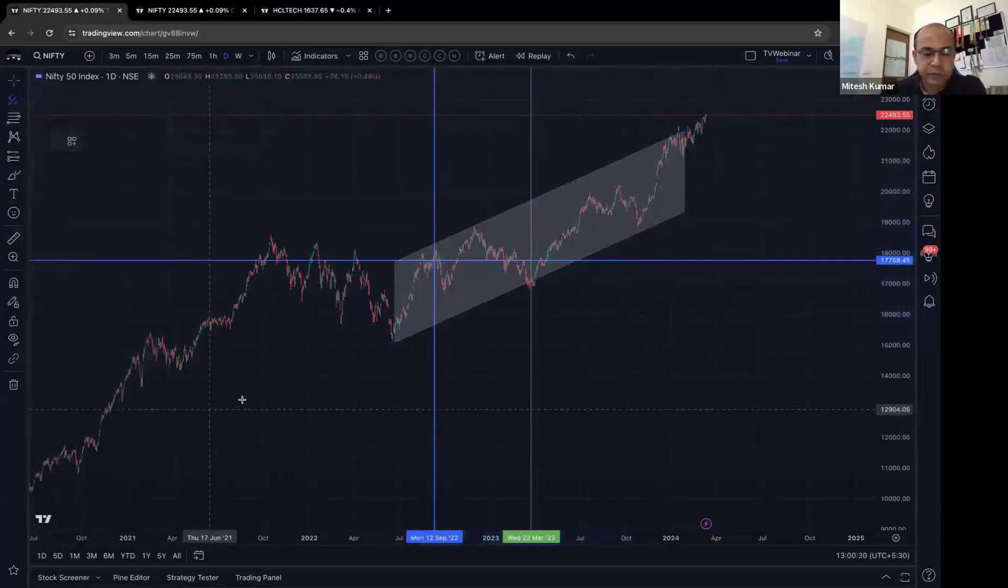
pyautogui.click(390, 342)
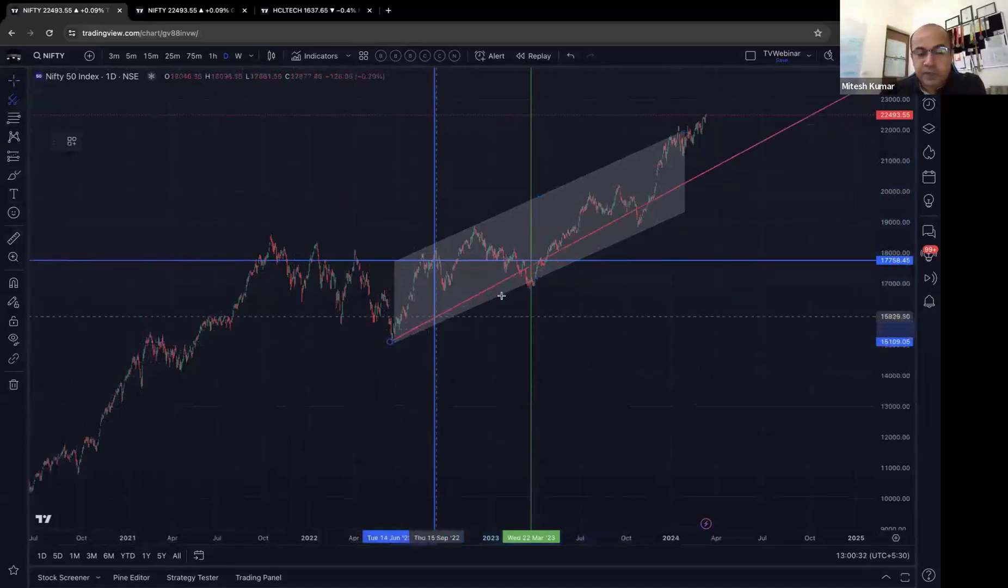
pyautogui.click(531, 282)
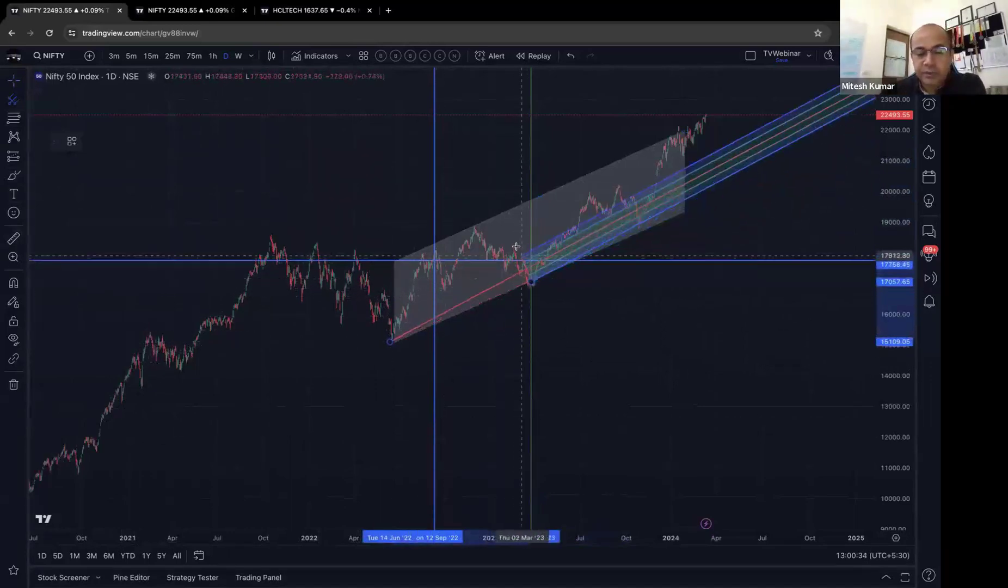
pyautogui.click(500, 224)
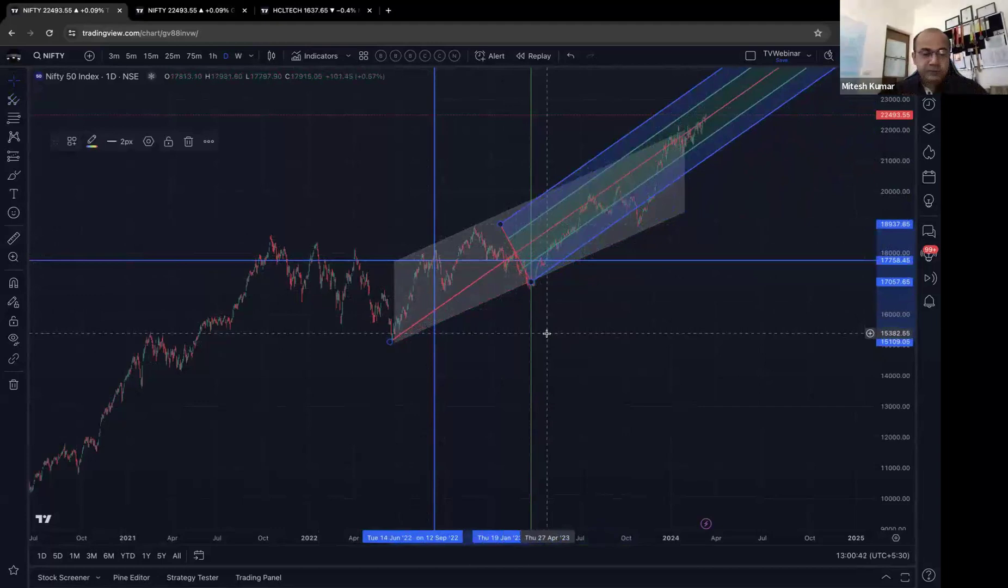
# - Remove all four drawings from the Nifty 50 chart
pyautogui.click(24, 104)
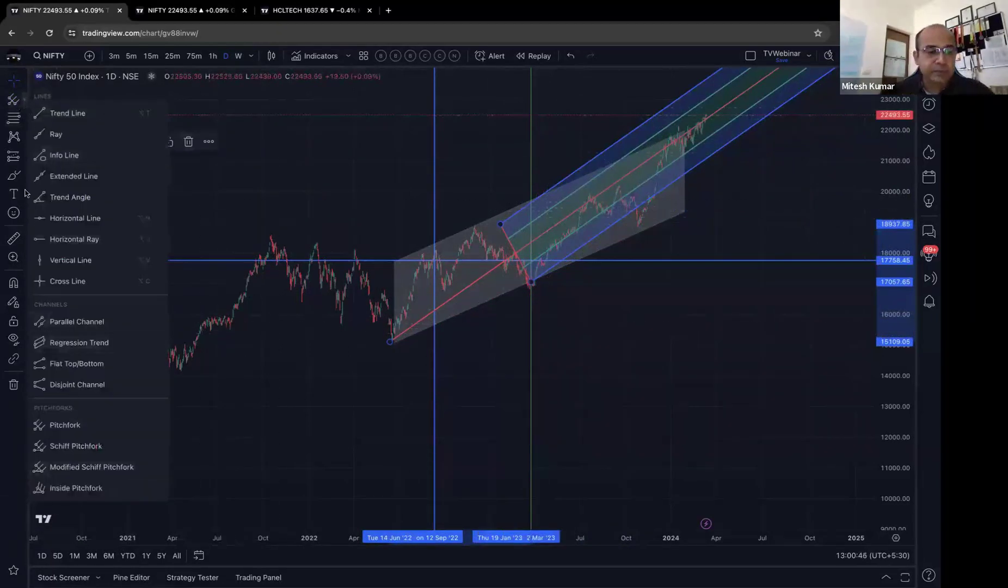
pyautogui.click(22, 118)
pyautogui.click(22, 118)
pyautogui.click(218, 214)
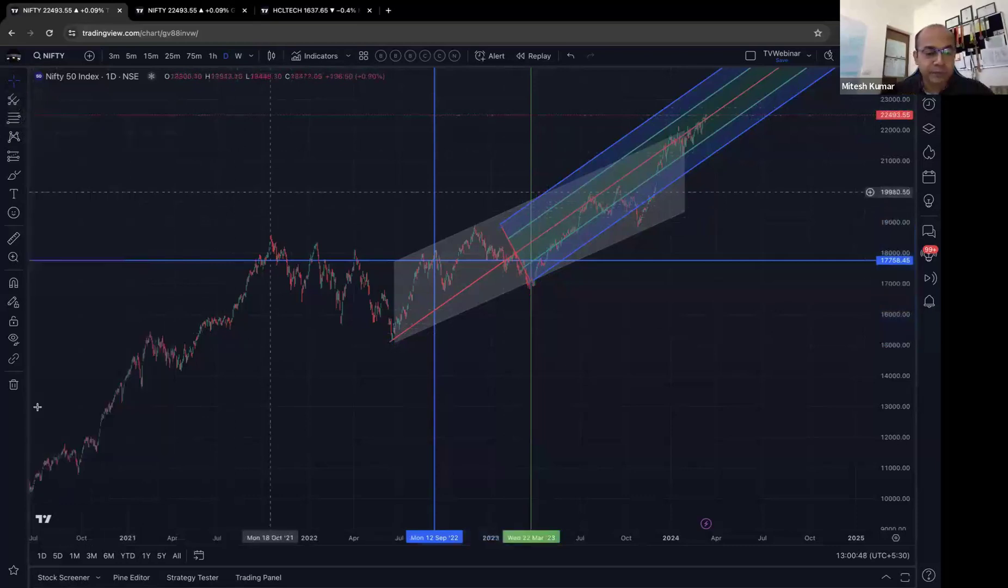
pyautogui.click(24, 385)
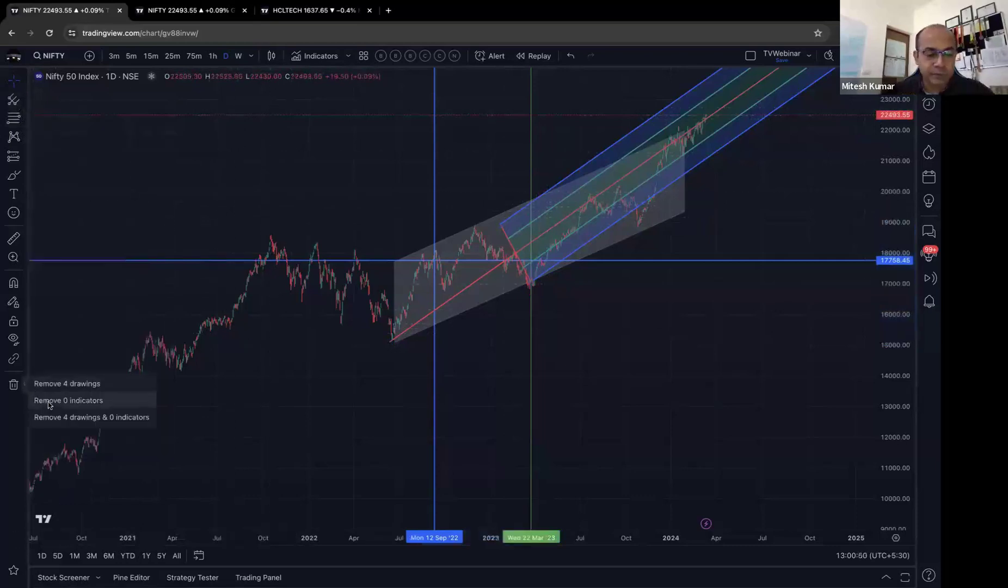
pyautogui.click(57, 384)
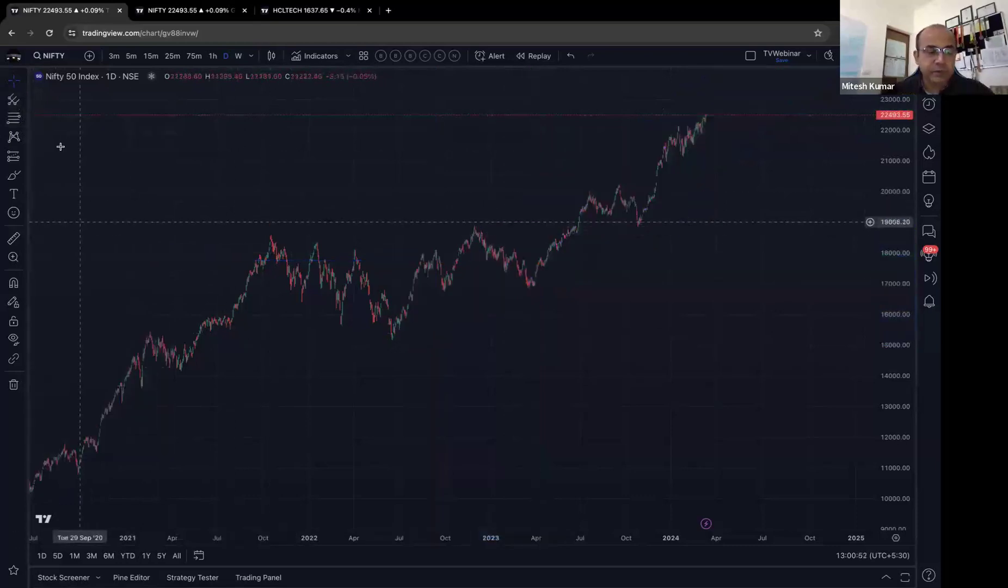
# - Draw a Fib Retracement from about 15263 on 14 June 2022 to about 18887 on 30 January 2023
pyautogui.click(22, 117)
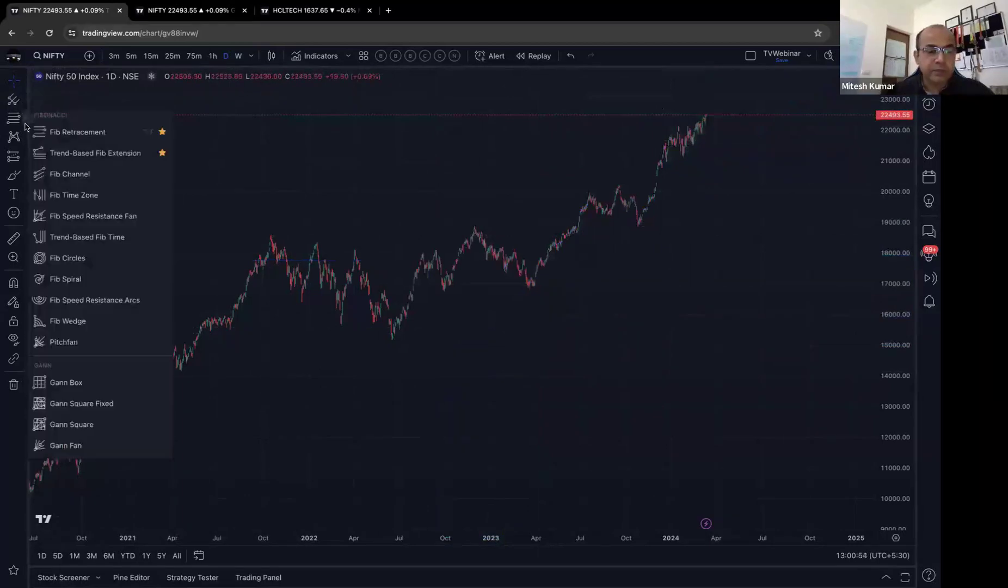
pyautogui.click(57, 132)
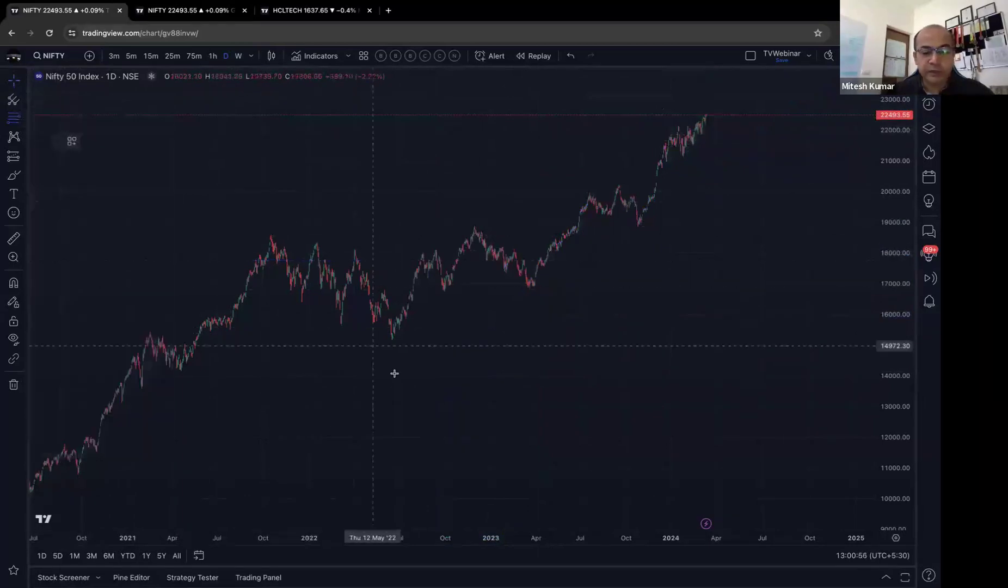
pyautogui.click(389, 336)
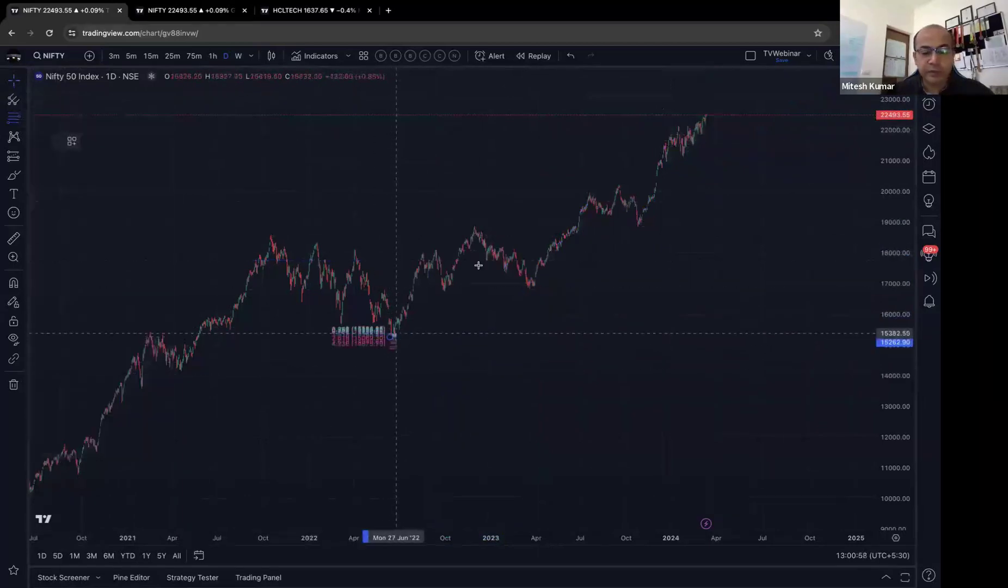
pyautogui.click(505, 227)
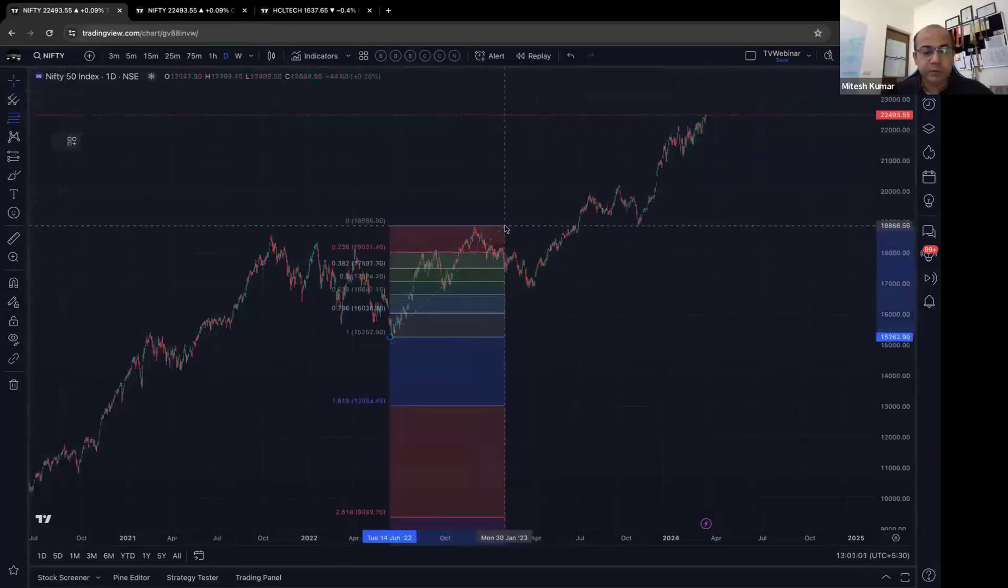
# - Draw a Trend-Based Fib Extension from about 15195 on 23 June 2022 through about 18767 on 2 December 2022 to about 16870 on 2 June 2023
pyautogui.click(14, 118)
pyautogui.click(61, 155)
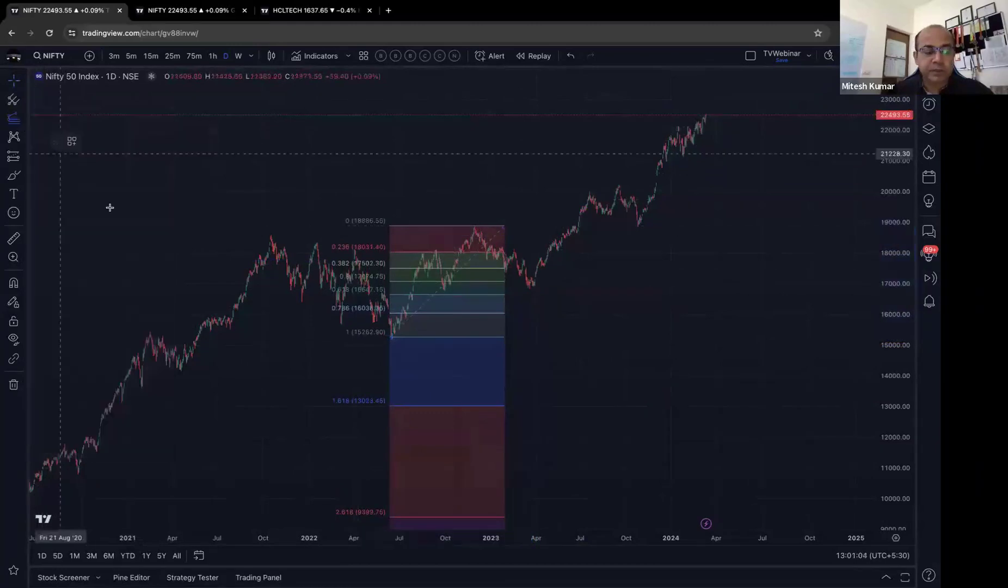
pyautogui.click(394, 338)
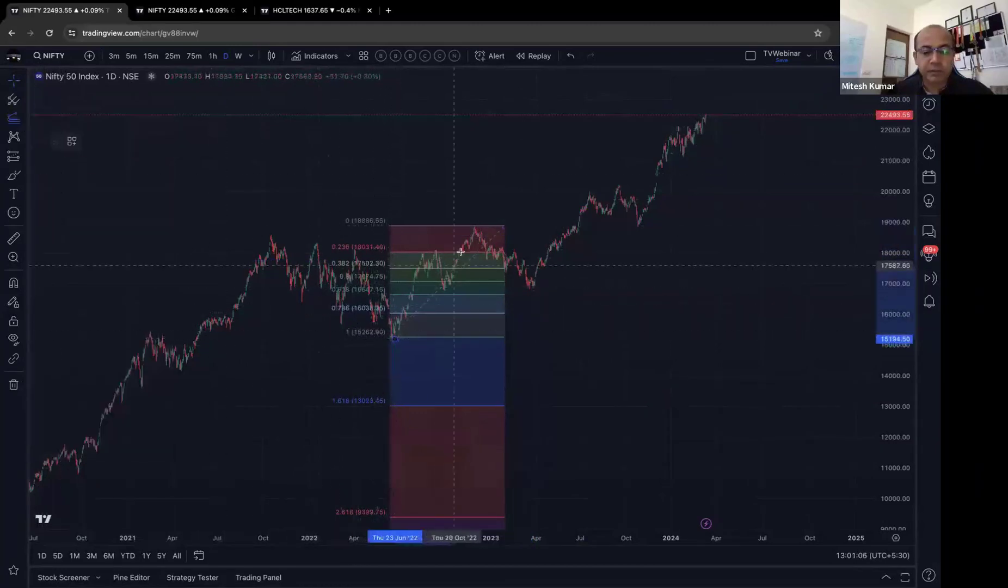
pyautogui.click(475, 229)
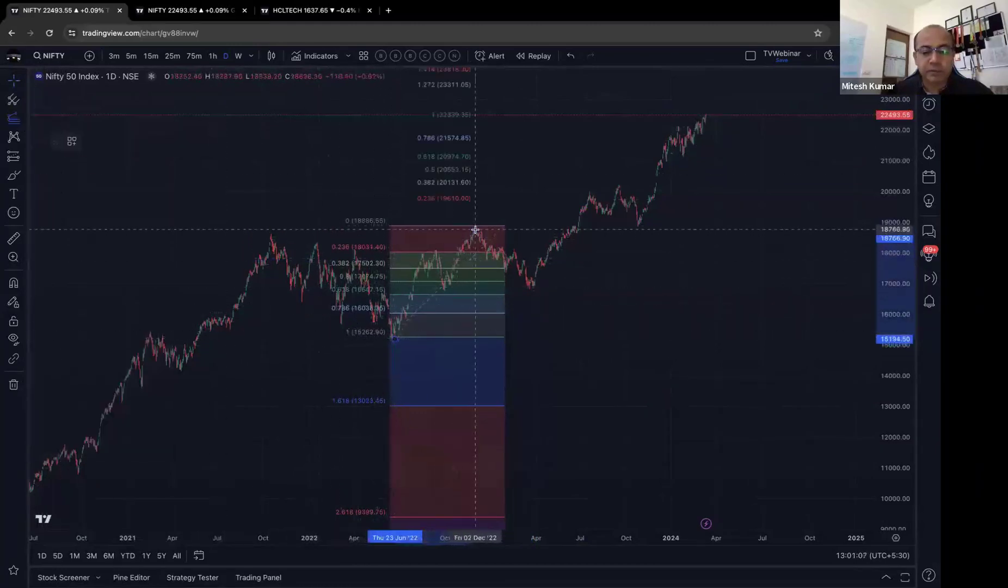
pyautogui.click(565, 287)
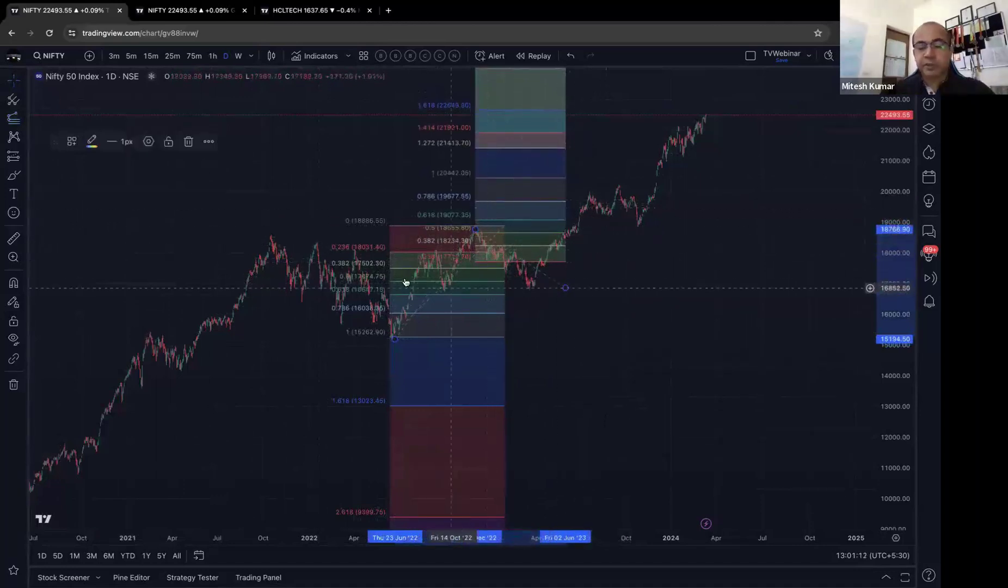
# - Remove both Fibonacci drawings from the Nifty 50 chart
pyautogui.click(25, 119)
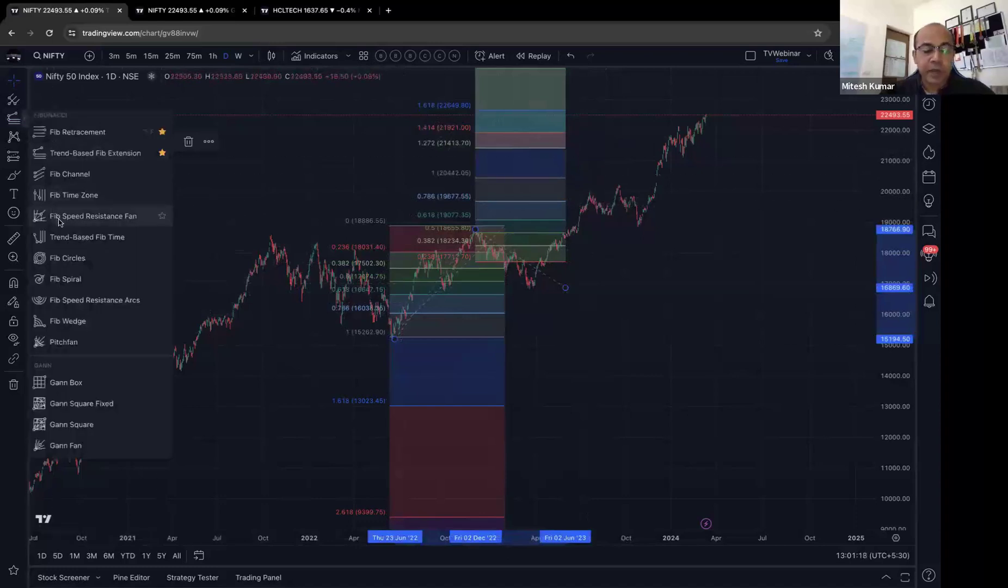
pyautogui.click(18, 381)
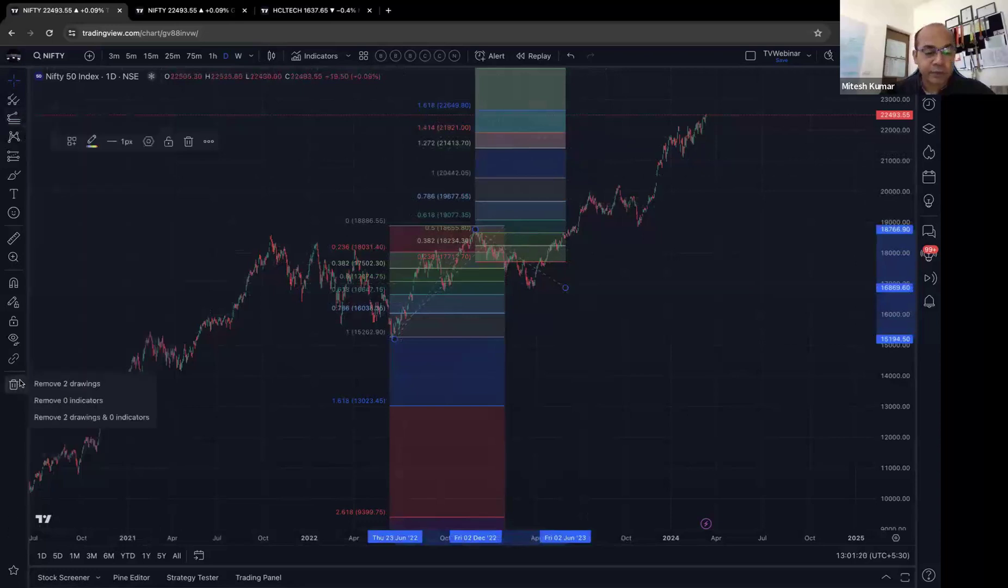
pyautogui.click(53, 384)
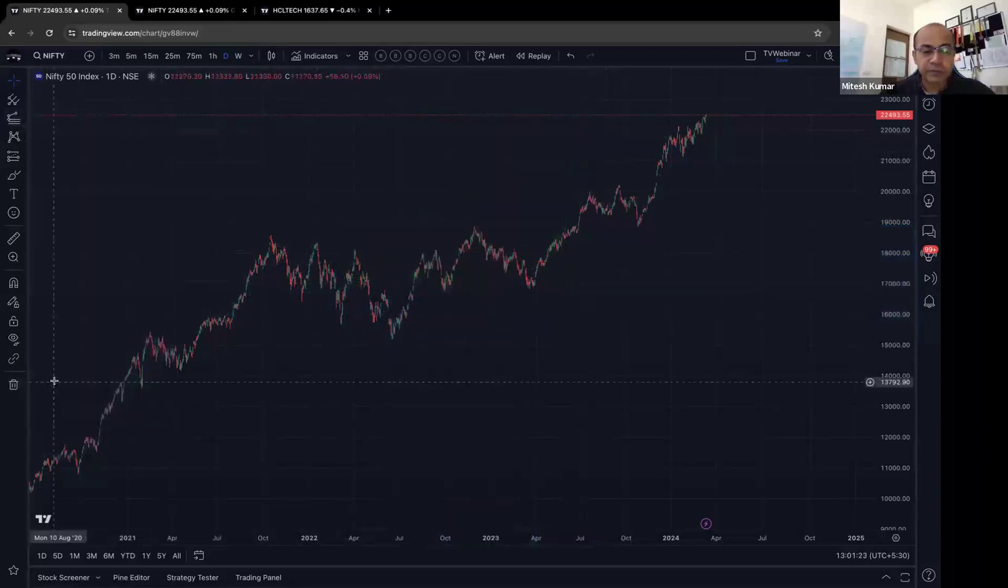
# - Draw a Gann Box from about 15229 on 17 June 2022 to about 19040 on 23 June 2023, and delete it
pyautogui.click(24, 117)
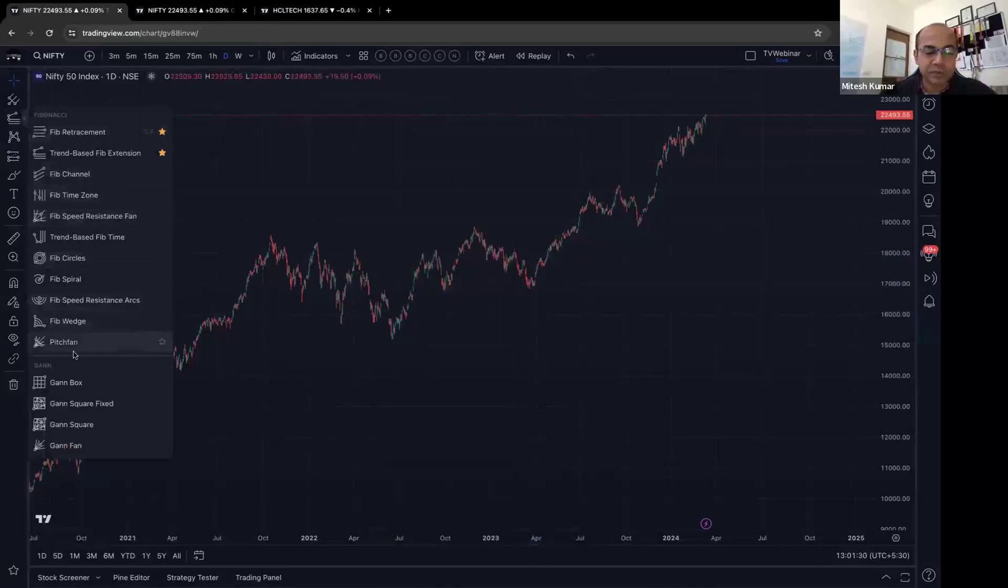
pyautogui.click(72, 381)
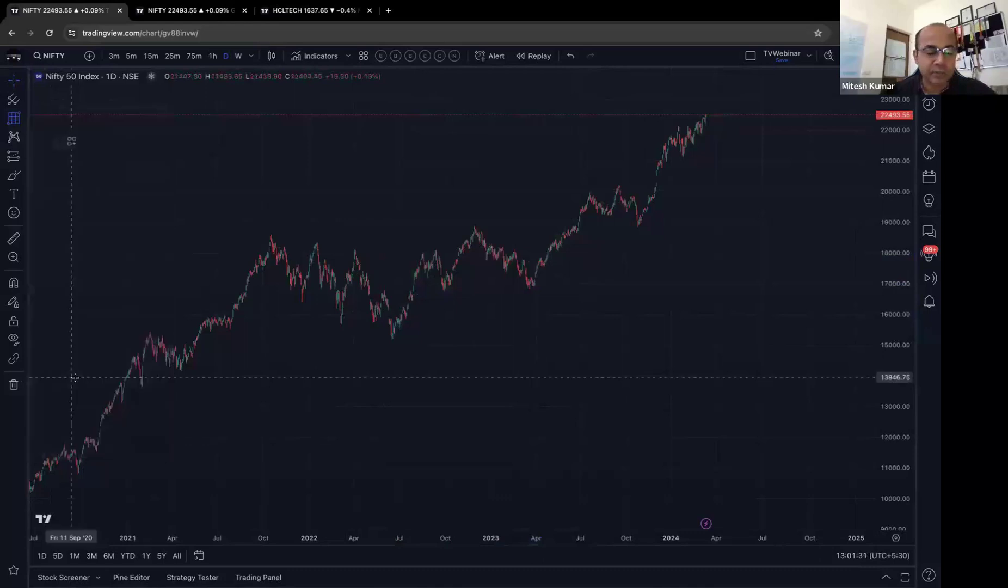
pyautogui.click(391, 337)
pyautogui.click(575, 221)
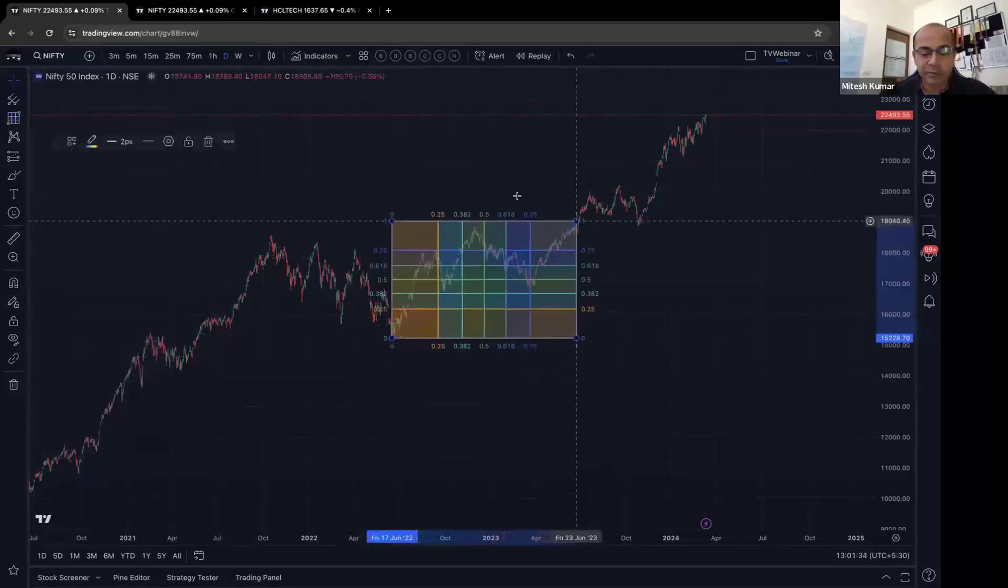
pyautogui.press('Delete')
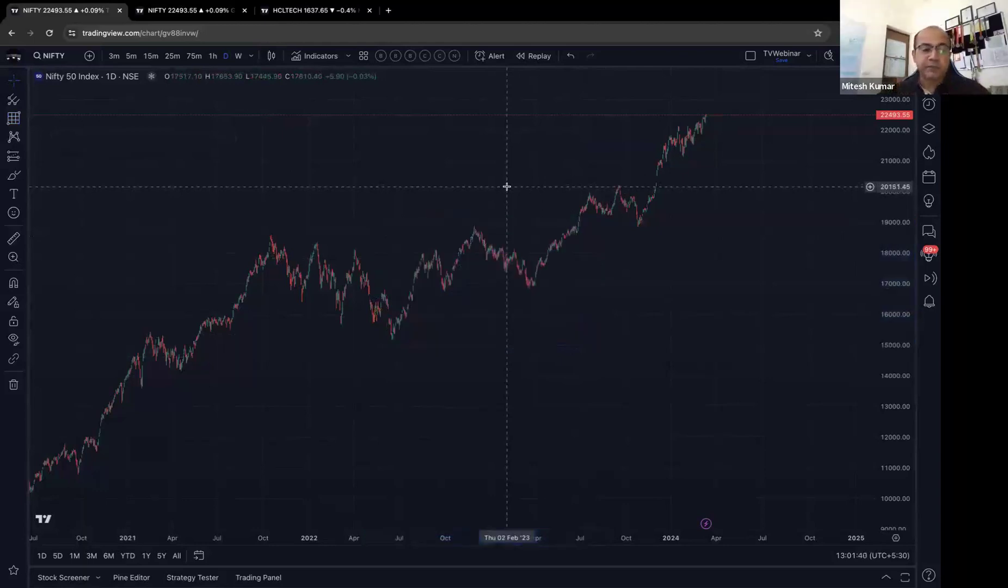
# - Draw an XABCD Pattern with points at about 18545, 16562, 18152, 15605 and 17536, spanning 21 October 2021 to 18 January 2023
pyautogui.click(24, 119)
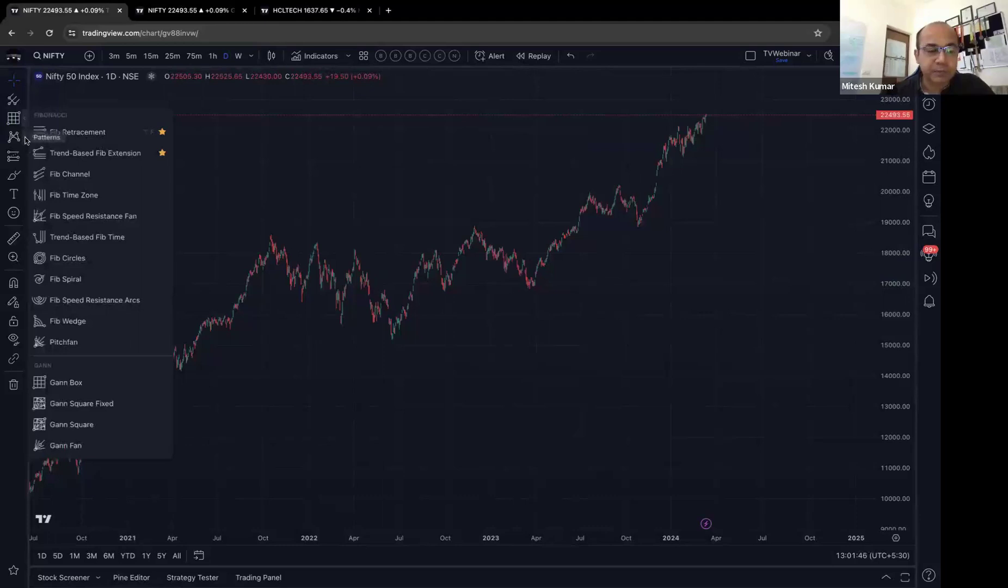
pyautogui.click(25, 140)
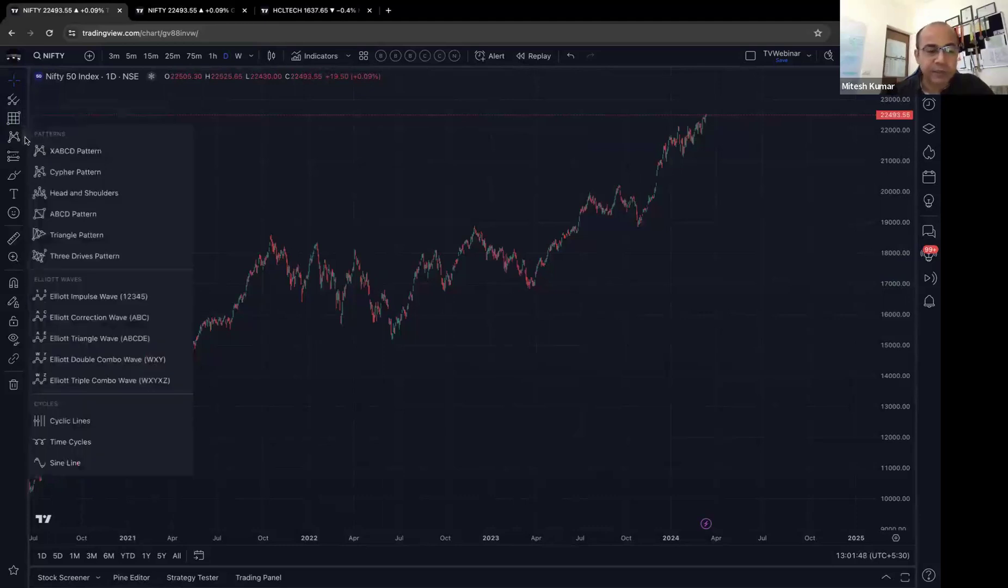
pyautogui.click(75, 152)
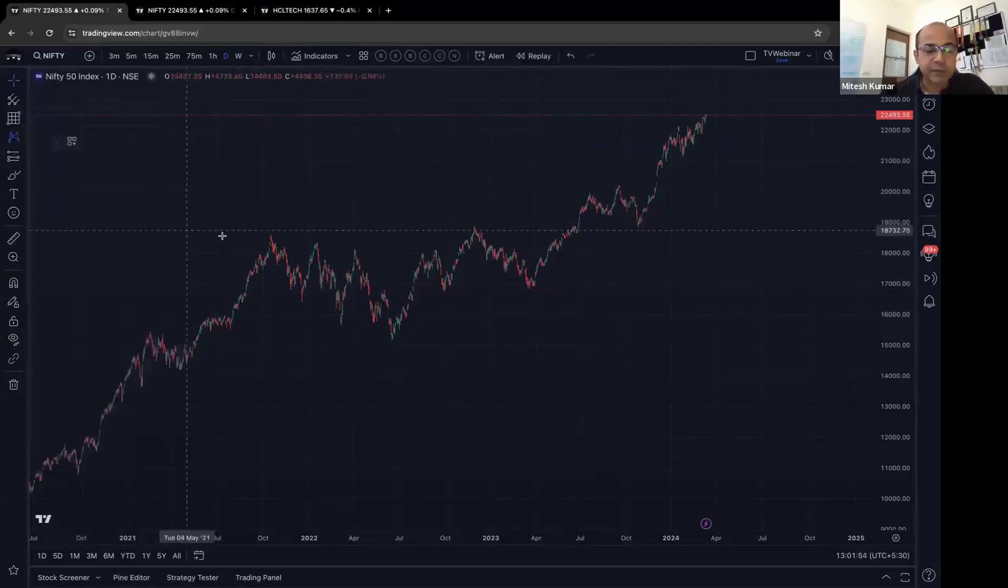
pyautogui.click(273, 235)
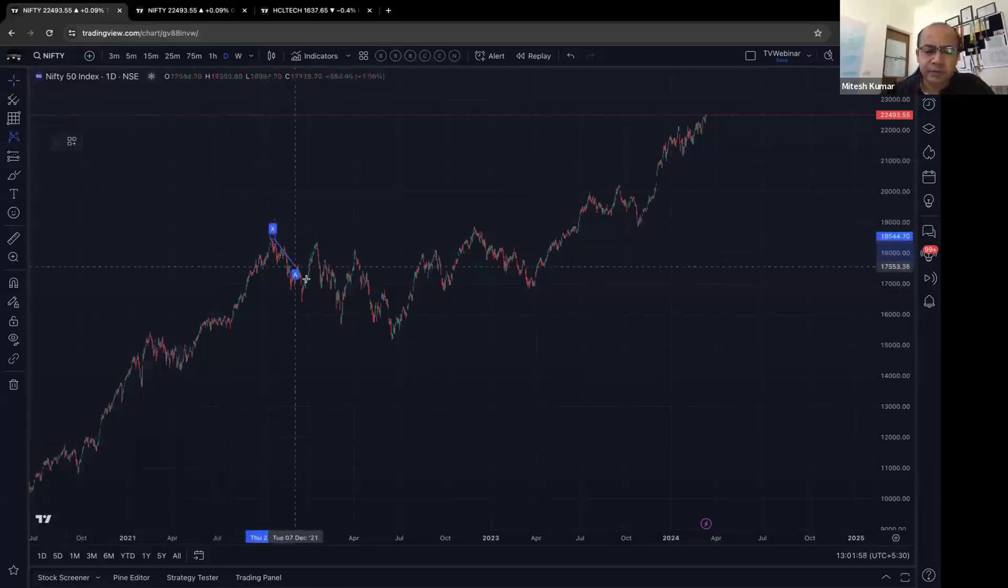
pyautogui.click(306, 297)
pyautogui.click(370, 248)
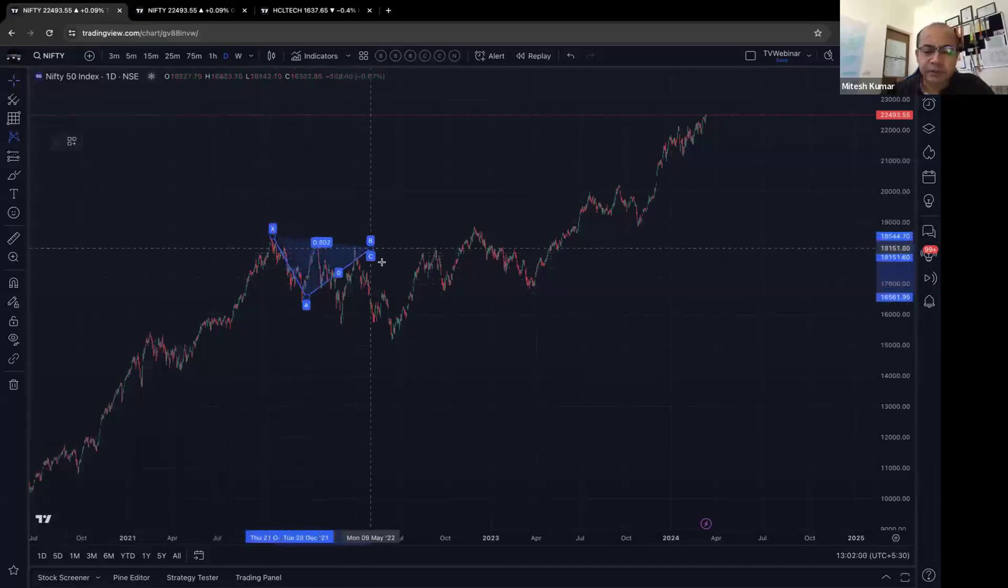
pyautogui.click(423, 326)
pyautogui.click(499, 267)
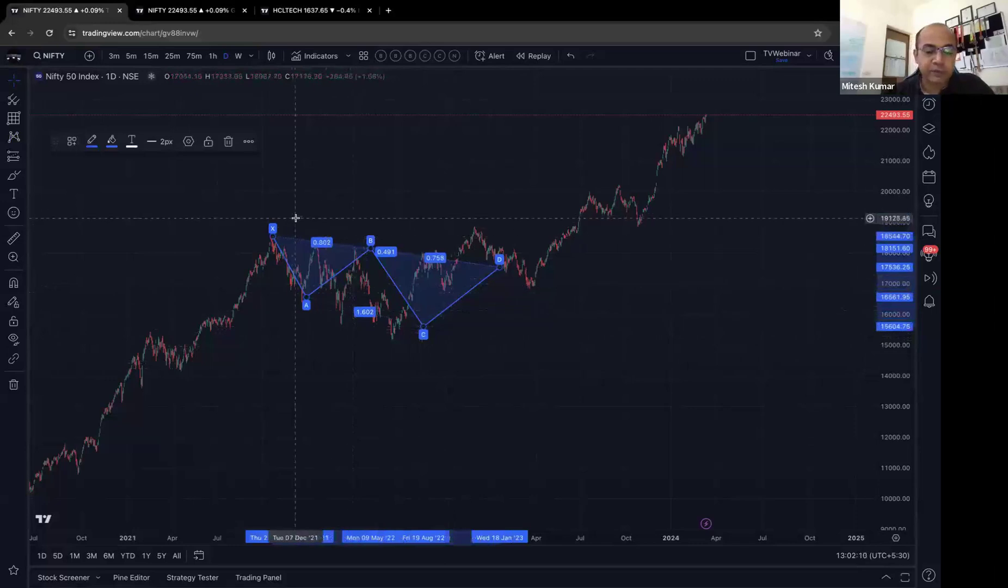
# - Draw an Elliott Impulse Wave from about 15261 on 15 June 2022 through 18140, 16738, 18871 and 16981 to about 20029 on 17 July 2023
pyautogui.scroll(2, 295, 218)
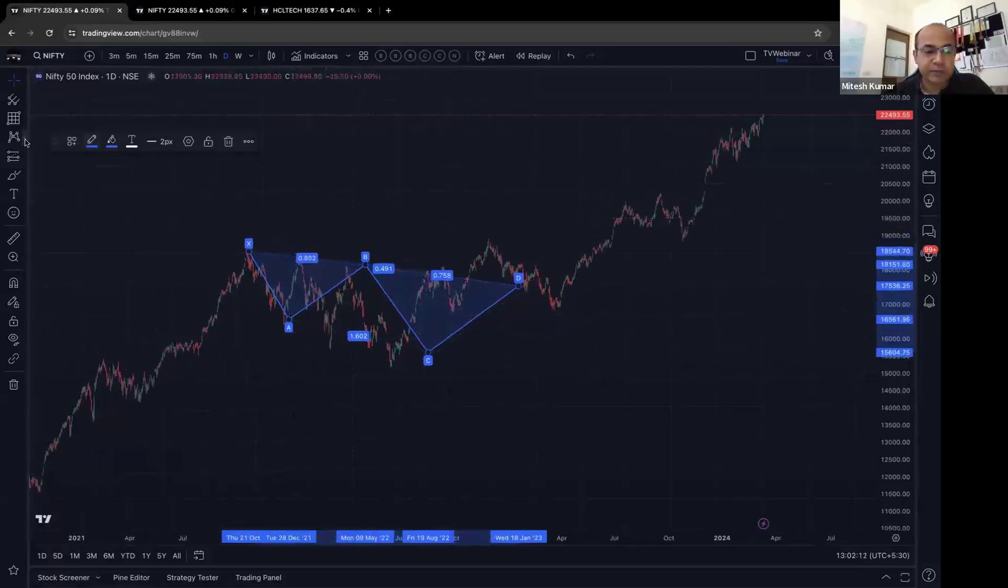
pyautogui.click(25, 142)
pyautogui.click(69, 296)
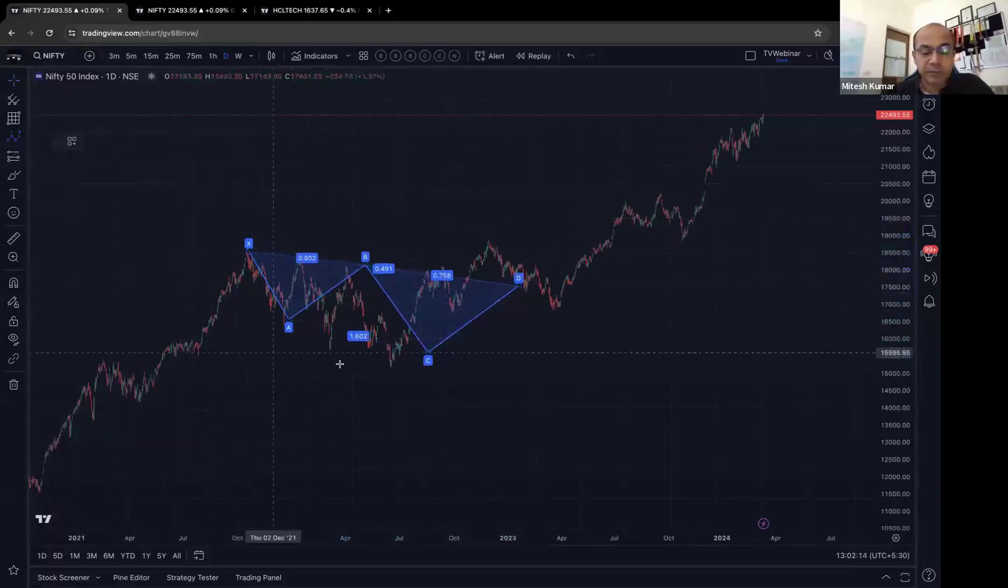
pyautogui.click(389, 363)
pyautogui.click(439, 265)
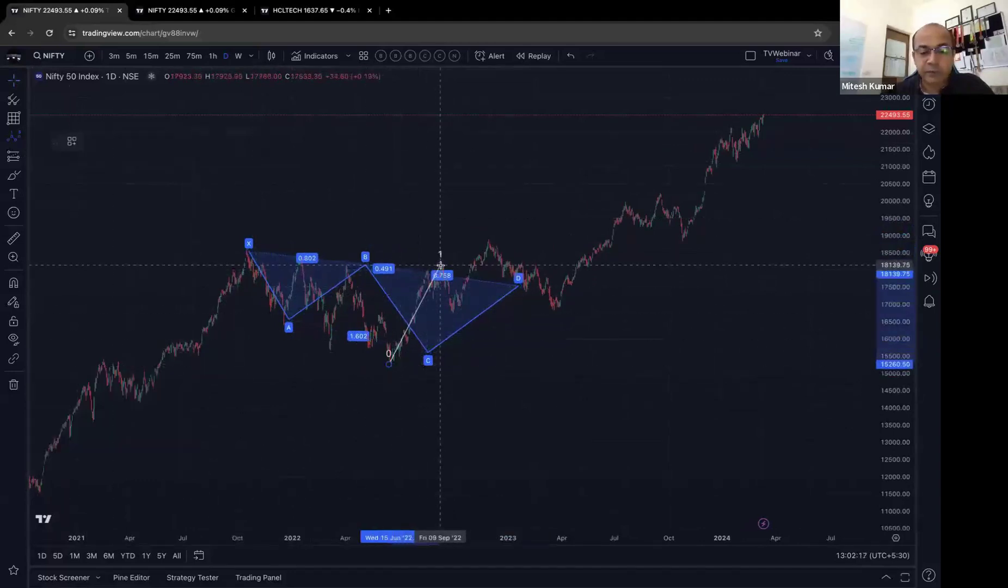
pyautogui.click(452, 311)
pyautogui.click(491, 240)
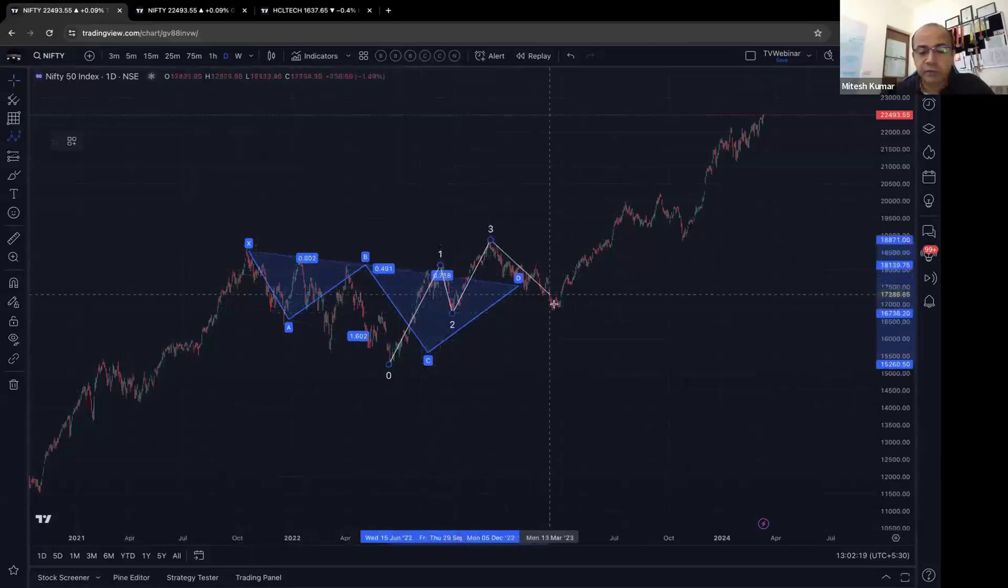
pyautogui.click(556, 304)
pyautogui.click(622, 202)
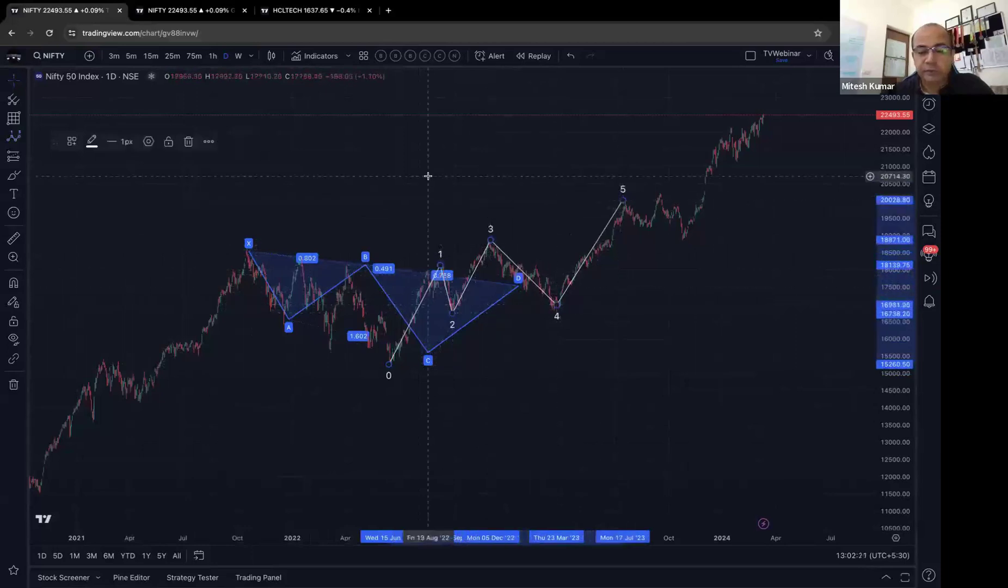
pyautogui.click(392, 174)
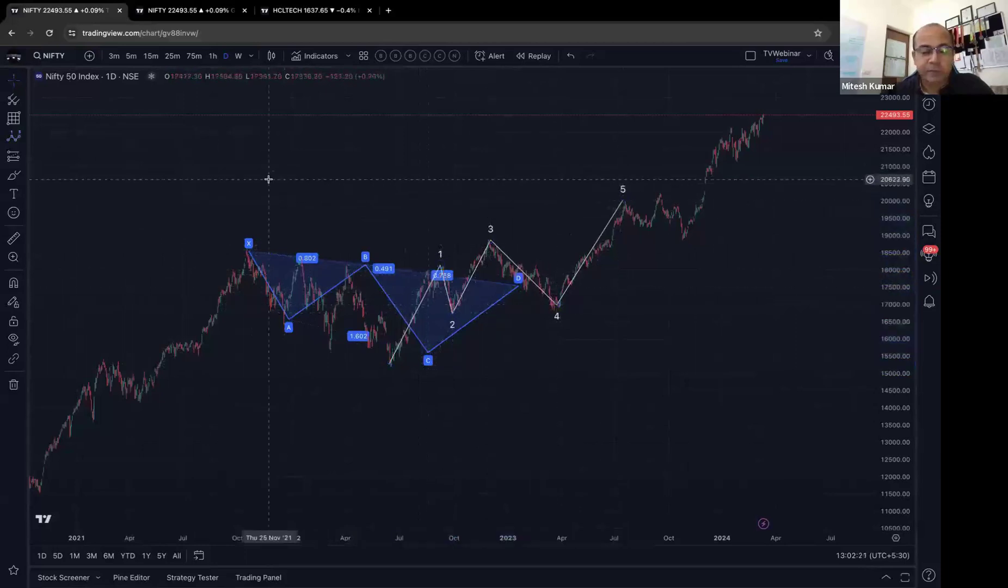
# - Draw Time Cycles at about 14118, with the first cycle running from 19 April 2021 to 11 March 2022
pyautogui.click(25, 142)
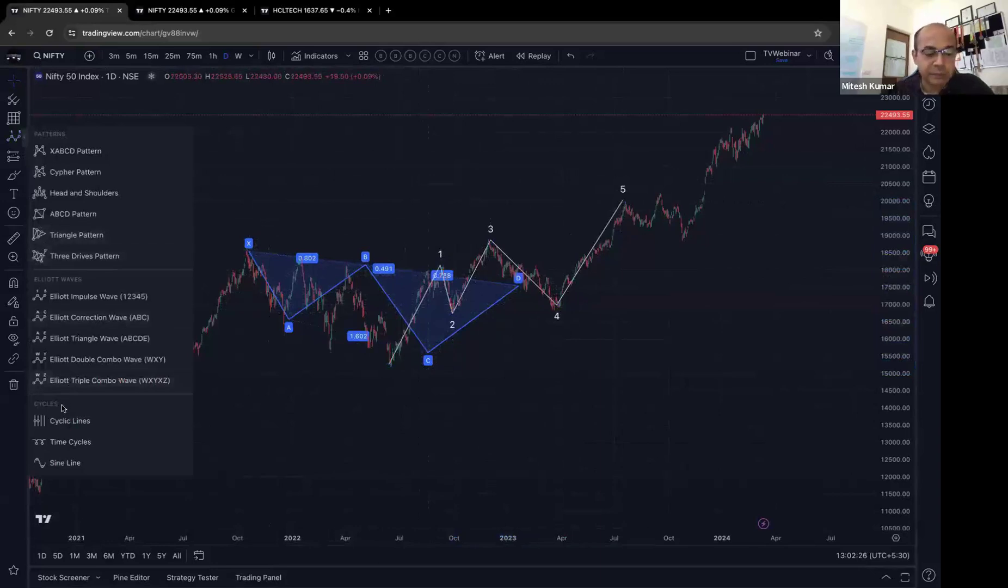
pyautogui.click(65, 441)
pyautogui.click(138, 403)
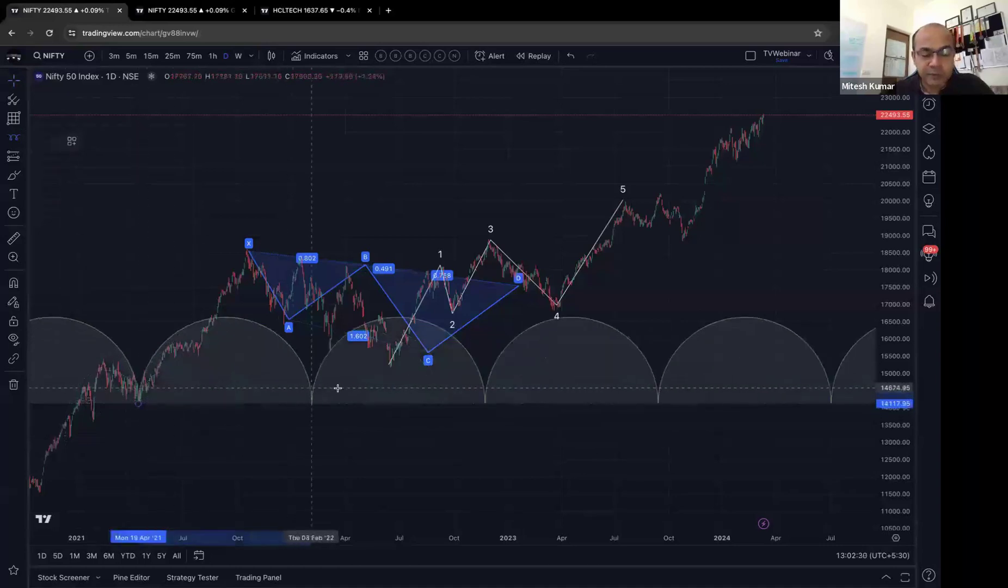
pyautogui.click(333, 388)
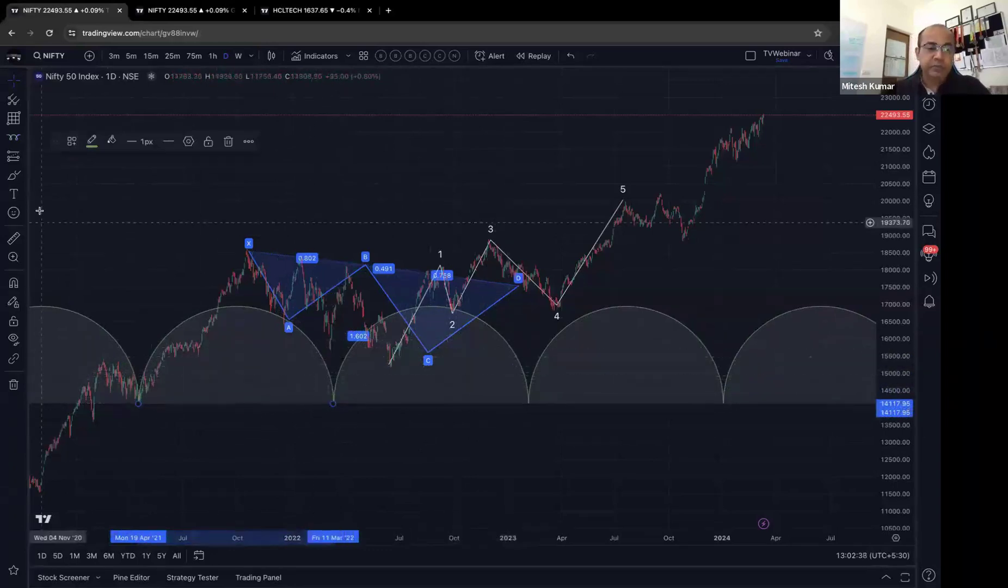
# - Place Cyclic Lines starting on 20 April 2021, with the interval set by 27 July 2021
pyautogui.click(25, 138)
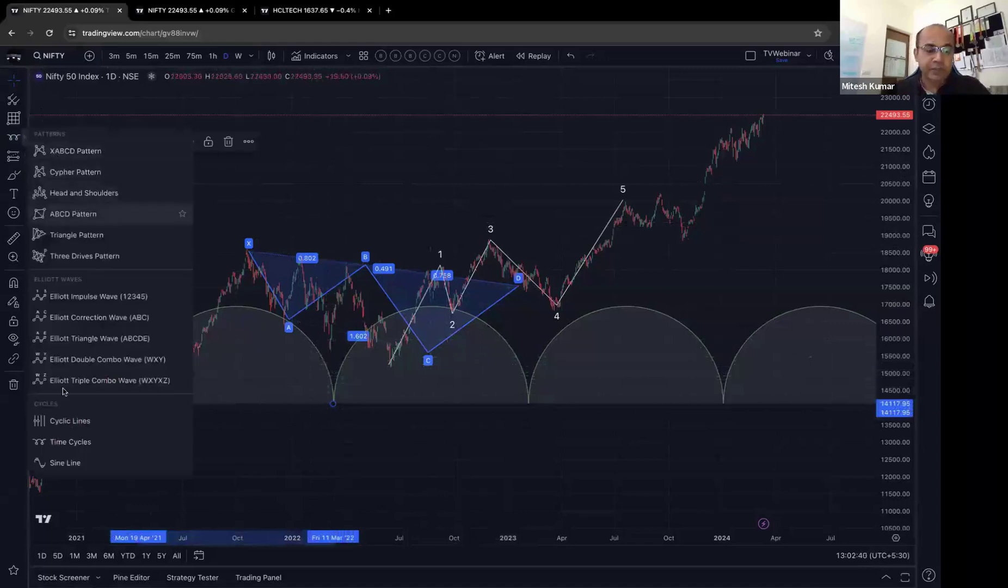
pyautogui.click(76, 421)
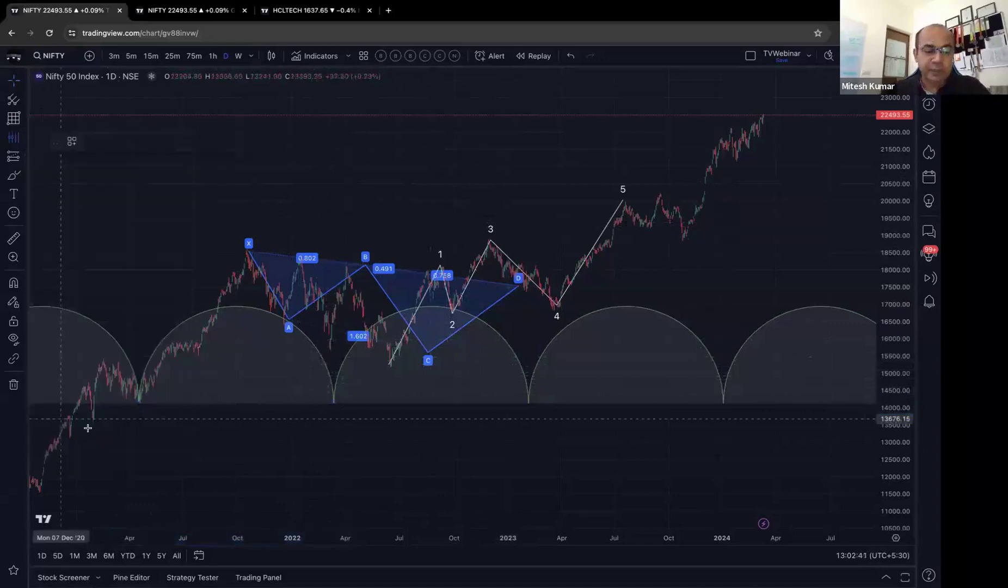
pyautogui.click(139, 442)
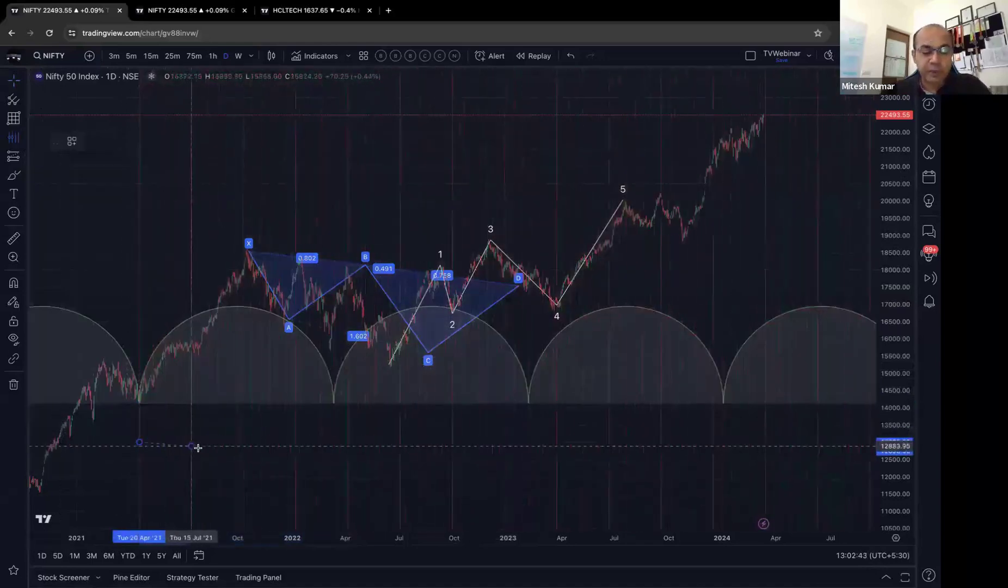
pyautogui.click(197, 448)
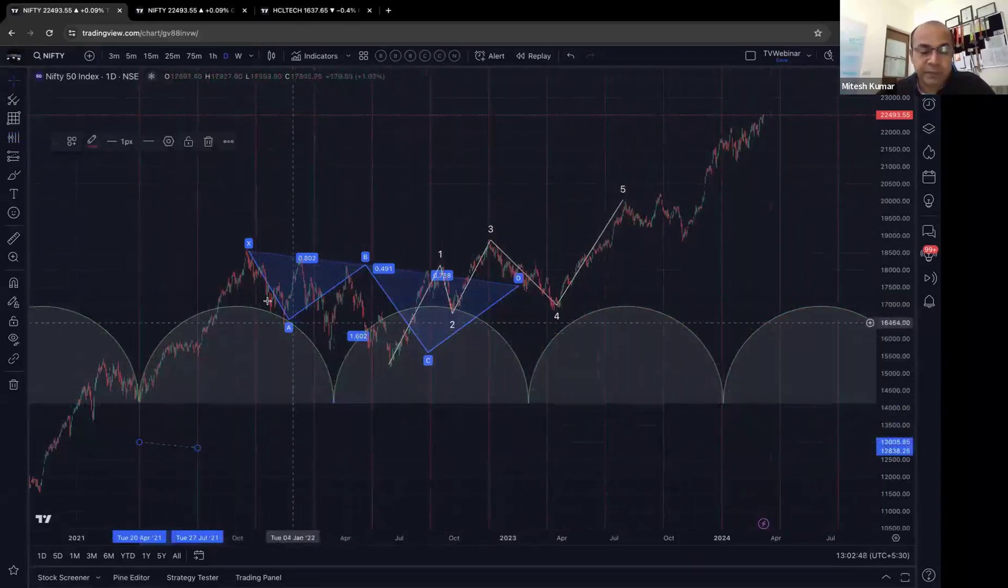
pyautogui.click(106, 244)
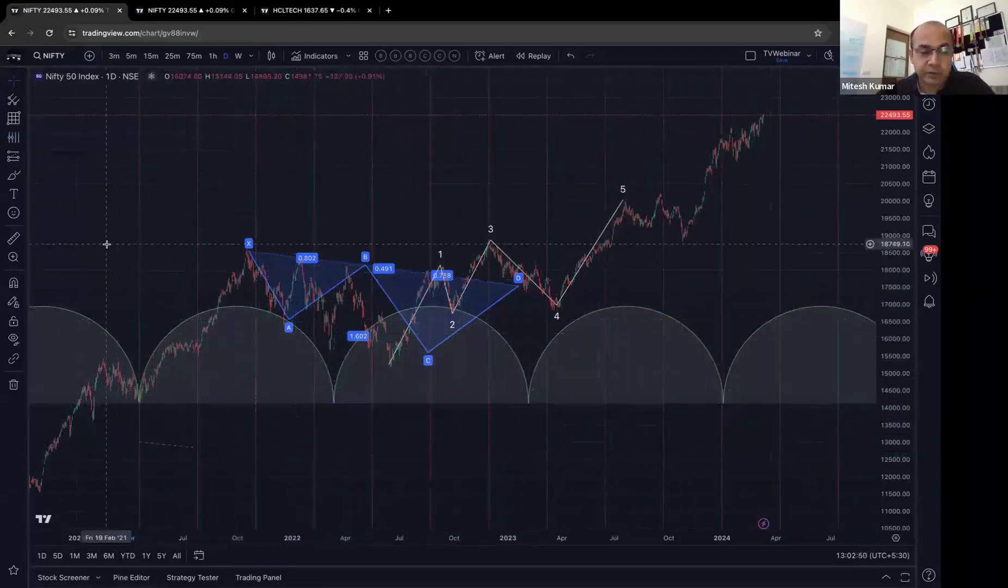
# - Clear all drawings from the chart and place a Long Position with its entry at about 15230 on 17 June 2022
pyautogui.click(24, 388)
pyautogui.click(63, 385)
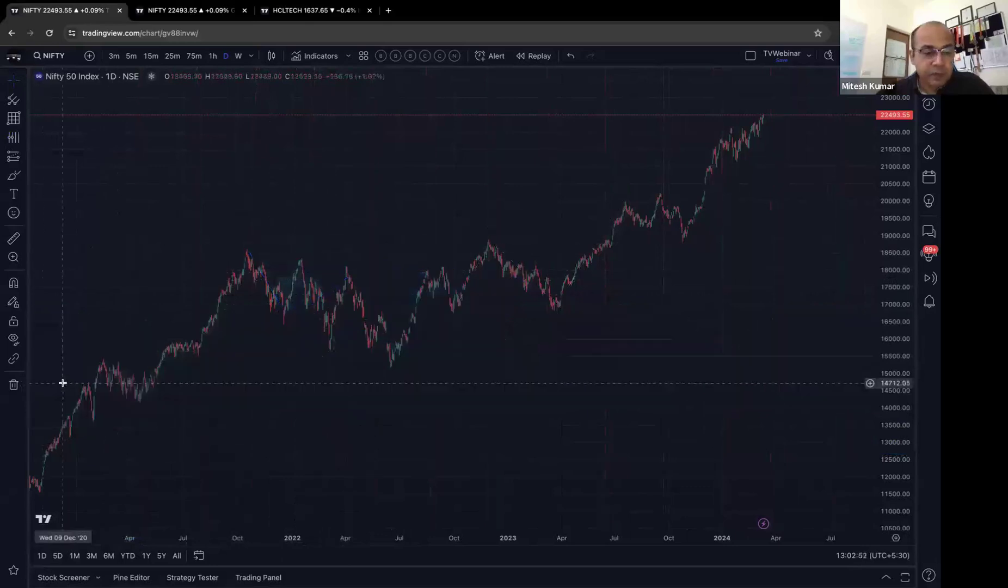
pyautogui.click(23, 154)
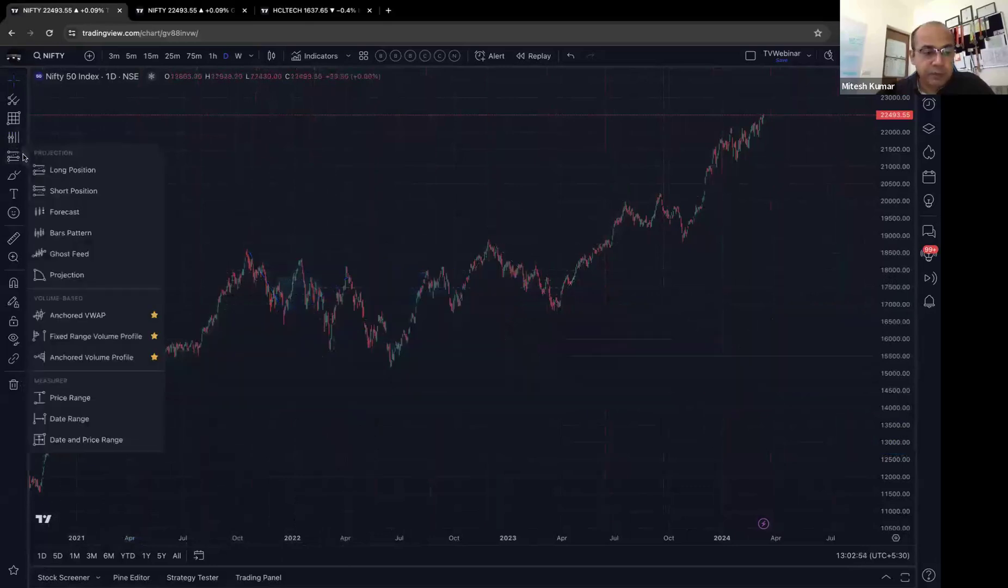
pyautogui.click(64, 169)
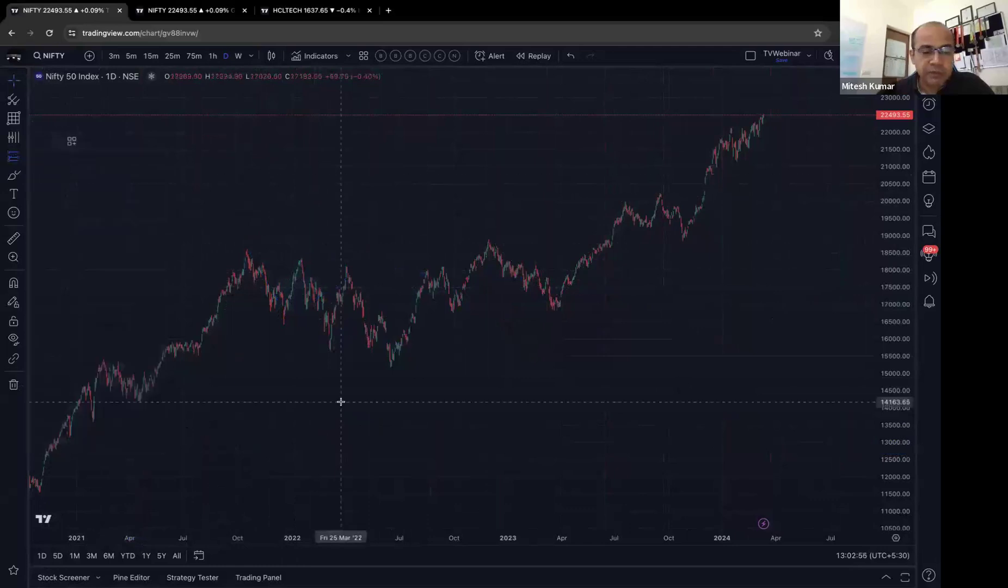
pyautogui.click(390, 365)
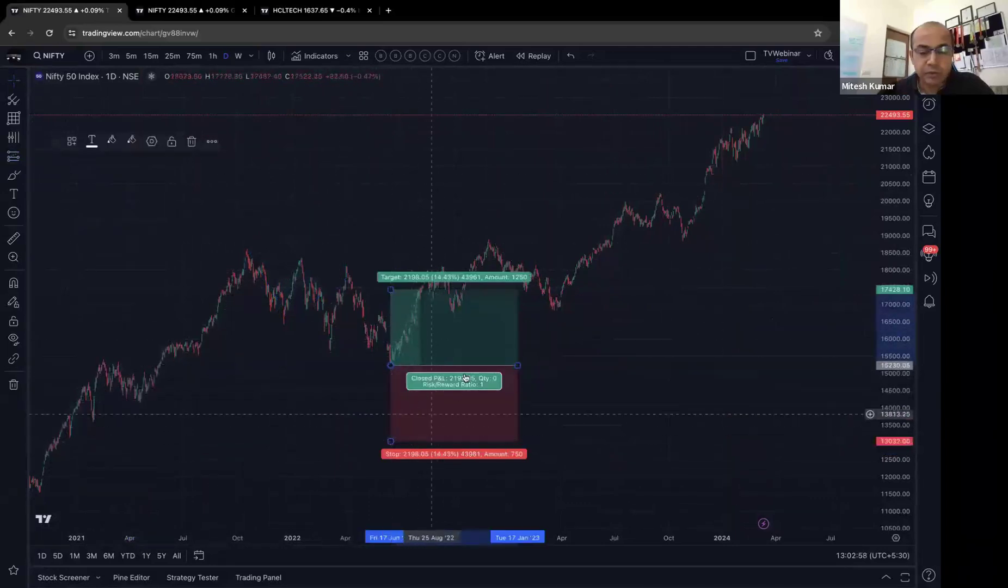
# - Adjust the Long Position to an entry of about 16418 on 19 July 2022, with stop about 15474 and target about 18673
pyautogui.moveTo(454, 367); pyautogui.dragTo(478, 327)
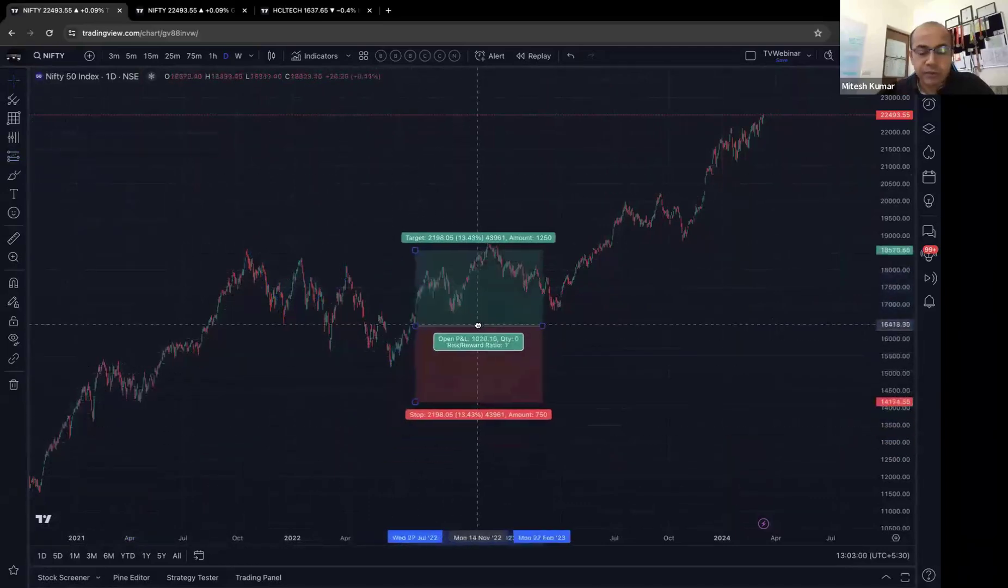
pyautogui.moveTo(416, 401); pyautogui.dragTo(416, 356)
pyautogui.moveTo(417, 247); pyautogui.dragTo(416, 243)
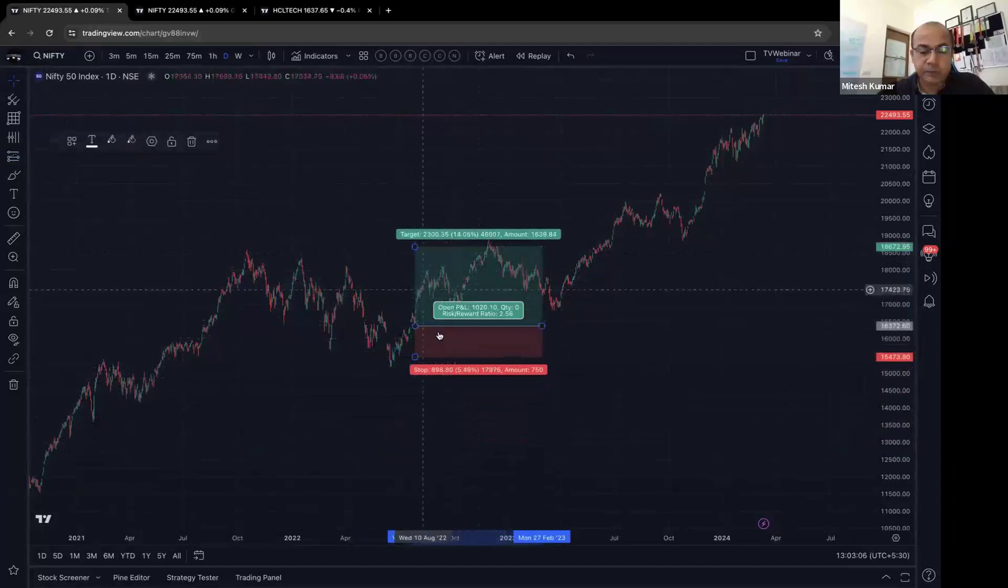
pyautogui.moveTo(412, 327); pyautogui.dragTo(406, 325)
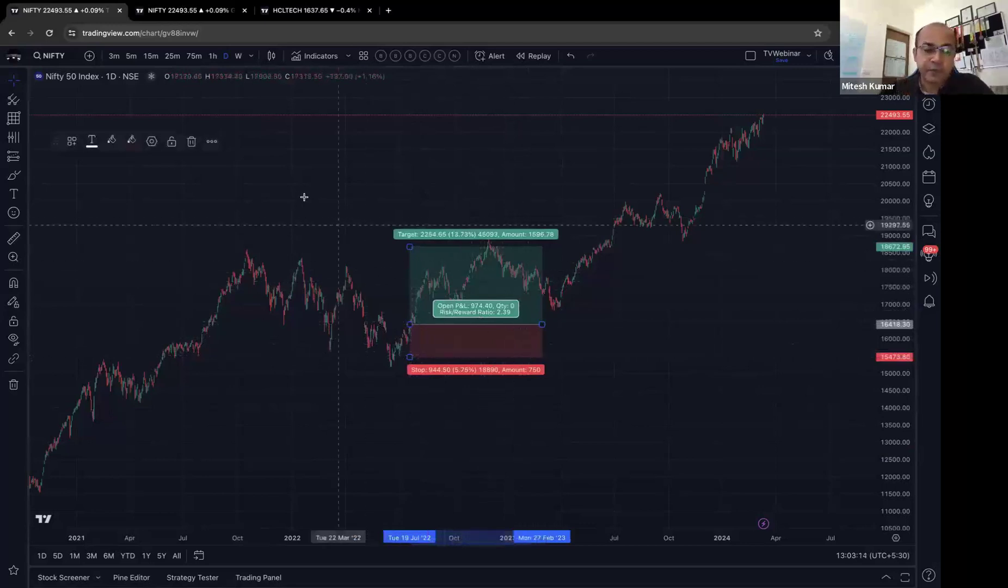
# - Draw a Forecast from about 21537 on 14 February 2024 to about 22634 on 15 March 2024
pyautogui.click(26, 157)
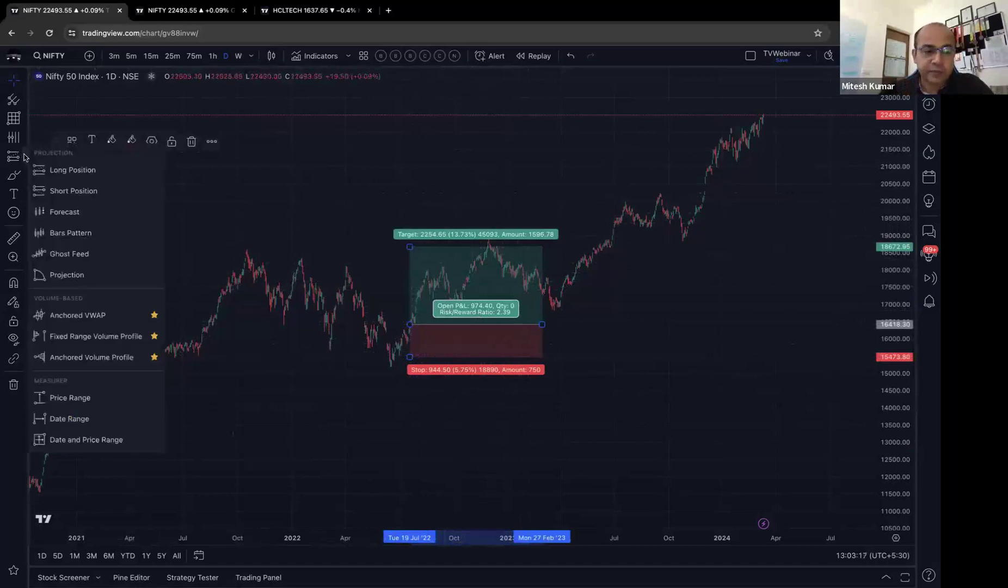
pyautogui.click(79, 212)
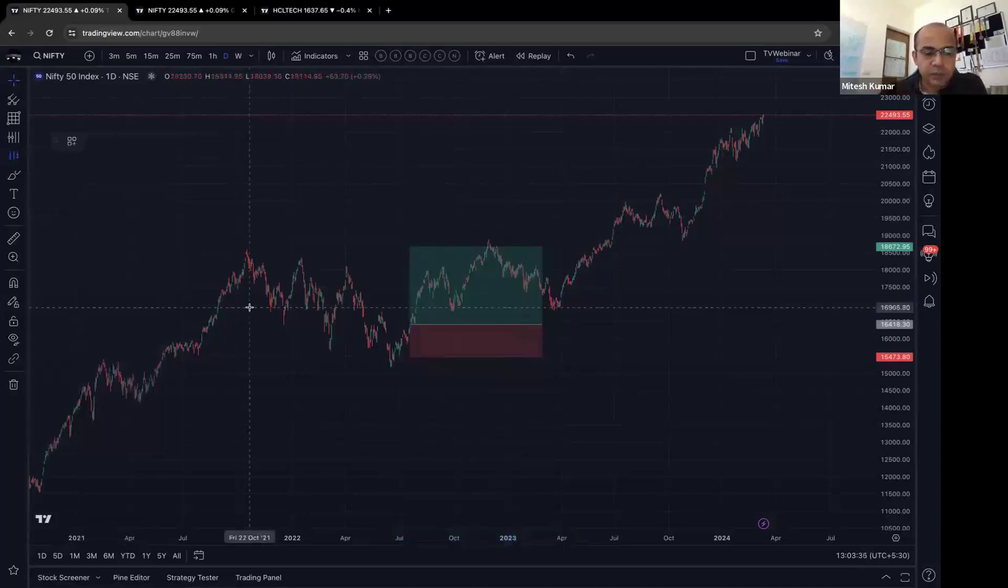
pyautogui.click(750, 147)
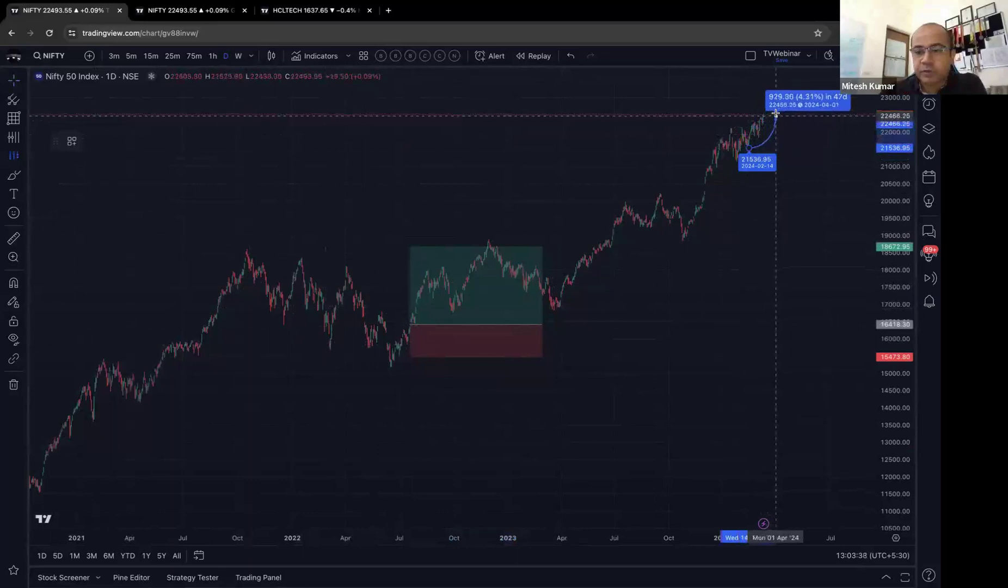
pyautogui.click(768, 110)
pyautogui.scroll(3, 785, 139)
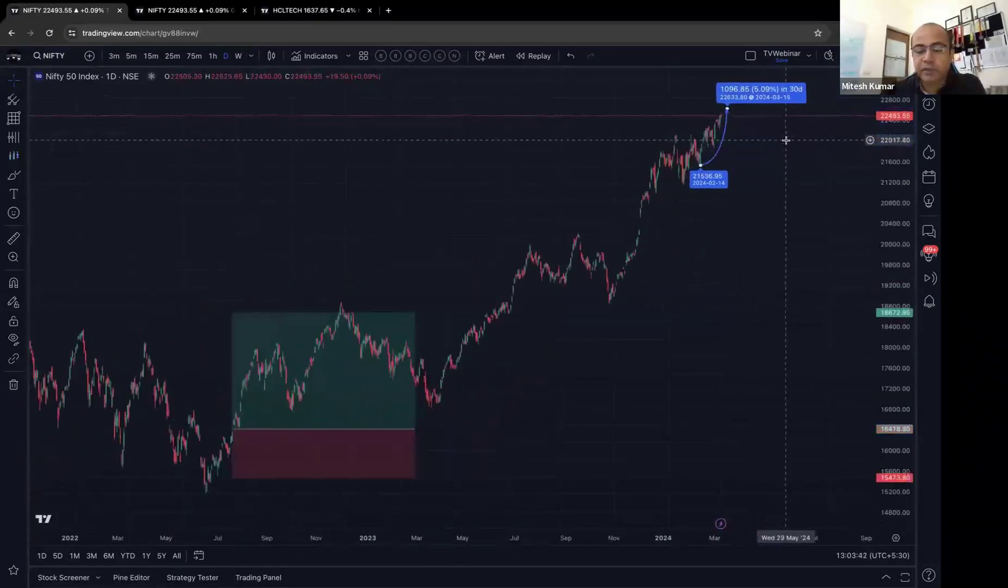
pyautogui.scroll(5, 775, 180)
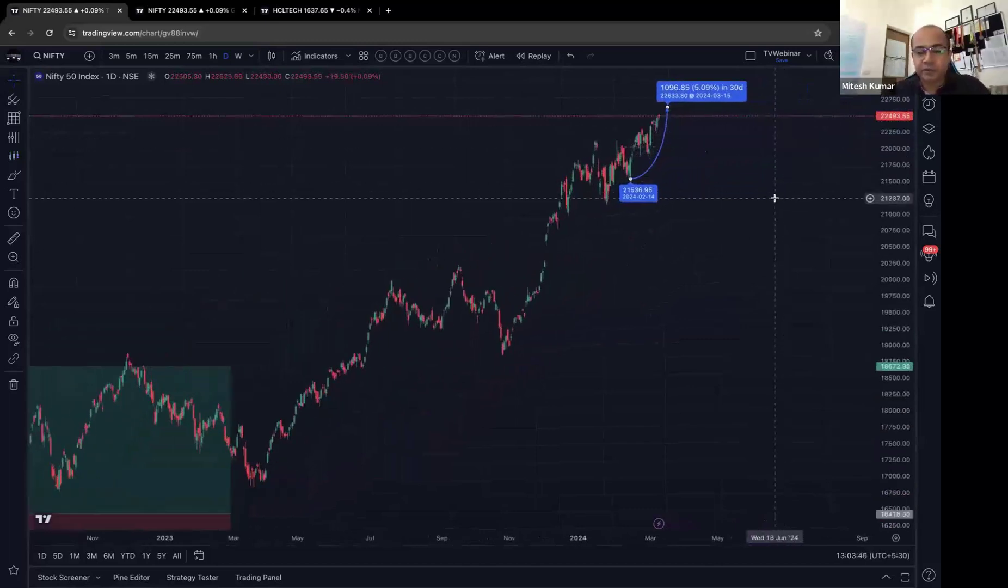
# - Switch the chart to the TVC WTI crude oil symbol USOIL with a 1-minute interval
pyautogui.write('CRUDE')
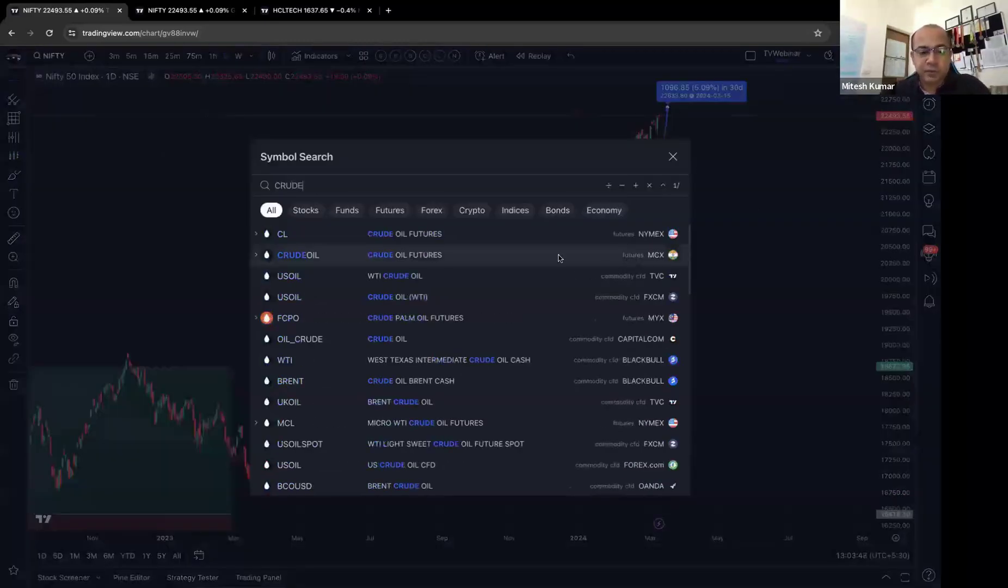
pyautogui.click(471, 277)
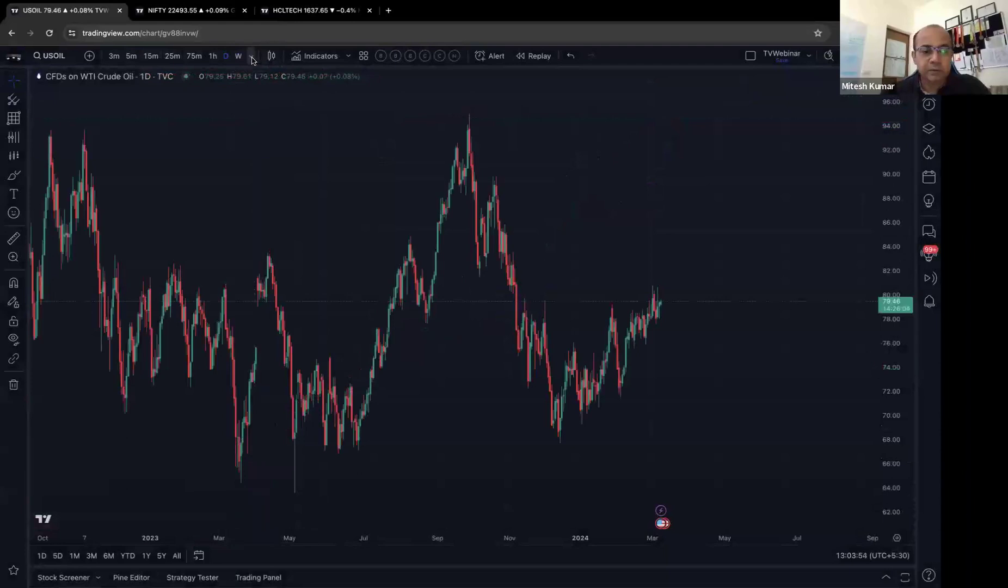
pyautogui.click(252, 59)
pyautogui.click(278, 174)
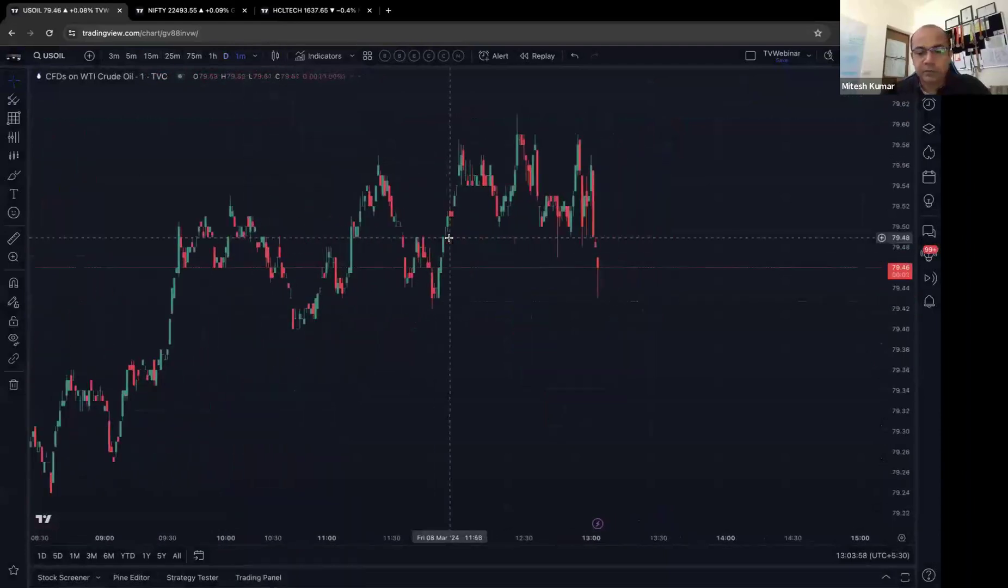
pyautogui.scroll(2, 449, 238)
pyautogui.scroll(3, 449, 238)
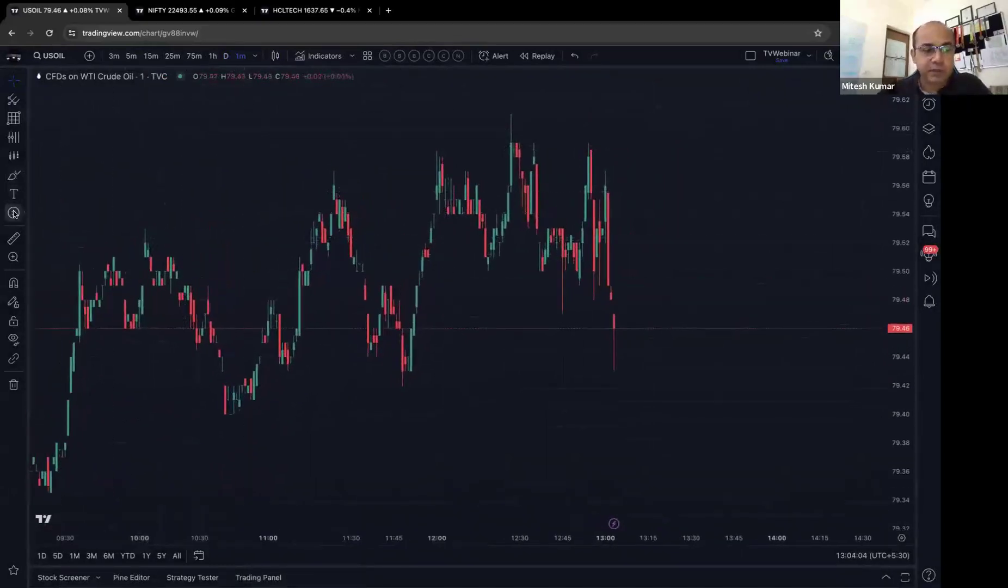
# - Draw a Forecast from about 79.46 at 13:03 to about 79.45 at 13:10 on 8 March 2024
pyautogui.click(23, 157)
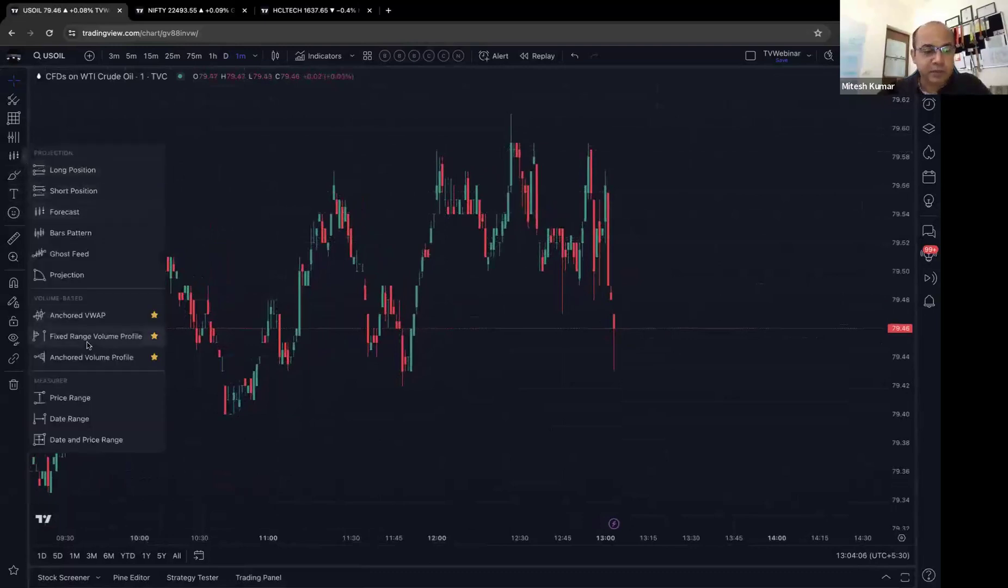
pyautogui.click(65, 211)
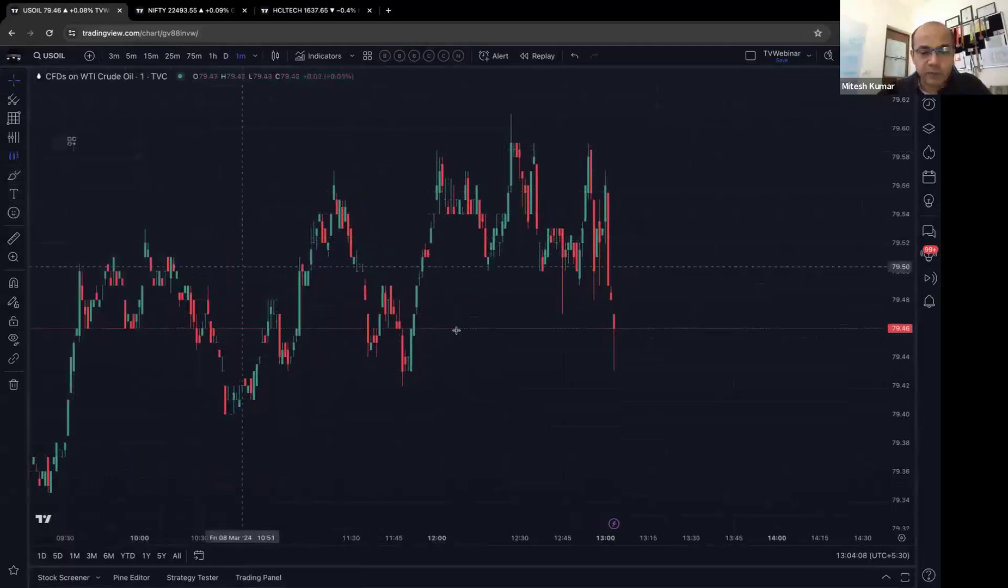
pyautogui.click(614, 323)
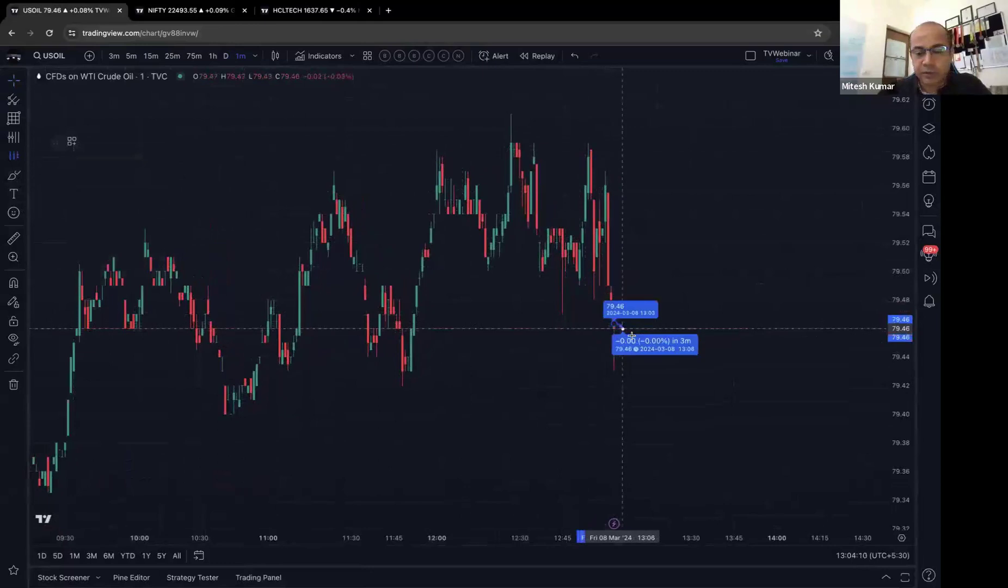
pyautogui.click(632, 336)
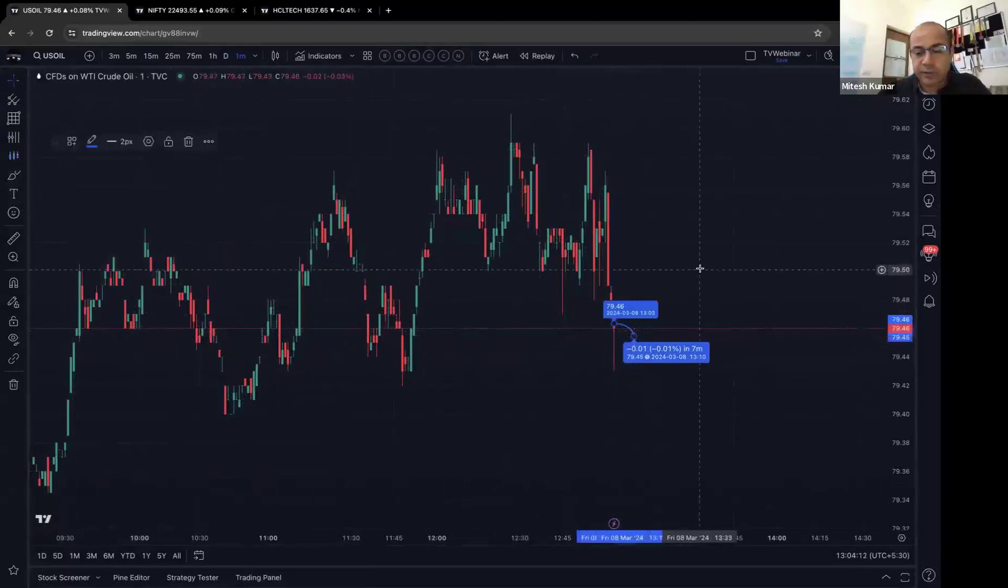
pyautogui.click(700, 269)
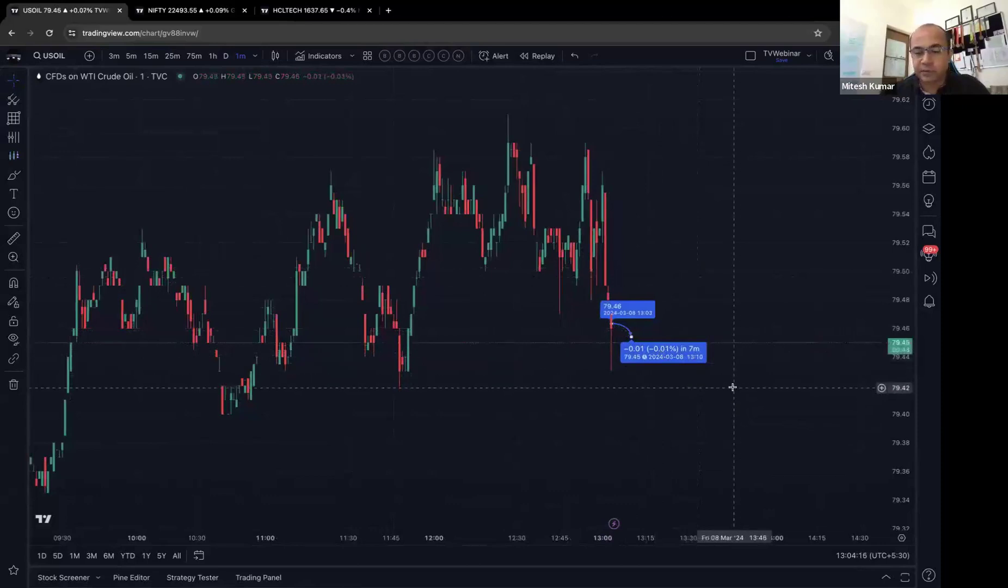
# - Shorten the crude oil Forecast so its target sits at about 79.46 at 13:05
pyautogui.click(633, 336)
pyautogui.moveTo(633, 335); pyautogui.dragTo(616, 334)
pyautogui.click(560, 261)
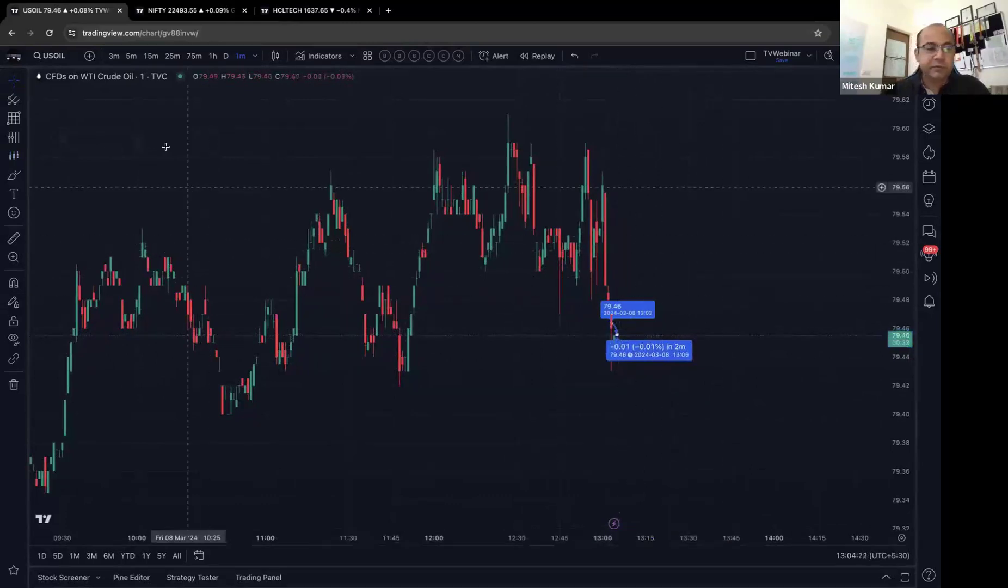
# - Place an Anchored VWAP at the swing low near 78.00, at 20:57 on 7 March 2024
pyautogui.click(24, 156)
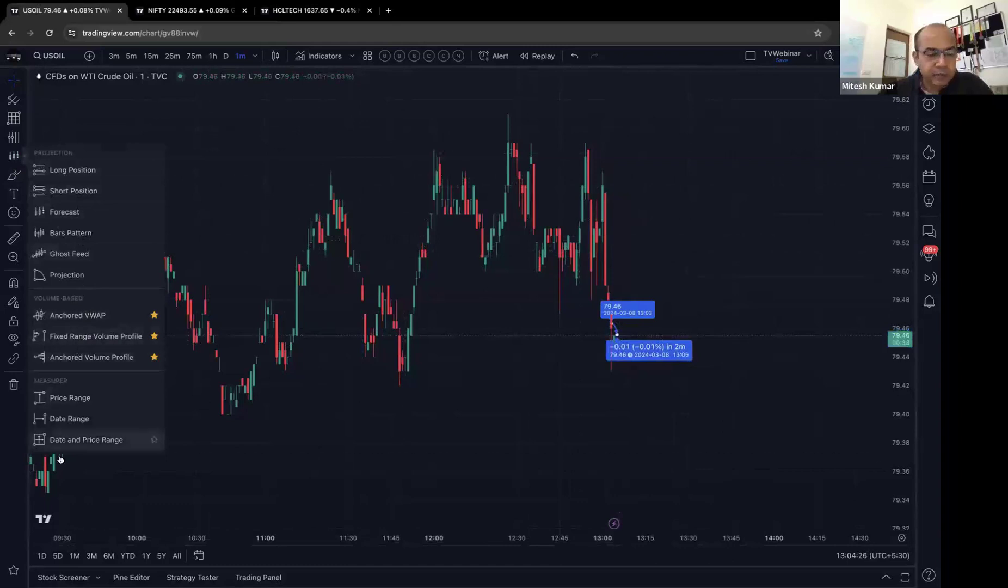
pyautogui.click(93, 316)
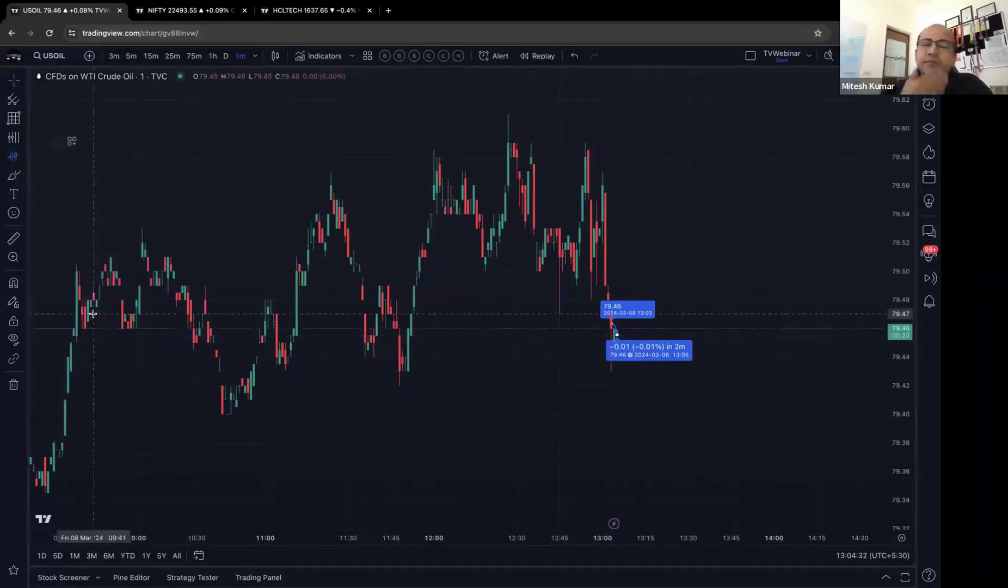
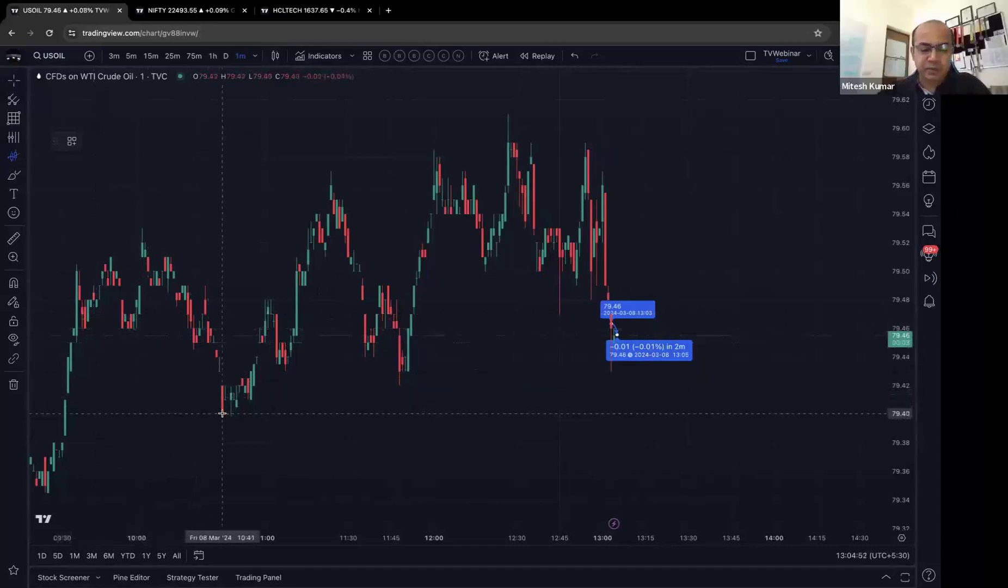
pyautogui.scroll(-5, 222, 413)
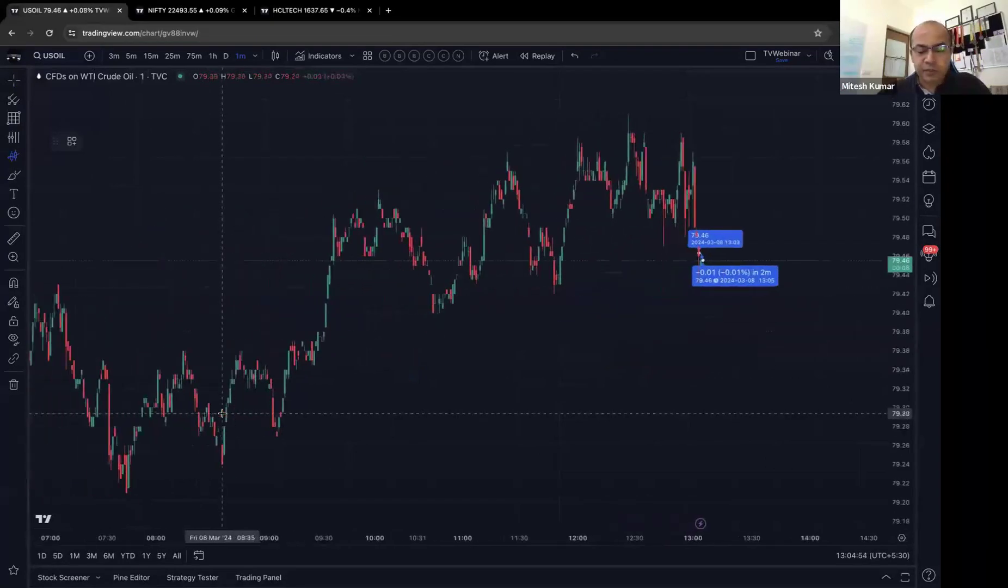
pyautogui.scroll(-8, 222, 413)
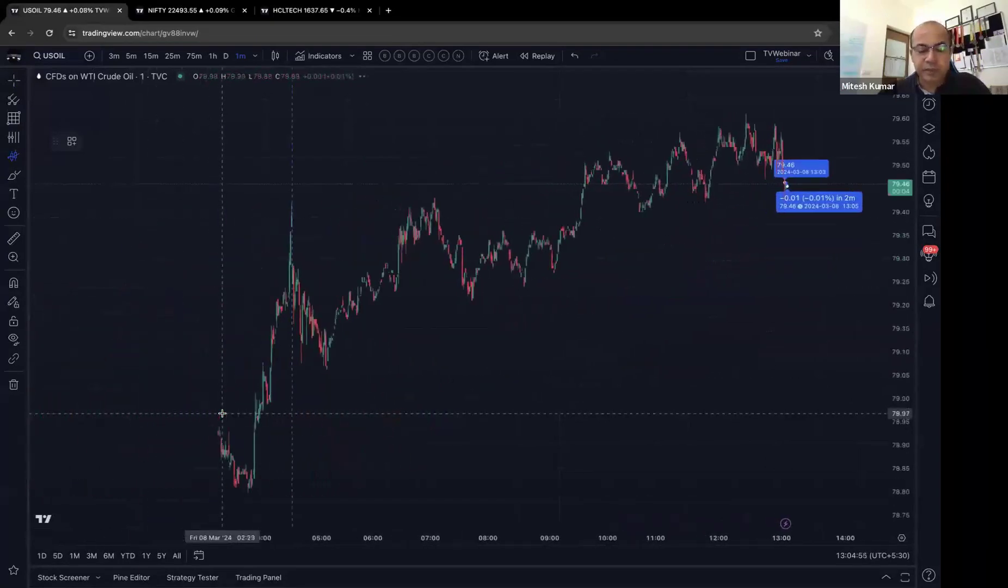
pyautogui.scroll(-8, 223, 413)
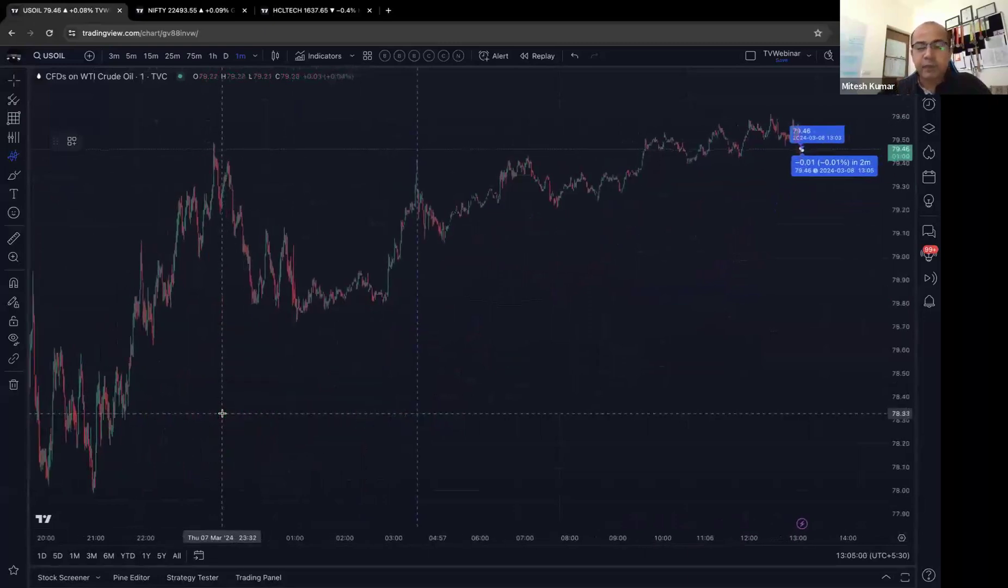
pyautogui.scroll(5, 222, 413)
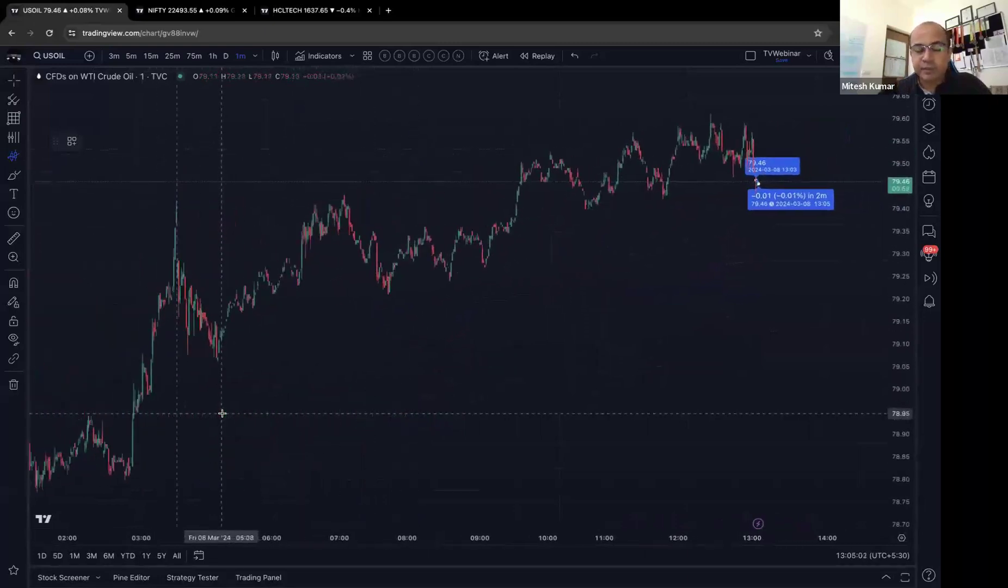
pyautogui.scroll(-6, 222, 413)
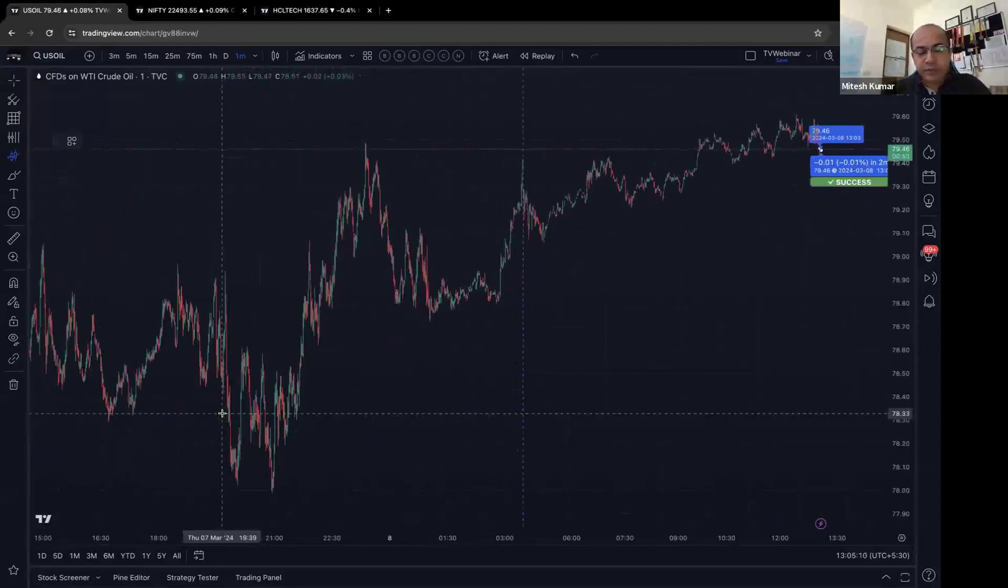
pyautogui.click(272, 486)
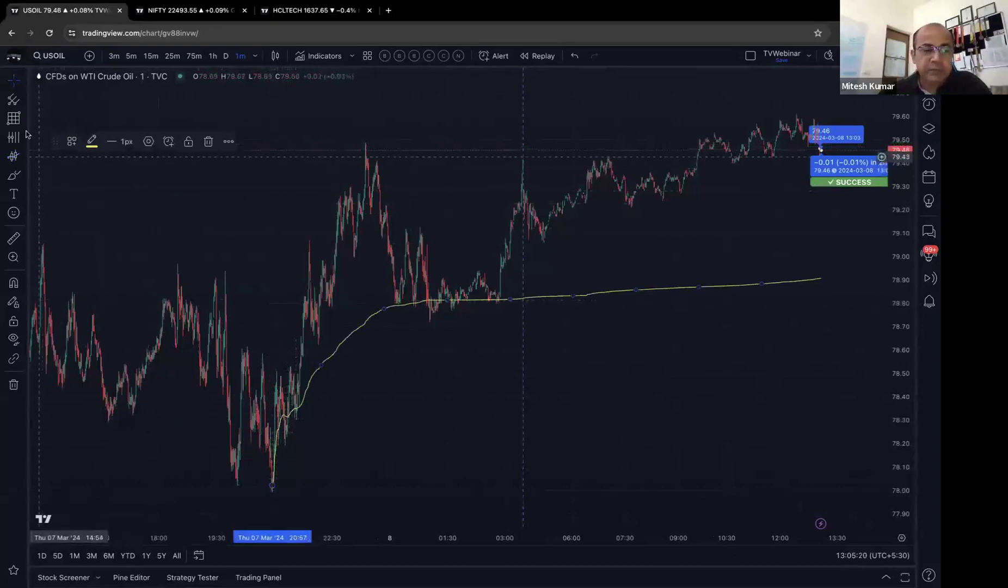
# - Place a second Anchored VWAP at the swing high of 7 March 2024, at 23:24
pyautogui.click(21, 158)
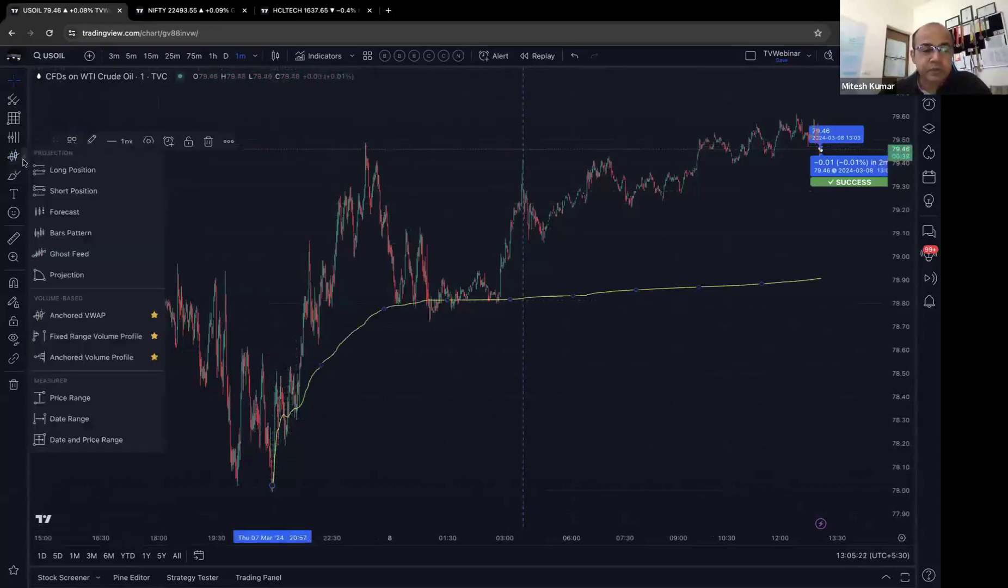
pyautogui.click(82, 318)
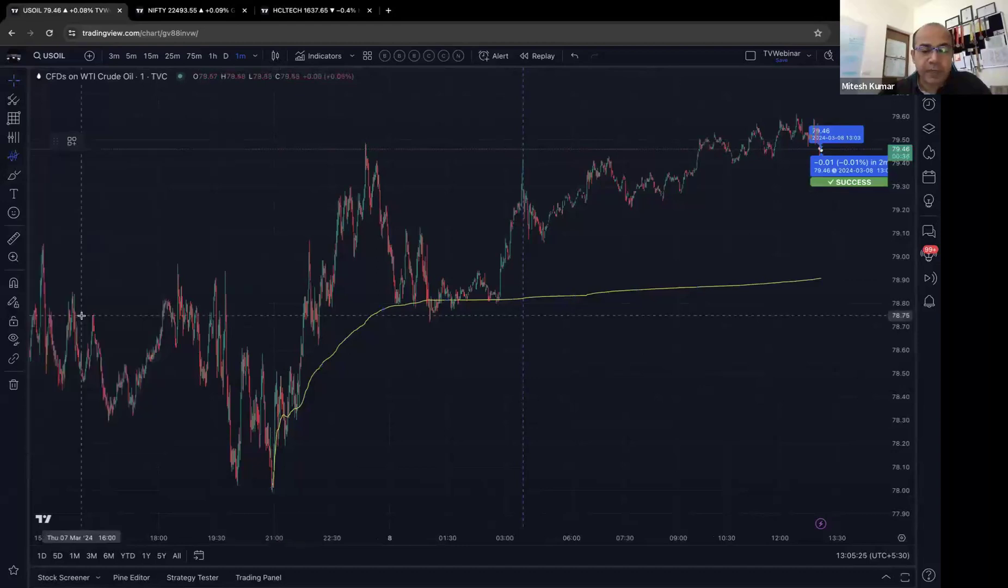
pyautogui.click(367, 146)
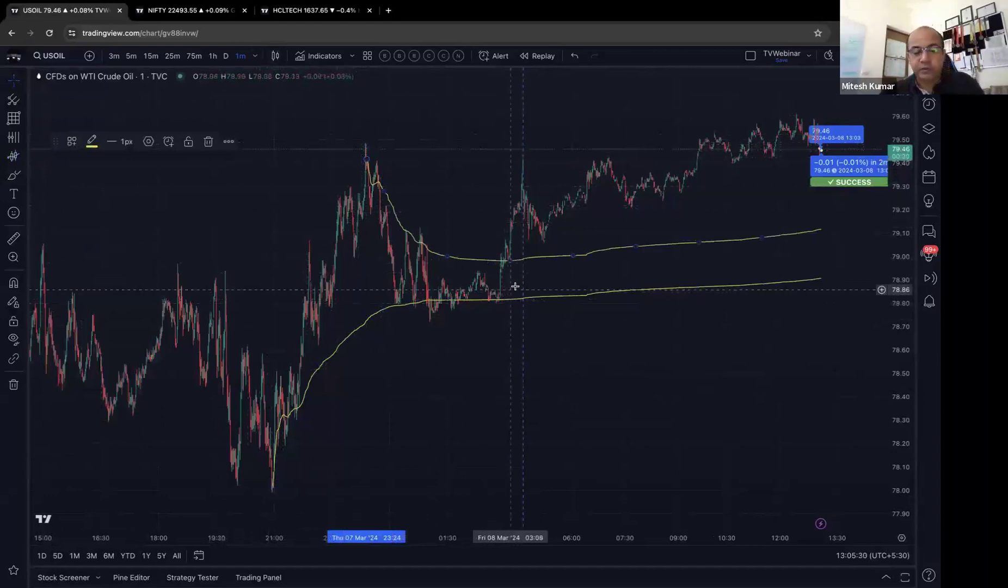
pyautogui.scroll(-5, 392, 326)
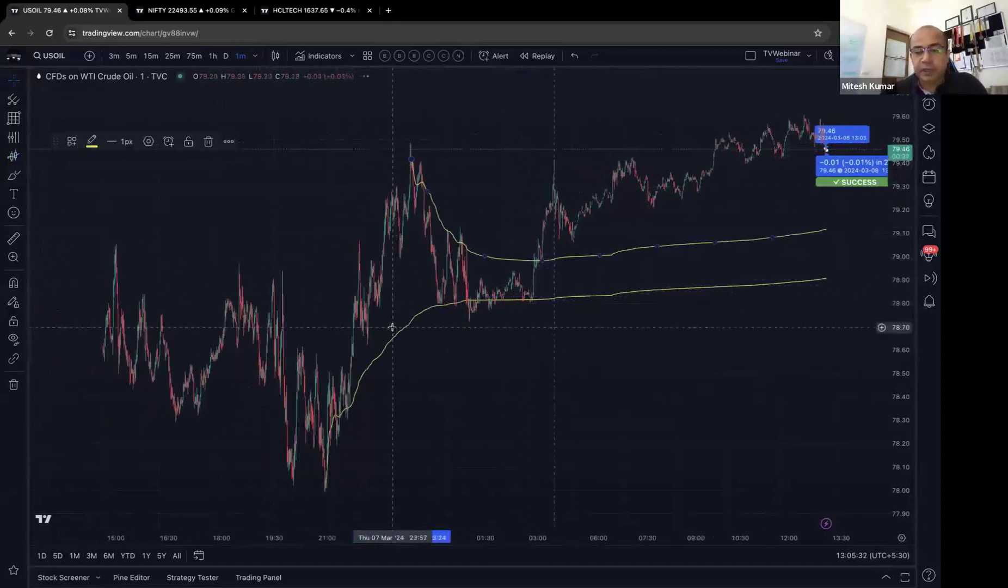
# - Delete the Forecast drawing from the crude oil chart
pyautogui.scroll(5, 815, 194)
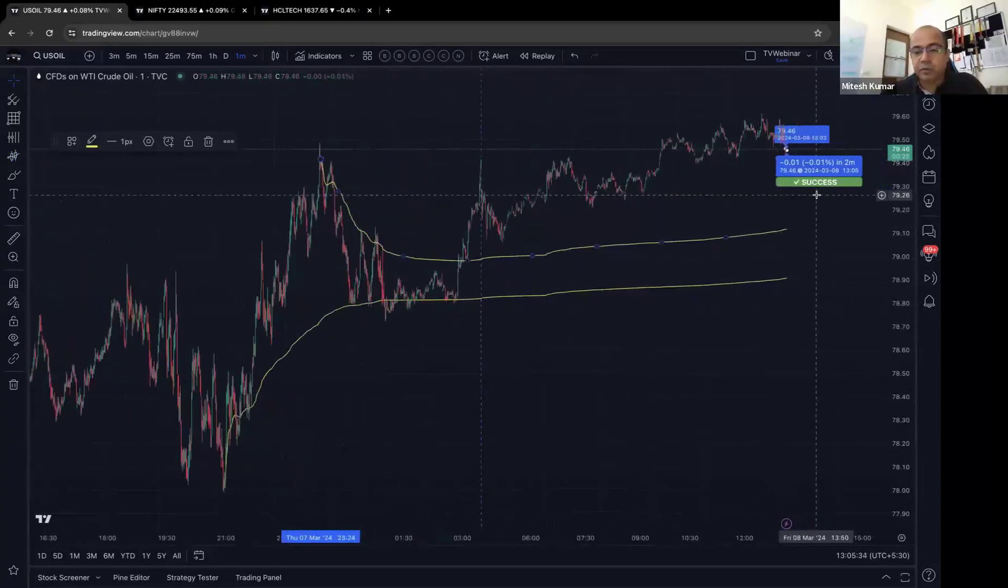
pyautogui.scroll(5, 669, 173)
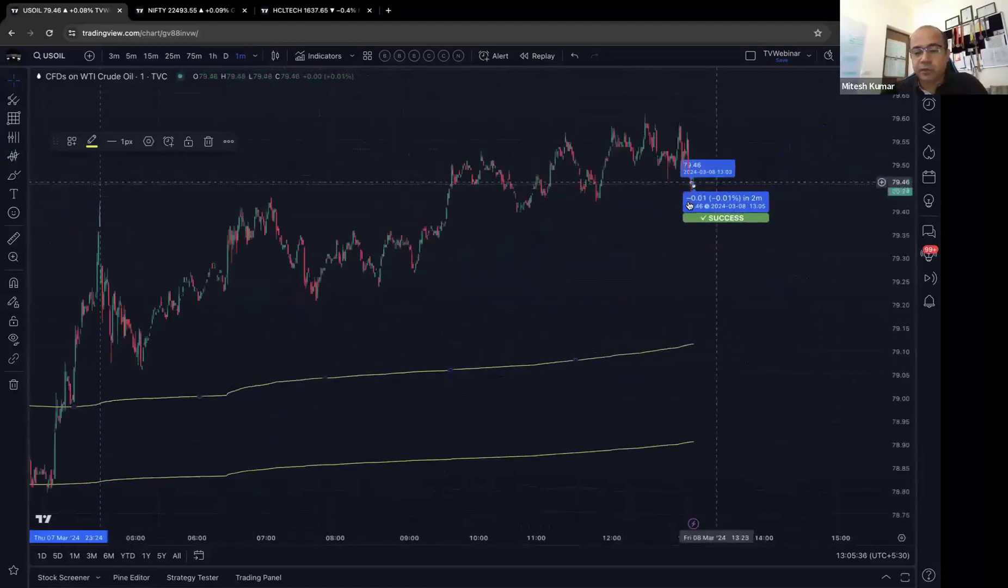
pyautogui.scroll(5, 649, 193)
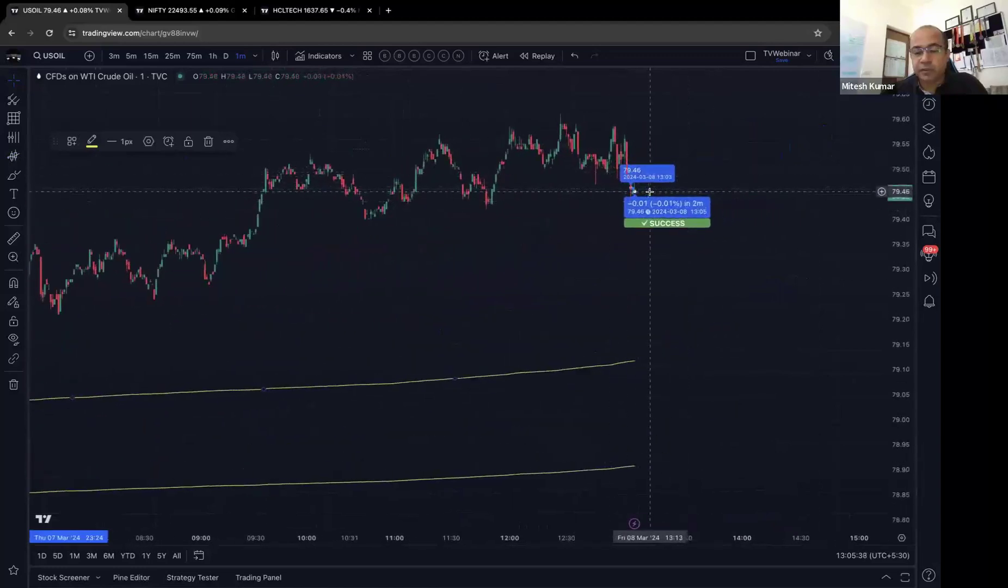
pyautogui.scroll(5, 645, 194)
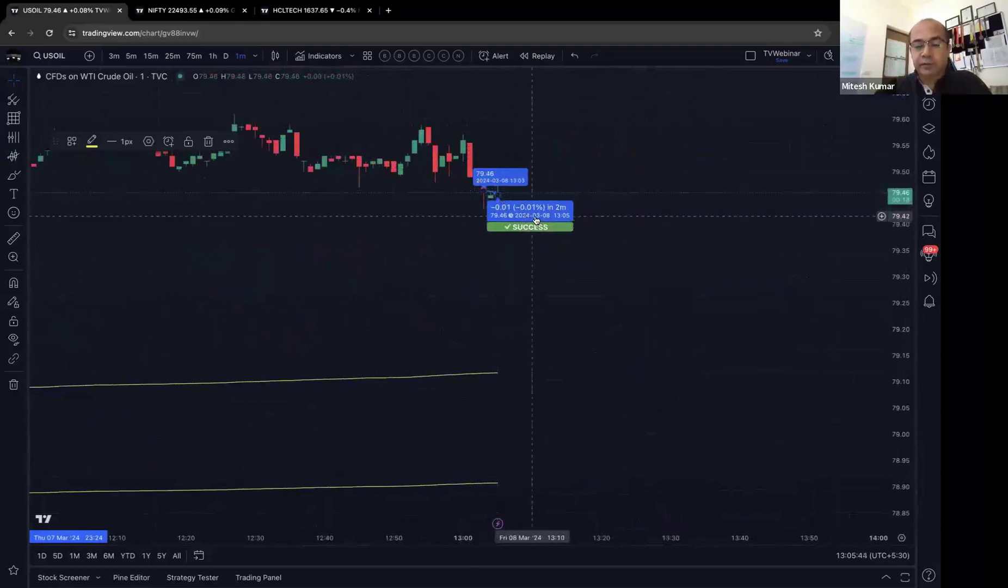
pyautogui.click(536, 218)
# - Switch the crude oil chart to the 1D interval and show its price history back to 2020
pyautogui.scroll(-5, 533, 220)
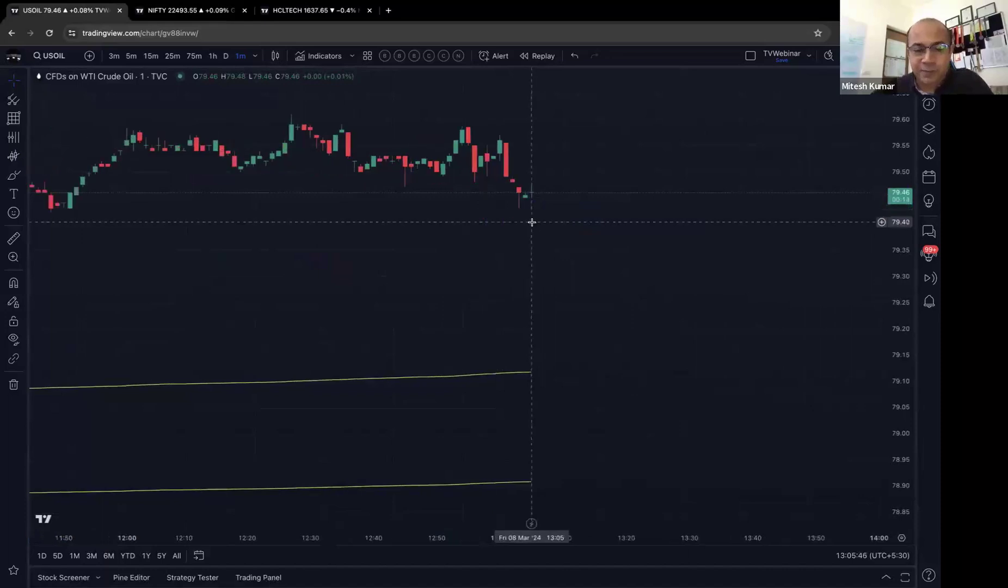
pyautogui.scroll(-5, 531, 222)
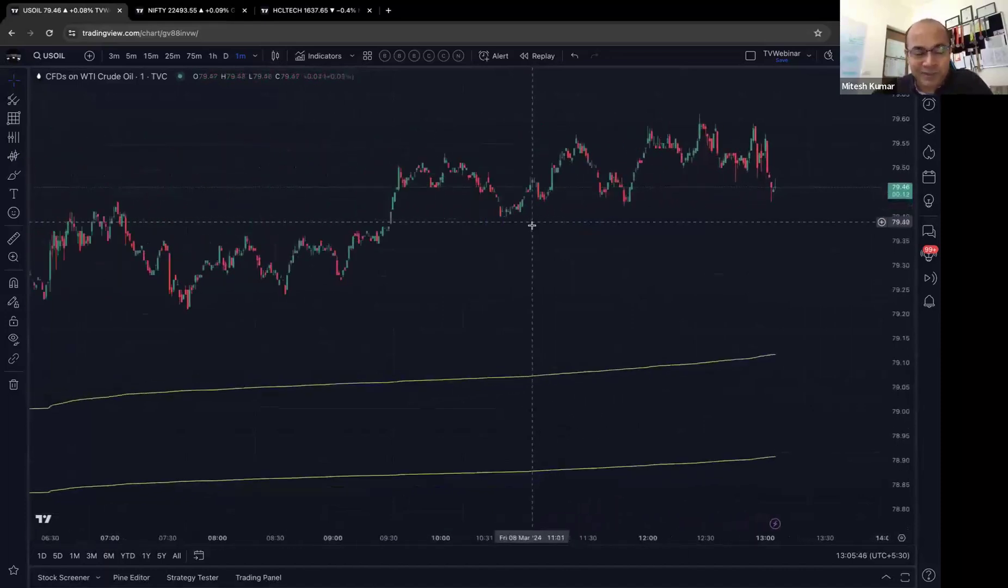
pyautogui.scroll(-5, 501, 208)
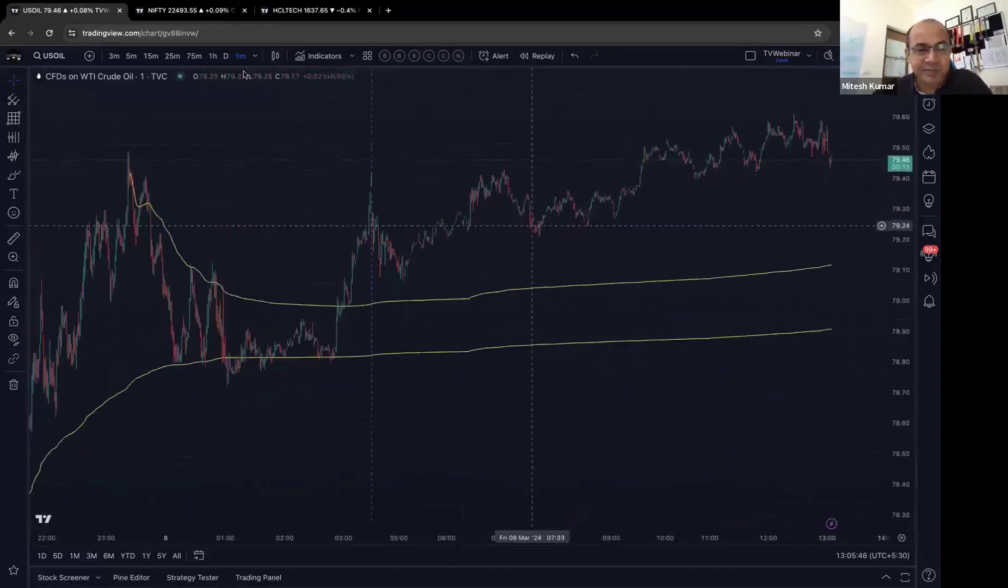
pyautogui.write('1D')
pyautogui.press('Return')
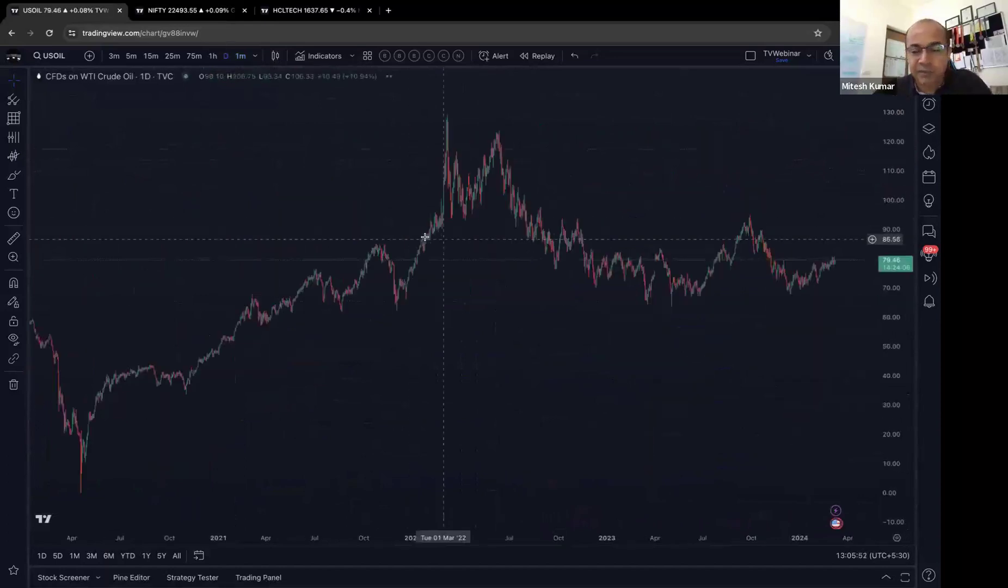
pyautogui.scroll(-4, 175, 153)
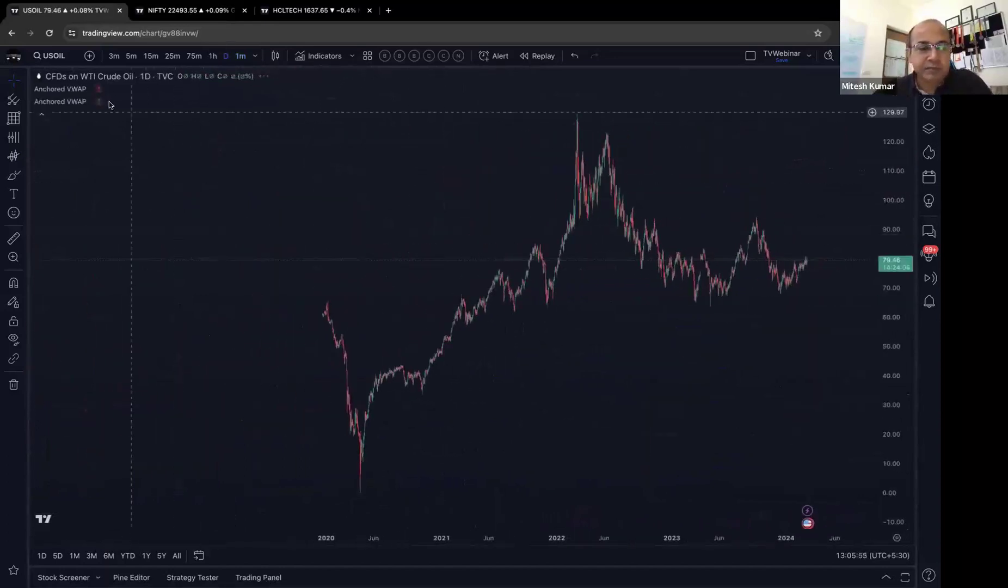
pyautogui.click(127, 90)
# - Pick the Anchored VWAP tool and switch the chart symbol to the S&P CNX Nifty index futures contract NIFTY1!
pyautogui.click(14, 156)
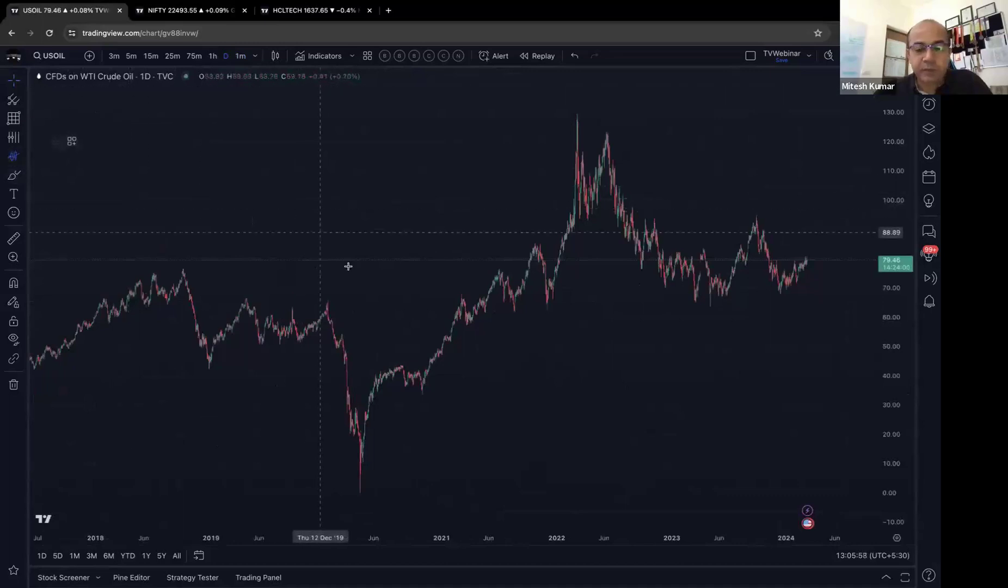
pyautogui.click(50, 56)
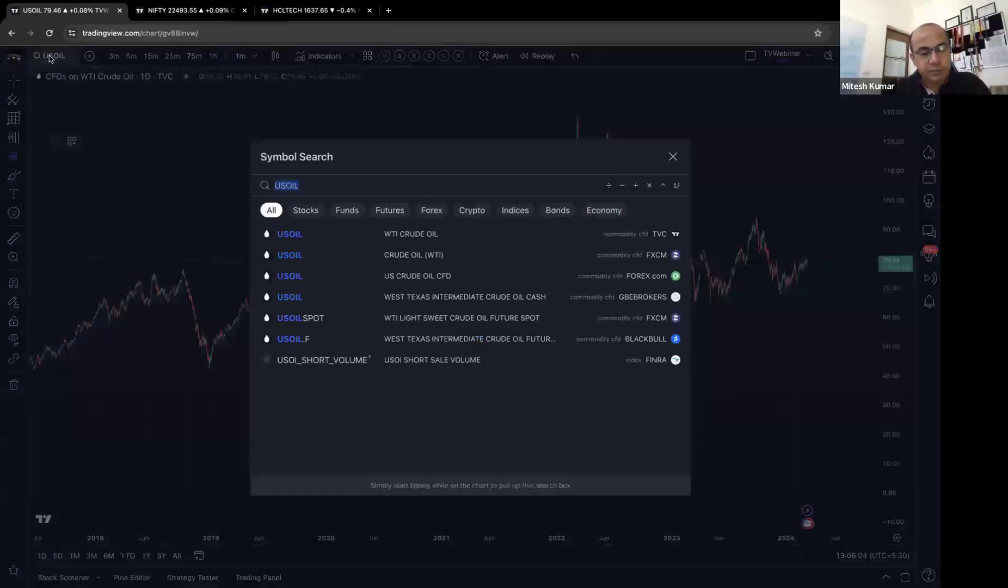
pyautogui.write('NIFTY')
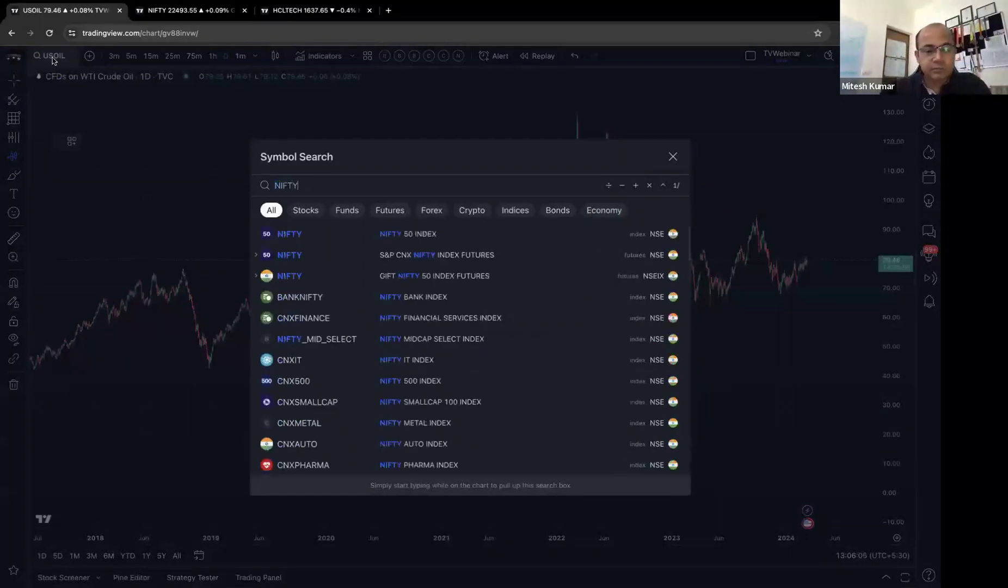
pyautogui.click(255, 253)
pyautogui.click(297, 278)
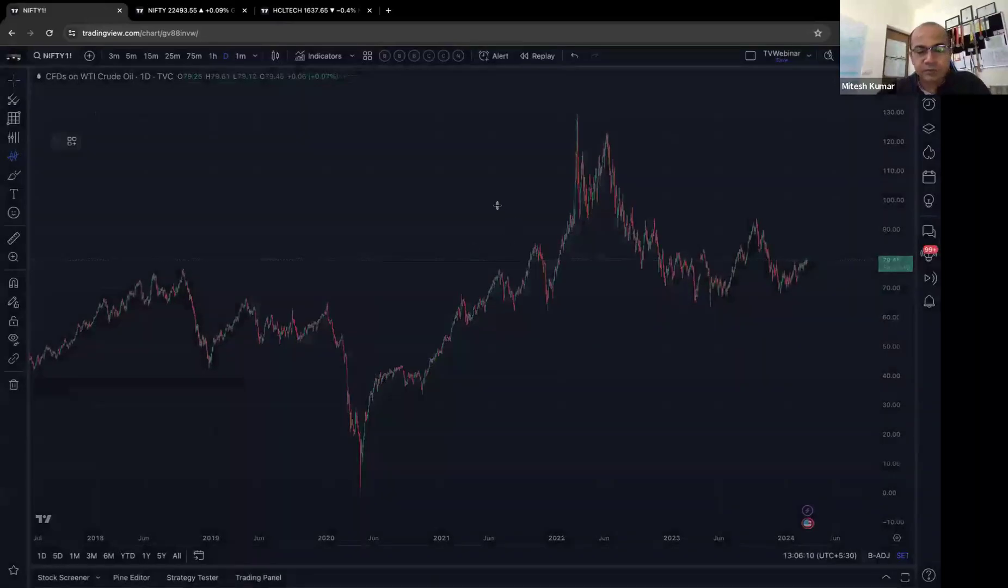
# - Place an Anchored VWAP at the March 2020 low of the Nifty futures, on 25 March 2020
pyautogui.scroll(-5, 497, 206)
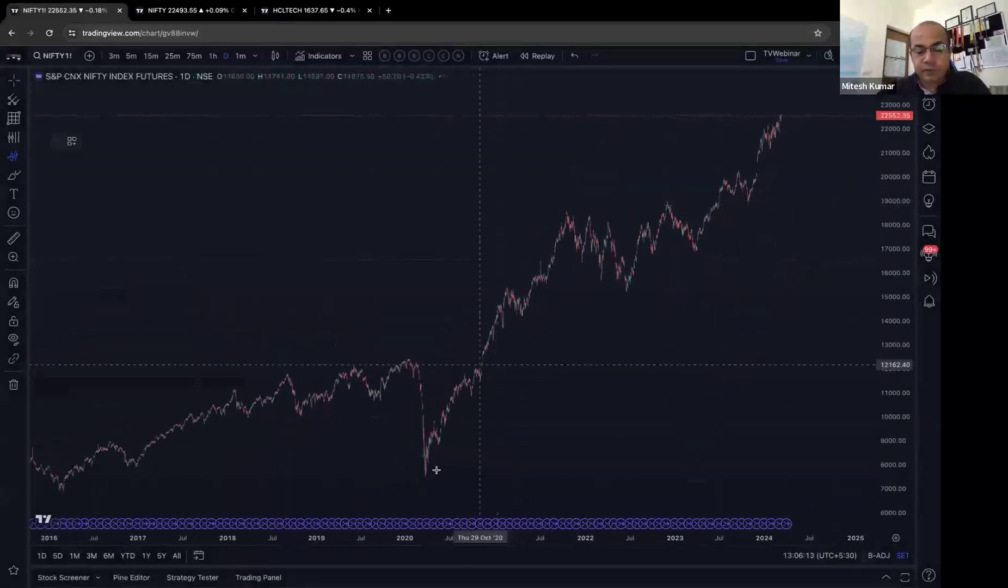
pyautogui.scroll(3, 483, 383)
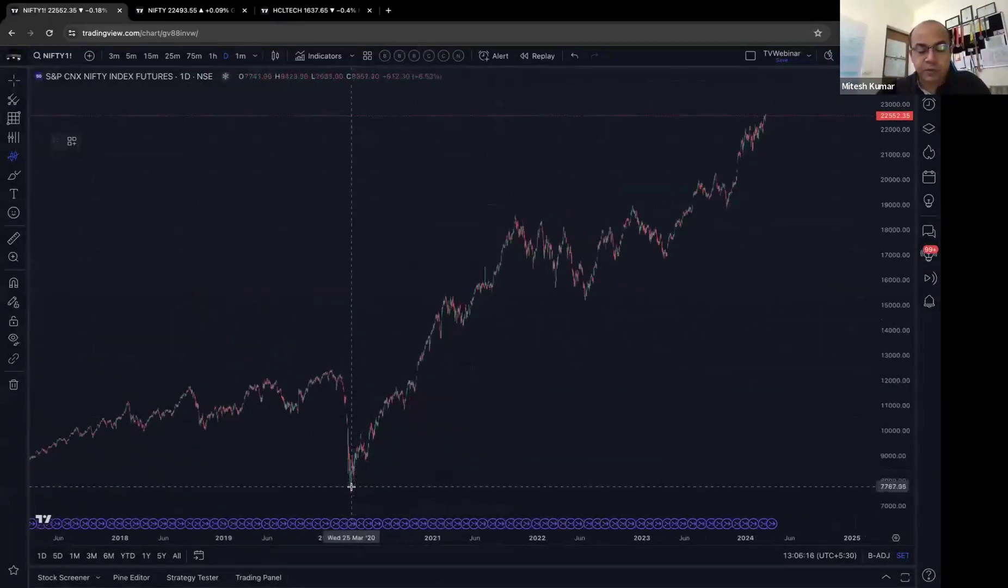
pyautogui.click(351, 487)
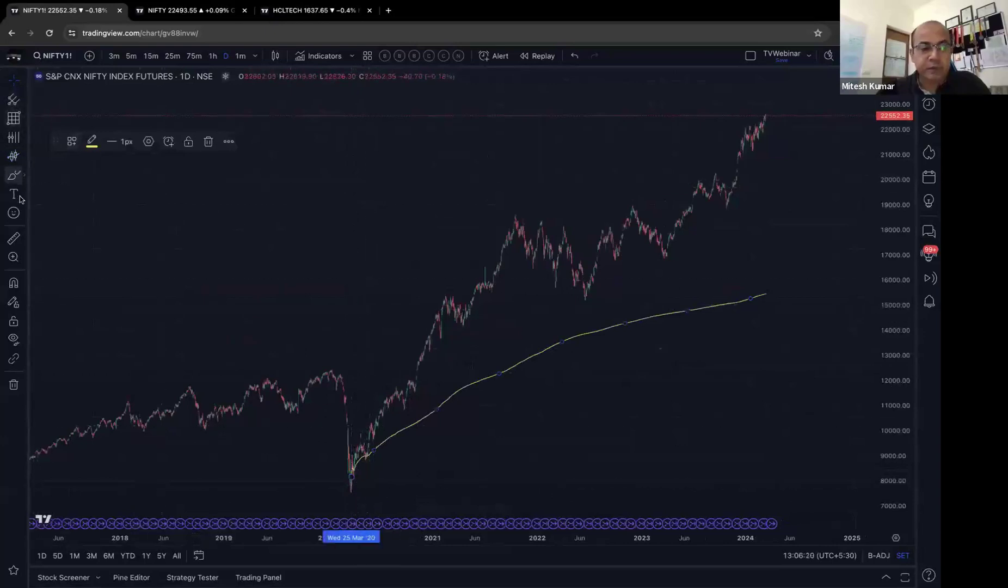
# - Place a second Anchored VWAP at the swing high of 14 September 2023
pyautogui.scroll(5, 435, 196)
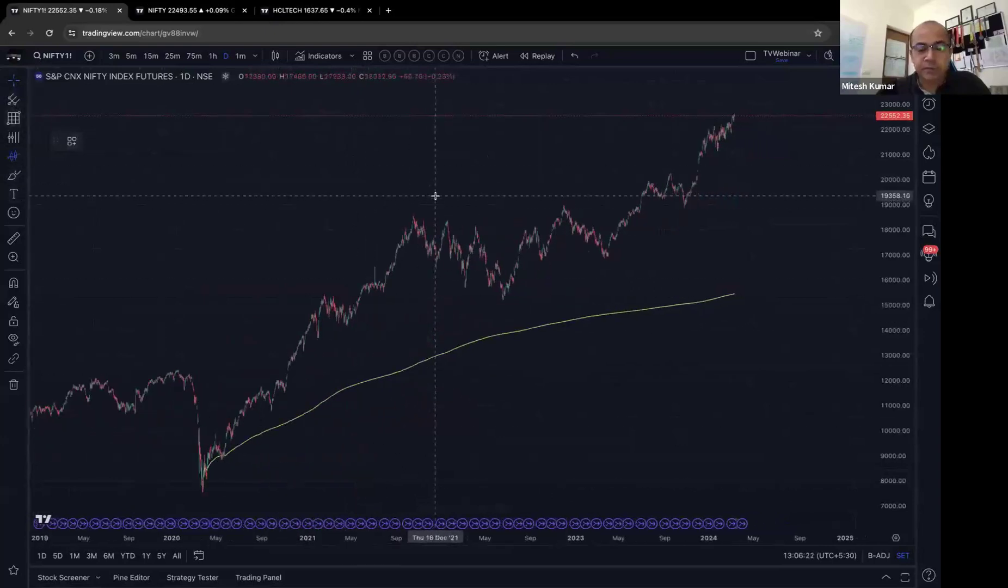
pyautogui.scroll(3, 545, 207)
pyautogui.click(602, 187)
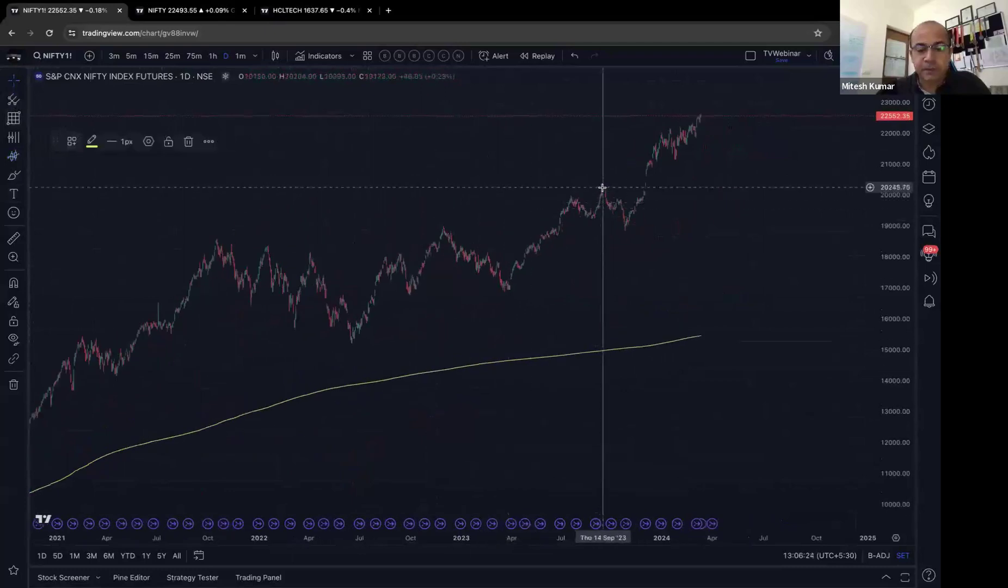
# - Place a third Anchored VWAP at the January 2024 swing high, on 16 January 2024
pyautogui.click(12, 156)
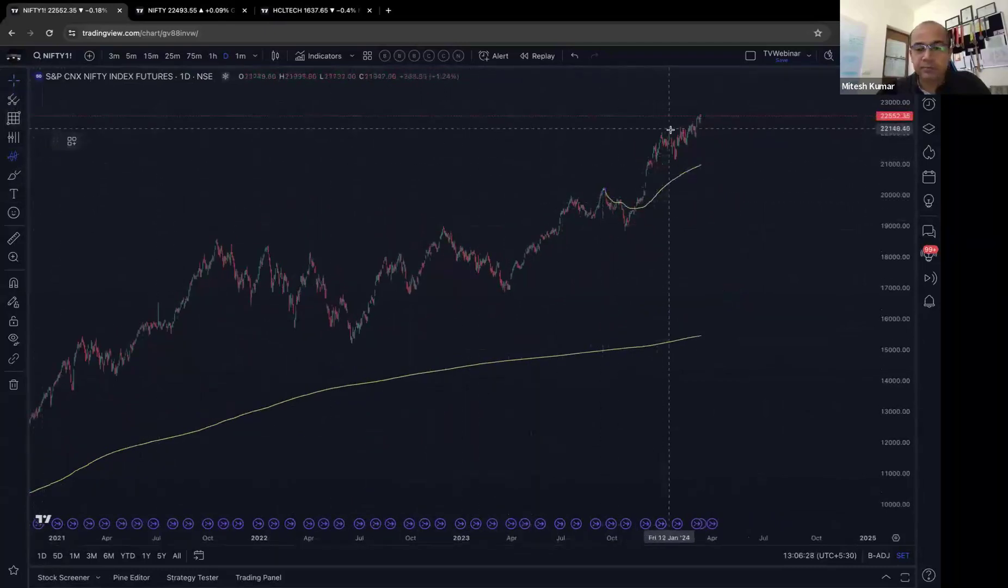
pyautogui.click(670, 128)
pyautogui.scroll(3, 680, 144)
pyautogui.scroll(3, 687, 150)
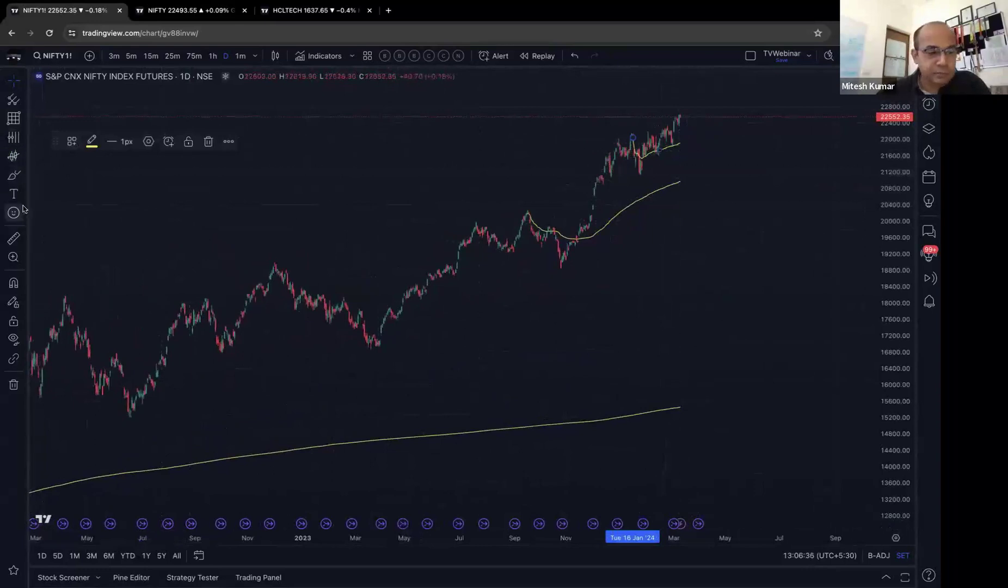
# - Draw a Rectangle from about 19374.70 on 9 December 2022 to about 16461.80 on 16 August 2023
pyautogui.click(22, 158)
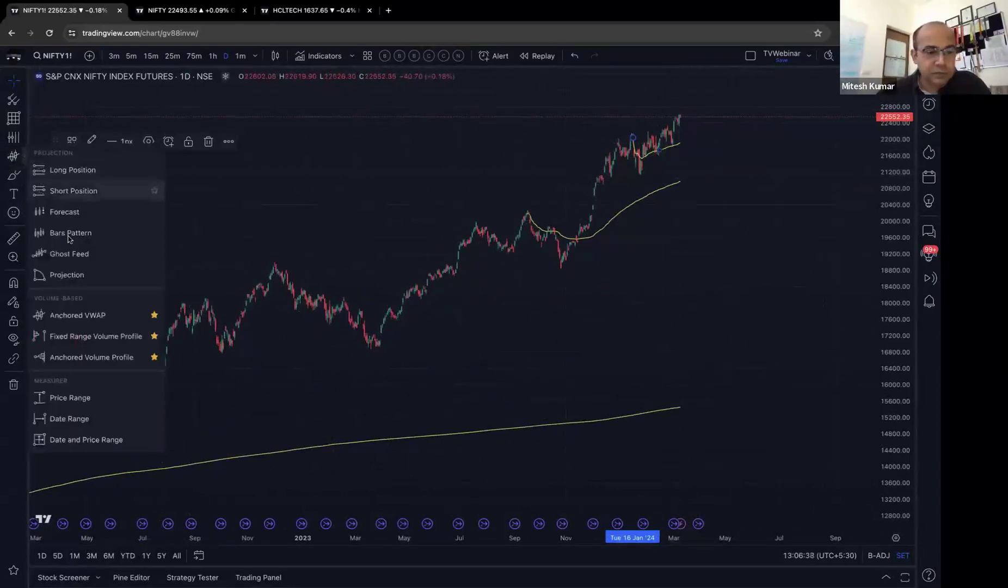
pyautogui.click(20, 180)
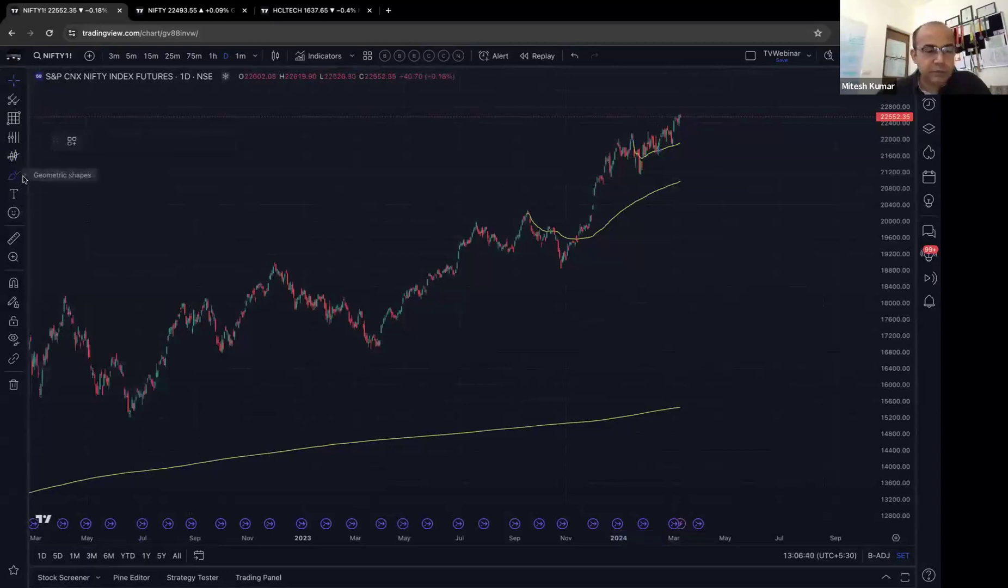
pyautogui.click(23, 179)
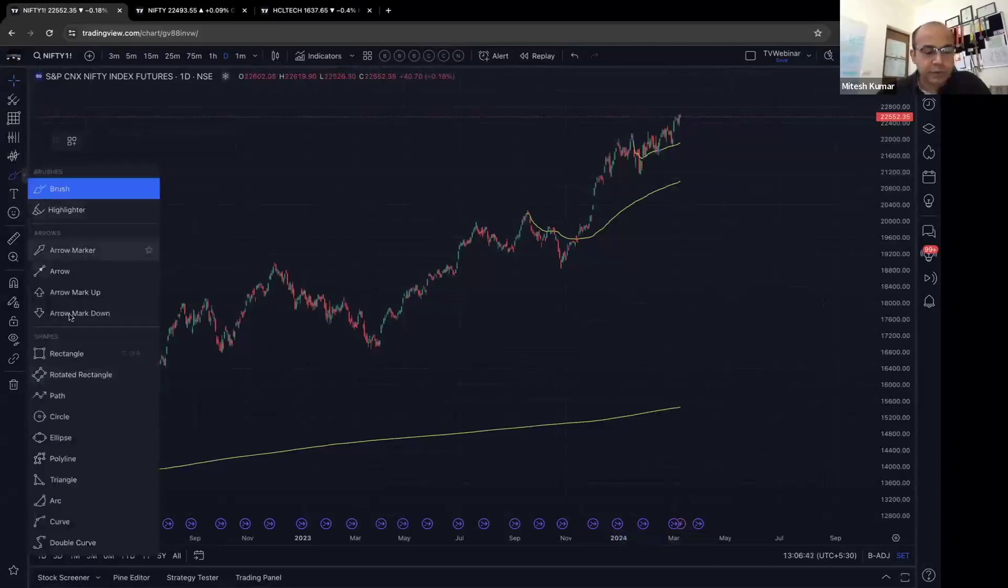
pyautogui.click(65, 355)
pyautogui.moveTo(282, 247); pyautogui.dragTo(499, 365)
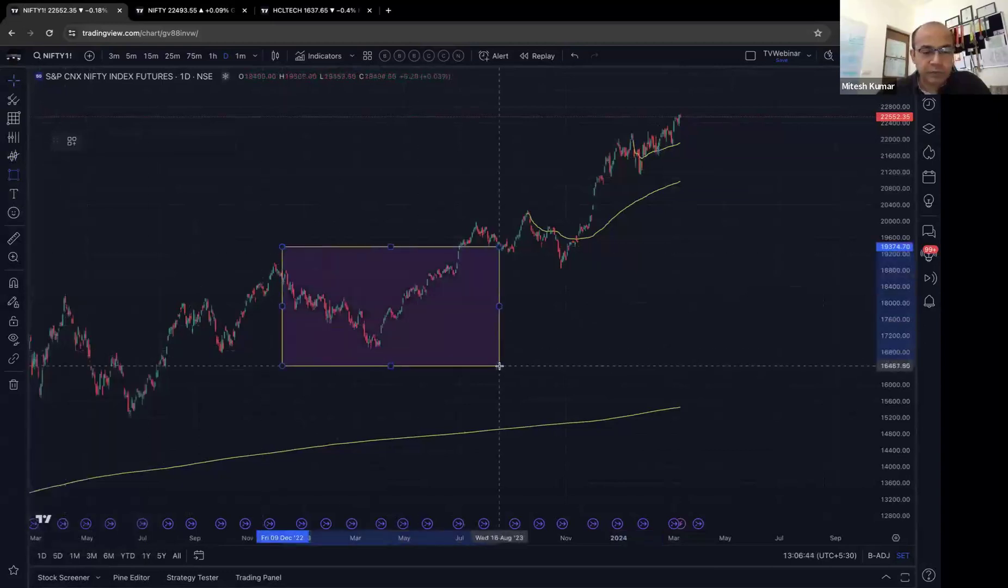
# - Draw an Arrow Marker pointing towards the upper-left corner of the rectangle
pyautogui.click(23, 179)
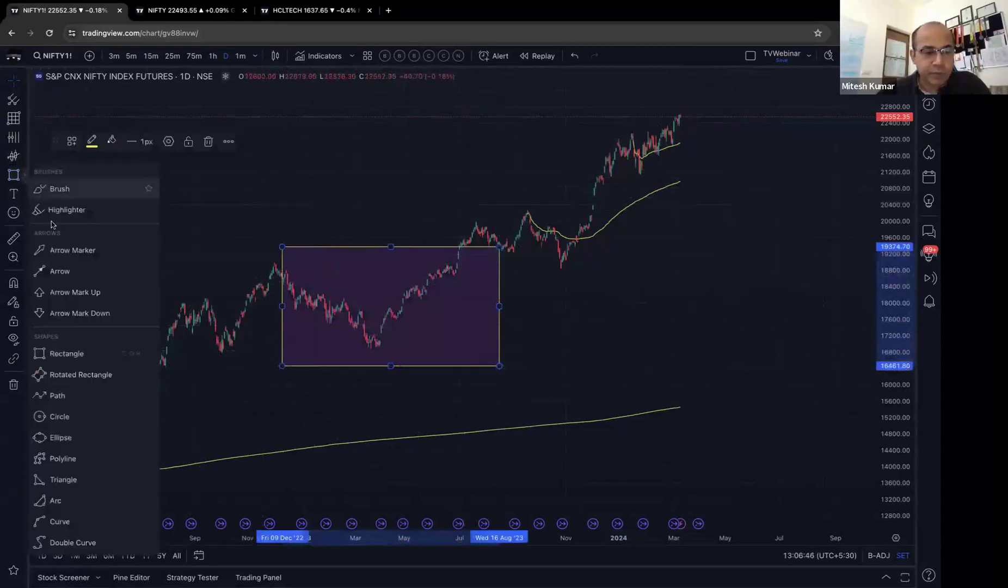
pyautogui.click(89, 250)
pyautogui.moveTo(126, 238); pyautogui.dragTo(248, 254)
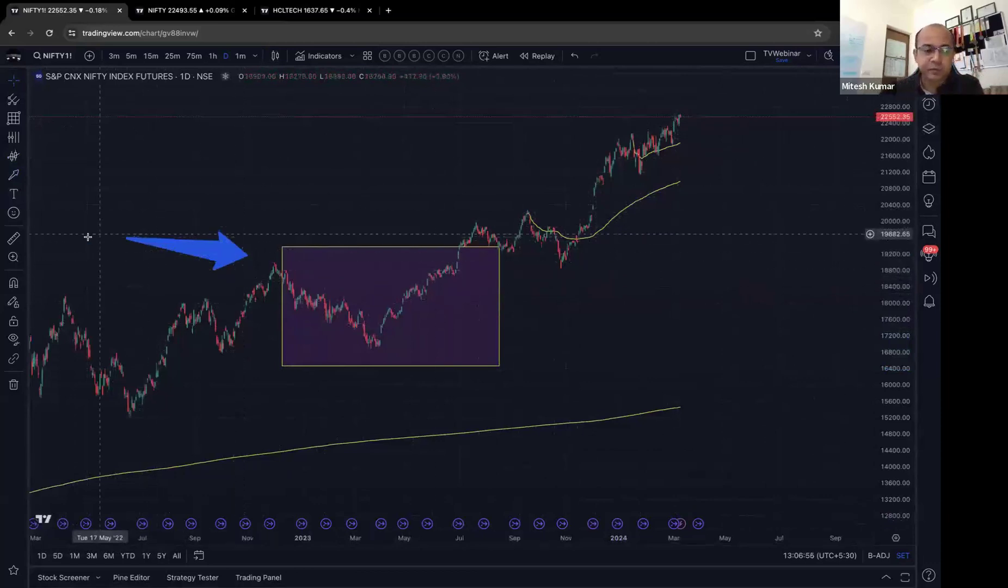
# - Add the text note "Testing..." above the rectangle, at about 21017.20 on 25 November 2022
pyautogui.click(22, 197)
pyautogui.click(55, 207)
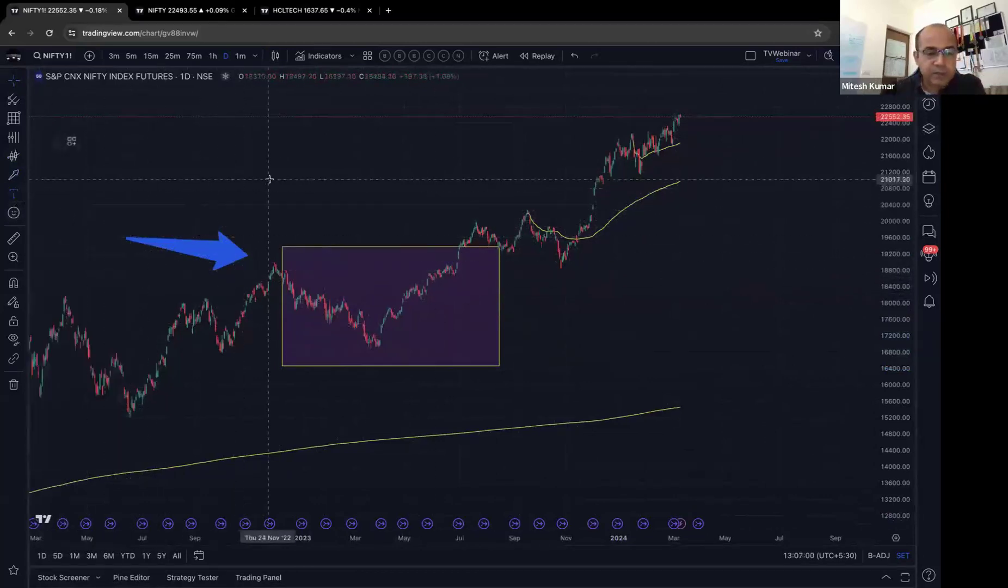
pyautogui.click(271, 183)
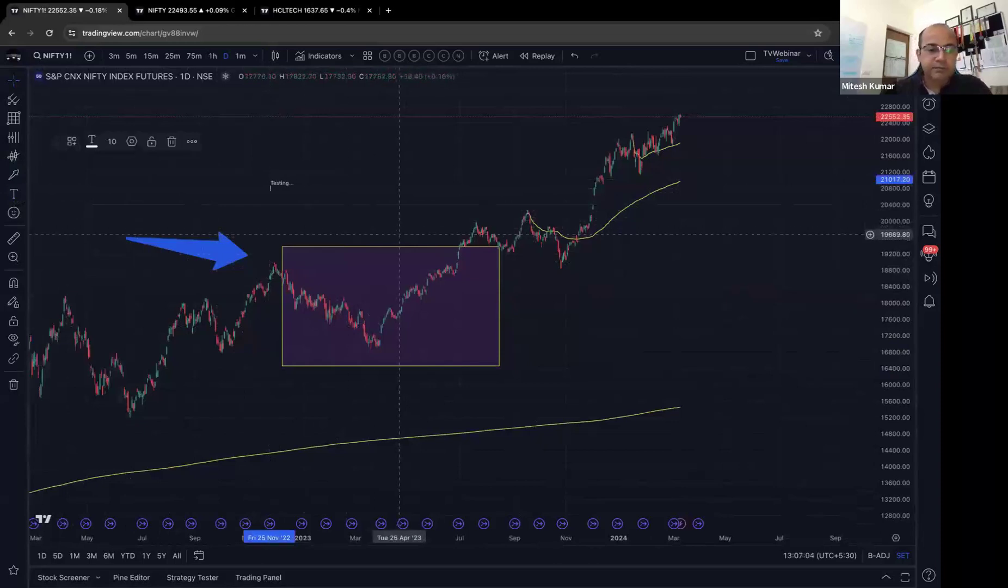
pyautogui.click(236, 225)
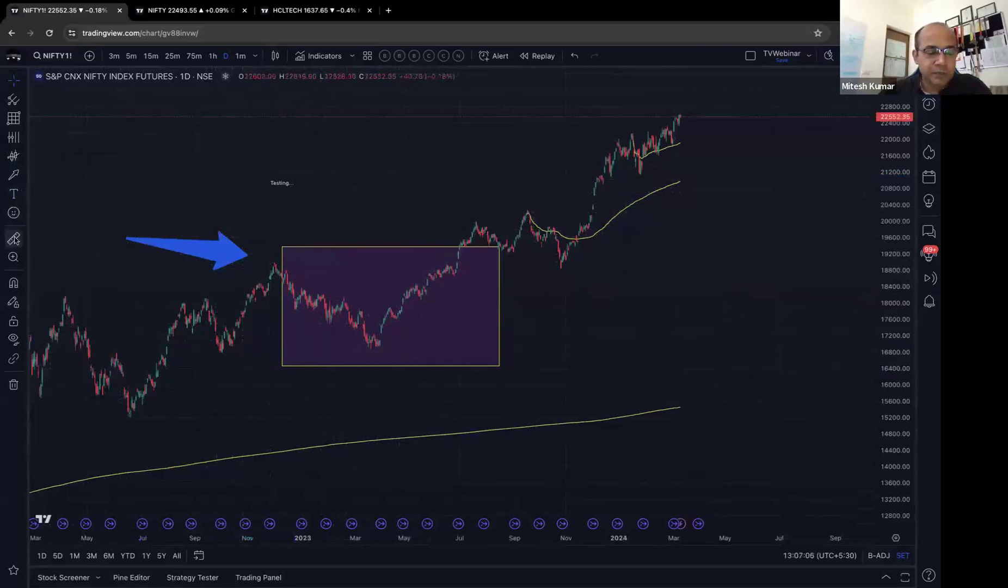
pyautogui.click(23, 194)
pyautogui.click(25, 214)
pyautogui.click(13, 238)
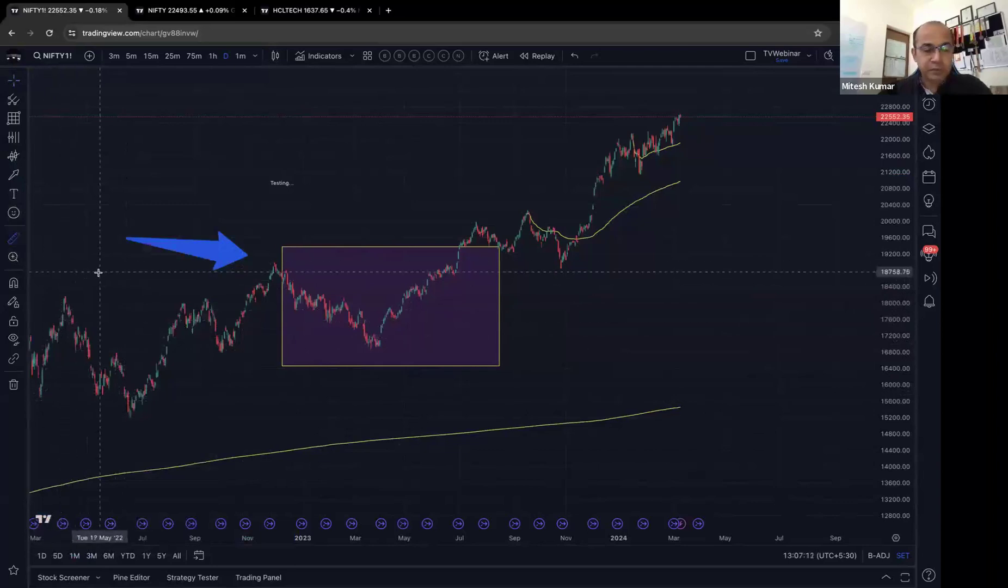
pyautogui.click(47, 398)
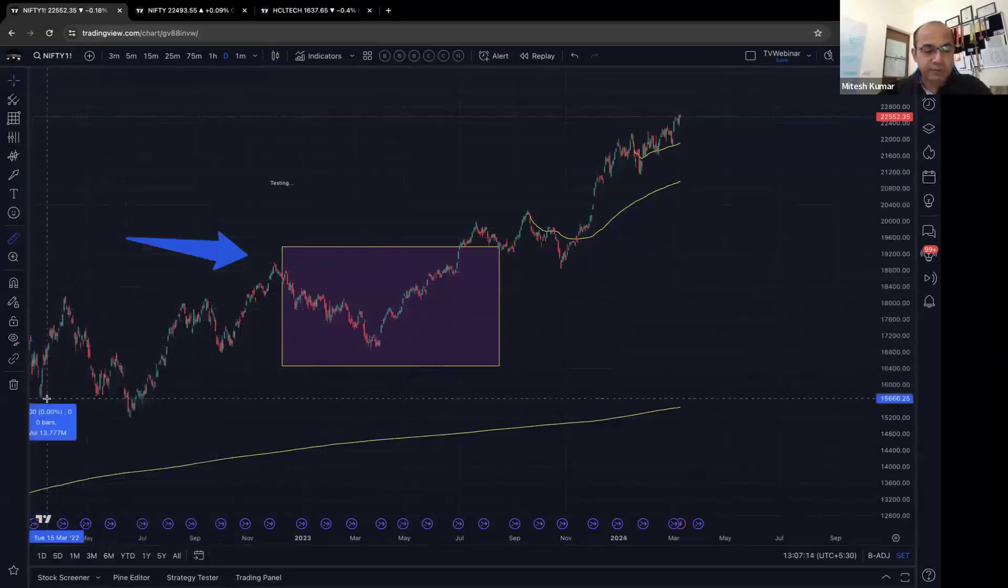
# - Remove all drawings from the Nifty futures chart and clear the measurement in progress
pyautogui.click(27, 385)
pyautogui.click(49, 384)
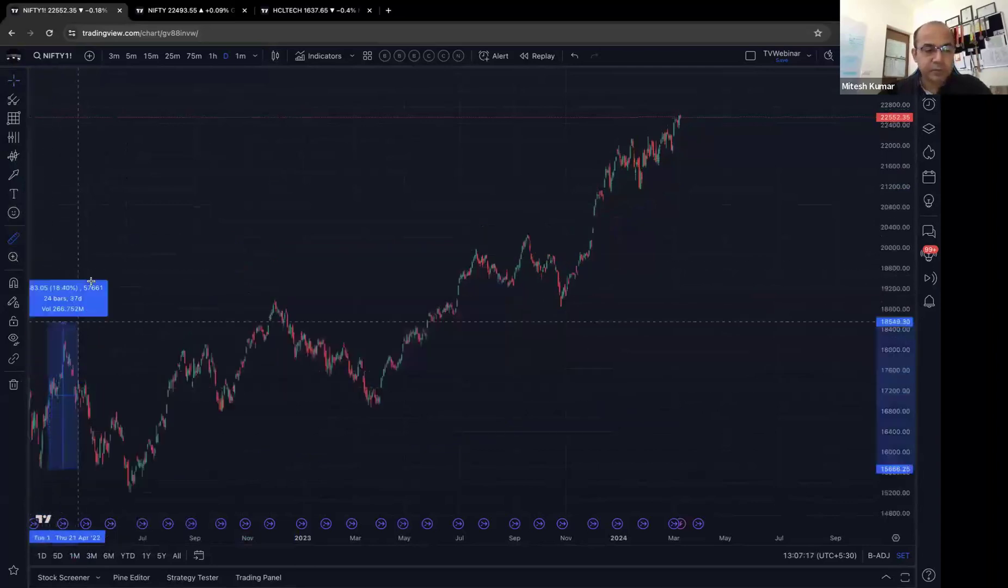
pyautogui.click(75, 268)
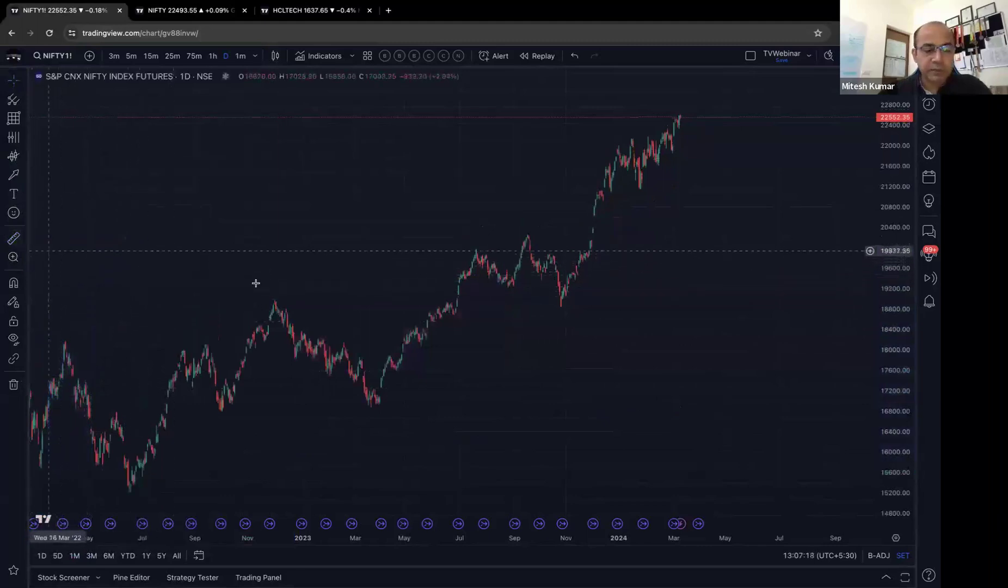
# - Measure the rise from about 16927.55 on 22 March 2023 to about 19961.40 on 26 July 2023, and clear the measurement
pyautogui.scroll(3, 254, 284)
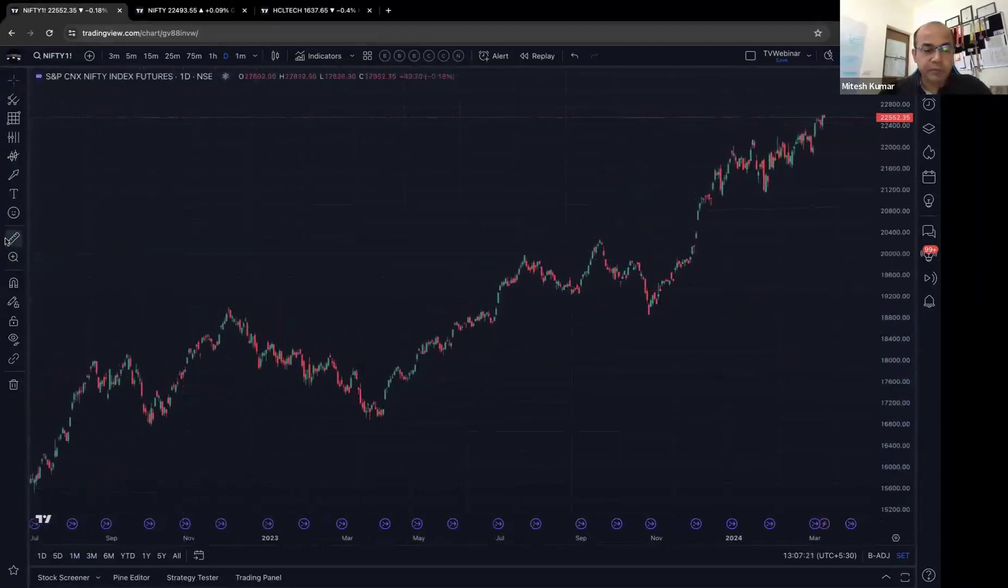
pyautogui.click(375, 418)
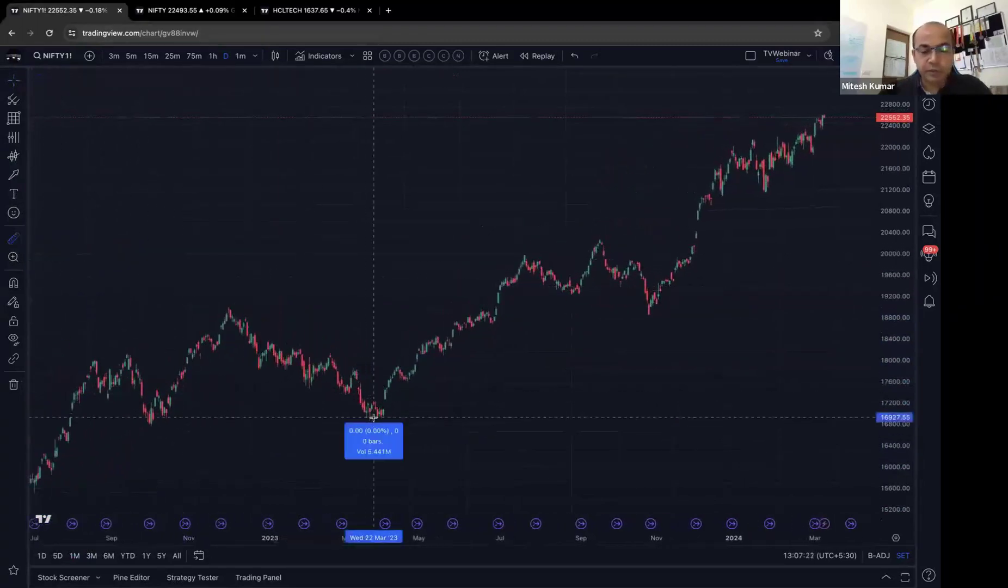
pyautogui.click(532, 255)
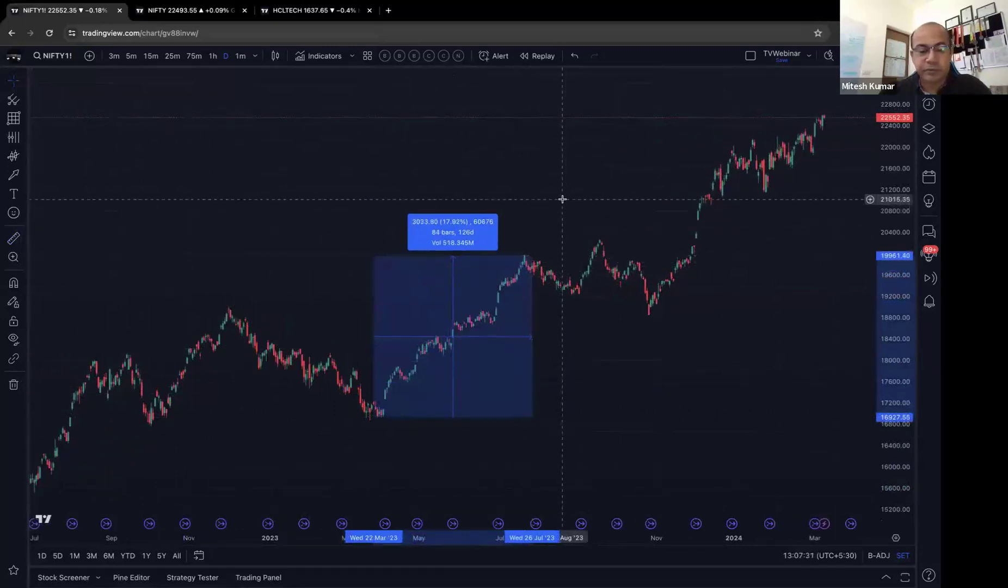
pyautogui.click(562, 199)
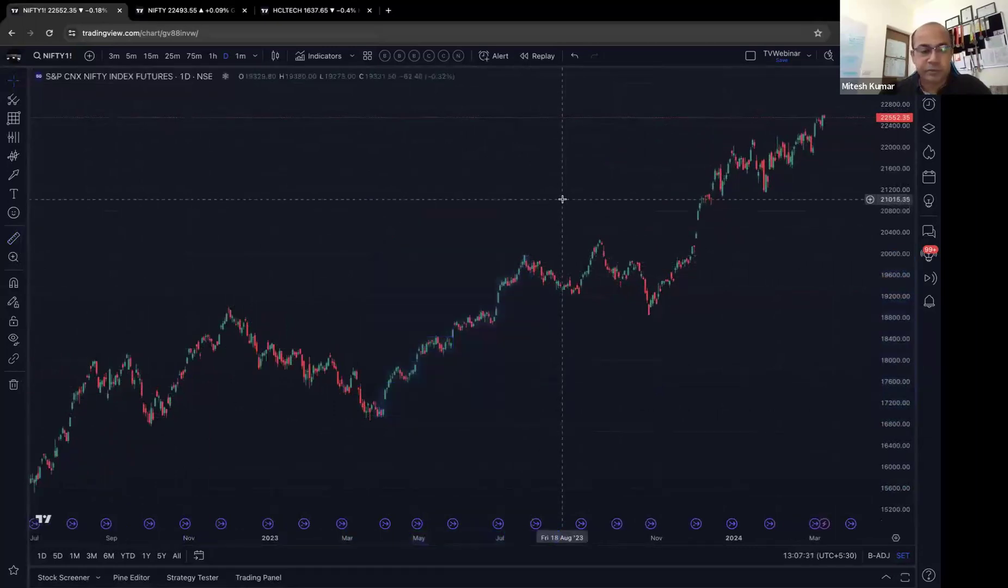
# - Measure the decline from the 15 September 2023 peak at about 20276.60 to about 19380.25 on 9 October 2023, and clear it
pyautogui.click(18, 238)
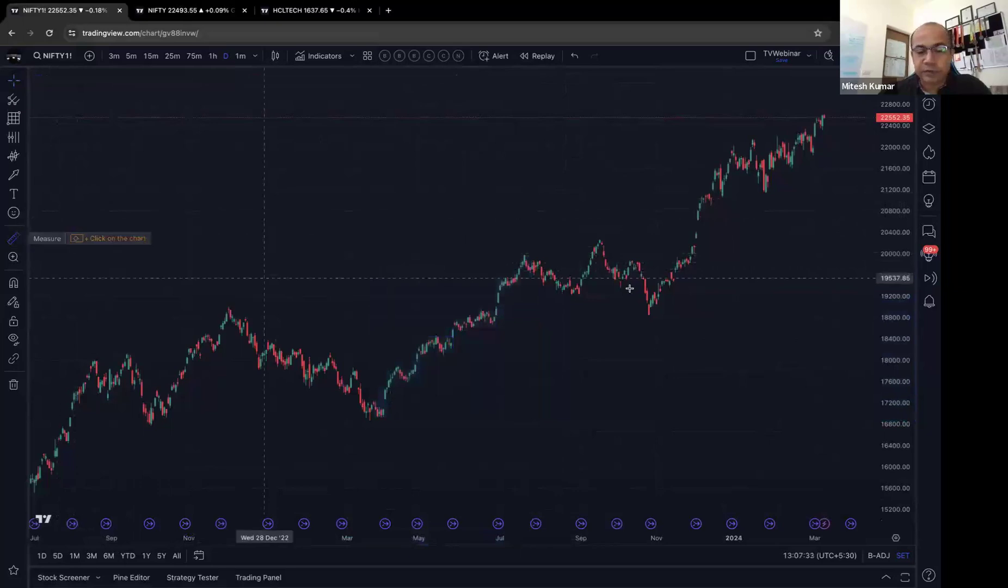
pyautogui.click(600, 239)
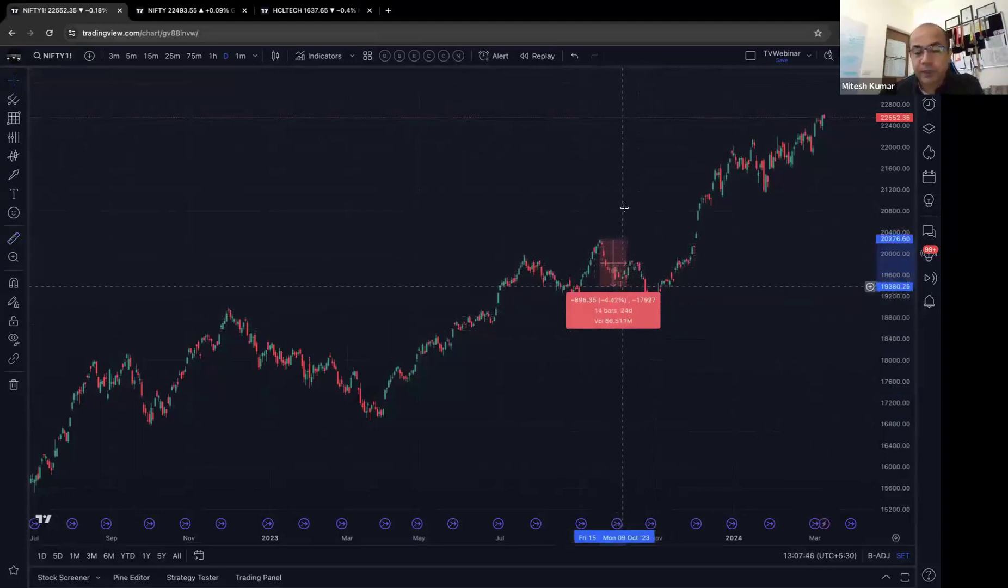
pyautogui.click(561, 234)
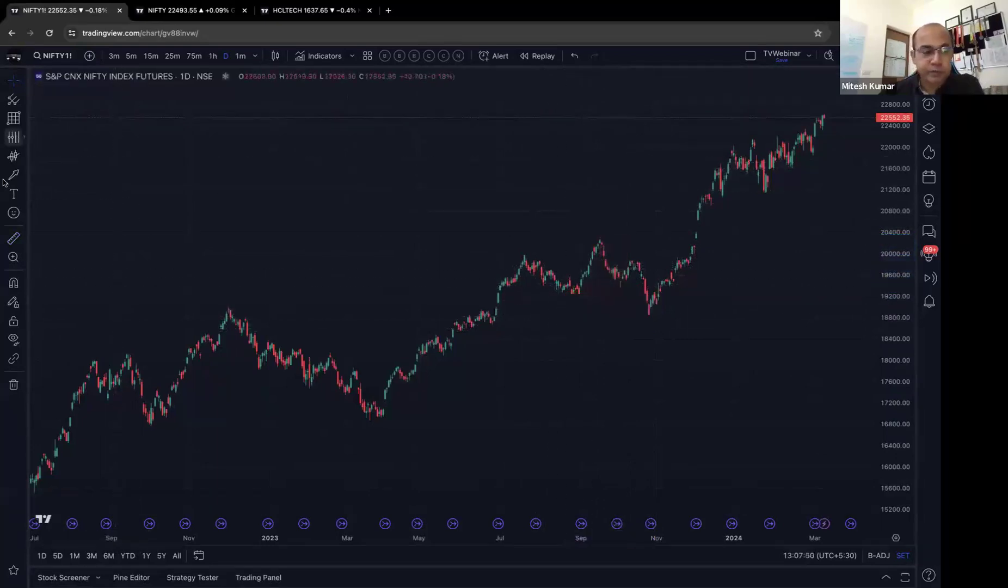
# - Measure the rally starting from the 21 March 2023 low, and clear the measurement
pyautogui.click(13, 238)
pyautogui.click(371, 418)
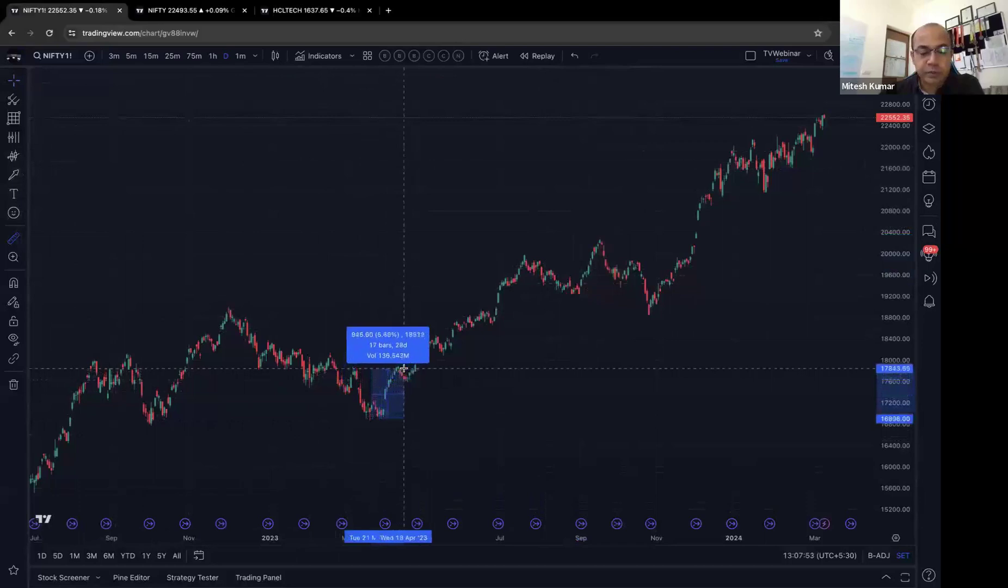
pyautogui.click(424, 276)
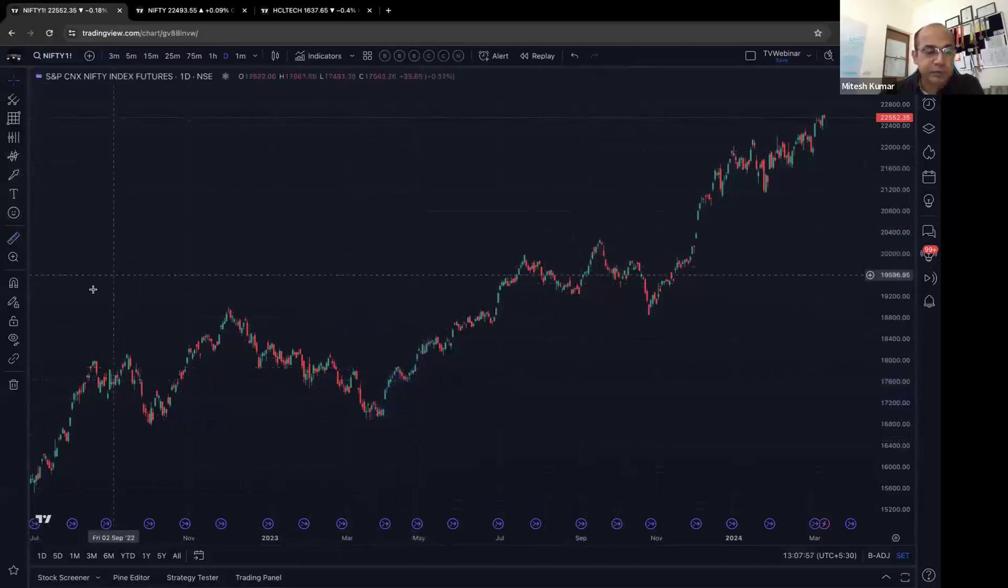
# - Zoom in on the price area from about December 2022 to early May 2023, and zoom back out
pyautogui.click(13, 257)
pyautogui.moveTo(225, 308); pyautogui.dragTo(425, 426)
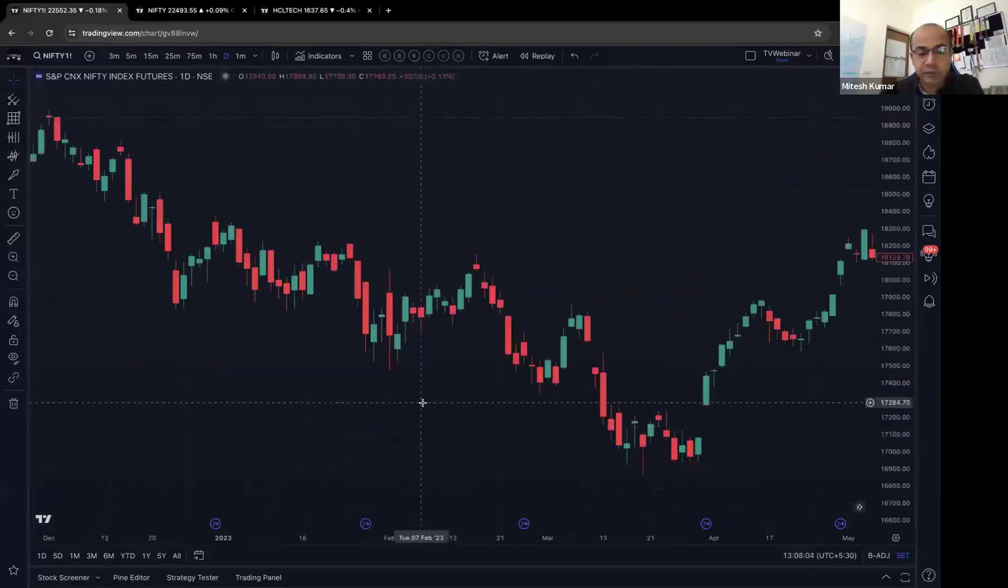
pyautogui.click(12, 276)
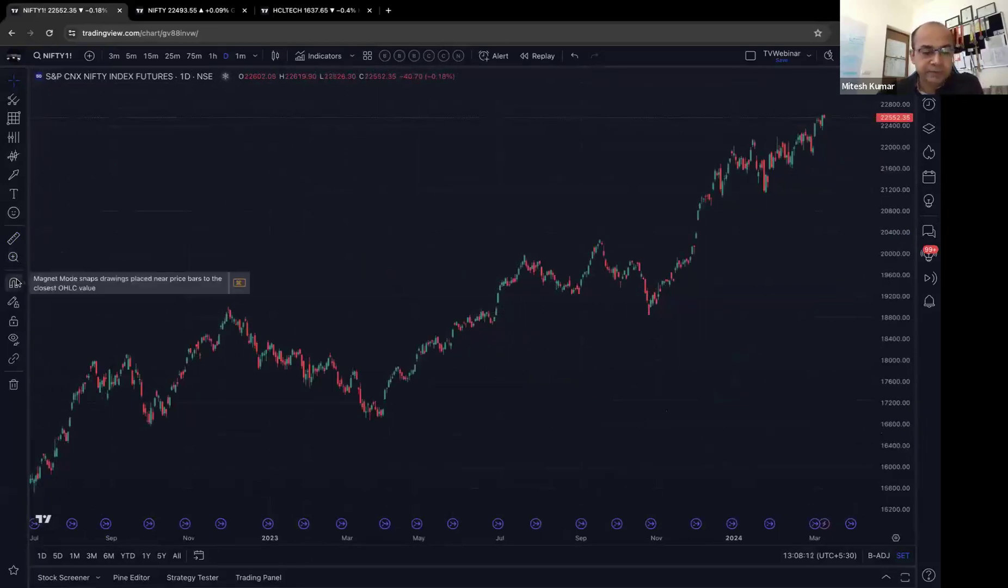
# - Turn on Magnet Mode and switch the Nifty futures chart to the 1 week interval
pyautogui.click(14, 282)
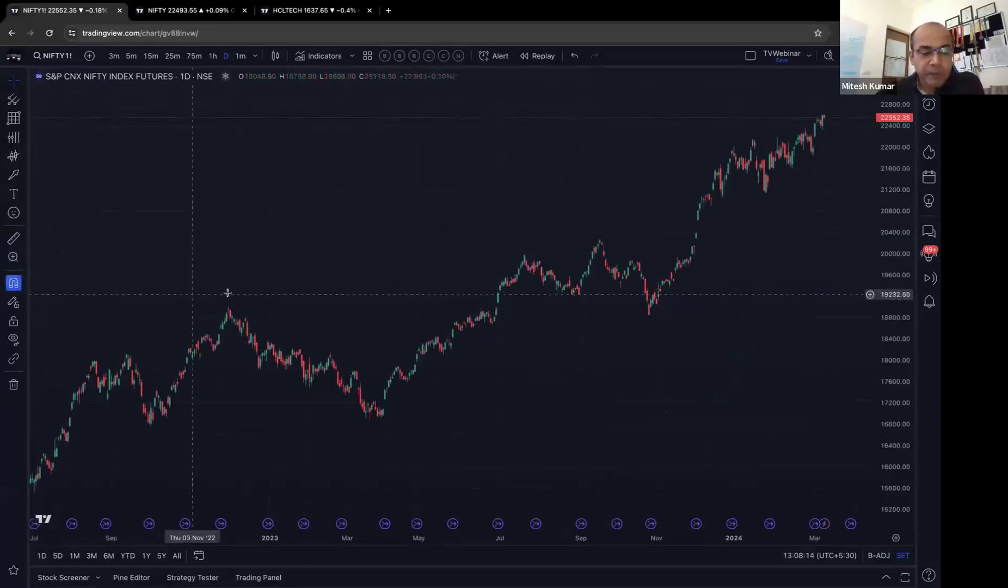
pyautogui.scroll(5, 365, 253)
pyautogui.scroll(5, 366, 254)
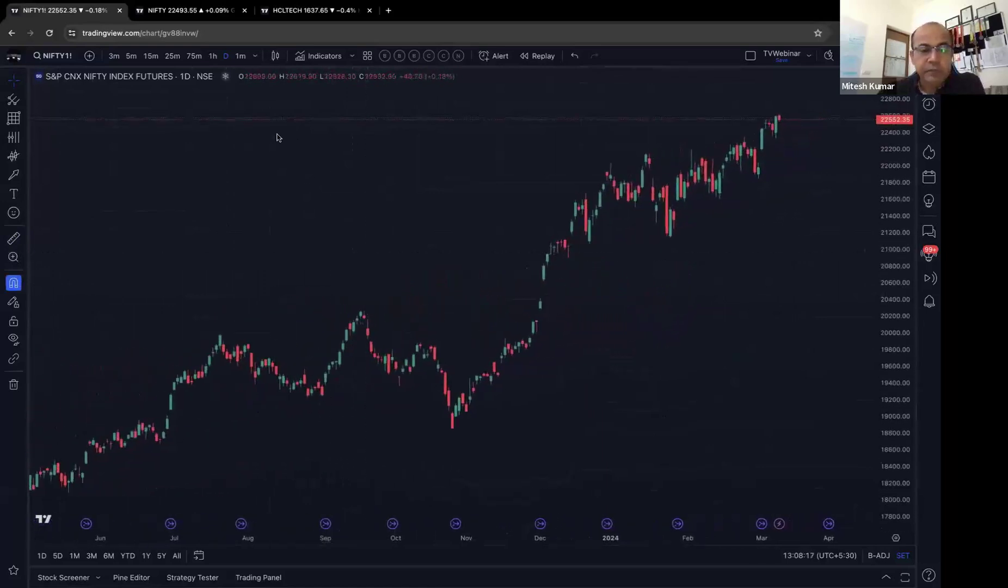
pyautogui.click(258, 56)
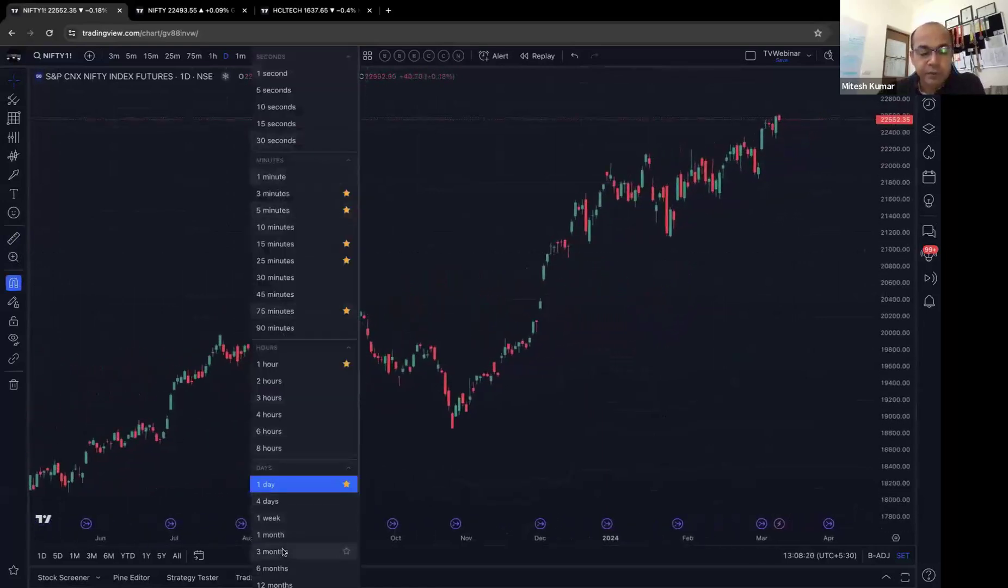
pyautogui.click(279, 521)
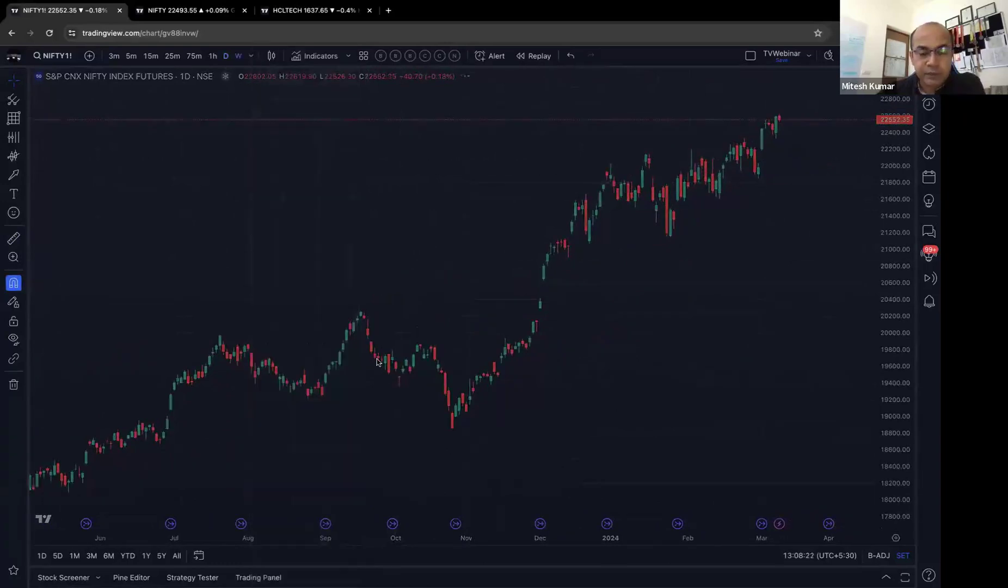
pyautogui.scroll(3, 378, 359)
pyautogui.scroll(-2, 378, 360)
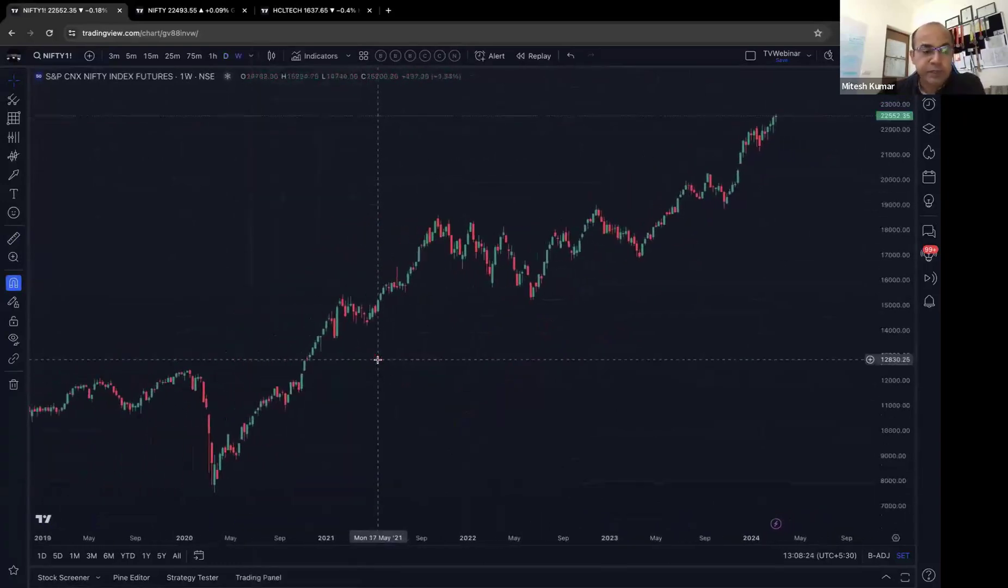
# - Draw a Horizontal Ray from the 18 October 2021 high at 18594.00
pyautogui.click(23, 100)
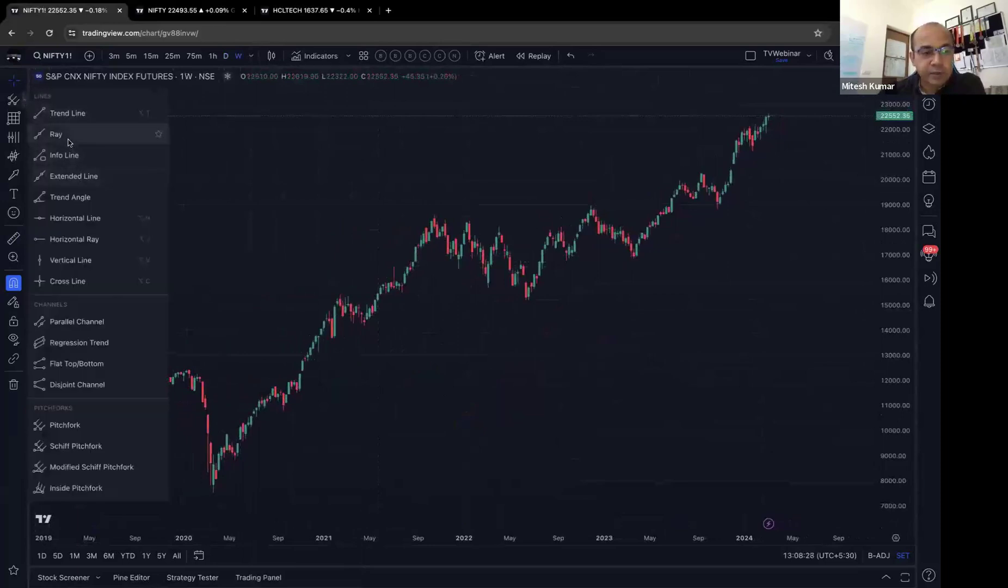
pyautogui.click(79, 239)
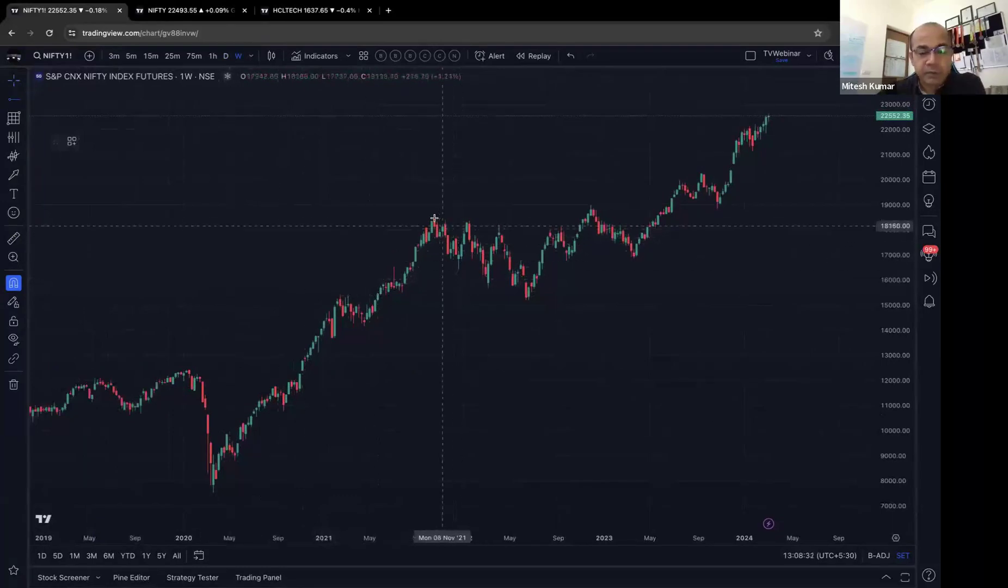
pyautogui.hscroll(3, 238, 303)
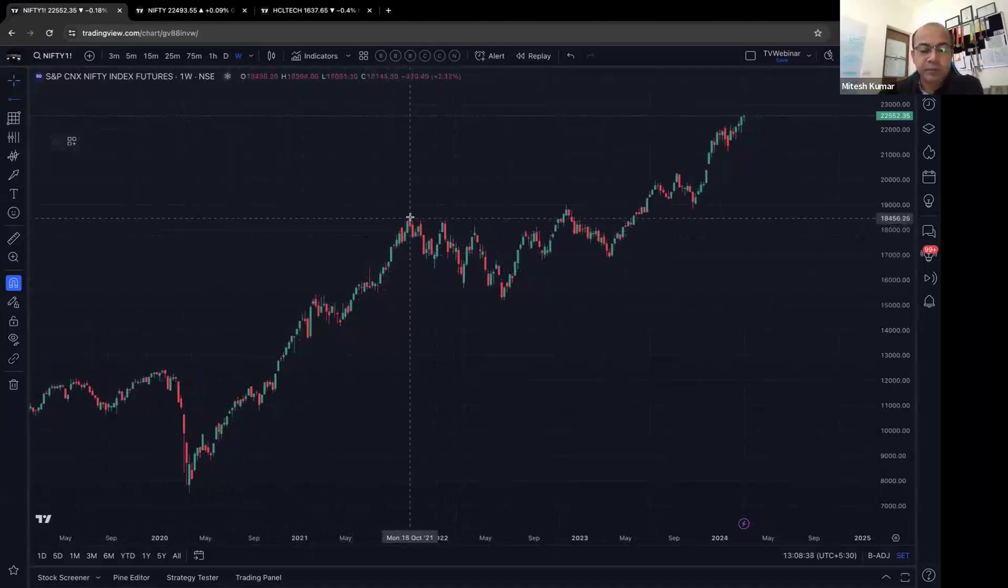
pyautogui.click(410, 217)
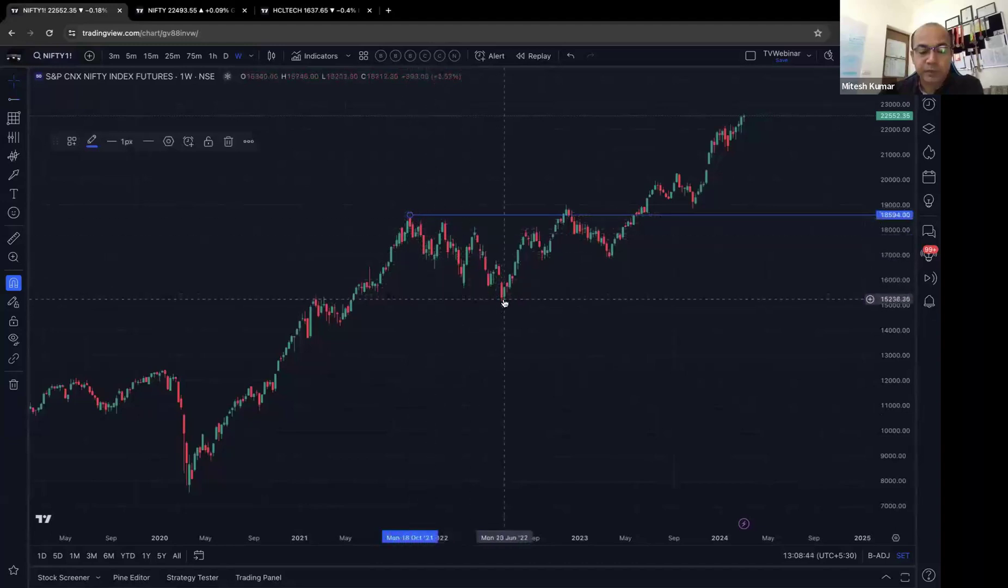
# - Delete the misplaced lower ray and draw Horizontal Rays from the June 2022 low at 15202.30 and the late 2022 high at 18998.85
pyautogui.click(530, 308)
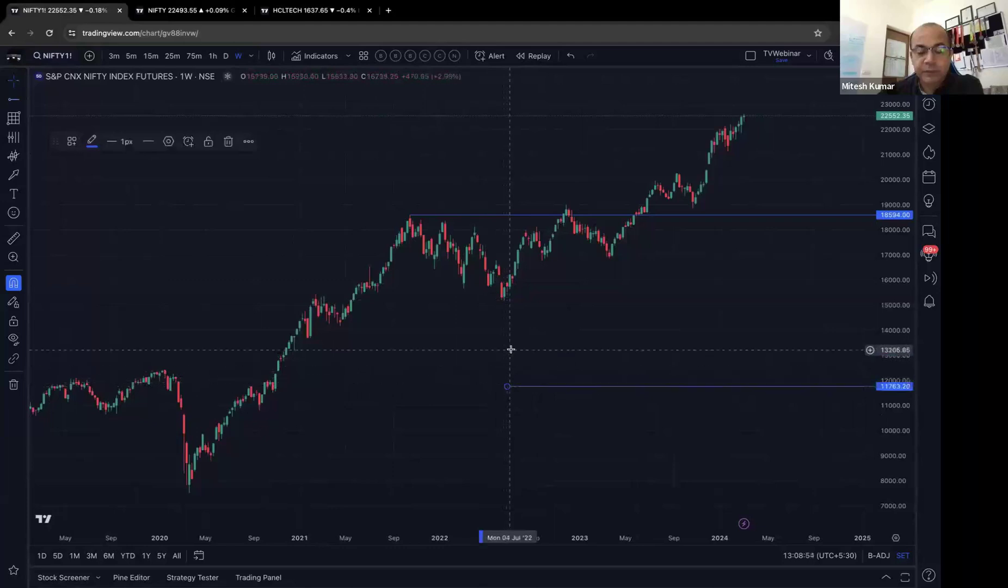
pyautogui.press('Delete')
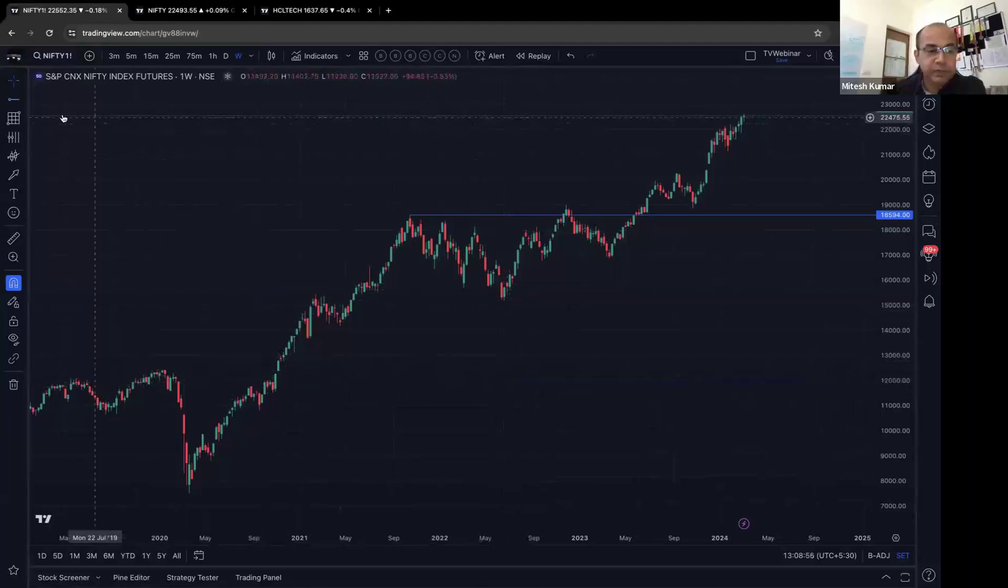
pyautogui.click(504, 299)
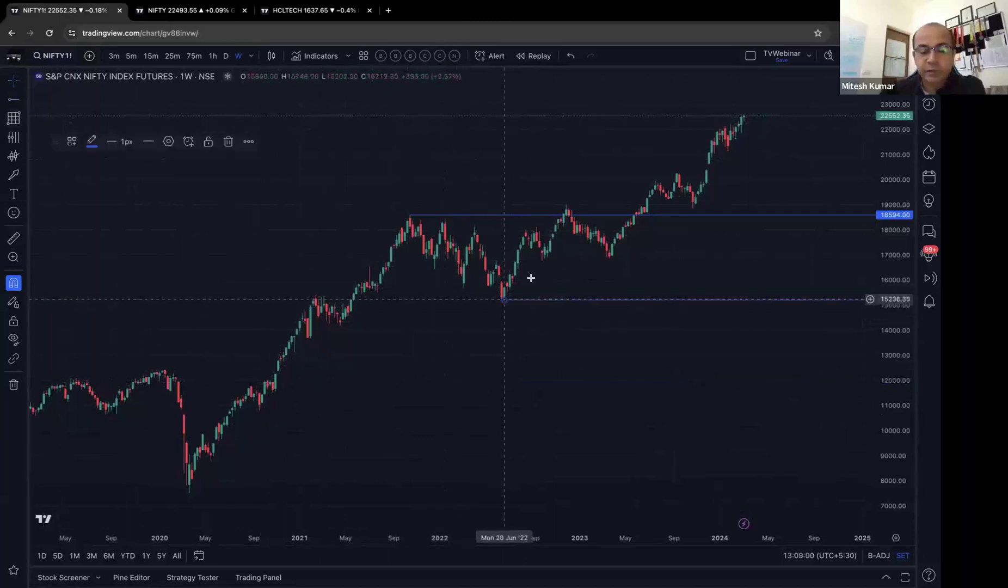
pyautogui.click(16, 99)
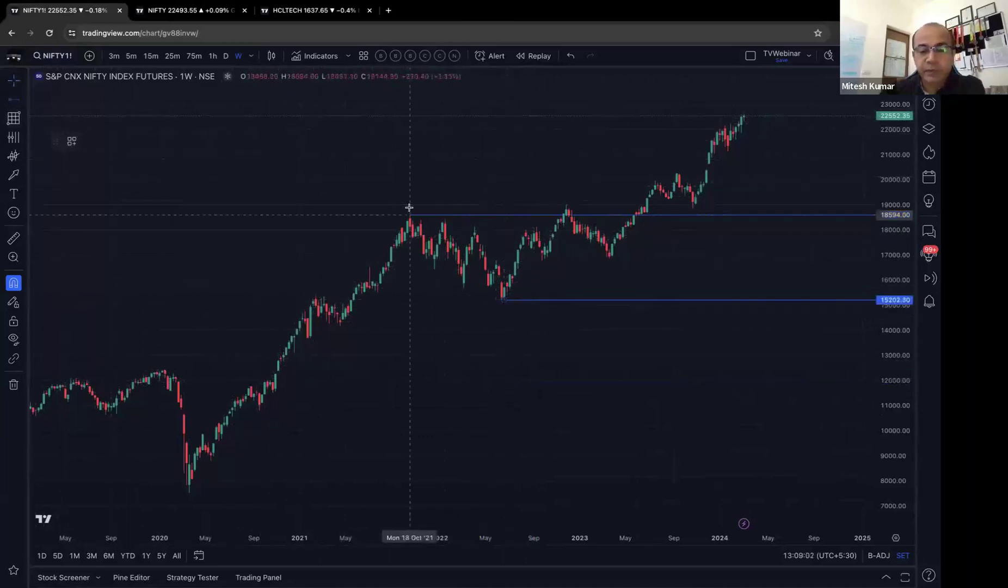
pyautogui.click(566, 205)
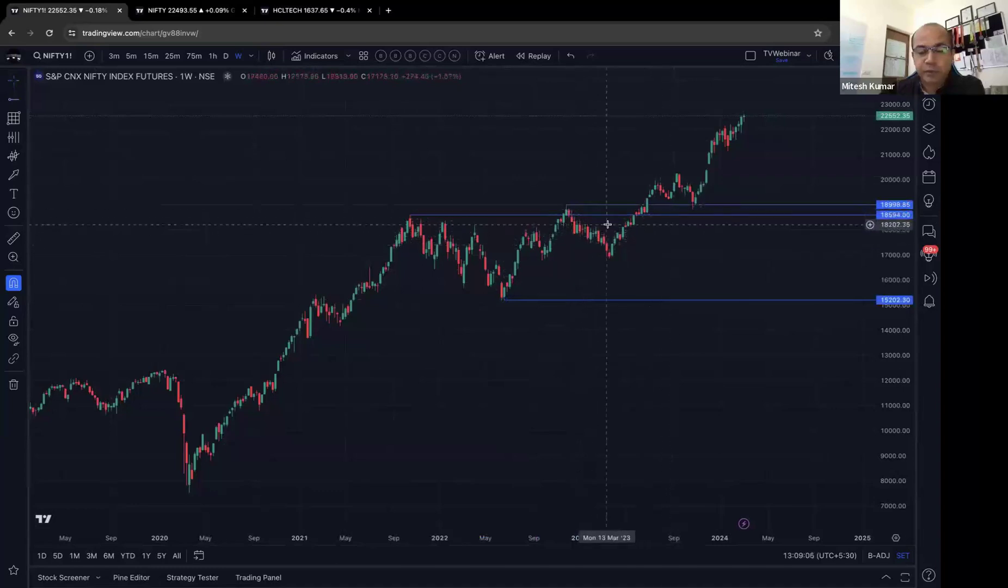
# - Turn on Stay in Drawing Mode and draw Horizontal Rays at 15676.35 and 18173.80 from early 2022, and 19981.55 and 20249.60 from mid-2023
pyautogui.scroll(5, 584, 212)
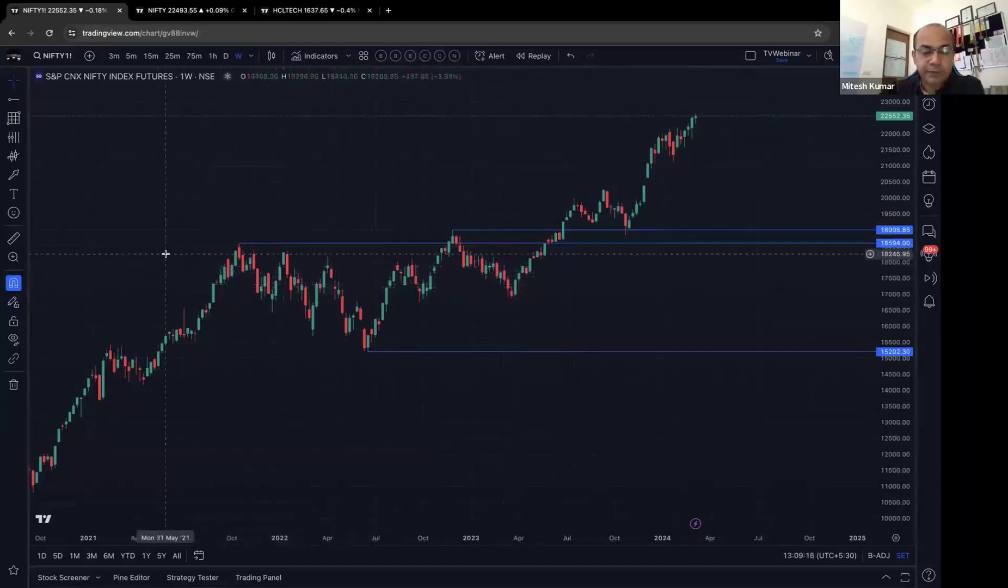
pyautogui.click(13, 303)
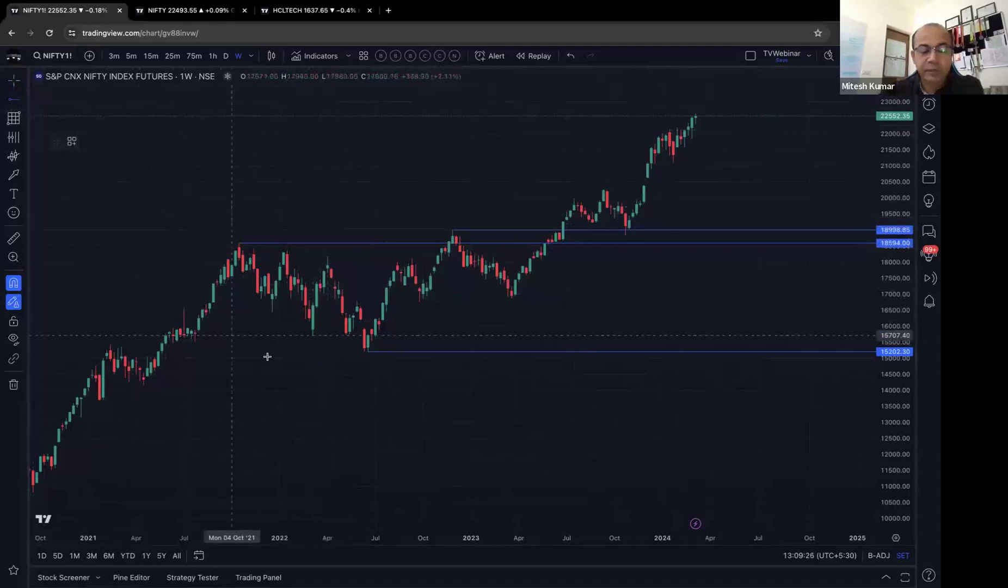
pyautogui.click(314, 337)
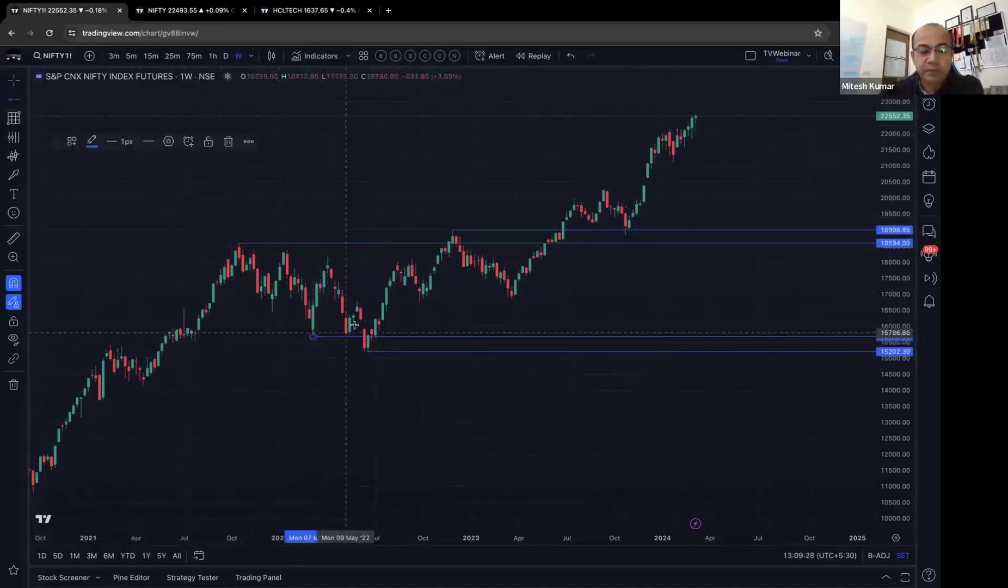
pyautogui.click(329, 258)
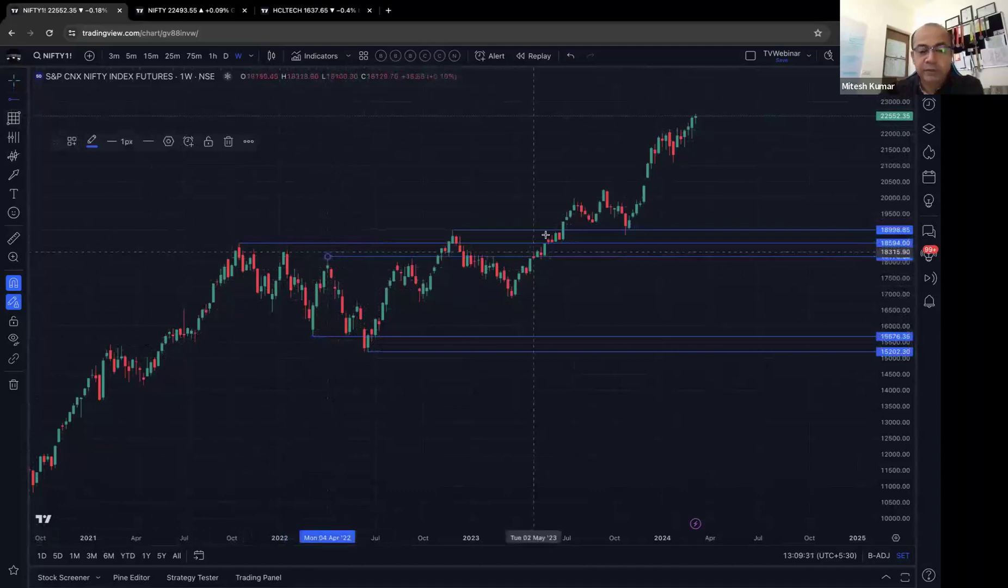
pyautogui.click(575, 200)
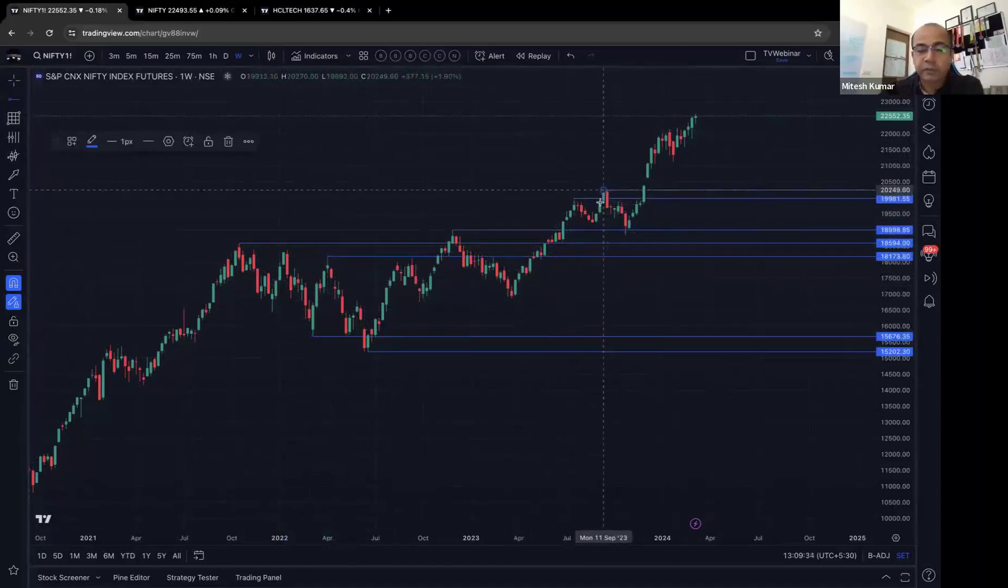
pyautogui.click(604, 193)
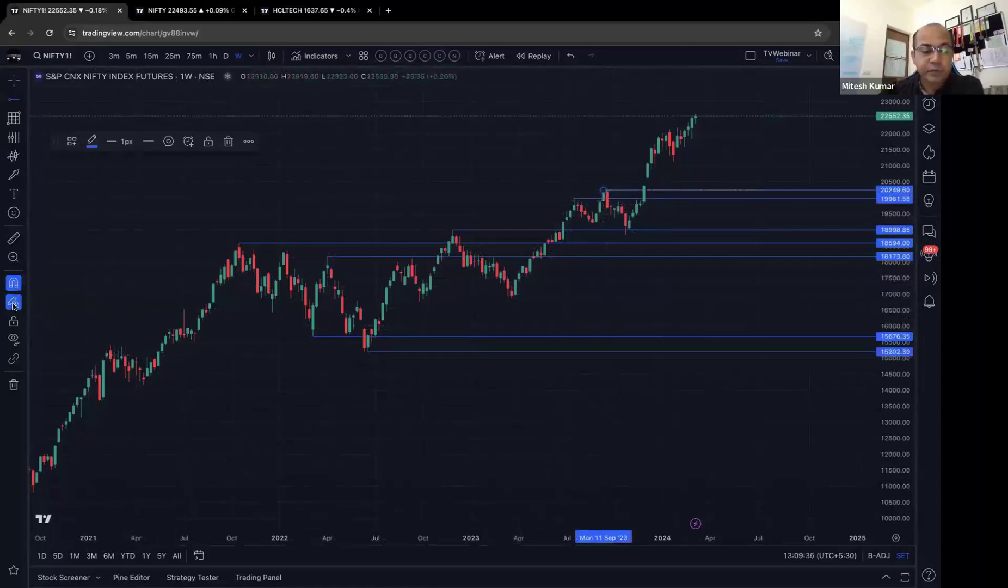
# - Draw Horizontal Rays from February 2021 at about 13696.50 and 15180.90, and turn off Stay in Drawing Mode
pyautogui.click(103, 400)
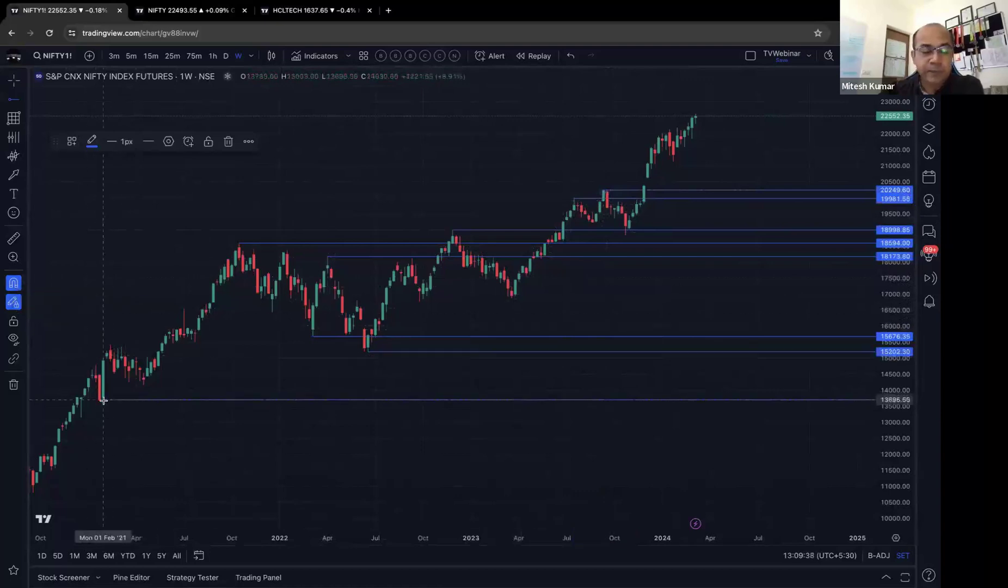
pyautogui.click(113, 352)
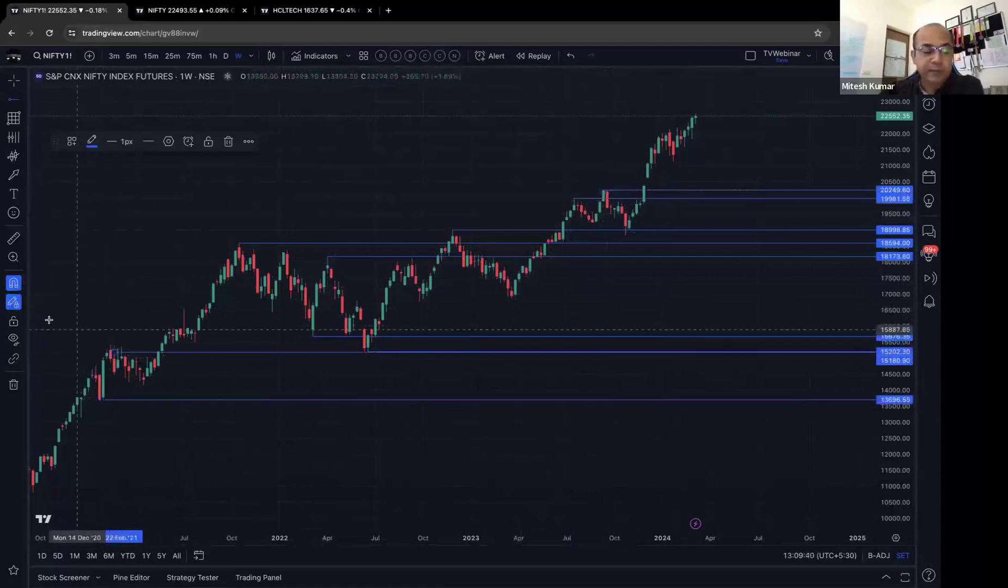
pyautogui.click(14, 305)
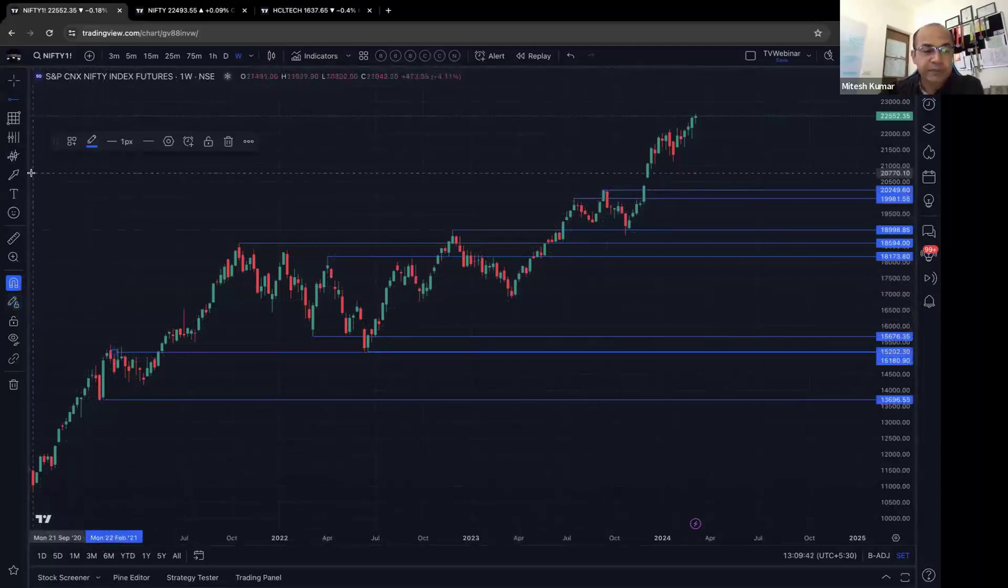
# - Draw two more Horizontal Rays in continuous drawing mode, at 17449.95 from about September 2021 and 16756.00 from 20 June 2022, and turn that mode off
pyautogui.click(15, 101)
pyautogui.click(65, 236)
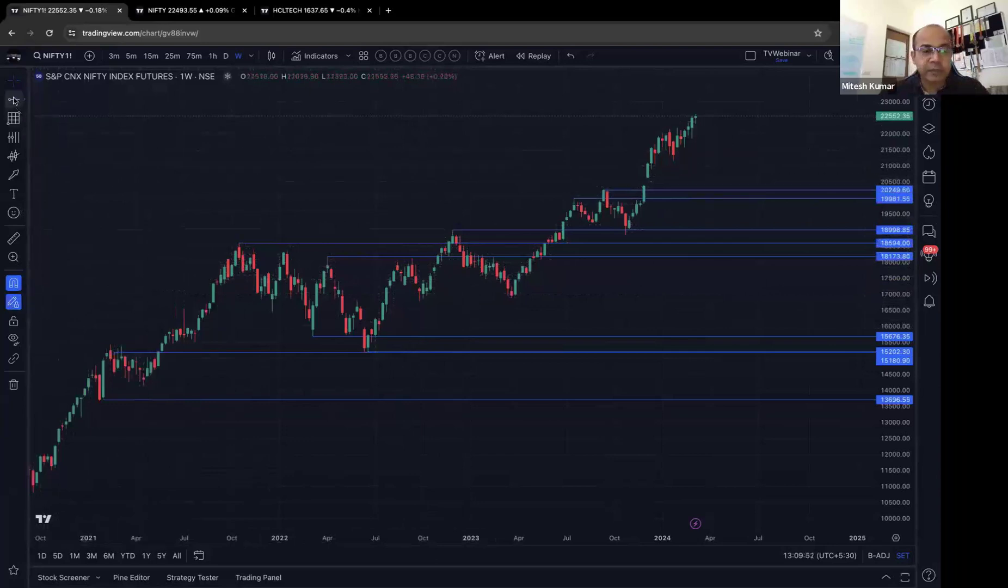
pyautogui.click(216, 279)
pyautogui.click(368, 301)
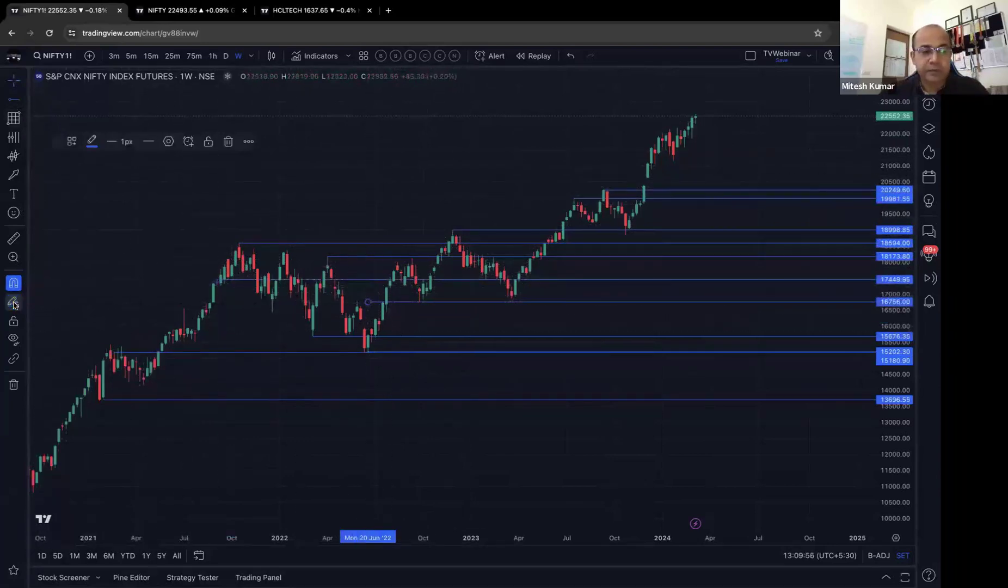
pyautogui.click(14, 100)
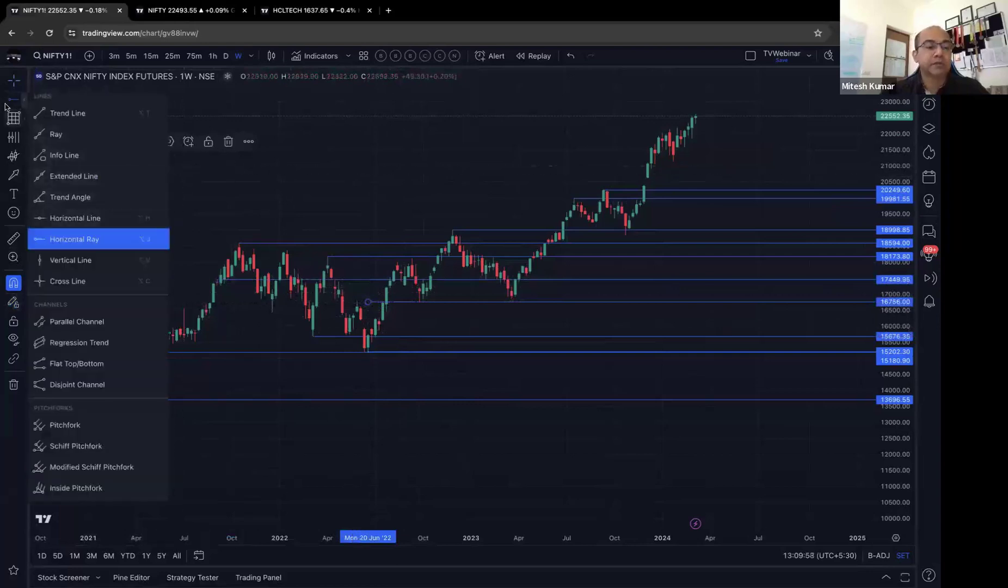
# - Lock all drawings, try to move the horizontal ray starting in February 2021, and unlock the drawings again
pyautogui.click(109, 218)
pyautogui.press('Escape')
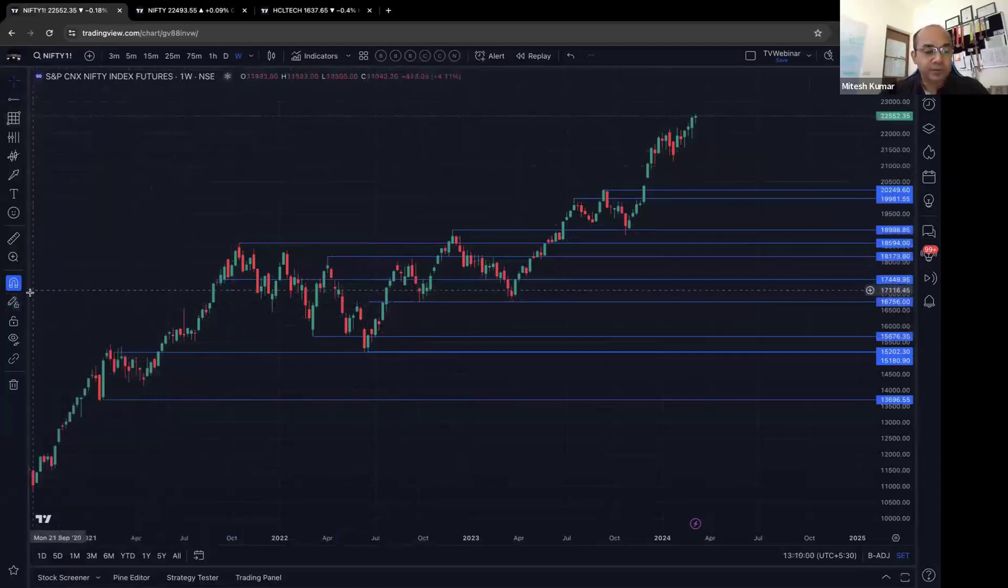
pyautogui.click(14, 322)
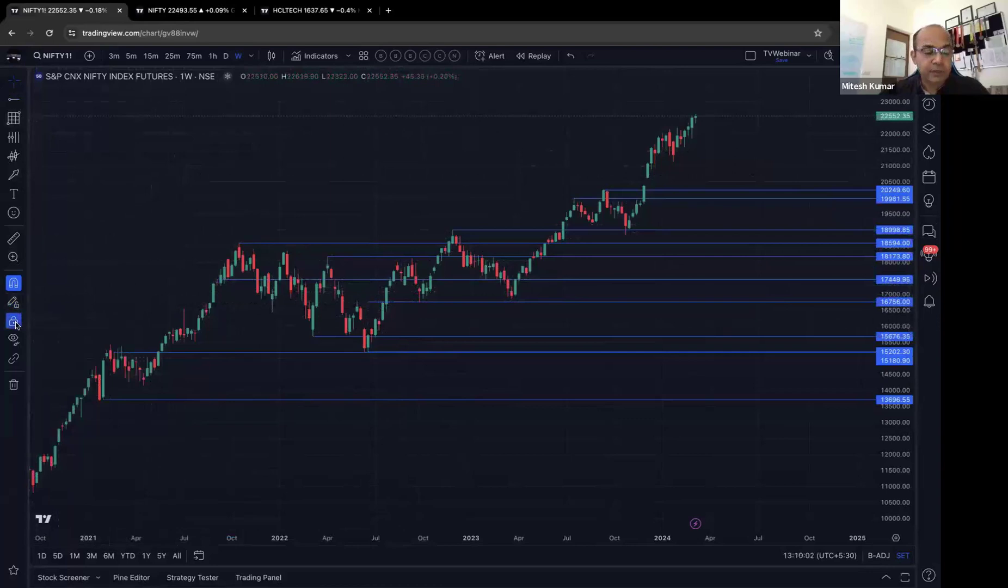
pyautogui.click(129, 352)
pyautogui.moveTo(129, 353)
pyautogui.mouseDown()
pyautogui.moveTo(139, 331)
pyautogui.moveTo(123, 286)
pyautogui.mouseUp()
pyautogui.click(14, 321)
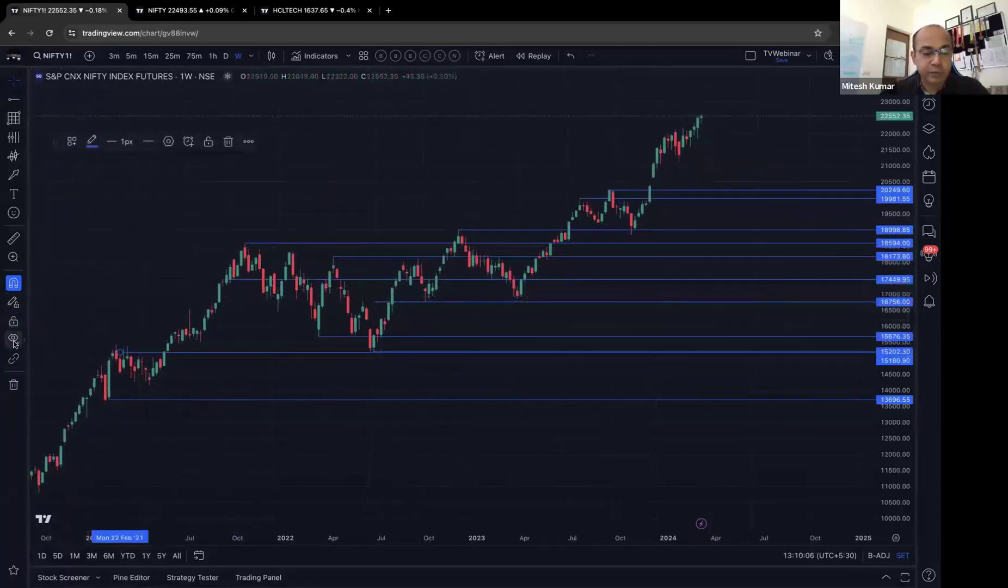
# - Hide all drawings on the weekly NIFTY1! chart
pyautogui.click(23, 343)
pyautogui.click(56, 340)
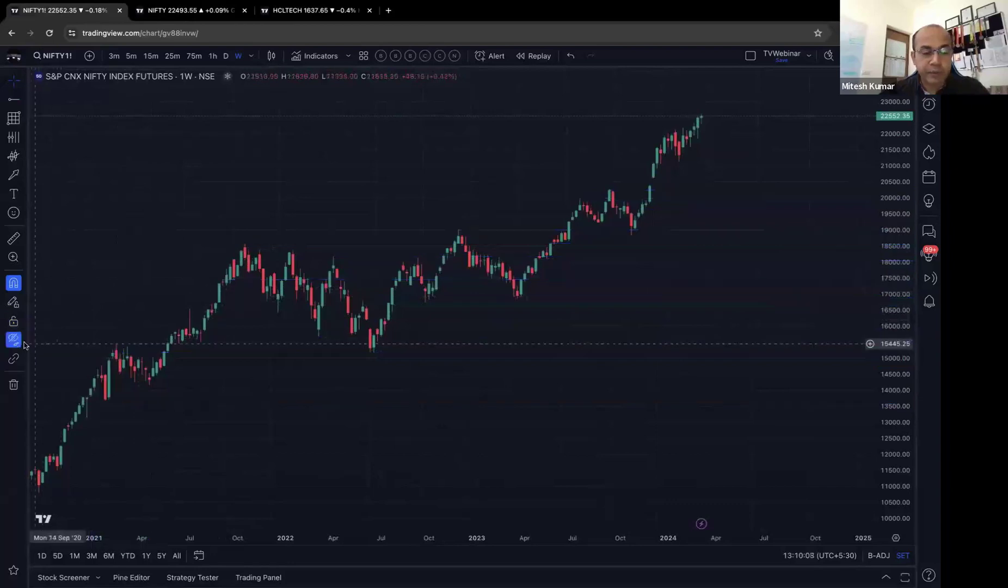
pyautogui.click(24, 343)
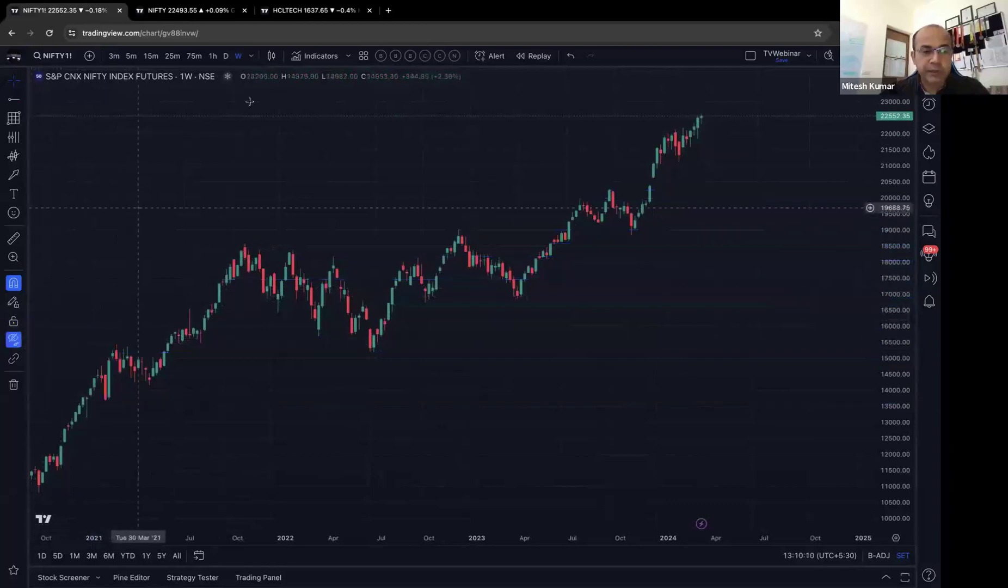
# - Find the Volume indicator by searching for "volume" and add it to the chart
pyautogui.click(300, 60)
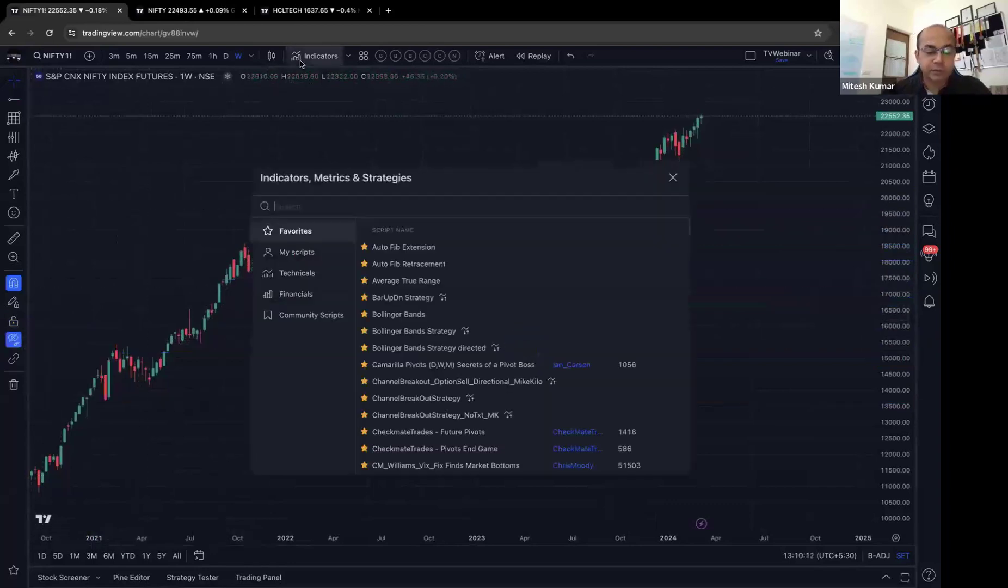
pyautogui.write('volume')
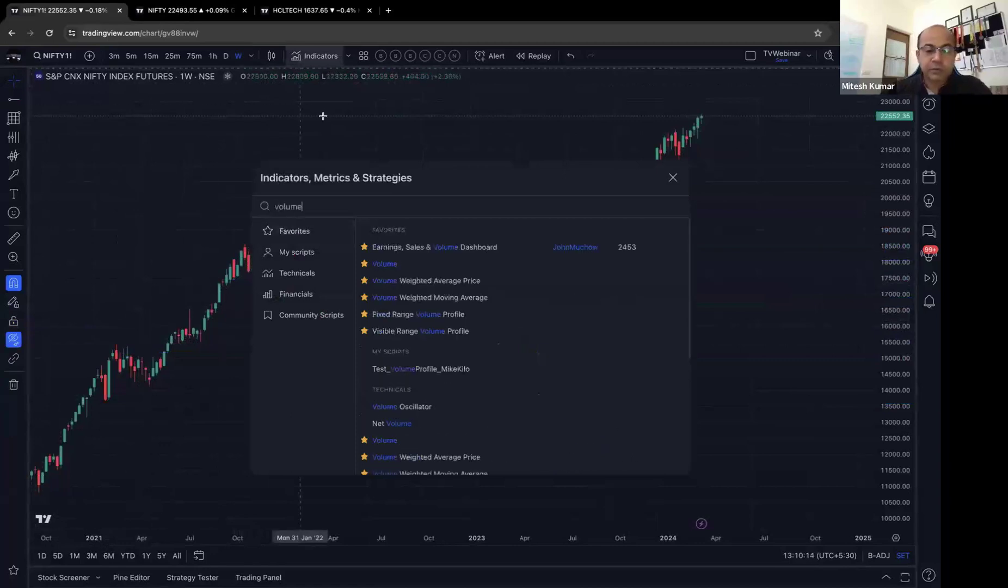
pyautogui.click(405, 263)
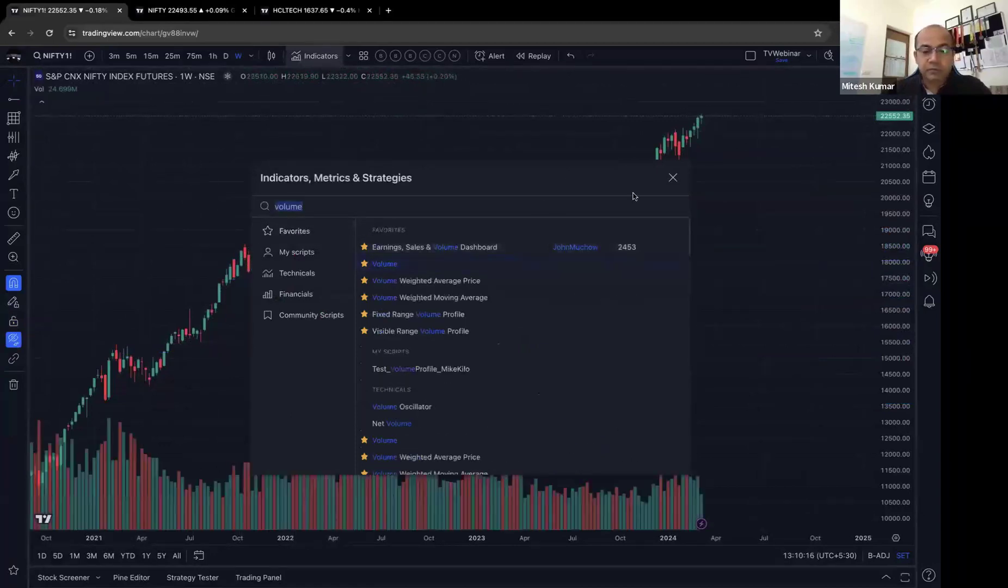
pyautogui.click(672, 178)
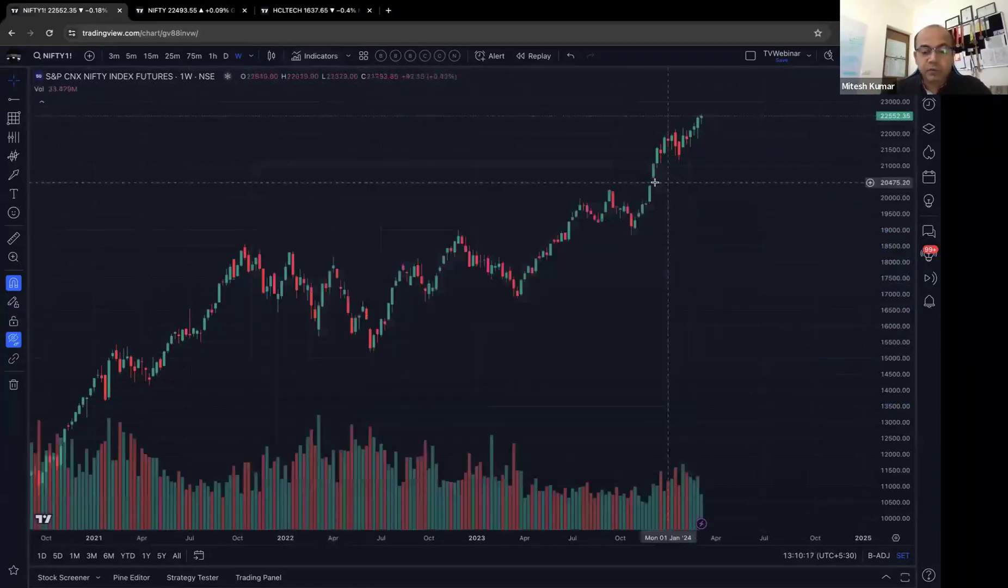
# - Hide only the indicators on the chart, then hide all drawings and indicators together
pyautogui.click(24, 342)
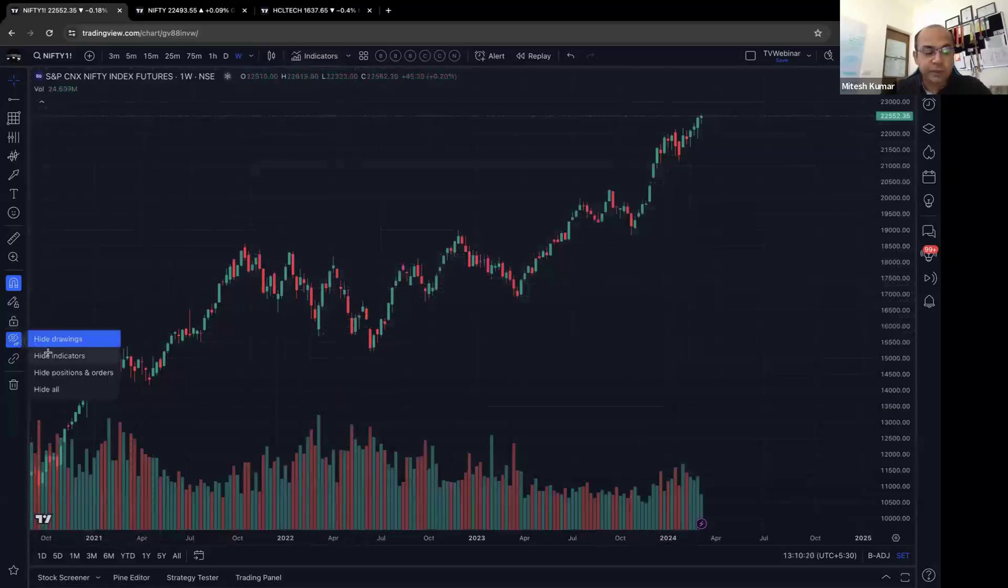
pyautogui.click(46, 354)
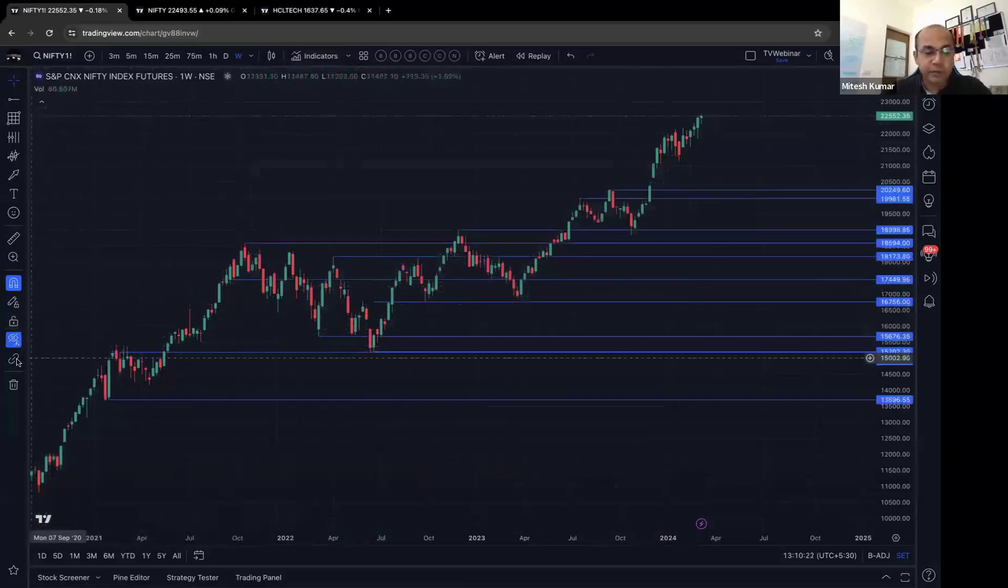
pyautogui.click(23, 341)
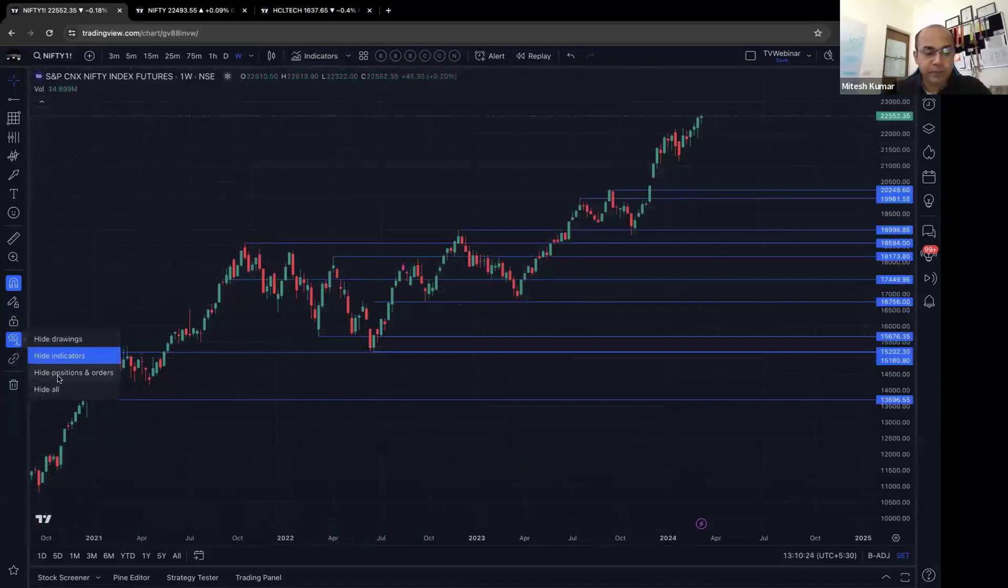
pyautogui.click(49, 389)
pyautogui.click(24, 359)
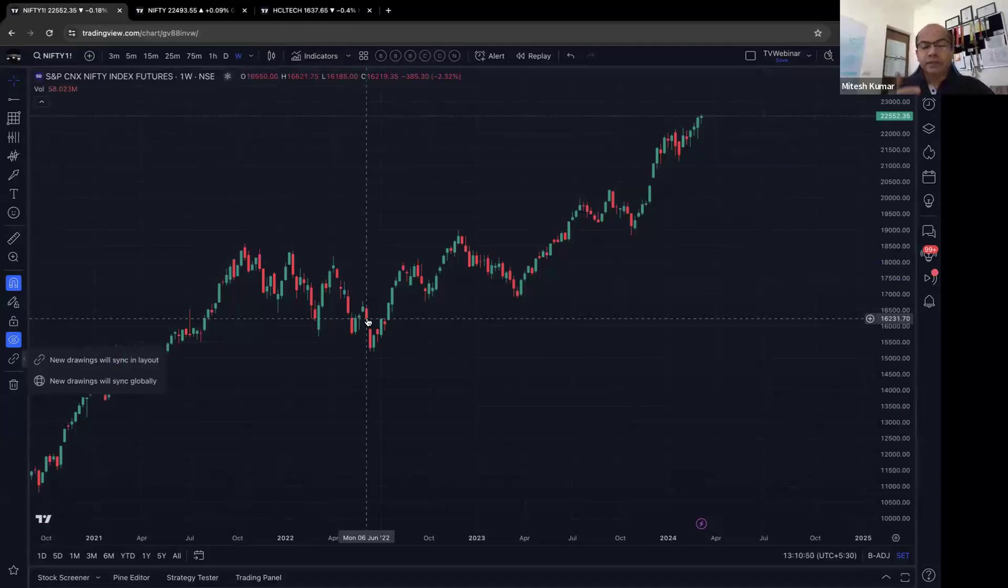
# - Remove all drawings and indicators from the chart, and turn off hiding and magnet mode
pyautogui.click(14, 384)
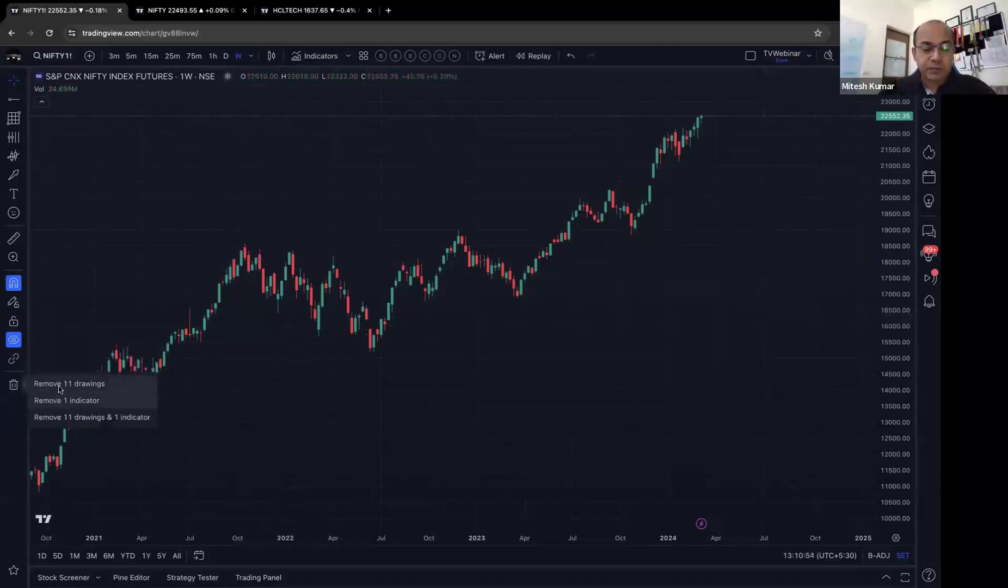
pyautogui.click(61, 418)
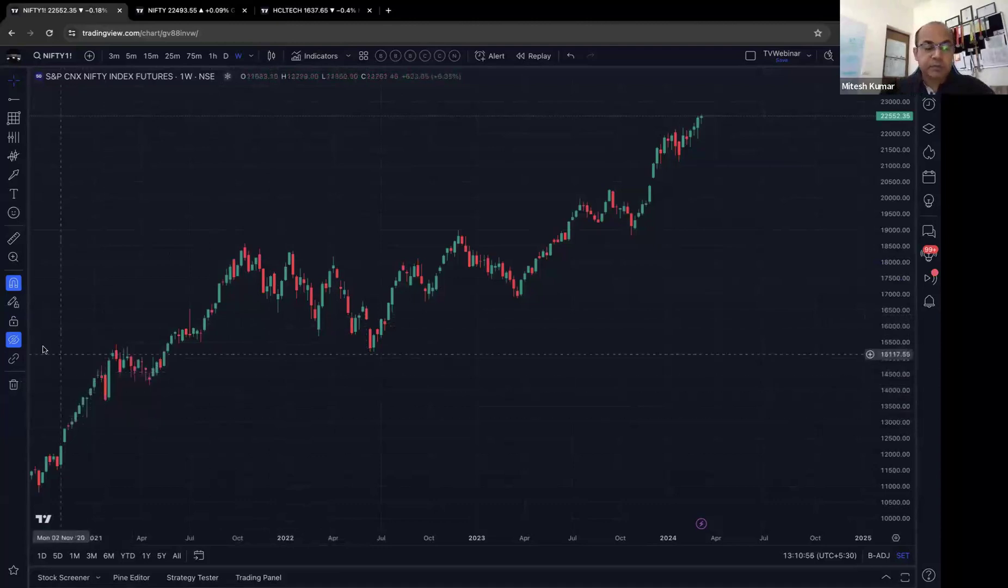
pyautogui.click(14, 339)
pyautogui.click(15, 282)
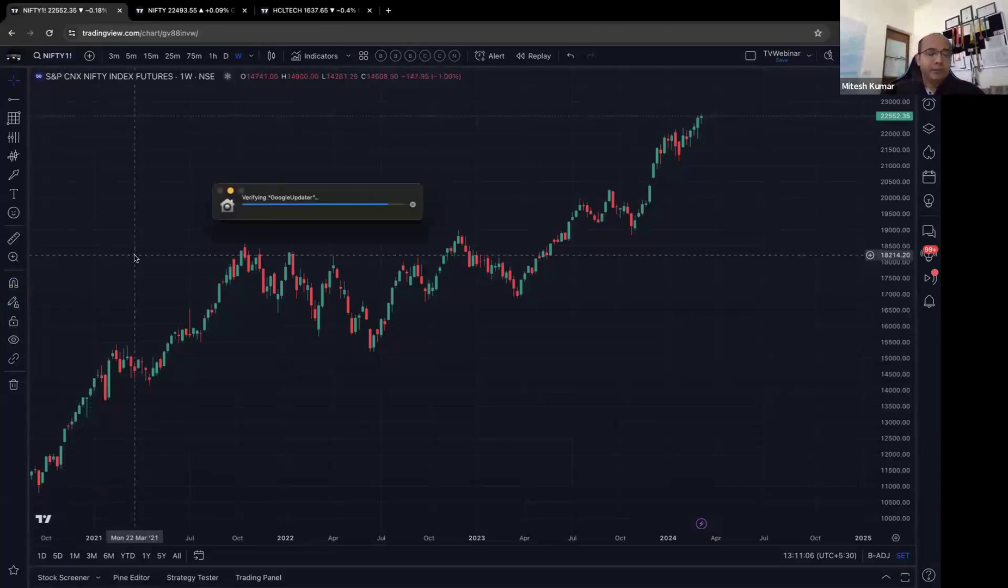
# - Switch the NIFTY1! chart to the daily timeframe and examine the price history back to 2020
pyautogui.scroll(-1, 245, 287)
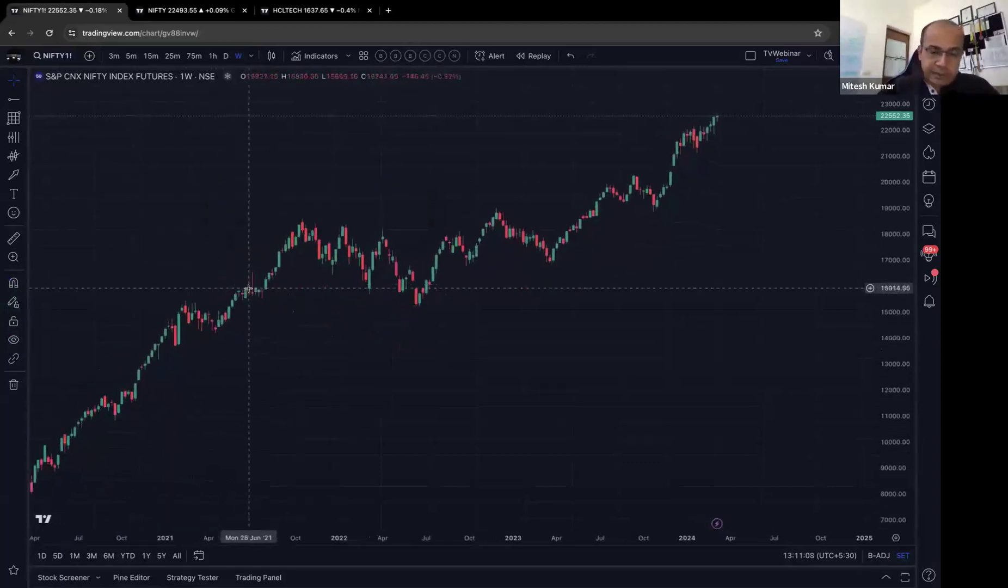
pyautogui.scroll(-4, 248, 289)
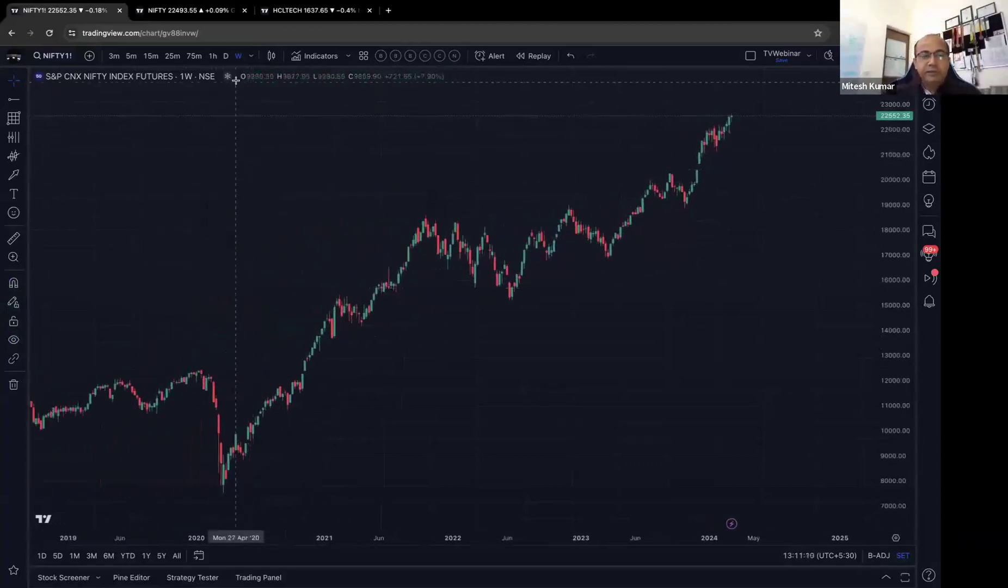
pyautogui.click(226, 56)
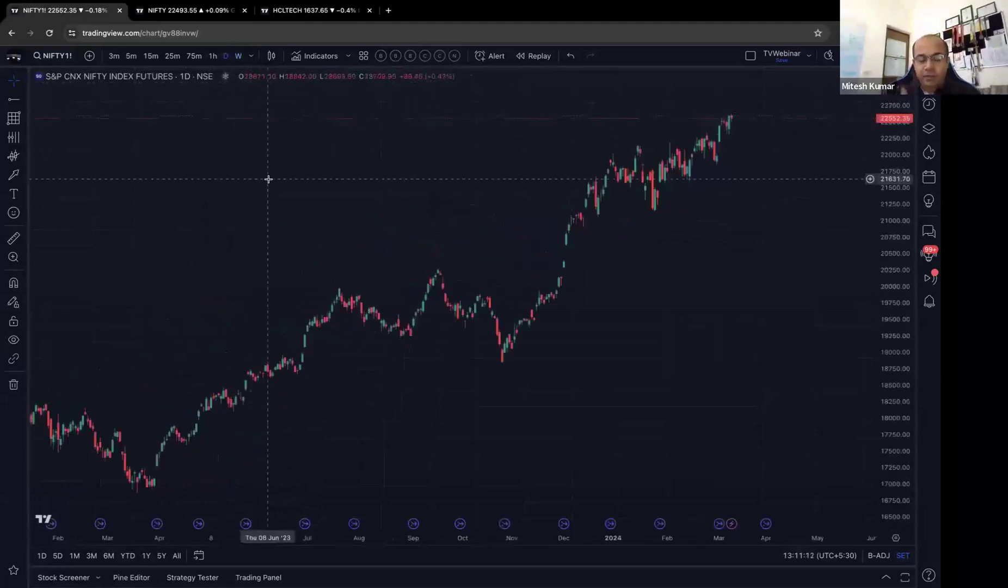
pyautogui.scroll(-1, 268, 179)
pyautogui.scroll(-5, 268, 179)
pyautogui.scroll(-4, 268, 179)
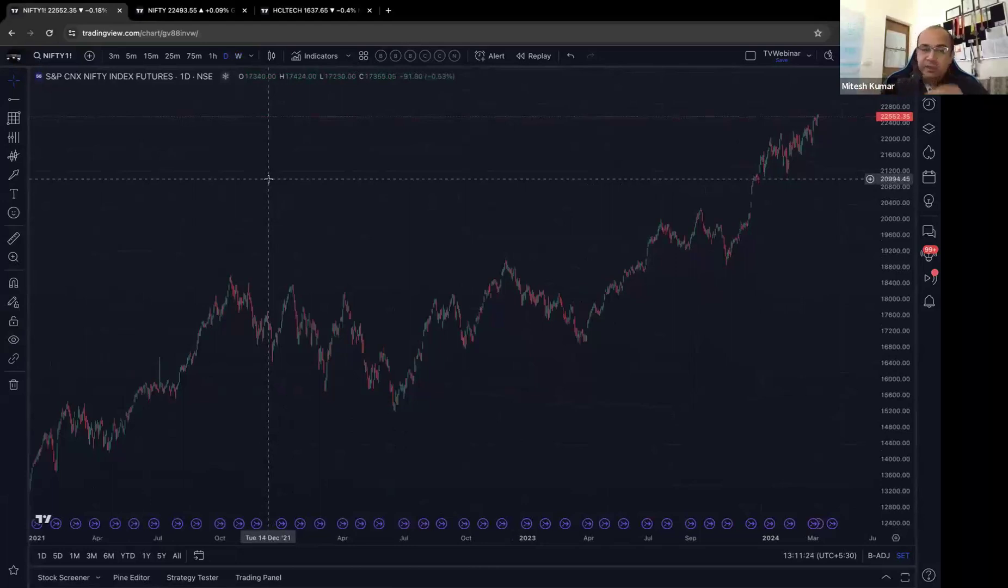
pyautogui.scroll(-5, 268, 179)
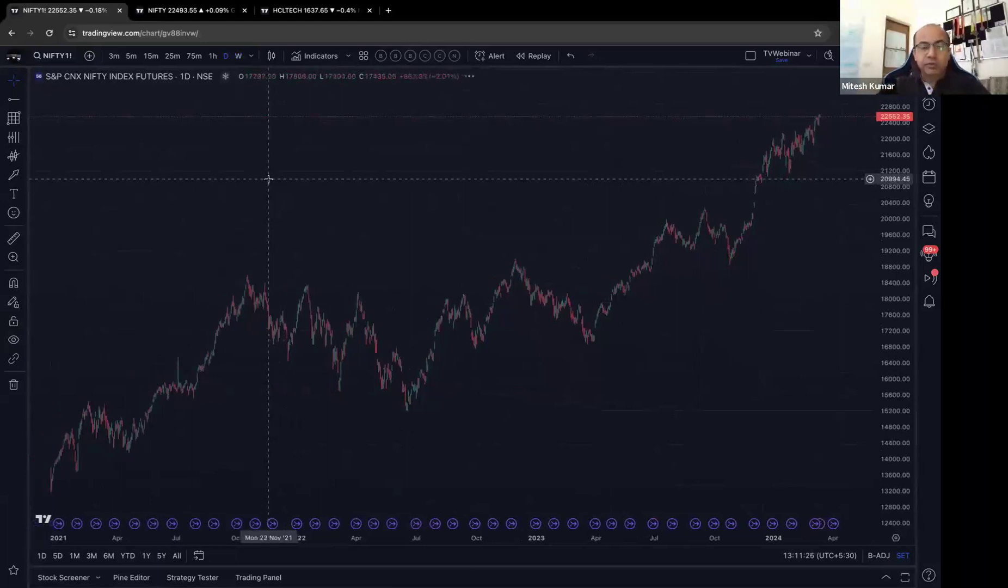
pyautogui.scroll(-5, 268, 179)
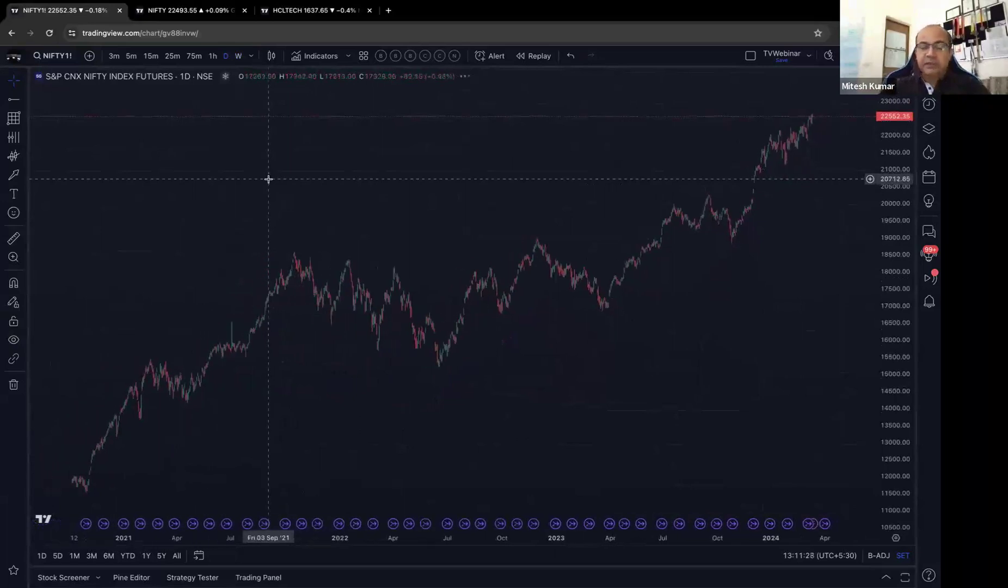
pyautogui.scroll(3, 268, 179)
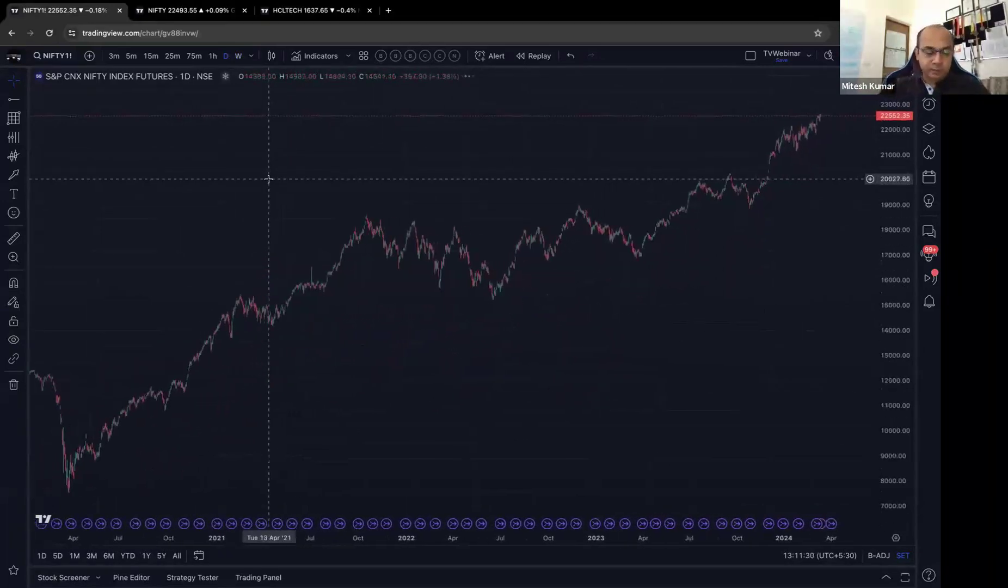
pyautogui.scroll(1, 268, 179)
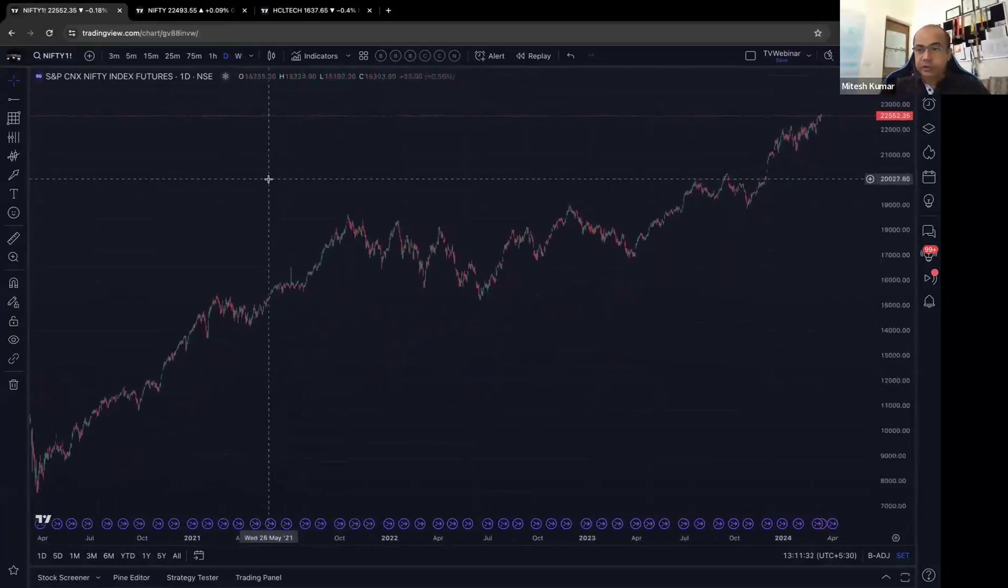
pyautogui.click(16, 385)
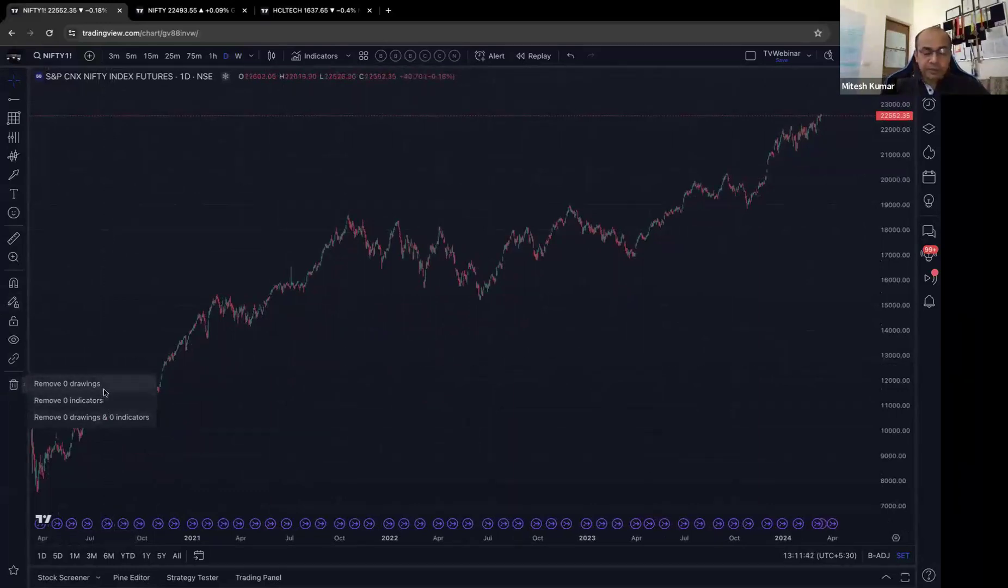
pyautogui.click(224, 401)
# - Expand the Trading Panel beneath the chart to show the broker choices, and collapse it again
pyautogui.moveTo(440, 578); pyautogui.dragTo(405, 364)
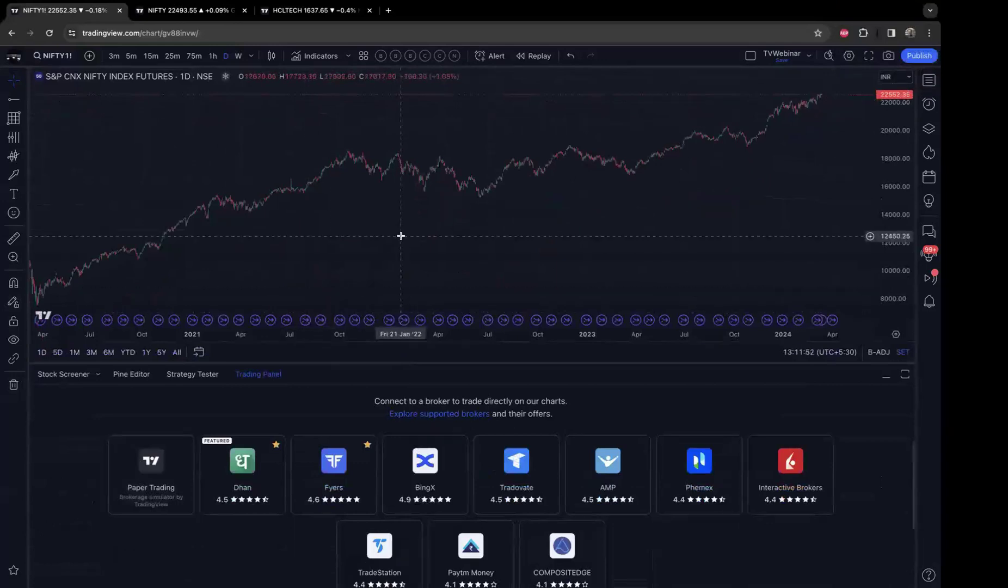
pyautogui.scroll(5, 400, 236)
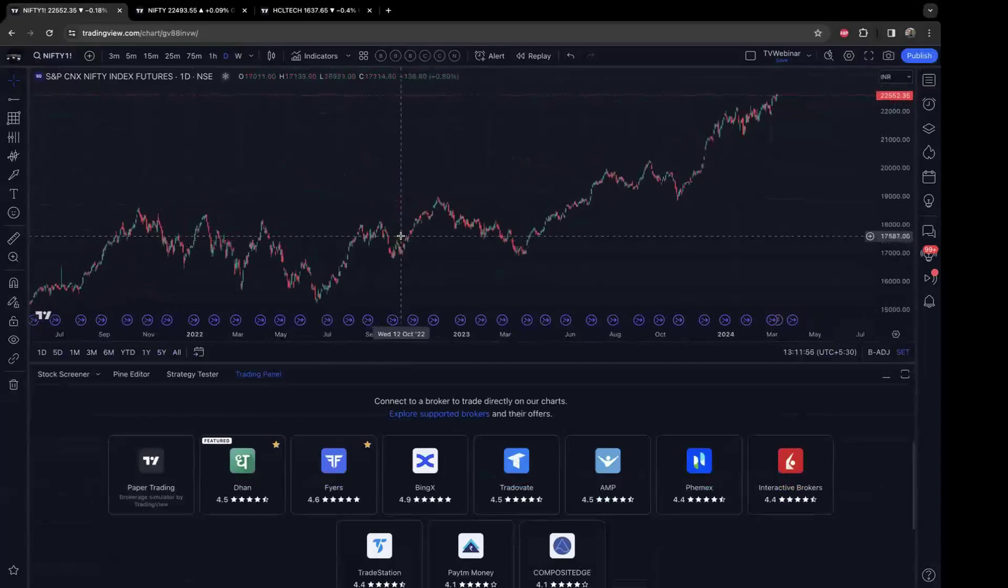
pyautogui.moveTo(404, 364); pyautogui.dragTo(406, 574)
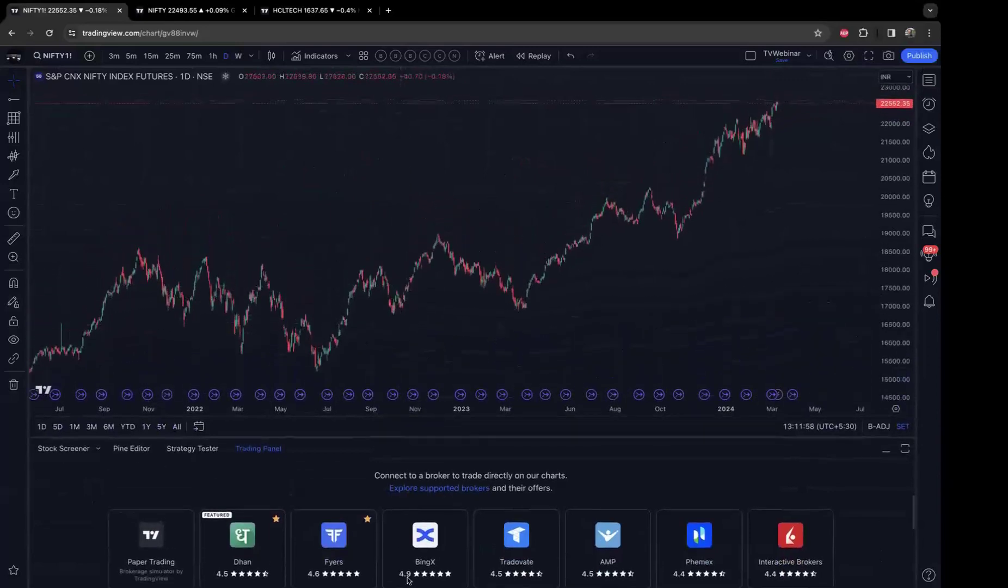
# - Show the watchlist beside the chart and switch it to list @2
pyautogui.click(310, 59)
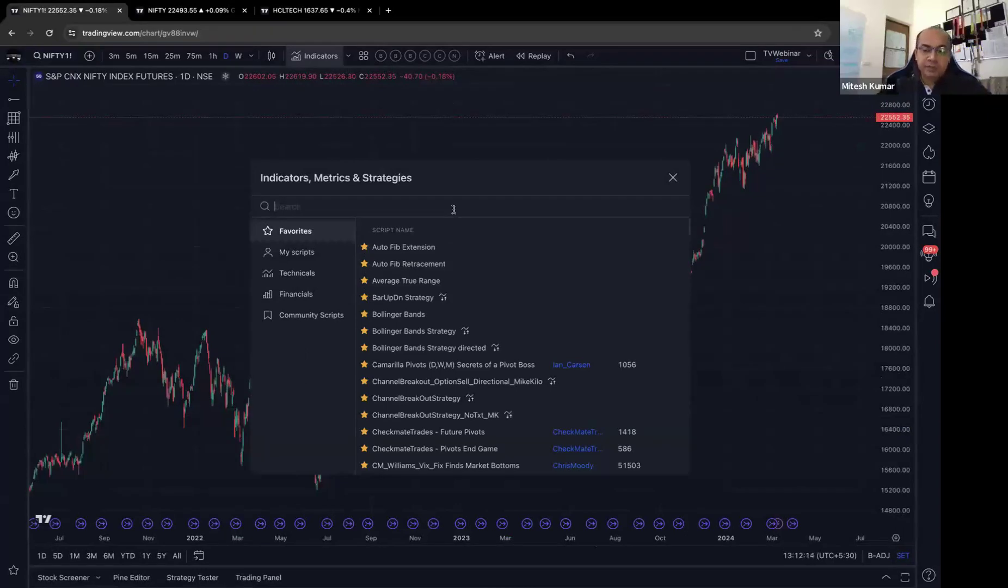
pyautogui.press('Escape')
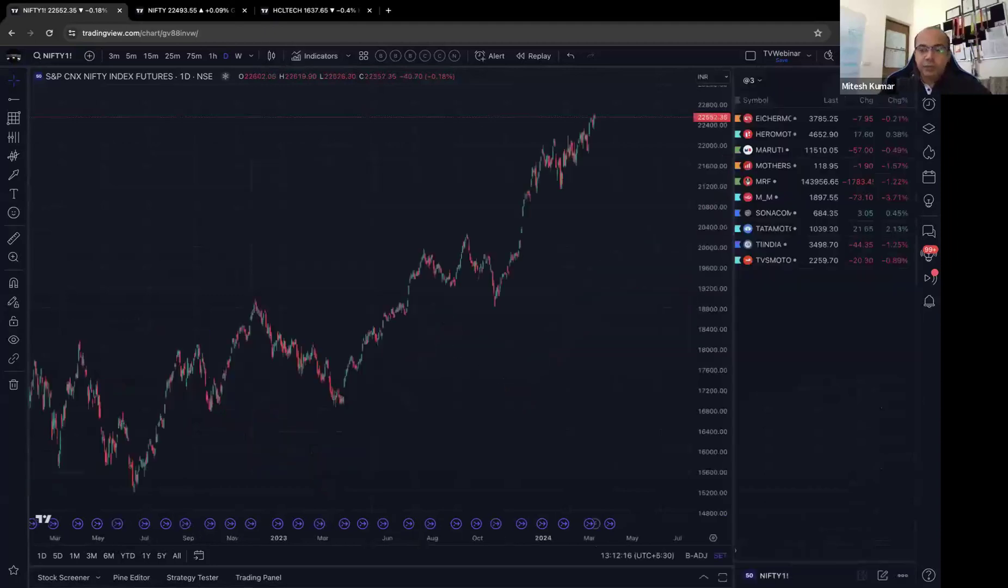
pyautogui.click(750, 80)
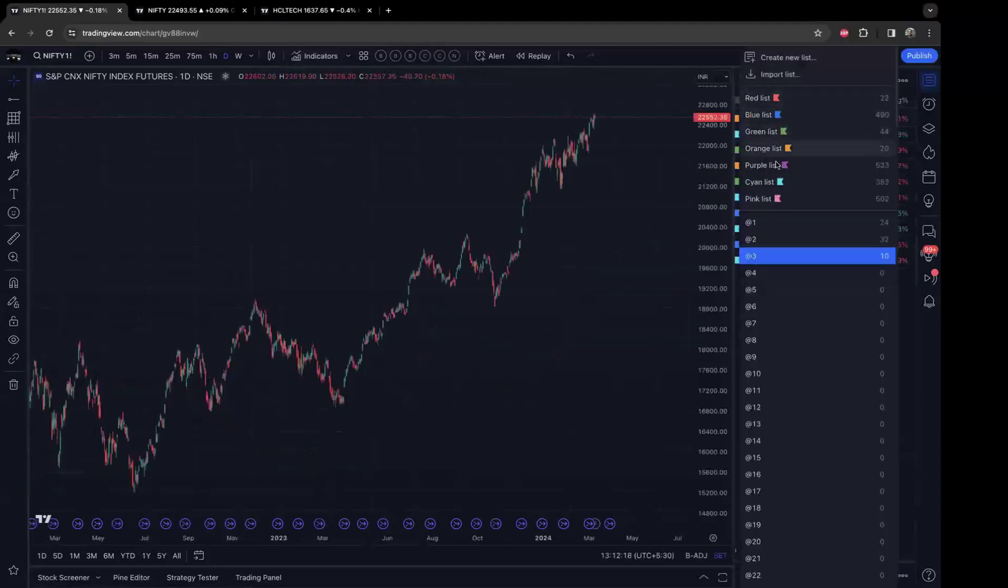
pyautogui.click(777, 238)
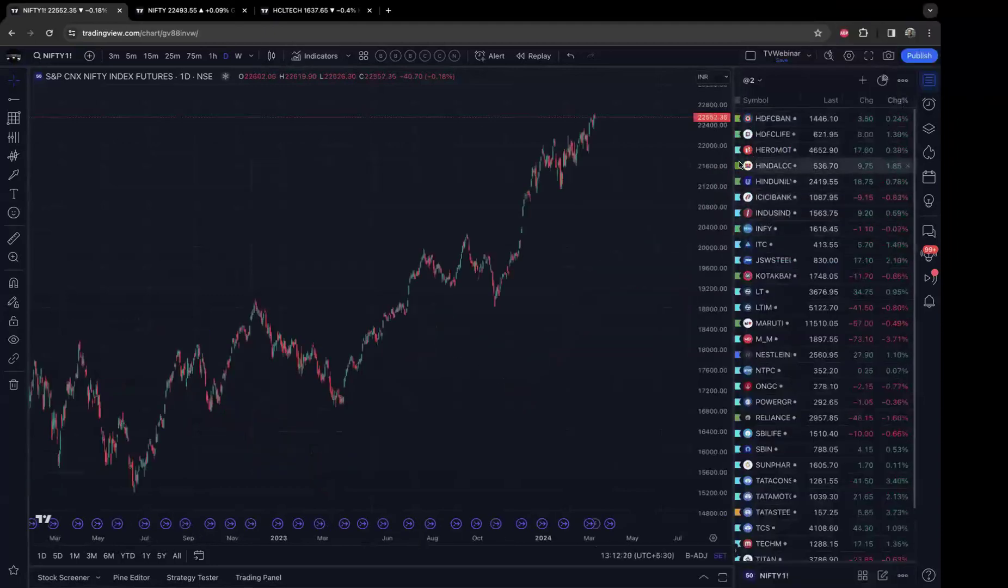
# - Add the All Chart Patterns indicator from the technical chart patterns to the NIFTY1! chart
pyautogui.click(316, 55)
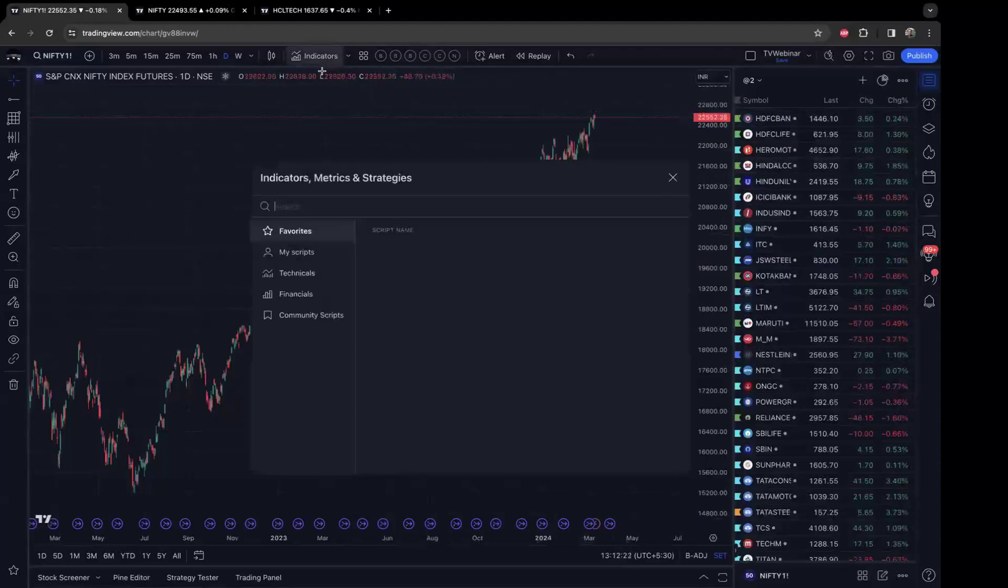
pyautogui.click(314, 277)
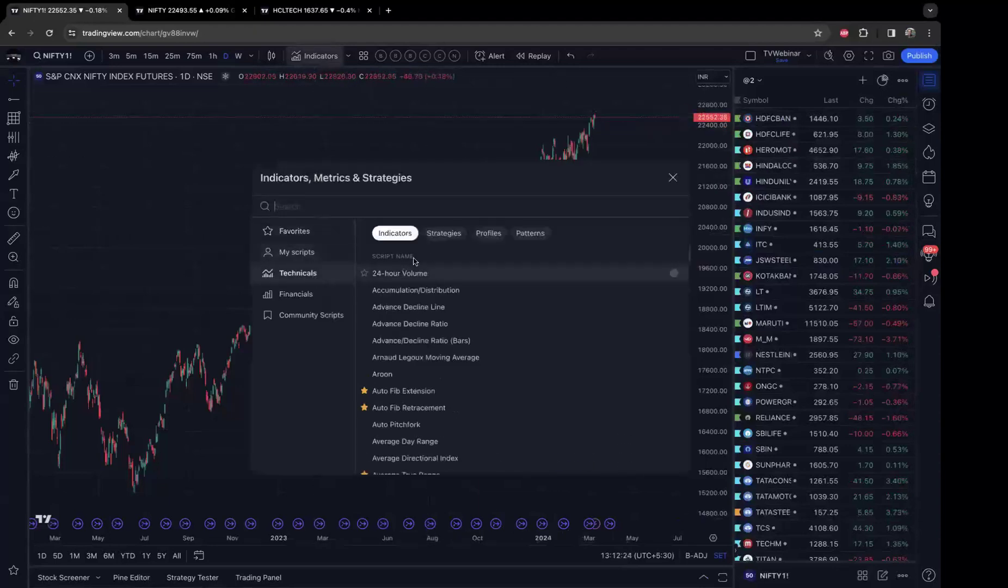
pyautogui.click(524, 235)
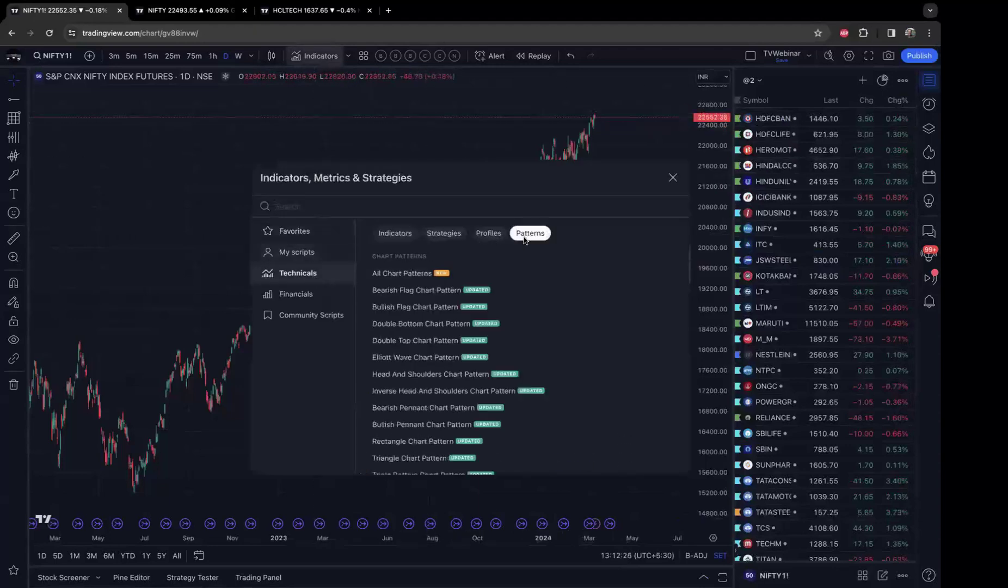
pyautogui.click(435, 274)
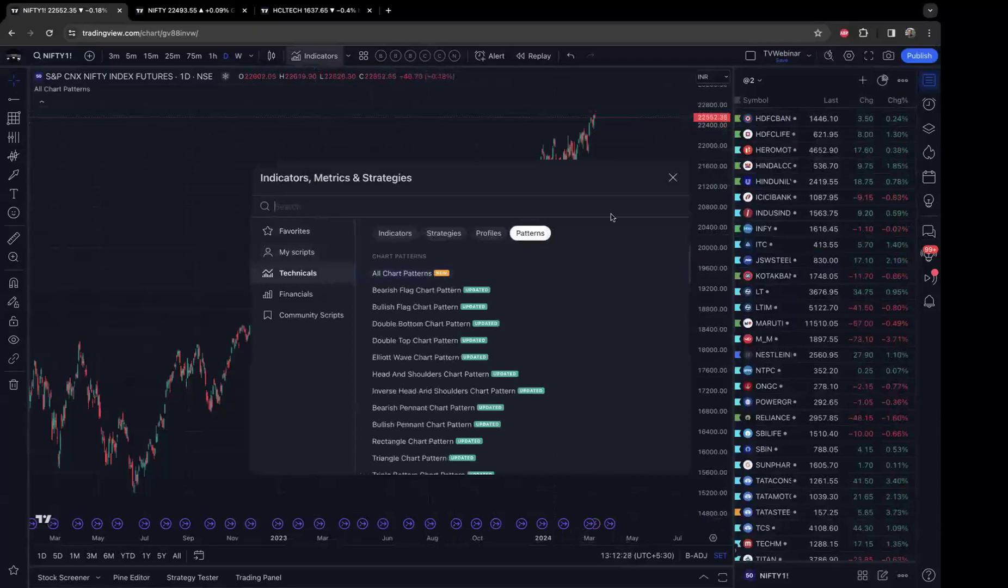
pyautogui.click(671, 178)
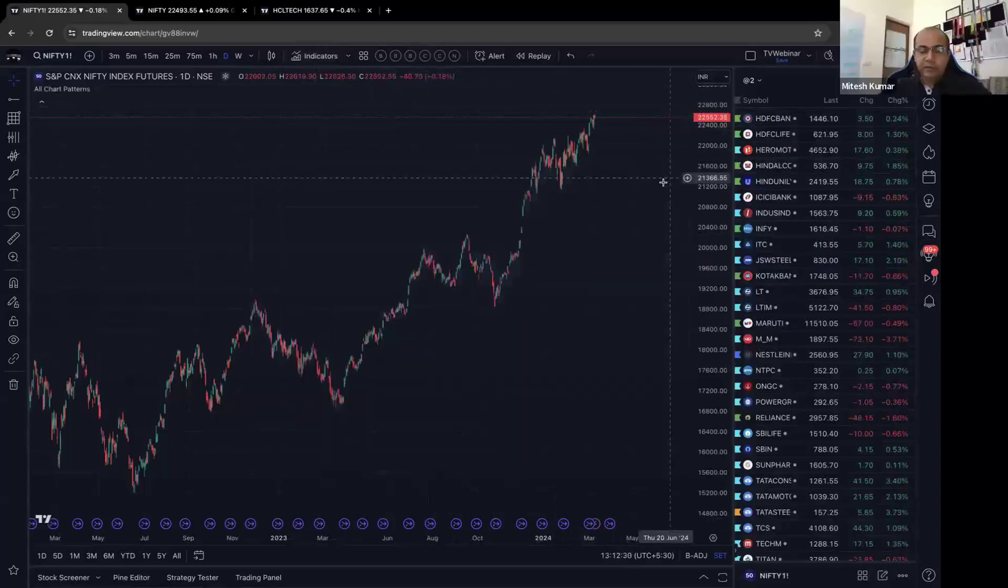
# - Review the chart patterns on HDFCBANK and HDFCLIFE from the watchlist, and remove all drawings from the HEROMOTOCO chart
pyautogui.click(778, 125)
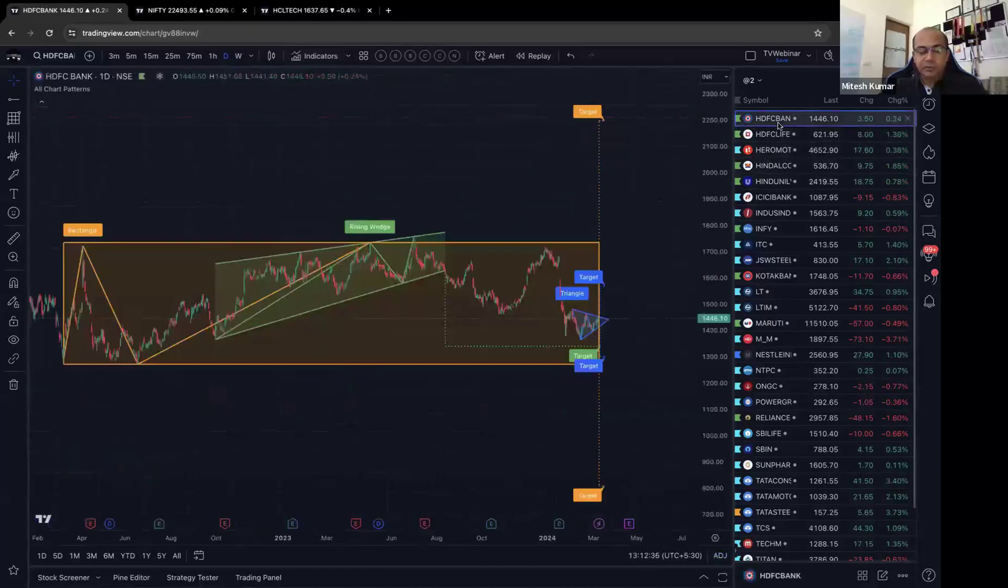
pyautogui.press('Down')
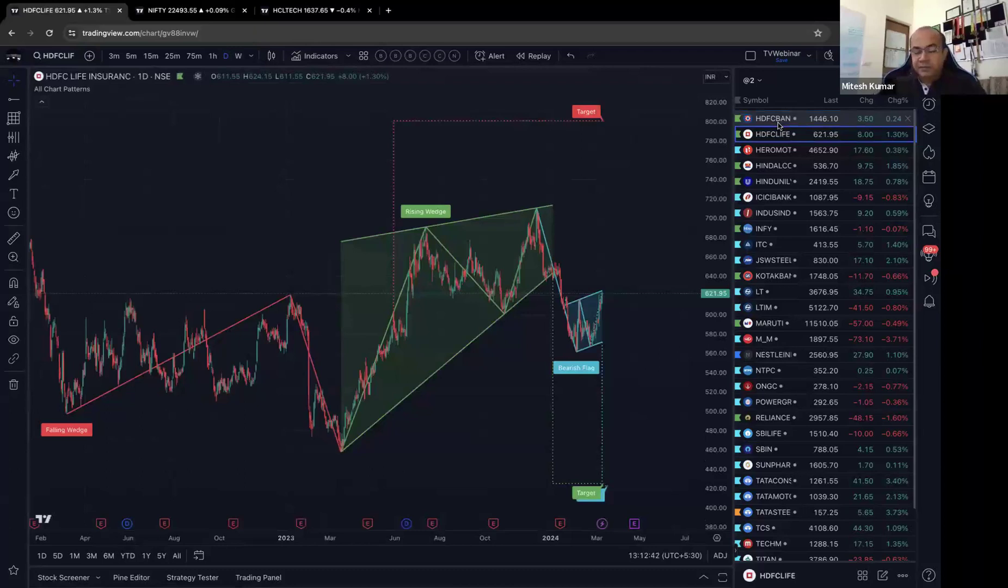
pyautogui.press('Down')
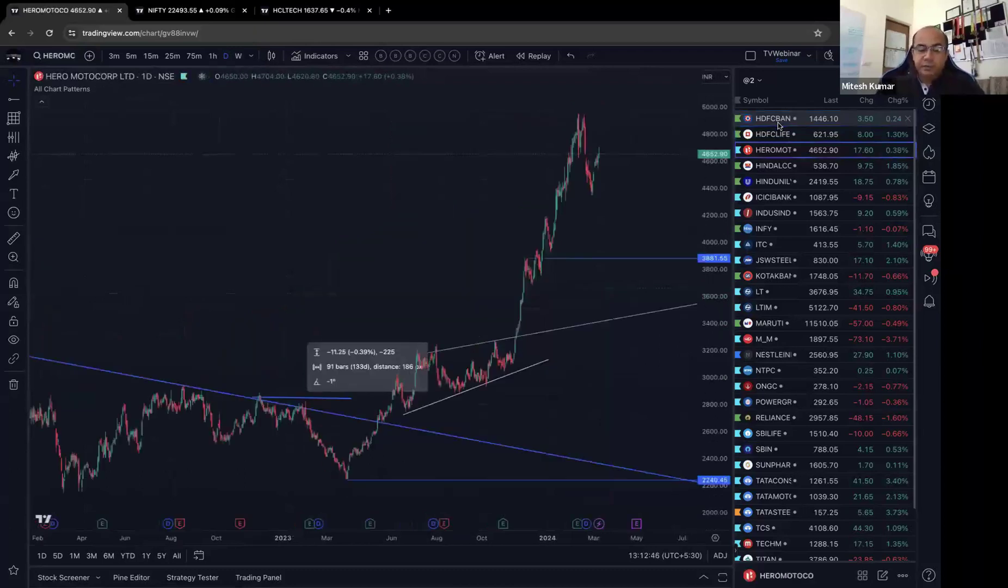
pyautogui.click(26, 386)
pyautogui.click(63, 384)
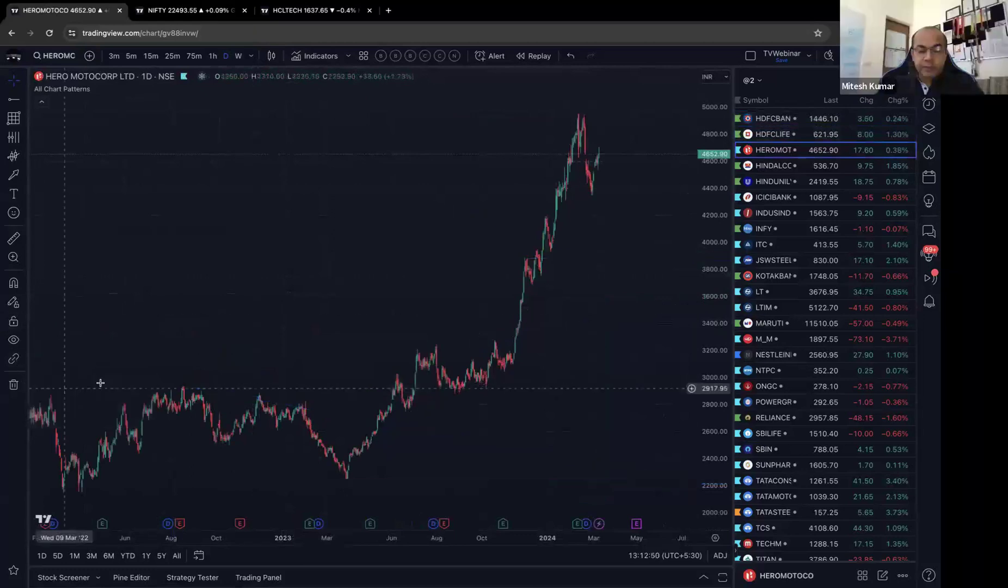
# - Show the HINDALCO chart and remove the All Chart Patterns indicator from it
pyautogui.click(770, 166)
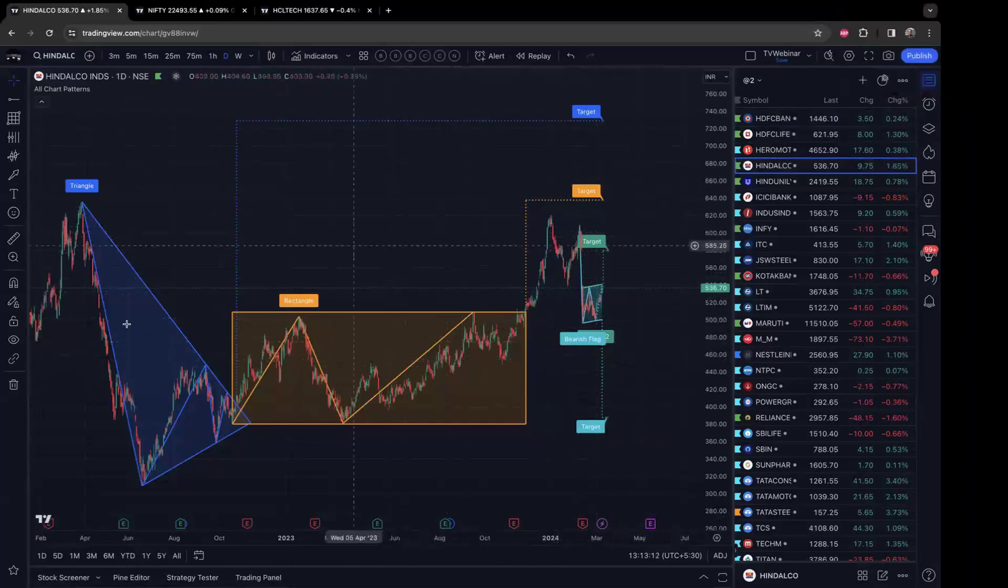
pyautogui.moveTo(47, 95)
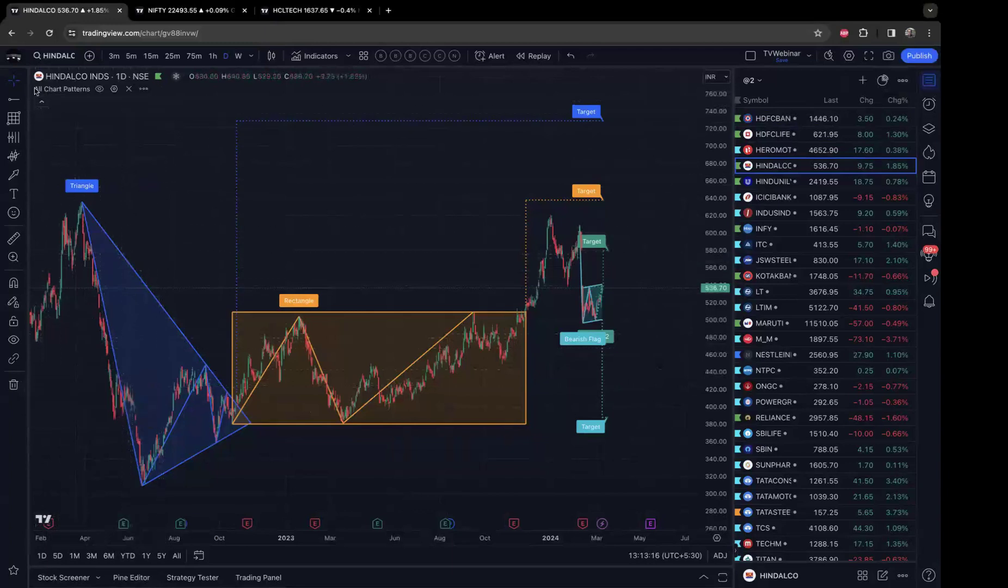
pyautogui.click(128, 90)
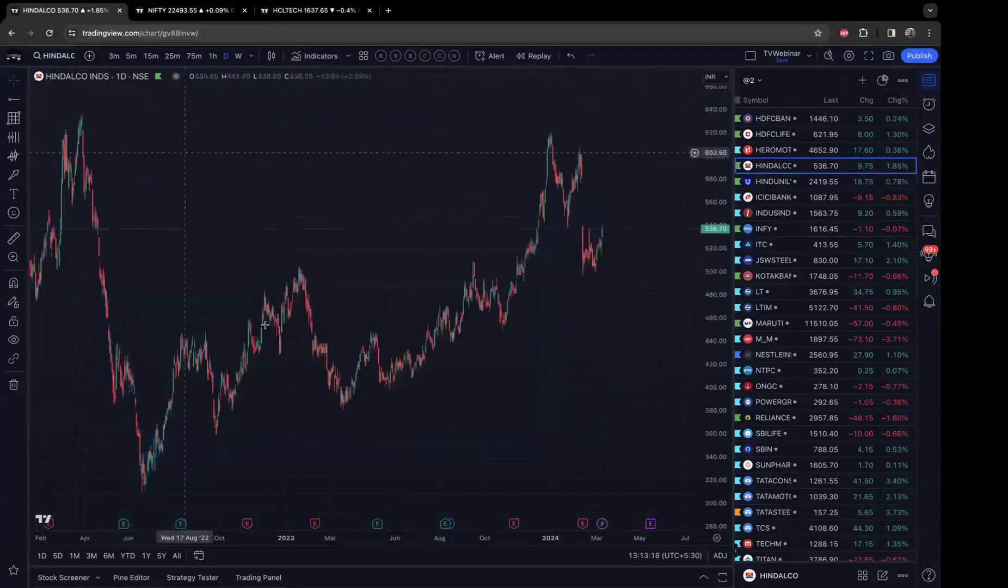
# - Open the Stock Screener beneath the HINDALCO chart and size it to about half the window height
pyautogui.moveTo(396, 566); pyautogui.dragTo(381, 186)
pyautogui.click(75, 193)
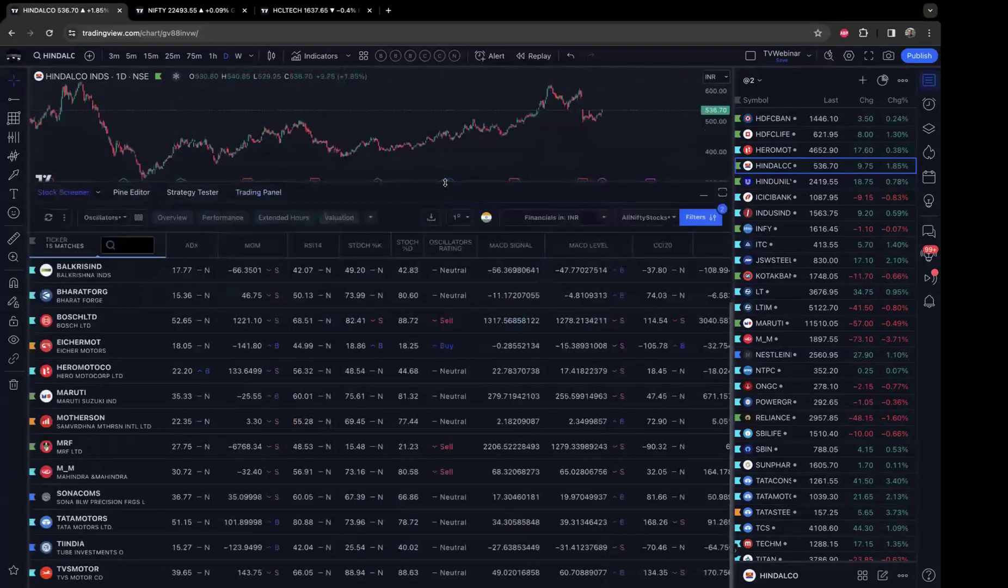
pyautogui.moveTo(446, 296); pyautogui.dragTo(452, 317)
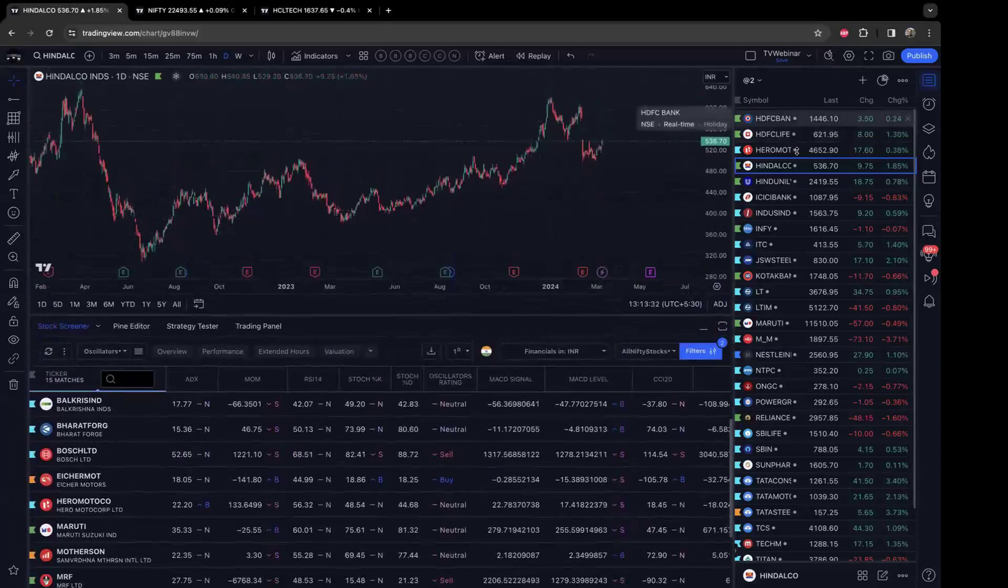
# - Show the HDFCBANK chart, expand its symbol details below the watchlist and open its notes
pyautogui.click(902, 81)
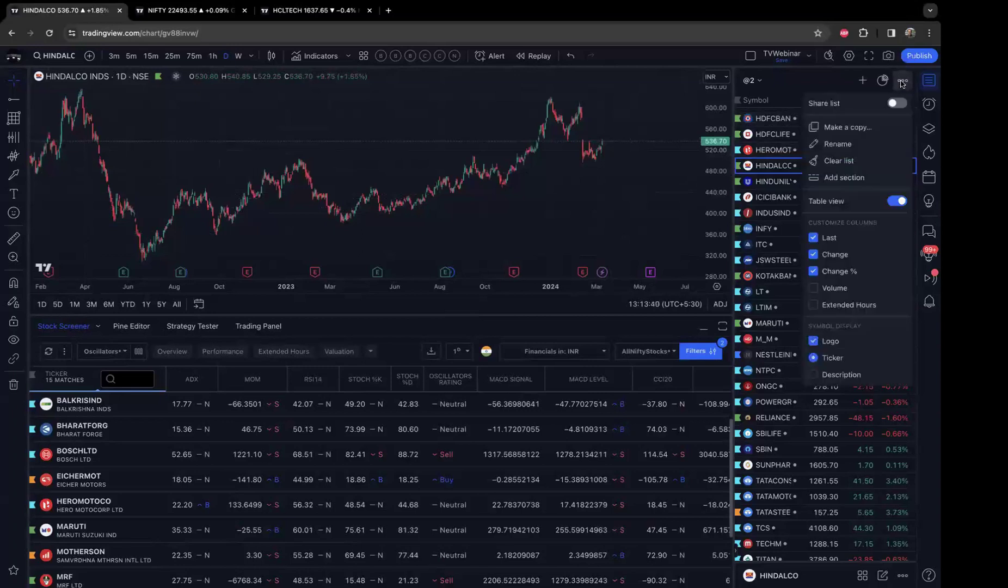
pyautogui.click(787, 124)
pyautogui.click(787, 124)
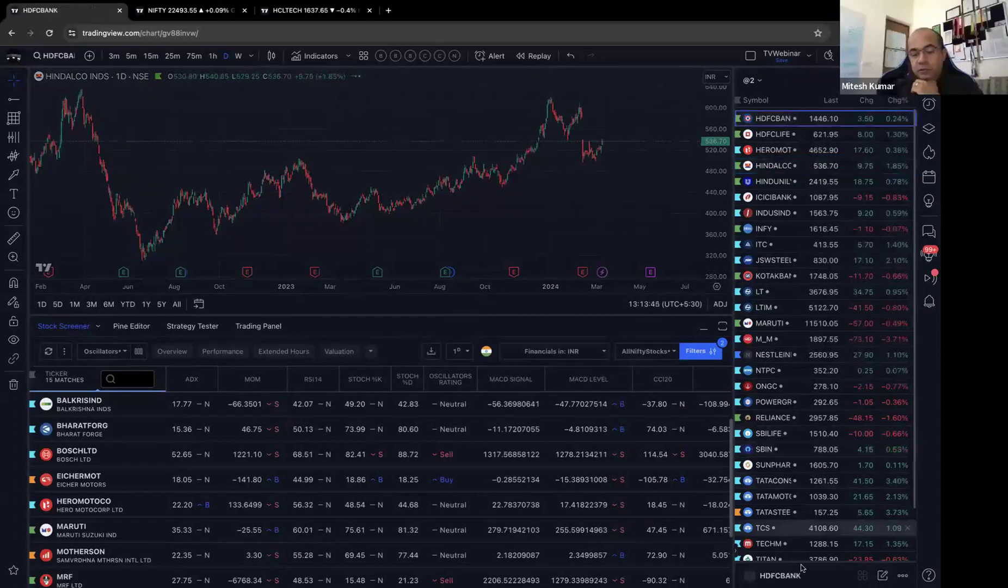
pyautogui.moveTo(817, 475); pyautogui.dragTo(852, 423)
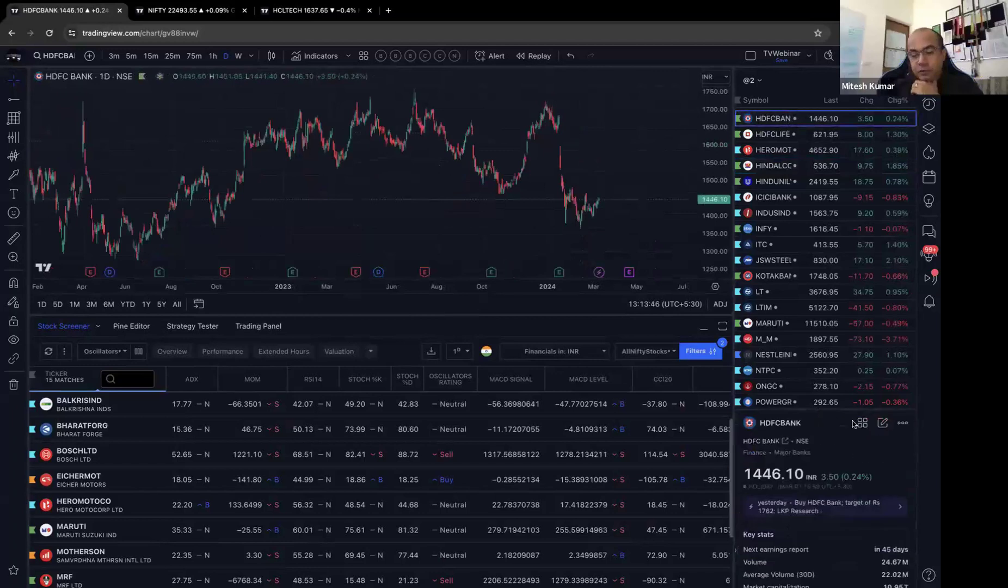
pyautogui.click(883, 423)
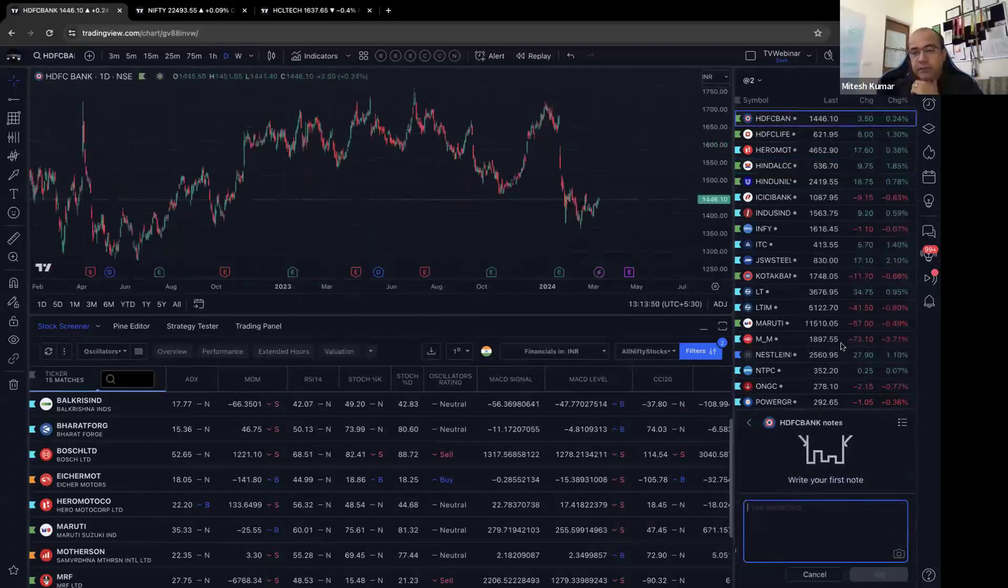
# - Look through the available colour-flagged and numbered watchlists, keeping list @2 active
pyautogui.click(759, 80)
pyautogui.click(759, 80)
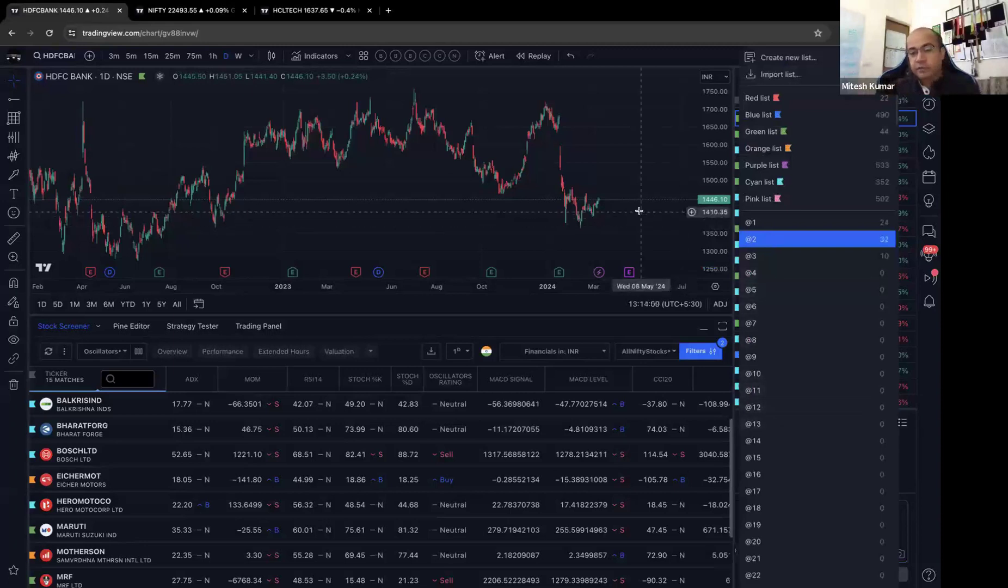
pyautogui.click(646, 229)
# - Add a section to watchlist @2 and move it between HEROMOTOCO and HINDALCO
pyautogui.click(903, 80)
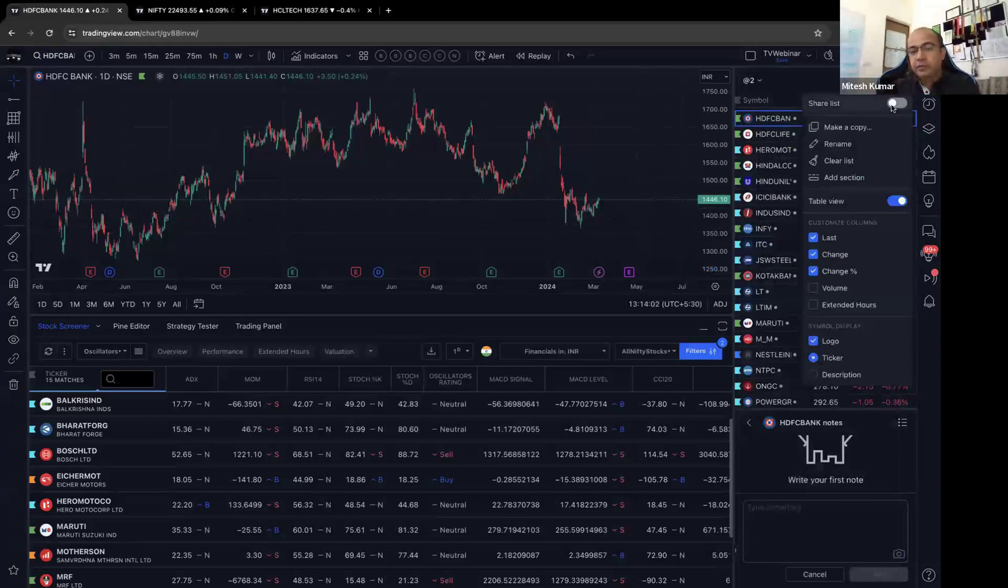
pyautogui.click(844, 177)
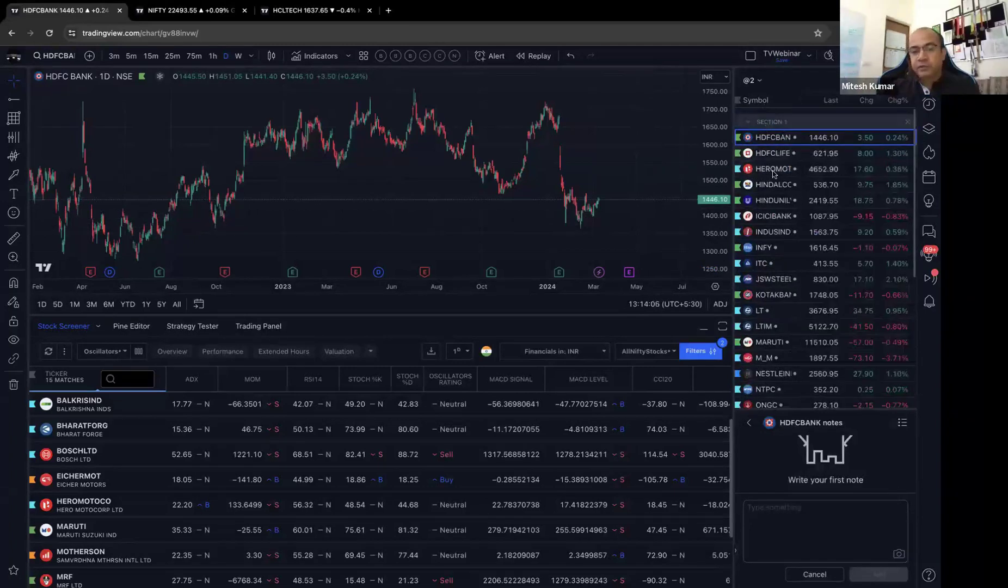
pyautogui.moveTo(772, 121); pyautogui.dragTo(773, 168)
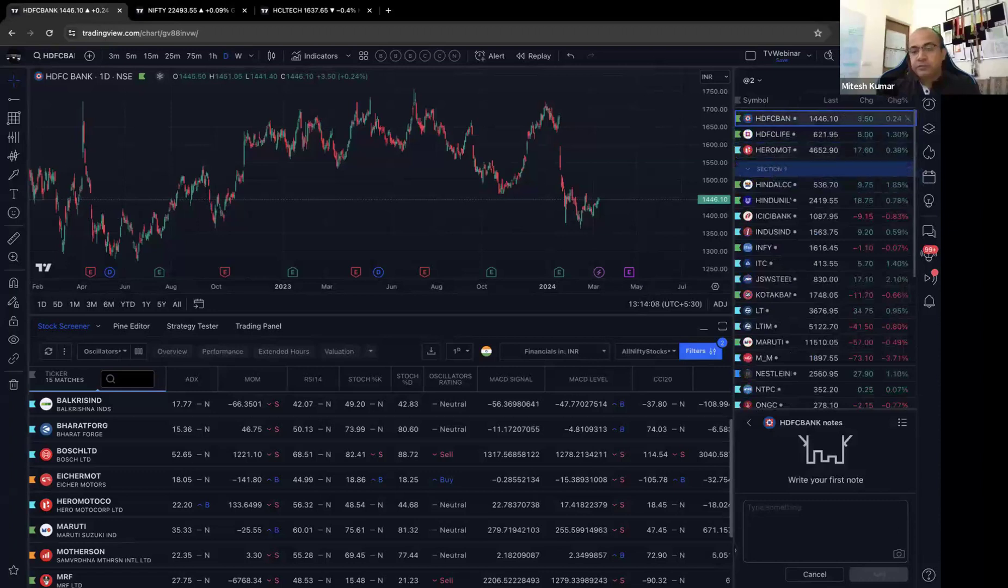
# - Add a second section above HDFCBANK in the watchlist and name it H&S
pyautogui.click(904, 80)
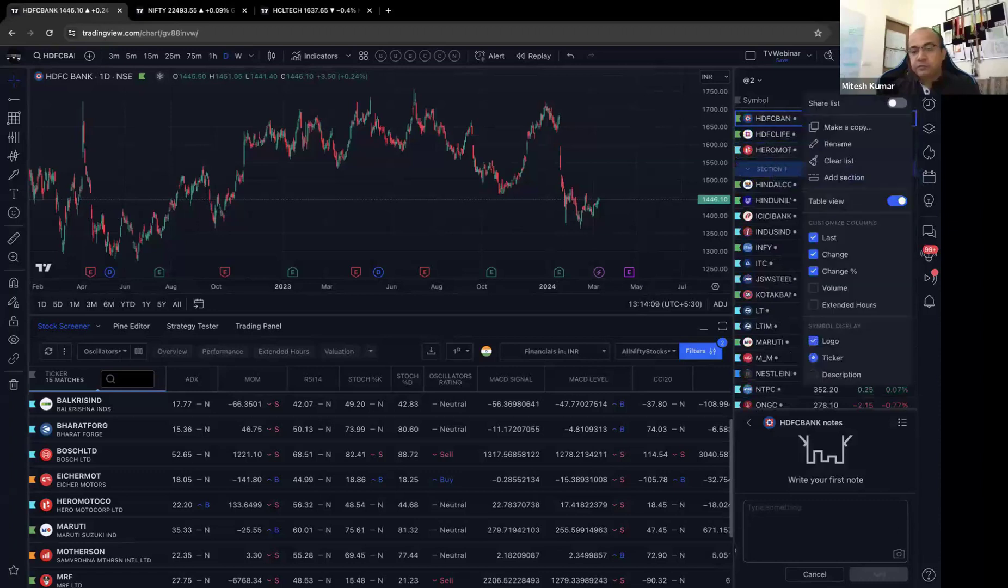
pyautogui.click(838, 178)
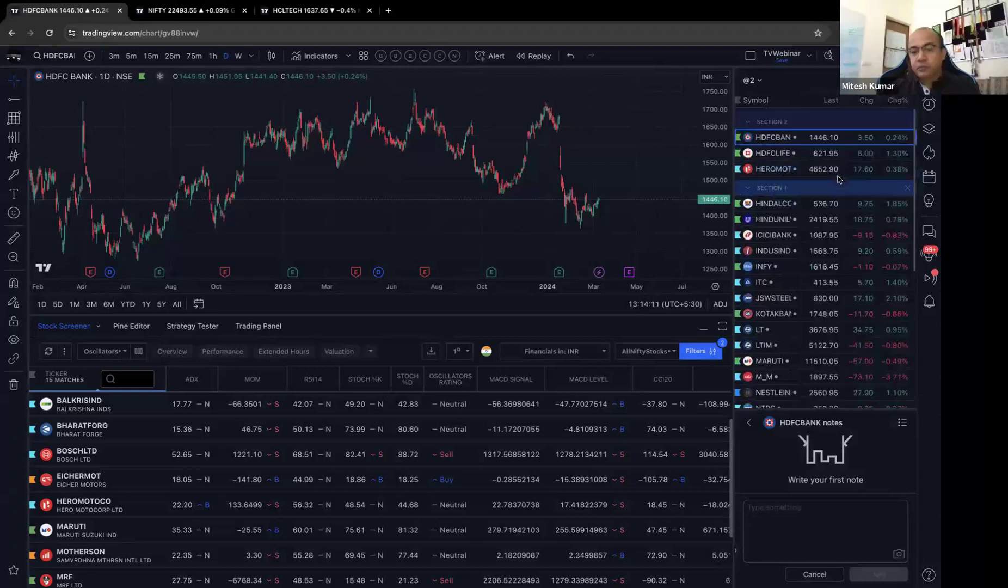
pyautogui.doubleClick(774, 122)
pyautogui.write('H')
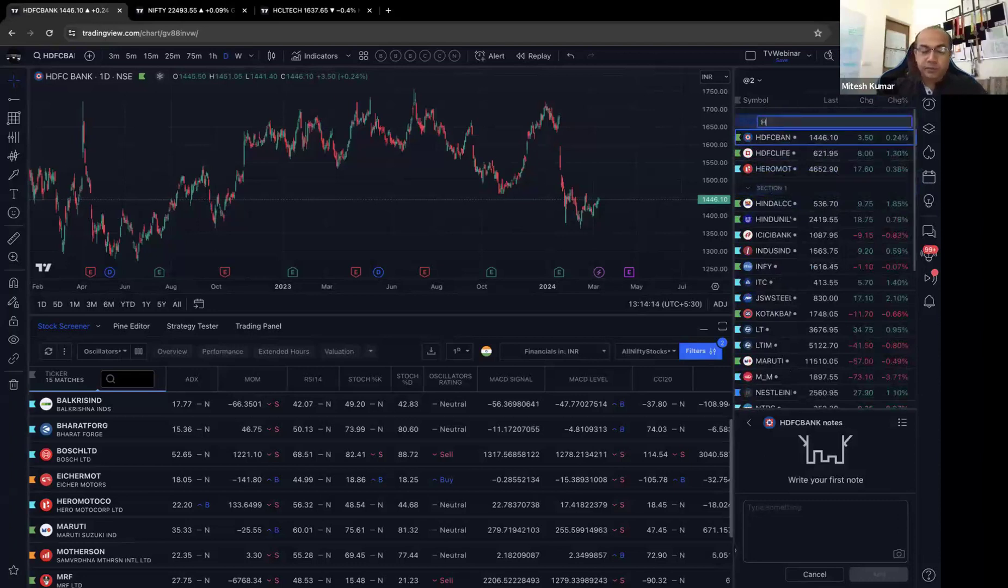
pyautogui.write('&S')
# - Rename the watchlist section above HINDALCO as TRI
pyautogui.doubleClick(783, 189)
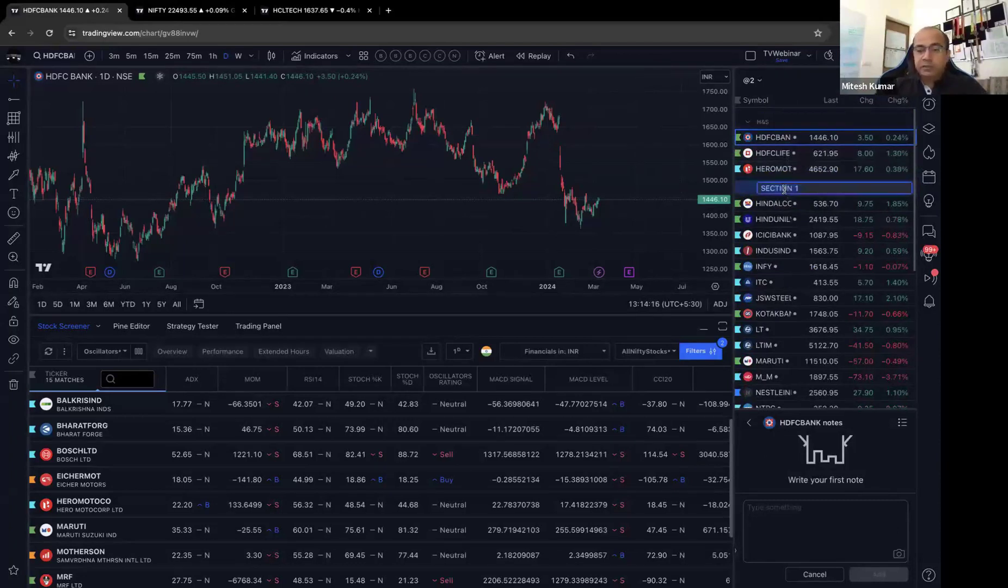
pyautogui.write('TRI')
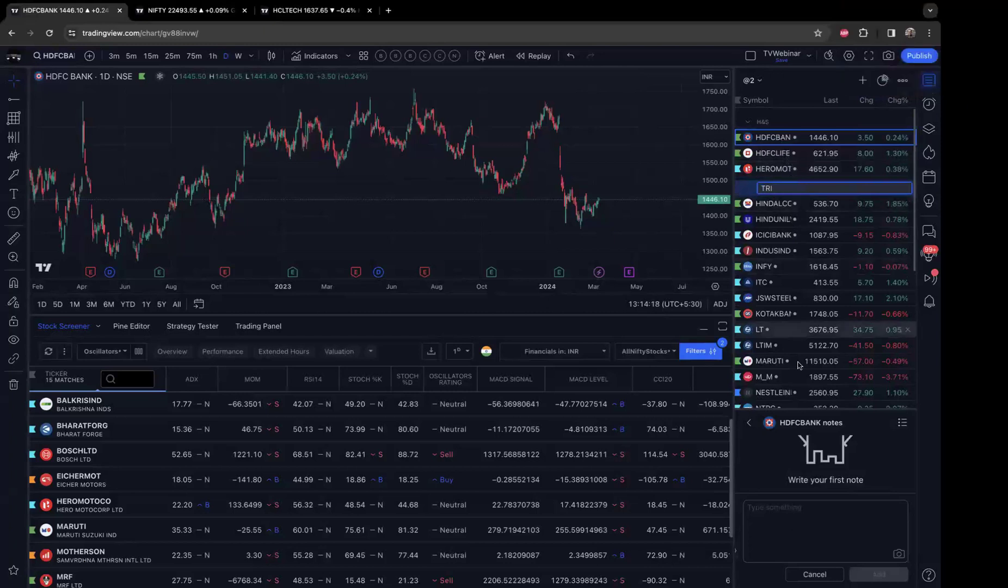
pyautogui.click(797, 506)
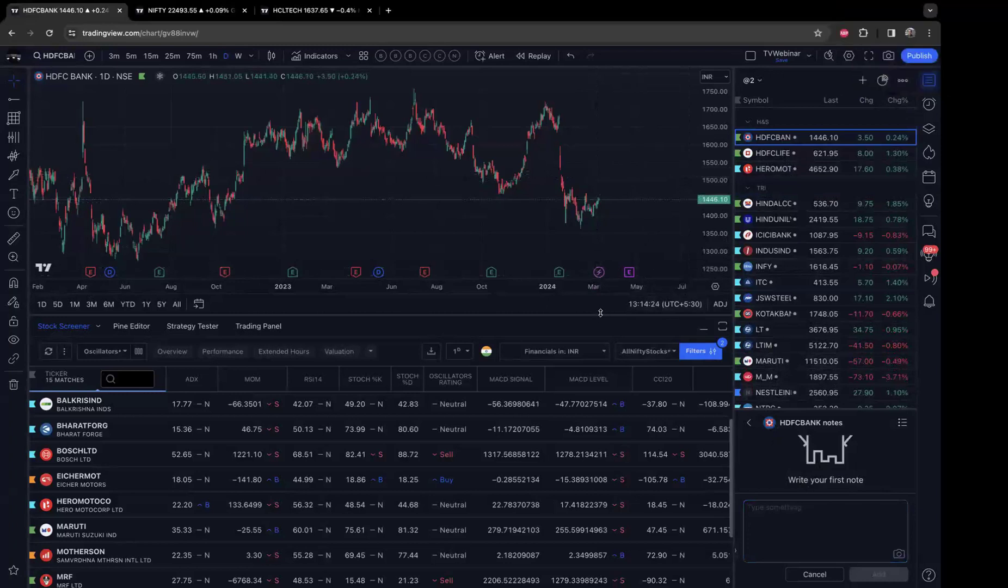
# - Enlarge the Stock Screener, examine its technical filters down to the Pattern and Ichimoku entries, and close the filters
pyautogui.moveTo(601, 295); pyautogui.dragTo(600, 233)
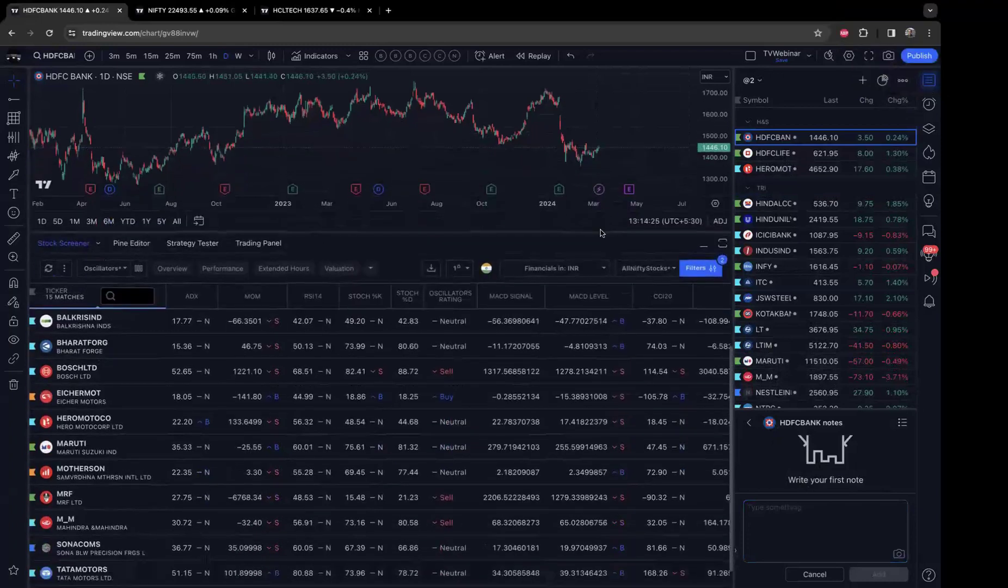
pyautogui.click(689, 269)
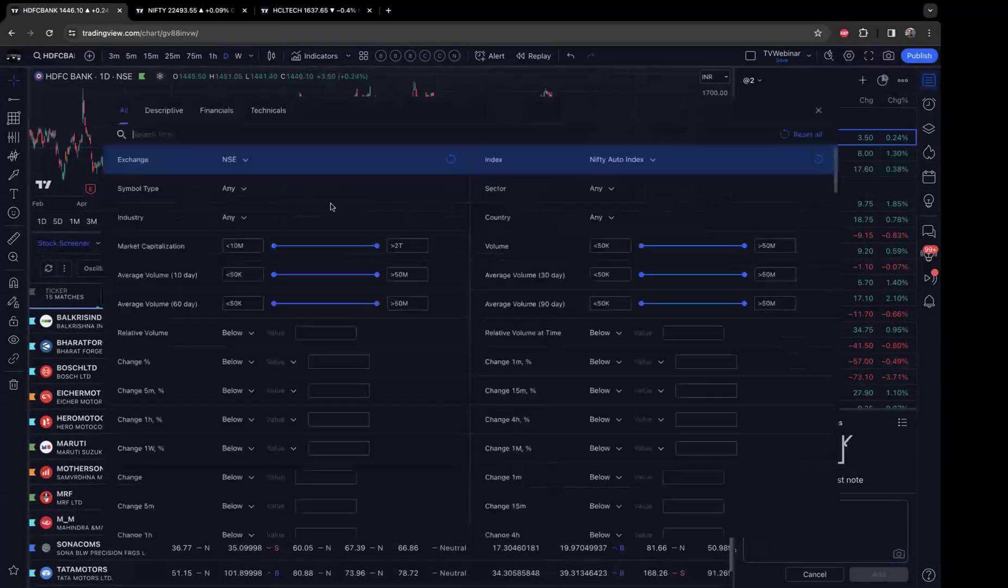
pyautogui.click(268, 110)
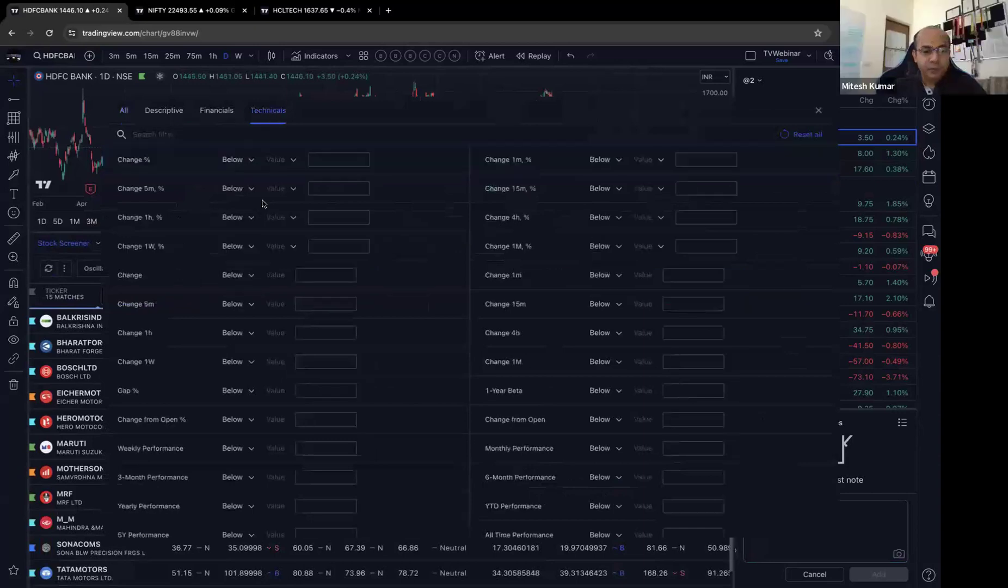
pyautogui.scroll(-10, 258, 254)
pyautogui.scroll(-10, 258, 254)
pyautogui.scroll(-2, 258, 254)
pyautogui.scroll(-5, 258, 254)
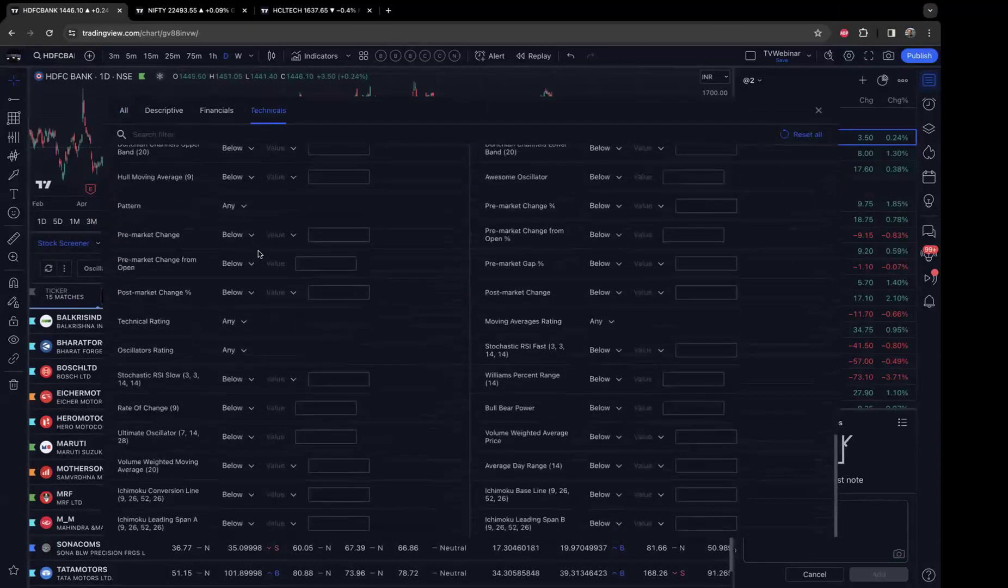
pyautogui.scroll(4, 258, 254)
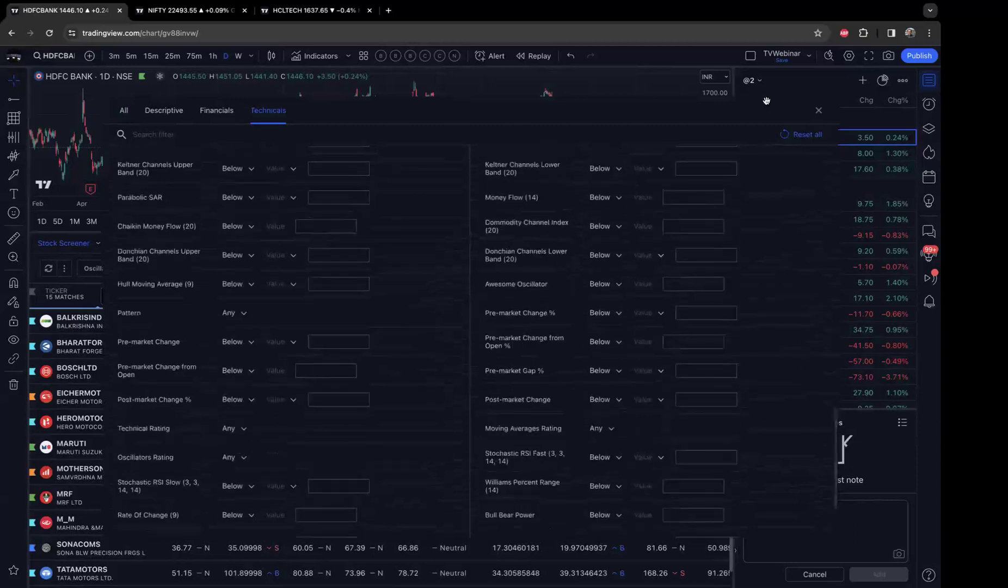
pyautogui.click(705, 97)
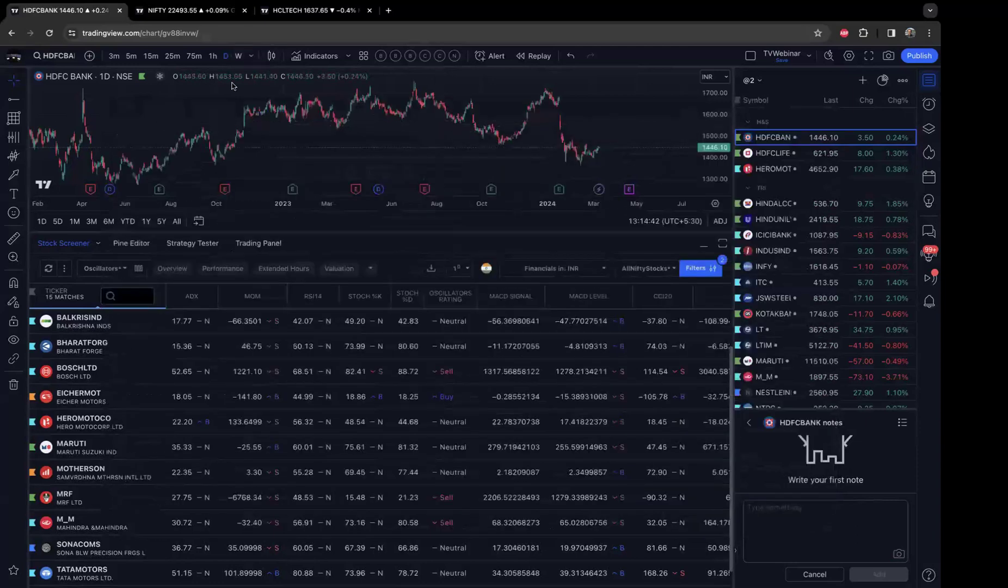
# - Leave the chart for the TradingView home page and open the standalone Stock Screener from the products
pyautogui.click(13, 55)
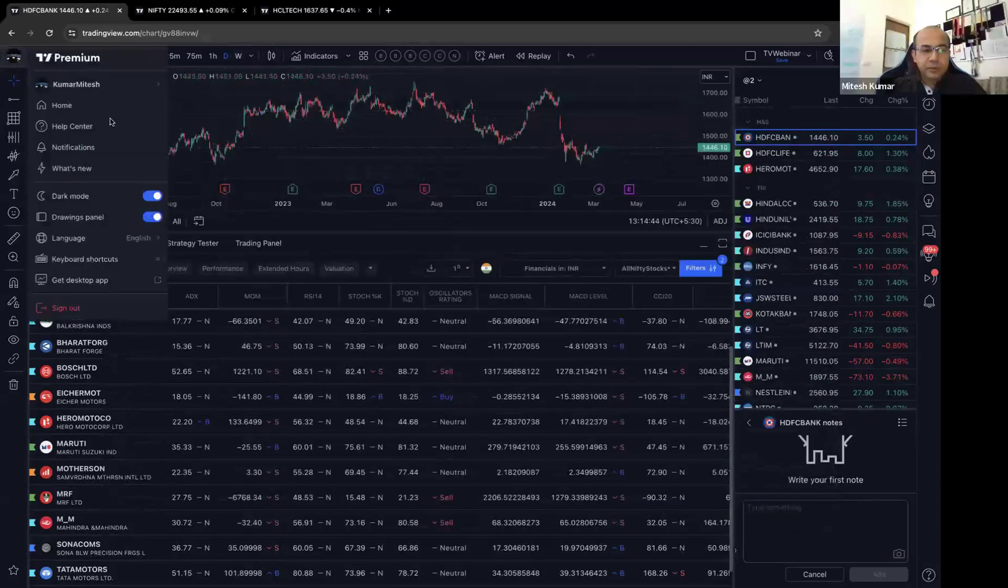
pyautogui.moveTo(112, 85)
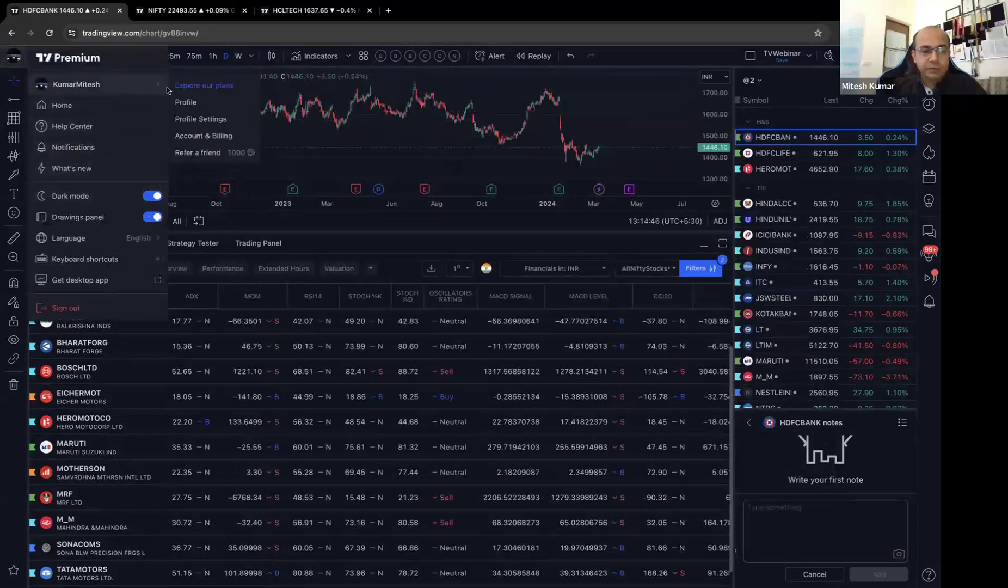
pyautogui.click(109, 105)
pyautogui.click(511, 221)
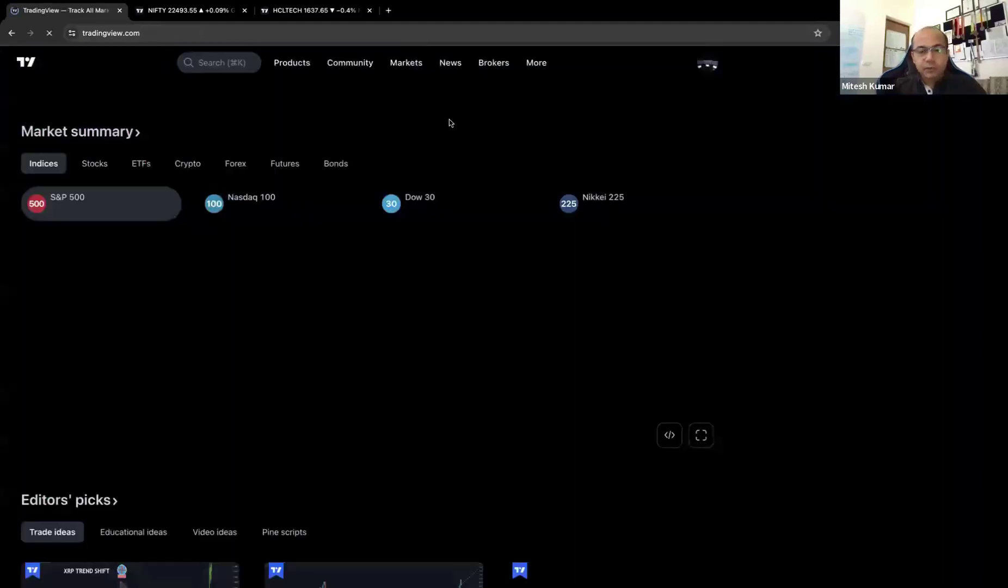
pyautogui.moveTo(289, 68)
pyautogui.moveTo(311, 129)
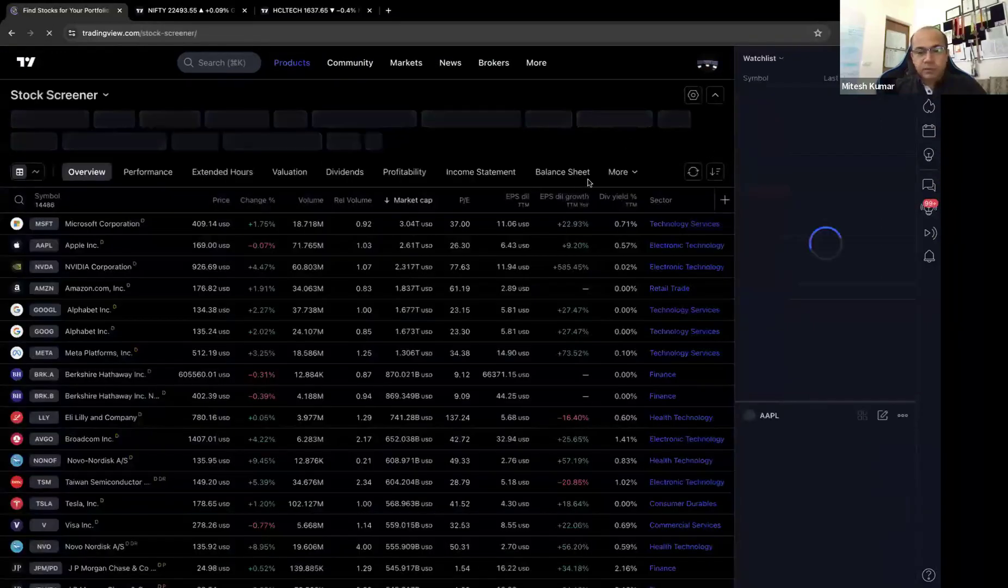
# - Examine the Stock Screener's sorting options and the Market data fields offered for a new column
pyautogui.click(715, 172)
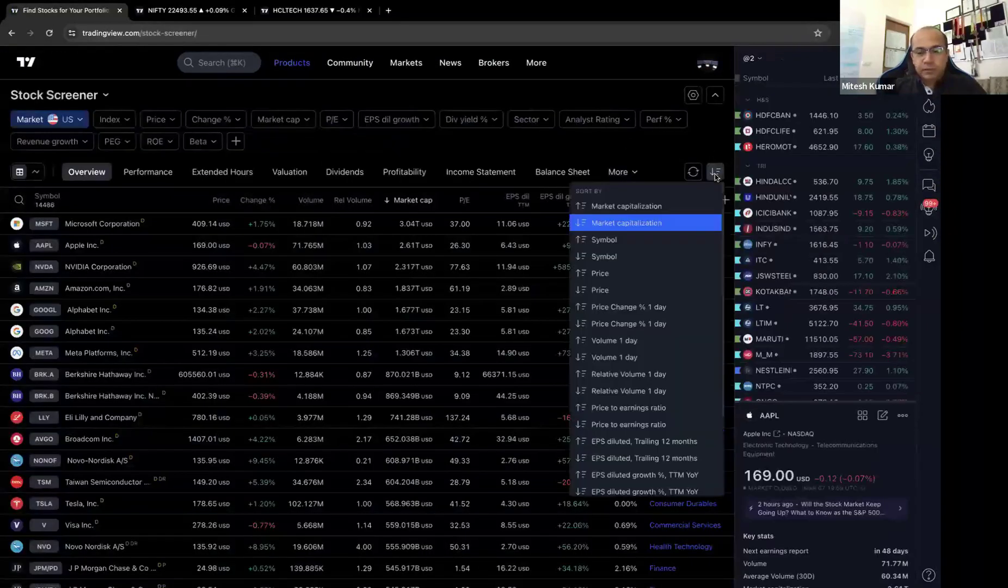
pyautogui.click(614, 155)
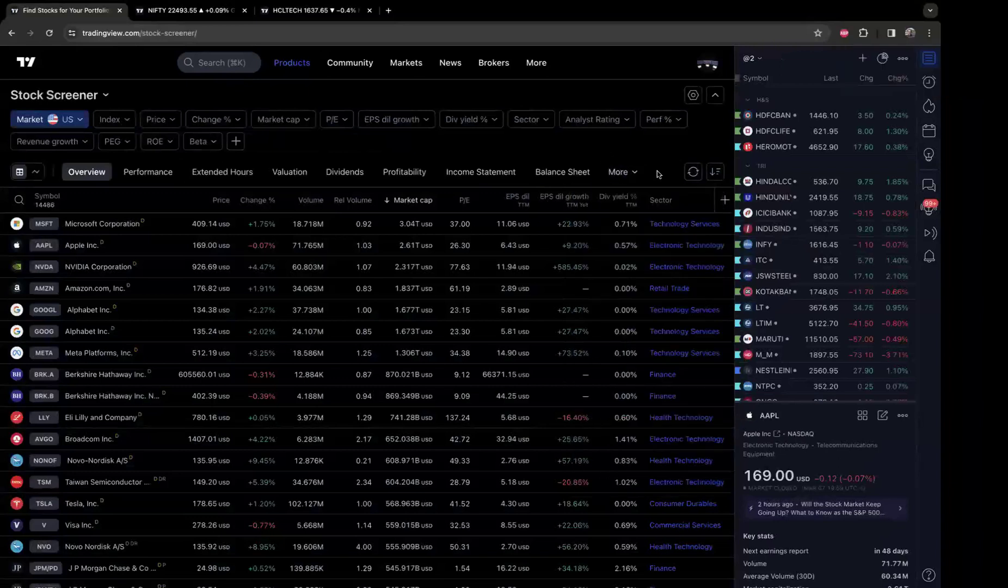
pyautogui.click(723, 201)
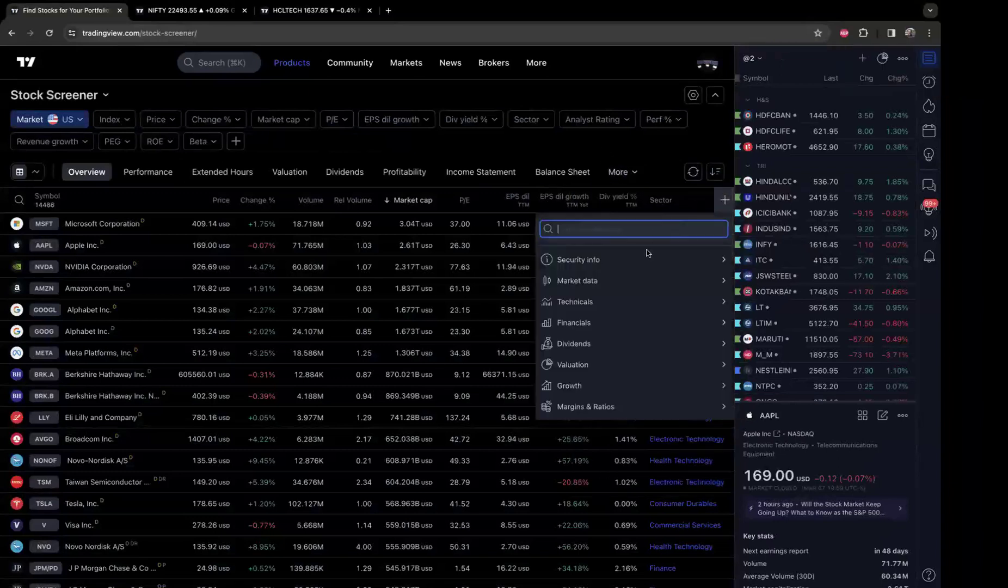
pyautogui.click(622, 283)
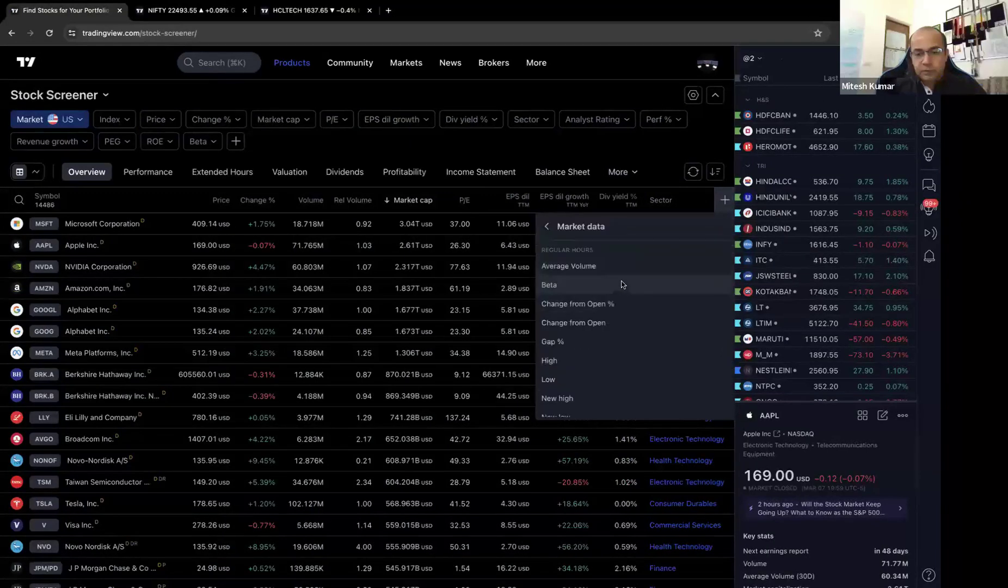
pyautogui.click(547, 227)
# - Examine the technical indicators offered as new screener columns, from Aroon down to Williams Percent Range
pyautogui.click(583, 301)
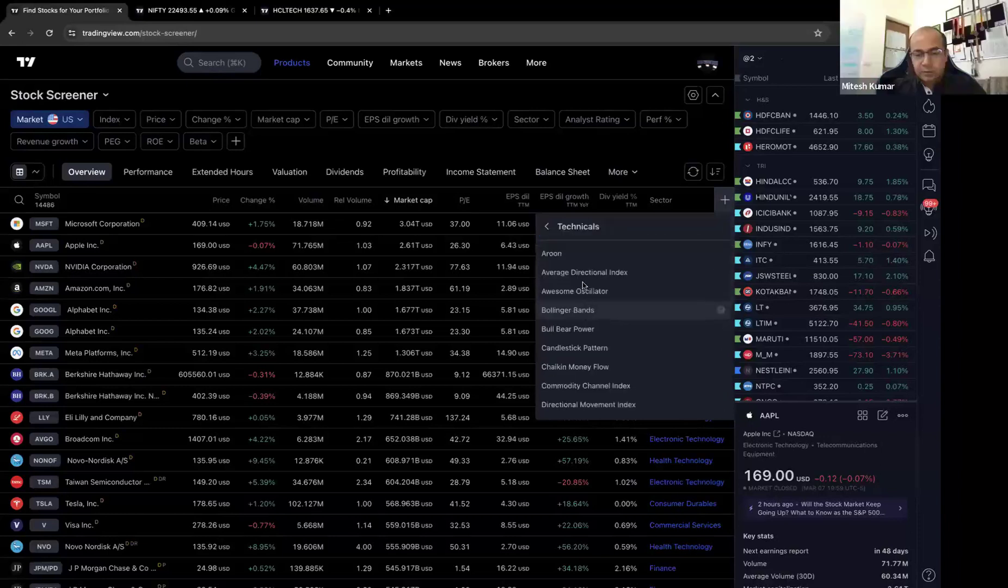
pyautogui.scroll(-3, 583, 305)
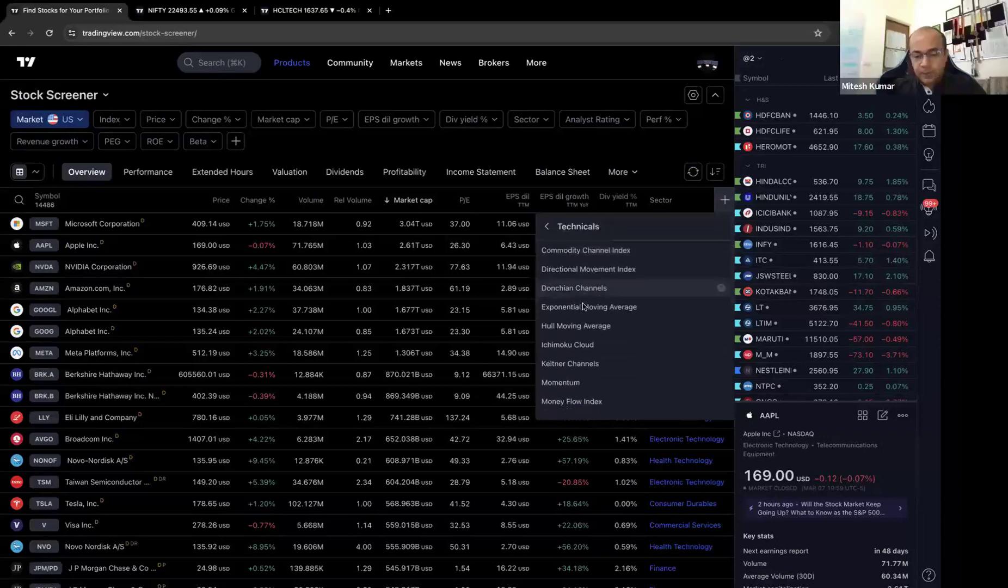
pyautogui.scroll(-6, 582, 306)
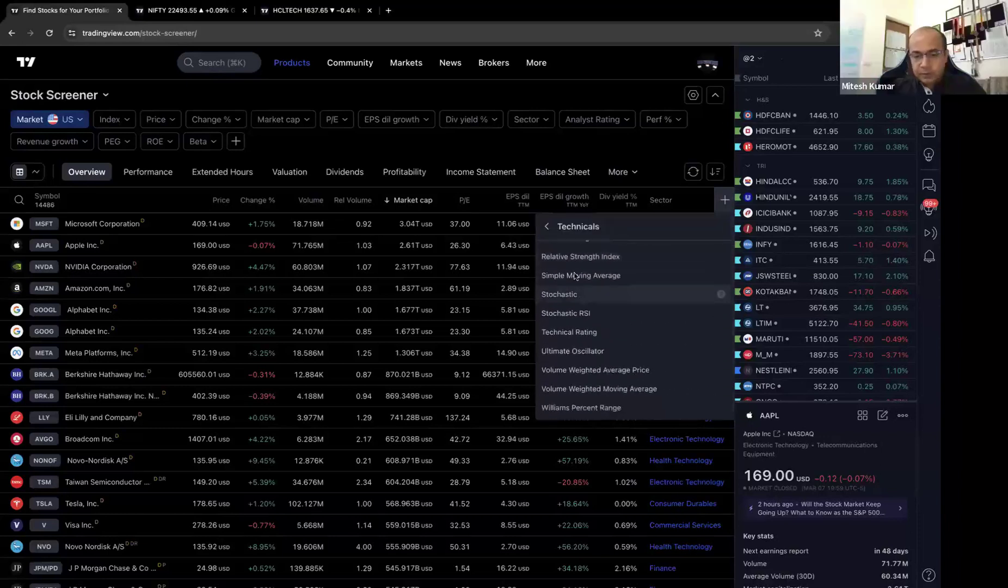
pyautogui.click(547, 227)
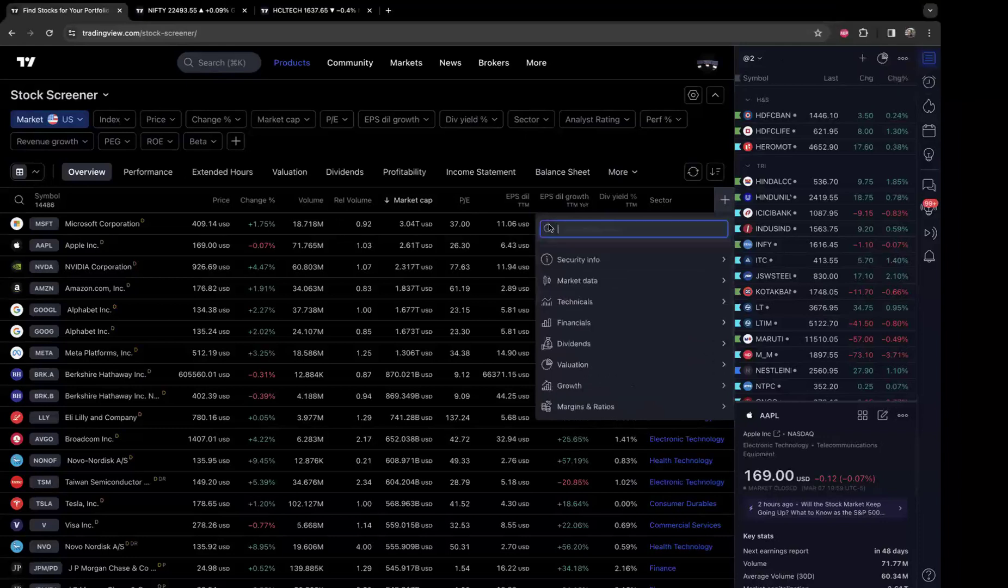
# - Examine the timeframe choices for a Candlestick Pattern column among the screener's technical columns
pyautogui.click(585, 302)
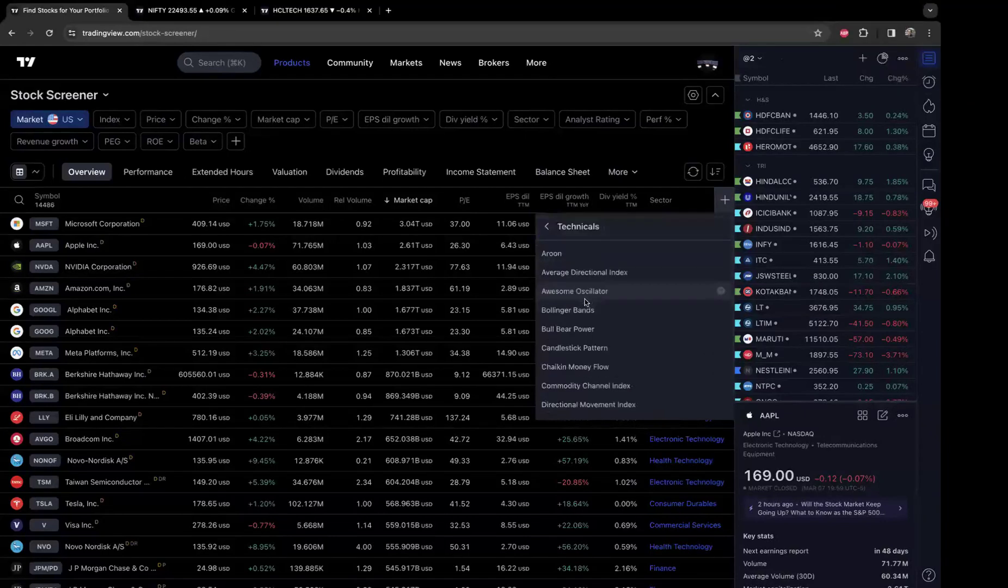
pyautogui.scroll(-3, 584, 302)
pyautogui.scroll(3, 584, 302)
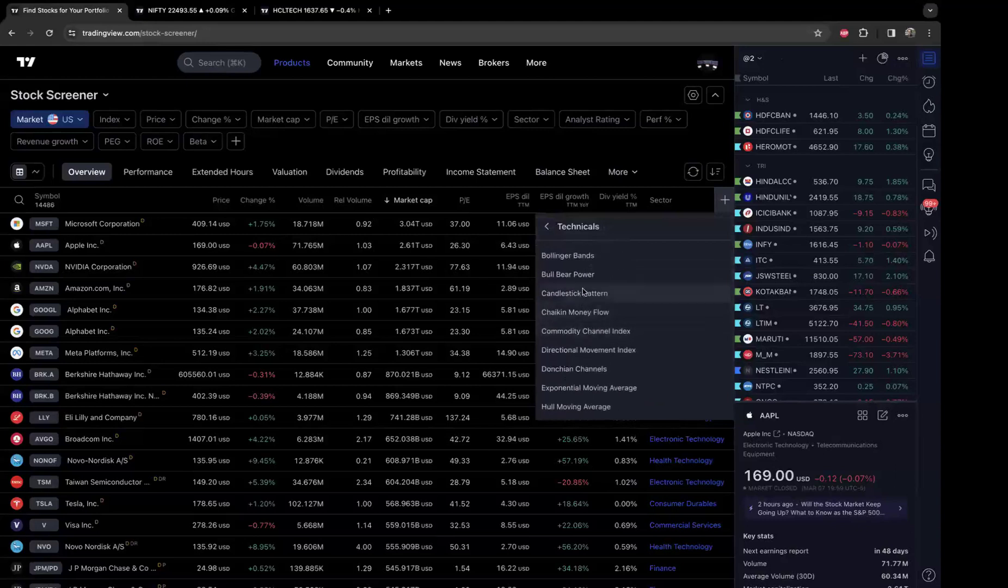
pyautogui.click(584, 290)
pyautogui.click(625, 273)
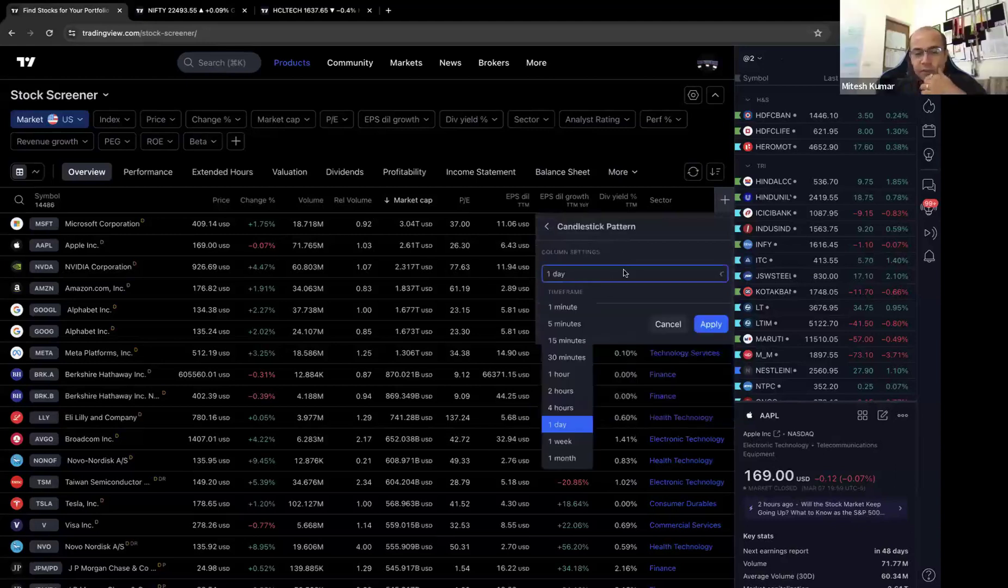
pyautogui.click(639, 301)
pyautogui.click(702, 276)
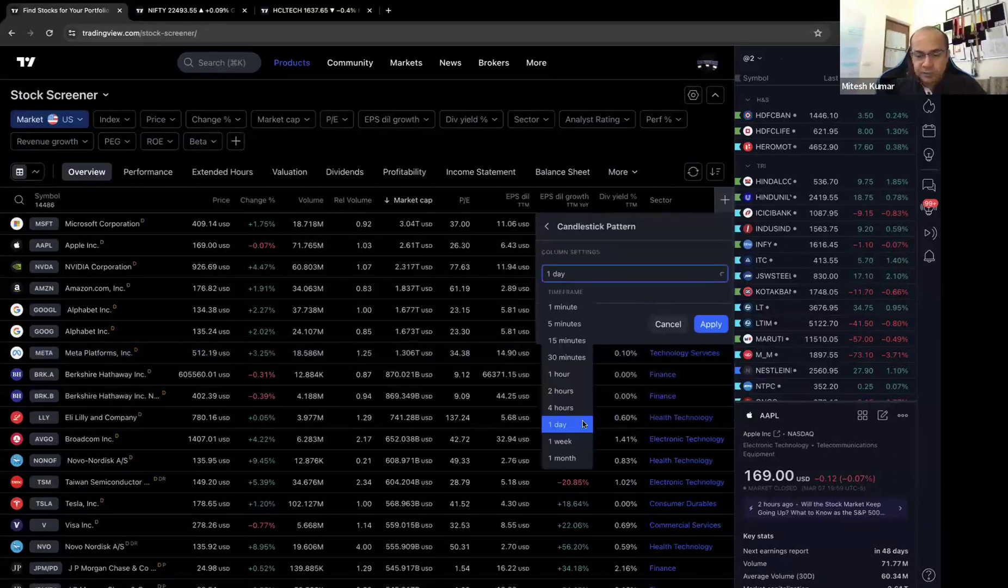
# - Leave the Candlestick Pattern settings without applying them, review the remaining technical columns and close the column chooser
pyautogui.click(547, 226)
pyautogui.scroll(-9, 591, 358)
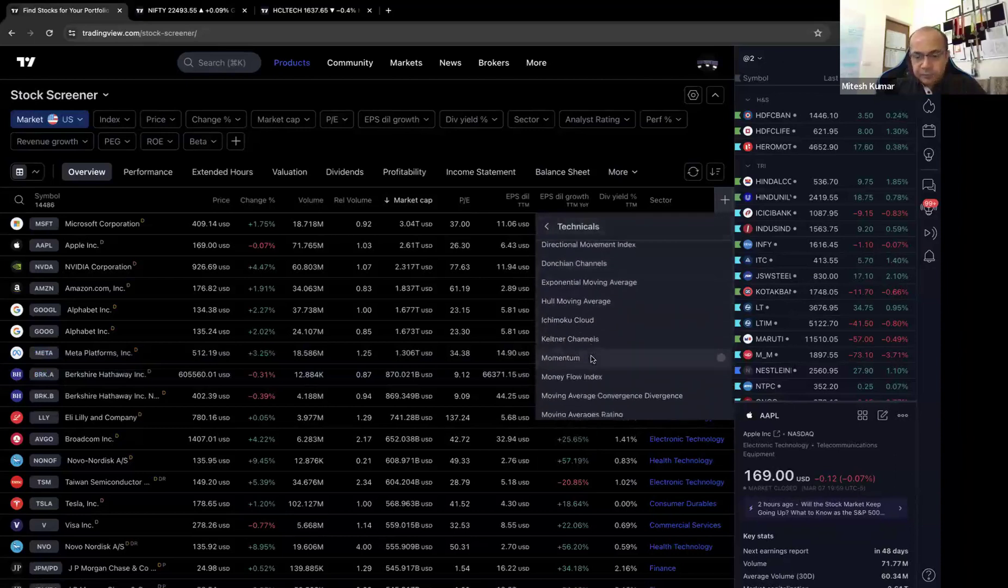
pyautogui.scroll(-2, 591, 358)
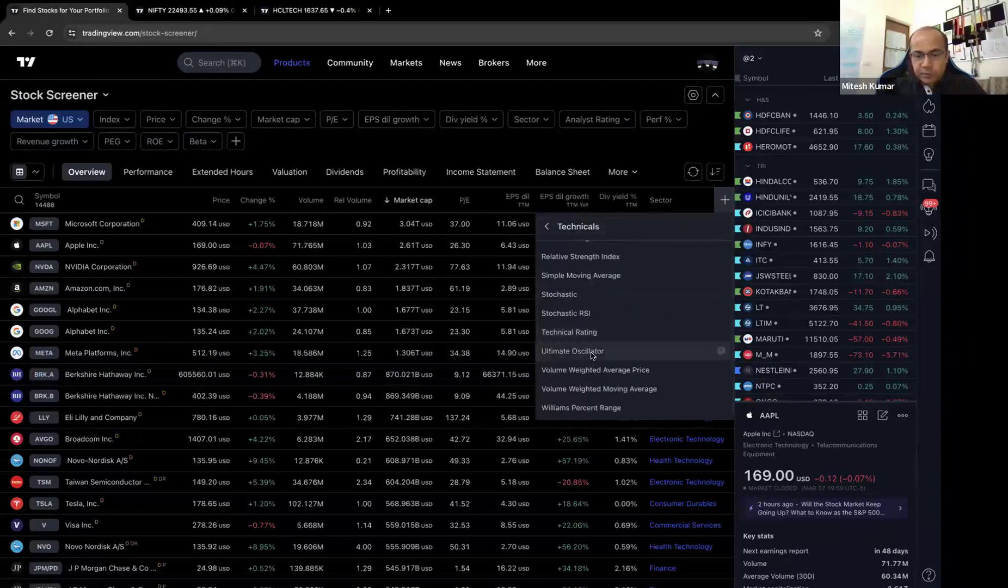
pyautogui.click(548, 226)
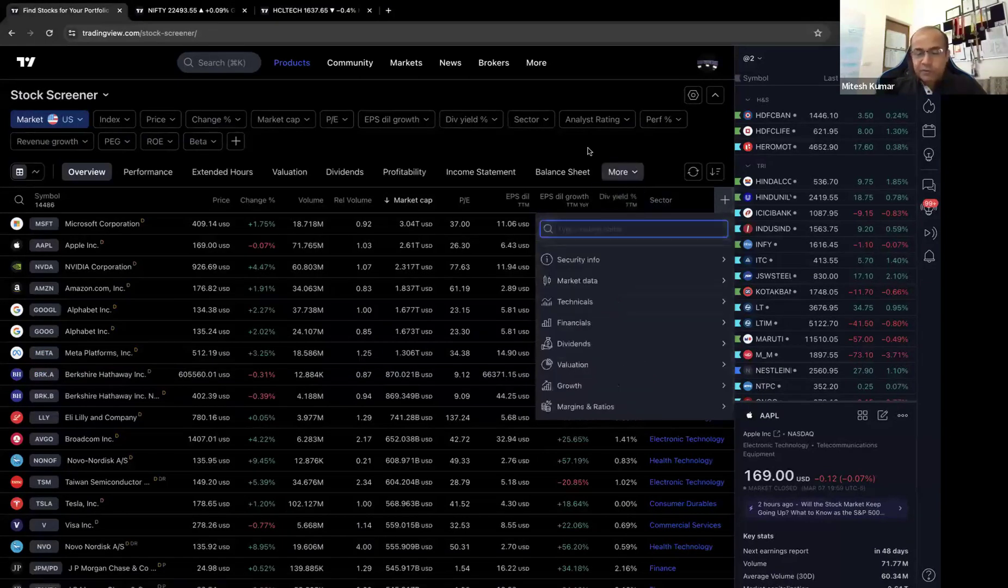
pyautogui.press('Escape')
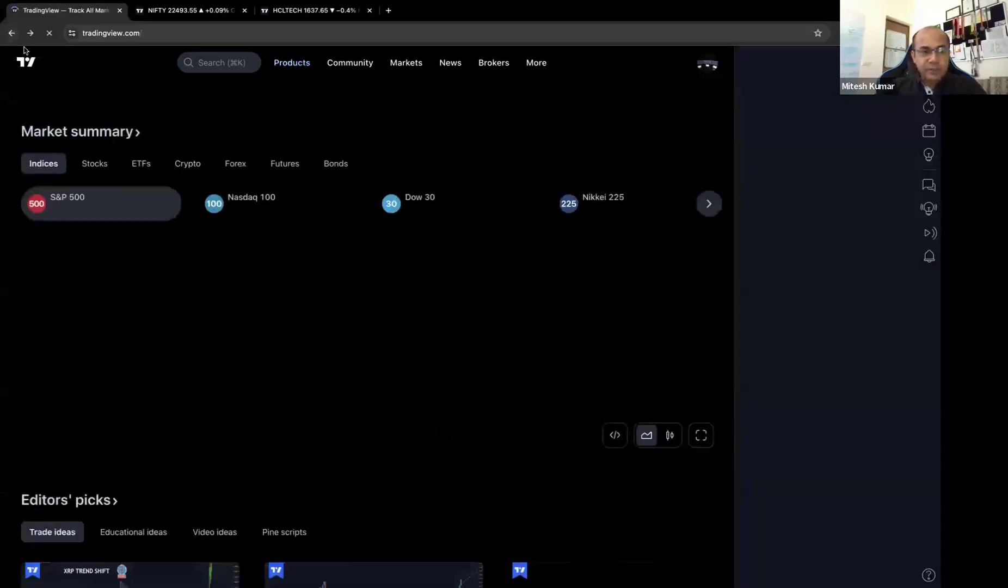
# - Return to the Nifty 50 chart and collapse the Stock Screener panel beneath it
pyautogui.click(12, 33)
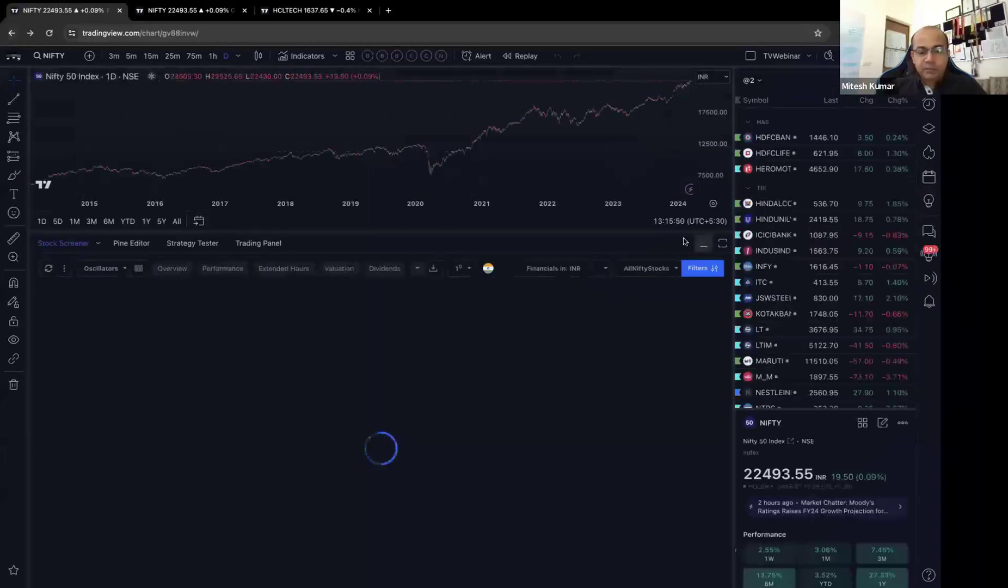
pyautogui.moveTo(620, 229); pyautogui.dragTo(620, 566)
pyautogui.scroll(5, 581, 302)
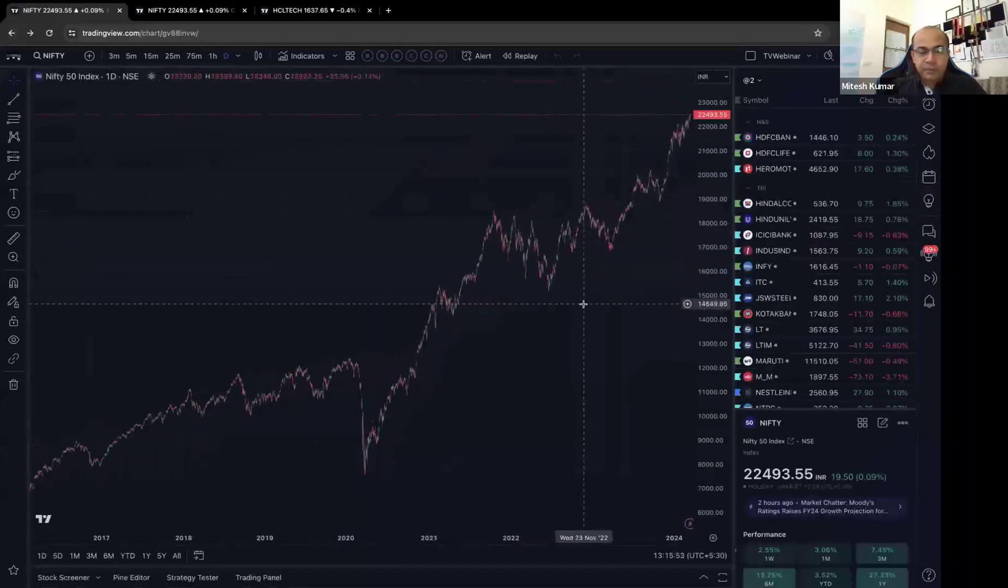
pyautogui.scroll(3, 583, 303)
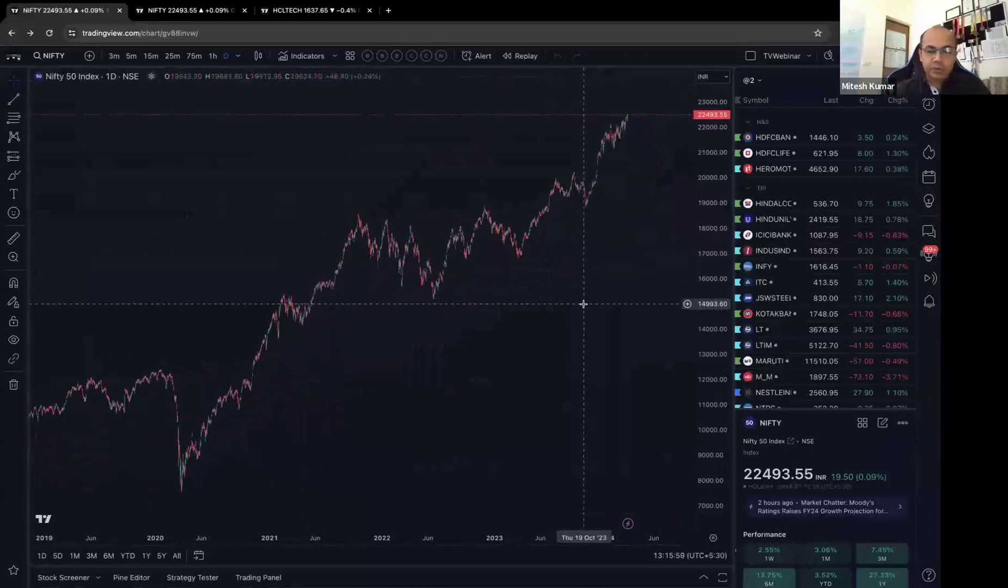
pyautogui.scroll(5, 583, 303)
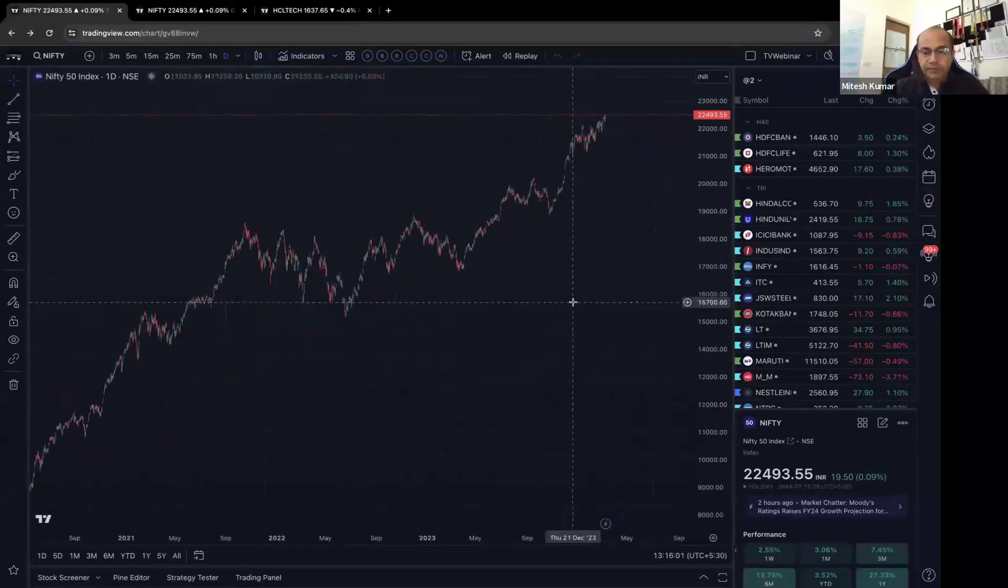
pyautogui.scroll(3, 600, 254)
pyautogui.scroll(2, 577, 239)
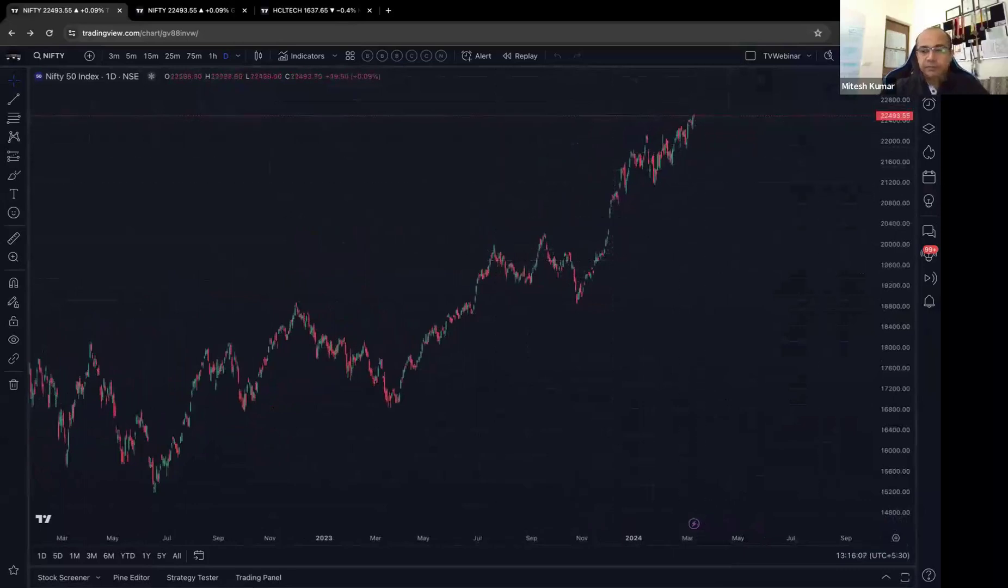
# - Show the 00-Commodities watchlist and enlarge it by collapsing the symbol details below to their heading
pyautogui.click(929, 80)
pyautogui.click(751, 80)
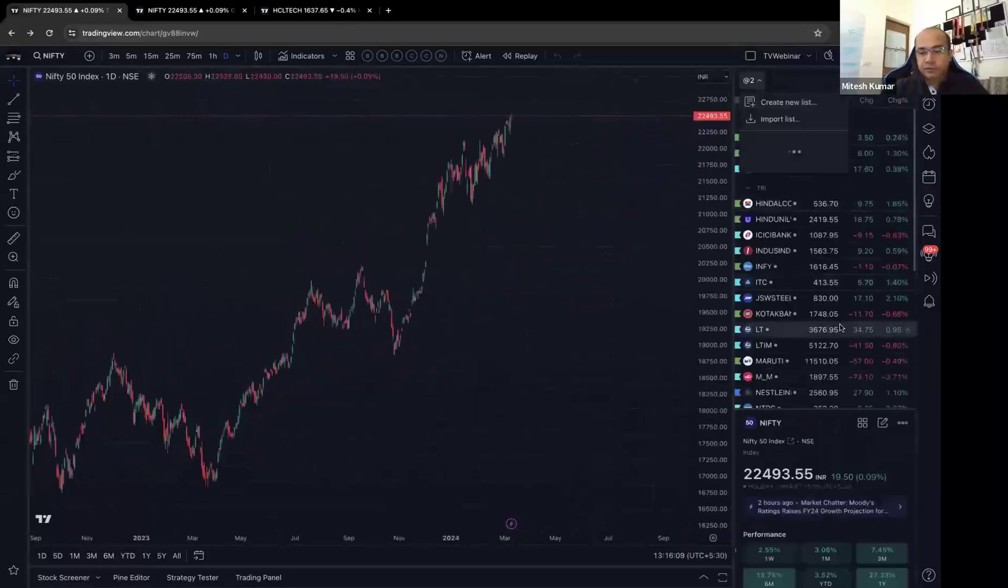
pyautogui.scroll(-5, 839, 327)
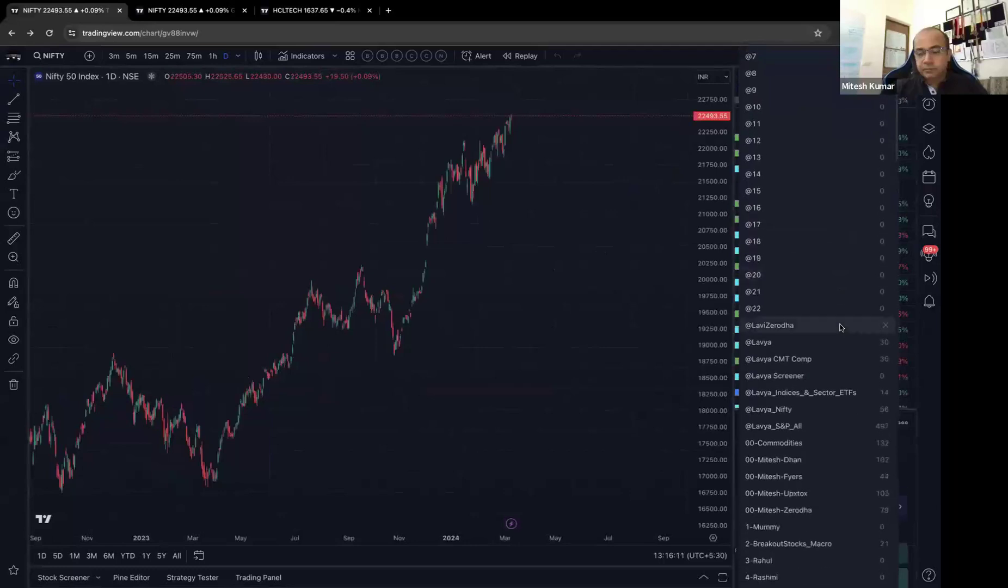
pyautogui.click(803, 392)
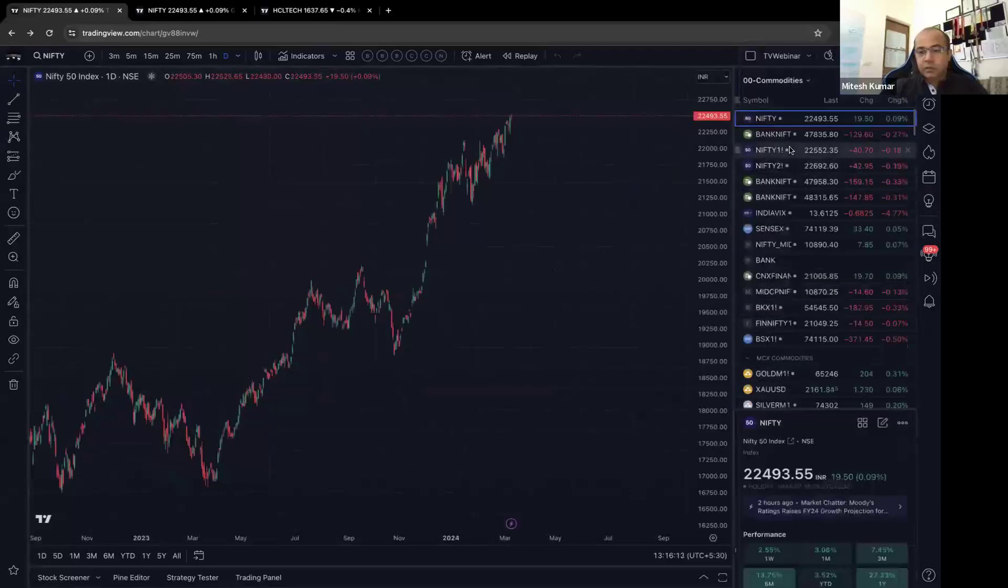
pyautogui.scroll(-3, 785, 262)
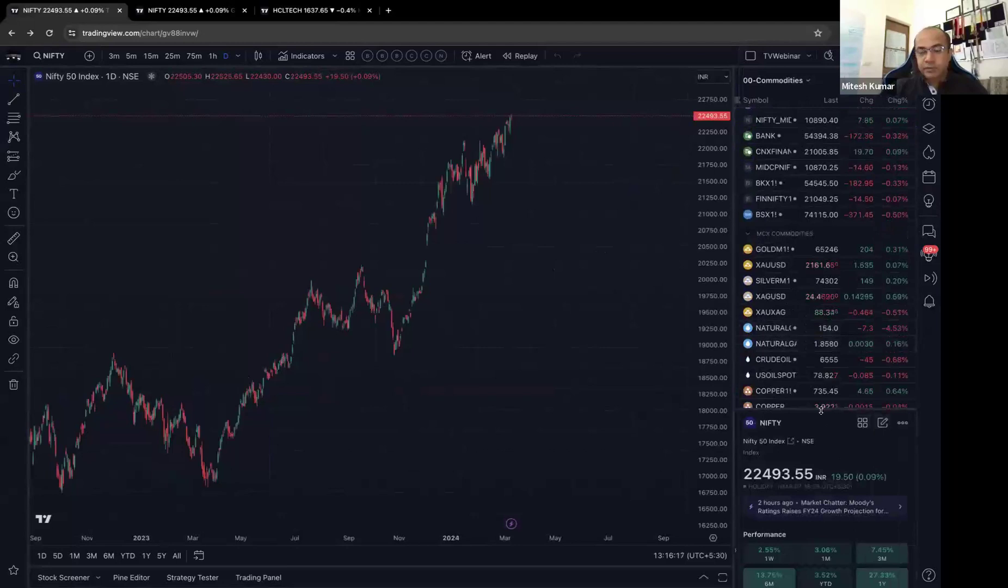
pyautogui.moveTo(820, 442); pyautogui.dragTo(828, 583)
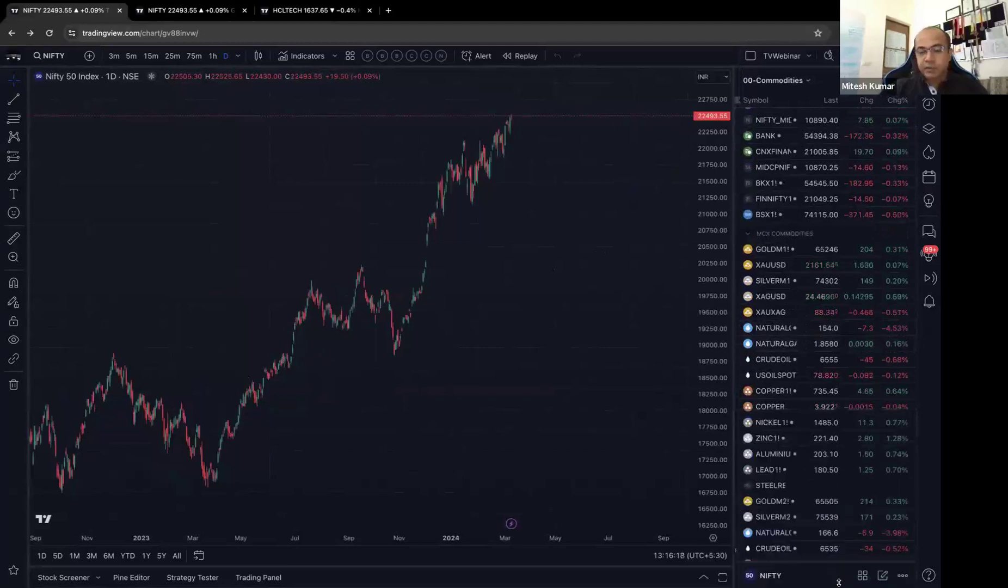
# - View the Gold/Silver chart XAUXAG from the watchlist and switch the chart back to NIFTY
pyautogui.click(782, 312)
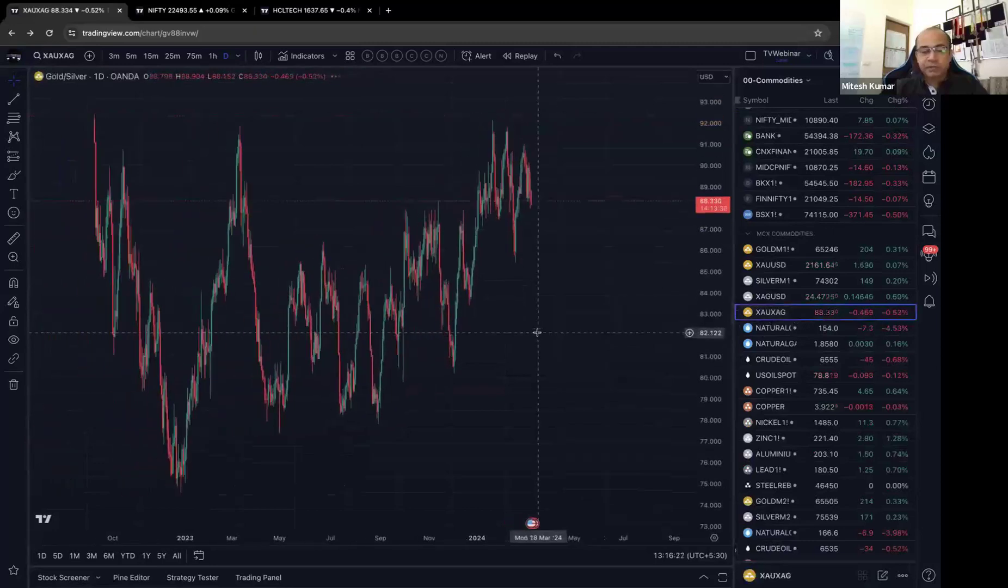
pyautogui.scroll(-3, 537, 332)
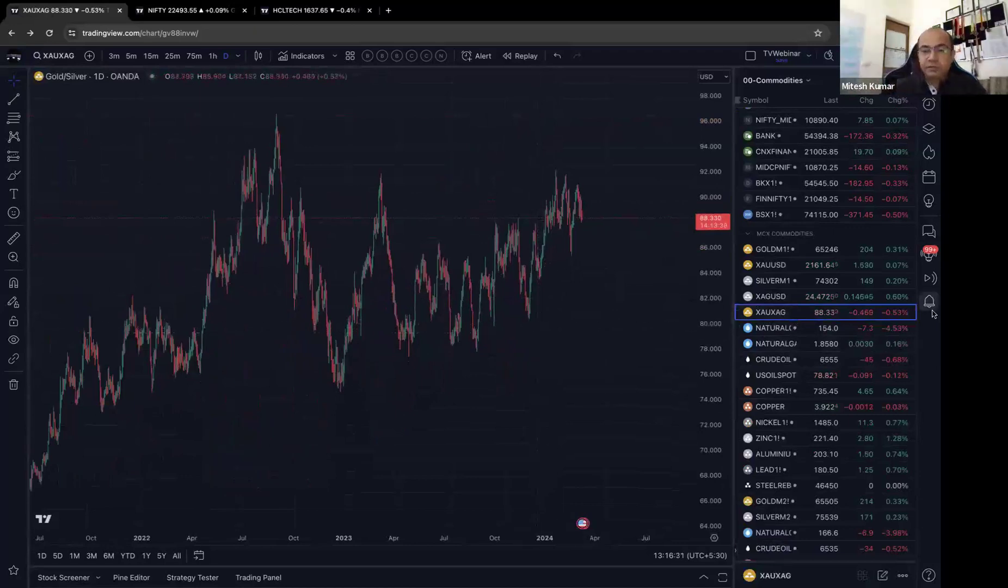
pyautogui.scroll(3, 821, 315)
pyautogui.click(792, 119)
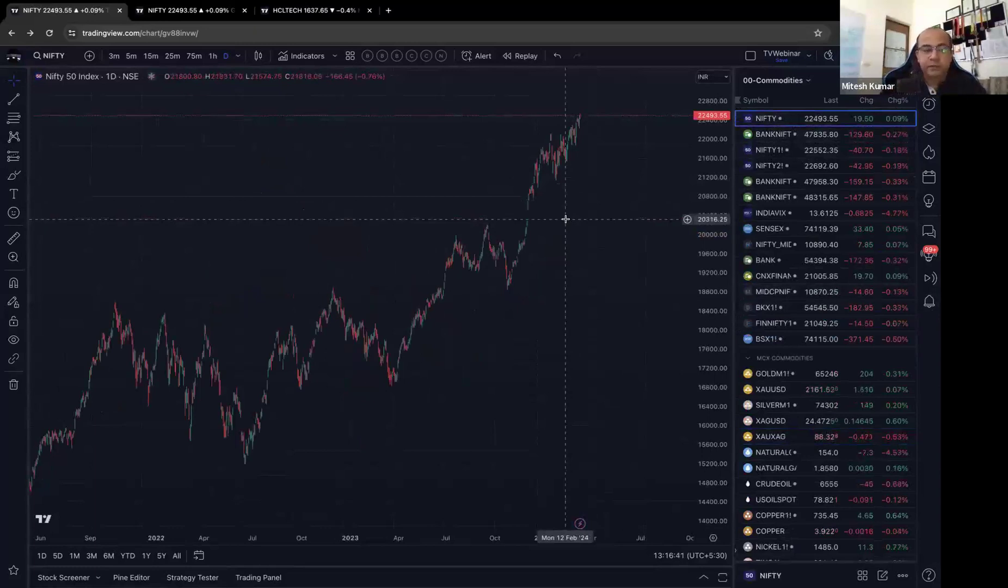
# - Try to chart the ratio symbol BANKNIFY/NIFTY through the symbol search
pyautogui.click(63, 58)
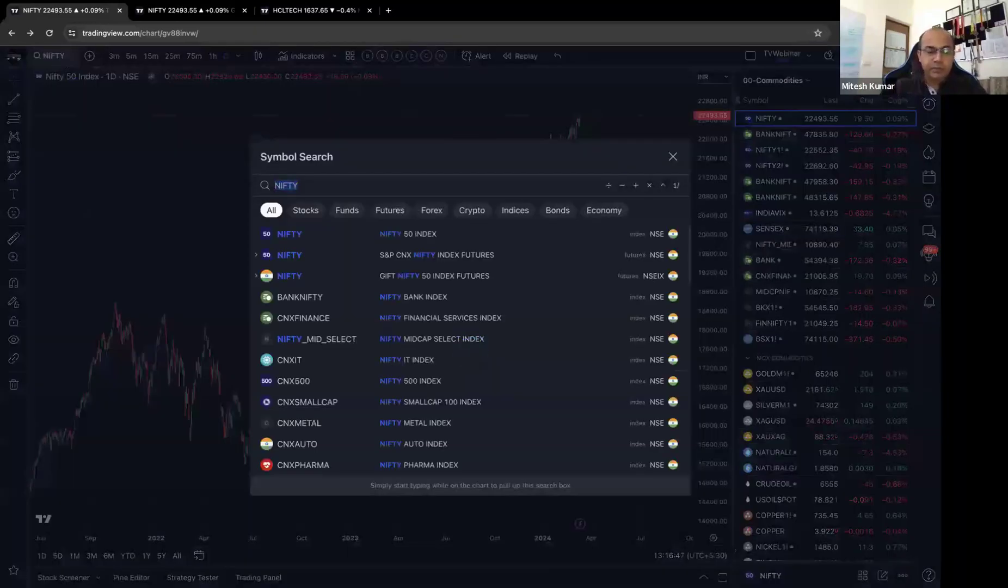
pyautogui.press('BackSpace')
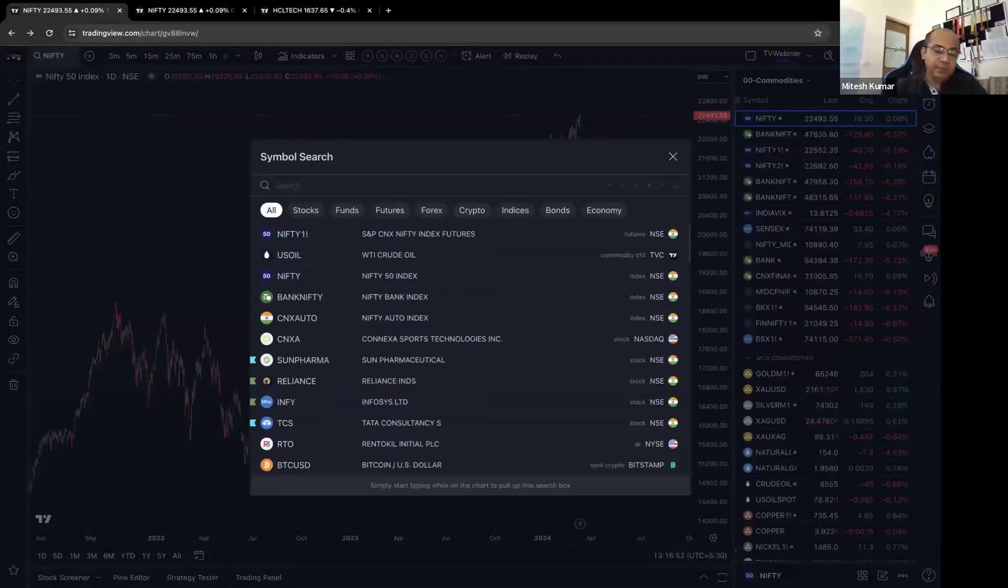
pyautogui.write('BANKNIF')
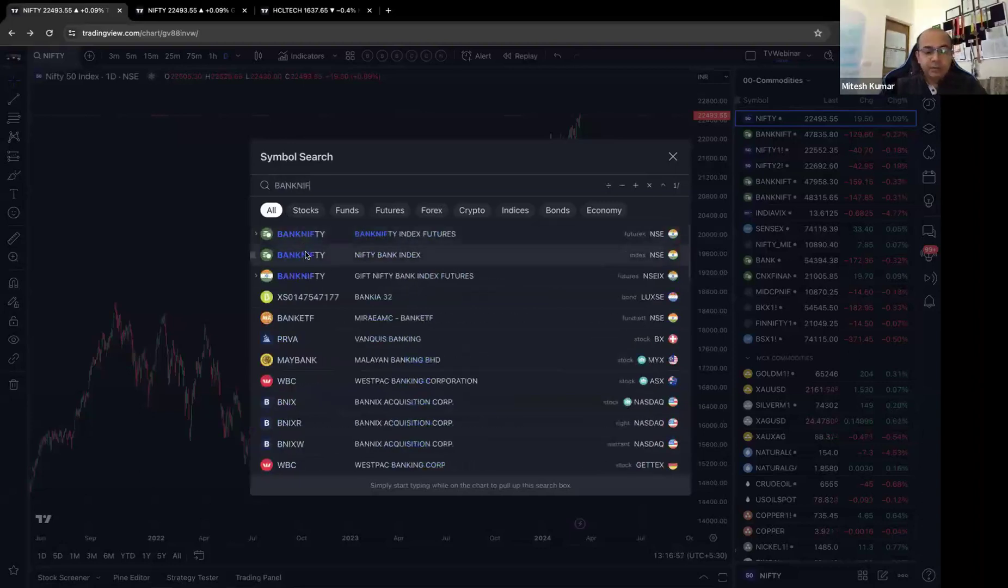
pyautogui.write('Y')
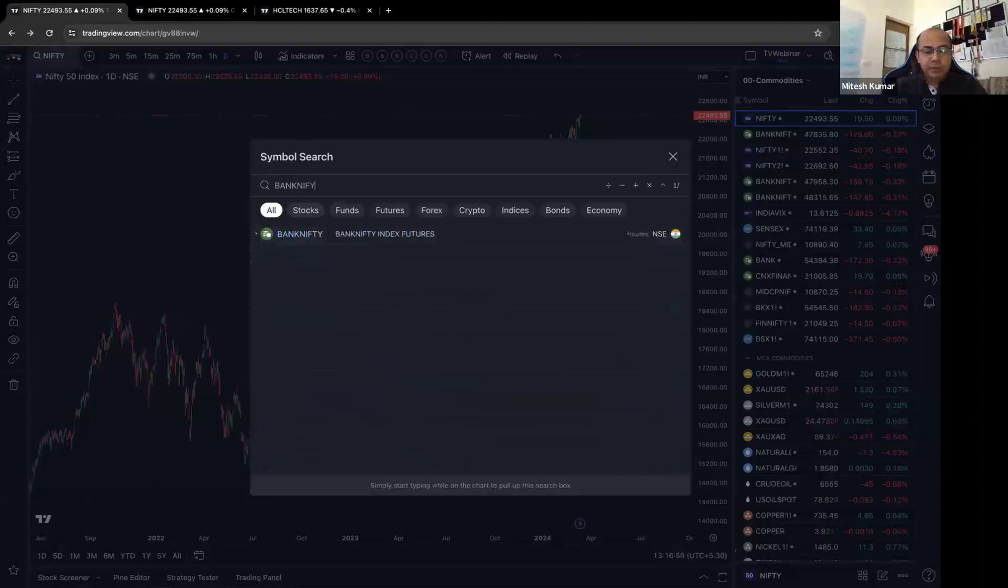
pyautogui.write('/')
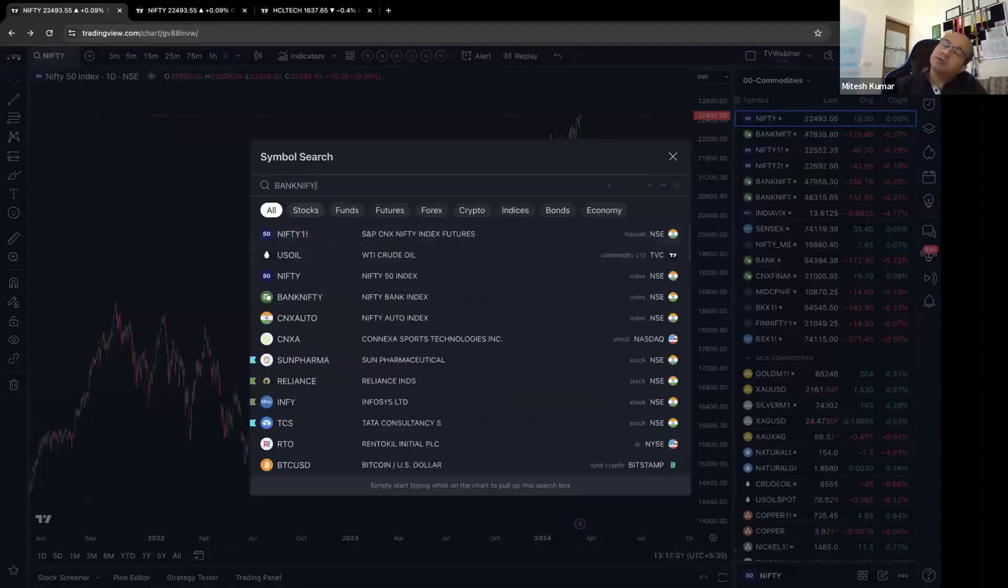
pyautogui.write('NIFTY')
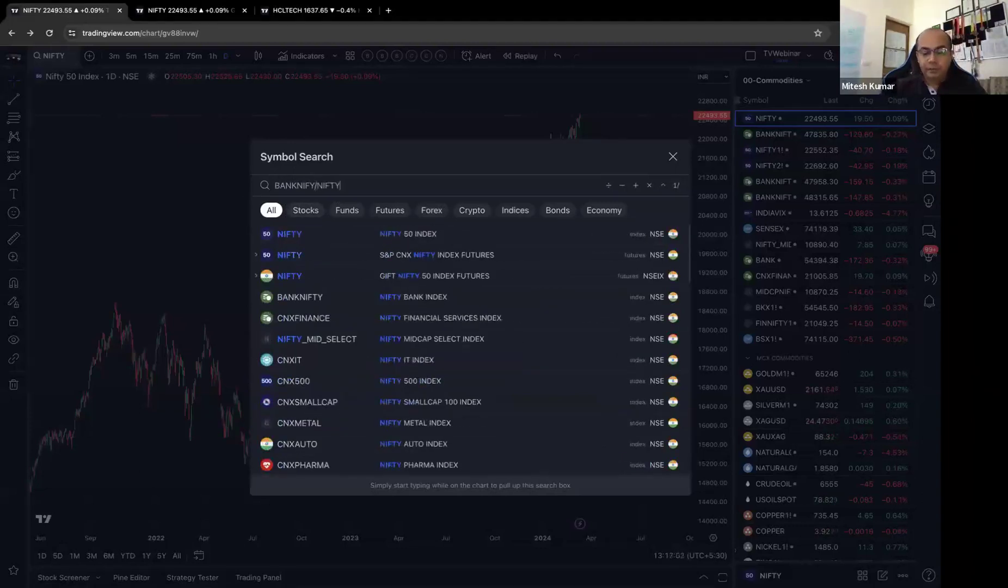
pyautogui.press('Return')
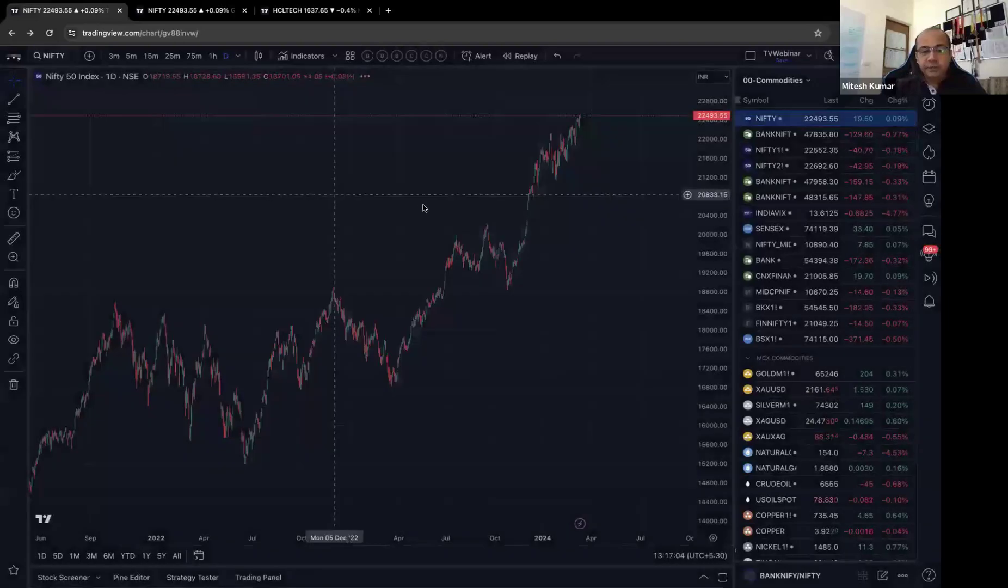
# - Chart the ratio of the Nifty Bank index to the Nifty 50 index as BANKNIFTY/NSE:NIFTY over a longer period
pyautogui.click(72, 57)
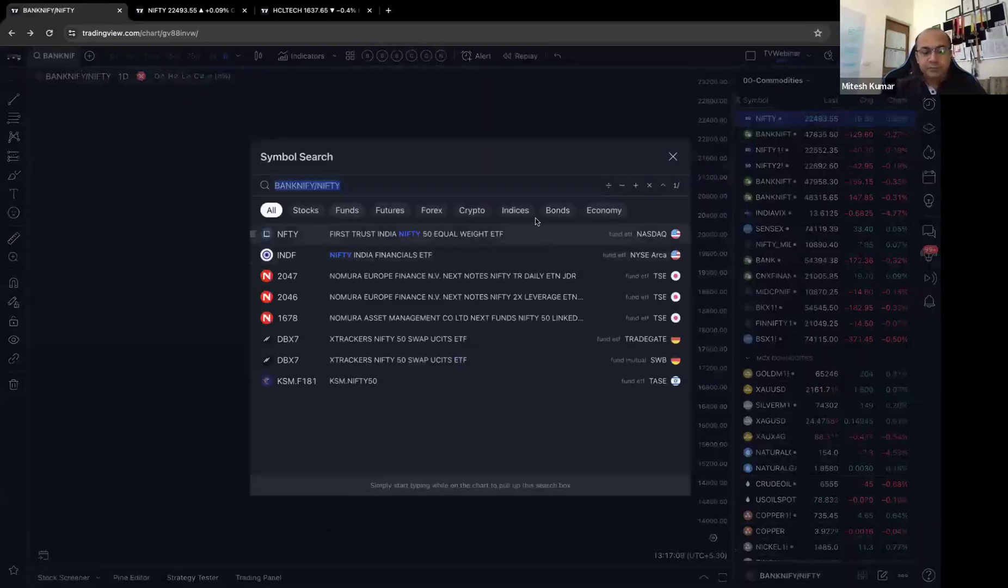
pyautogui.write('BANKNIFTY')
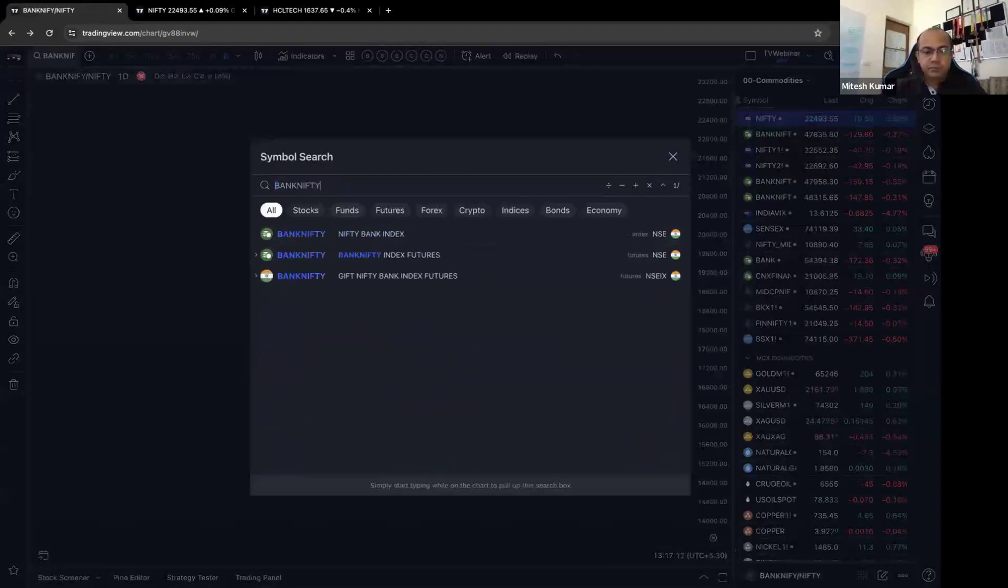
pyautogui.click(503, 237)
pyautogui.click(65, 58)
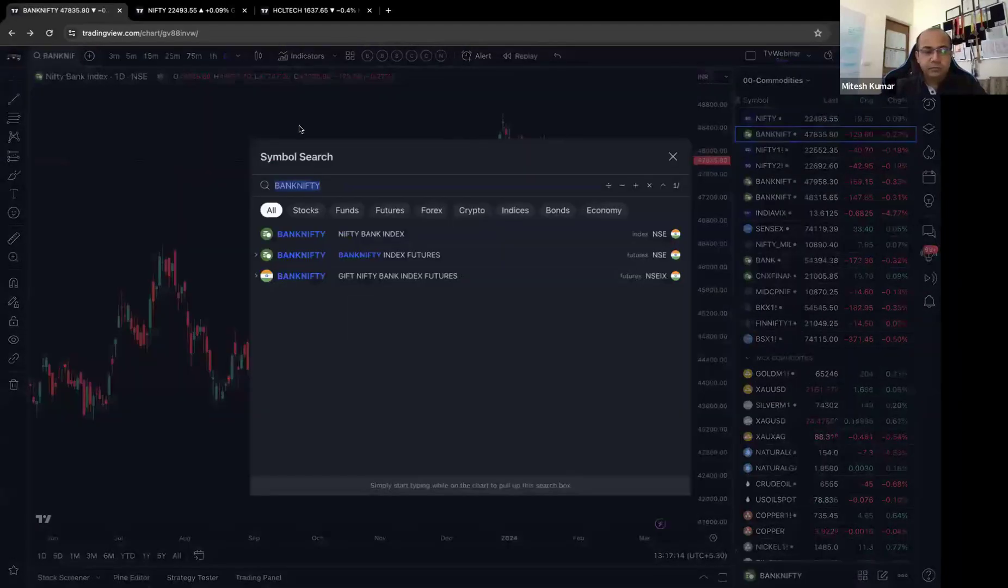
pyautogui.click(366, 186)
pyautogui.write('/NIFTY')
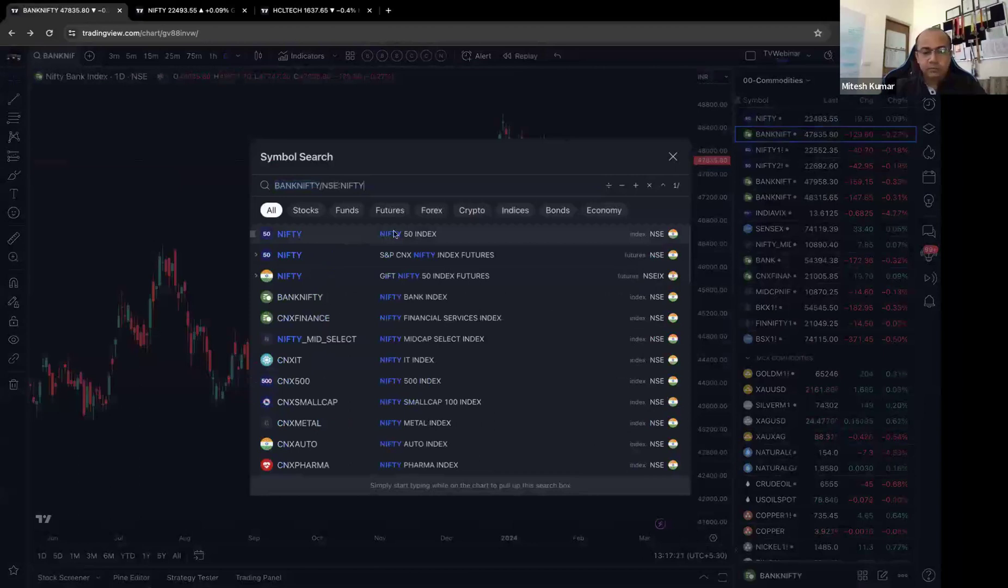
pyautogui.press('Return')
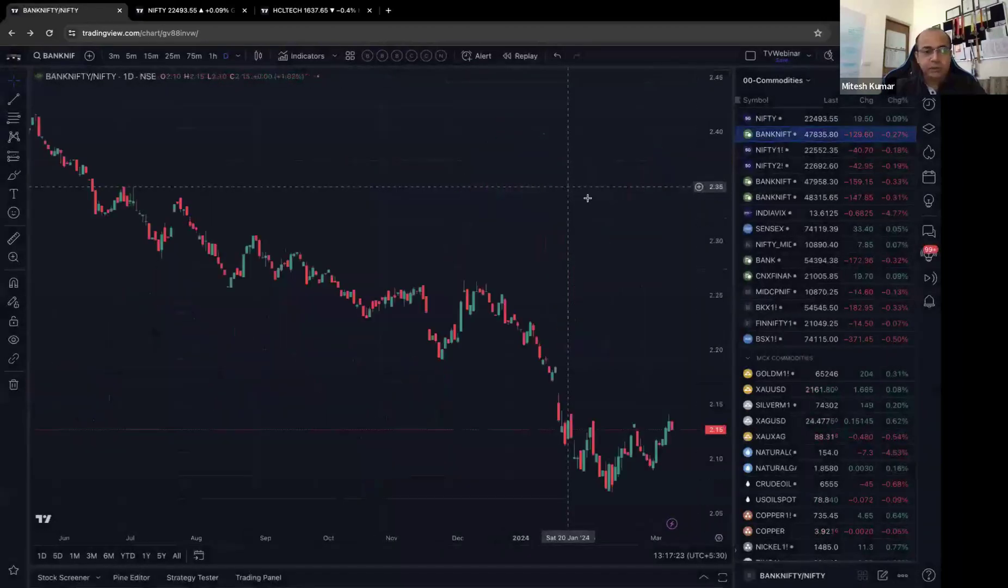
pyautogui.scroll(-5, 587, 246)
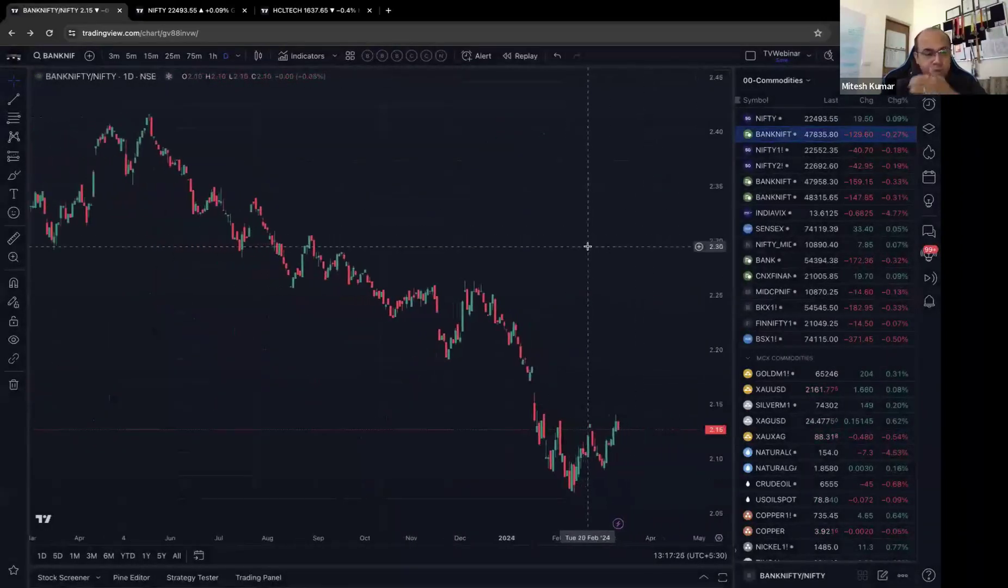
pyautogui.scroll(-3, 587, 246)
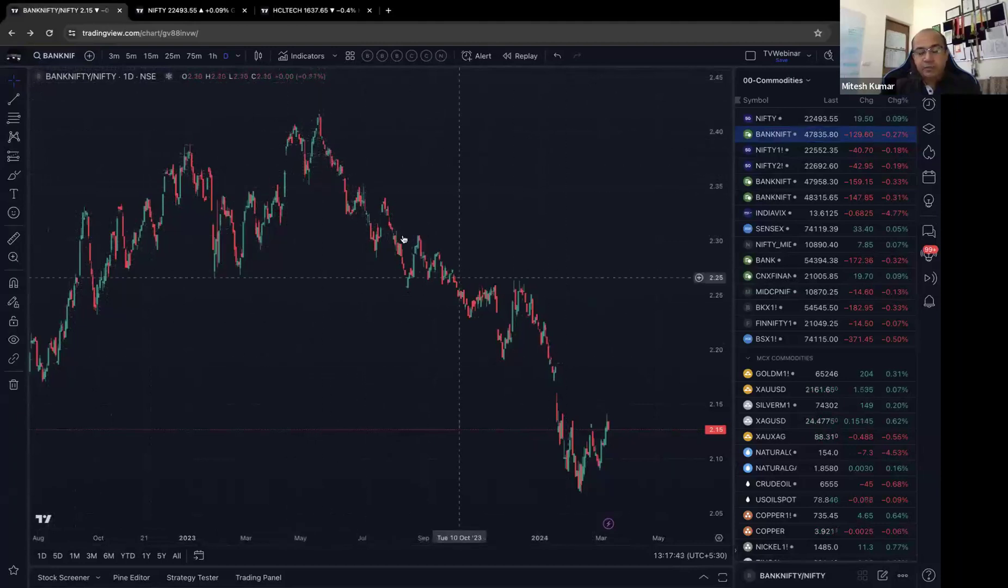
pyautogui.scroll(-3, 408, 229)
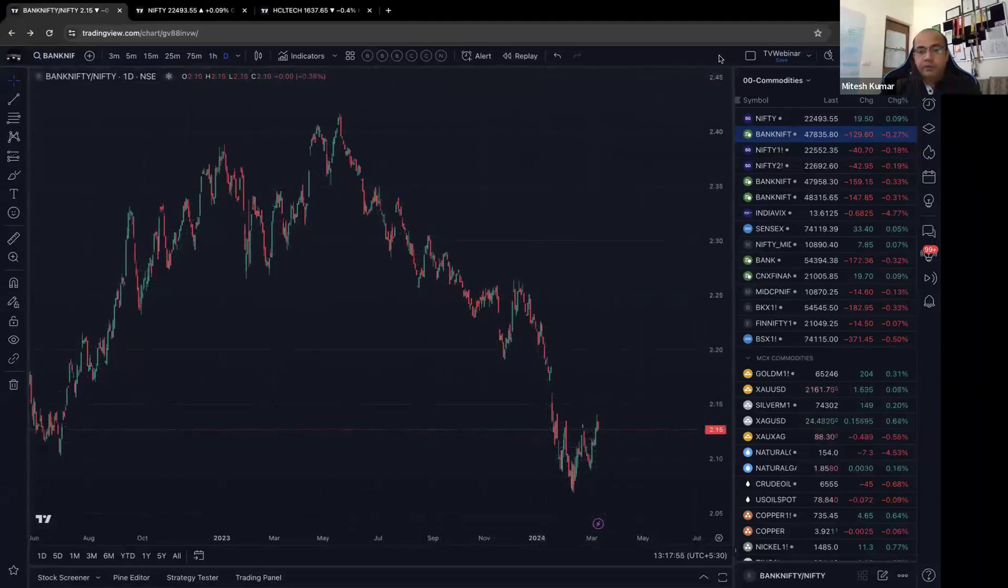
# - Split the layout into three stacked charts, with BANKNIFTY in the middle one and NIFTY in the lowest beneath the ratio chart
pyautogui.click(750, 55)
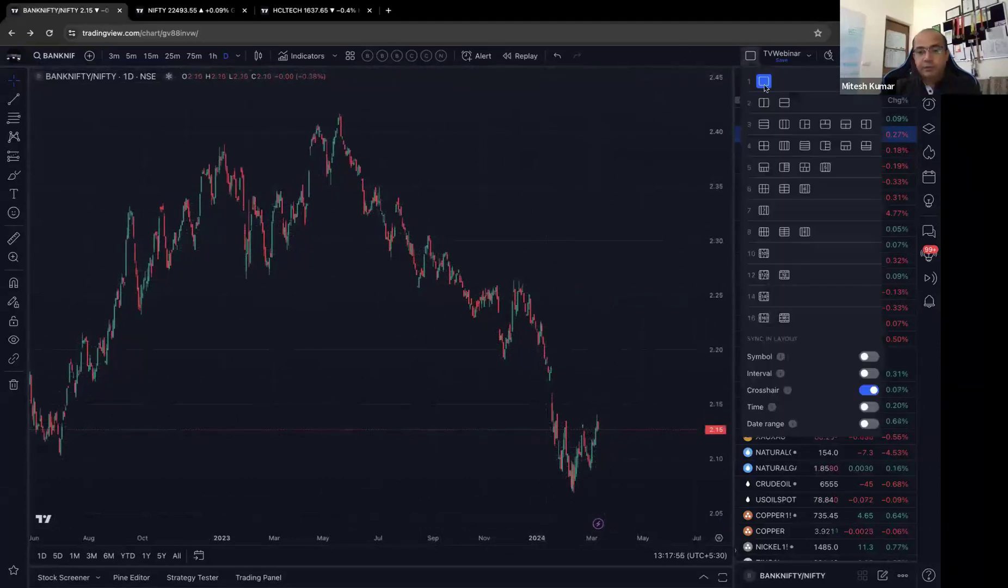
pyautogui.click(764, 124)
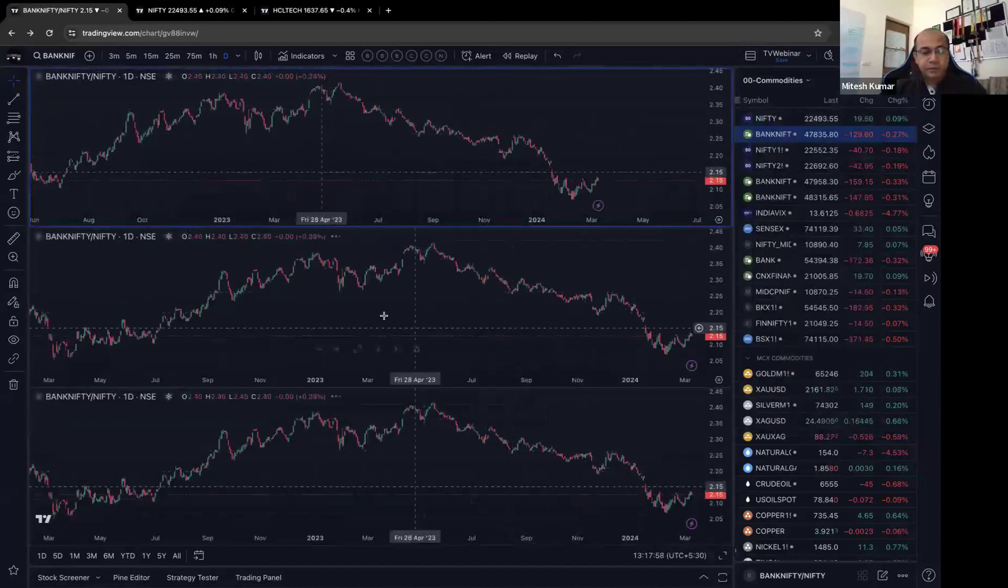
pyautogui.write('NIFTY')
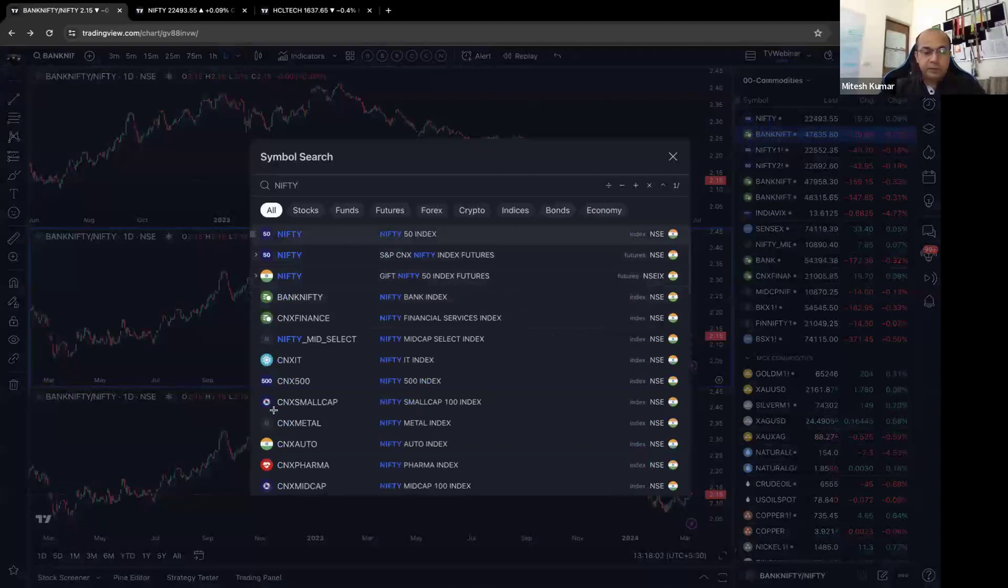
pyautogui.press('Return')
pyautogui.write('BANKNIF')
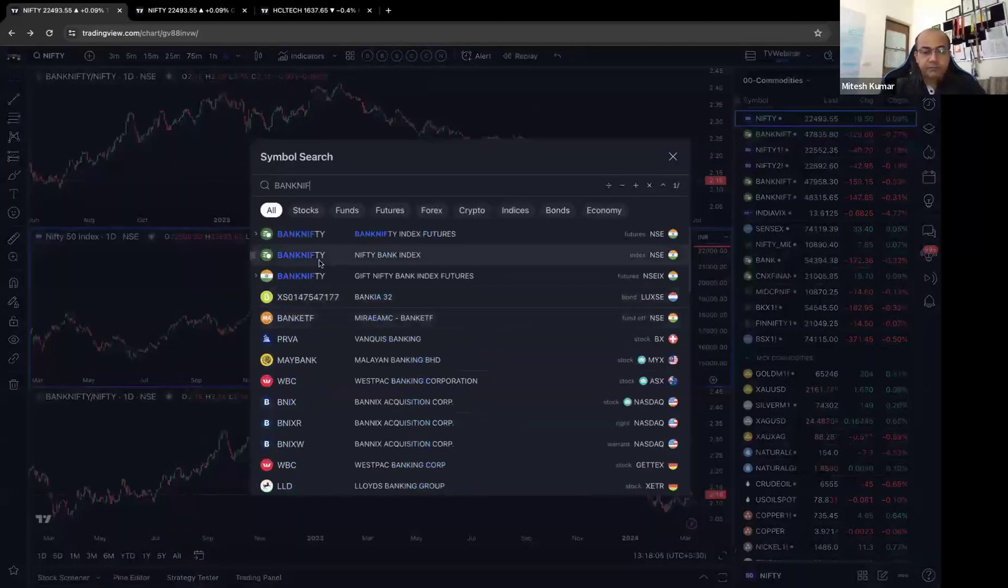
pyautogui.press('Return')
pyautogui.write('NIFTY')
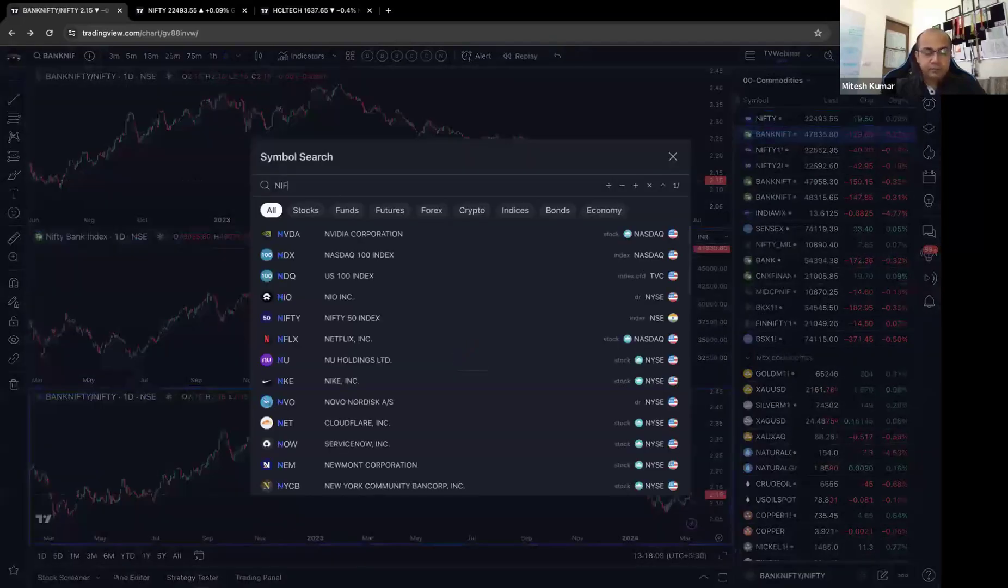
pyautogui.press('Return')
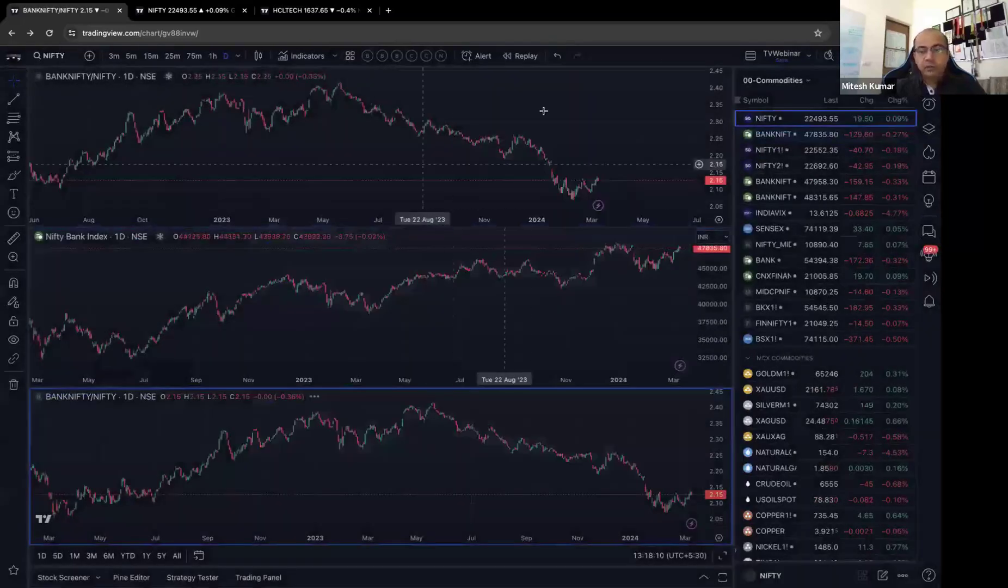
# - Turn on Interval syncing for the layout and compare the BANKNIFTY/NIFTY ratio with both indices over a longer period
pyautogui.click(750, 55)
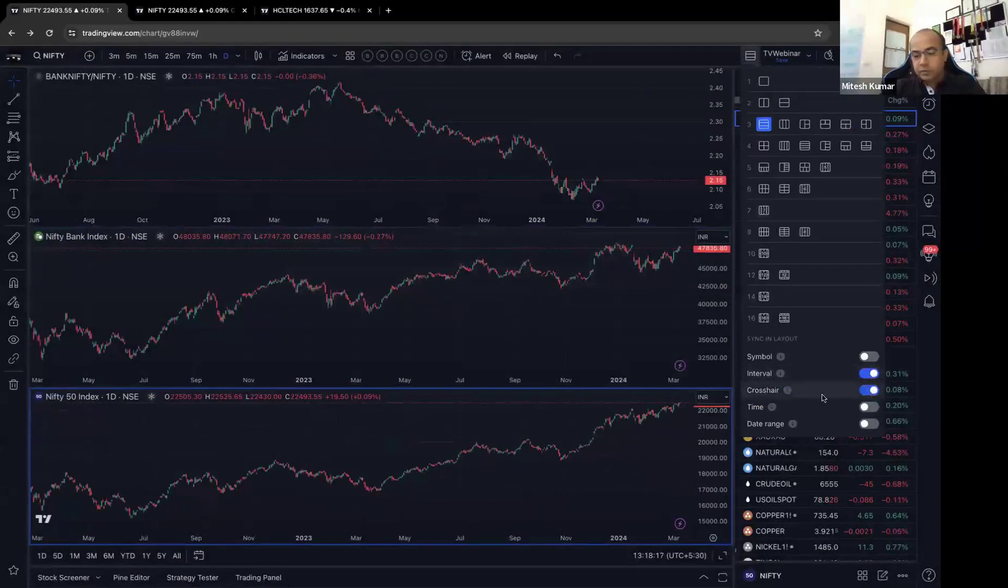
pyautogui.click(561, 294)
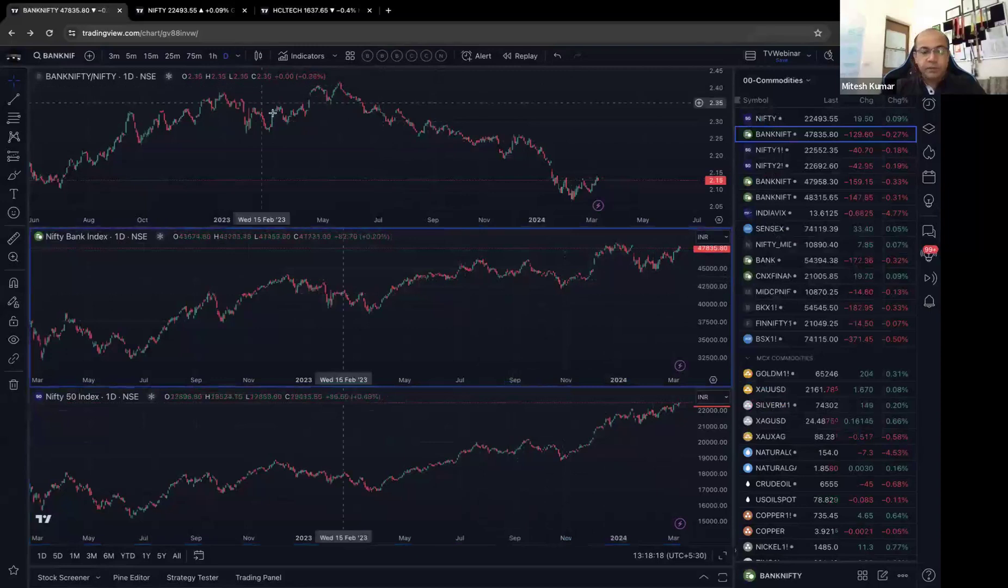
pyautogui.scroll(-5, 454, 291)
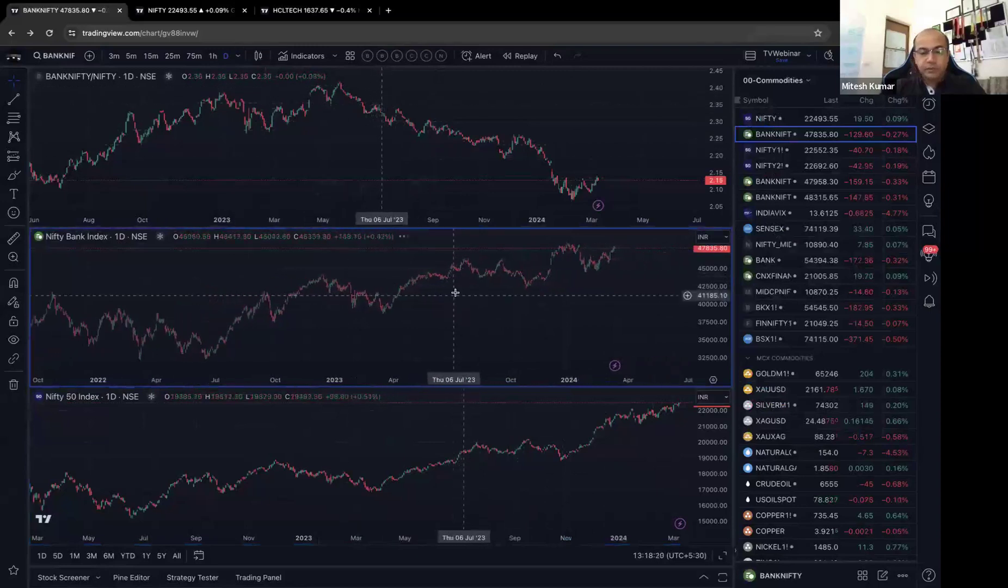
pyautogui.scroll(-2, 454, 294)
pyautogui.scroll(-3, 492, 462)
pyautogui.scroll(-1, 492, 462)
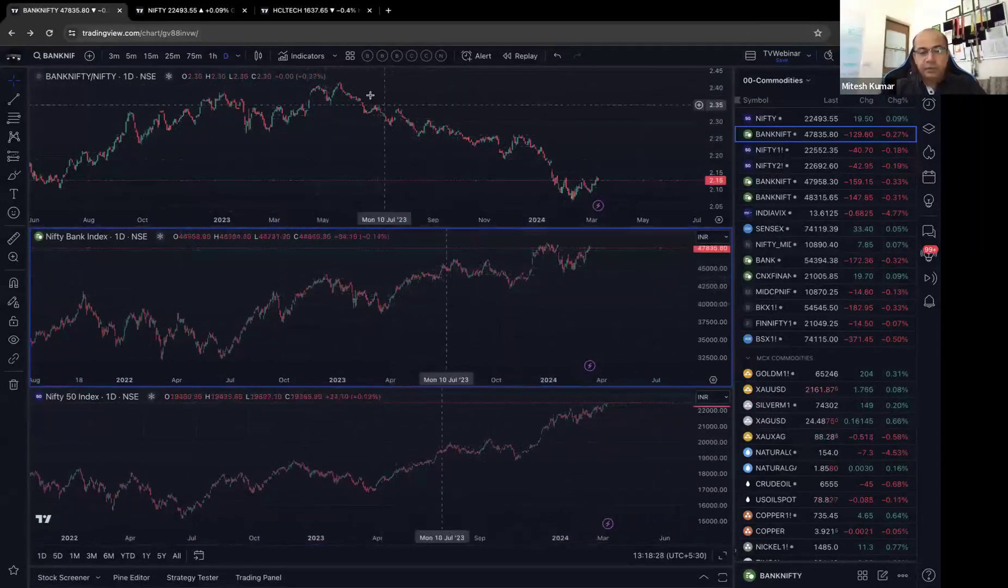
pyautogui.scroll(-2, 381, 148)
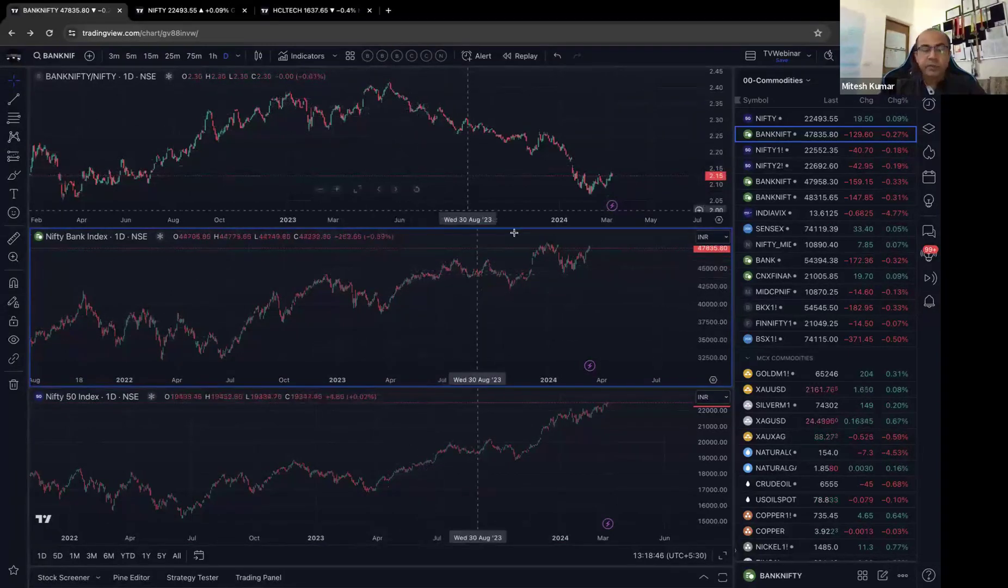
# - Return to the single-chart layout and, after checking the ratio's full symbol in the symbol search, switch the chart back to NIFTY
pyautogui.click(747, 61)
pyautogui.click(763, 81)
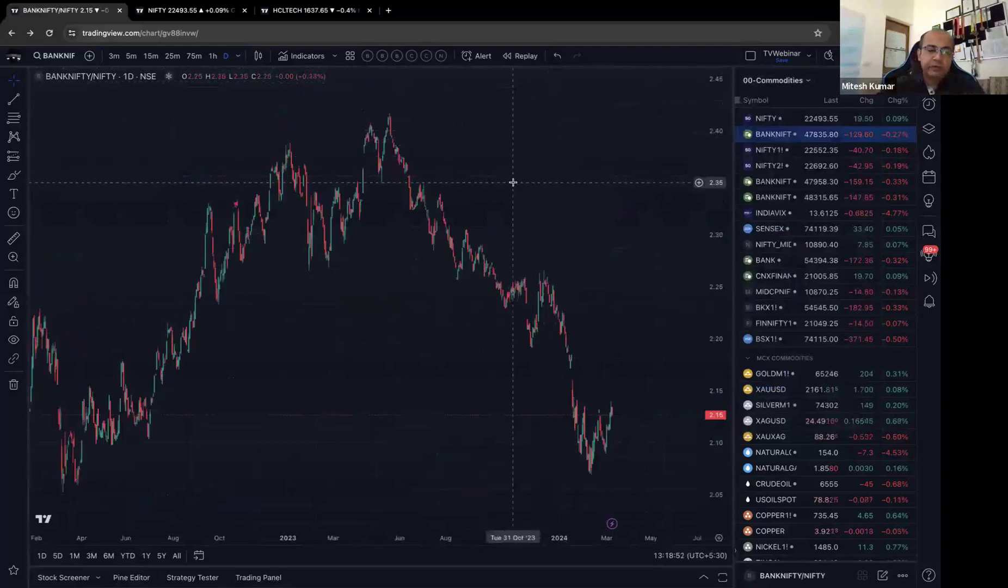
pyautogui.click(72, 59)
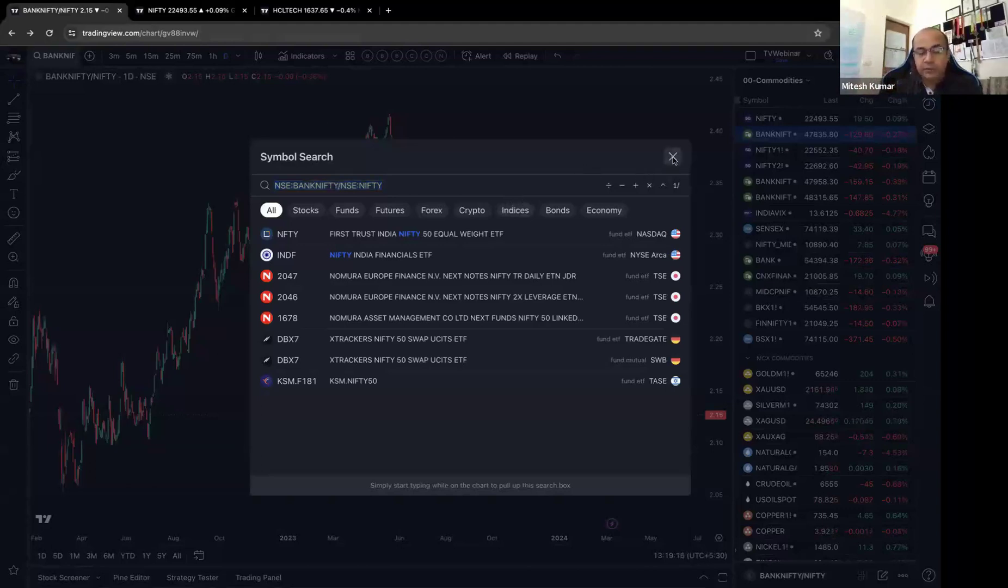
pyautogui.click(673, 156)
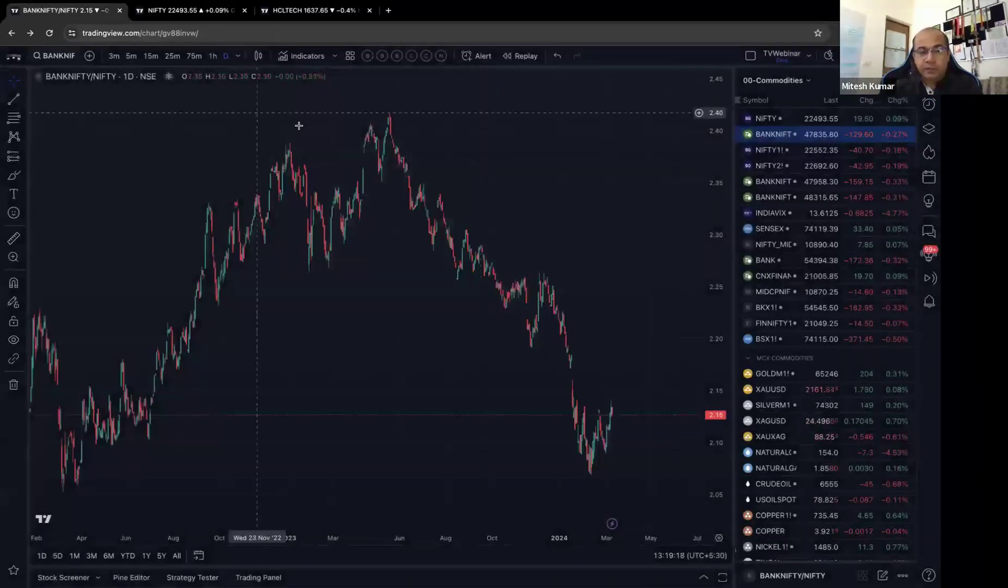
pyautogui.click(816, 120)
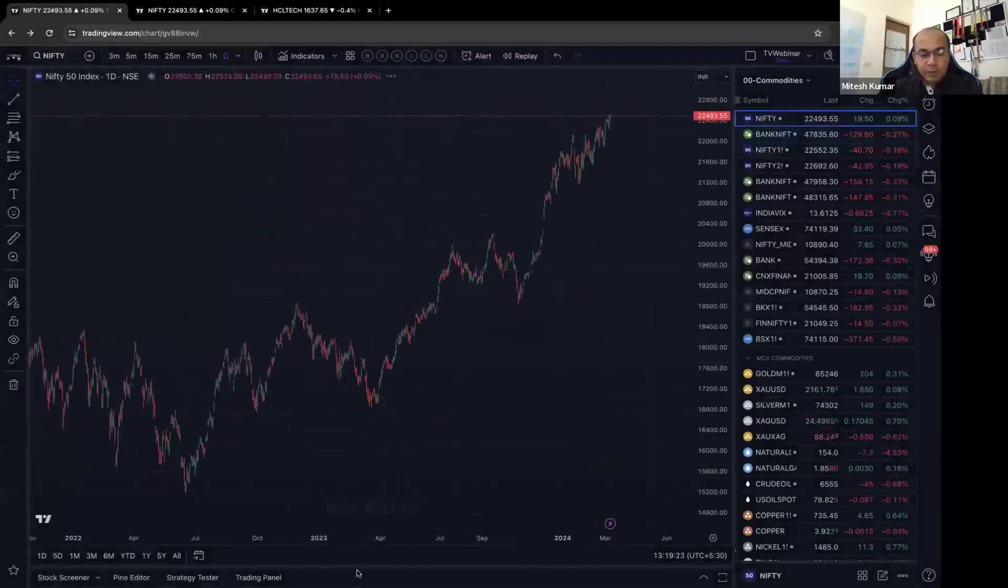
# - Open the trading area below the chart and connect to TradingView's Paper Trading simulator
pyautogui.moveTo(260, 578); pyautogui.dragTo(261, 310)
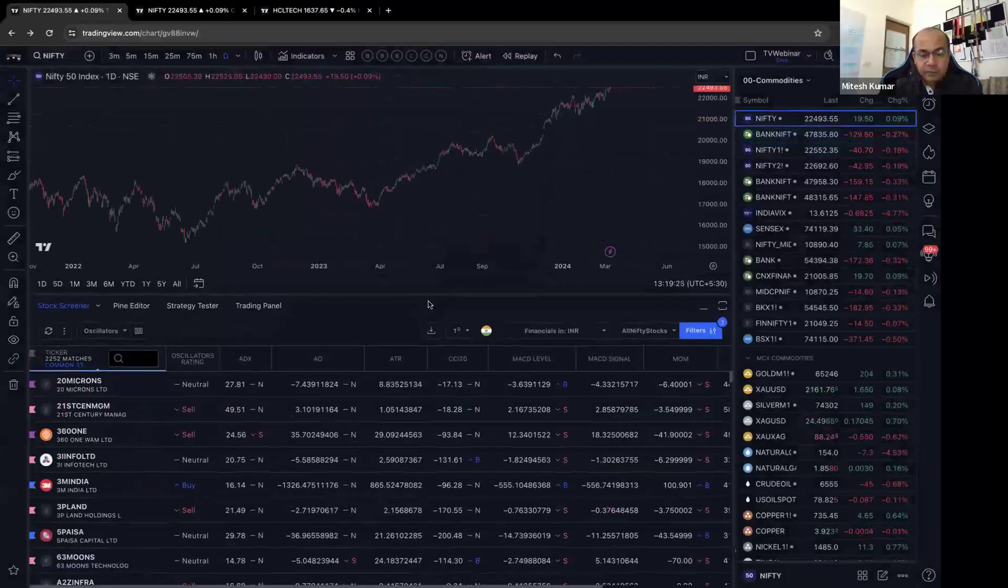
pyautogui.click(260, 307)
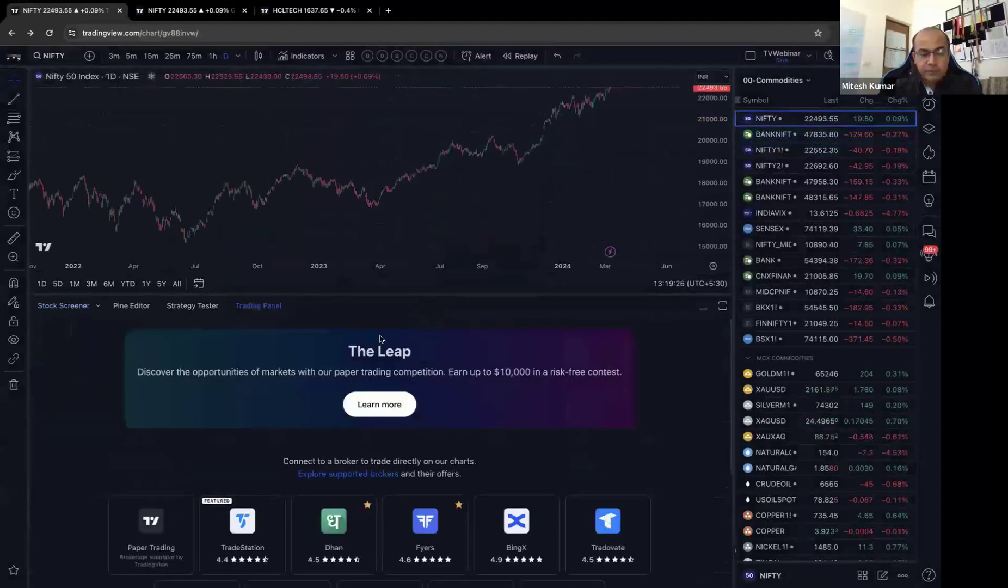
pyautogui.moveTo(428, 294); pyautogui.dragTo(430, 251)
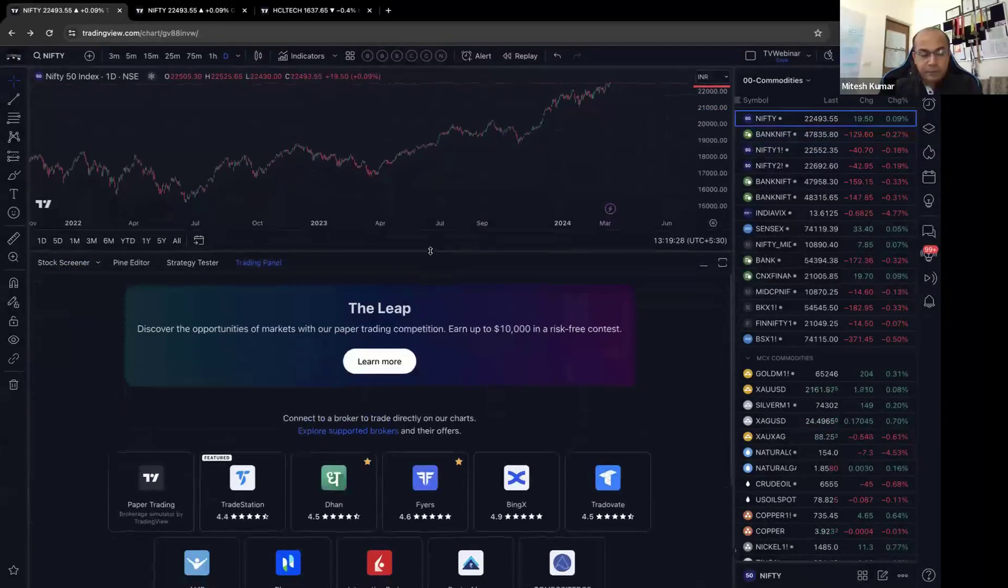
pyautogui.click(153, 485)
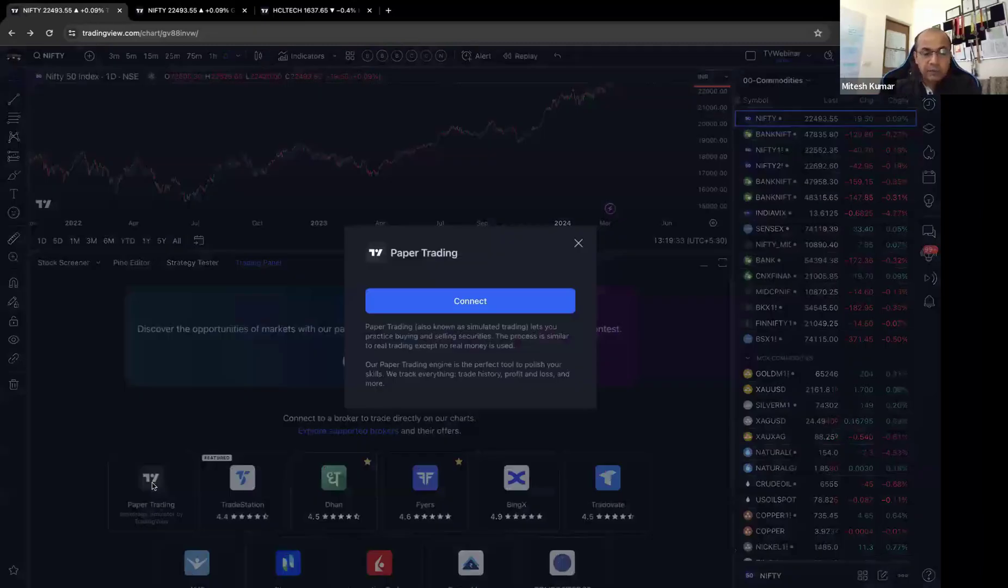
pyautogui.click(467, 301)
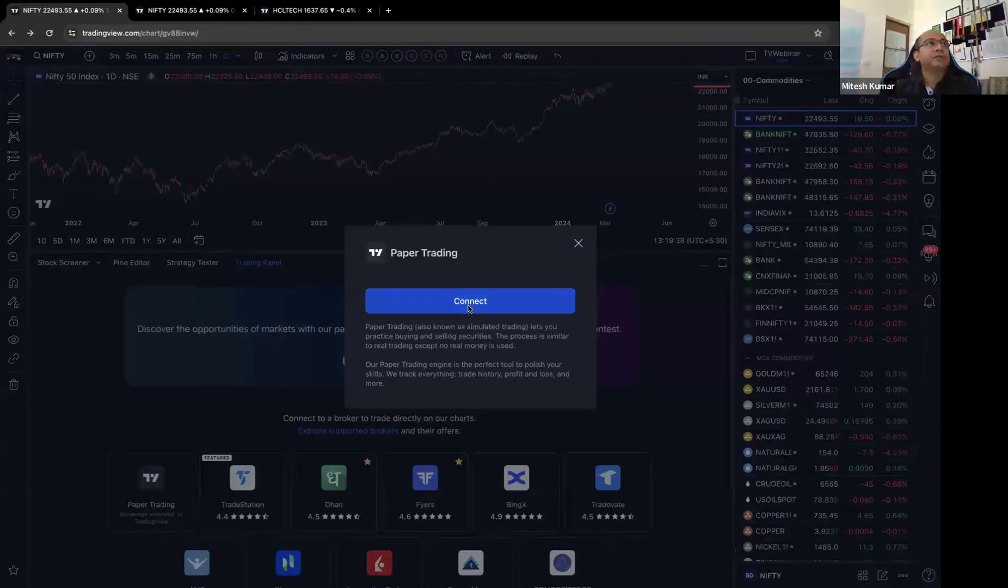
pyautogui.click(469, 308)
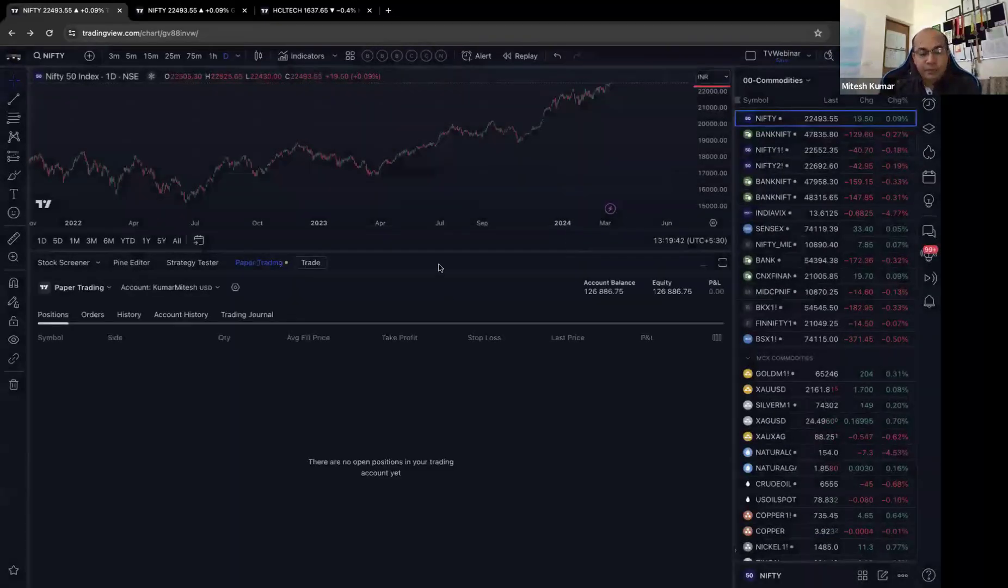
pyautogui.moveTo(441, 250); pyautogui.dragTo(441, 297)
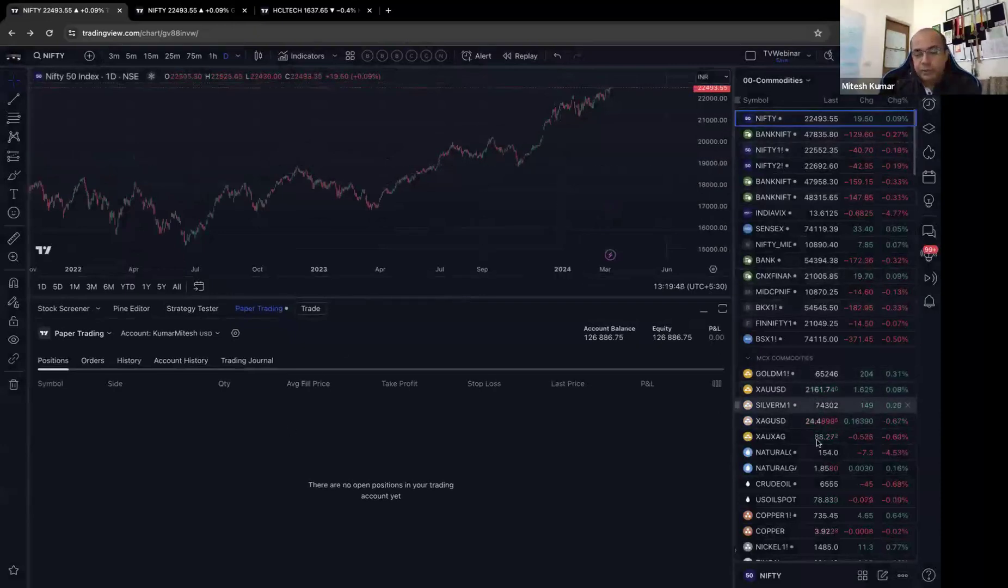
# - Chart the MCX crude oil futures CRUDEOIL1! and start a paper buy limit order for 1 unit at 6533
pyautogui.click(814, 489)
pyautogui.scroll(3, 619, 148)
pyautogui.scroll(5, 620, 148)
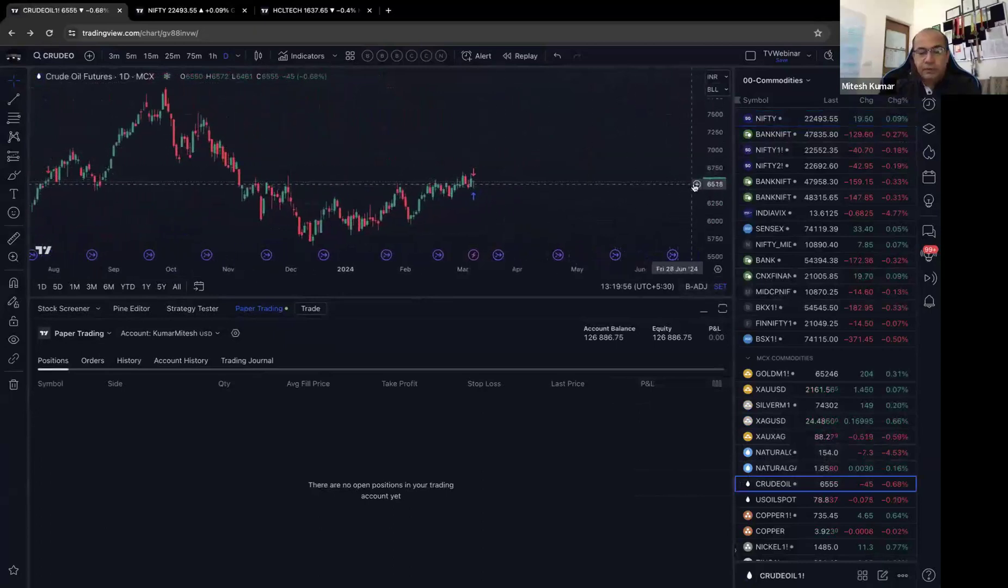
pyautogui.click(697, 183)
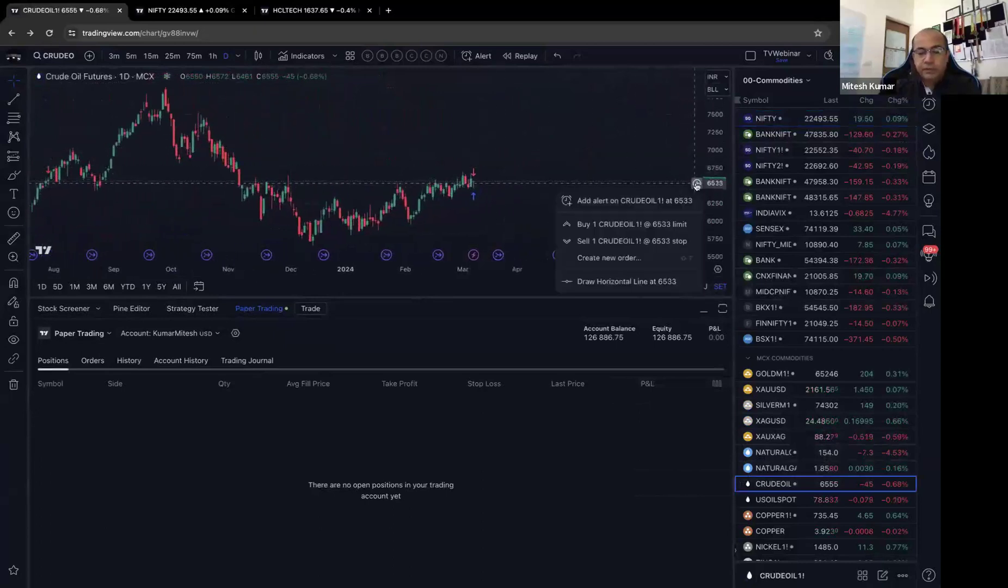
pyautogui.click(633, 223)
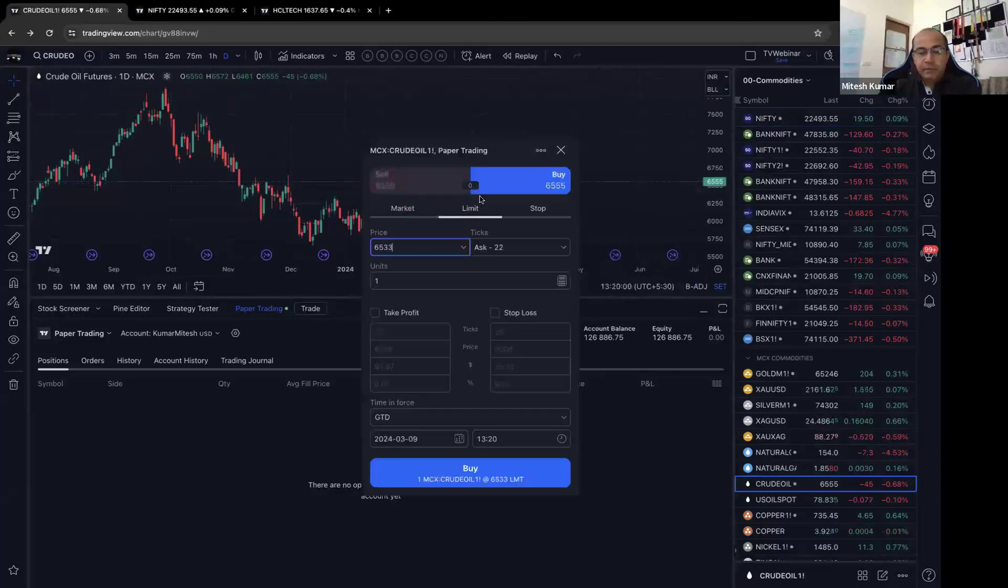
# - Try to buy 1 CRUDEOIL1! at market with a take profit of 75 ticks and a stop loss of 25 ticks
pyautogui.click(410, 314)
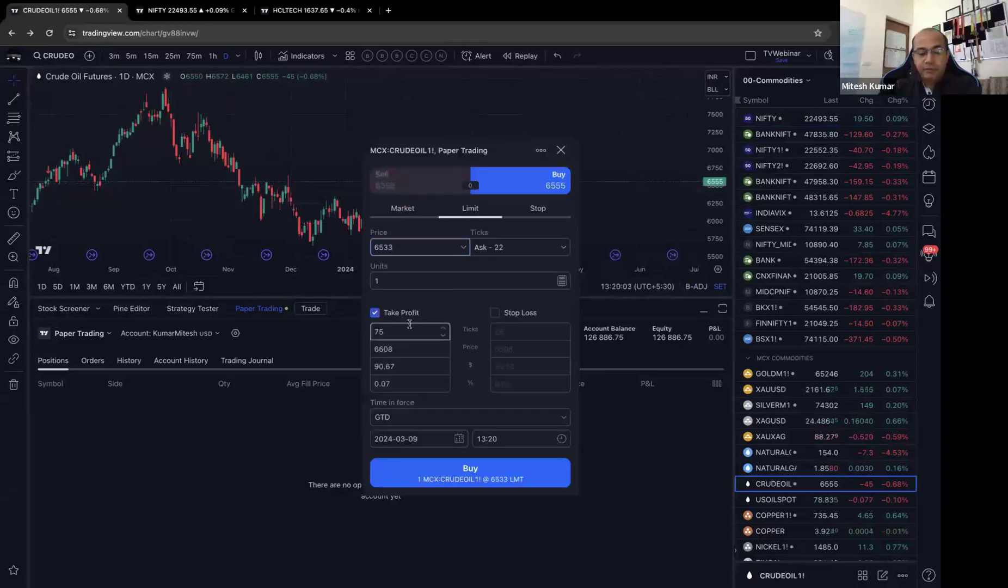
pyautogui.click(515, 313)
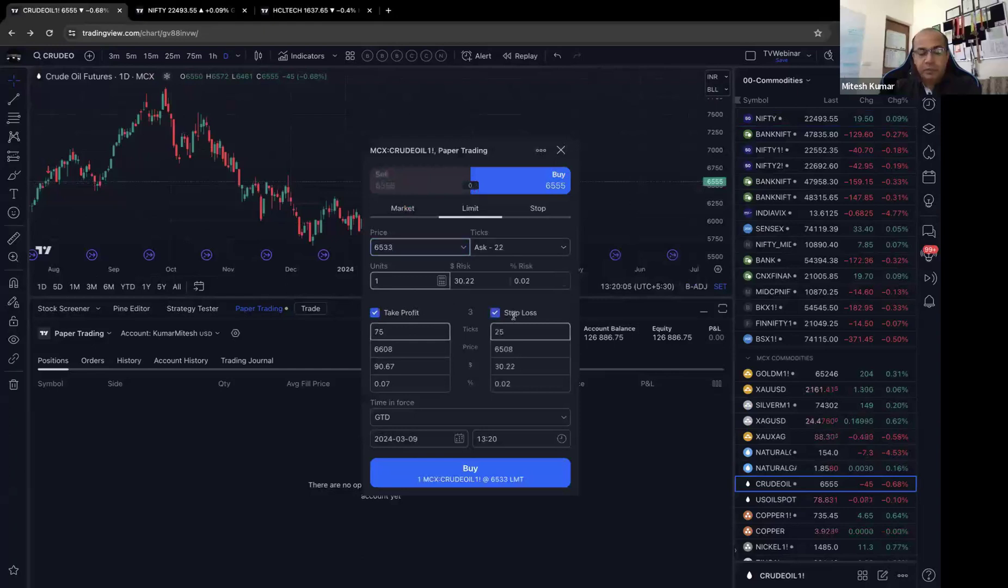
pyautogui.click(403, 208)
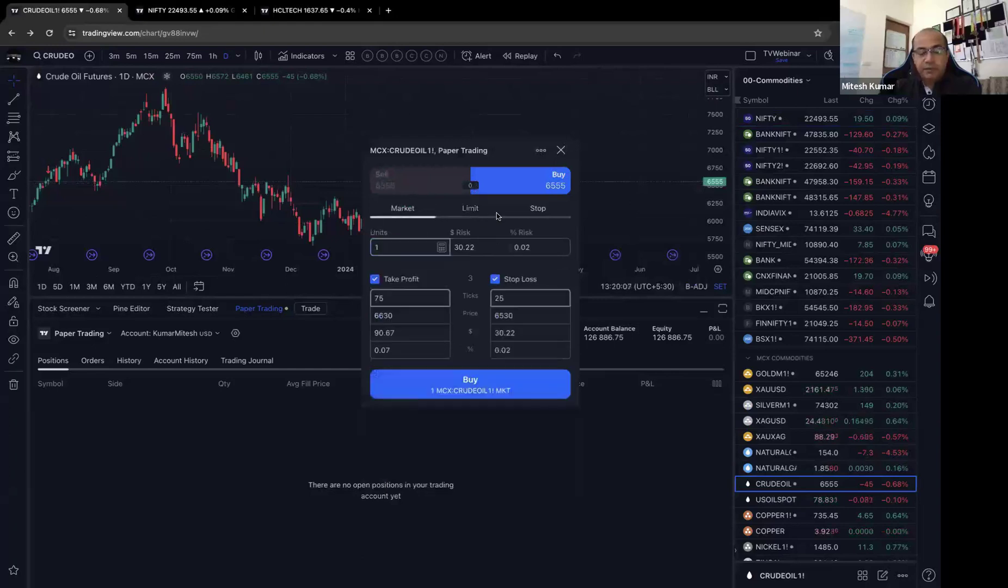
pyautogui.click(488, 379)
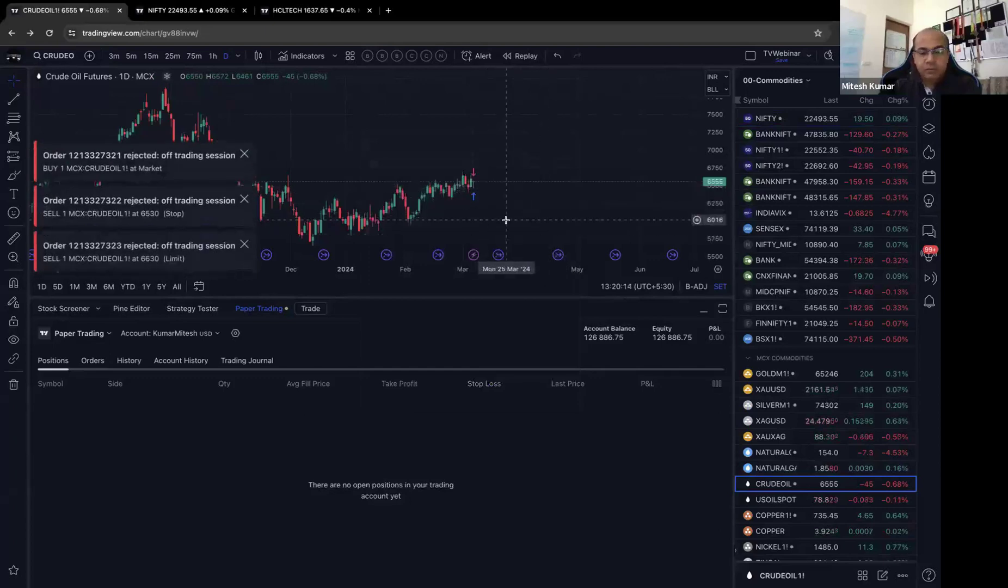
# - Buy 1 USOILSPOT at market with take profit at 78.947 and stop loss at 78.847, and display the account's order list
pyautogui.click(782, 499)
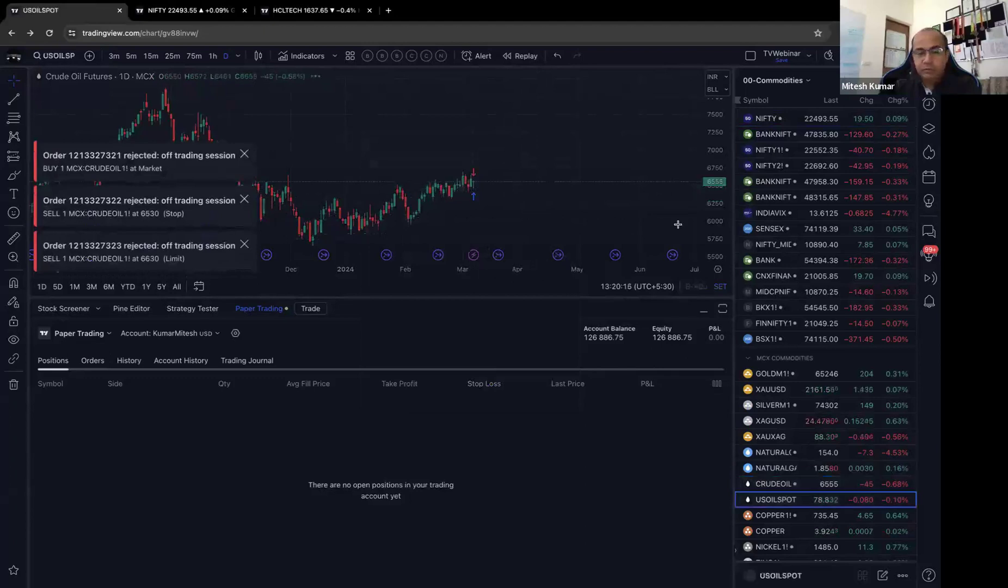
pyautogui.click(689, 180)
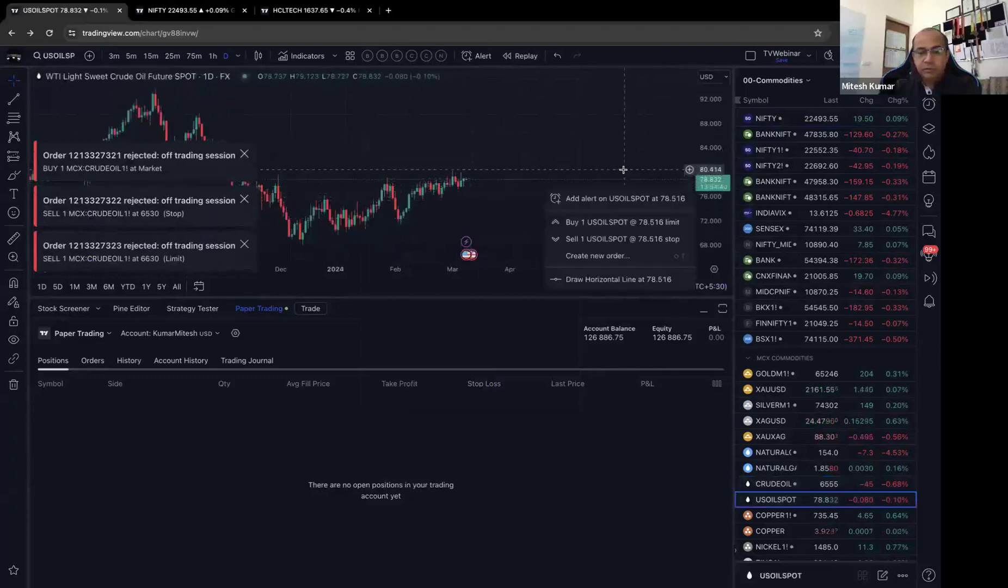
pyautogui.click(610, 222)
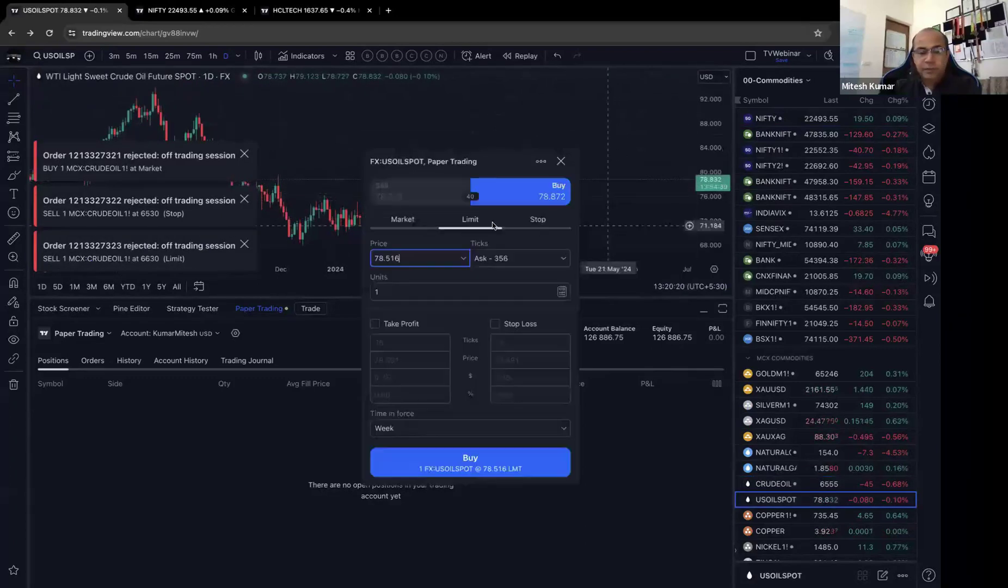
pyautogui.click(402, 219)
pyautogui.click(404, 289)
pyautogui.click(495, 289)
pyautogui.click(498, 394)
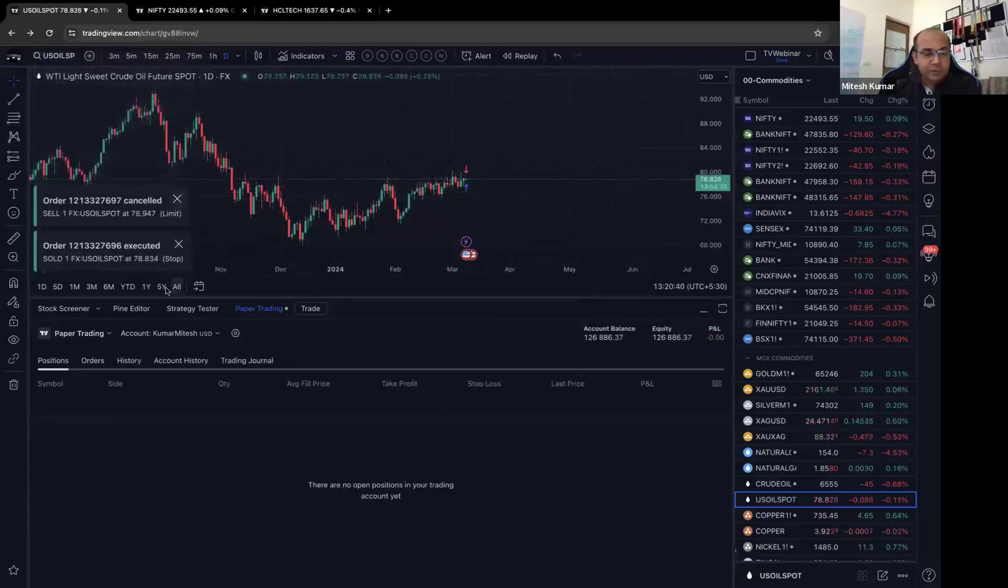
pyautogui.click(92, 361)
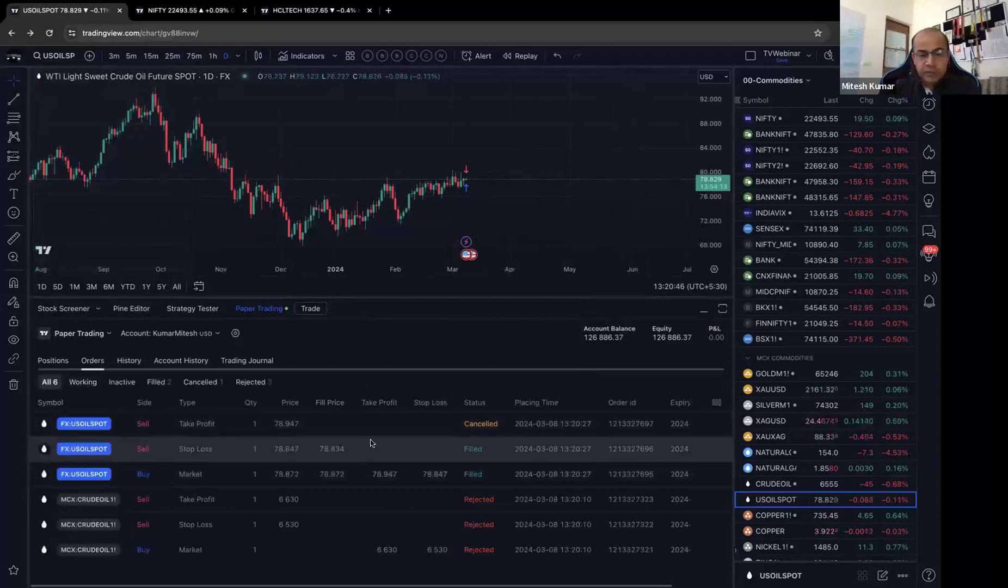
# - Prepare another market buy order for 1 USOILSPOT with its take profit price set to 78.990
pyautogui.click(688, 177)
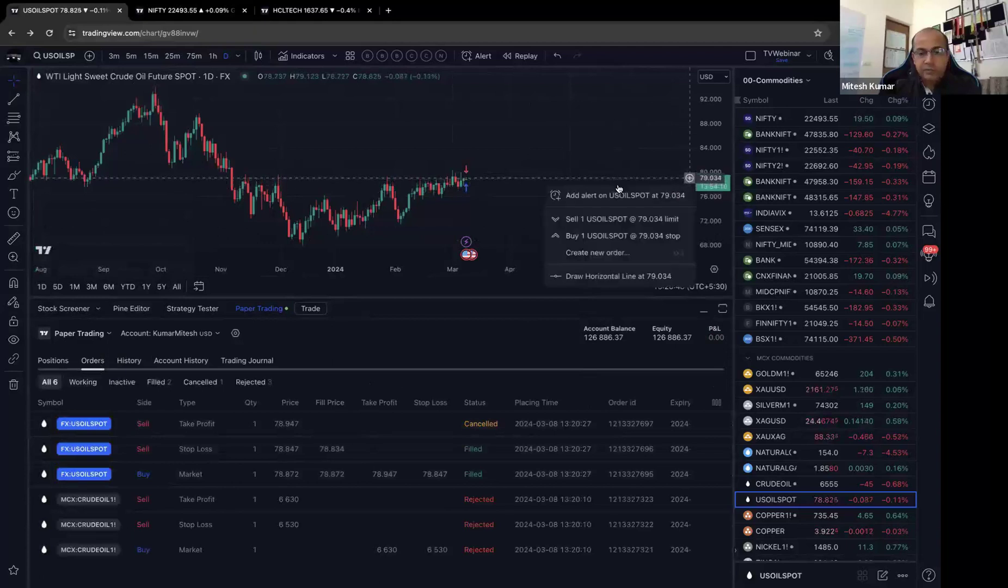
pyautogui.click(591, 237)
pyautogui.click(407, 221)
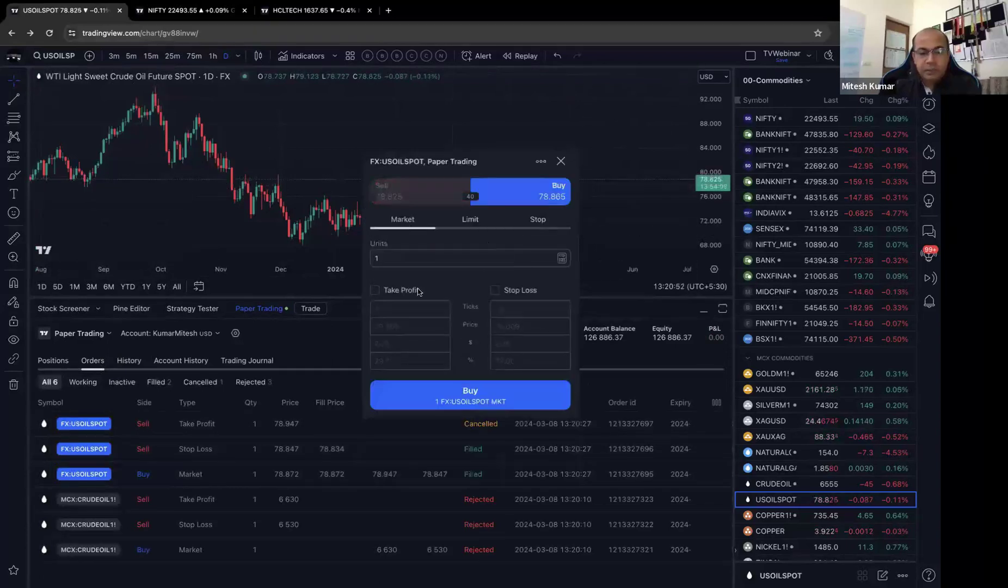
pyautogui.click(417, 291)
pyautogui.click(407, 328)
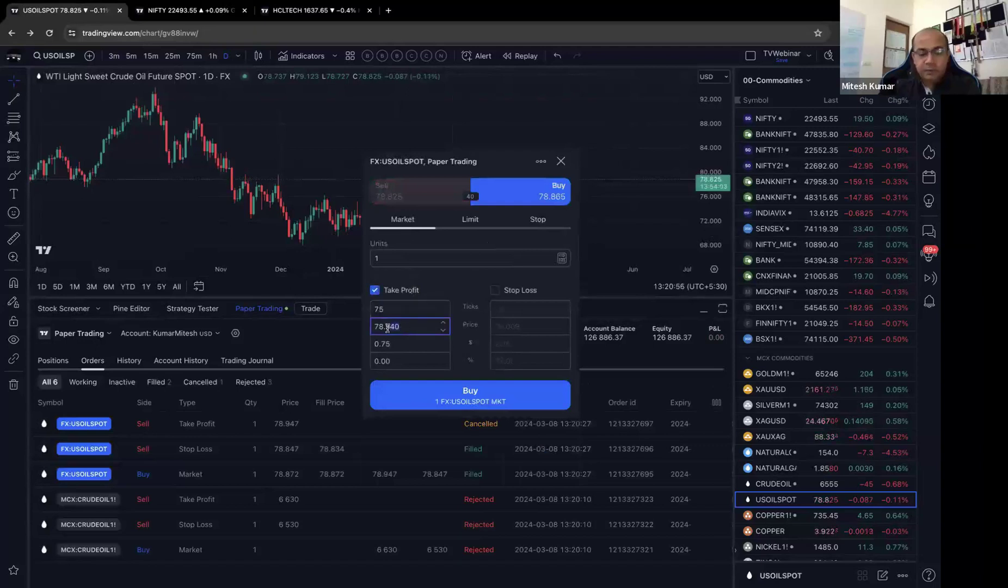
pyautogui.press('Delete')
pyautogui.press('Delete')
pyautogui.press('Delete')
pyautogui.write('0')
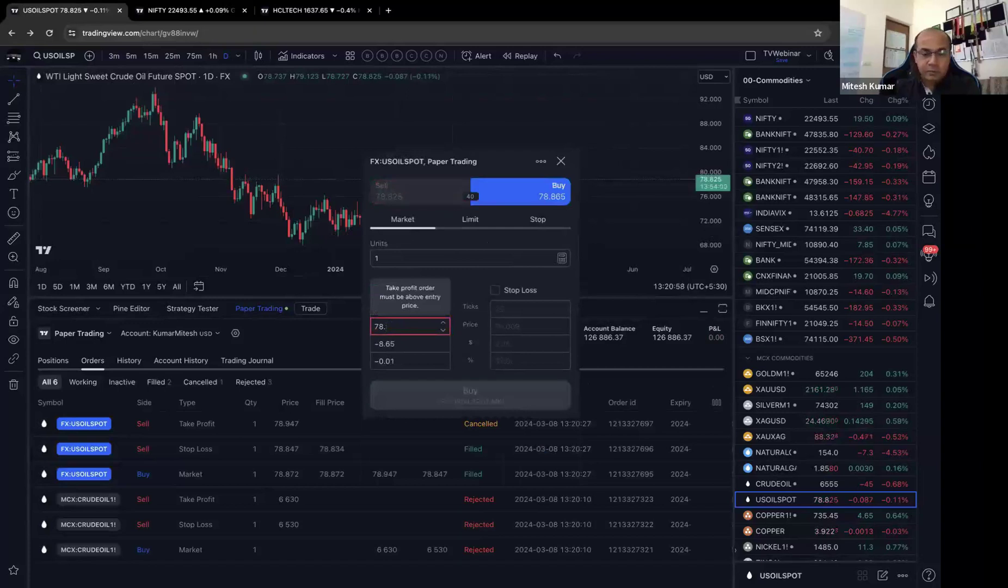
pyautogui.write('99')
# - Add a stop loss at 78.7 to the USOILSPOT market buy order and place it
pyautogui.click(505, 292)
pyautogui.click(529, 326)
pyautogui.press('BackSpace')
pyautogui.press('BackSpace')
pyautogui.press('BackSpace')
pyautogui.write('78.7')
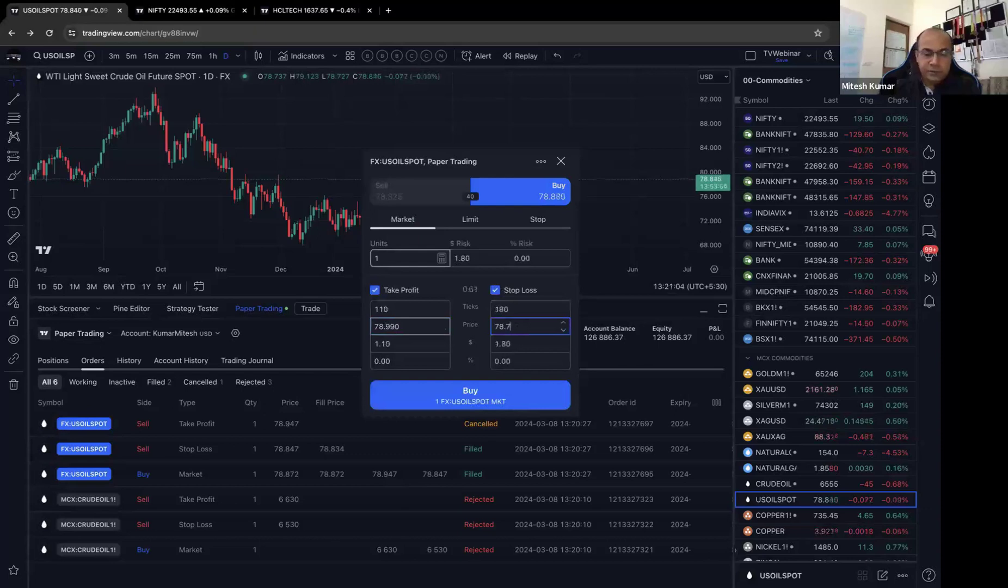
pyautogui.click(478, 399)
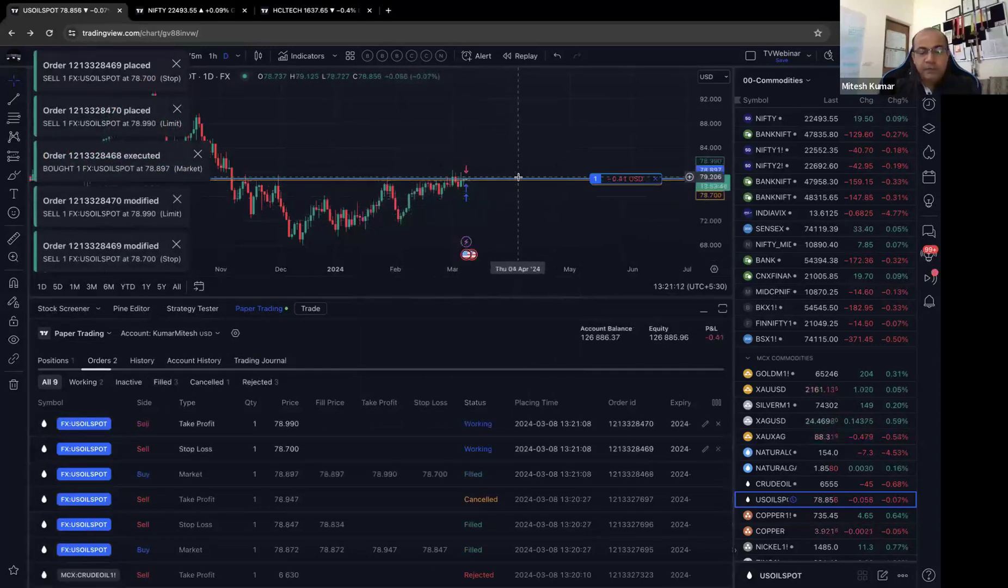
# - Change the USOILSPOT chart to the 5-minute interval to spread out the entry, take profit and stop loss lines
pyautogui.scroll(1, 518, 176)
pyautogui.scroll(2, 518, 177)
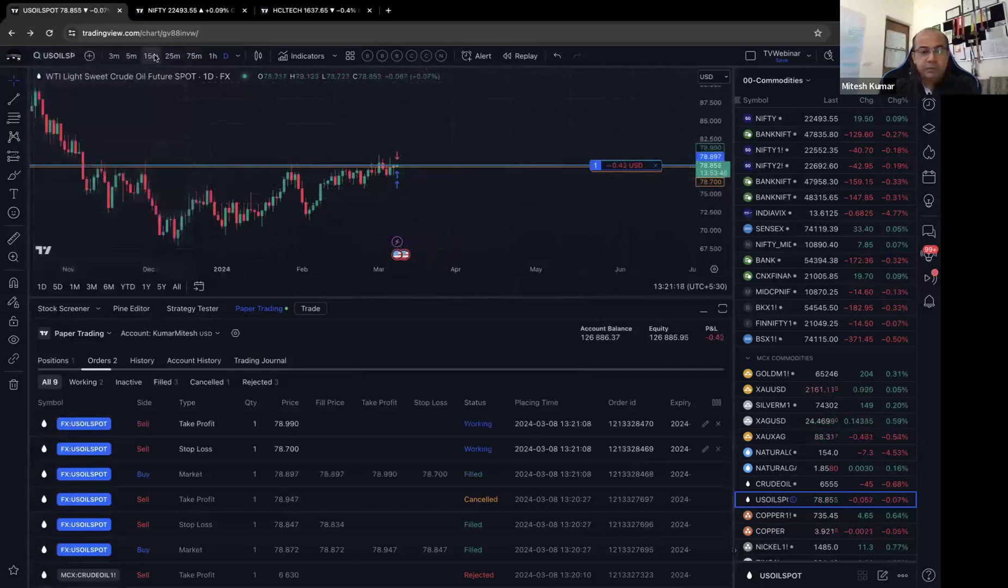
pyautogui.press('5')
pyautogui.press('Return')
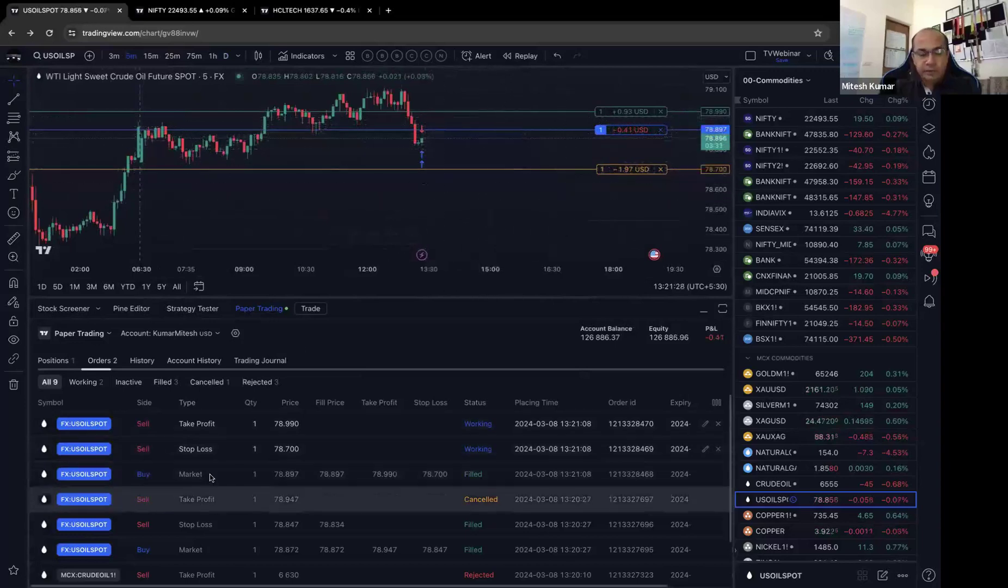
# - Review the working and filled paper orders, trading journal, account history, order history and the open USOILSPOT position beneath an enlarged chart
pyautogui.click(81, 382)
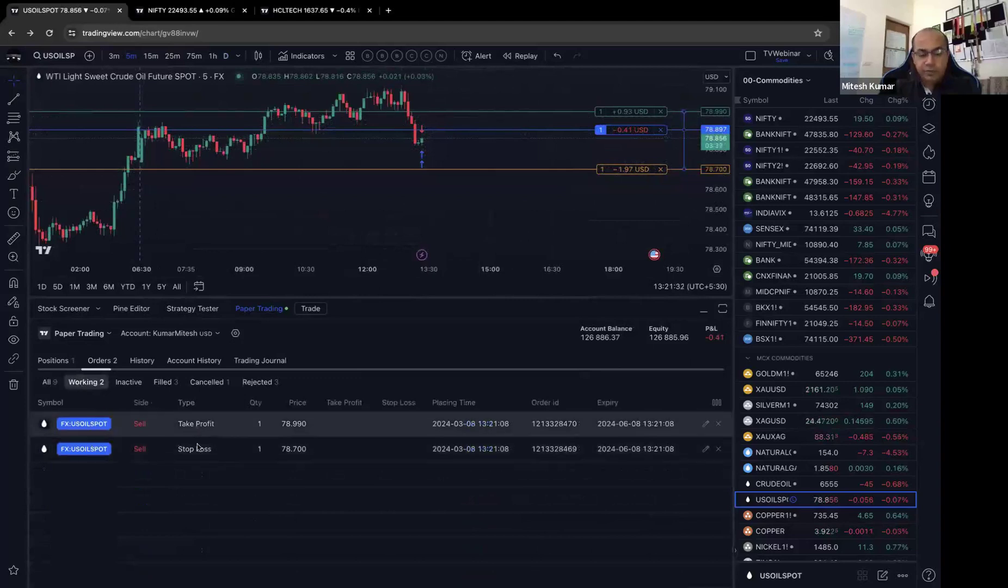
pyautogui.click(136, 387)
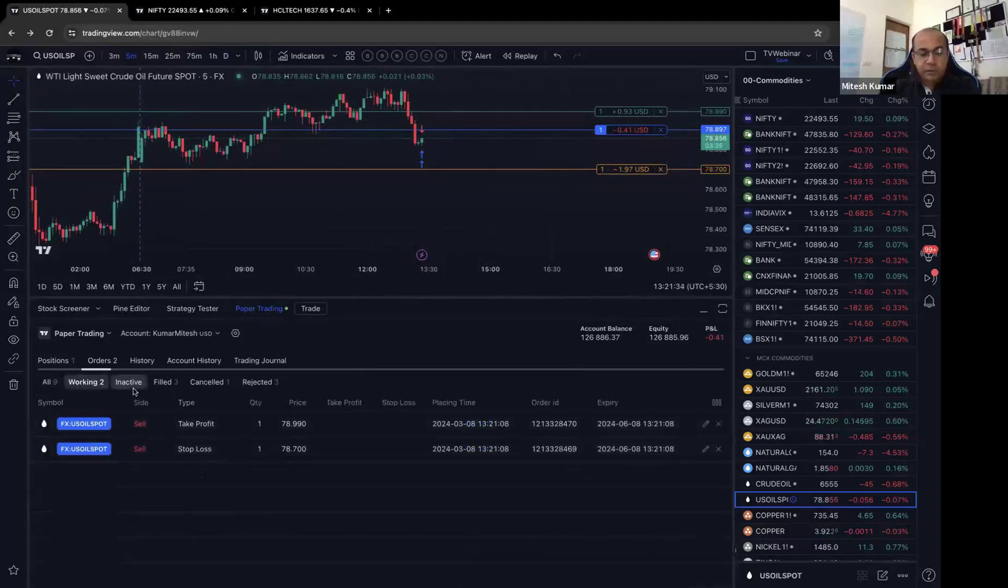
pyautogui.click(162, 385)
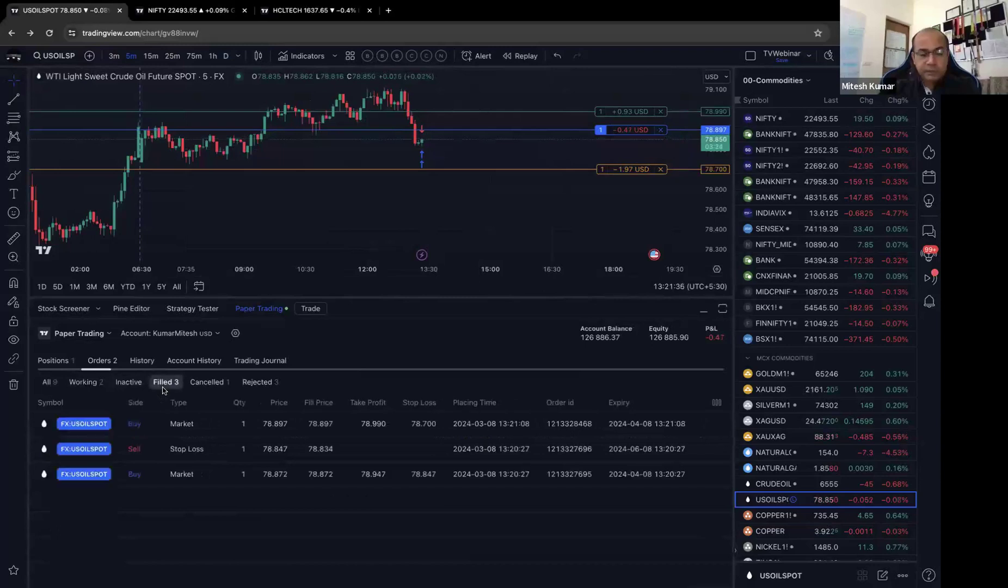
pyautogui.click(192, 367)
pyautogui.click(274, 361)
pyautogui.scroll(-10, 313, 490)
pyautogui.scroll(-3, 322, 514)
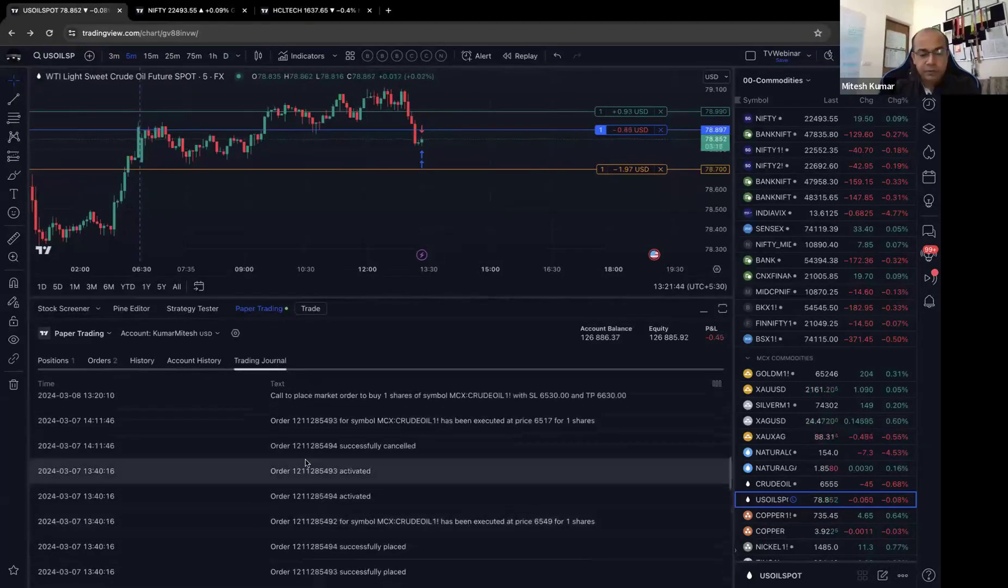
pyautogui.click(194, 360)
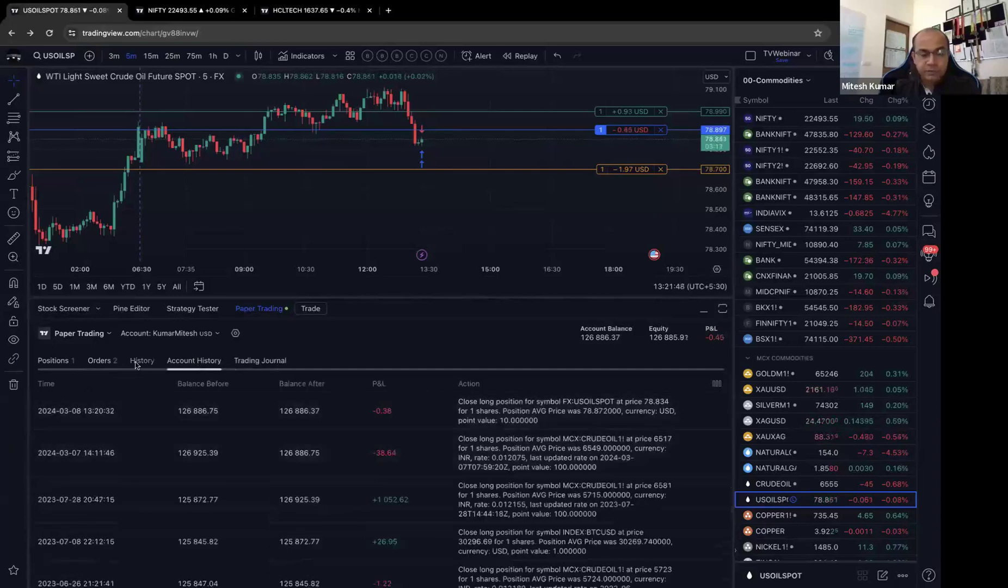
pyautogui.click(102, 361)
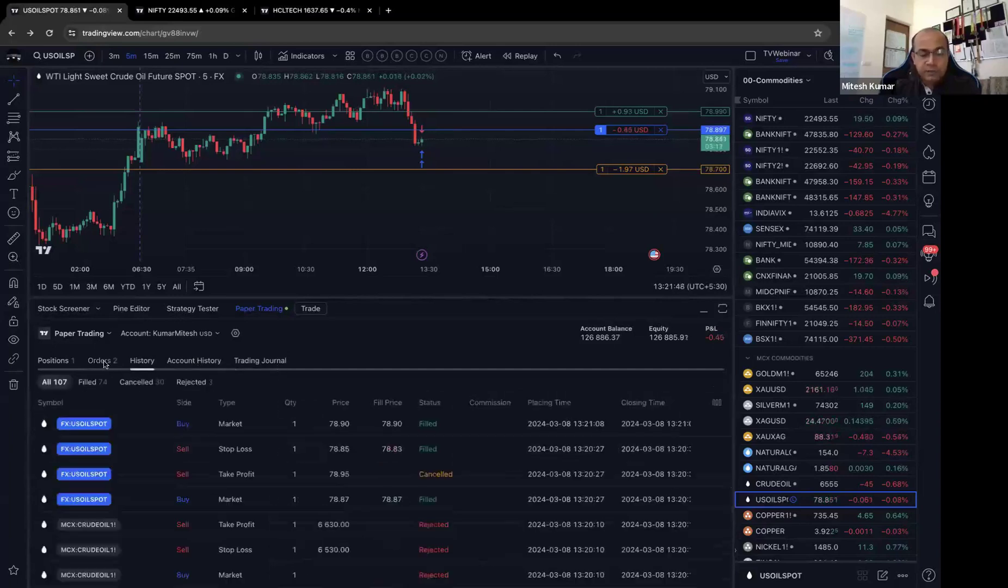
pyautogui.click(49, 359)
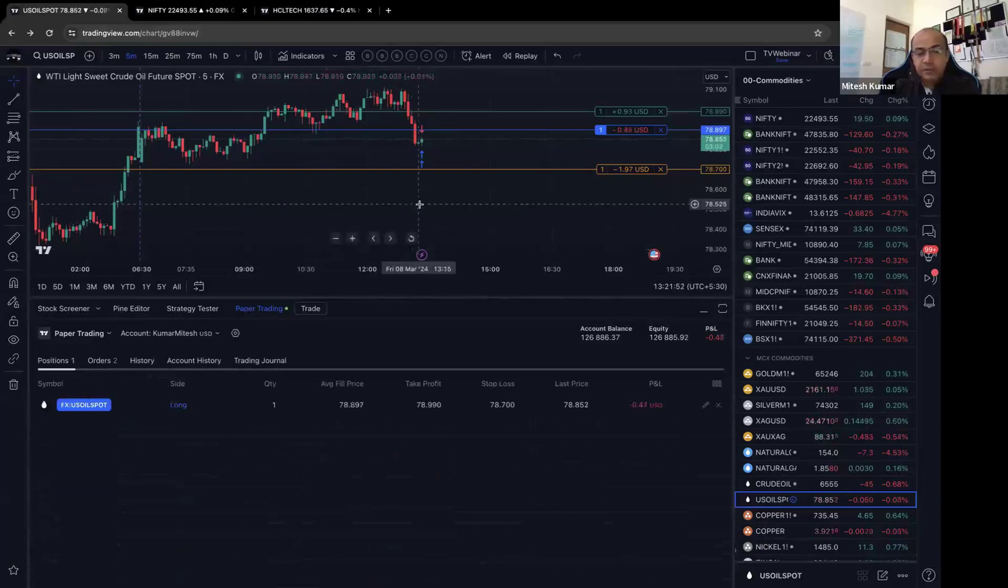
pyautogui.moveTo(519, 298); pyautogui.dragTo(519, 360)
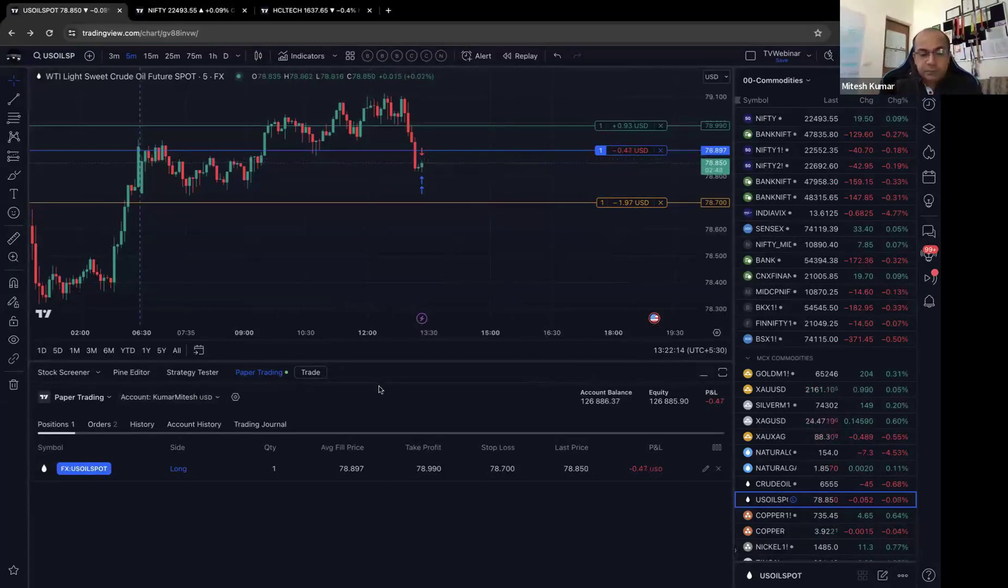
# - Disconnect from Paper Trading and enlarge the pane to show the broker choices
pyautogui.click(111, 406)
pyautogui.click(83, 505)
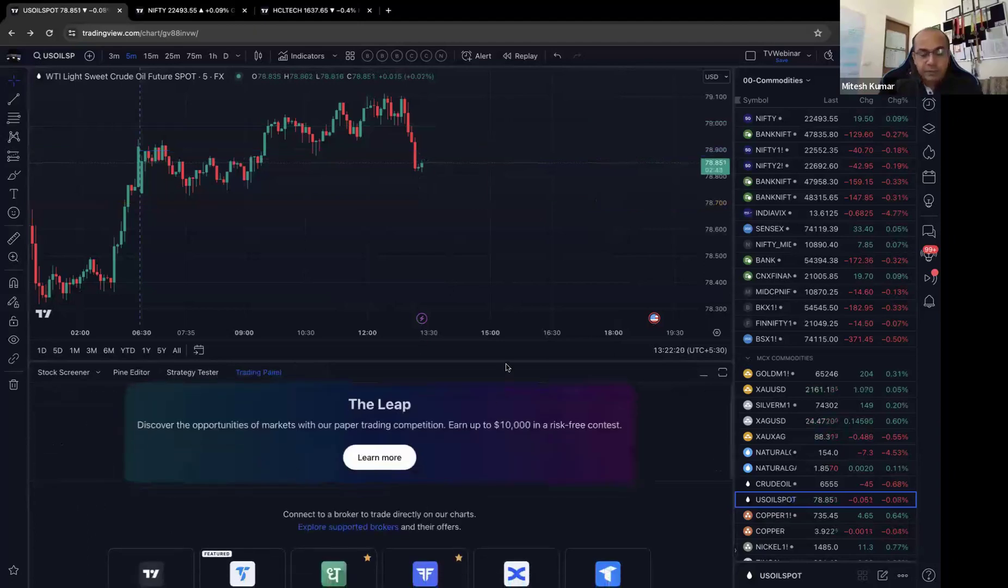
pyautogui.moveTo(507, 364); pyautogui.dragTo(528, 217)
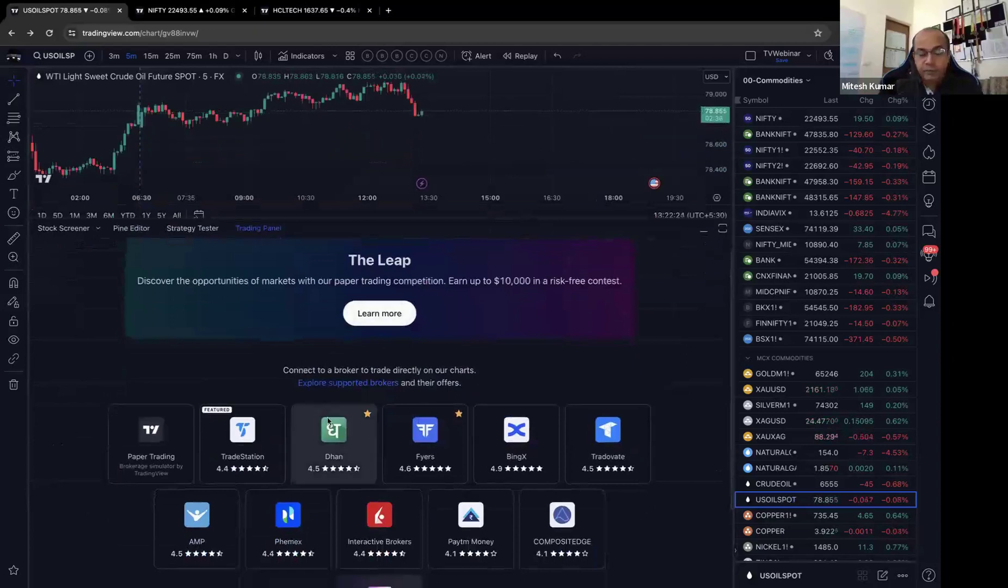
pyautogui.scroll(-1, 425, 451)
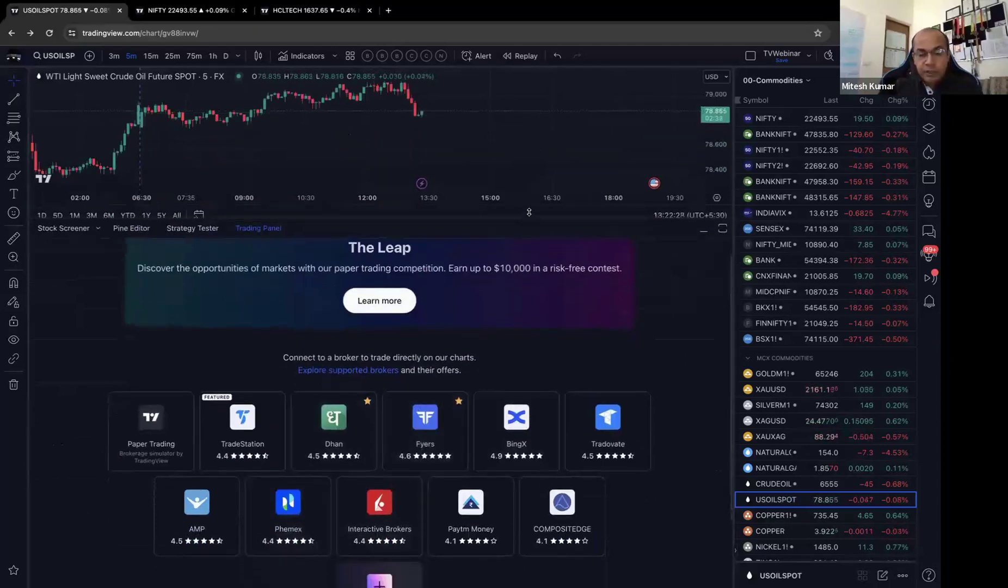
pyautogui.moveTo(529, 212); pyautogui.dragTo(532, 126)
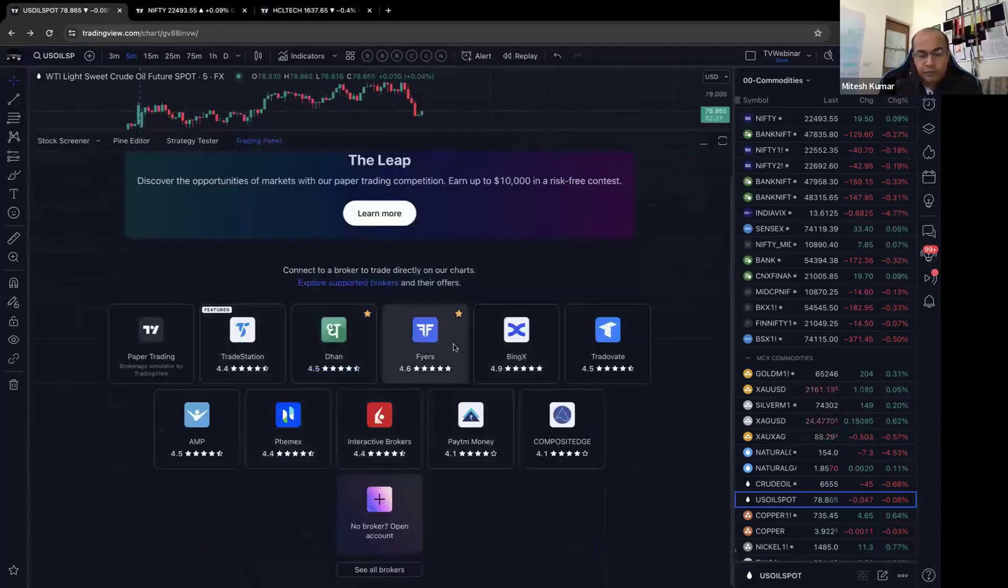
# - Expand the broker choices to all supported brokers and look through the whole list
pyautogui.click(379, 569)
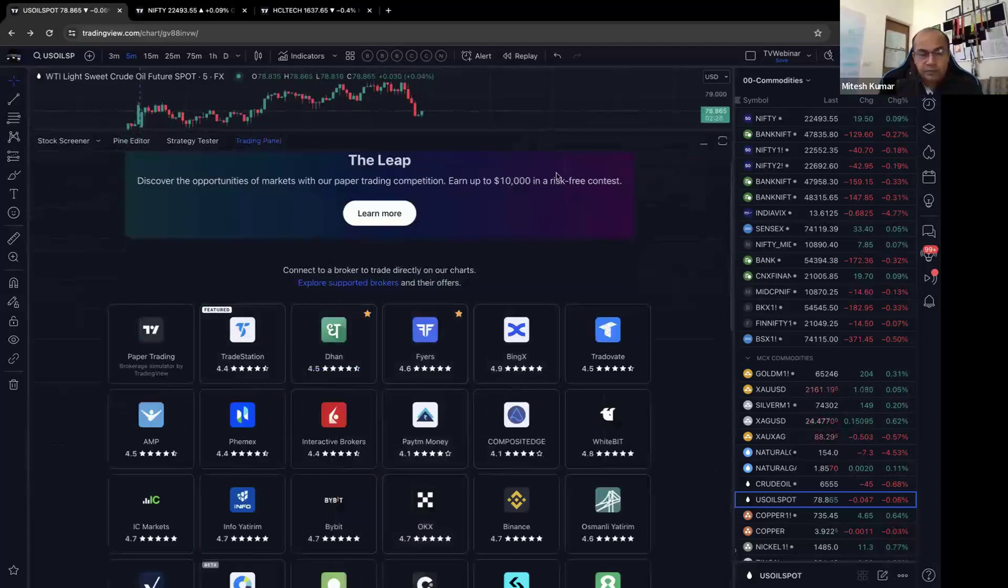
pyautogui.moveTo(561, 126); pyautogui.dragTo(561, 70)
pyautogui.scroll(-5, 444, 429)
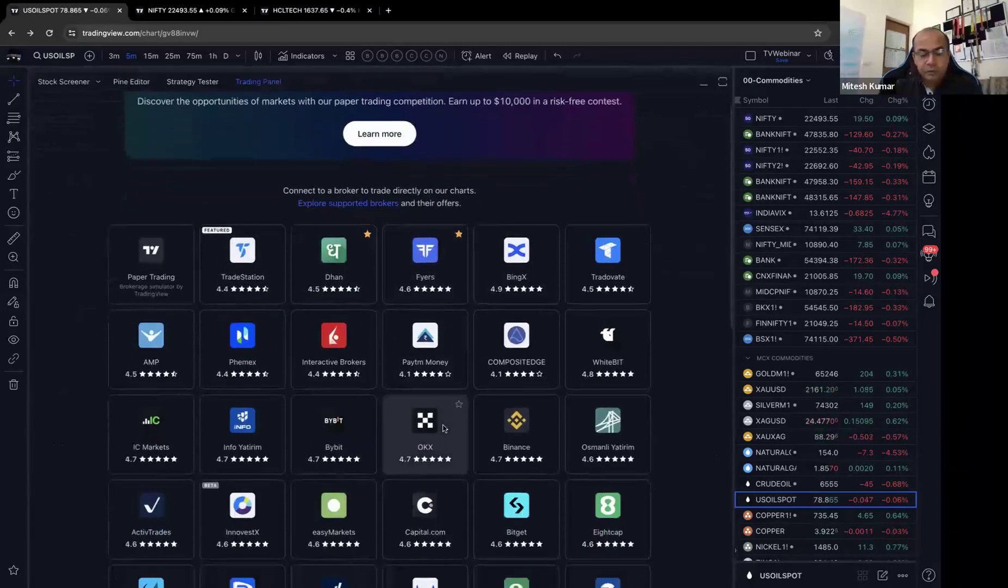
pyautogui.scroll(-5, 443, 429)
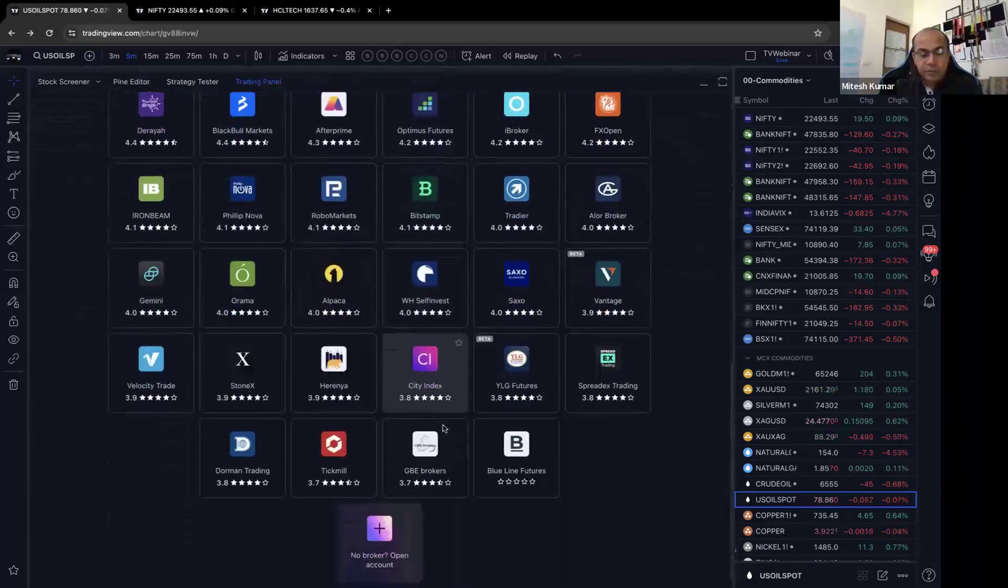
pyautogui.scroll(10, 443, 427)
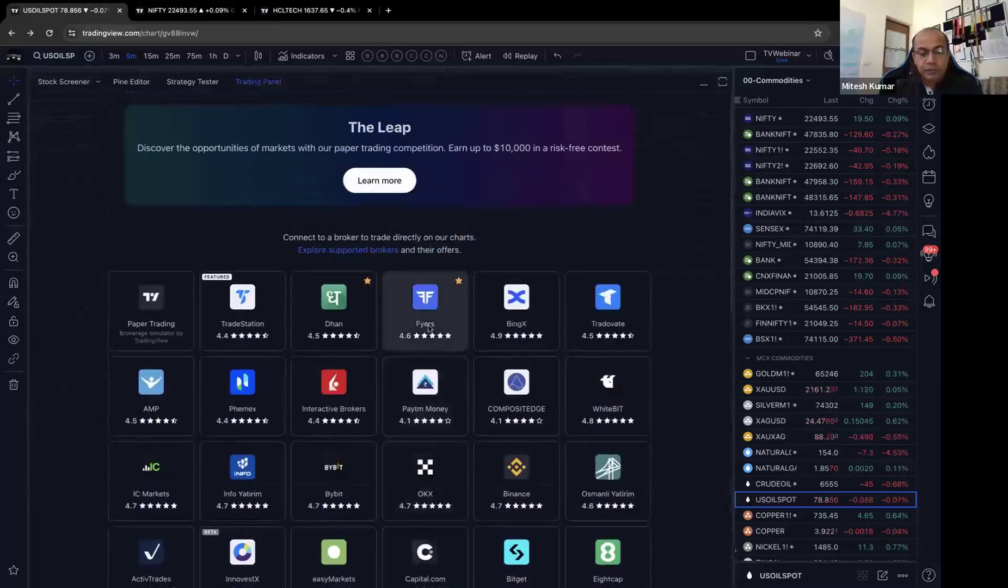
# - Start connecting to the Dhan broker to show its login page, closing it without logging in
pyautogui.moveTo(527, 70); pyautogui.dragTo(527, 236)
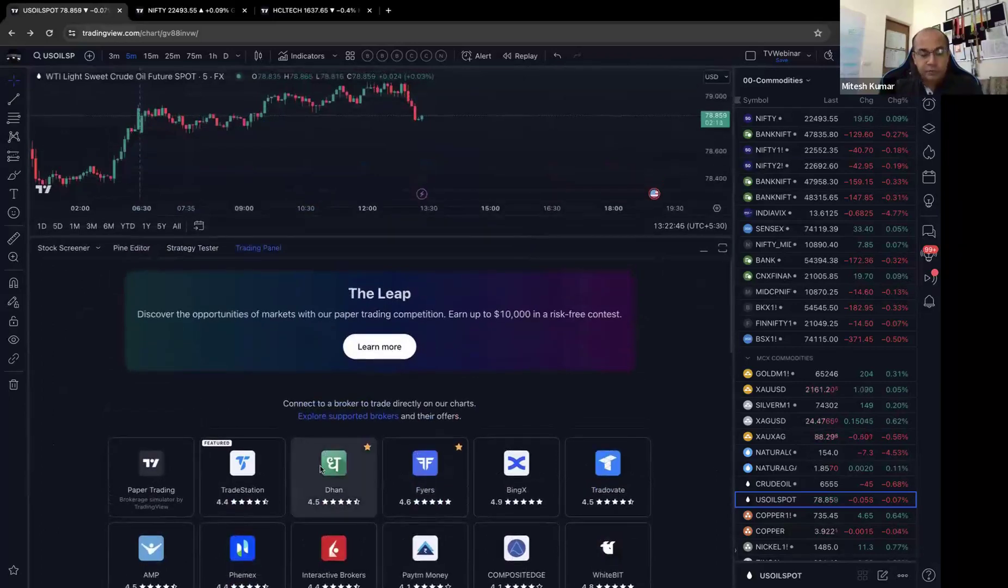
pyautogui.click(320, 468)
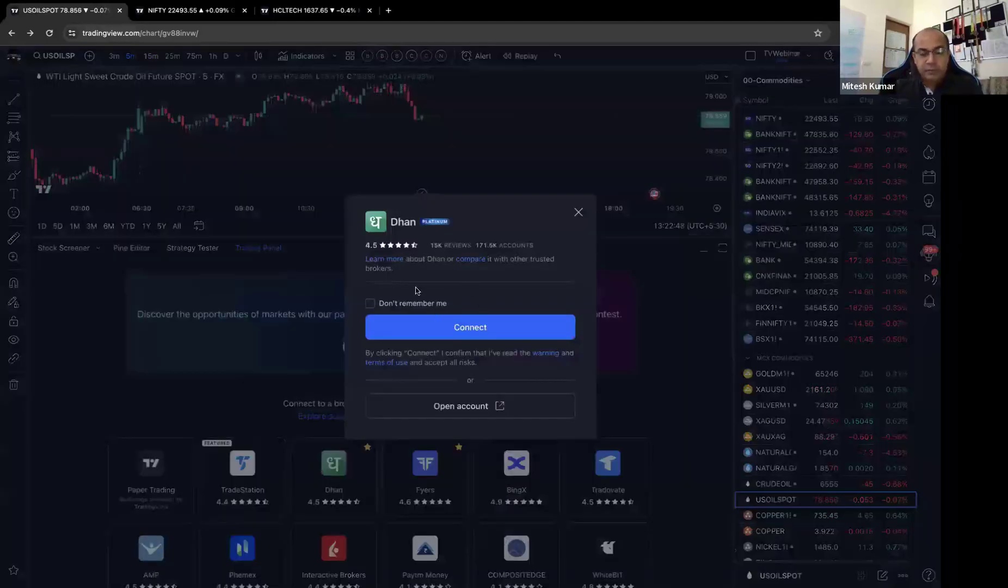
pyautogui.click(499, 330)
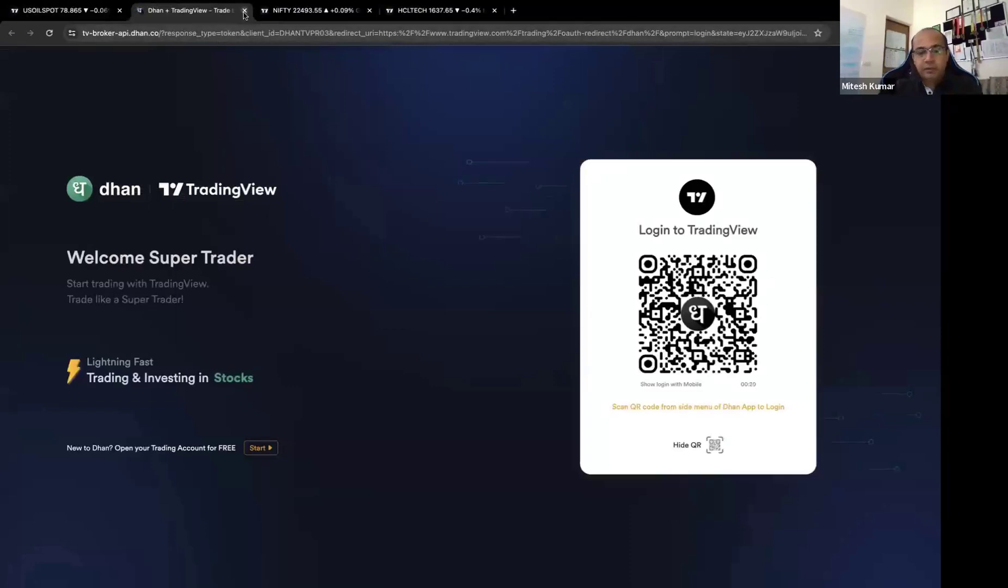
pyautogui.click(244, 10)
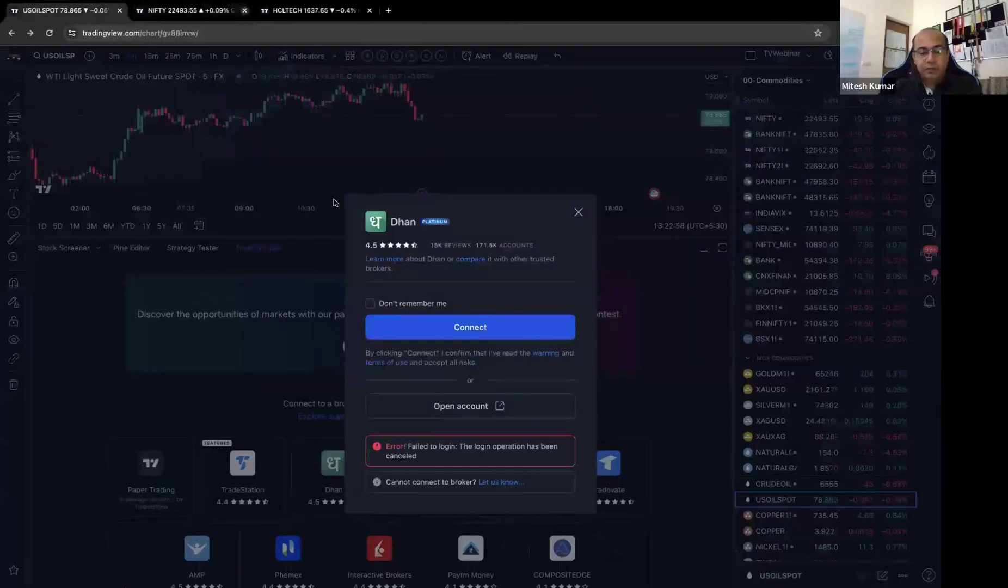
pyautogui.click(579, 212)
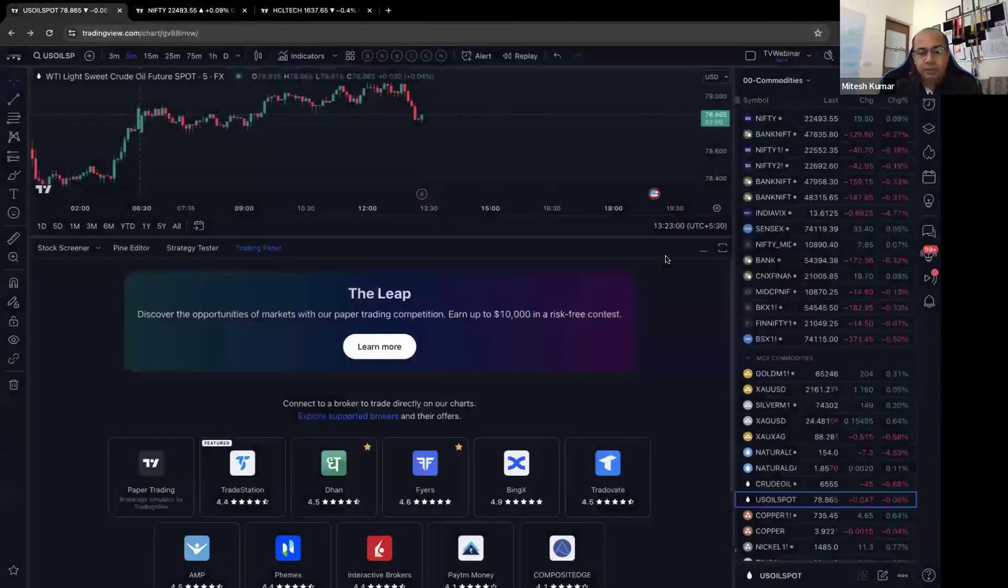
# - Reconnect to Paper Trading and shrink its pane to enlarge the chart
pyautogui.click(166, 458)
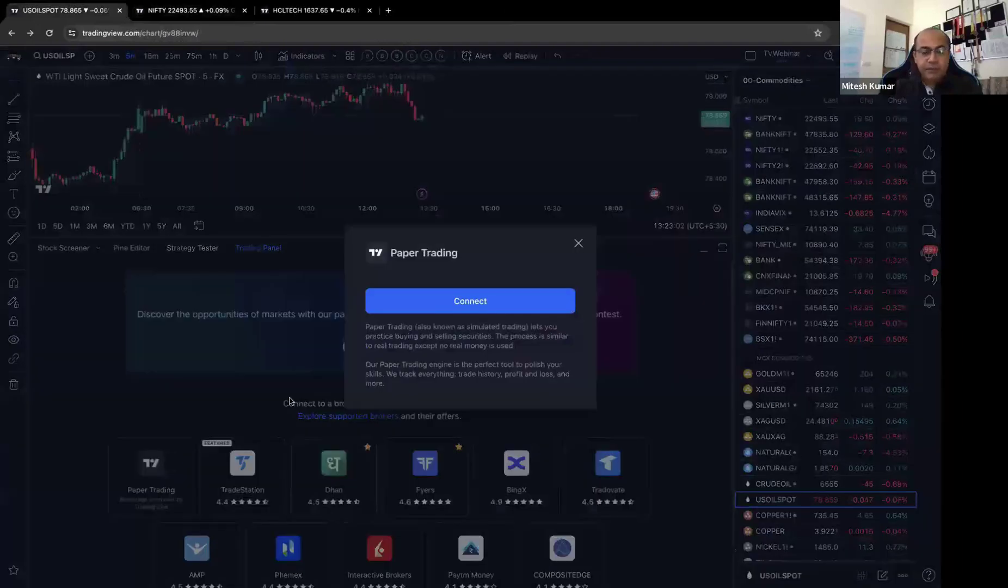
pyautogui.click(448, 305)
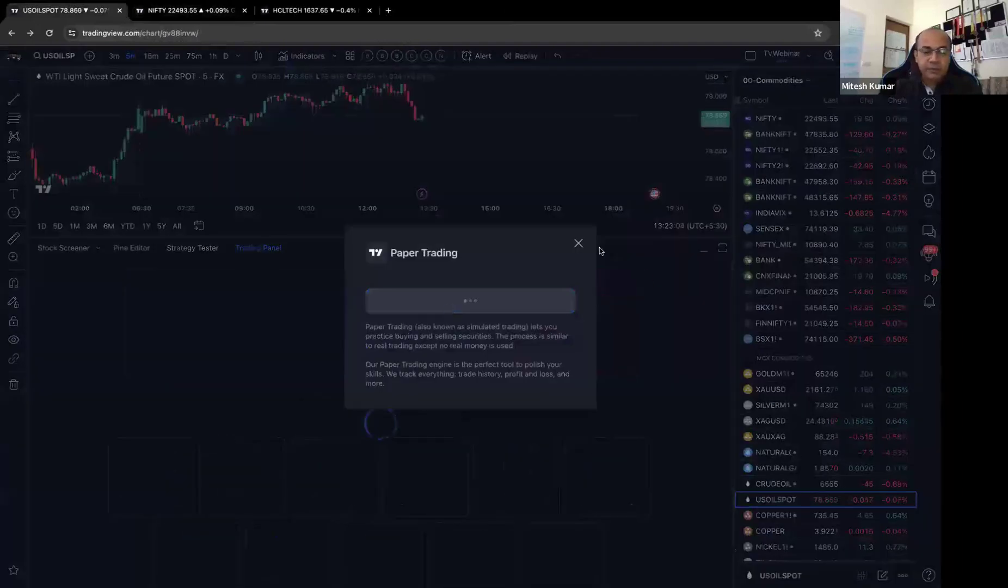
pyautogui.moveTo(672, 383); pyautogui.dragTo(672, 511)
# - Search symbols for NIFTY, open the March 2024 futures contract NIFTYH2024 and check the order options at 22538.25 on its chart
pyautogui.click(777, 120)
pyautogui.click(784, 150)
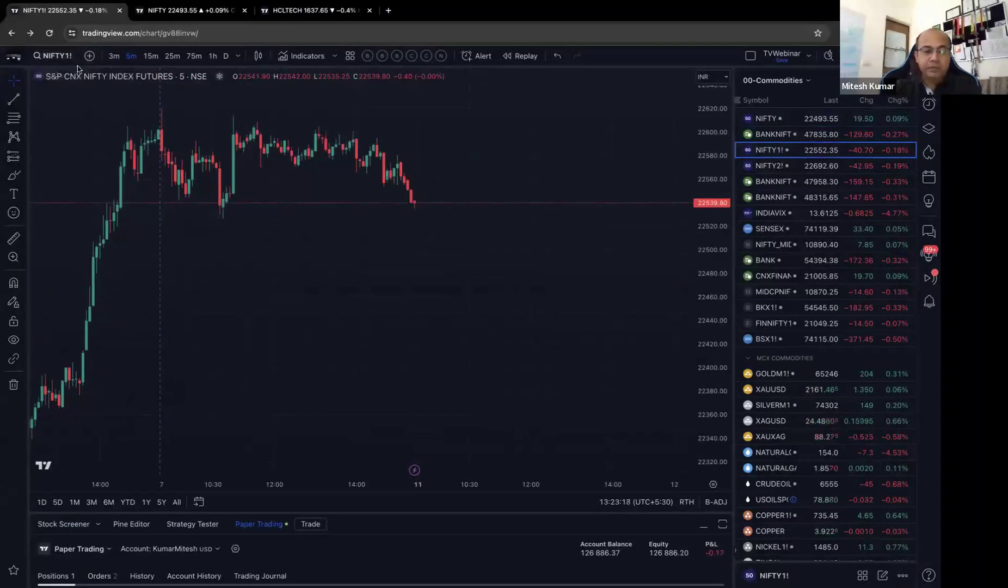
pyautogui.click(59, 57)
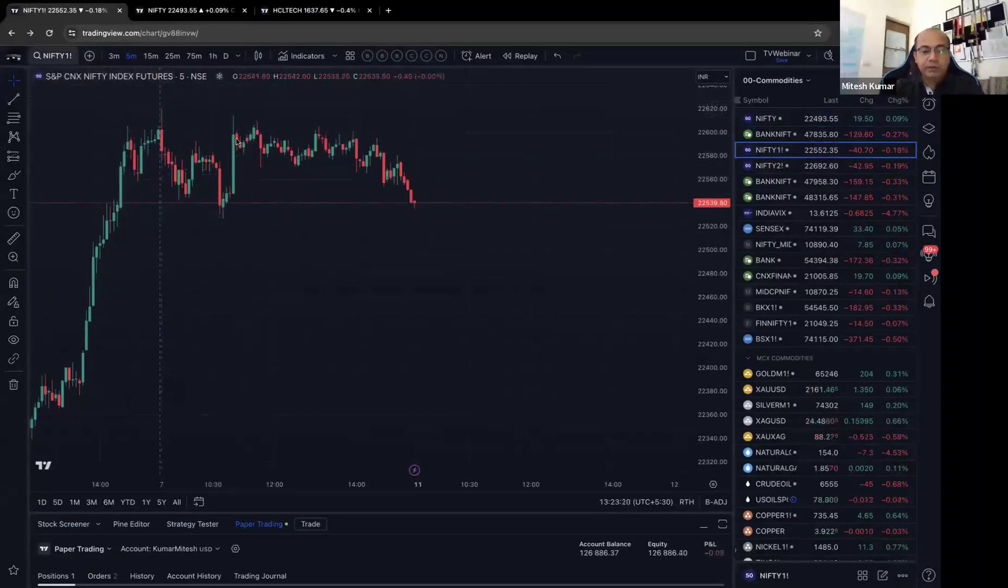
pyautogui.write('NIFTY')
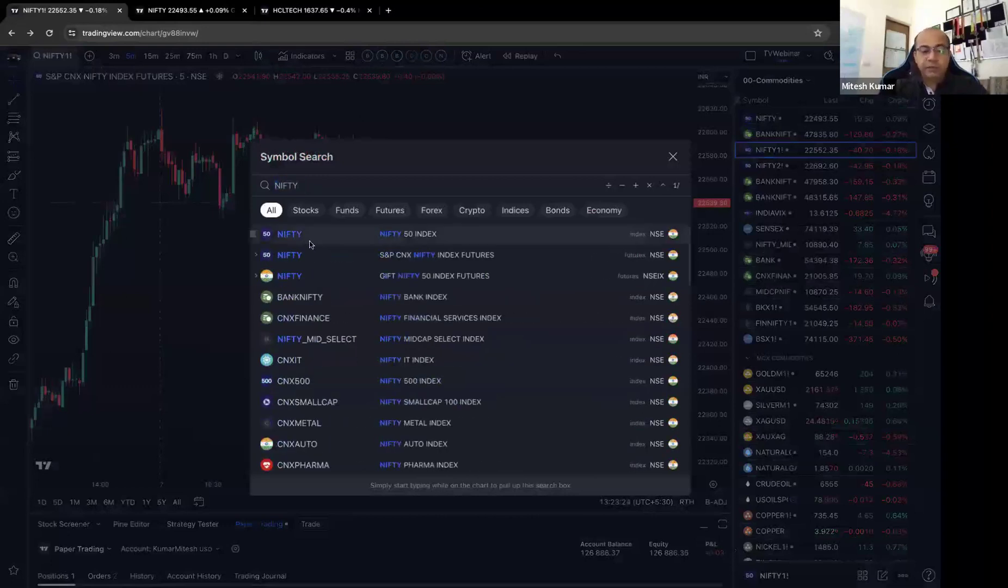
pyautogui.click(256, 254)
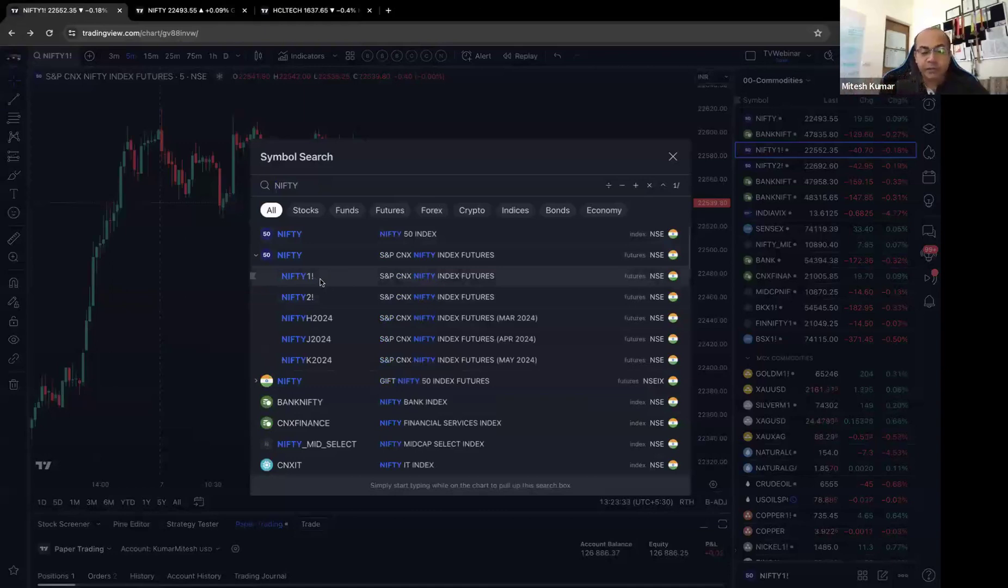
pyautogui.click(328, 321)
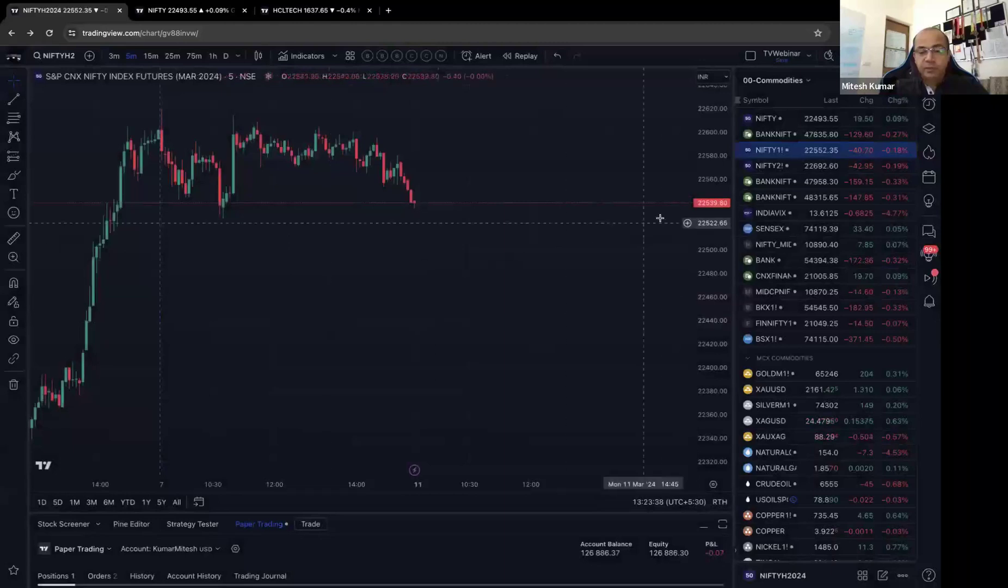
pyautogui.click(687, 204)
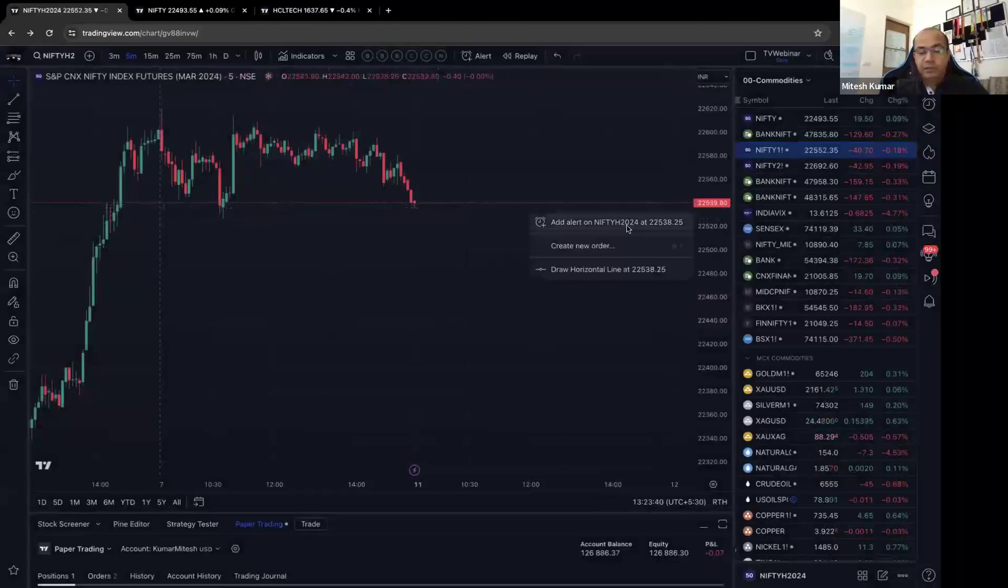
pyautogui.click(611, 332)
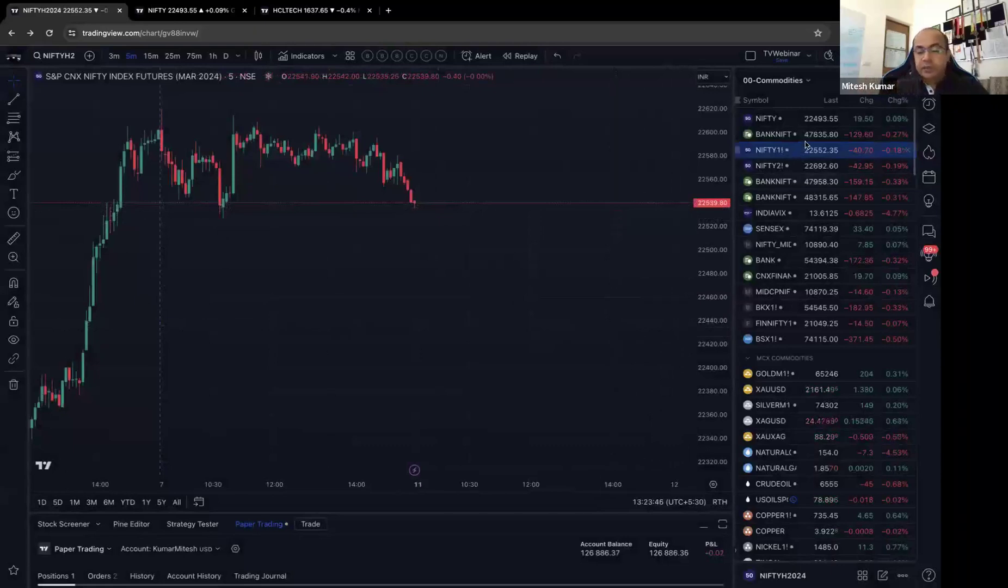
# - Switch to the @2 watchlist and bring up the order options at 620.50 on the HDFCLIFE chart
pyautogui.click(799, 85)
pyautogui.scroll(-5, 811, 324)
pyautogui.scroll(-5, 811, 325)
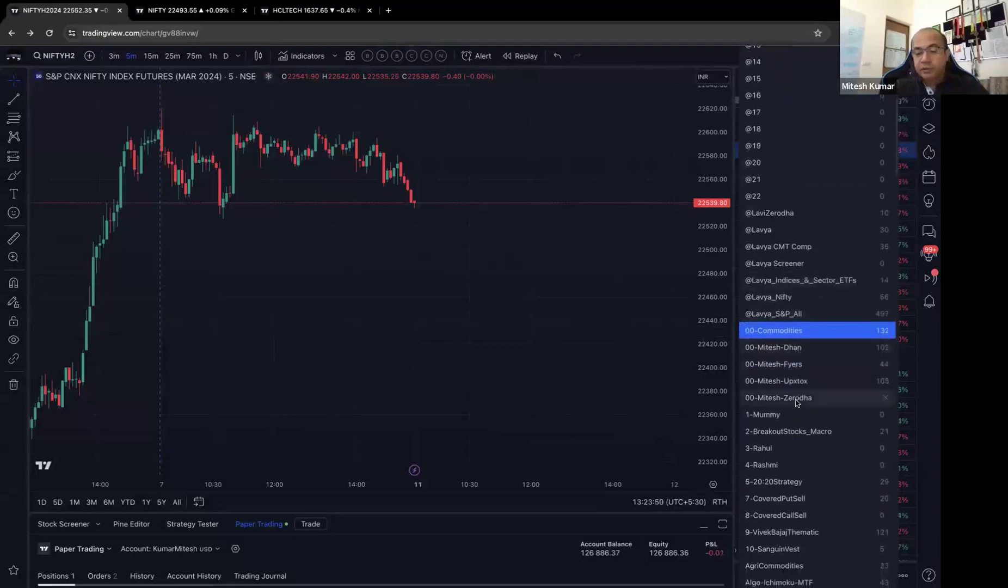
pyautogui.scroll(-1, 795, 403)
pyautogui.scroll(-5, 795, 403)
pyautogui.scroll(8, 796, 403)
pyautogui.scroll(7, 767, 164)
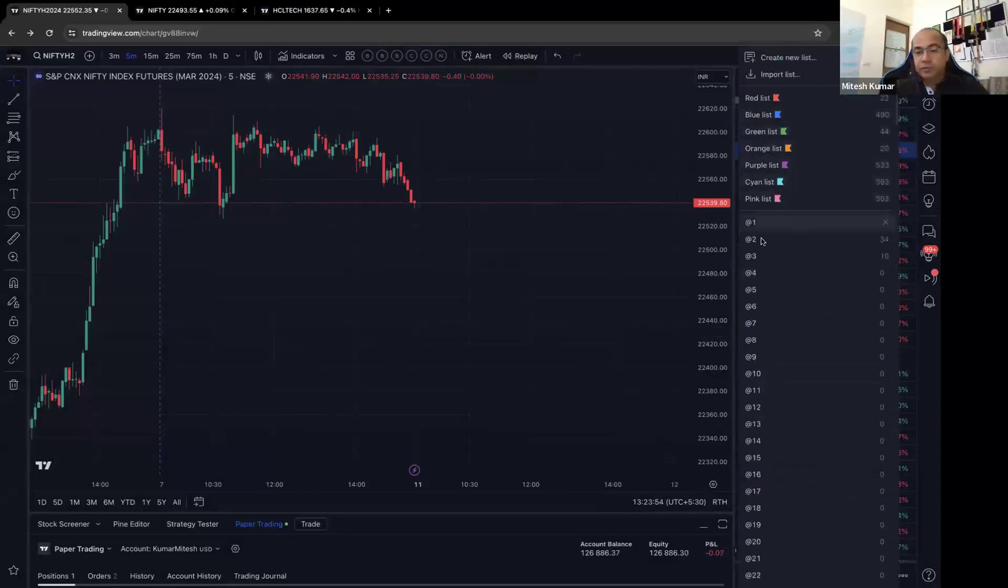
pyautogui.click(754, 240)
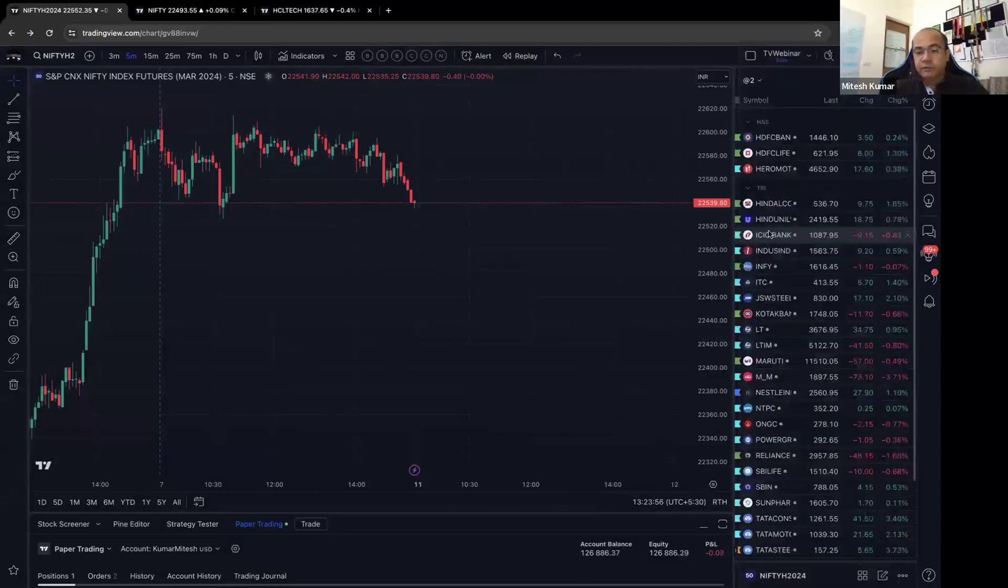
pyautogui.click(786, 151)
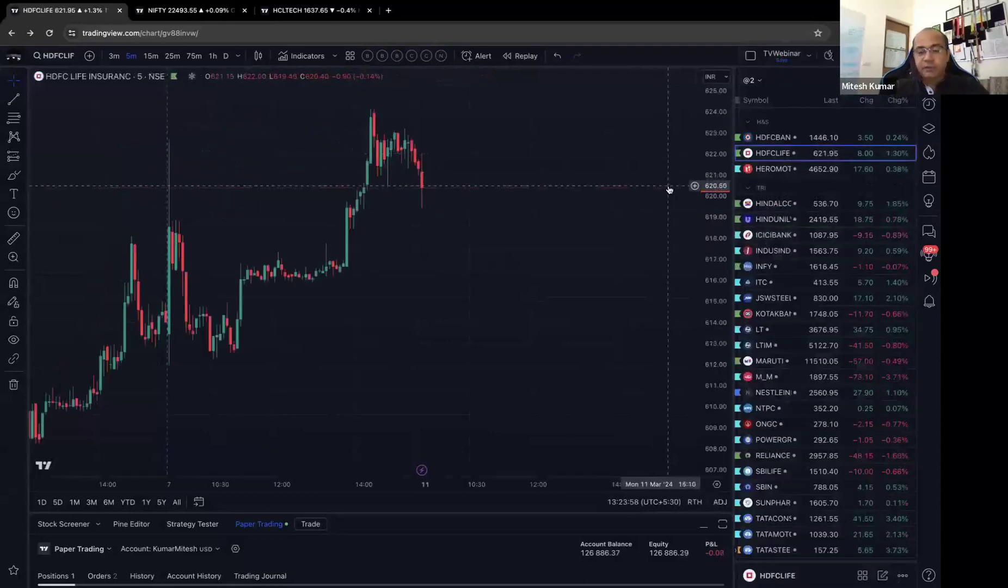
pyautogui.click(695, 185)
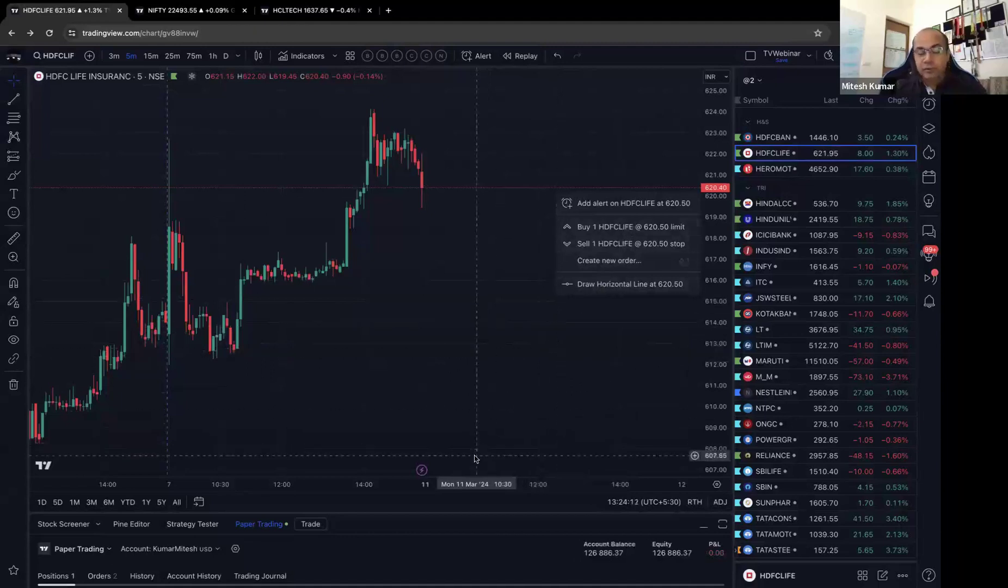
# - Enlarge the paper trading pane beneath the HDFCLIFE chart and review the trading journal
pyautogui.moveTo(459, 510); pyautogui.dragTo(500, 267)
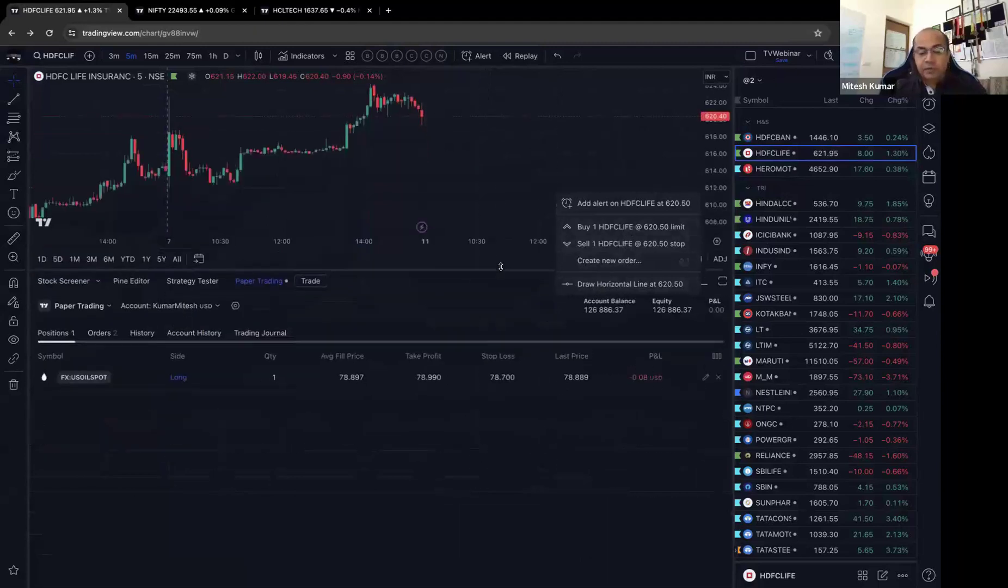
pyautogui.click(258, 329)
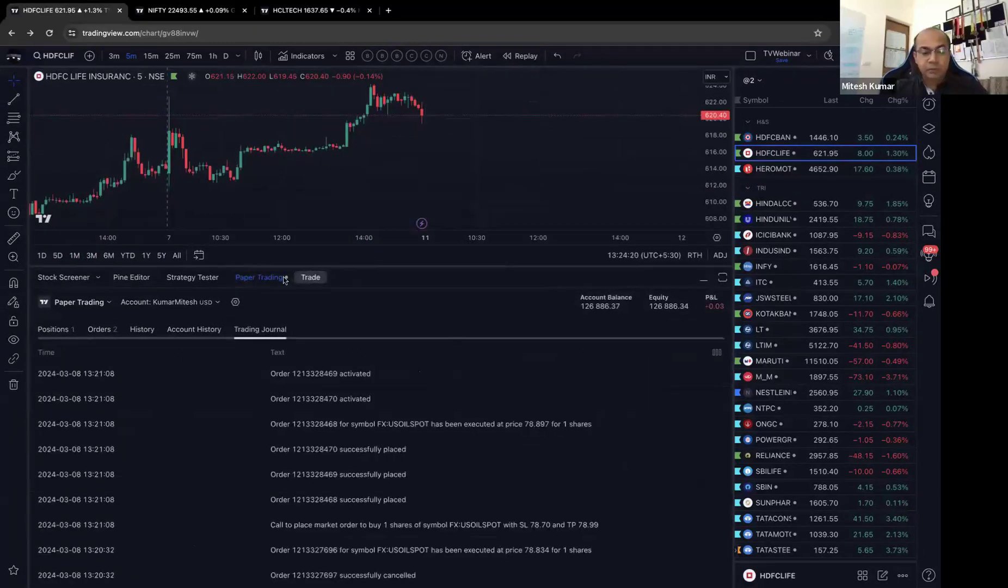
pyautogui.click(251, 277)
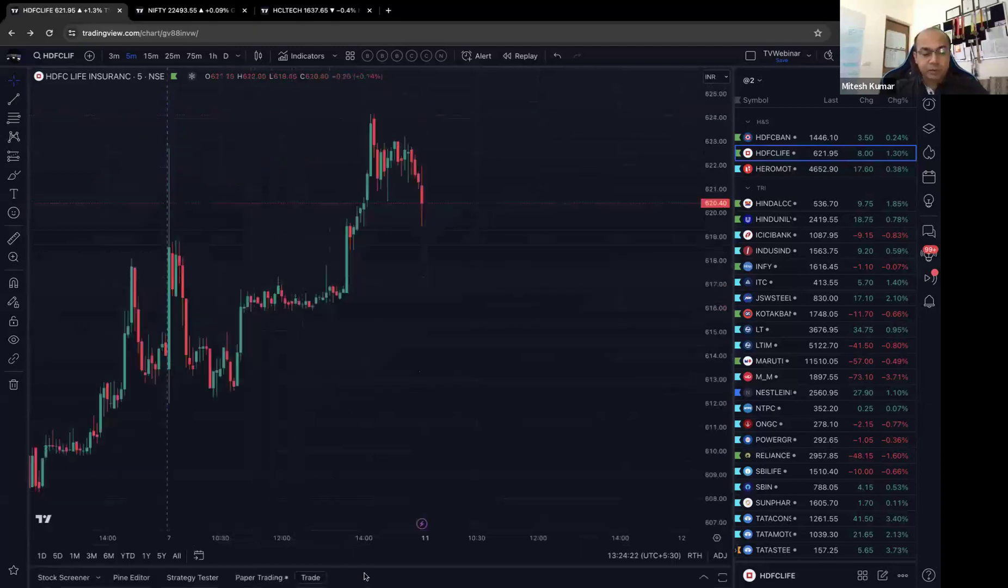
pyautogui.moveTo(365, 567); pyautogui.dragTo(427, 224)
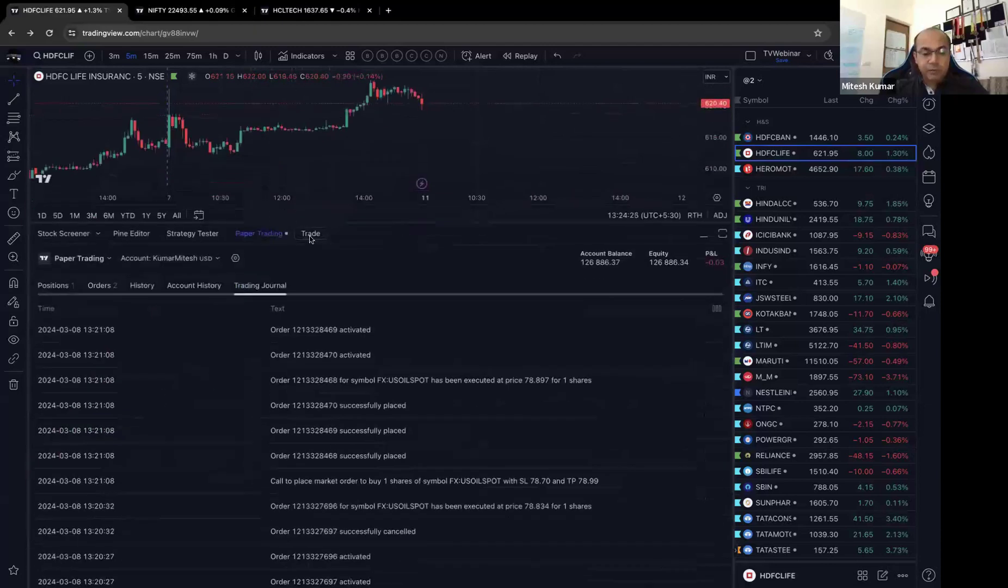
pyautogui.click(311, 234)
pyautogui.click(311, 234)
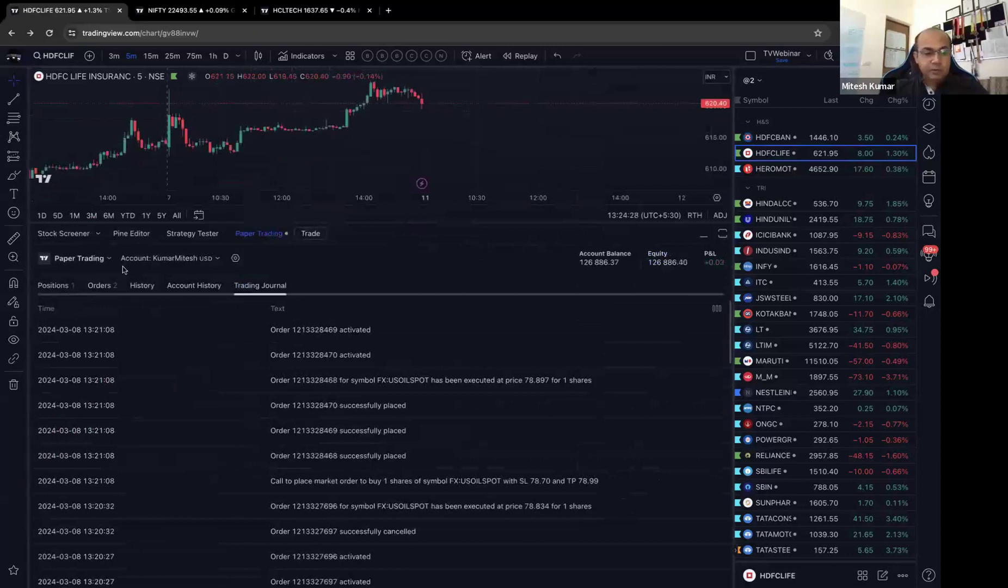
# - Disconnect from Paper Trading again and enlarge the pane listing the available brokers over the HDFCLIFE chart
pyautogui.click(82, 258)
pyautogui.click(64, 361)
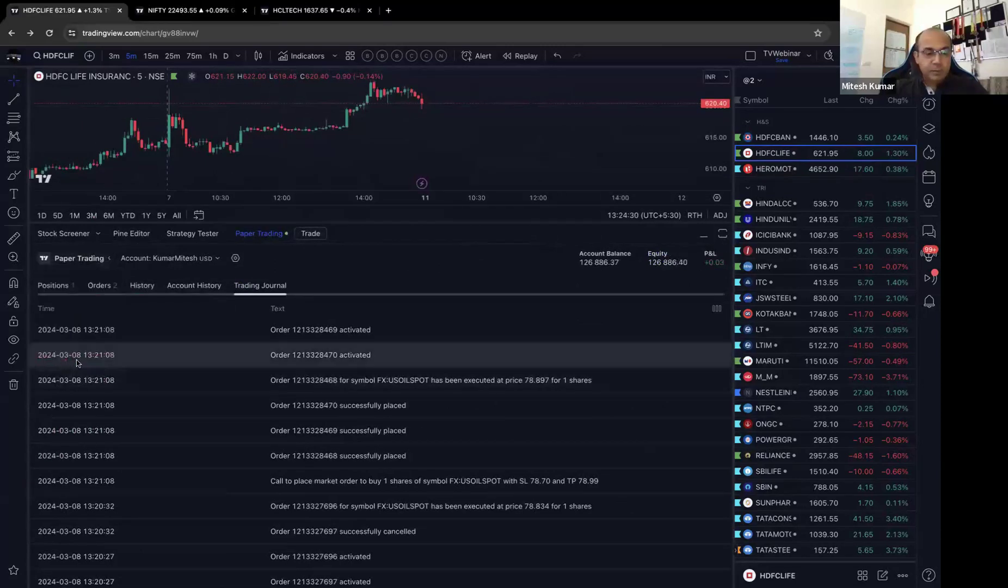
pyautogui.scroll(-1, 240, 446)
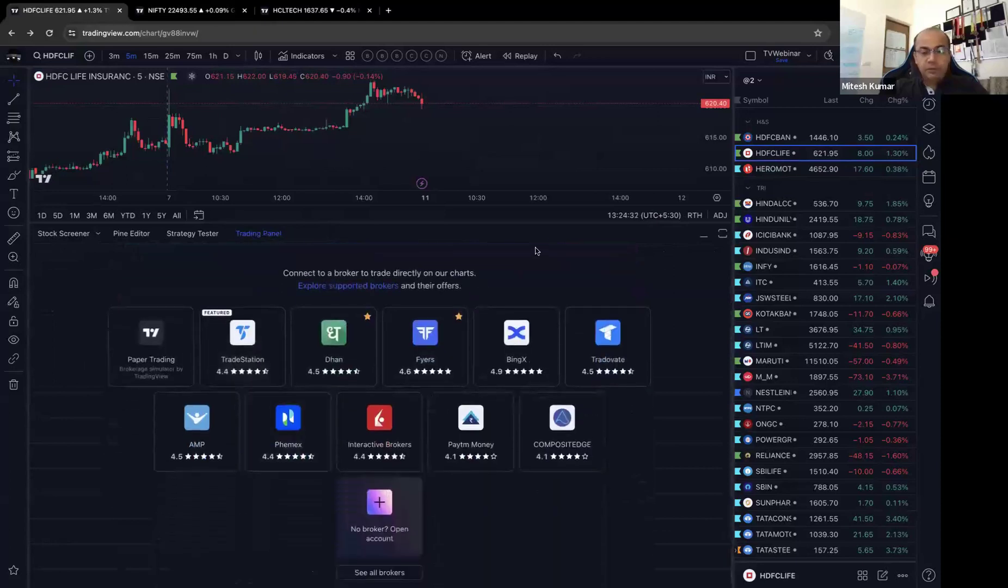
pyautogui.moveTo(543, 222); pyautogui.dragTo(543, 149)
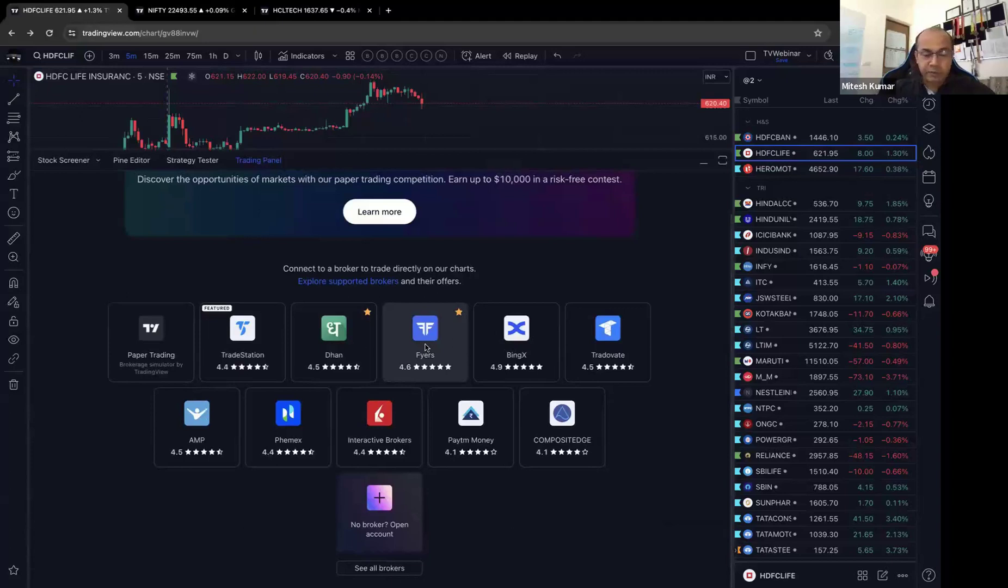
# - Expand the broker selection to all supported brokers, look through the full list and collapse the pane beneath the HDFCLIFE chart
pyautogui.click(380, 568)
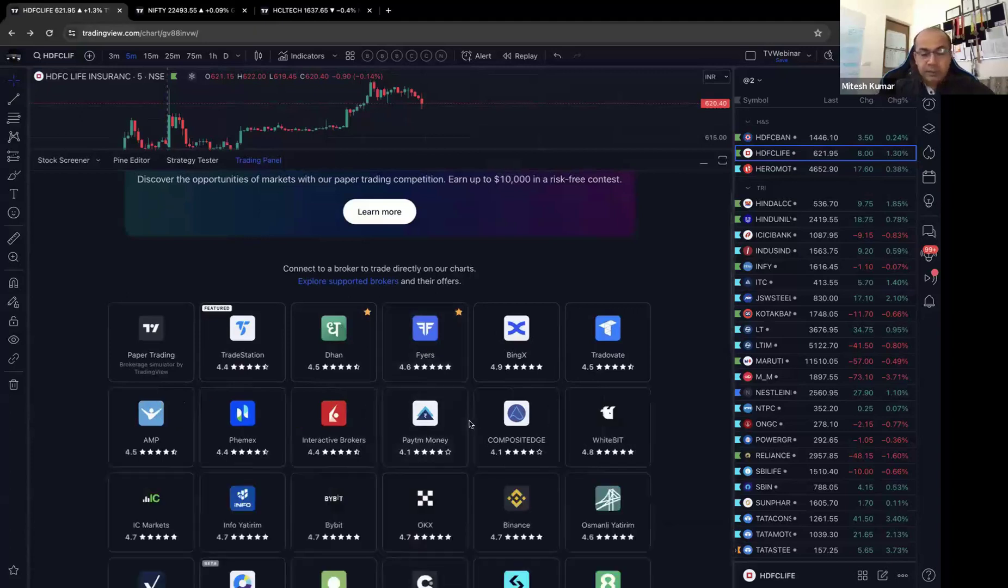
pyautogui.scroll(-2, 470, 424)
pyautogui.scroll(-2, 470, 424)
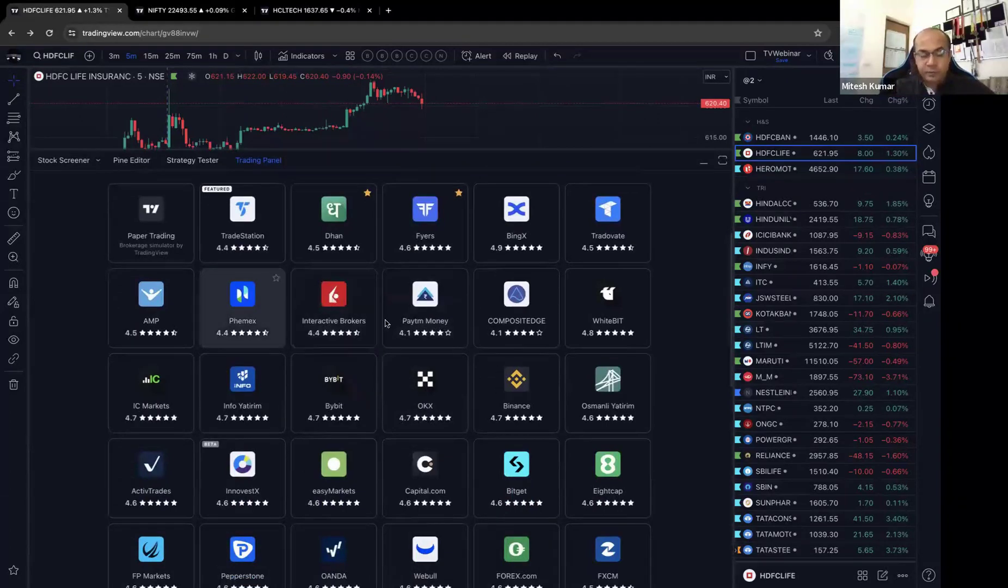
pyautogui.scroll(-2, 385, 323)
pyautogui.scroll(-5, 385, 323)
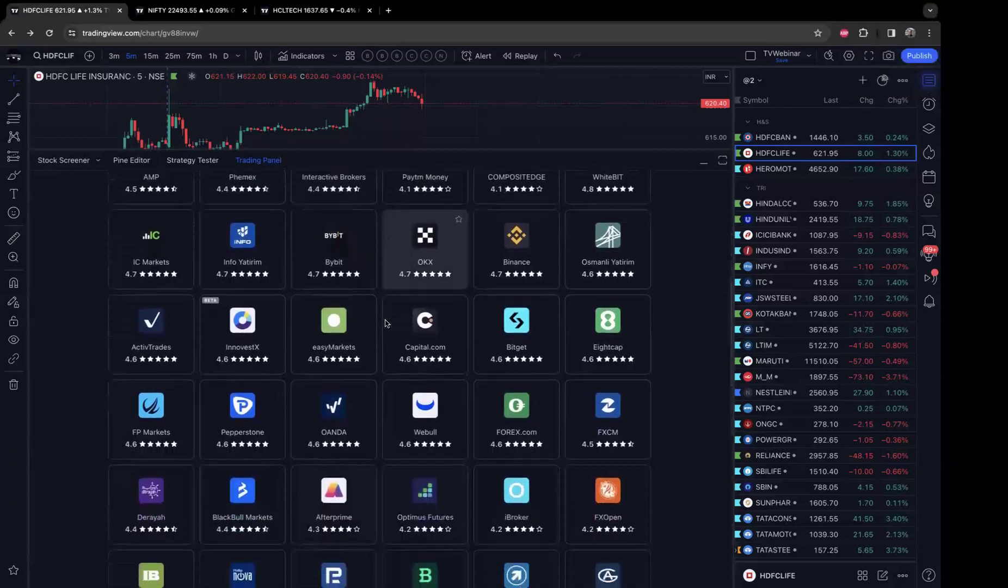
pyautogui.scroll(5, 385, 322)
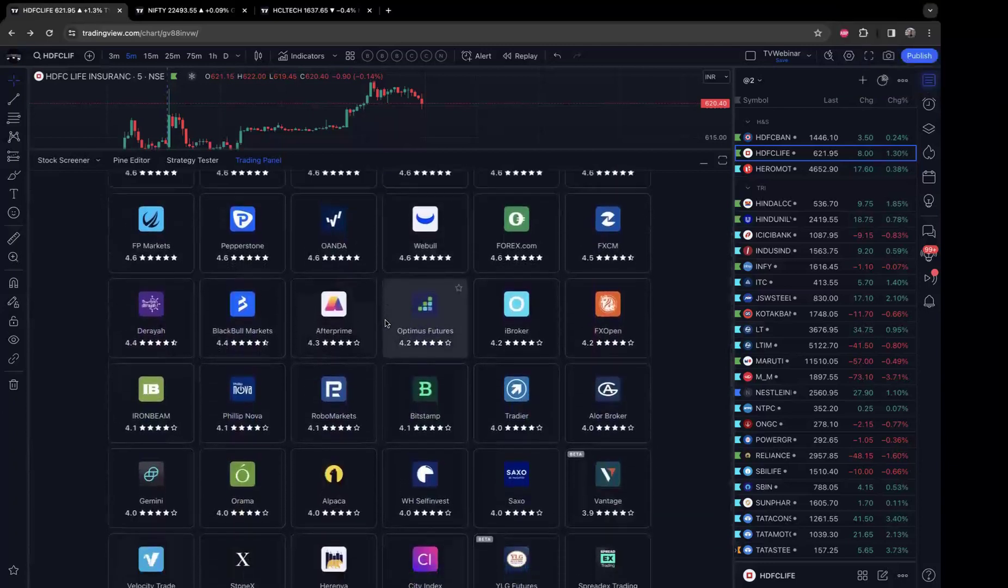
pyautogui.scroll(1, 385, 323)
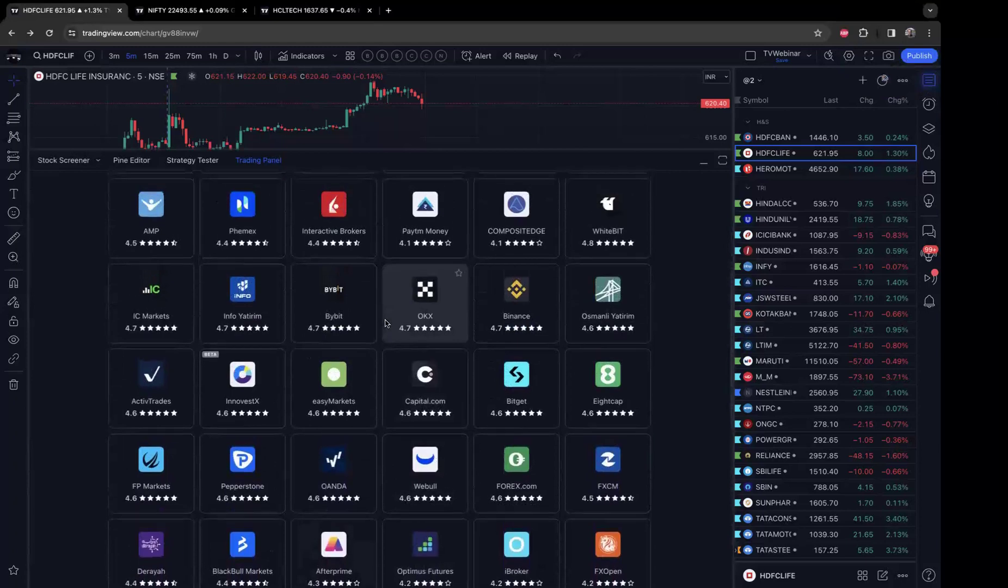
pyautogui.scroll(1, 385, 323)
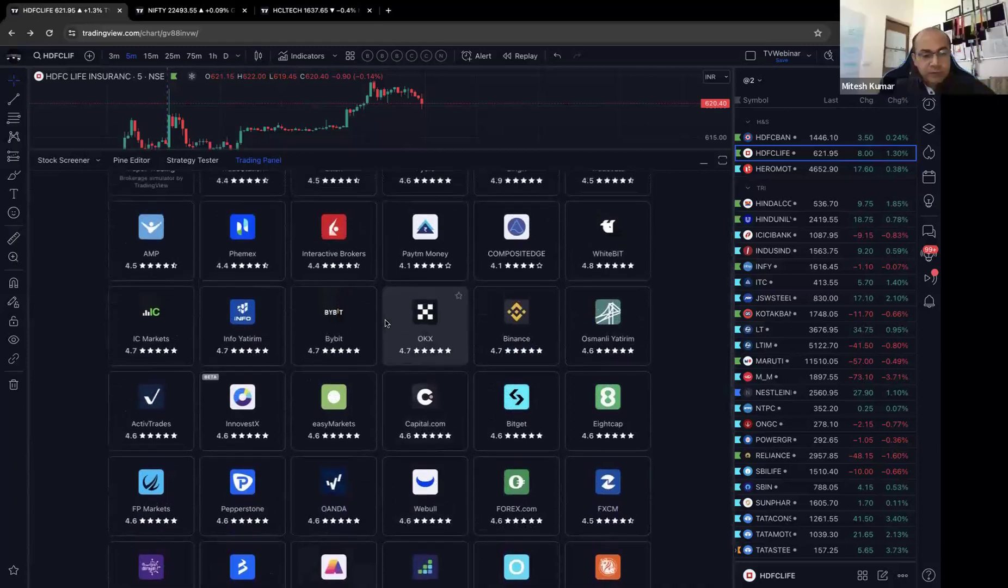
pyautogui.scroll(5, 385, 323)
pyautogui.scroll(1, 385, 323)
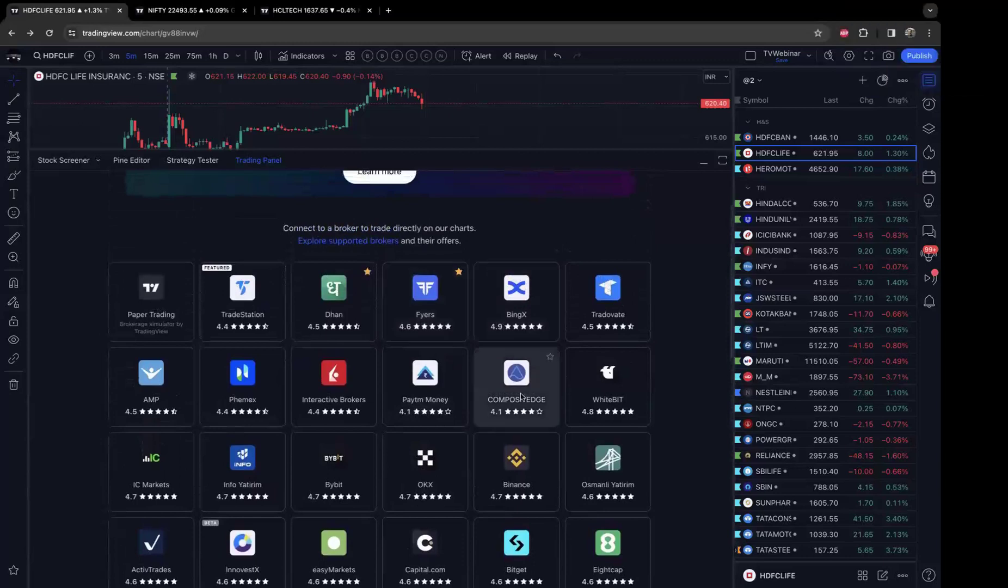
pyautogui.scroll(-1, 521, 396)
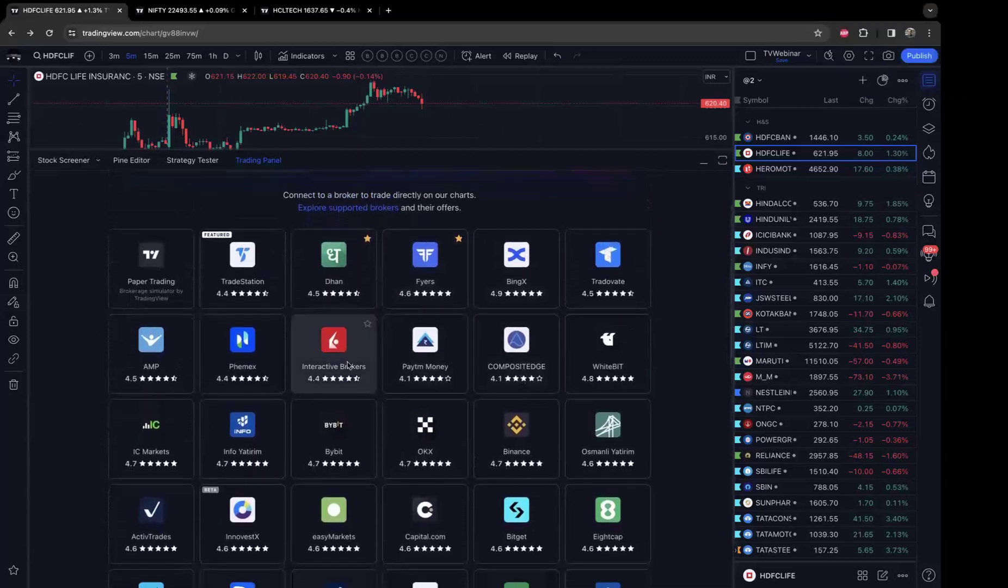
pyautogui.scroll(-2, 375, 401)
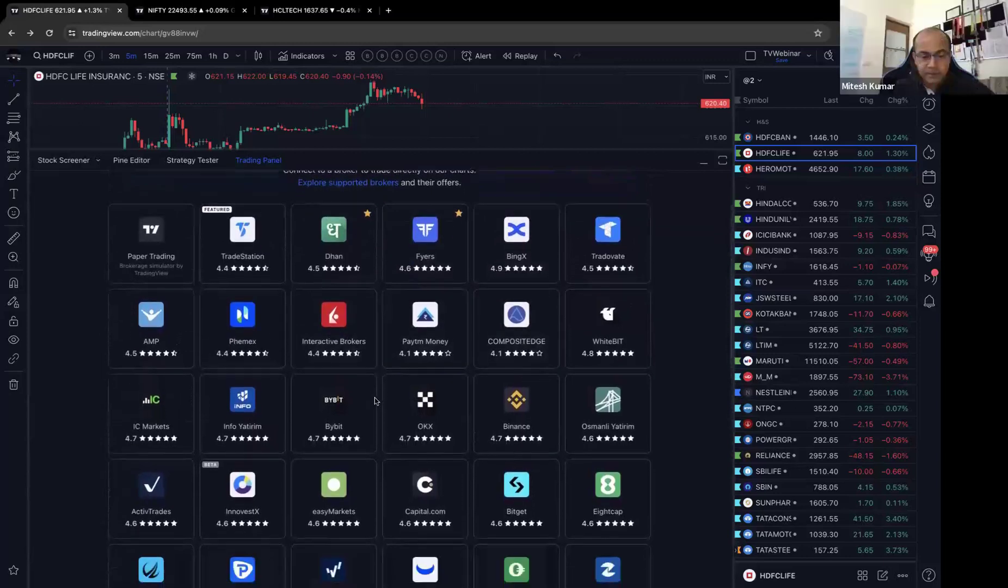
pyautogui.scroll(-2, 374, 401)
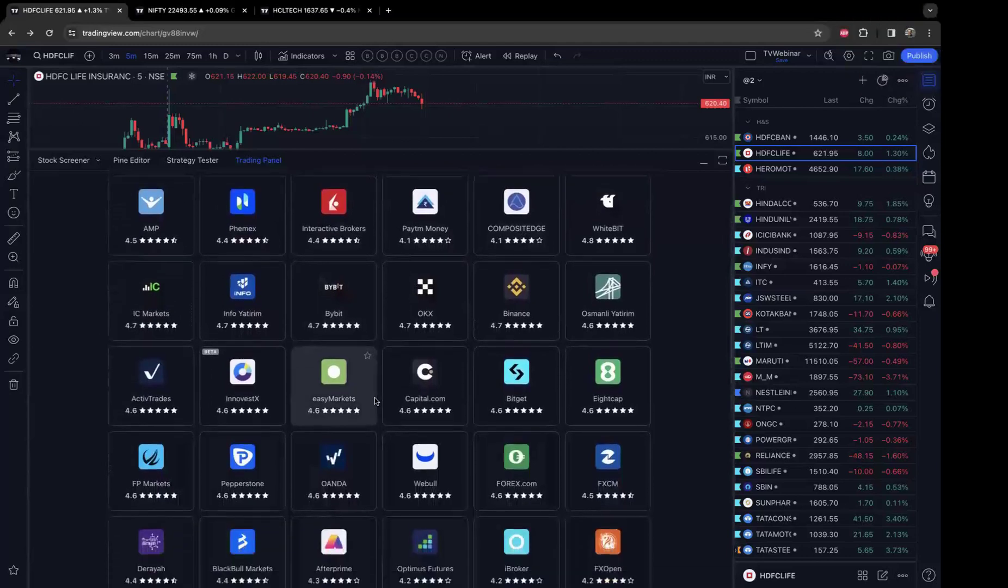
pyautogui.scroll(-3, 375, 401)
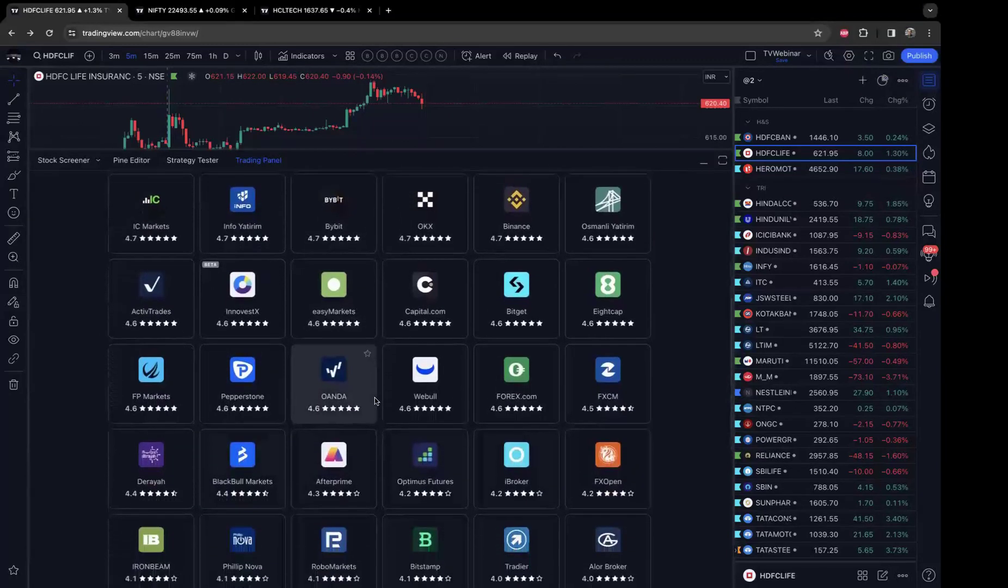
pyautogui.scroll(-5, 375, 397)
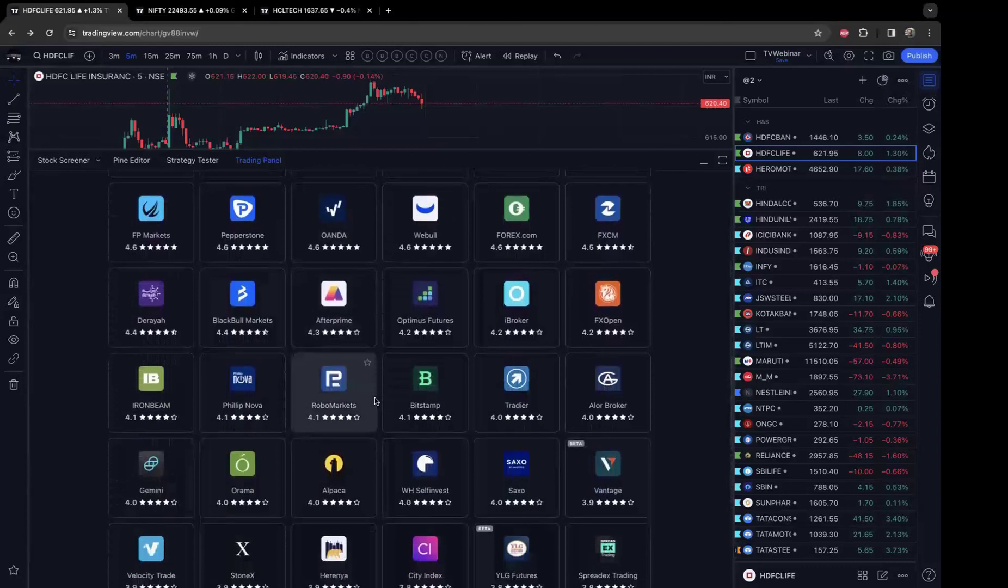
pyautogui.scroll(-1, 375, 400)
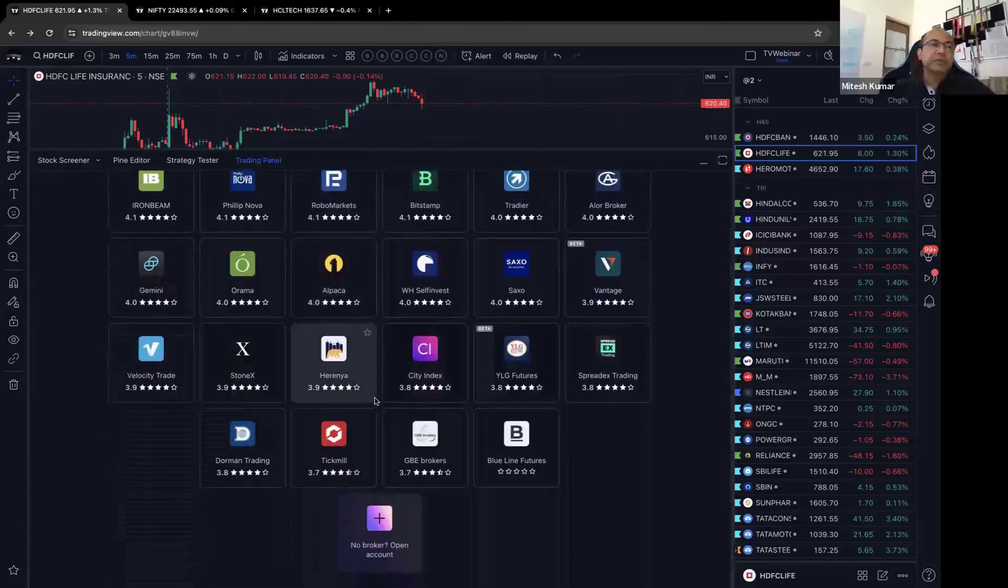
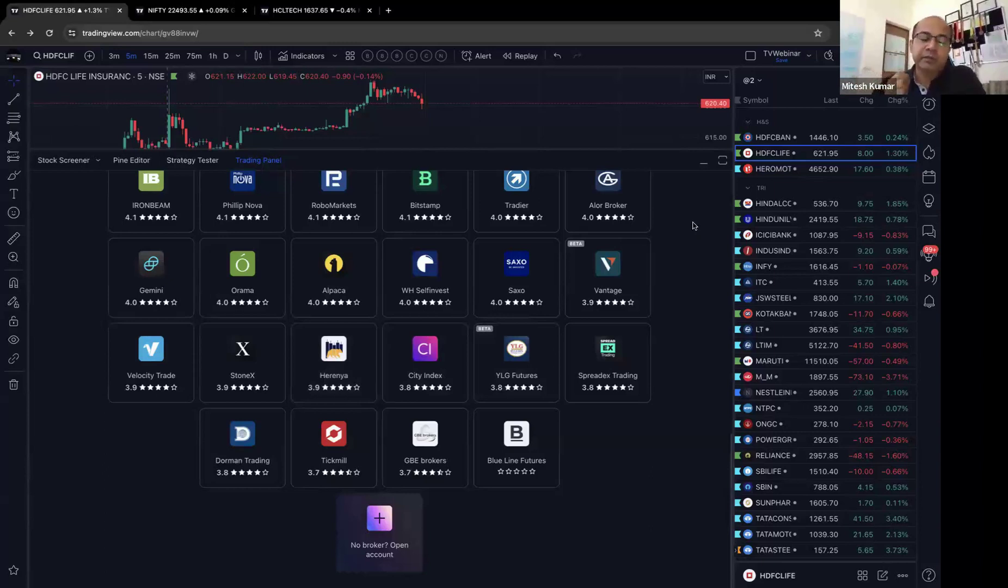
pyautogui.click(704, 163)
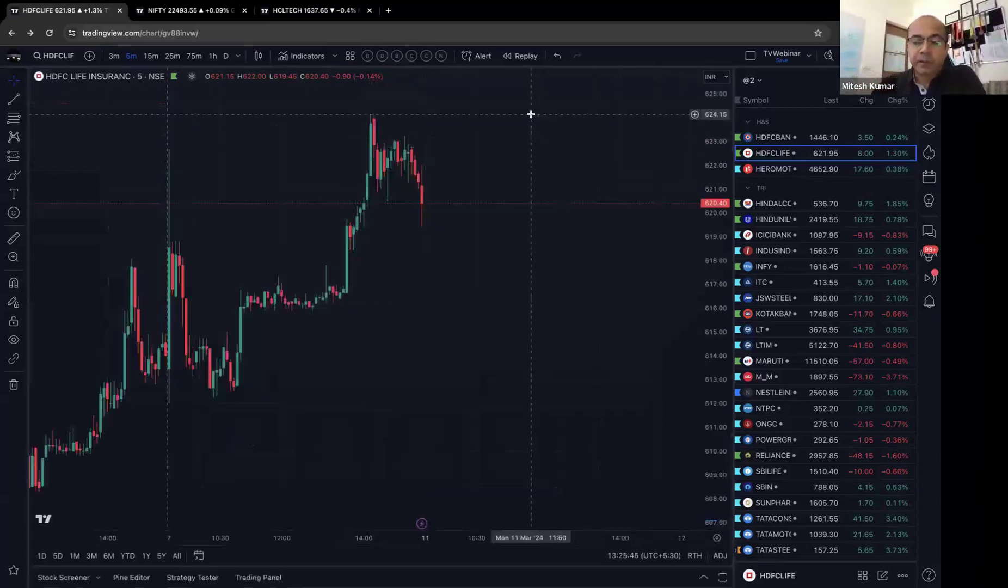
# - Apply the saved BNOptSellORTrend indicator template, collapse the strategy report and inspect the 7 March trade signals on the BANKNIFTY chart
pyautogui.click(350, 56)
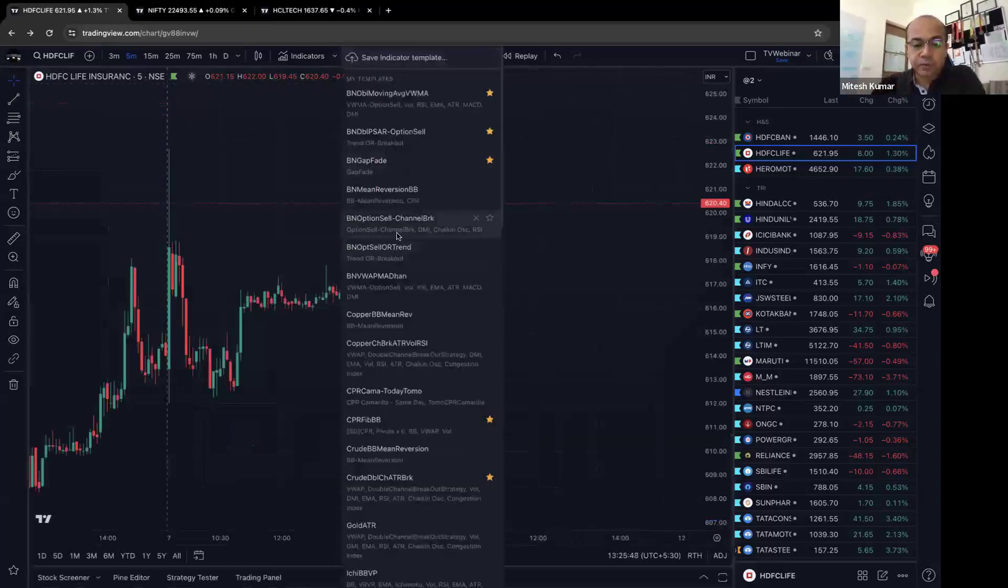
pyautogui.click(403, 258)
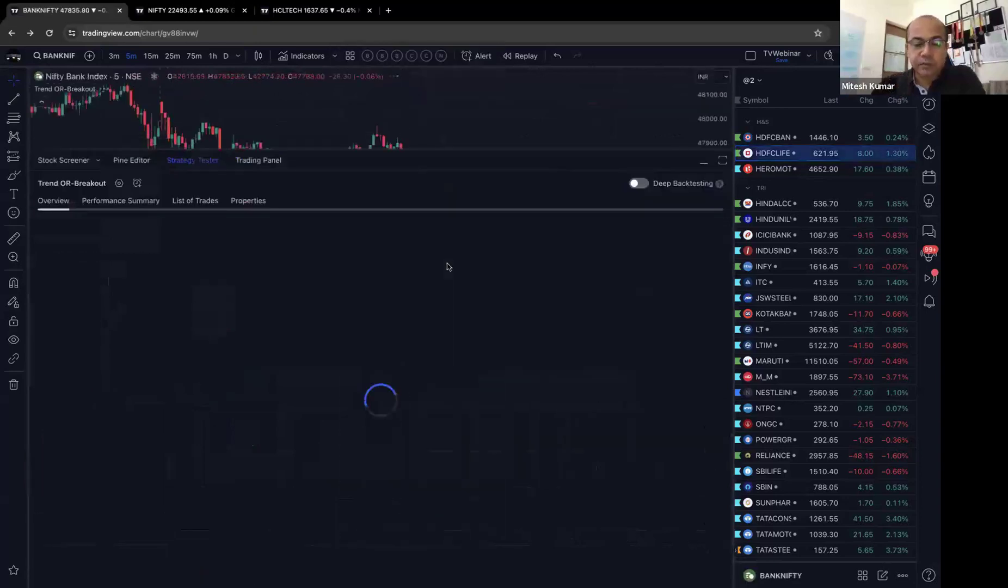
pyautogui.click(703, 162)
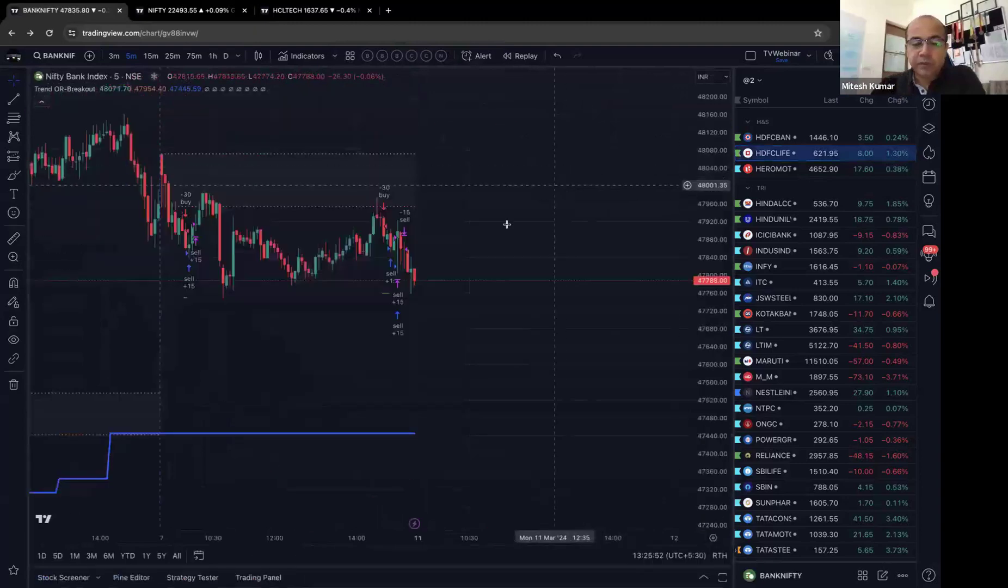
pyautogui.scroll(3, 494, 243)
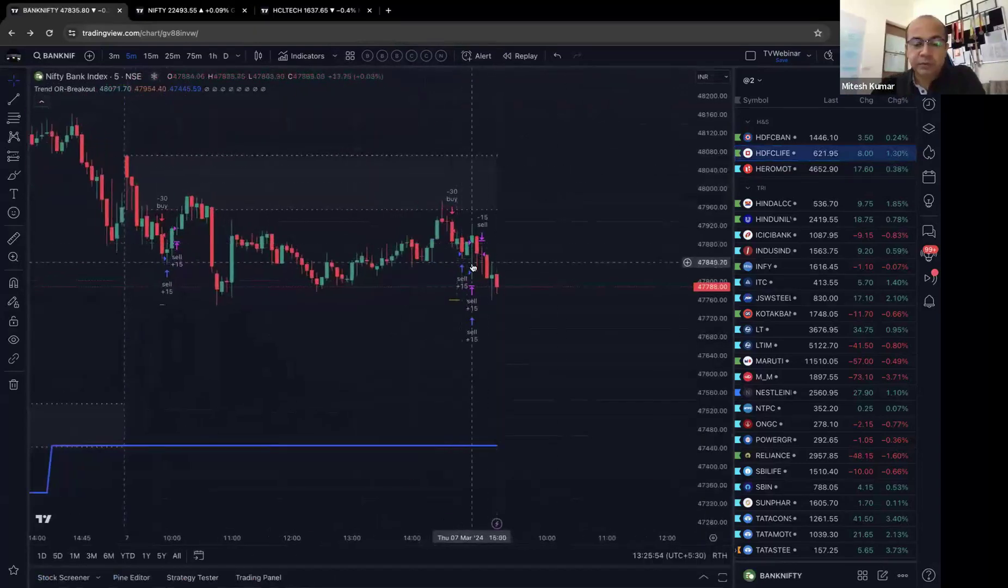
pyautogui.scroll(2, 473, 266)
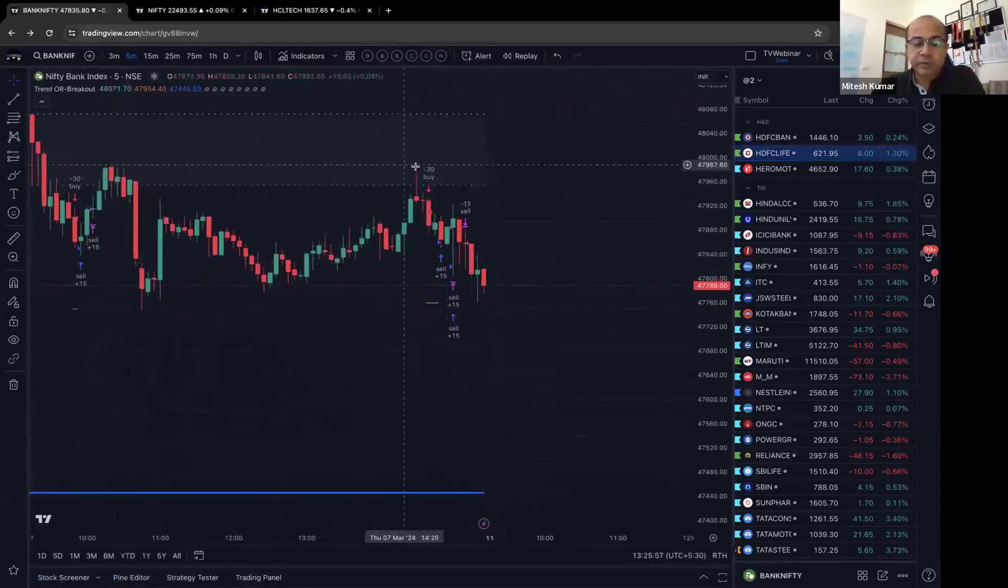
pyautogui.hscroll(-5, 433, 207)
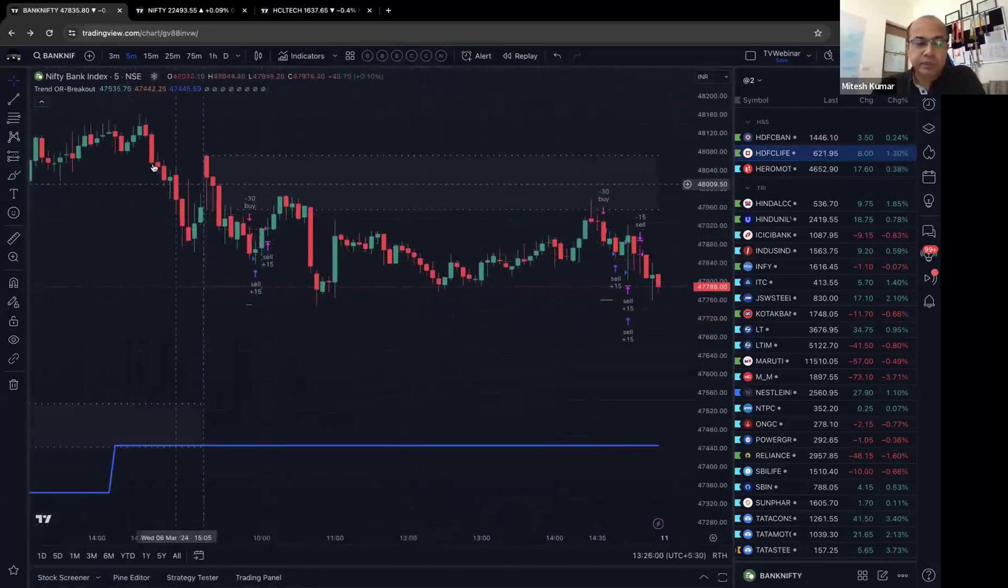
# - Review the Trend OR-Breakout strategy's option strike inputs, including the expiry date and month choices, and leave its settings without saving
pyautogui.click(119, 89)
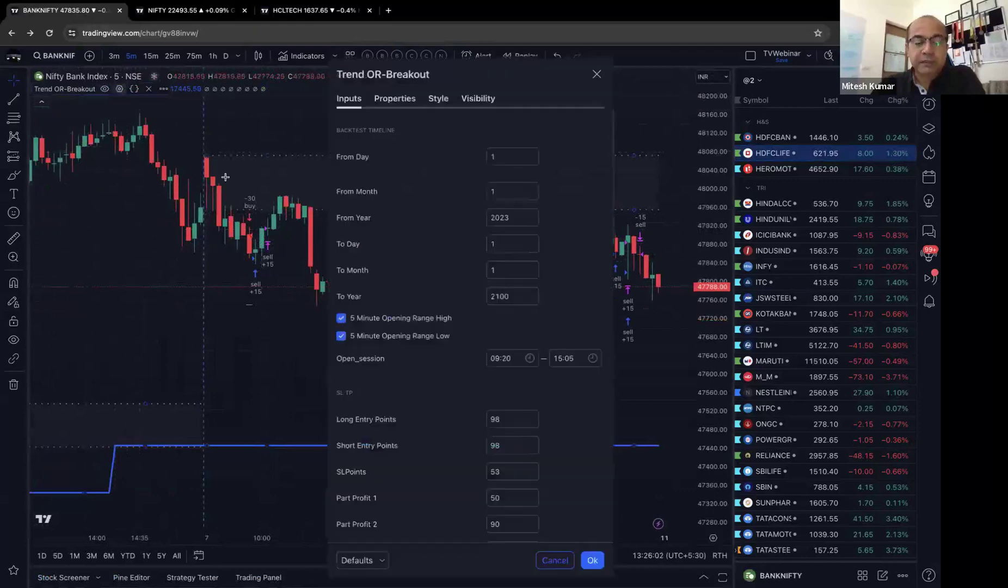
pyautogui.scroll(-1, 385, 303)
pyautogui.scroll(-15, 385, 303)
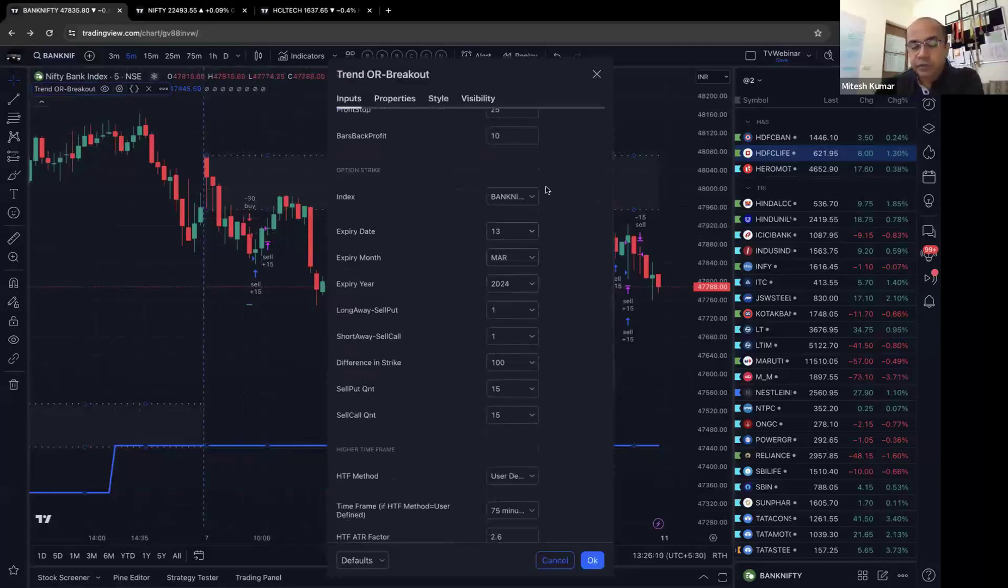
pyautogui.click(532, 233)
pyautogui.click(581, 248)
pyautogui.click(536, 257)
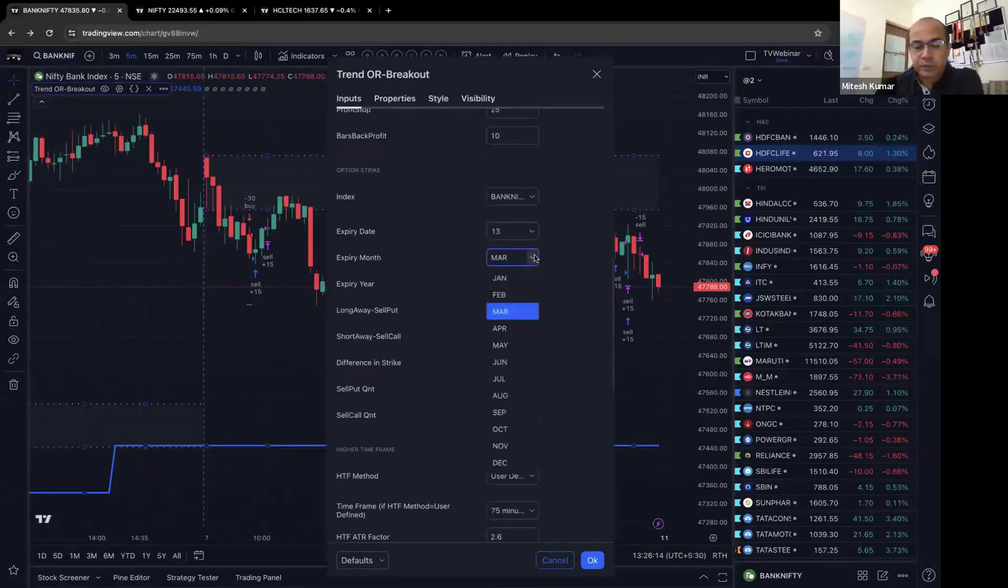
pyautogui.click(560, 274)
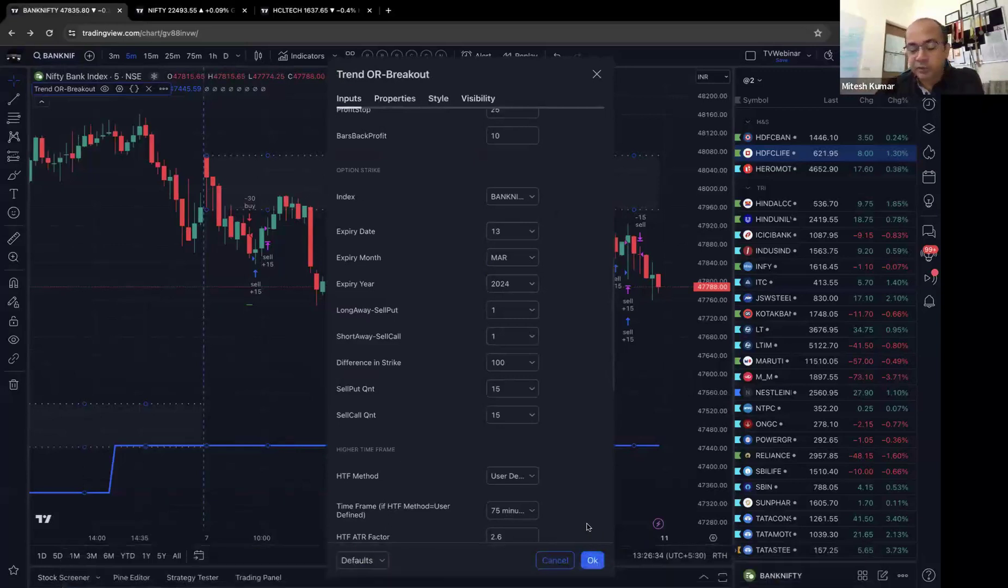
pyautogui.click(554, 560)
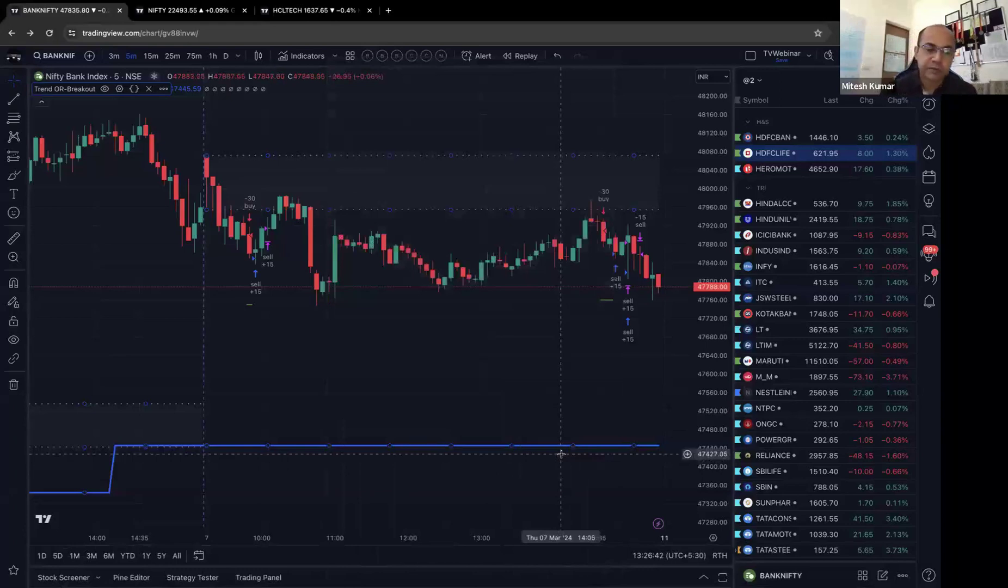
# - Examine the Trend OR-Breakout trade signals and trend line on the BANKNIFTY chart over the sessions back to late February
pyautogui.scroll(-6, 484, 347)
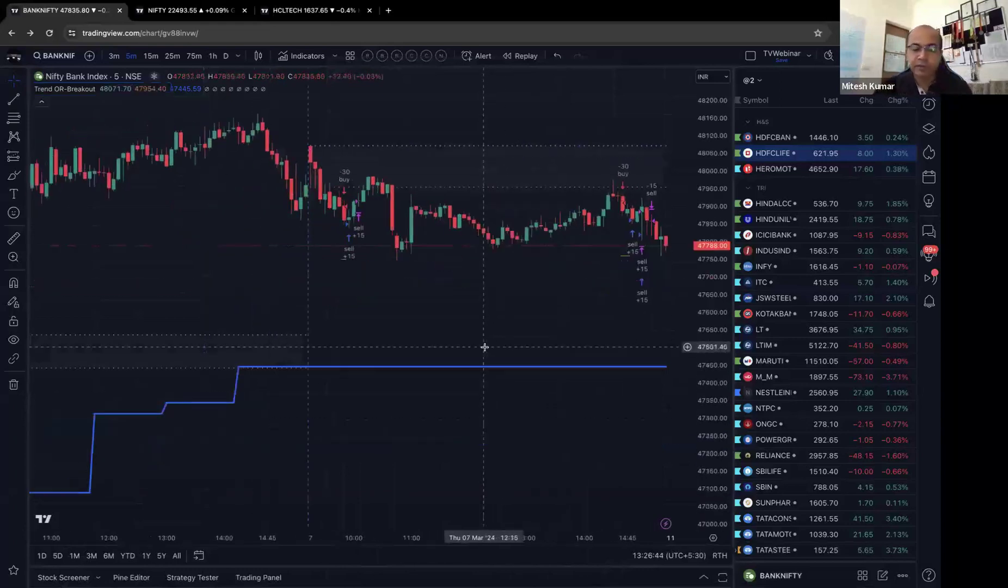
pyautogui.scroll(-5, 484, 347)
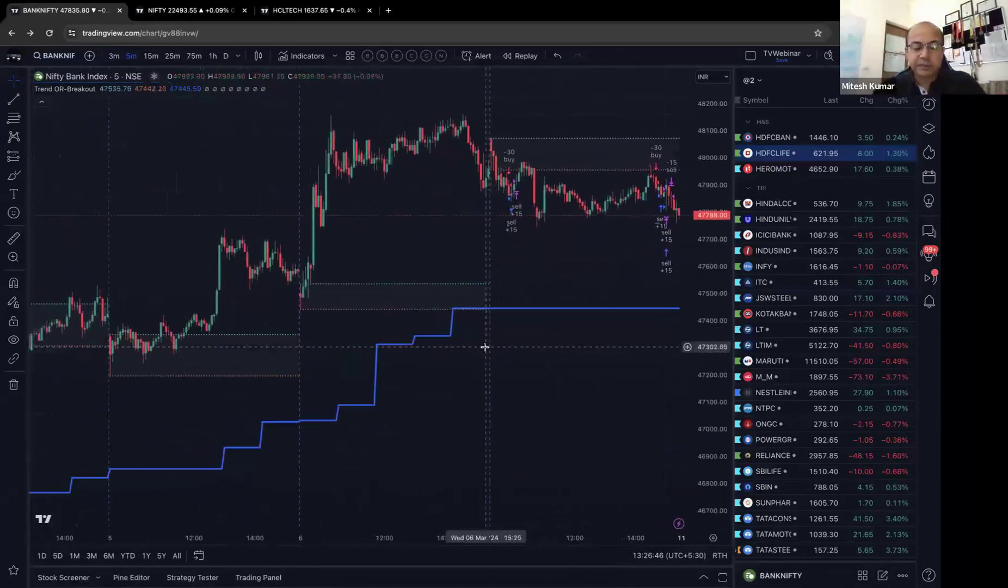
pyautogui.scroll(-6, 484, 347)
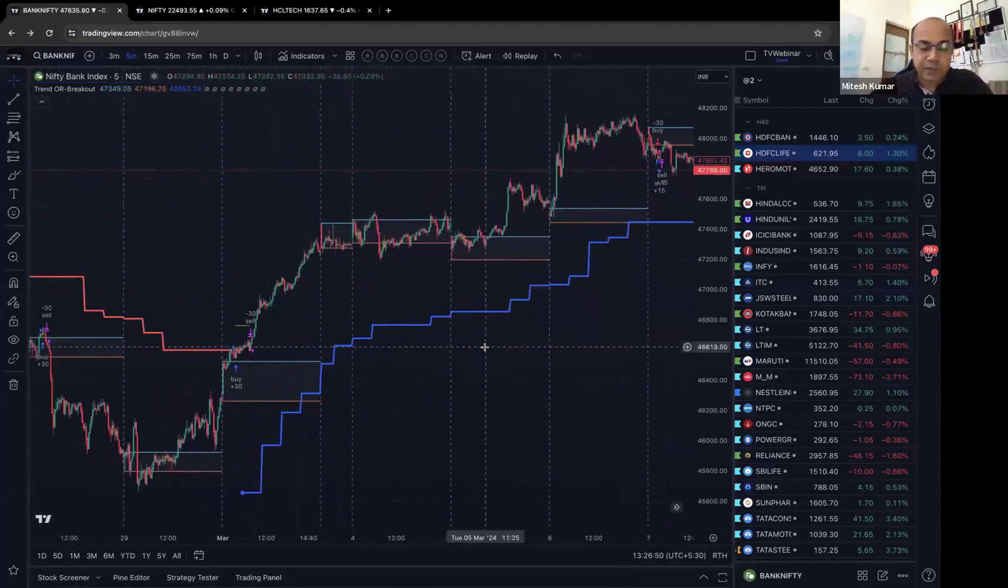
pyautogui.hscroll(-5, 393, 368)
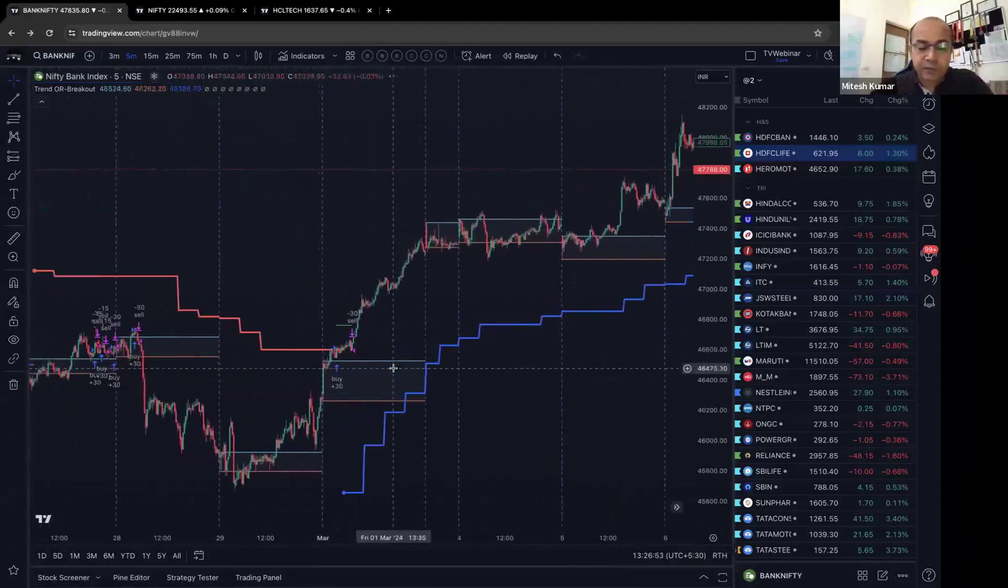
pyautogui.scroll(2, 393, 368)
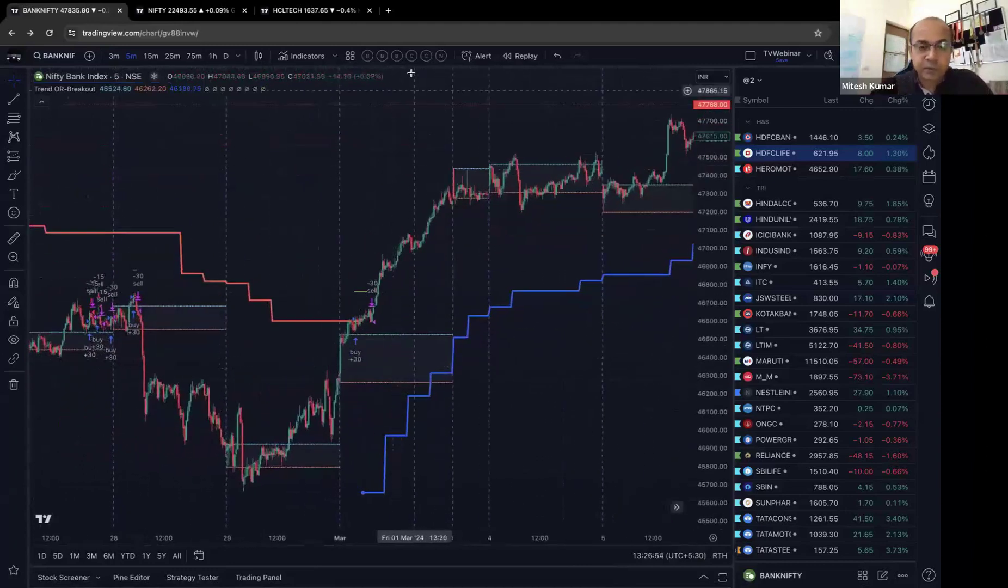
# - Apply the saved NiftyGapFade indicator template from the list of indicator templates
pyautogui.click(352, 55)
pyautogui.scroll(-10, 384, 224)
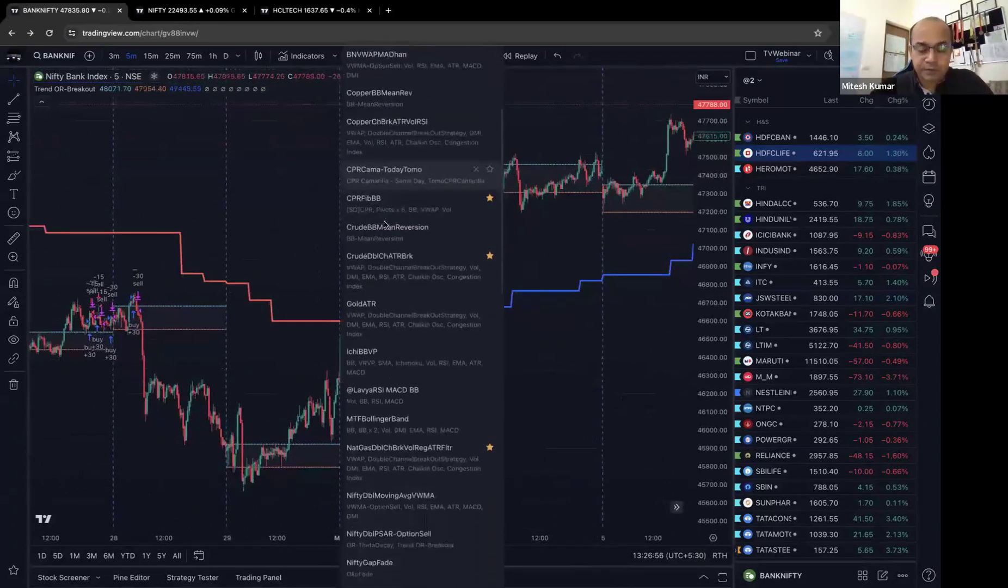
pyautogui.scroll(-5, 384, 224)
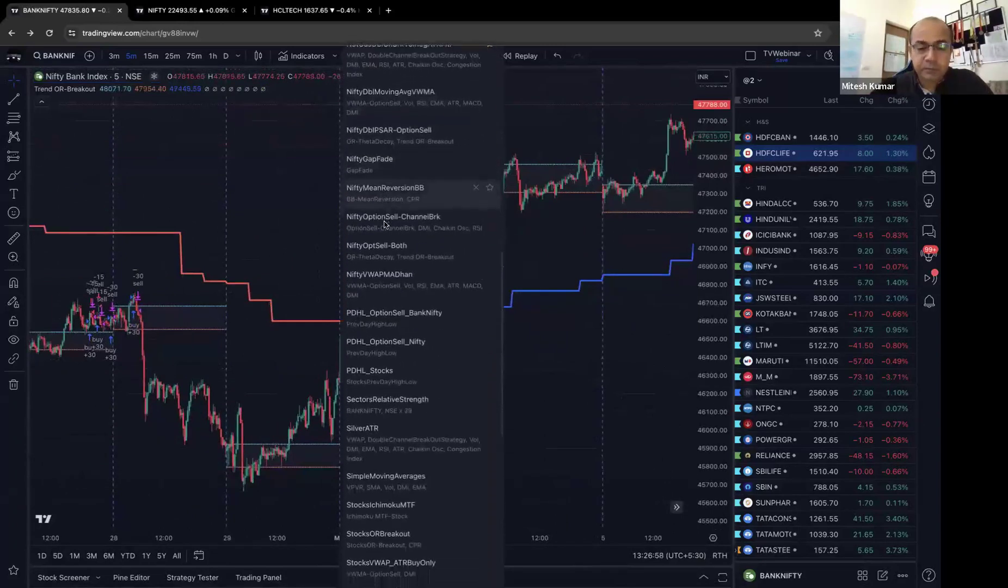
pyautogui.scroll(-1, 384, 224)
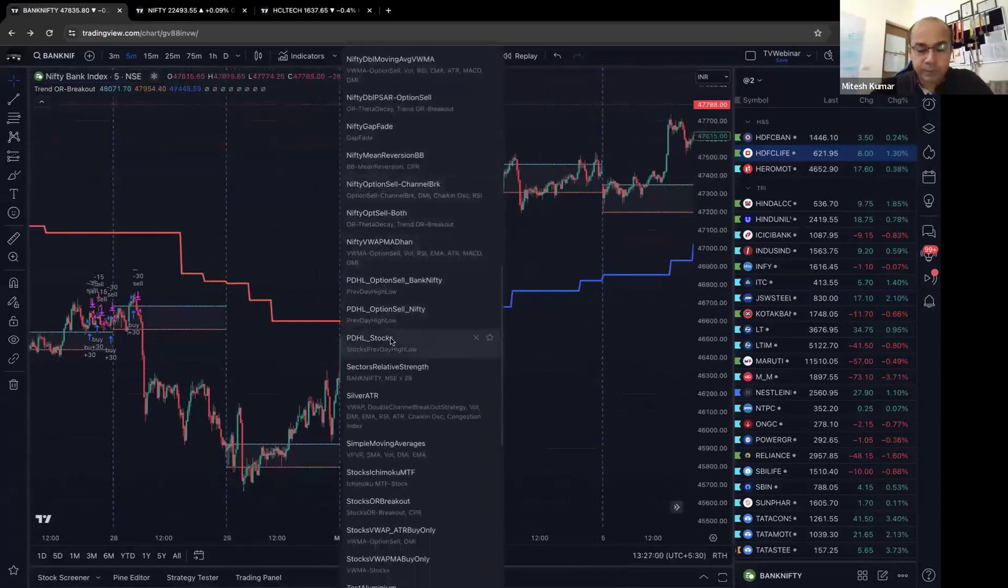
pyautogui.scroll(4, 387, 272)
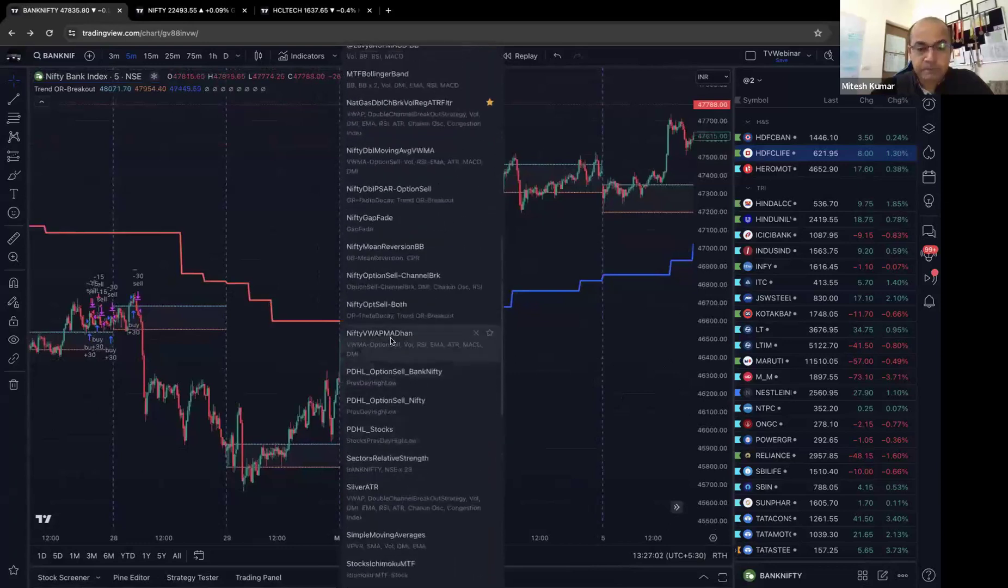
pyautogui.click(384, 261)
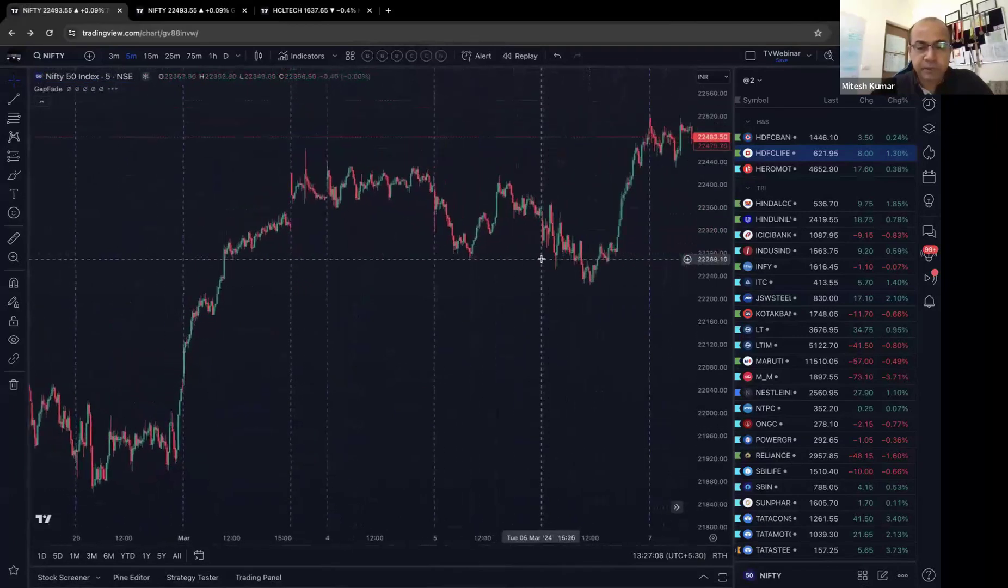
# - Examine the GapFade gap levels and trade signals on the NIFTY chart for 26 February and the 14 to 16 February sessions
pyautogui.hscroll(-10, 541, 258)
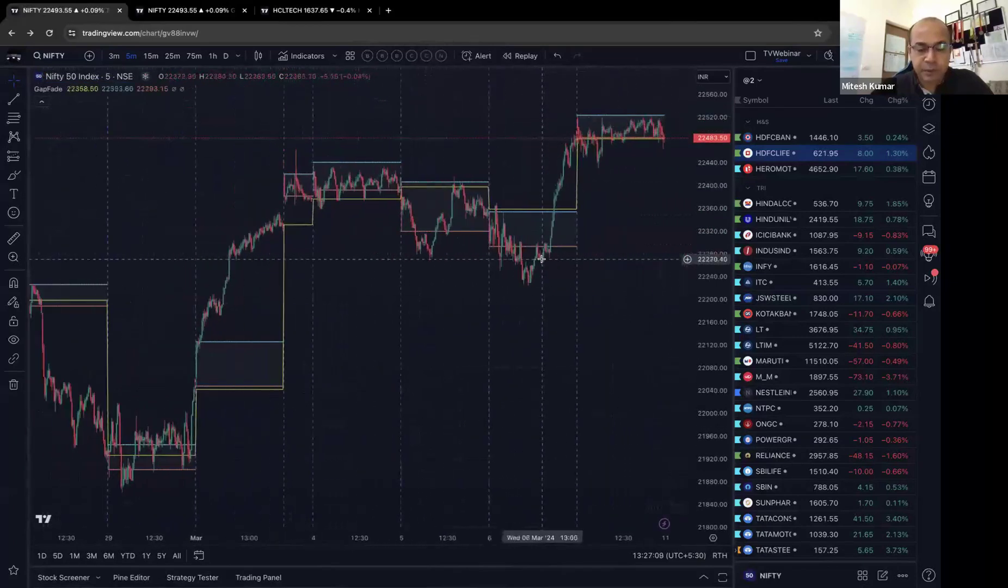
pyautogui.scroll(5, 365, 261)
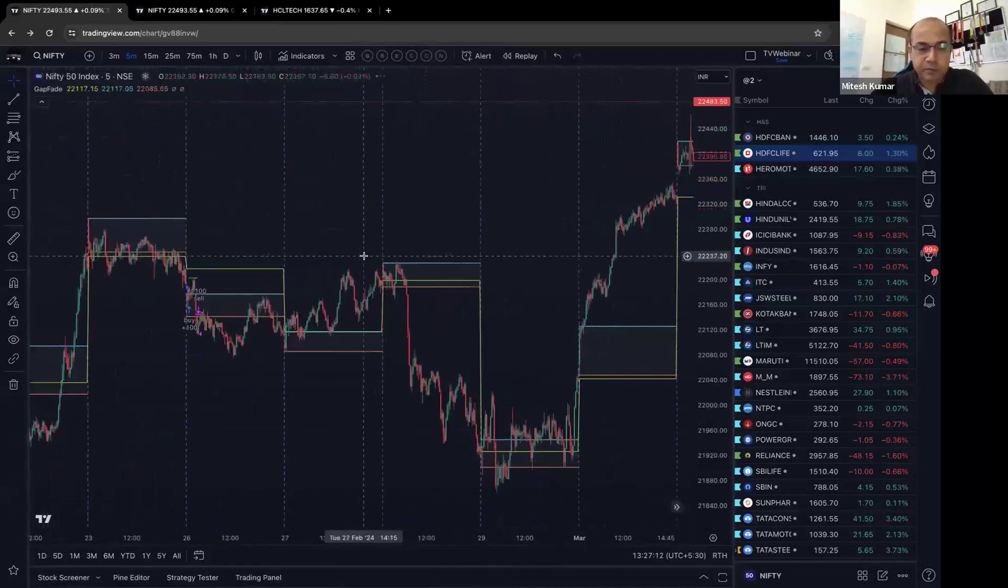
pyautogui.scroll(5, 203, 300)
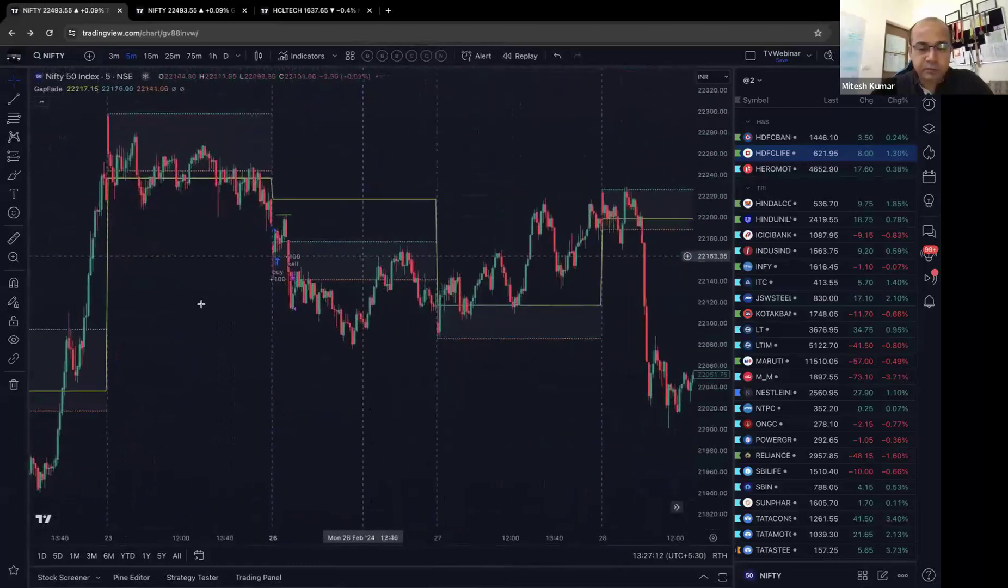
pyautogui.hscroll(-10, 213, 286)
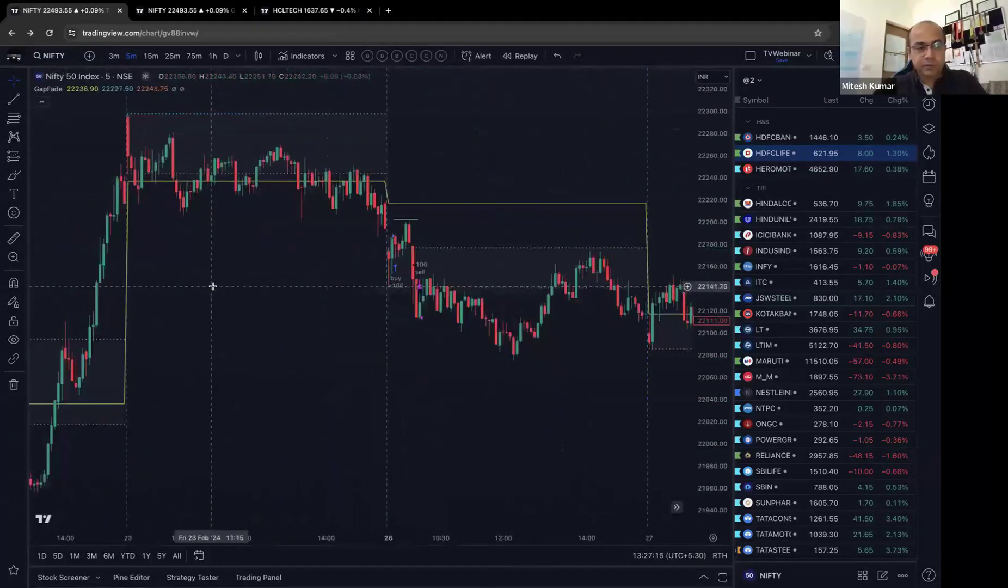
pyautogui.scroll(-5, 212, 286)
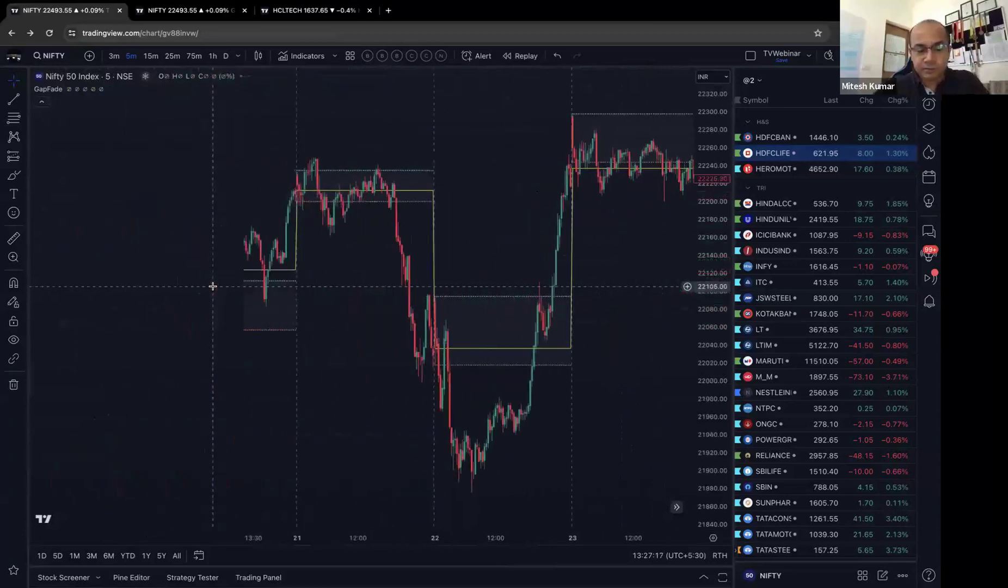
pyautogui.hscroll(-10, 213, 287)
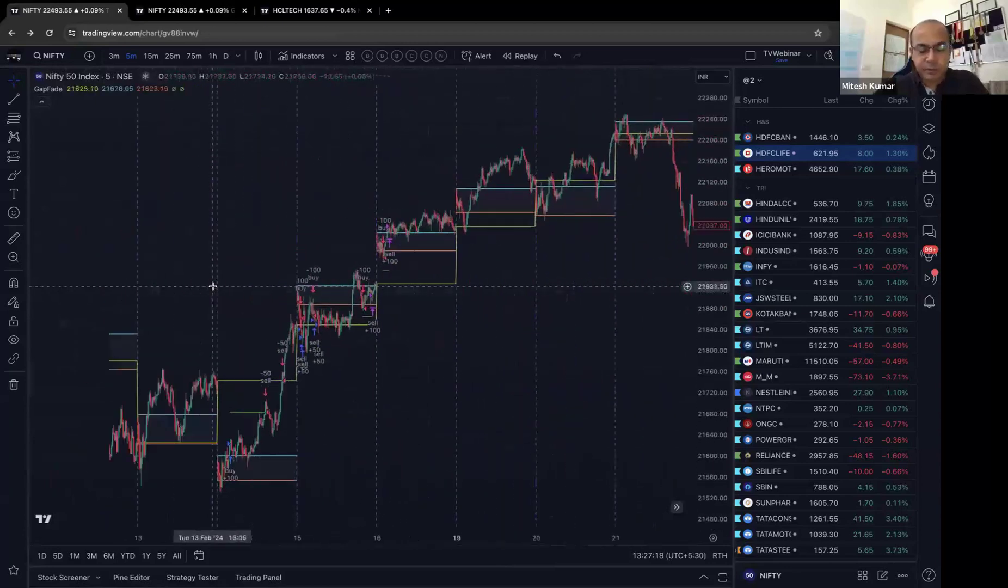
pyautogui.scroll(5, 212, 287)
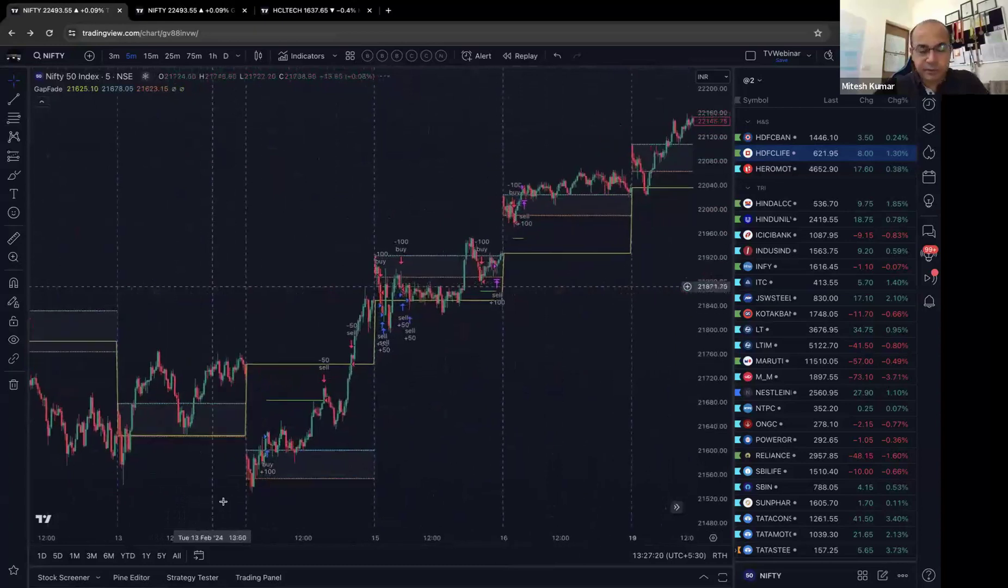
pyautogui.scroll(1, 237, 430)
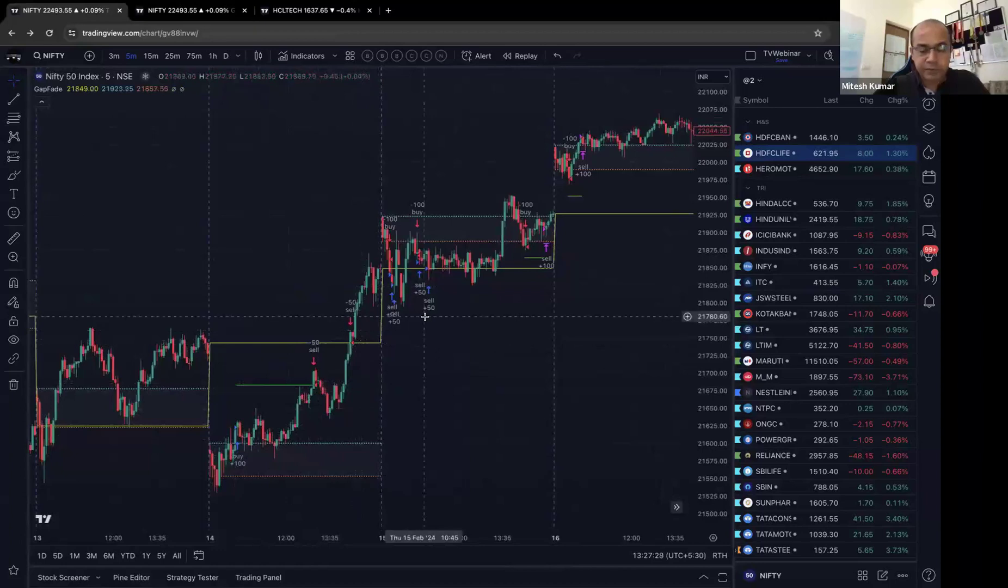
pyautogui.scroll(3, 424, 316)
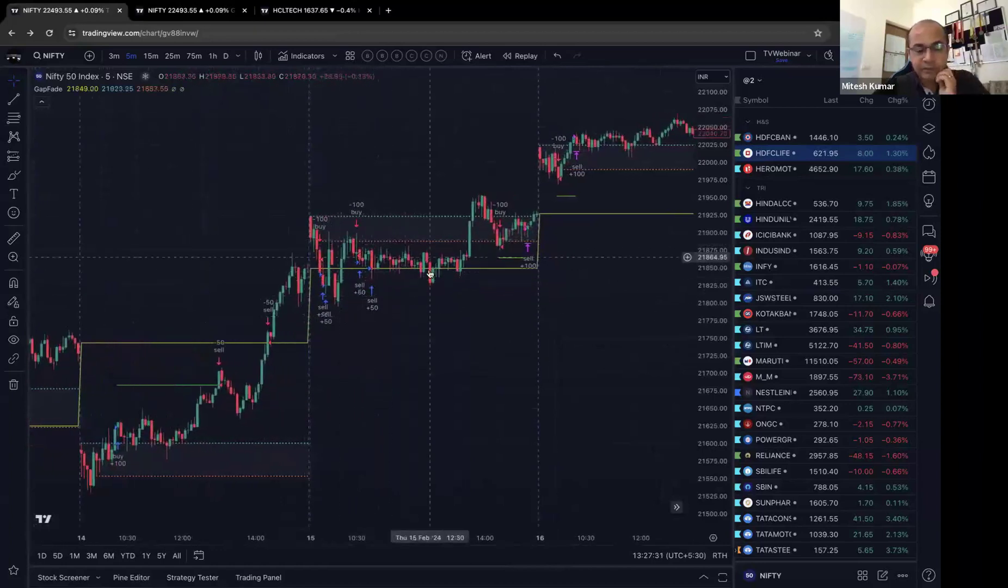
pyautogui.hscroll(5, 427, 313)
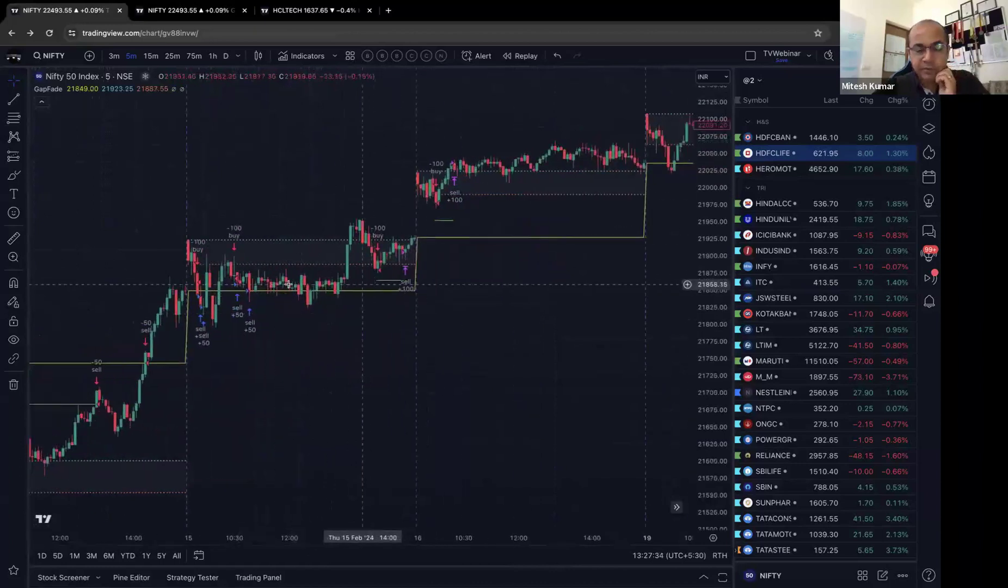
pyautogui.hscroll(6, 481, 279)
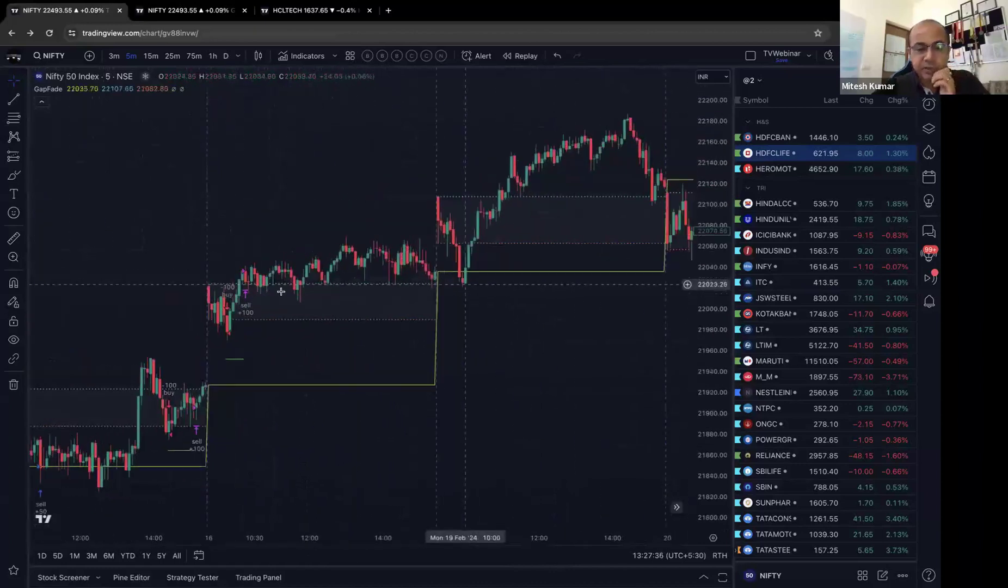
pyautogui.scroll(-8, 319, 308)
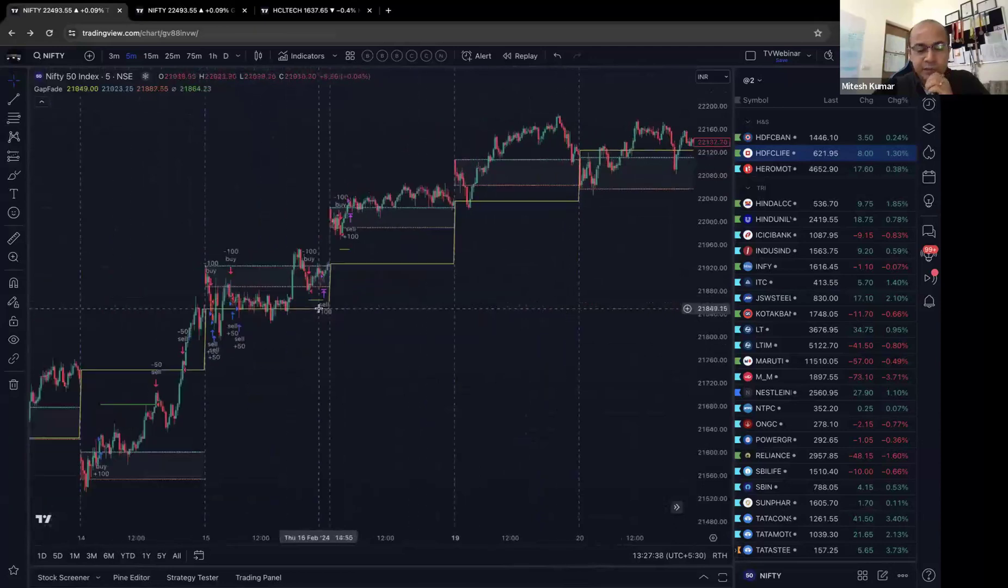
# - Examine the GapFade signals on 7 February and the gap levels of the NIFTY sessions back to late January
pyautogui.hscroll(-9, 319, 308)
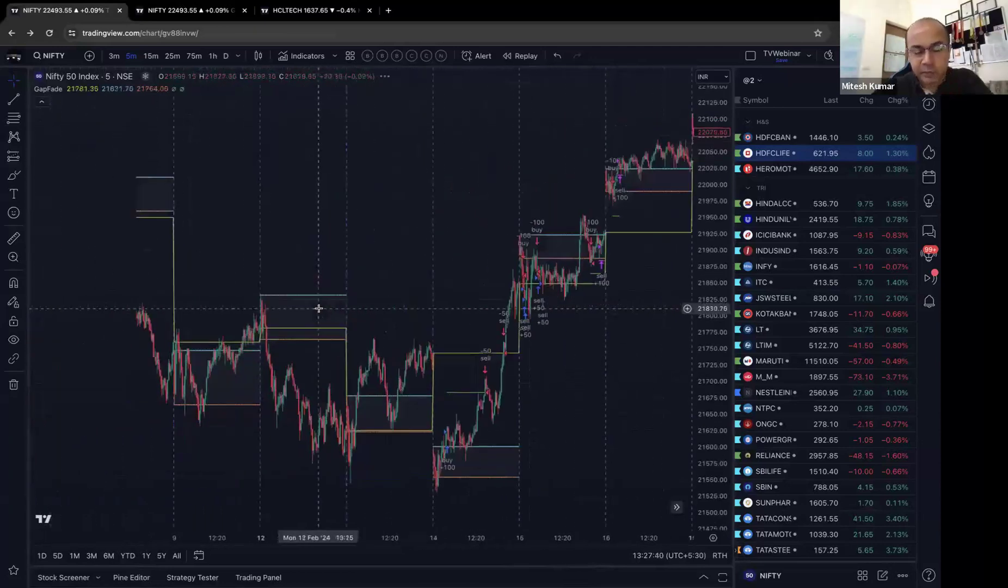
pyautogui.hscroll(-9, 319, 310)
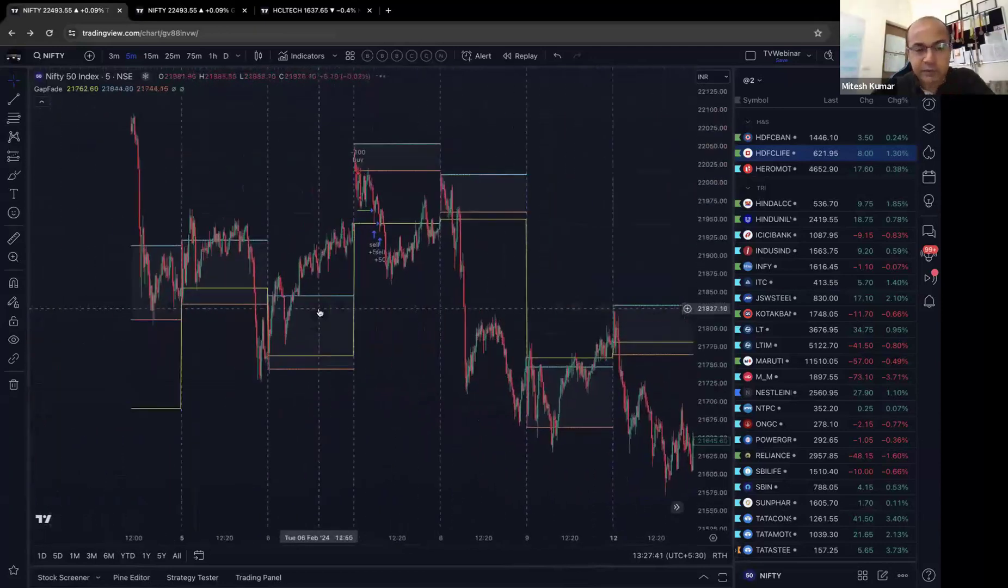
pyautogui.scroll(5, 351, 293)
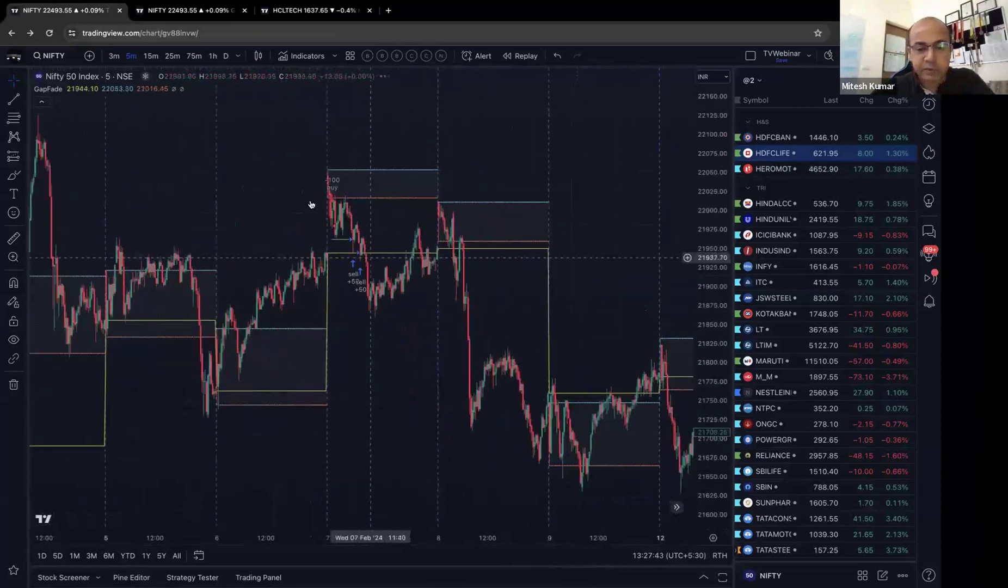
pyautogui.scroll(1, 288, 186)
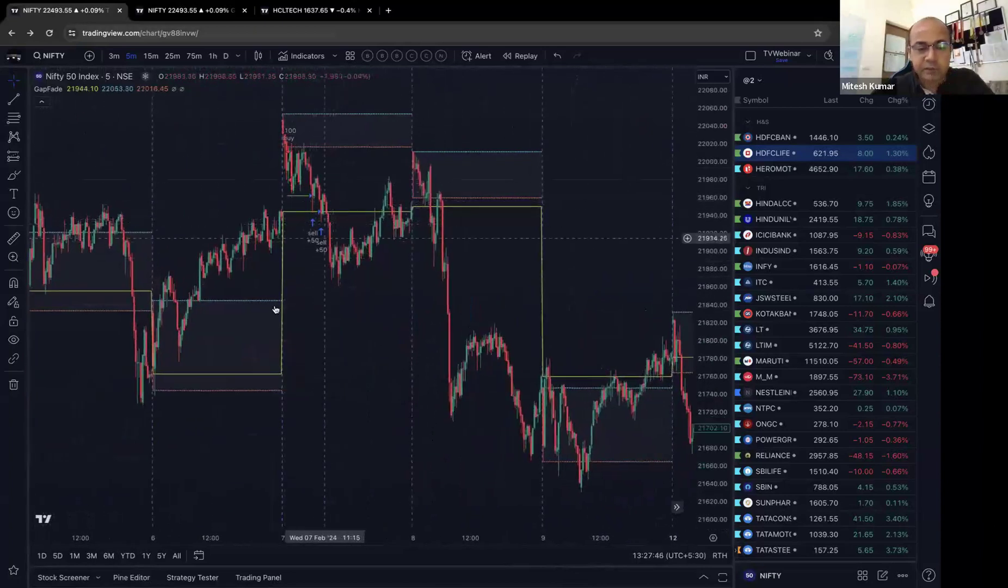
pyautogui.hscroll(-3, 342, 333)
pyautogui.hscroll(-8, 580, 355)
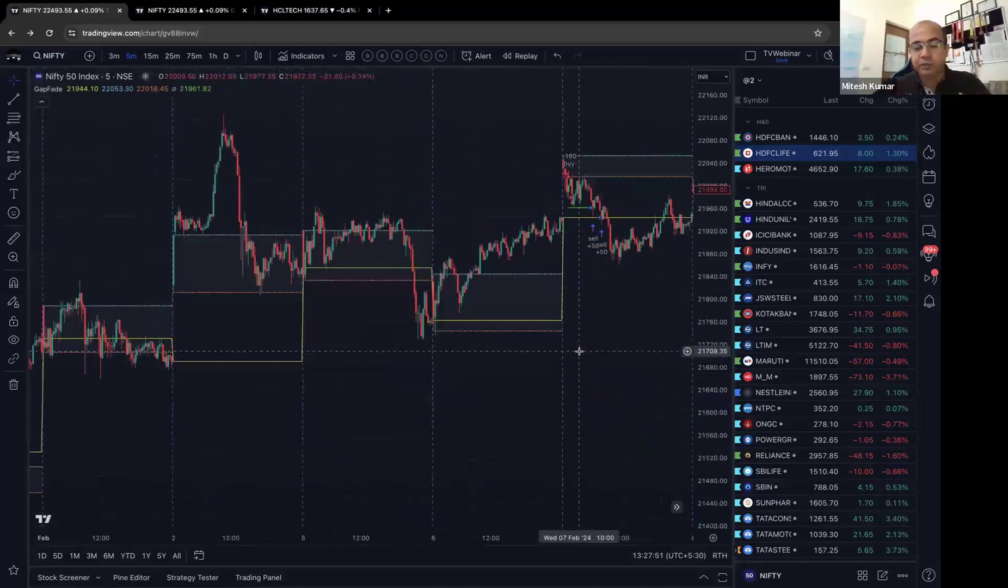
pyautogui.scroll(-5, 579, 351)
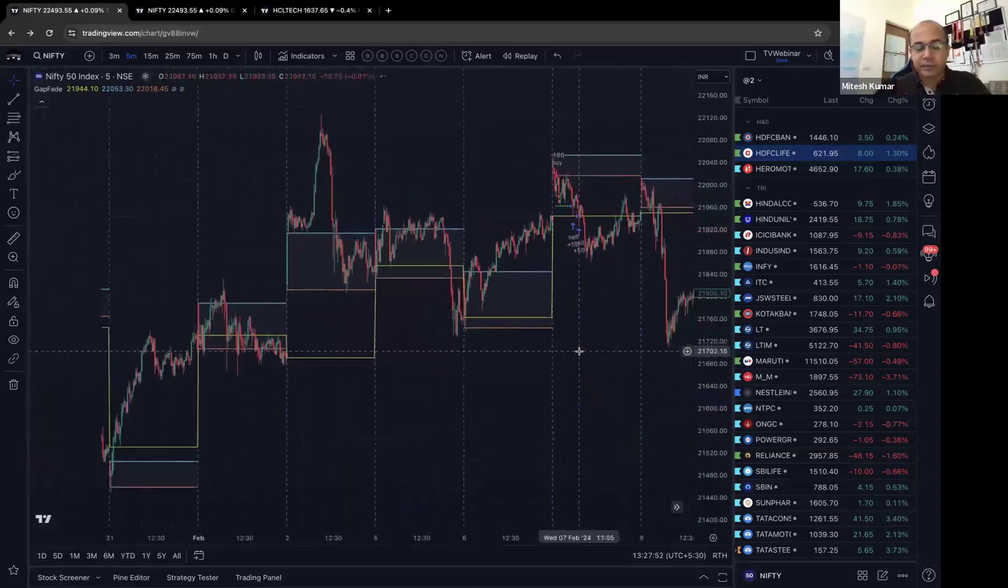
pyautogui.scroll(-3, 579, 351)
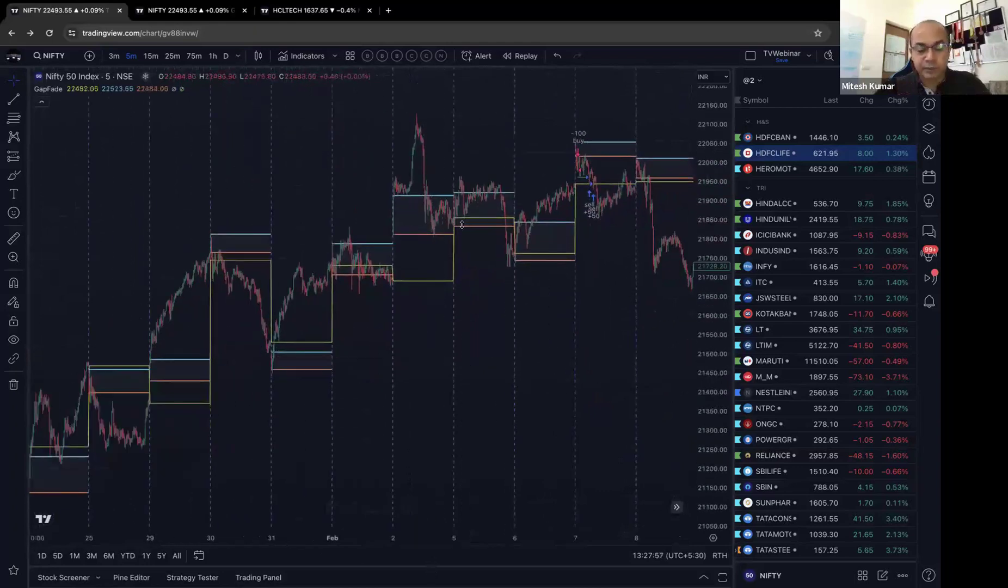
# - Review the GapFade strategy report for the NIFTY chart, including its profit and drawdown overview
pyautogui.moveTo(461, 225); pyautogui.dragTo(461, 225)
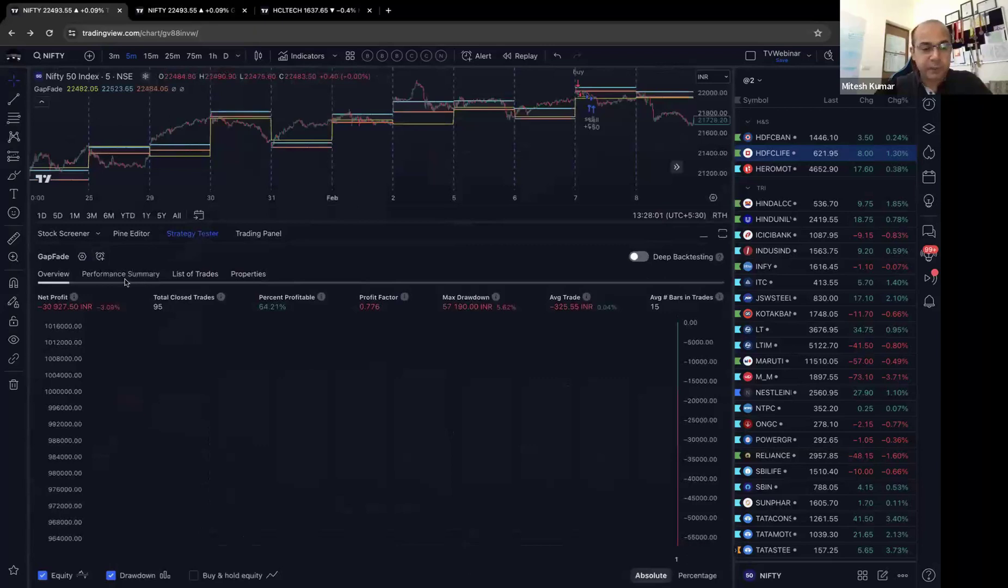
pyautogui.click(183, 239)
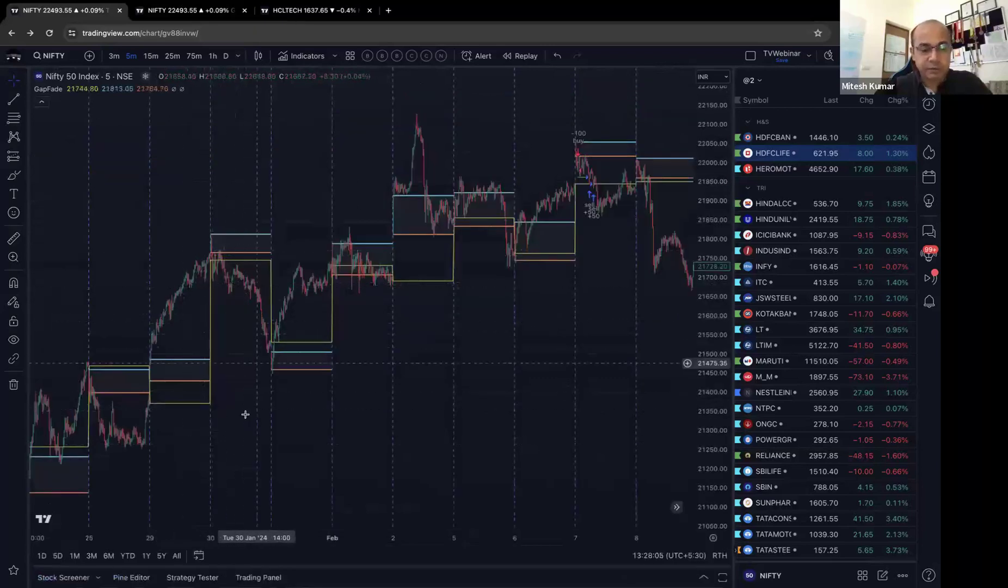
pyautogui.click(302, 336)
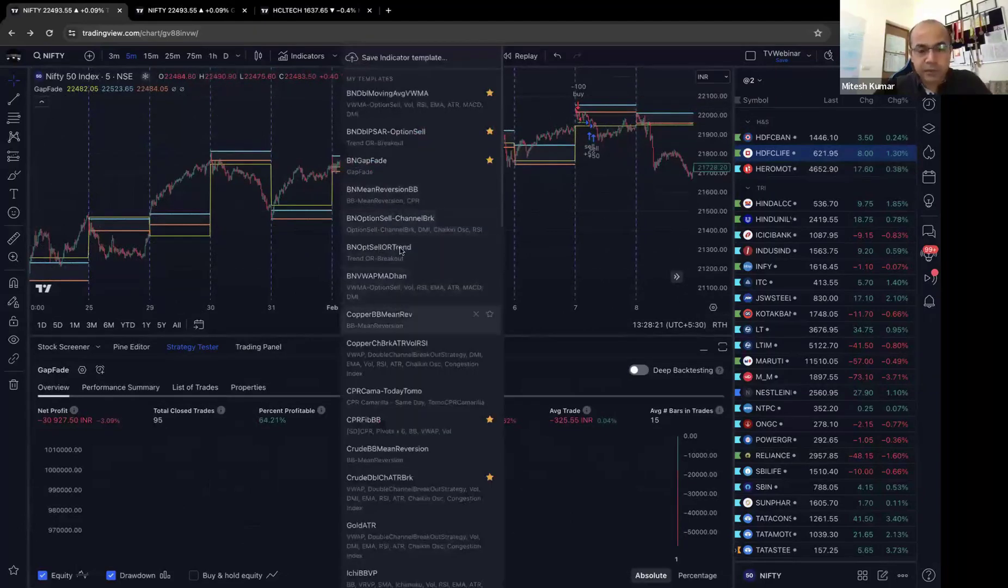
# - Apply the saved BNGapFade indicator template, review its strategy report alongside the BANKNIFTY sessions and collapse the report
pyautogui.click(395, 167)
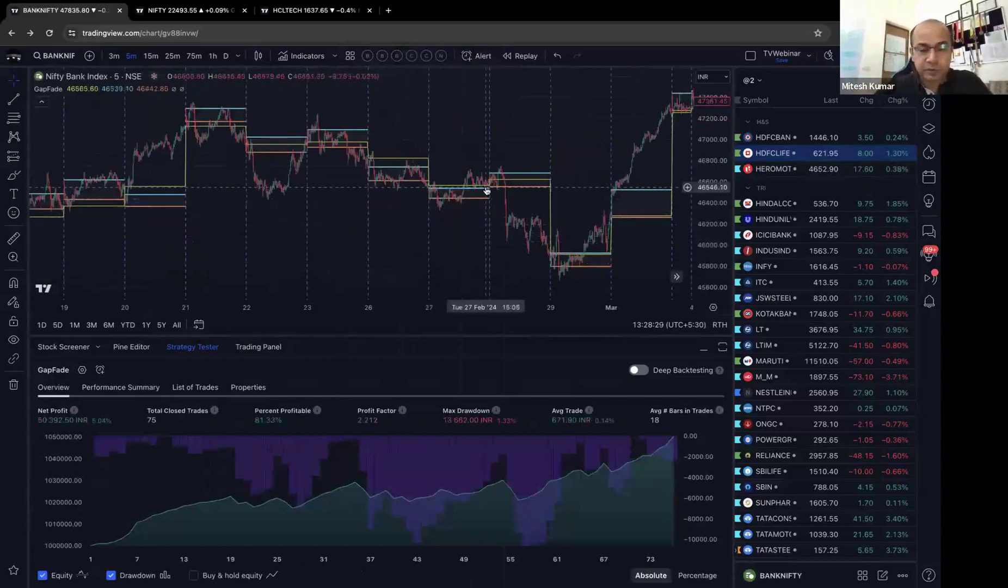
pyautogui.hscroll(5, 462, 240)
pyautogui.hscroll(2, 240, 163)
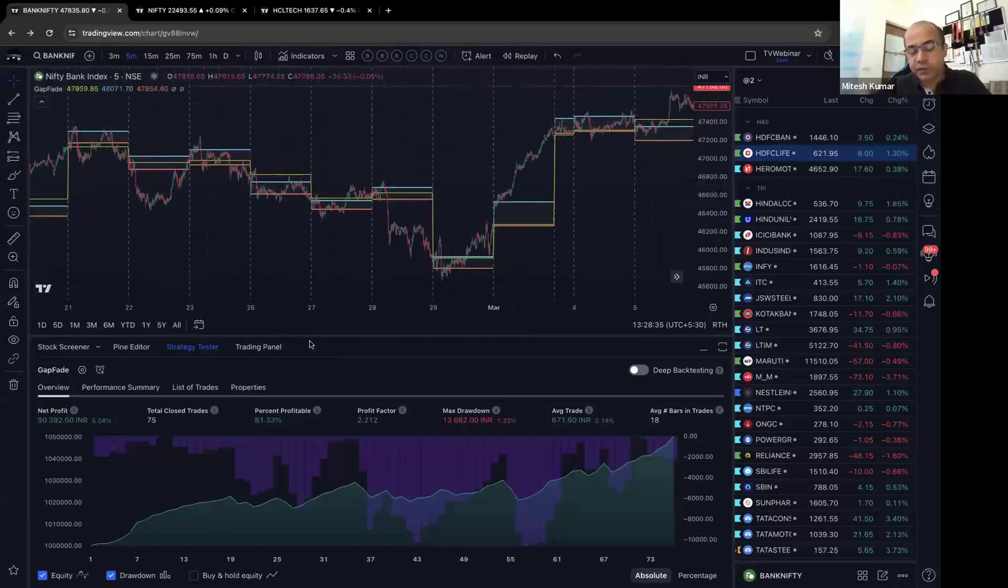
pyautogui.click(702, 348)
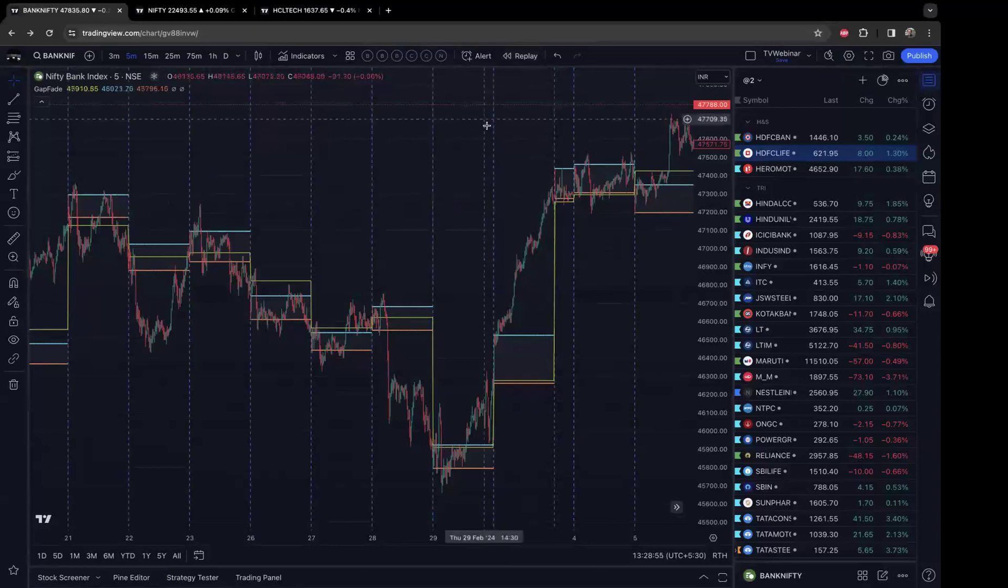
# - Find the community script Relative Strength by searching the indicators for "relative strength" and add it to the BANKNIFTY chart
pyautogui.click(307, 56)
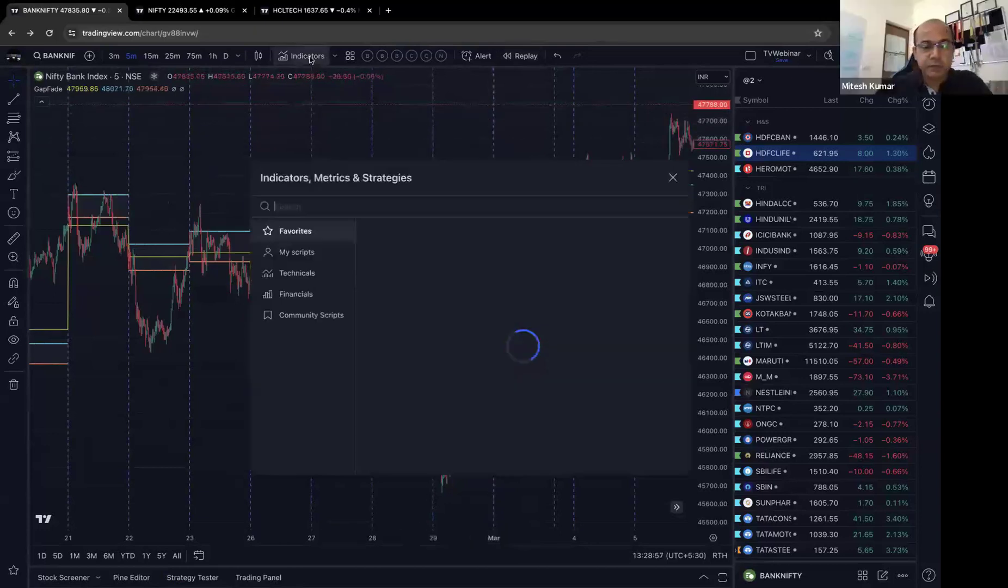
pyautogui.write('relat')
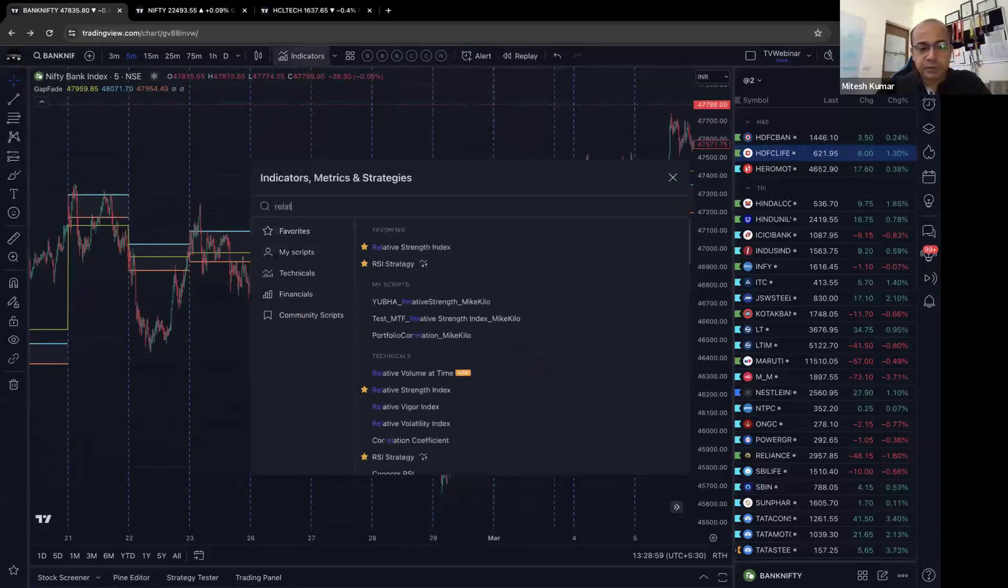
pyautogui.write('ive streng')
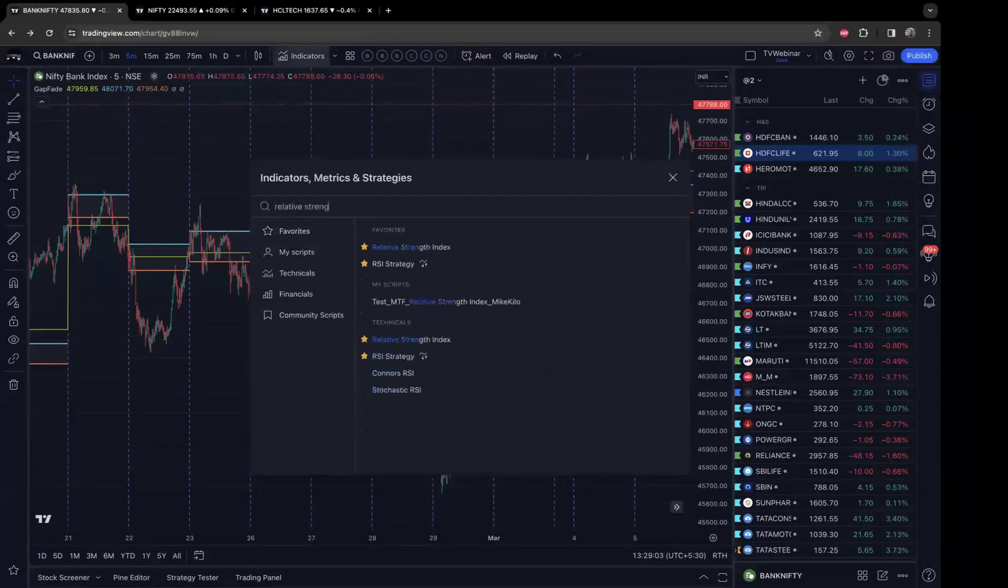
pyautogui.write('th')
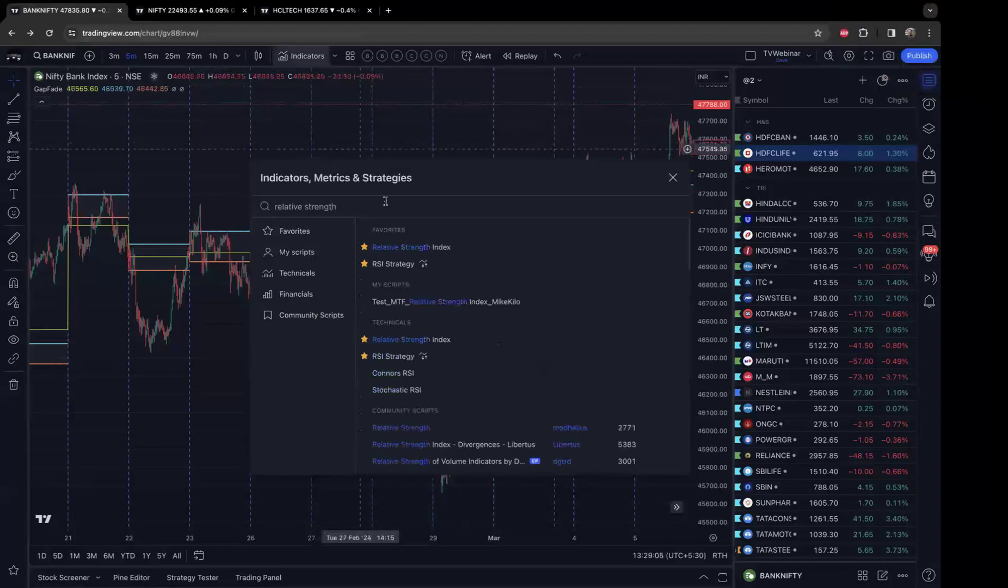
pyautogui.scroll(-1, 429, 381)
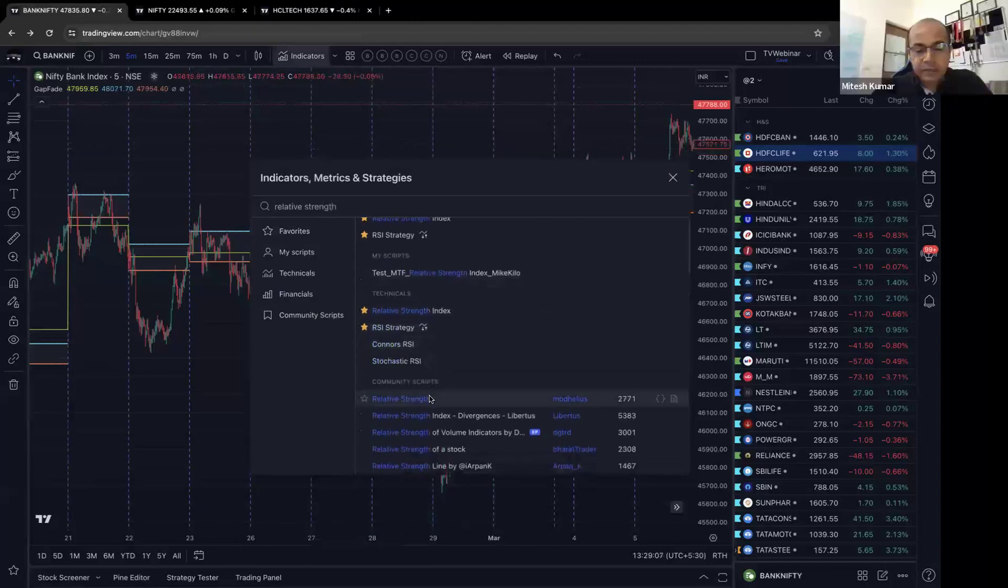
pyautogui.click(428, 398)
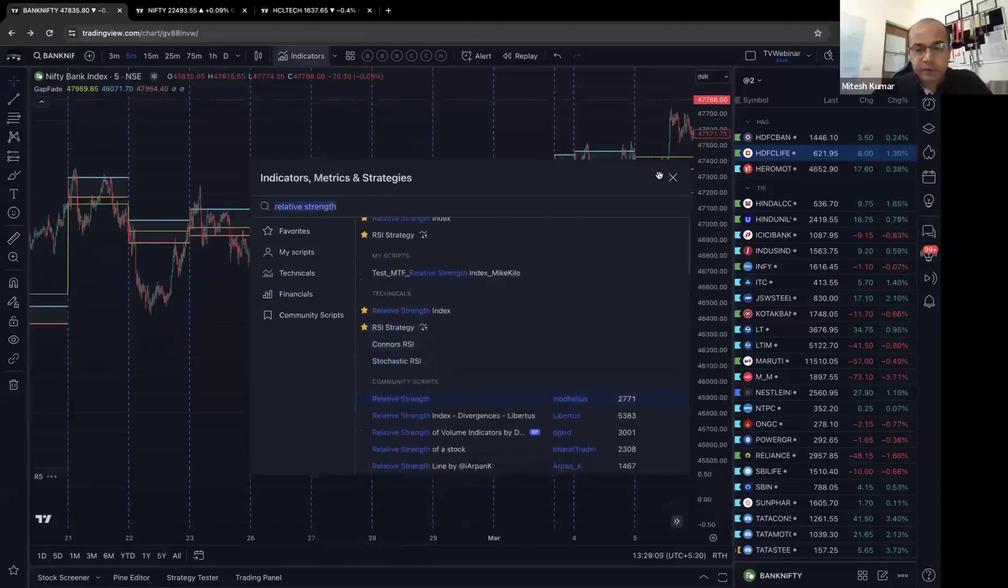
pyautogui.press('Escape')
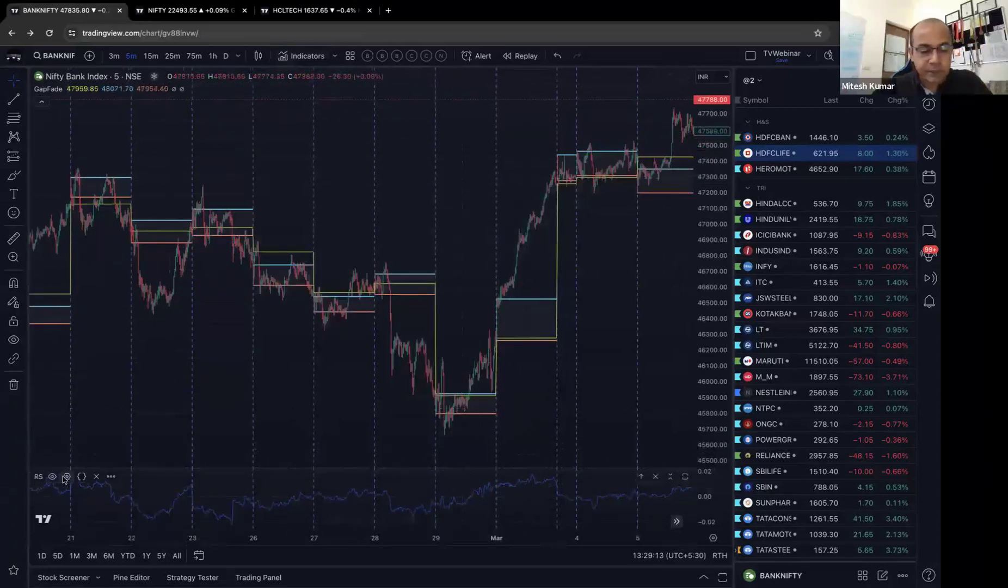
# - Set the comparative symbol of the RS indicator to the NSE NIFTY 50 index
pyautogui.click(67, 477)
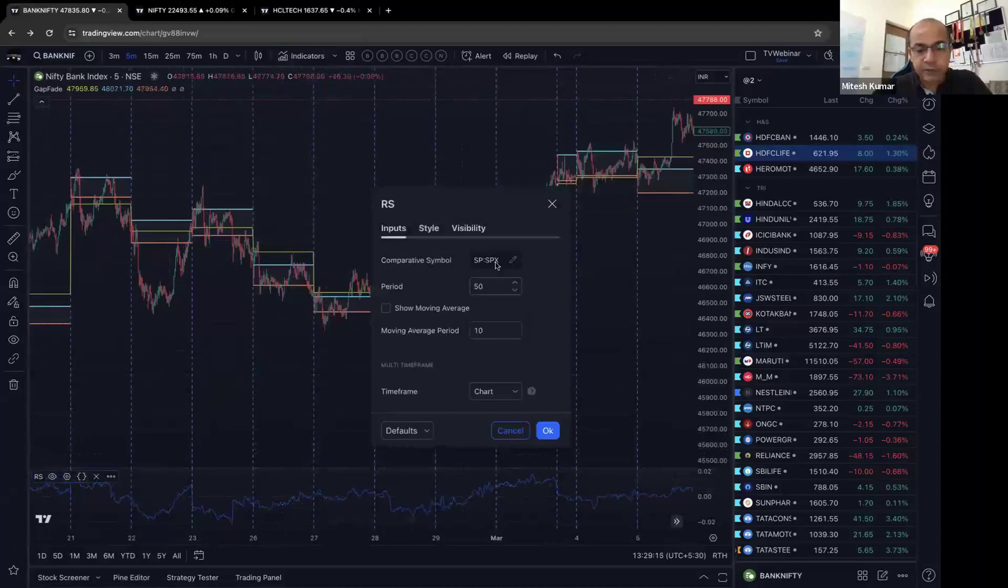
pyautogui.click(511, 261)
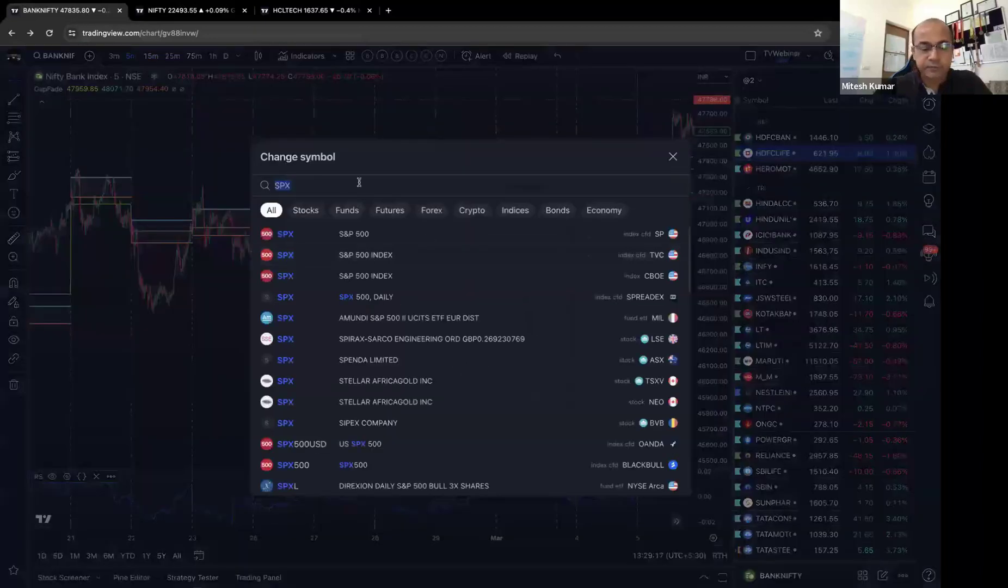
pyautogui.write('NIFTY')
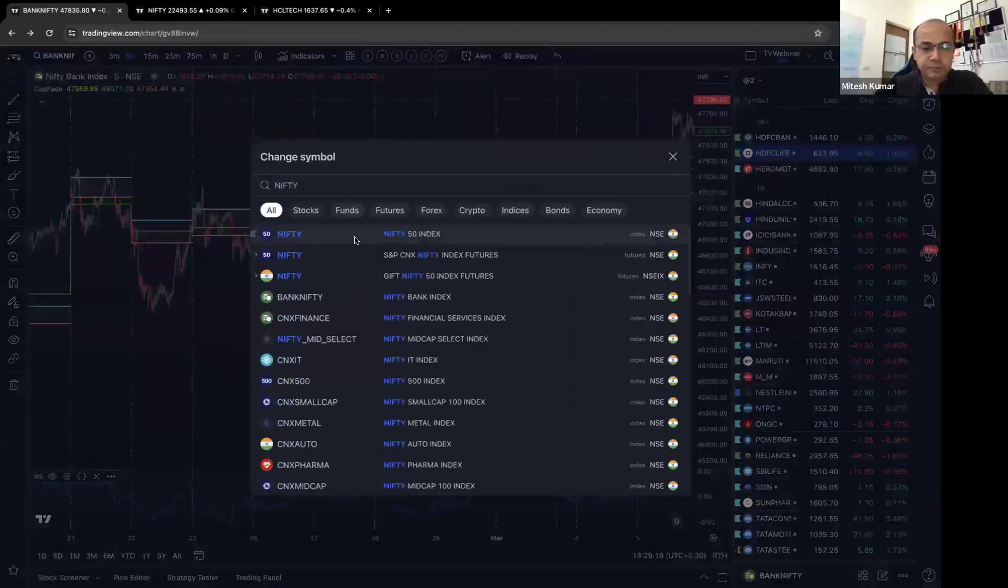
pyautogui.click(354, 240)
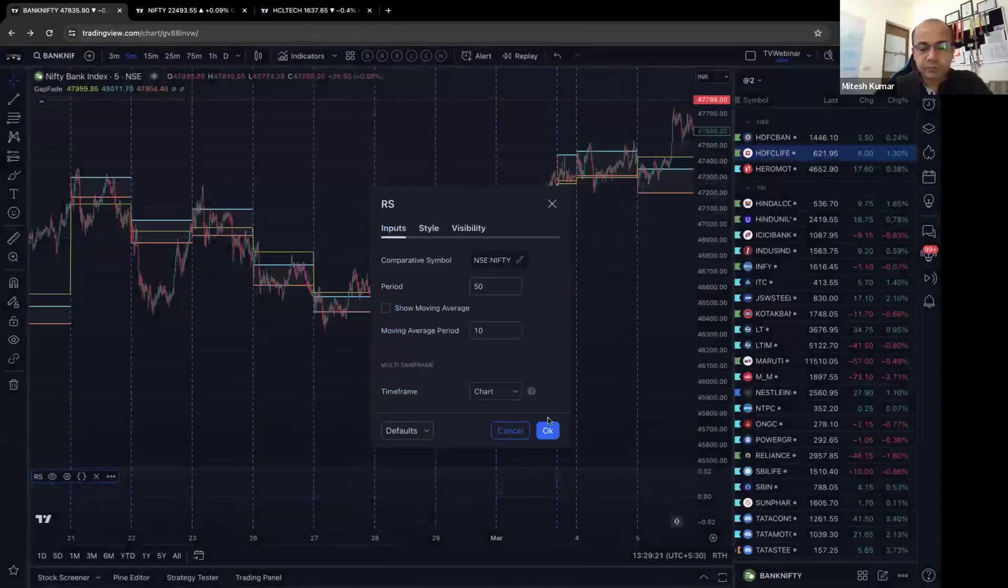
pyautogui.click(547, 430)
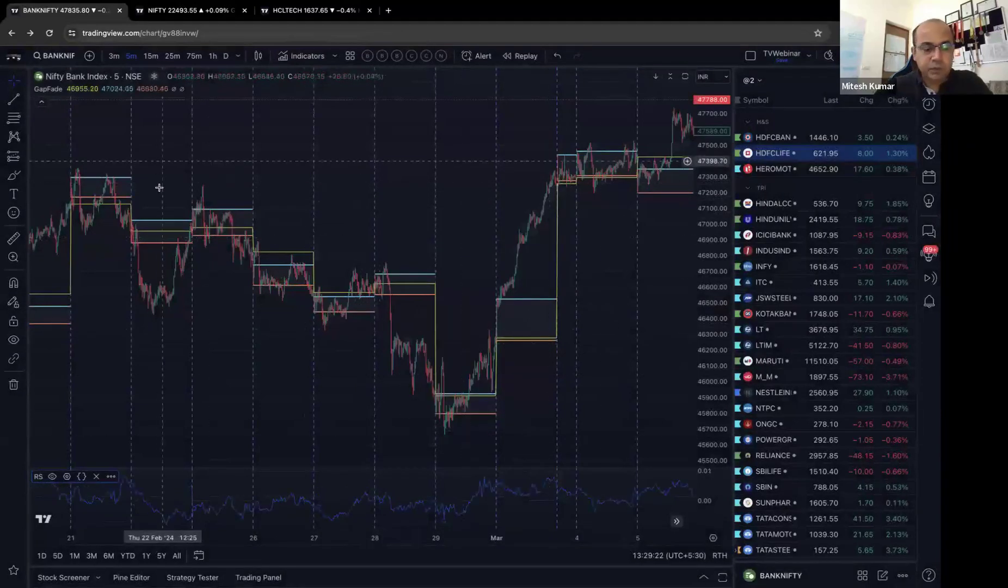
# - Change the chart to the NSE stock HDFCBANK and switch it to the daily timeframe
pyautogui.click(72, 57)
pyautogui.write('HDFCB')
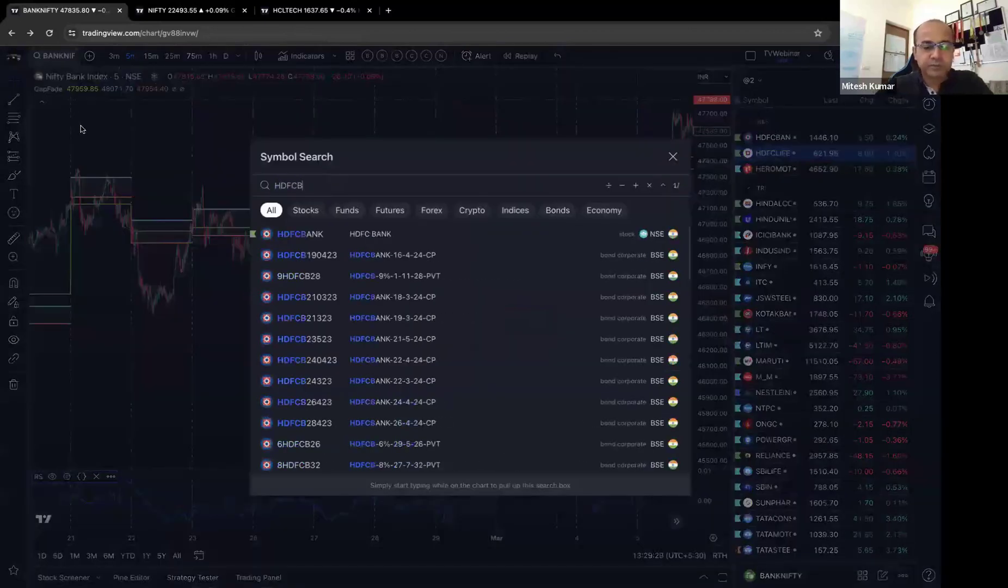
pyautogui.press('Return')
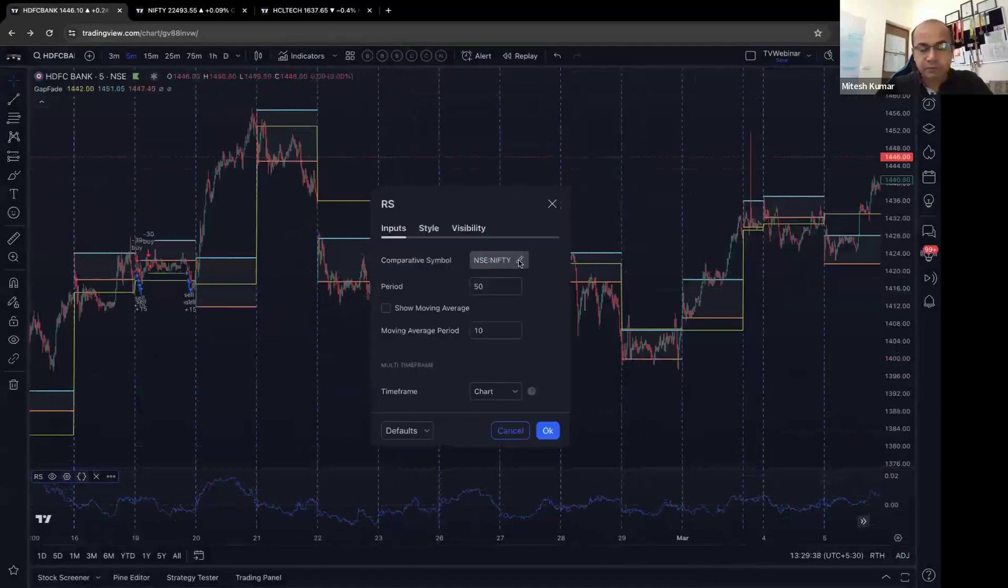
pyautogui.click(226, 56)
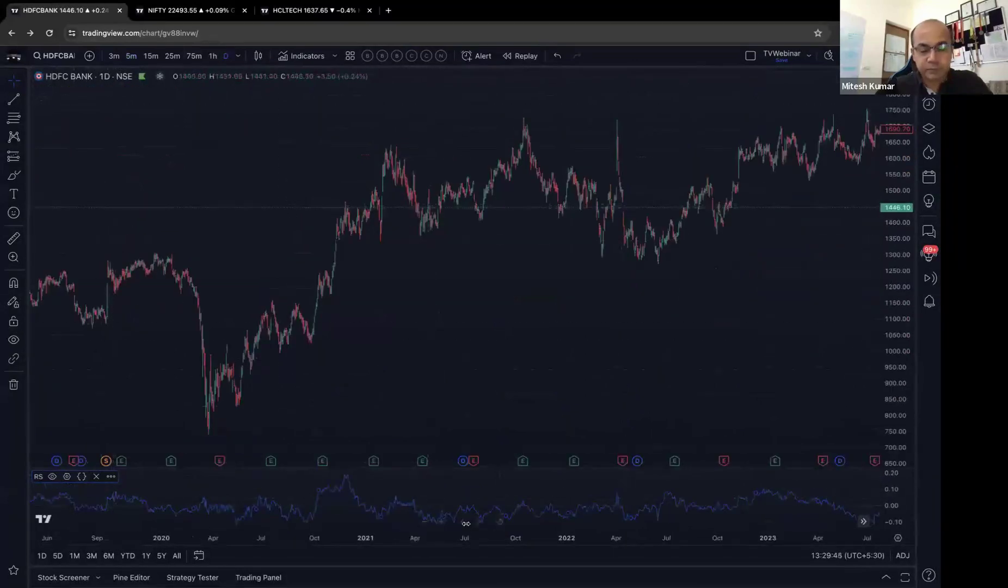
pyautogui.scroll(5, 611, 485)
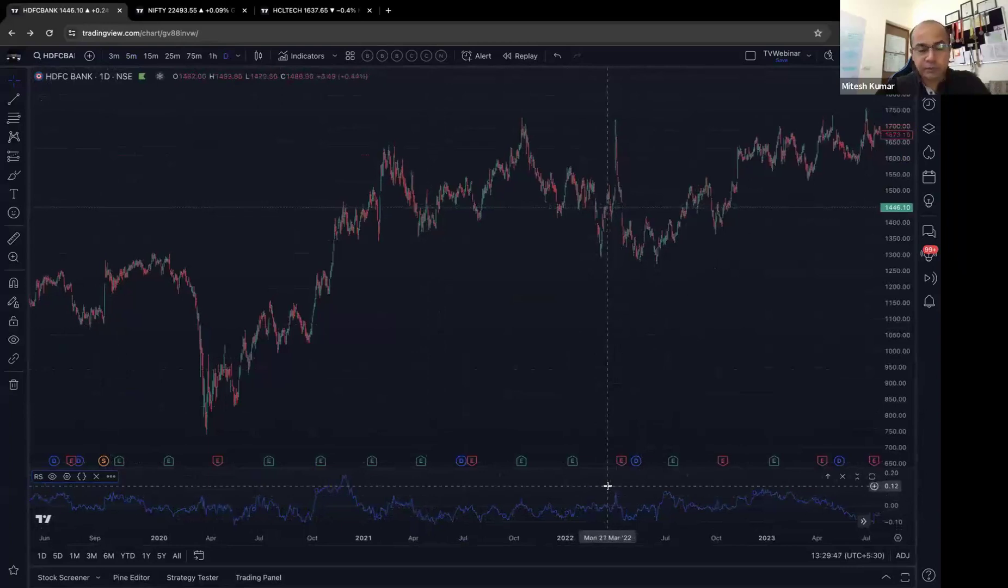
pyautogui.scroll(5, 607, 485)
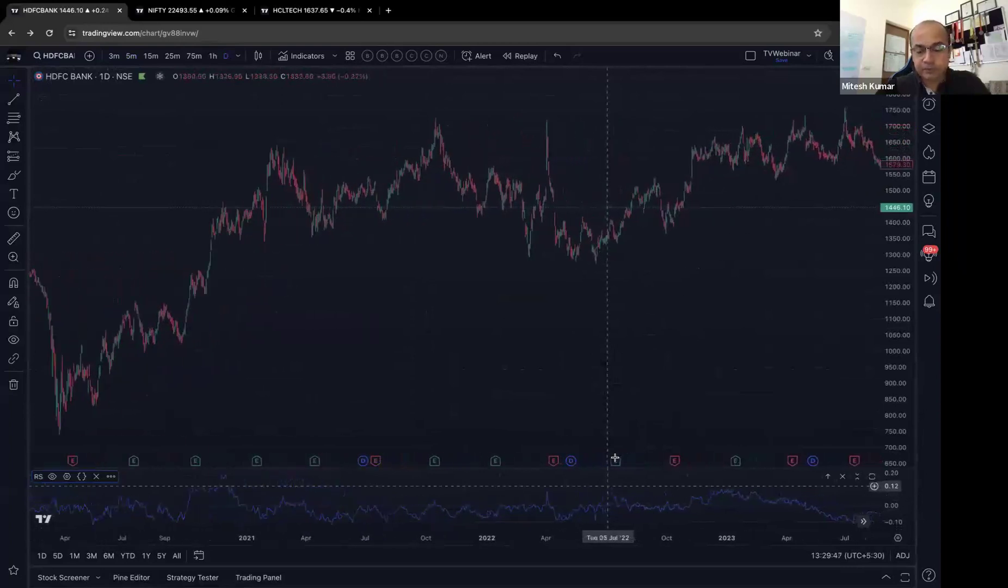
pyautogui.scroll(5, 607, 485)
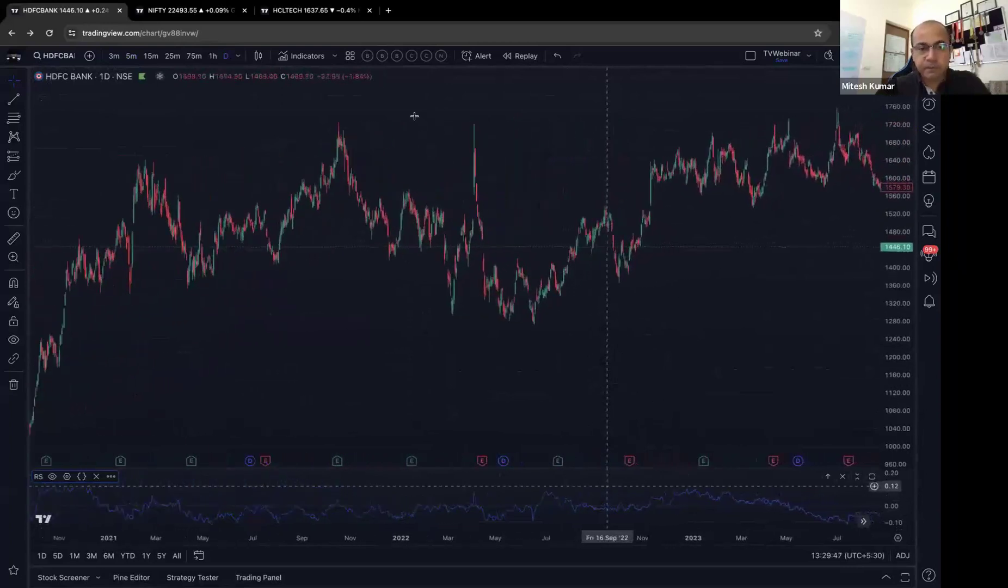
pyautogui.scroll(5, 607, 486)
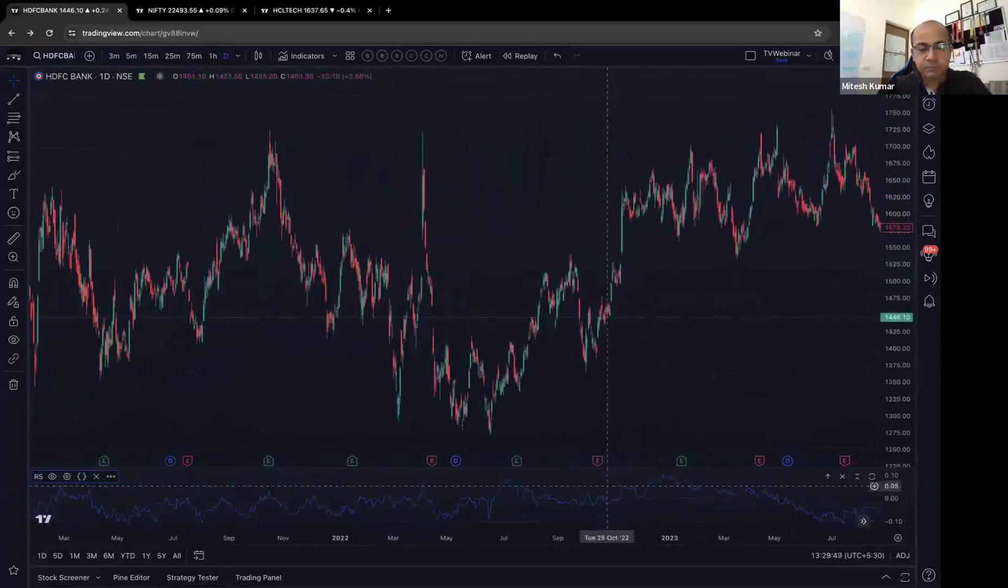
# - Search the indicators for "relative stre", look through the matching technicals and community scripts, and close the list
pyautogui.write('relative stre')
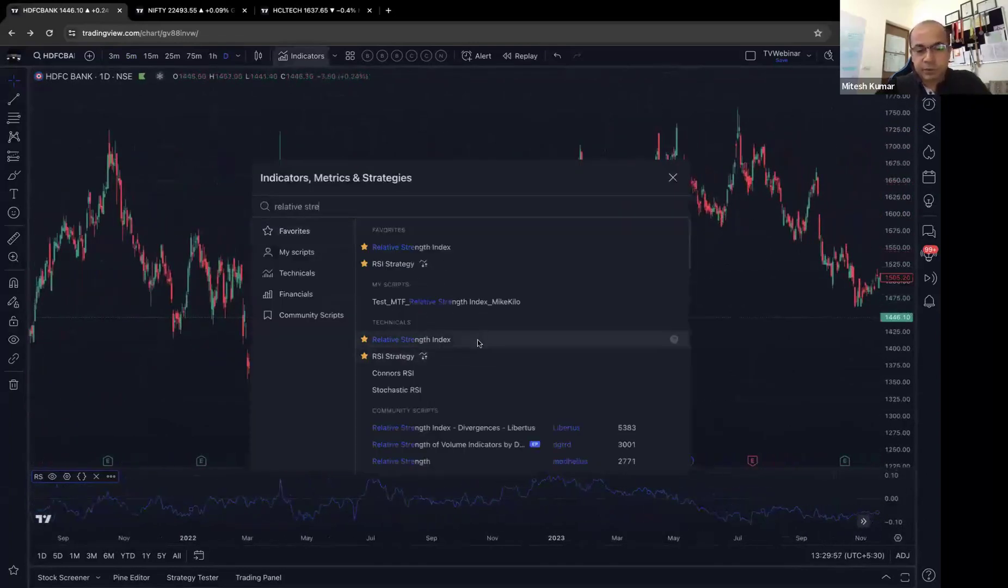
pyautogui.scroll(-2, 486, 378)
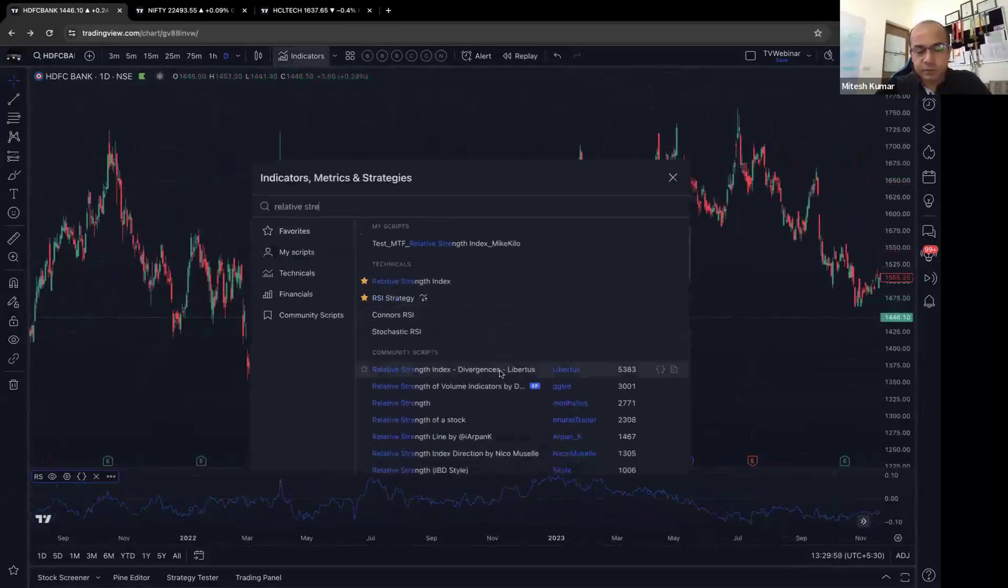
pyautogui.scroll(-1, 492, 351)
pyautogui.scroll(2, 488, 308)
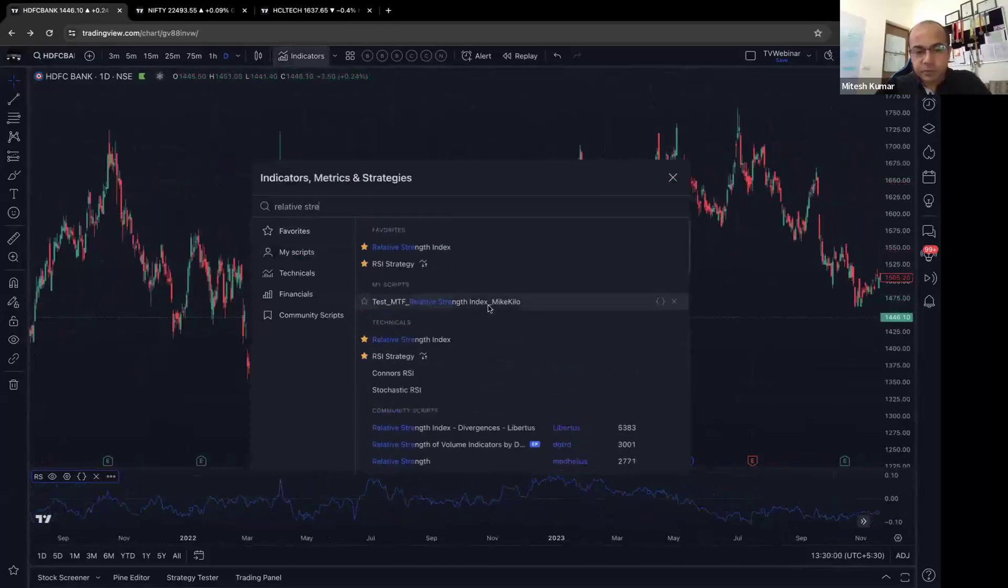
pyautogui.scroll(-2, 488, 308)
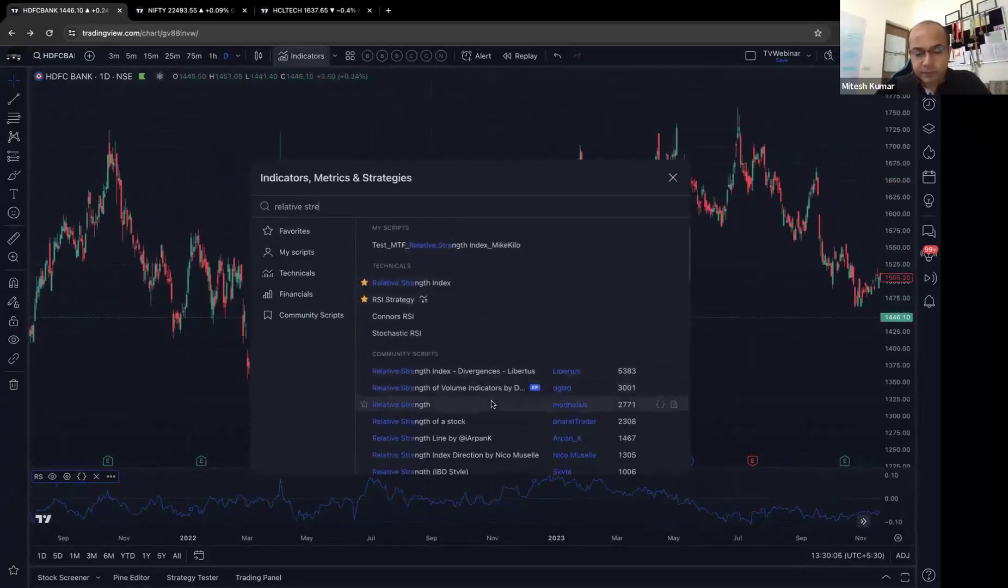
pyautogui.click(672, 179)
# - Chart the ratio BANKNIFTY/HDFCBANK on the daily timeframe, then return the chart to the NSE stock HDFCBANK
pyautogui.scroll(-2, 639, 289)
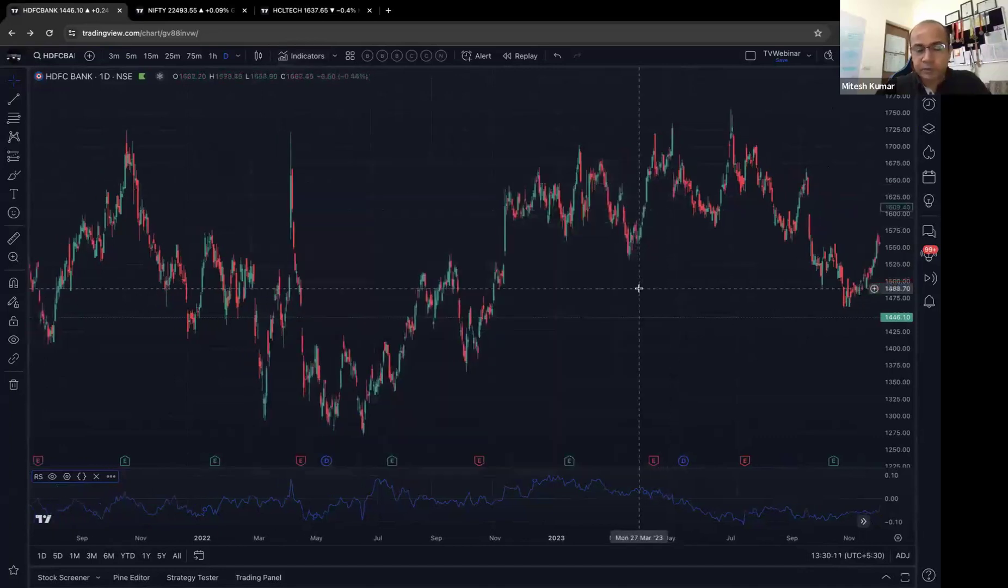
pyautogui.scroll(-4, 639, 288)
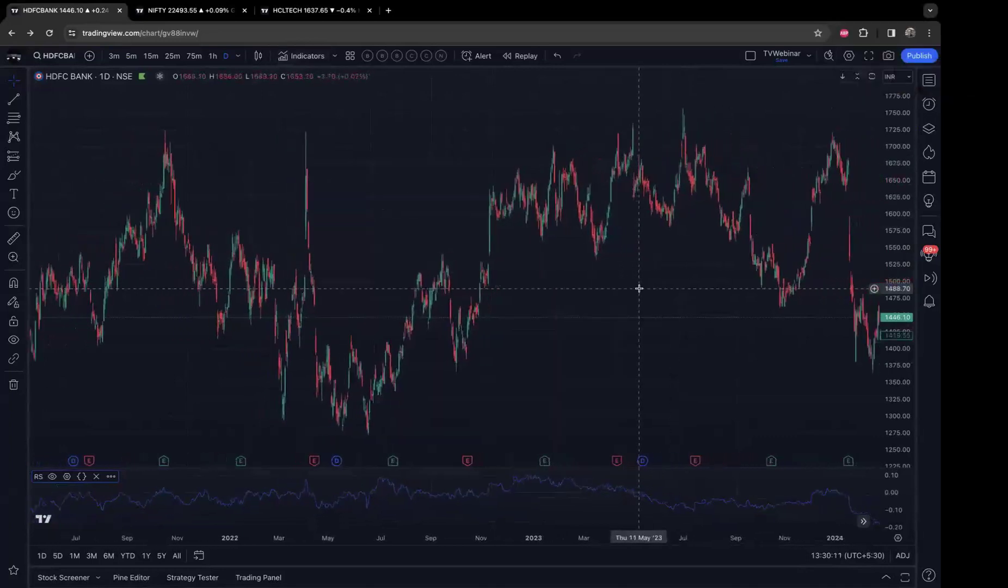
pyautogui.scroll(-4, 639, 289)
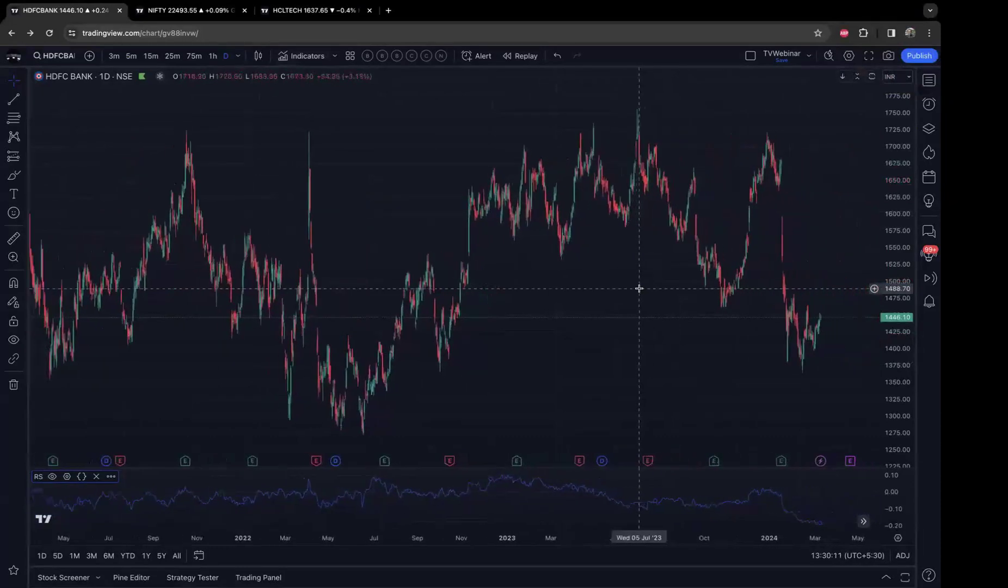
pyautogui.scroll(-4, 639, 288)
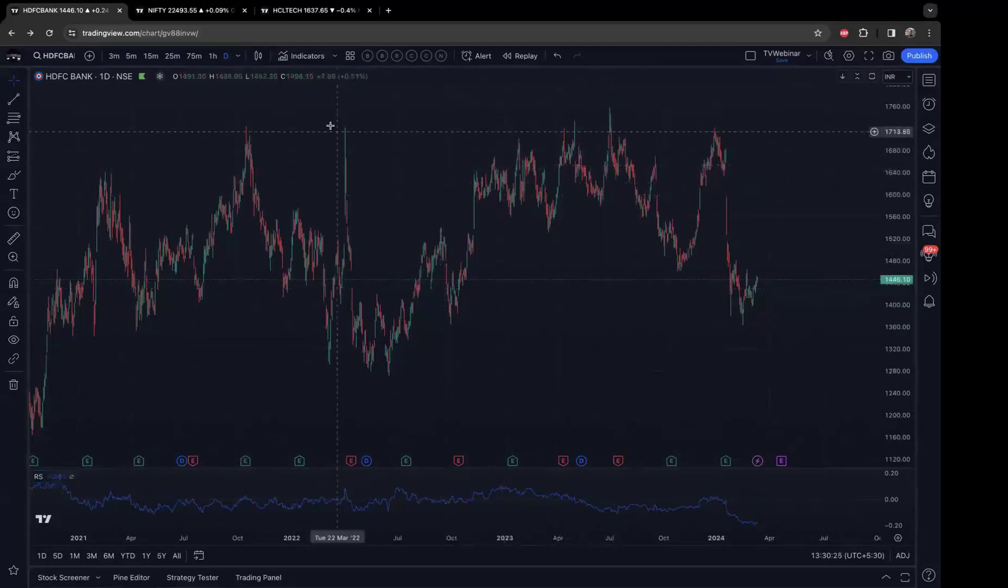
pyautogui.click(60, 56)
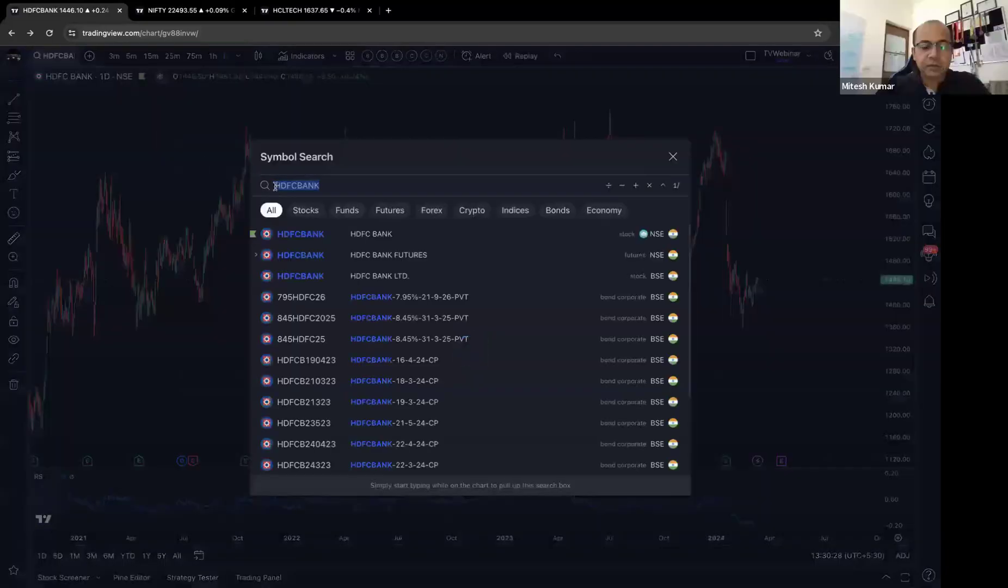
pyautogui.click(275, 186)
pyautogui.write('BANK')
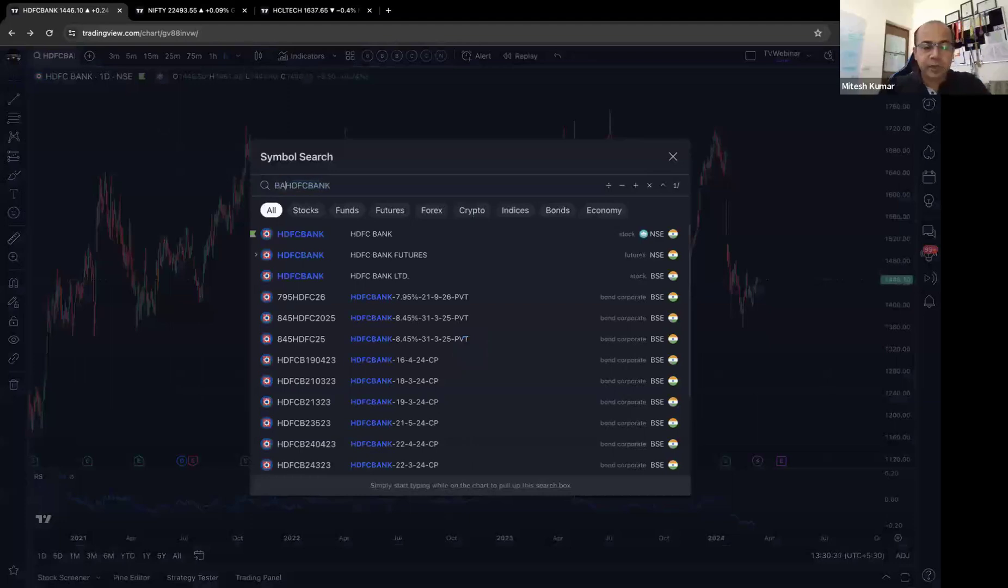
pyautogui.write('NIFTY/')
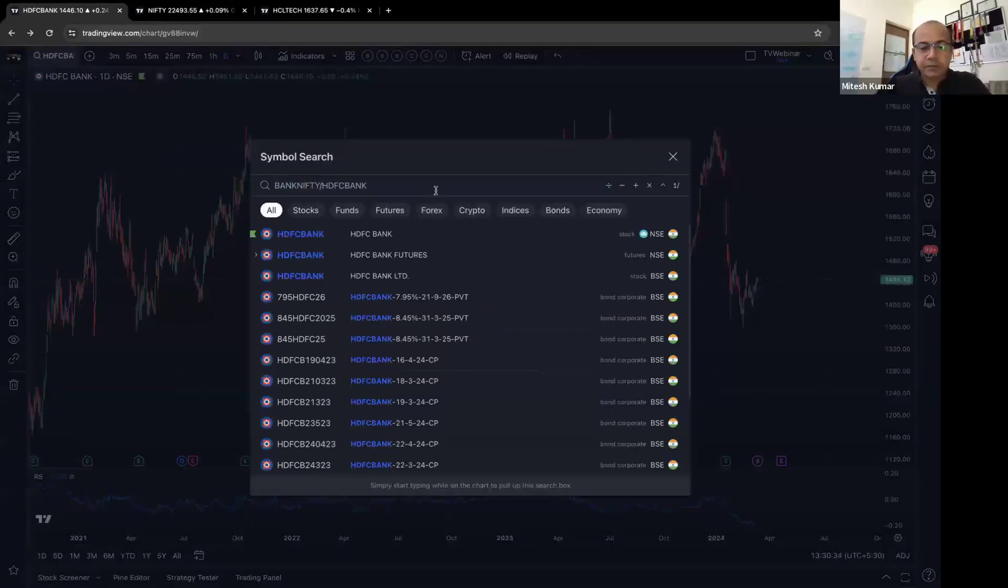
pyautogui.press('Return')
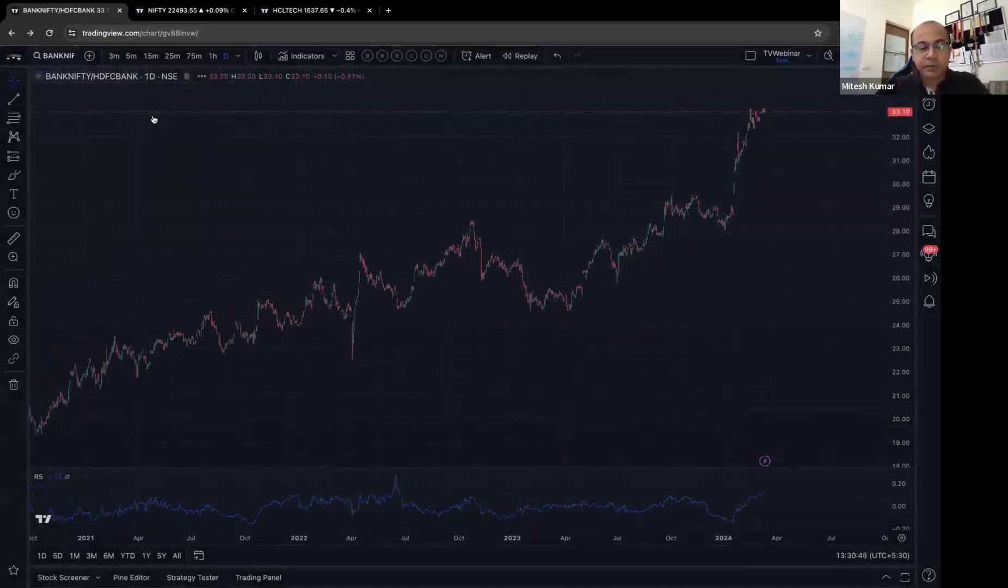
pyautogui.write('HDFC')
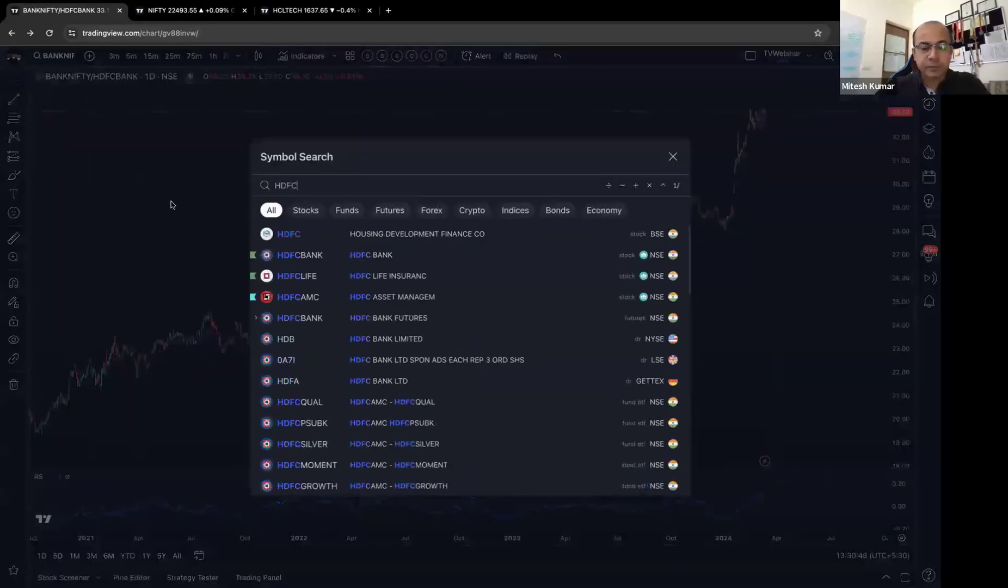
pyautogui.click(284, 256)
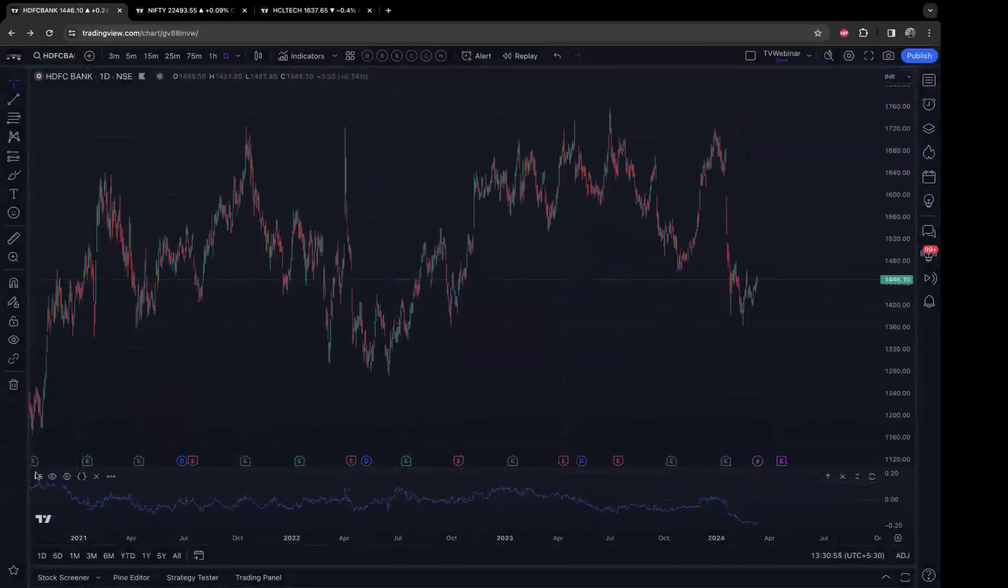
# - Set the comparative symbol of the RS indicator to the NSE Nifty Bank index, BANKNIFTY
pyautogui.click(69, 476)
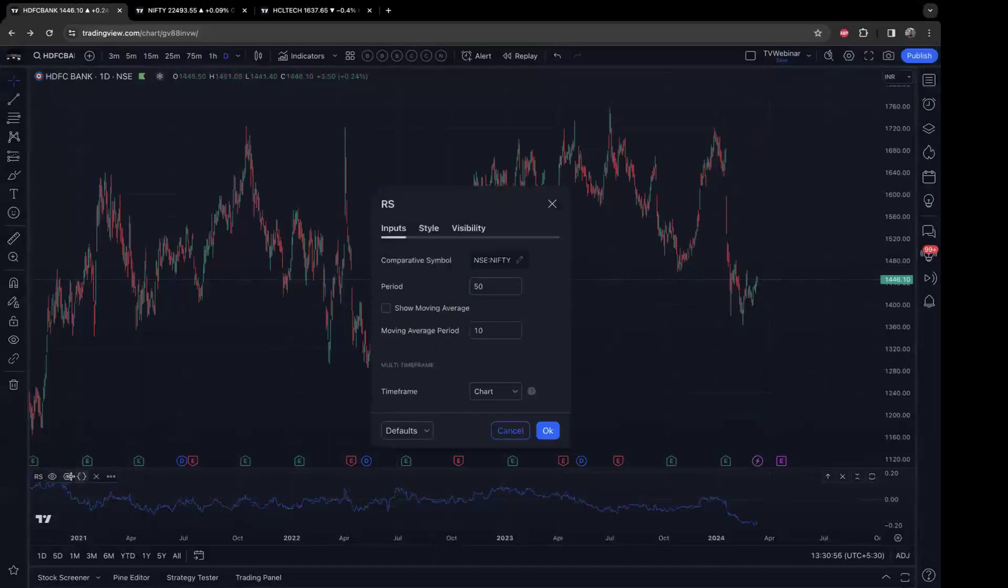
pyautogui.click(501, 262)
pyautogui.write('BANKNIF')
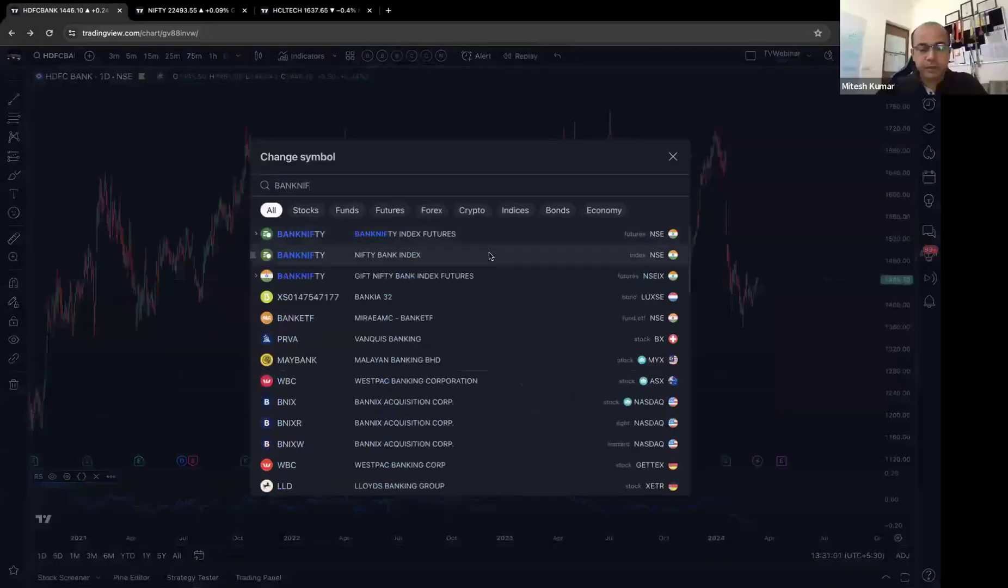
pyautogui.click(644, 255)
pyautogui.click(551, 426)
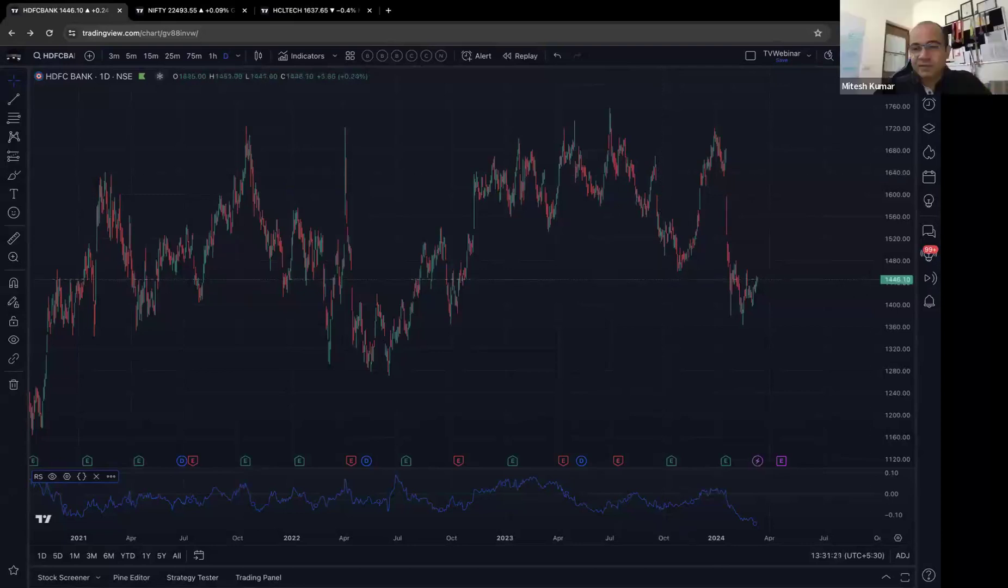
# - Open the watchlist, browse its symbols, and chart LT and then NESTLEIND from the list
pyautogui.click(928, 80)
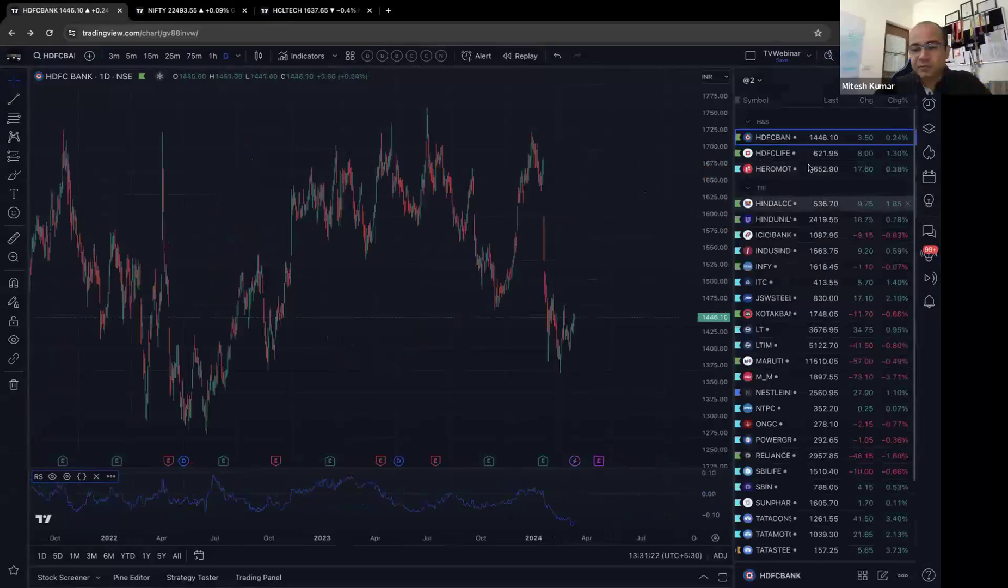
pyautogui.scroll(-10, 816, 218)
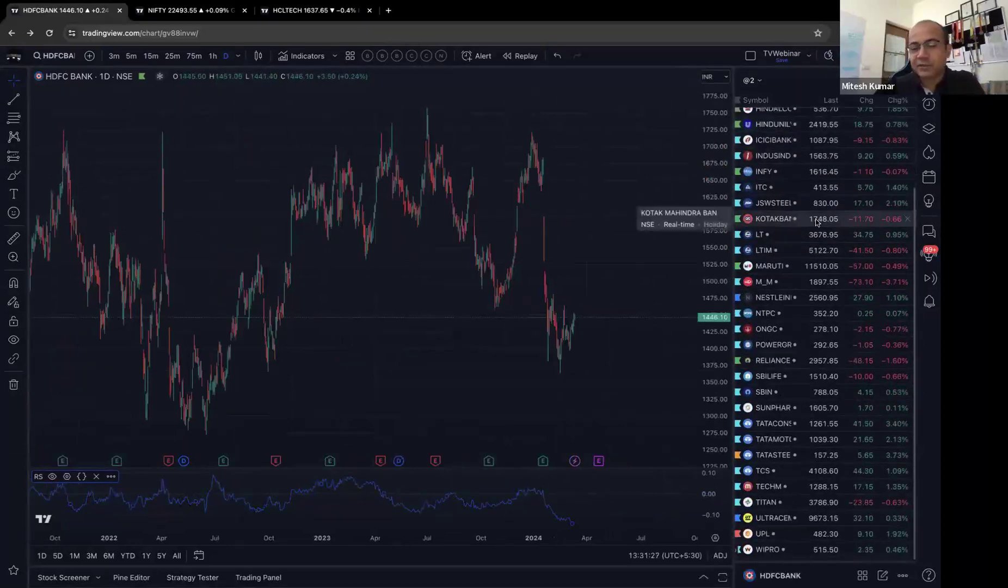
pyautogui.scroll(3, 816, 221)
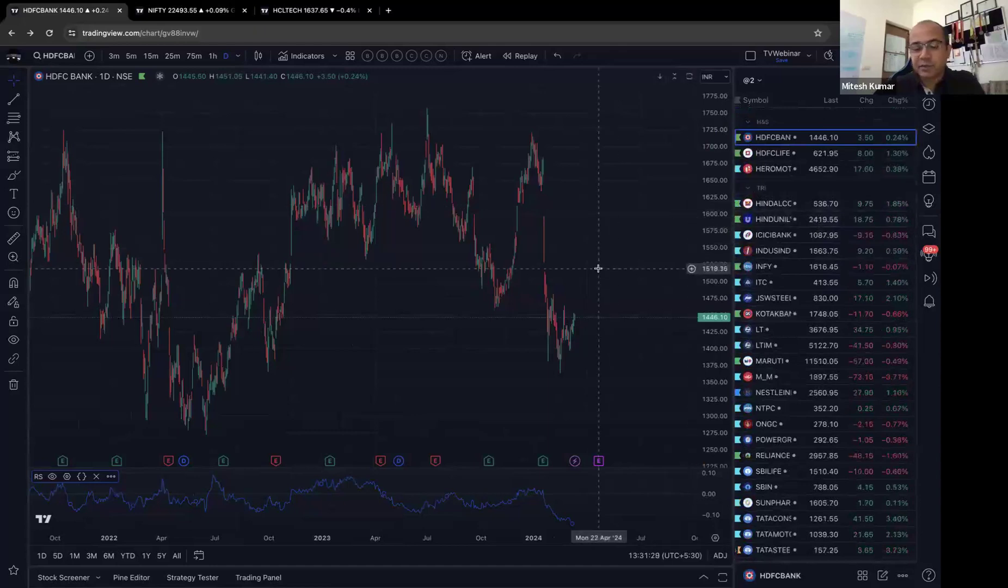
pyautogui.scroll(-3, 598, 268)
pyautogui.scroll(-5, 598, 268)
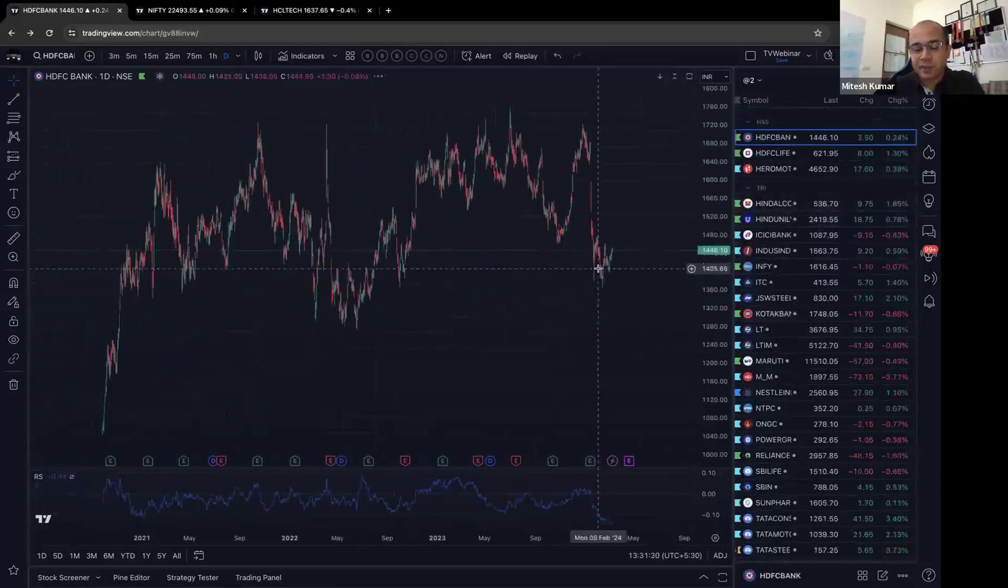
pyautogui.scroll(-3, 598, 268)
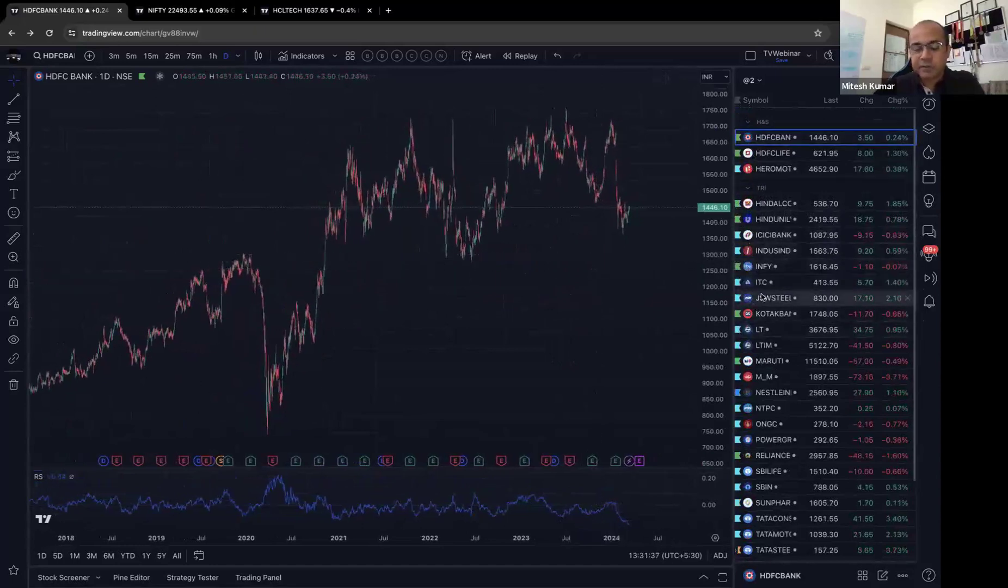
pyautogui.scroll(-2, 761, 297)
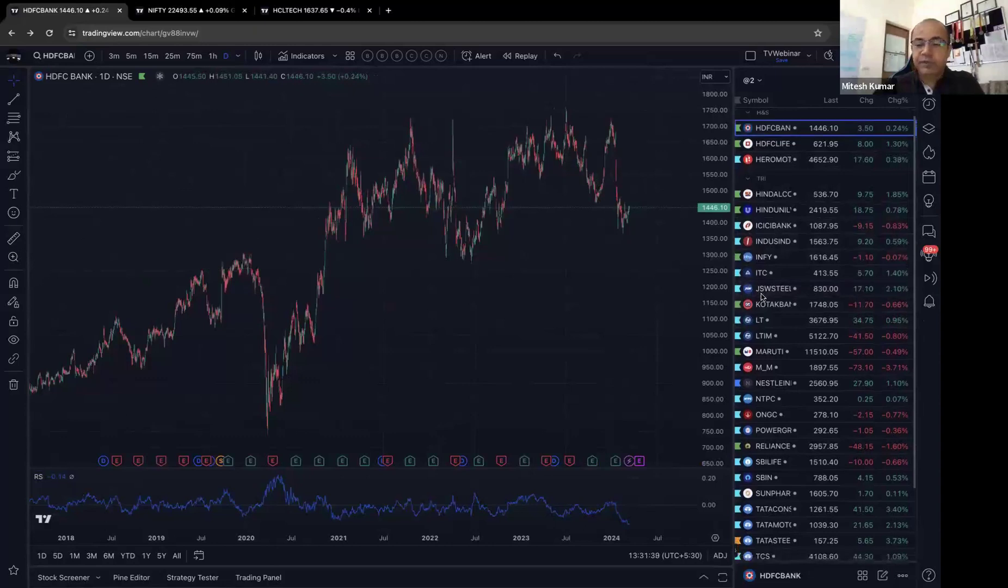
pyautogui.scroll(-2, 760, 293)
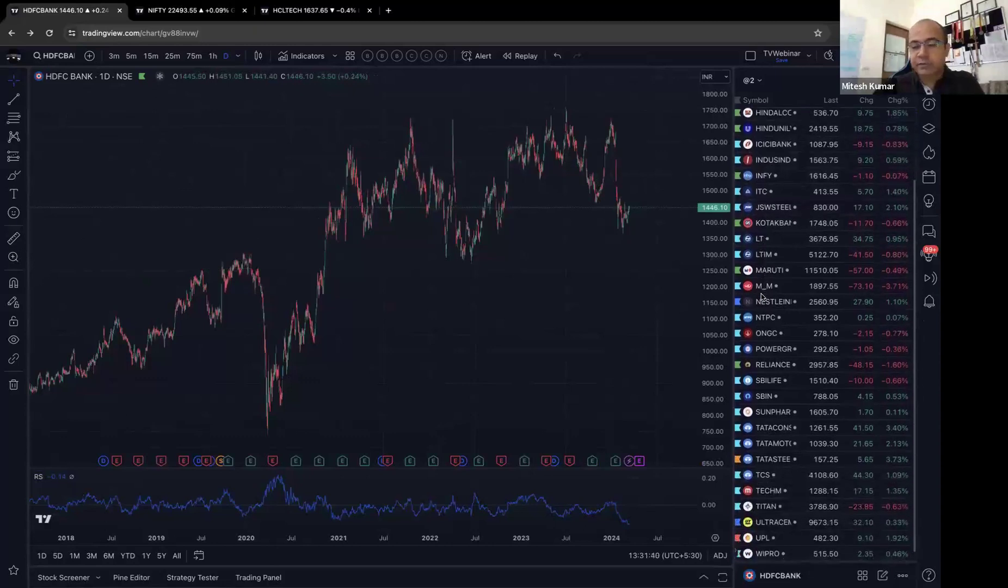
pyautogui.click(761, 237)
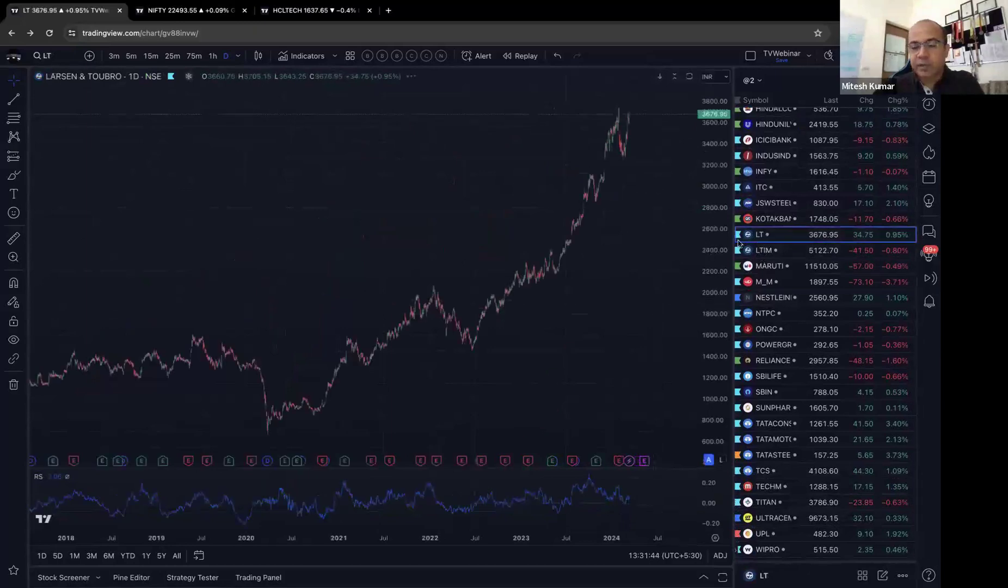
pyautogui.scroll(5, 618, 303)
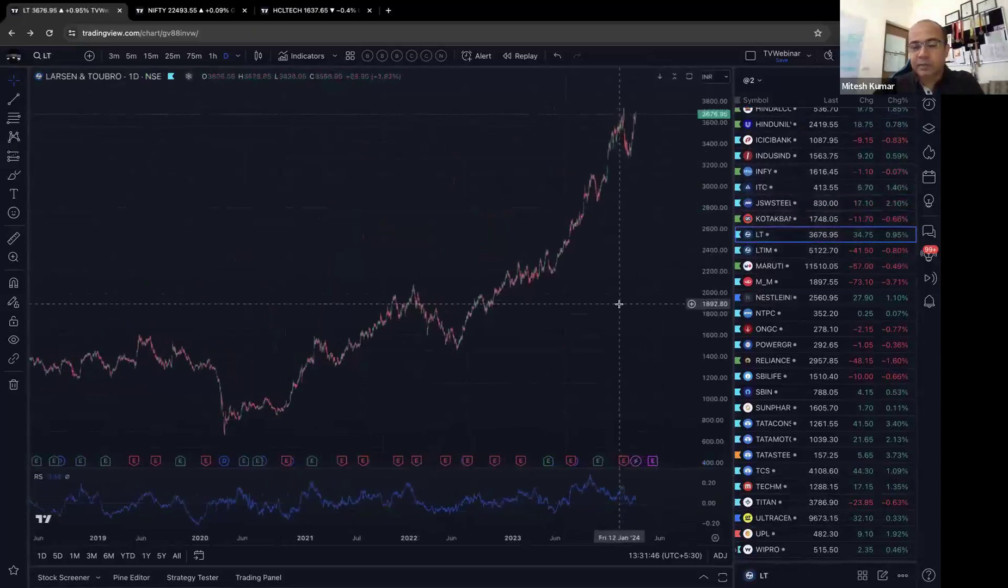
pyautogui.scroll(4, 641, 295)
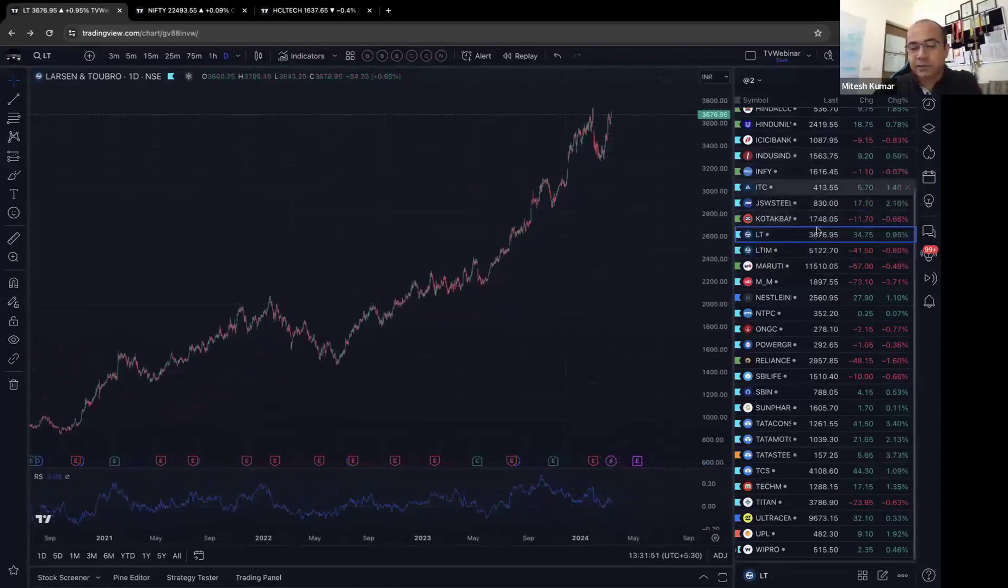
pyautogui.click(808, 297)
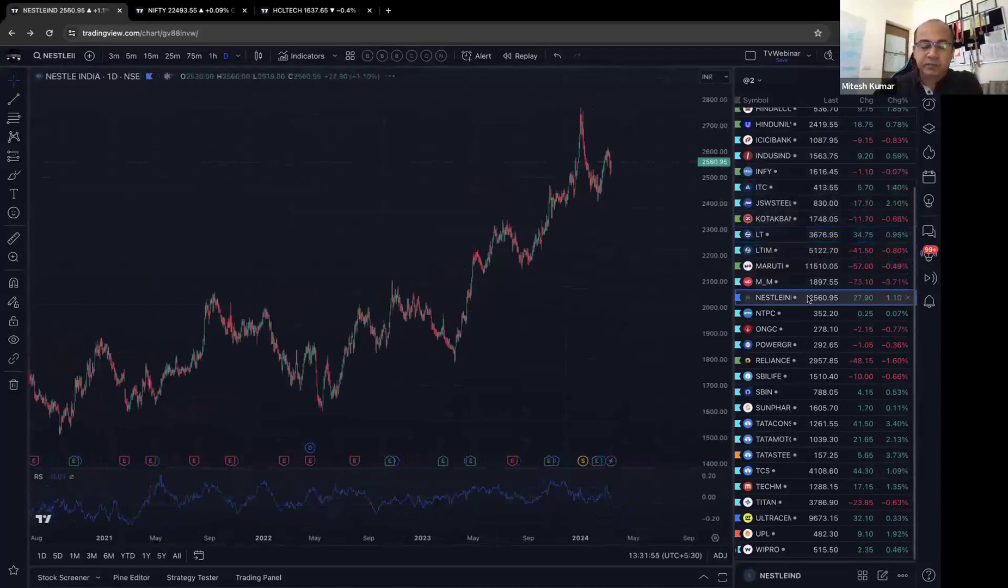
# - Flag INFY pink in the watchlist, then change its flag colour to purple
pyautogui.rightClick(790, 171)
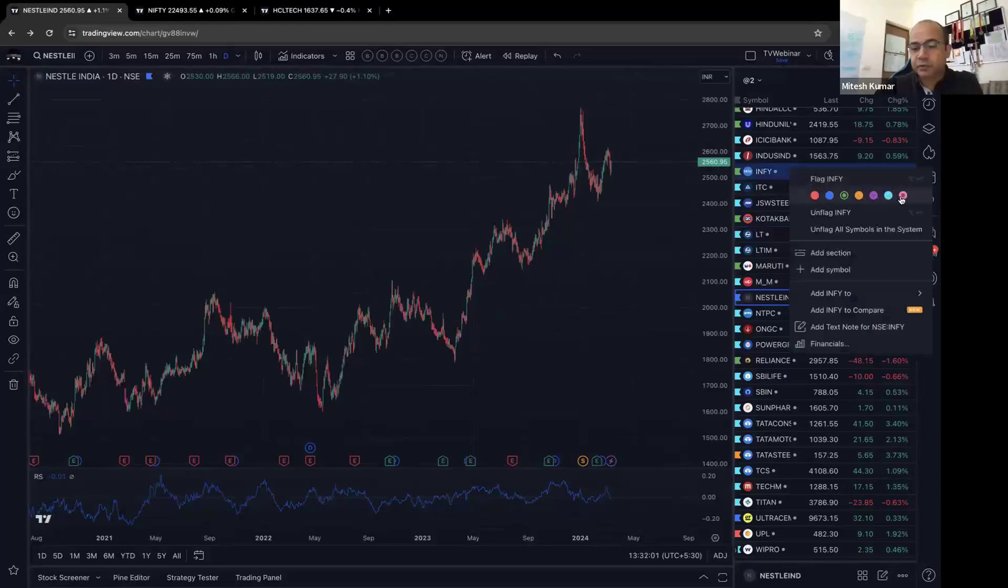
pyautogui.click(901, 196)
pyautogui.rightClick(796, 172)
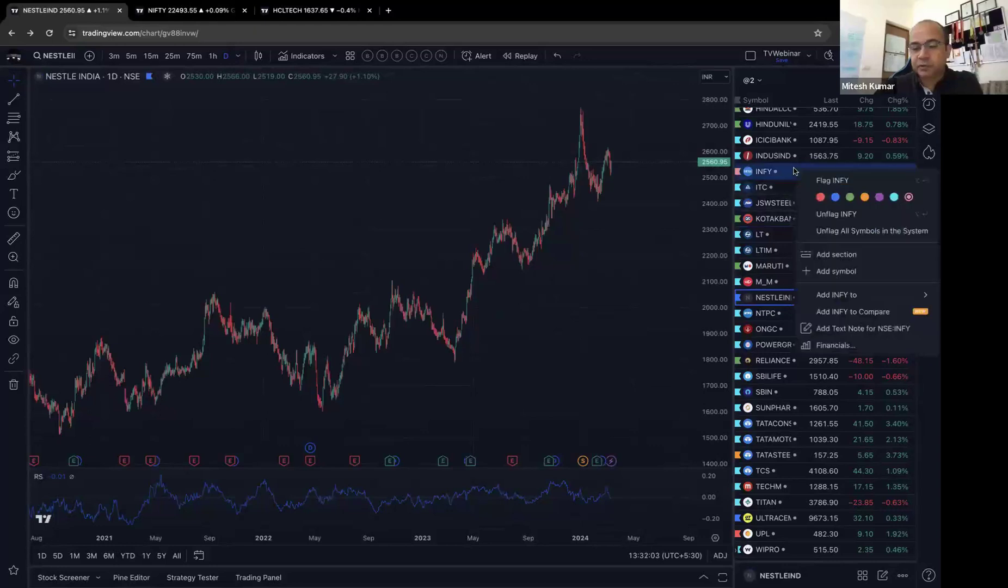
pyautogui.click(845, 197)
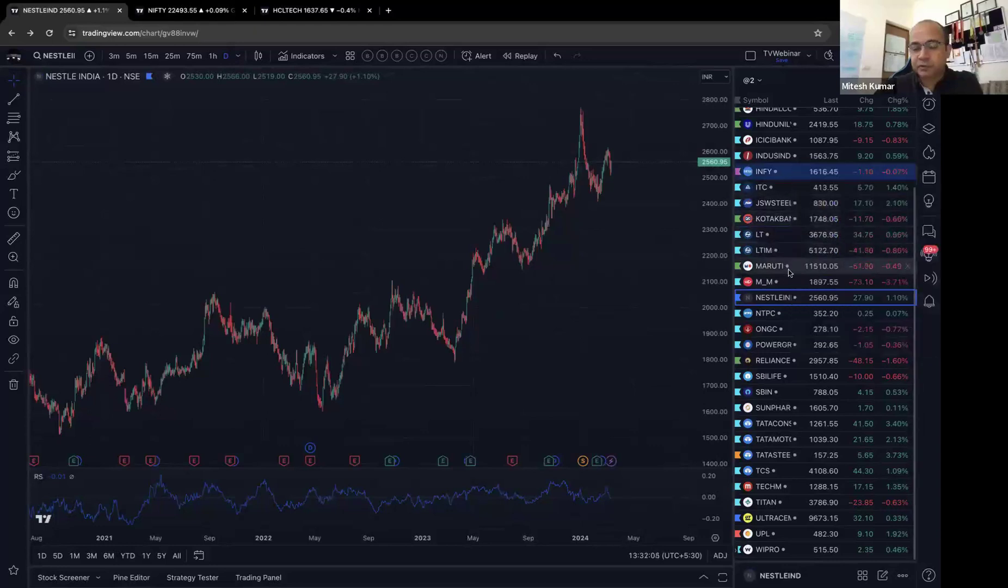
# - Chart HDFCLIFE from the watchlist, dismiss its flag options, and switch the chart to the 15-minute timeframe
pyautogui.scroll(3, 789, 372)
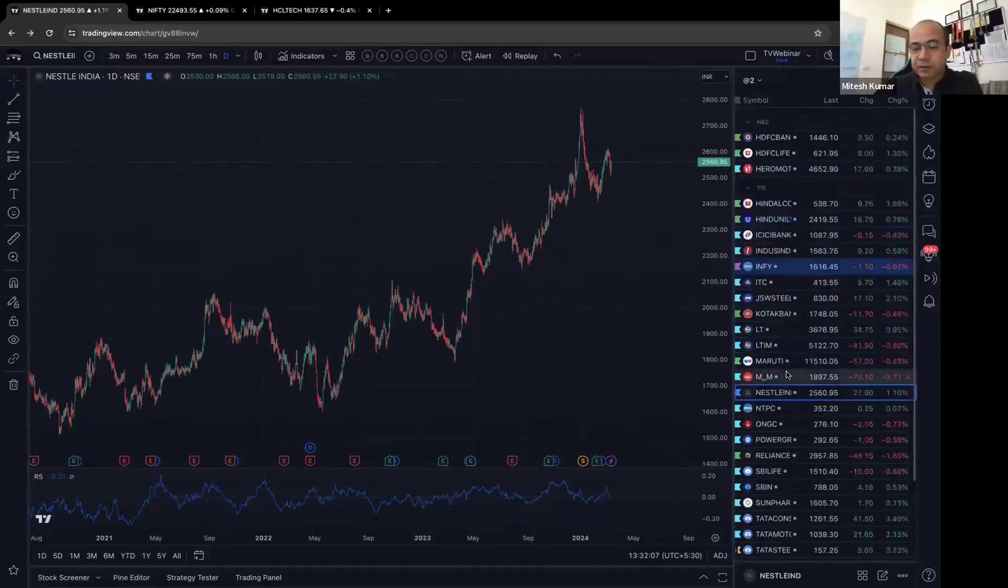
pyautogui.click(778, 153)
pyautogui.rightClick(785, 152)
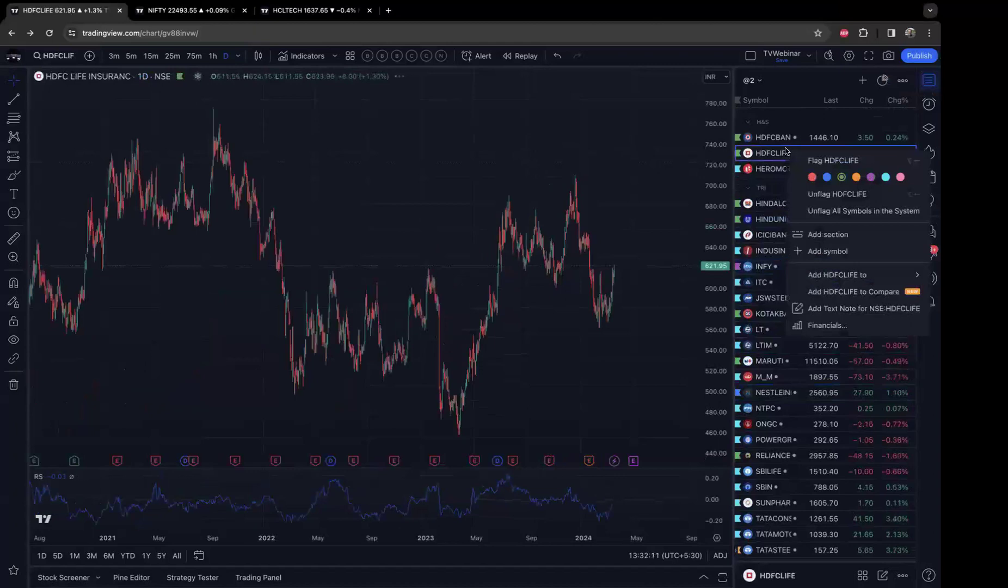
pyautogui.click(661, 181)
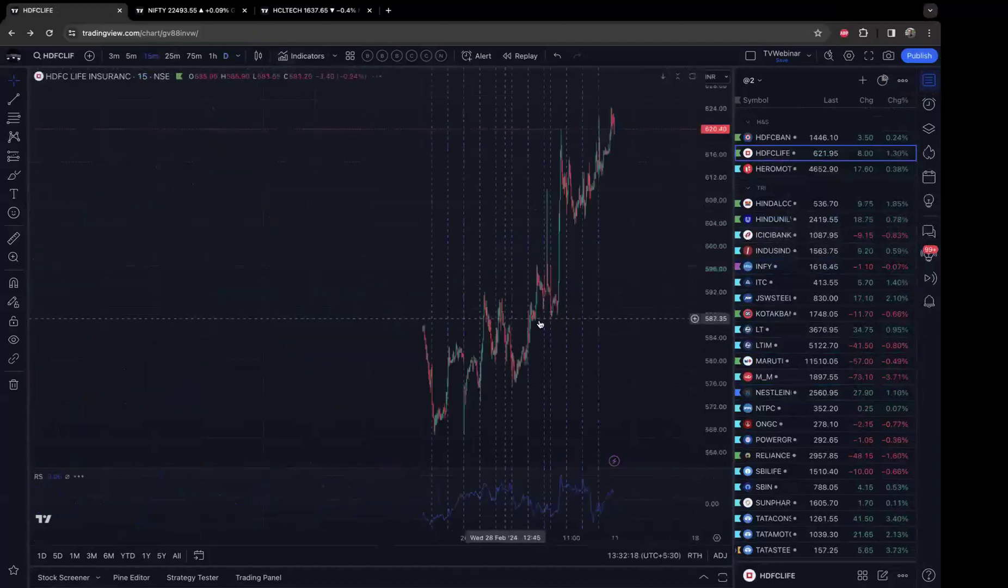
pyautogui.scroll(5, 436, 289)
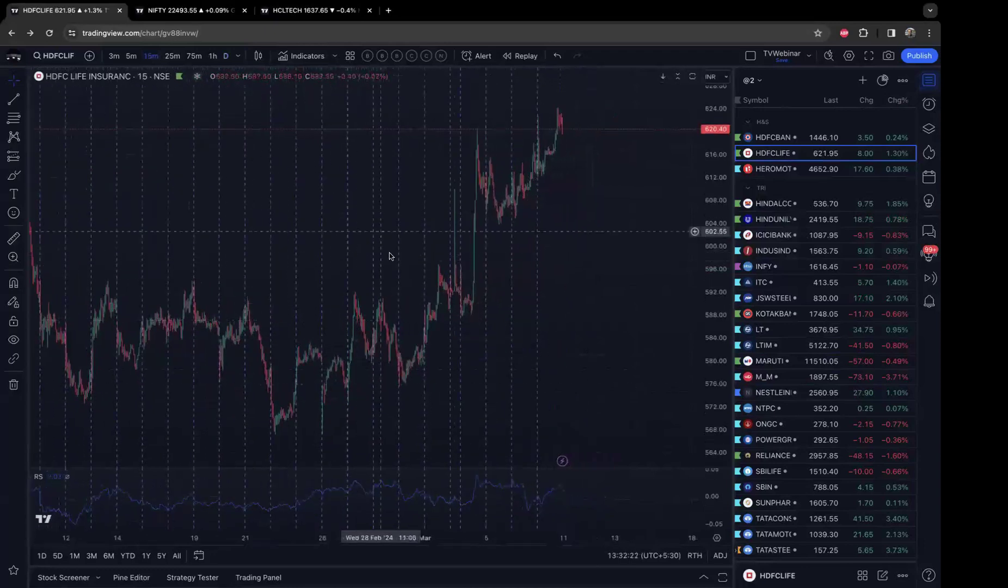
# - Turn off session breaks in the event settings of the chart
pyautogui.rightClick(380, 231)
pyautogui.click(435, 494)
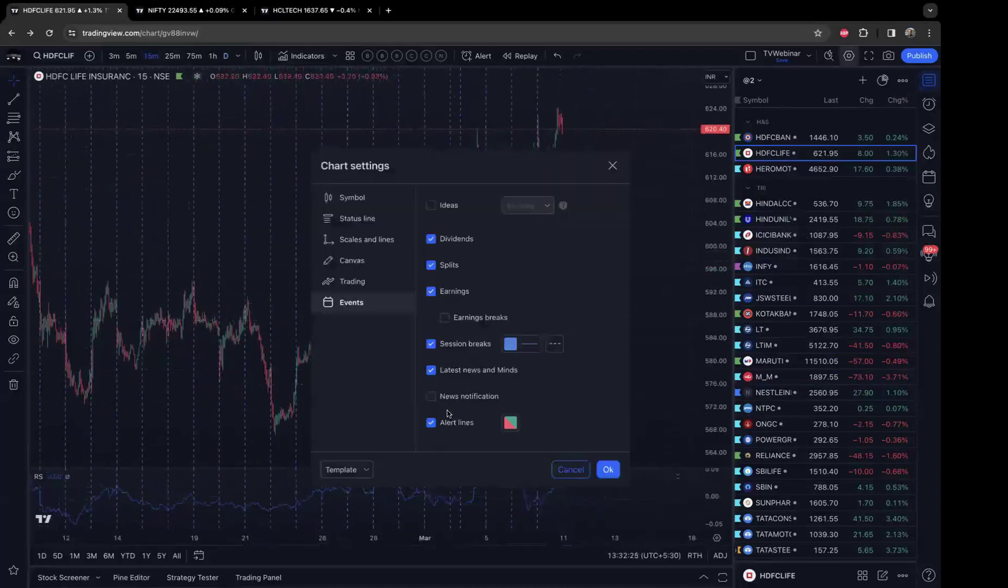
pyautogui.click(456, 345)
pyautogui.click(604, 468)
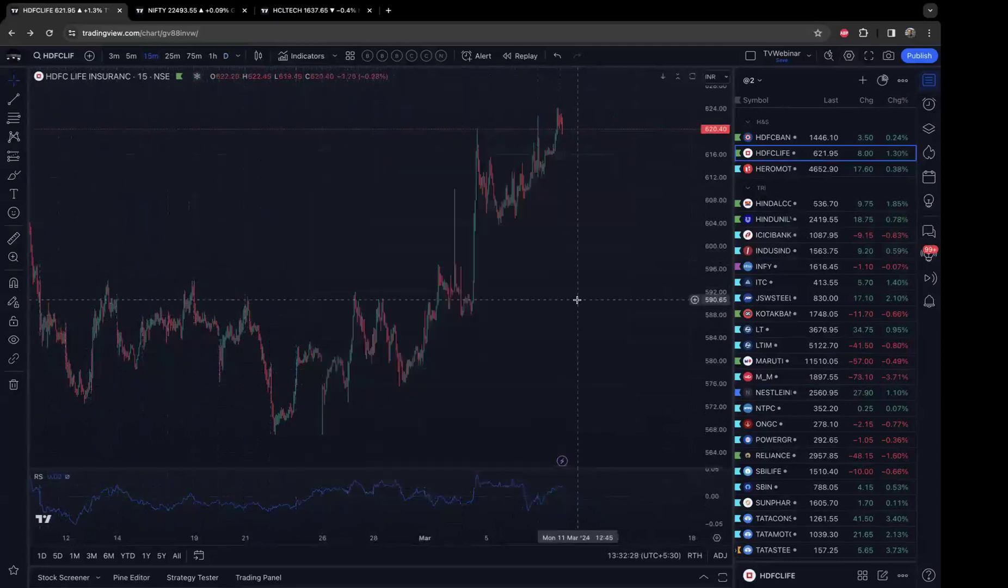
# - Return the HDFCLIFE chart to the daily timeframe, then chart HEROMOTOCO from the watchlist
pyautogui.scroll(-4, 577, 299)
pyautogui.scroll(-3, 577, 300)
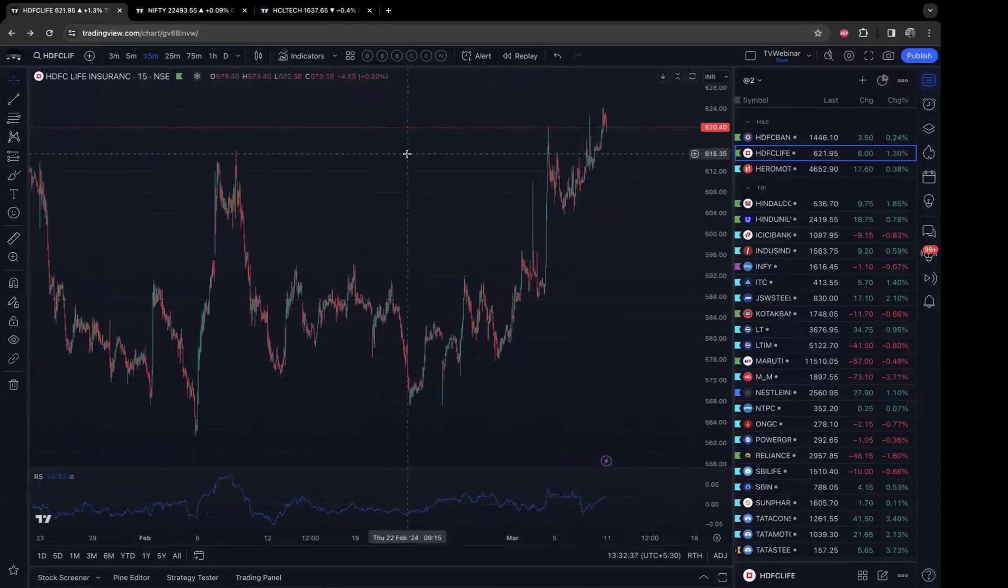
pyautogui.click(226, 56)
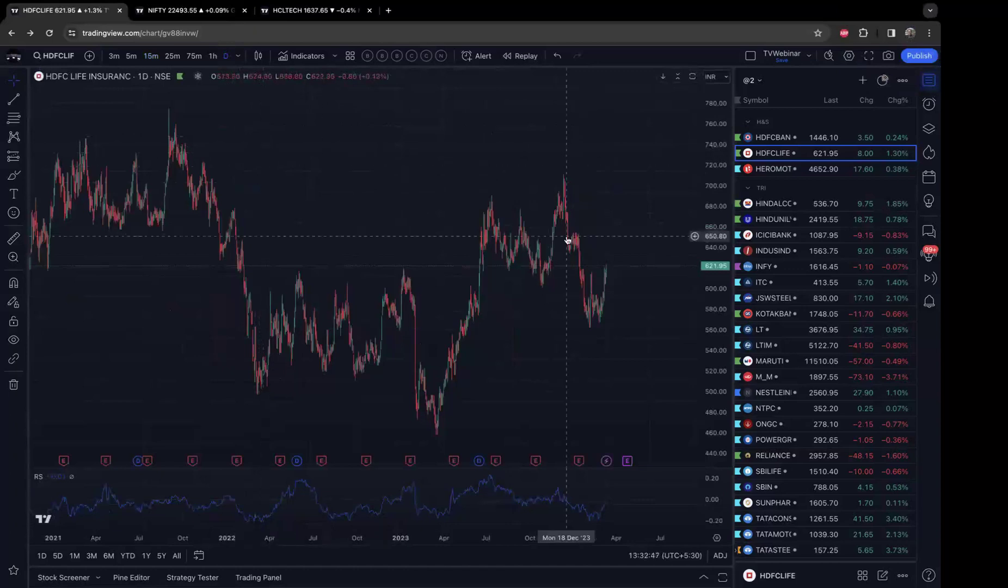
pyautogui.click(773, 170)
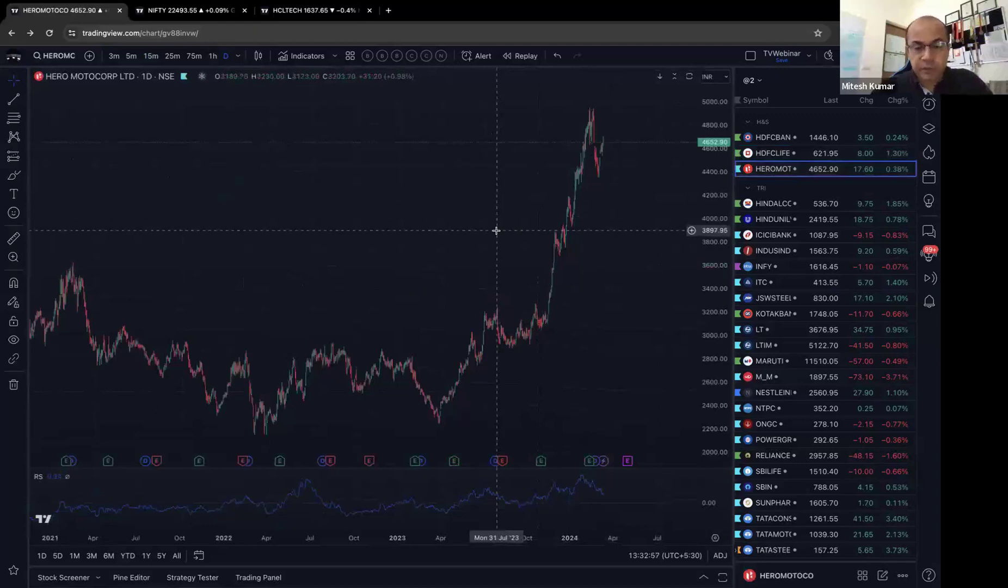
pyautogui.scroll(-5, 496, 230)
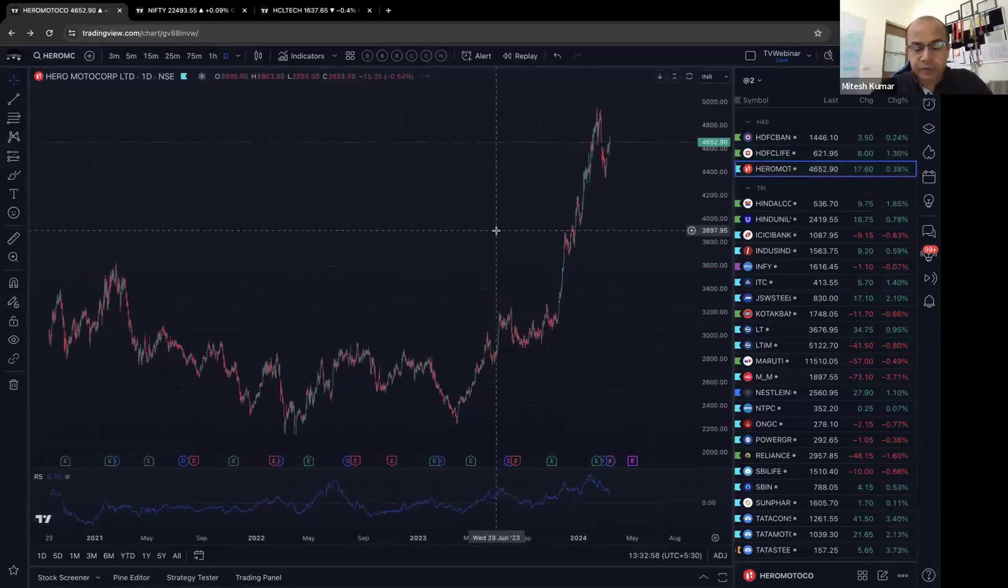
pyautogui.scroll(-3, 496, 230)
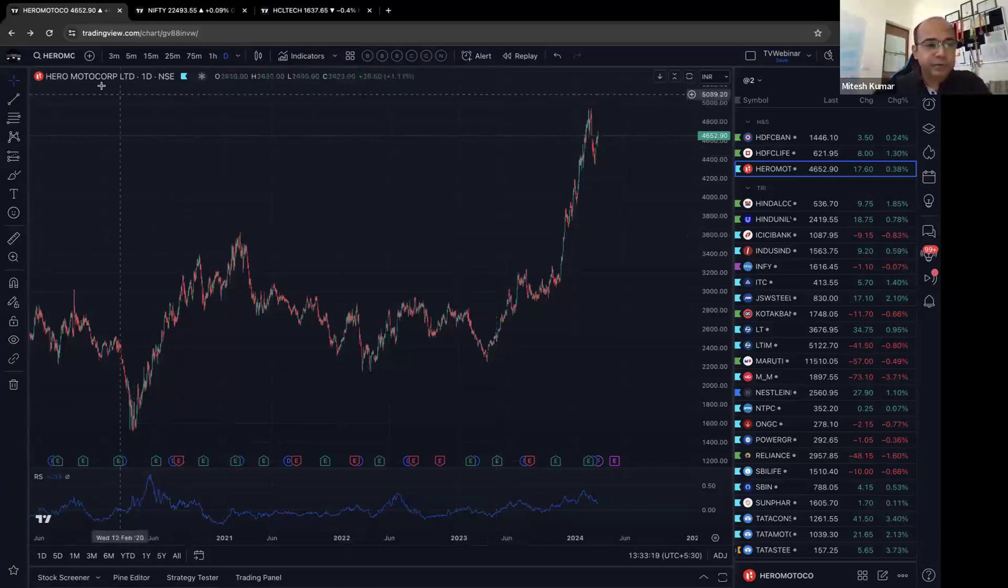
# - Open the subscription plans page from the account options and review the full feature comparison of the plans
pyautogui.click(14, 55)
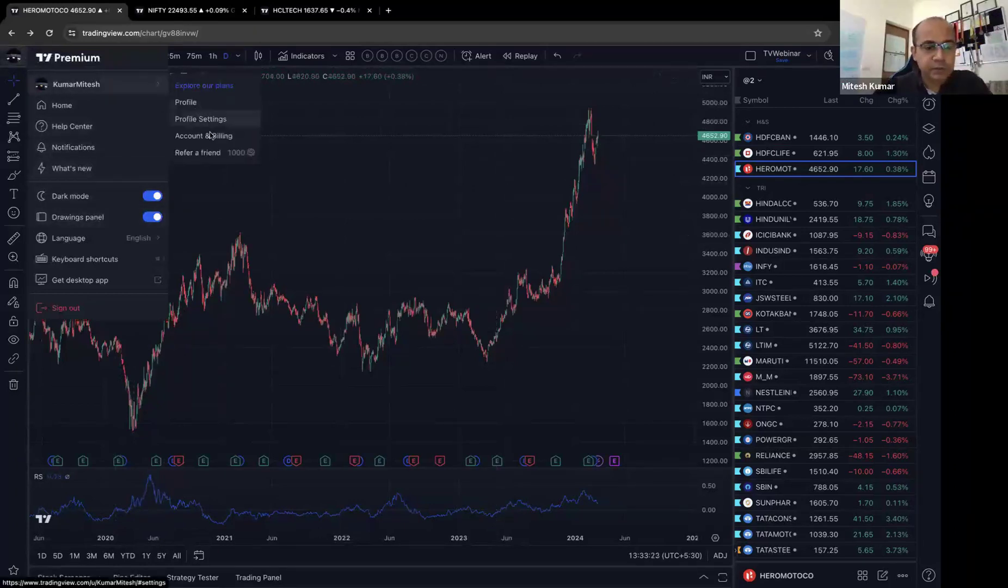
pyautogui.click(205, 88)
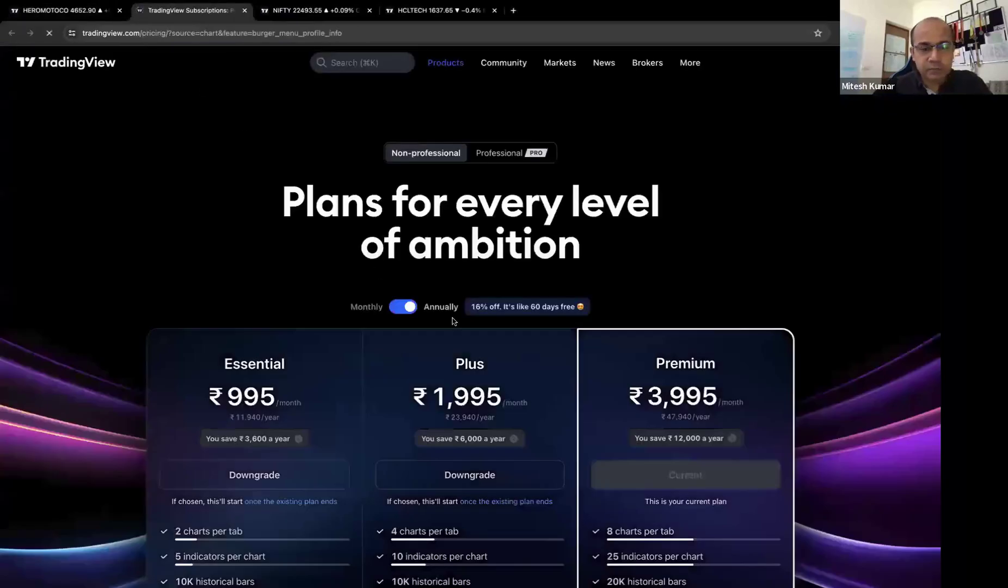
pyautogui.scroll(-8, 452, 321)
pyautogui.scroll(-12, 451, 321)
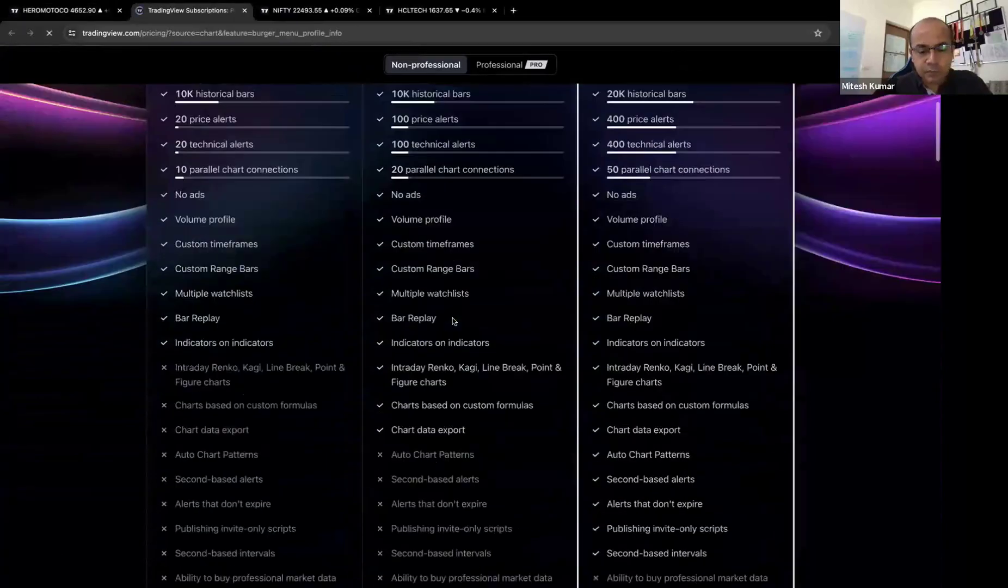
pyautogui.scroll(-2, 473, 384)
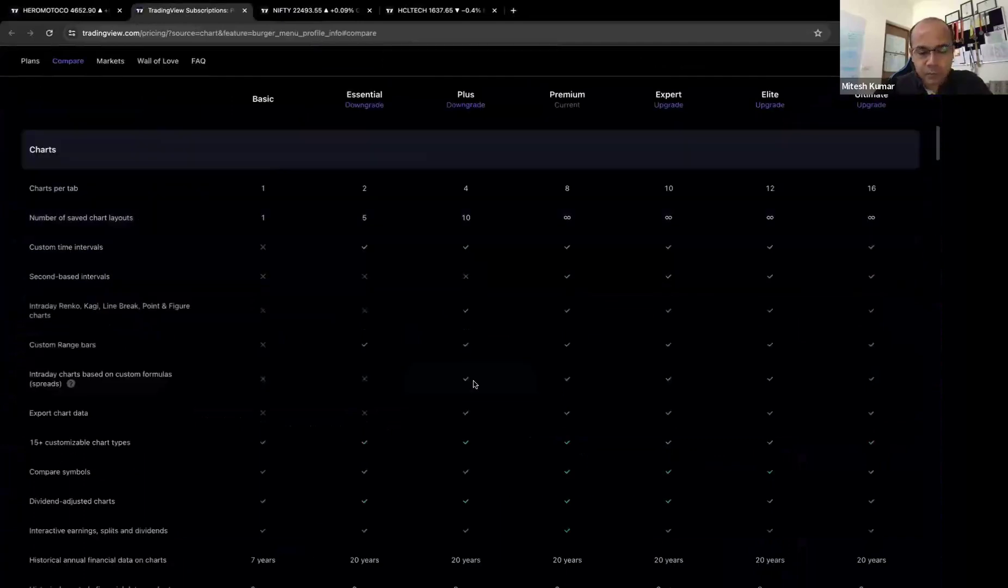
pyautogui.click(473, 384)
pyautogui.scroll(-12, 473, 383)
pyautogui.scroll(-20, 473, 383)
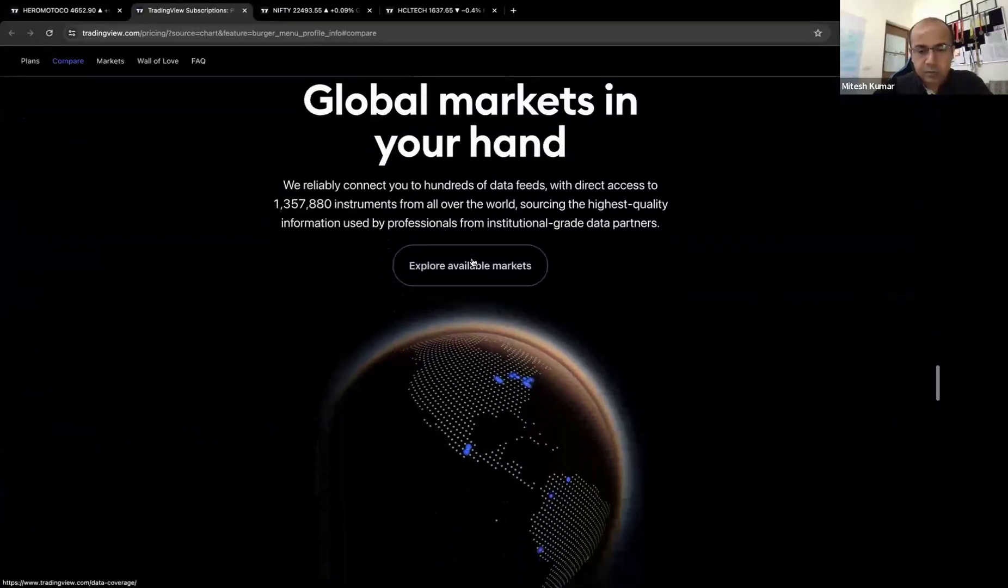
# - Open the overview of available markets and examine the delayed and real-time data fees of the popular data sources
pyautogui.click(472, 262)
pyautogui.scroll(-10, 473, 262)
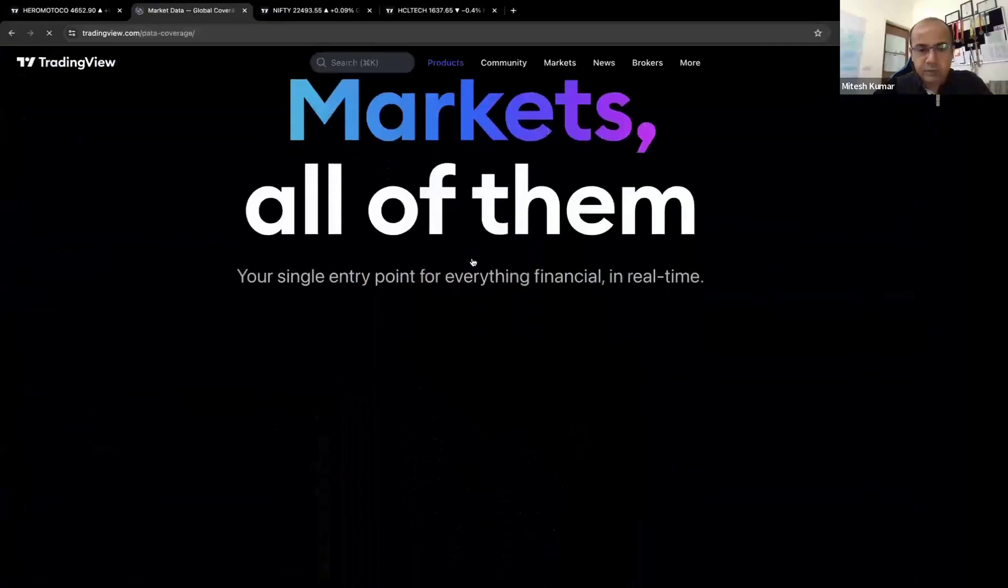
pyautogui.scroll(-5, 473, 262)
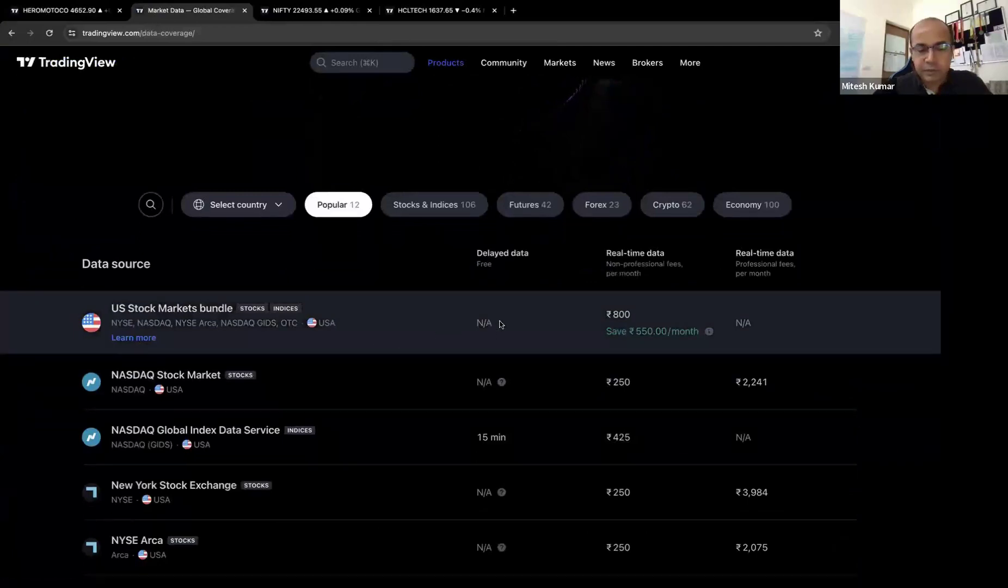
# - Examine the delayed and real-time fees down the popular data sources list, including the National Stock Exchange of India, and expand the list
pyautogui.scroll(-2, 642, 365)
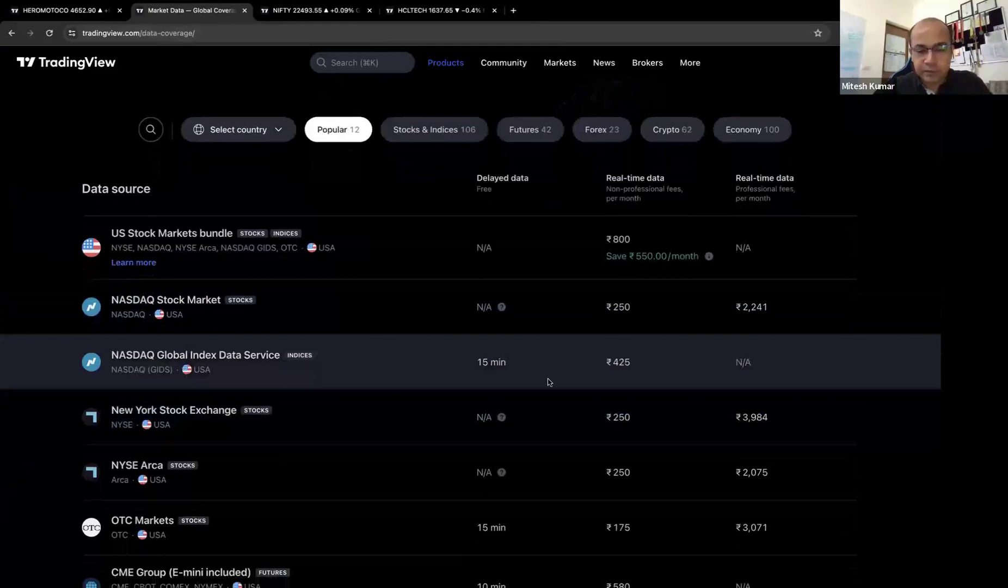
pyautogui.scroll(-5, 759, 418)
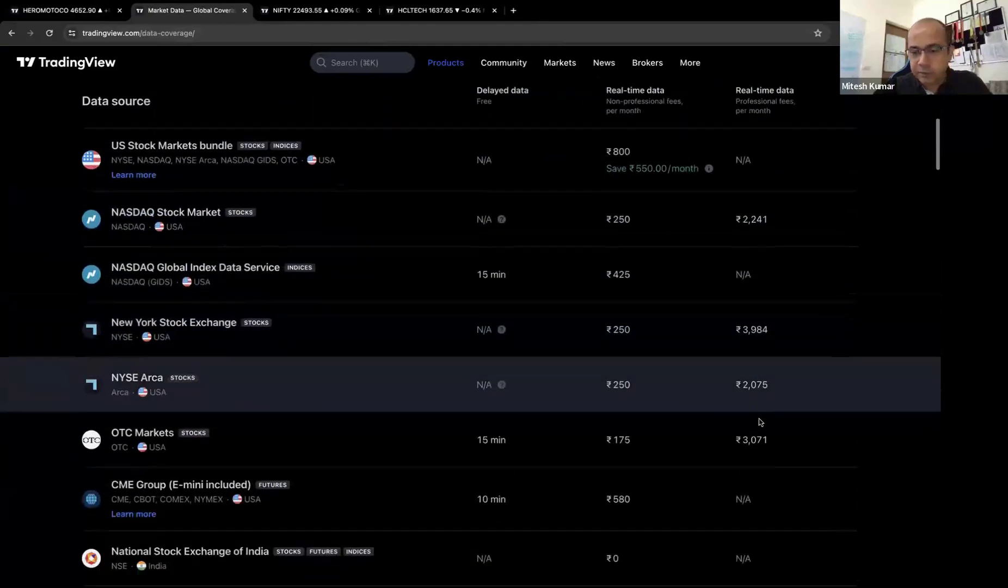
pyautogui.scroll(10, 686, 385)
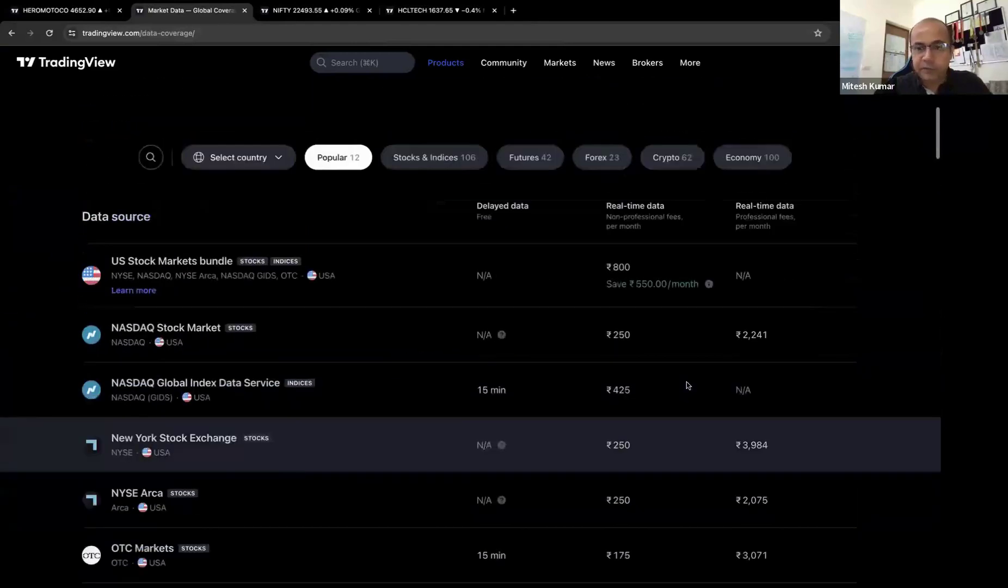
pyautogui.scroll(-3, 686, 385)
pyautogui.scroll(-8, 687, 385)
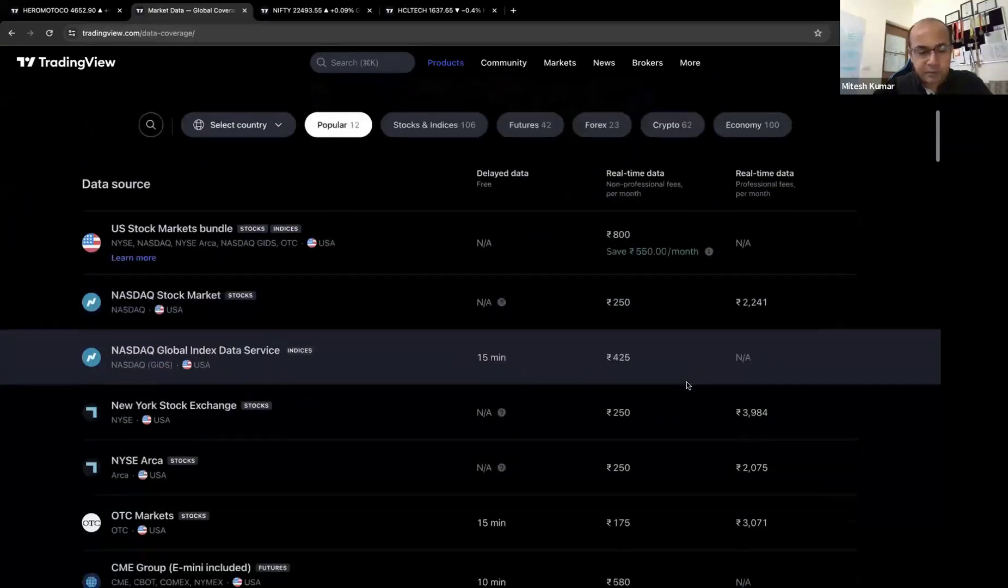
pyautogui.scroll(-1, 686, 381)
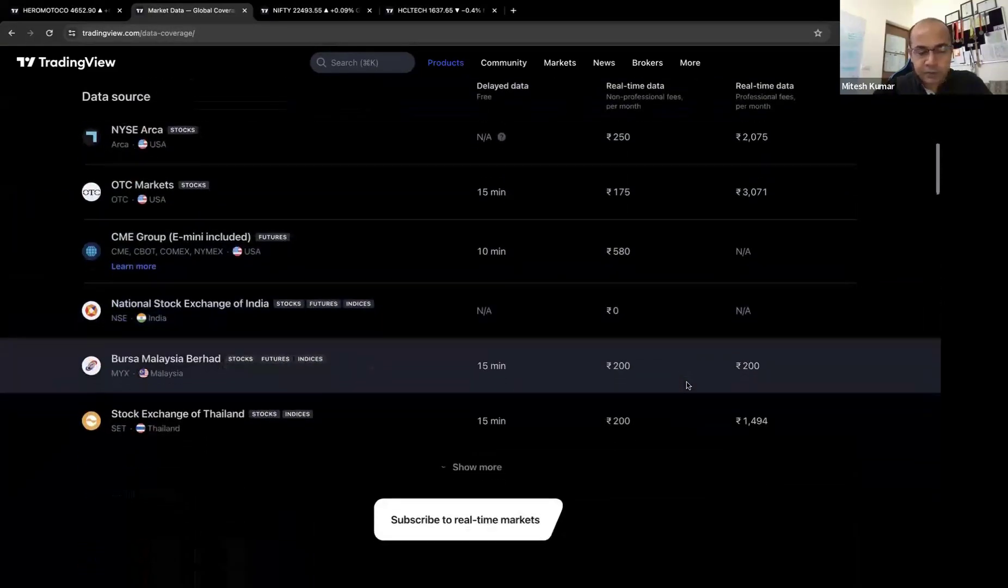
pyautogui.scroll(-2, 482, 523)
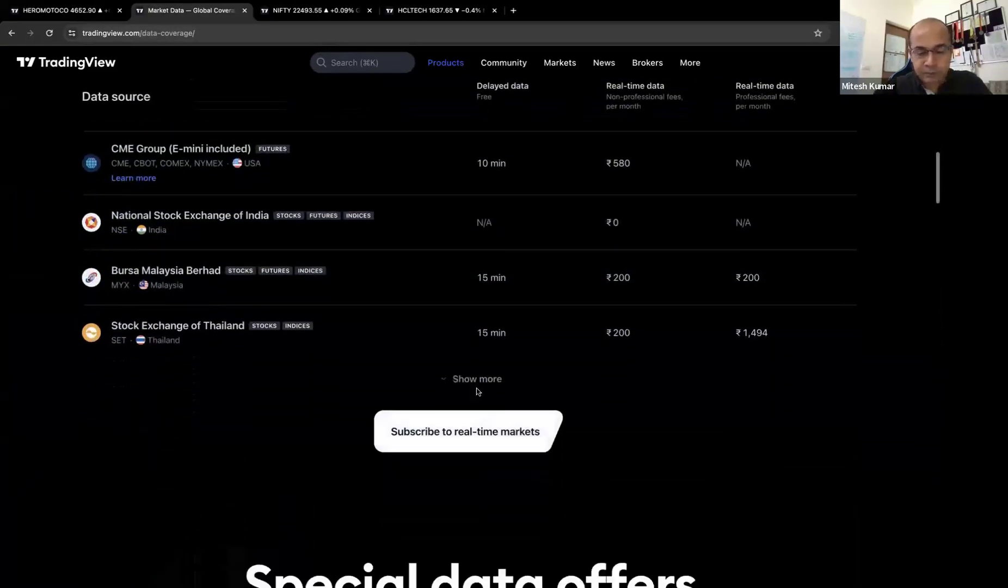
pyautogui.click(472, 378)
pyautogui.scroll(-3, 468, 375)
pyautogui.scroll(-3, 467, 368)
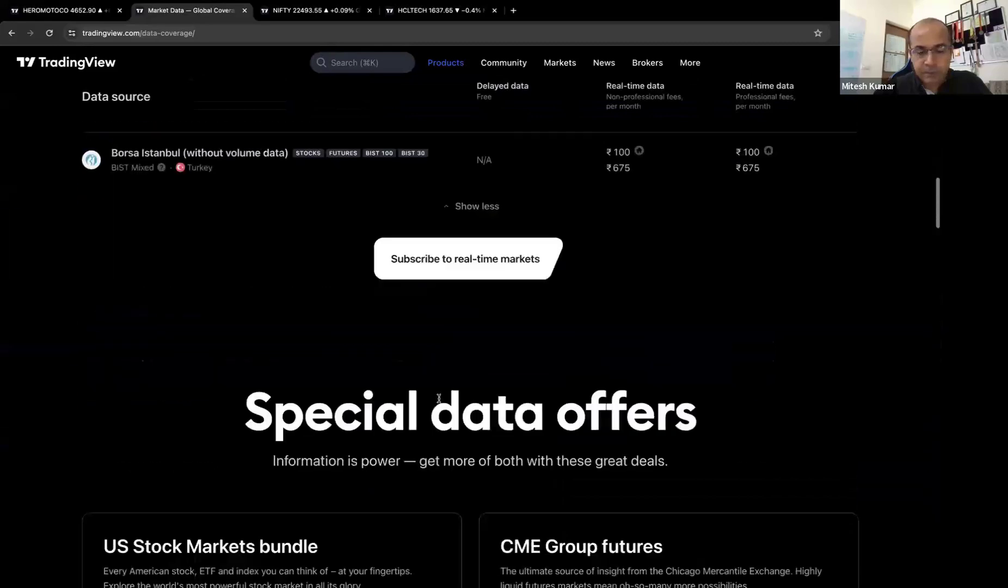
# - Open the real-time market data subscriptions and show the offers for India with annual billing
pyautogui.click(437, 262)
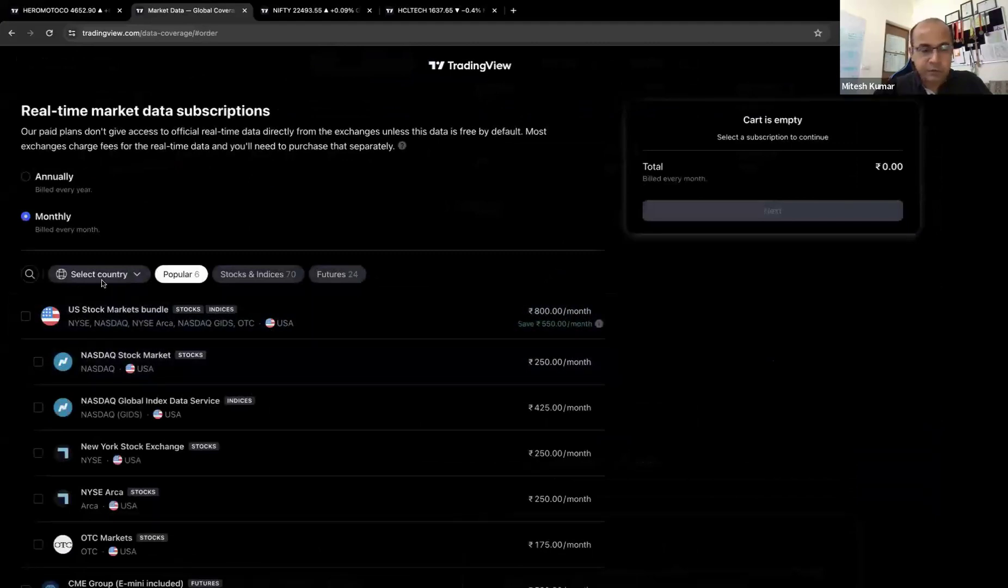
pyautogui.scroll(-6, 359, 380)
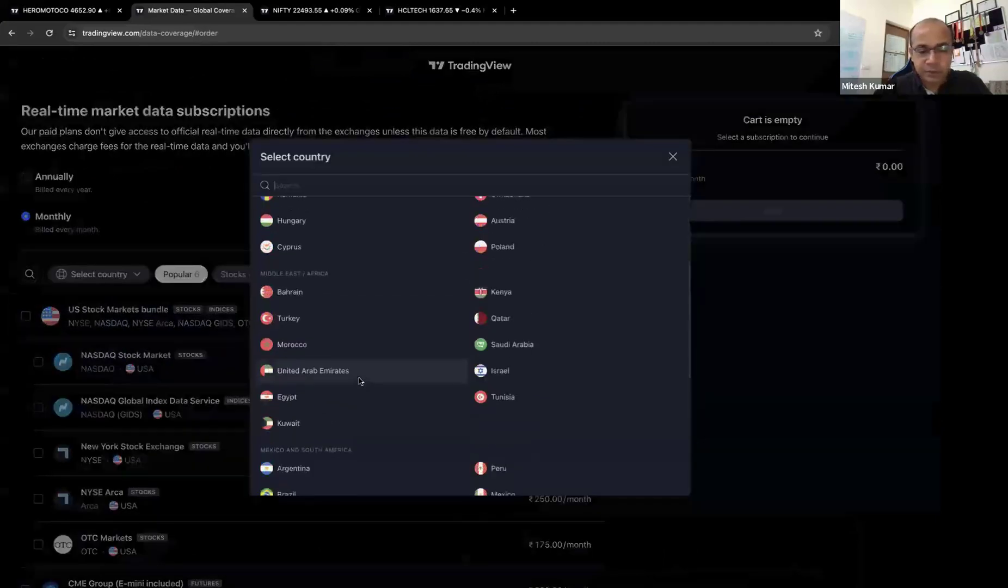
pyautogui.scroll(-4, 360, 381)
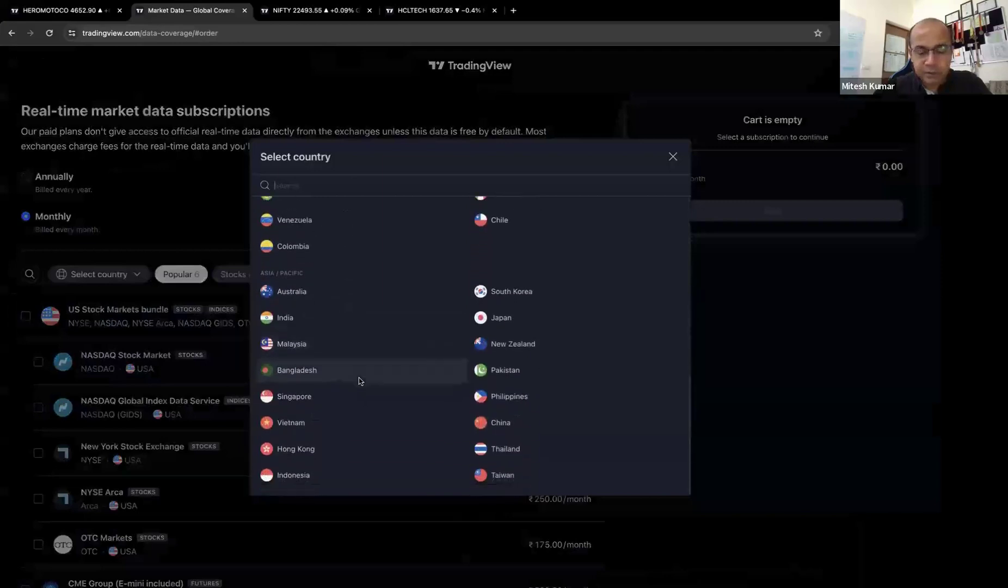
pyautogui.click(285, 317)
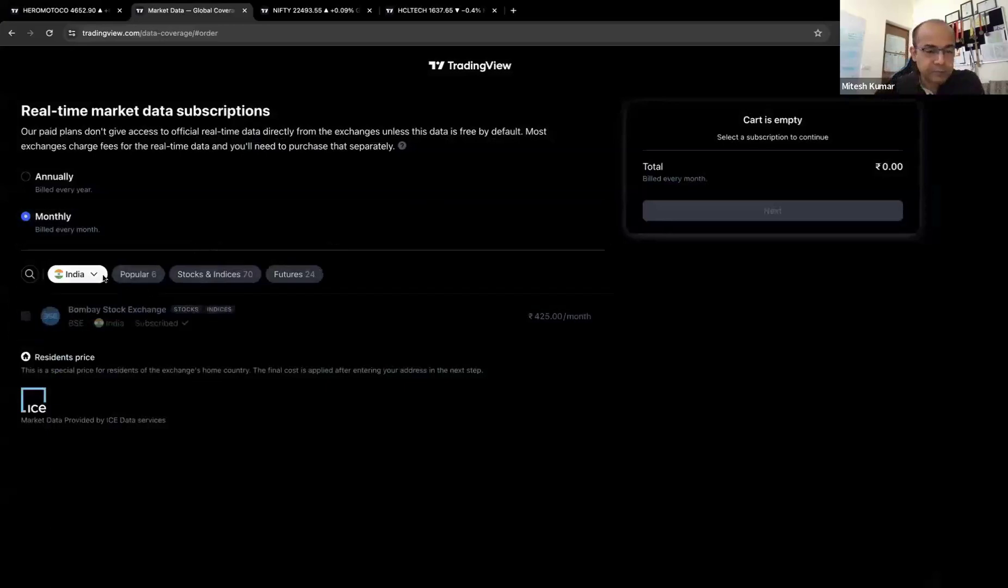
pyautogui.click(58, 185)
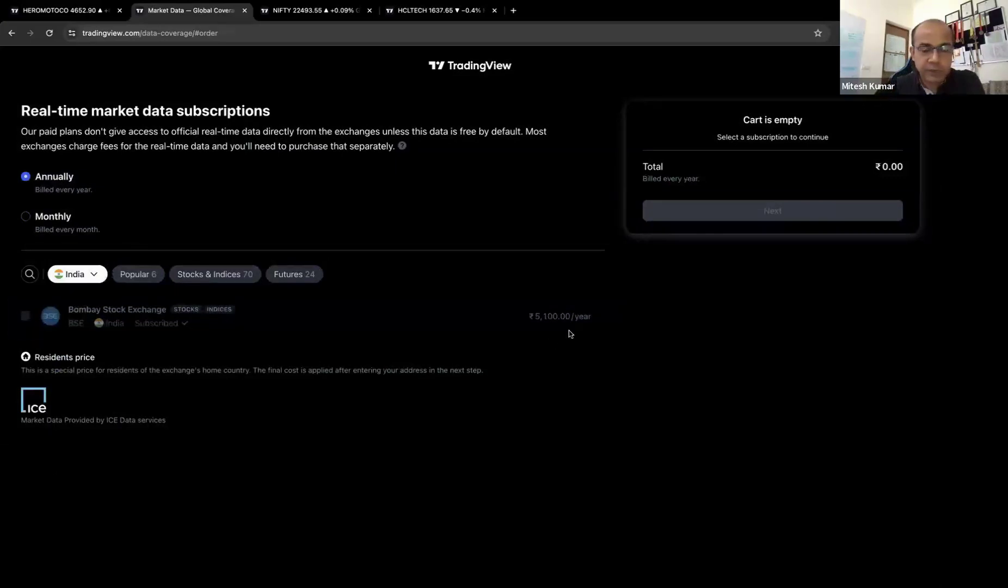
# - Return to the subscription plans page and expand the plan comparison to show all features
pyautogui.click(11, 34)
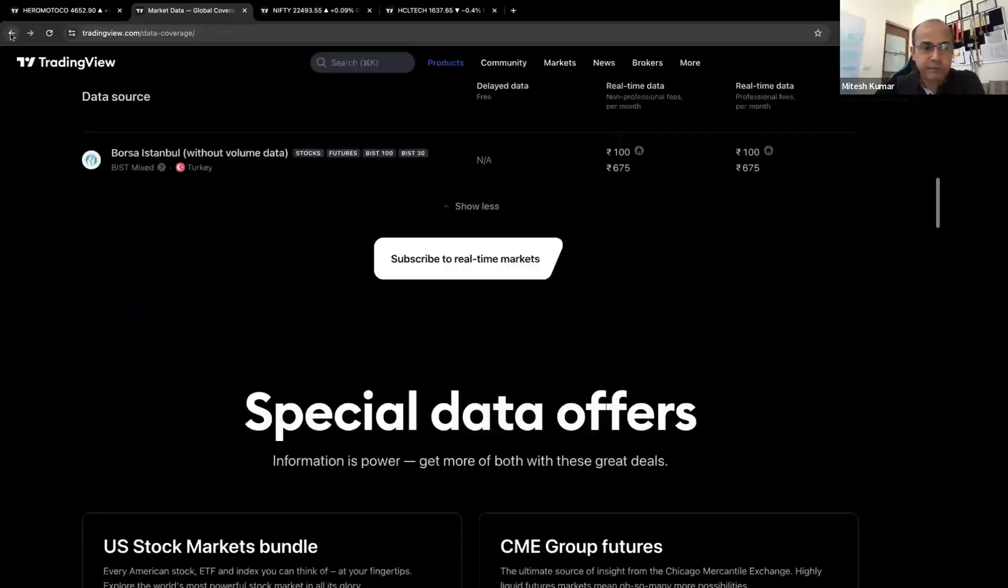
pyautogui.click(11, 34)
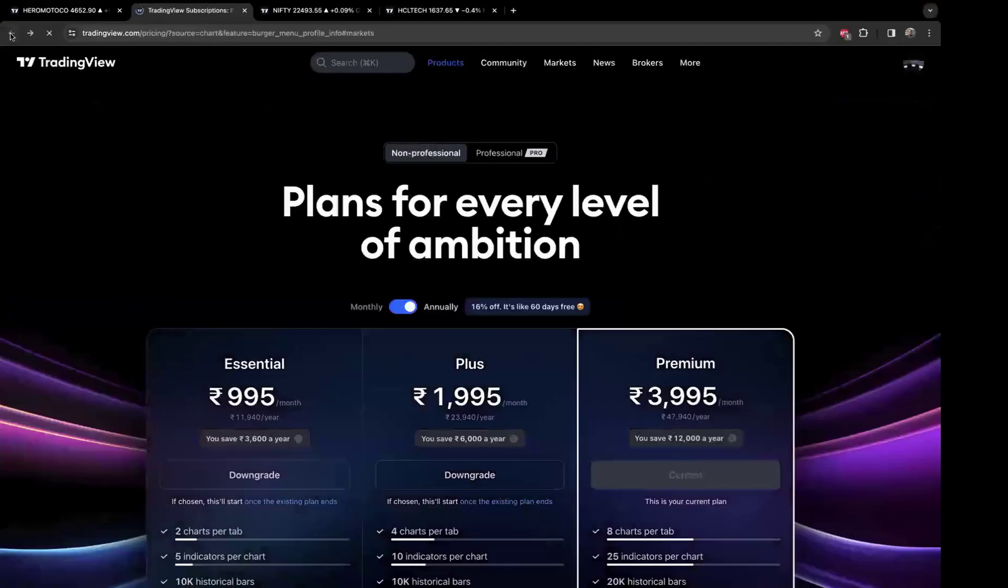
pyautogui.scroll(-15, 154, 180)
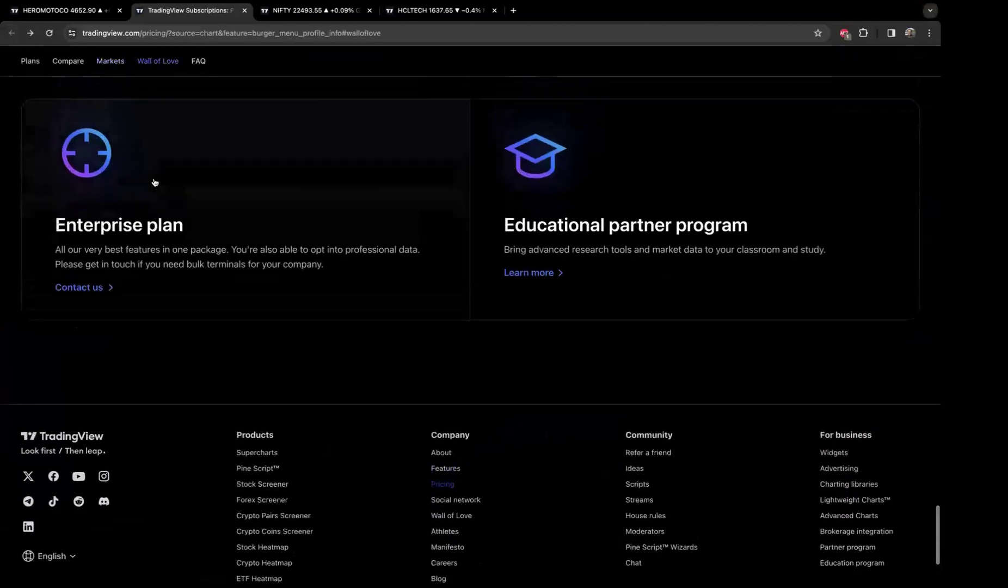
pyautogui.scroll(8, 154, 182)
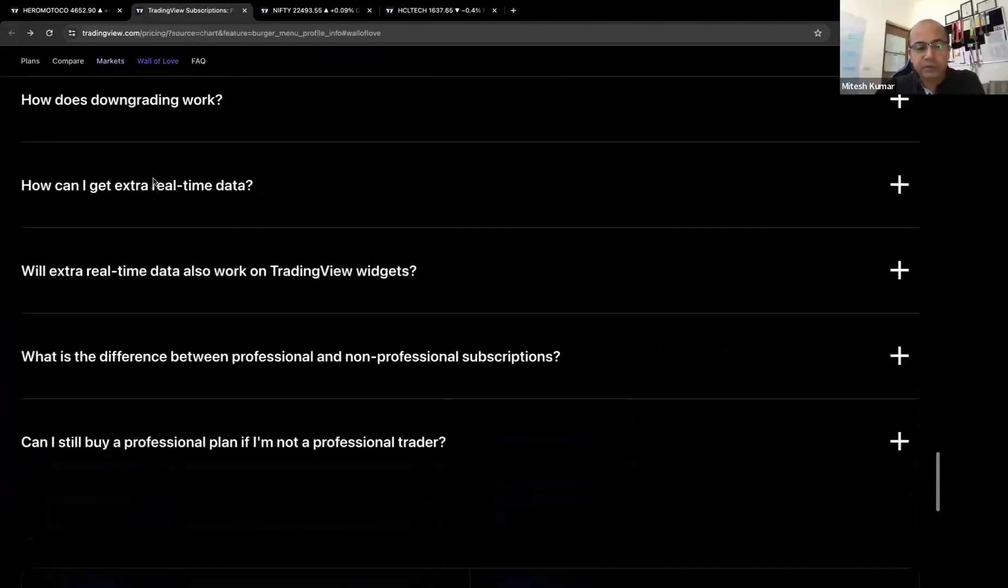
pyautogui.scroll(1, 153, 180)
pyautogui.scroll(17, 86, 104)
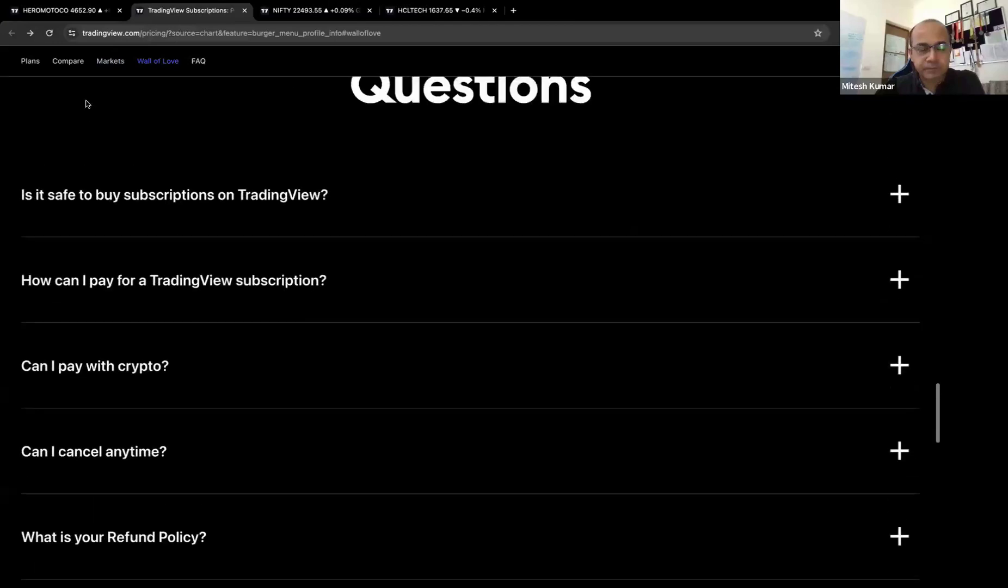
pyautogui.scroll(7, 86, 104)
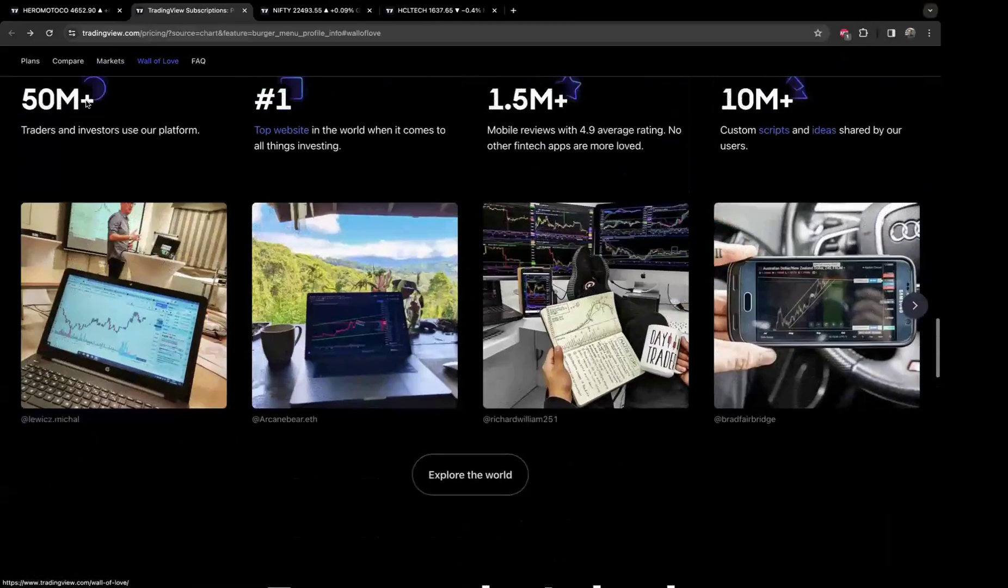
pyautogui.scroll(10, 86, 104)
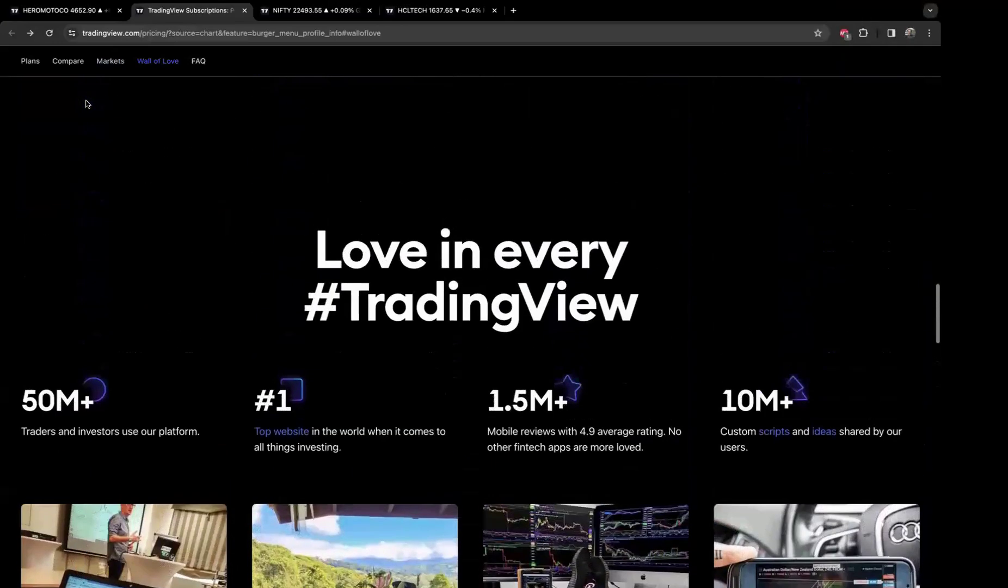
pyautogui.scroll(8, 86, 104)
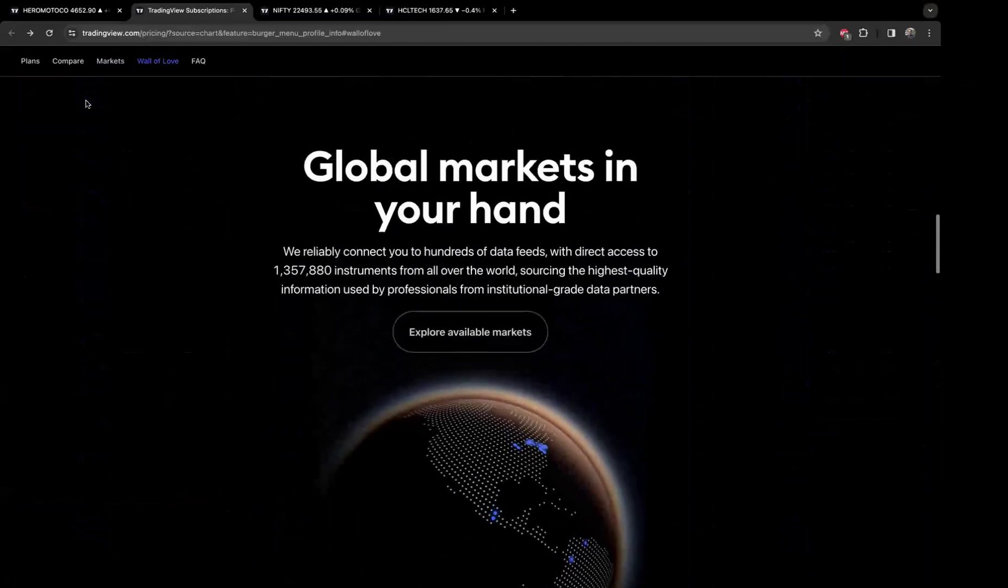
pyautogui.scroll(3, 86, 104)
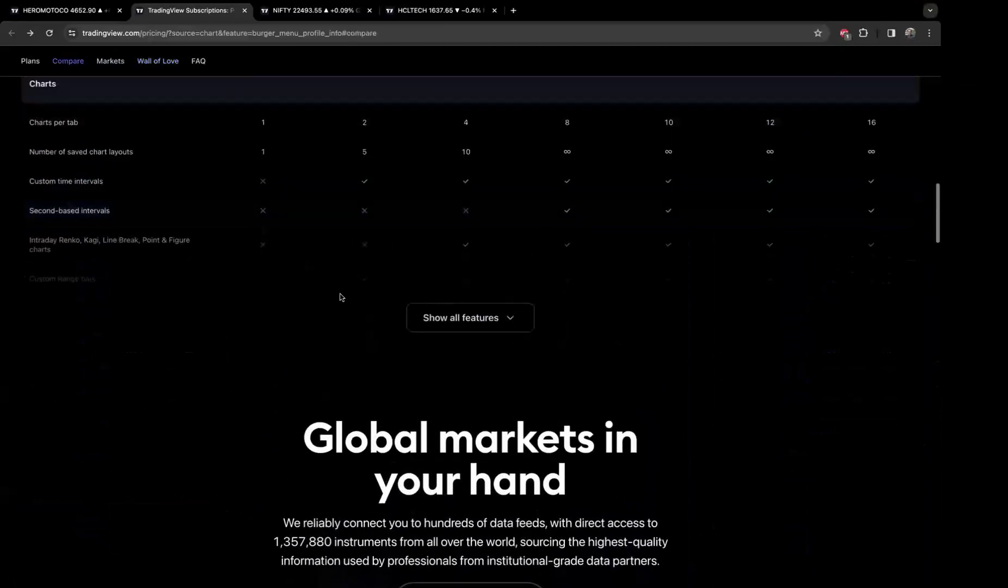
pyautogui.click(448, 318)
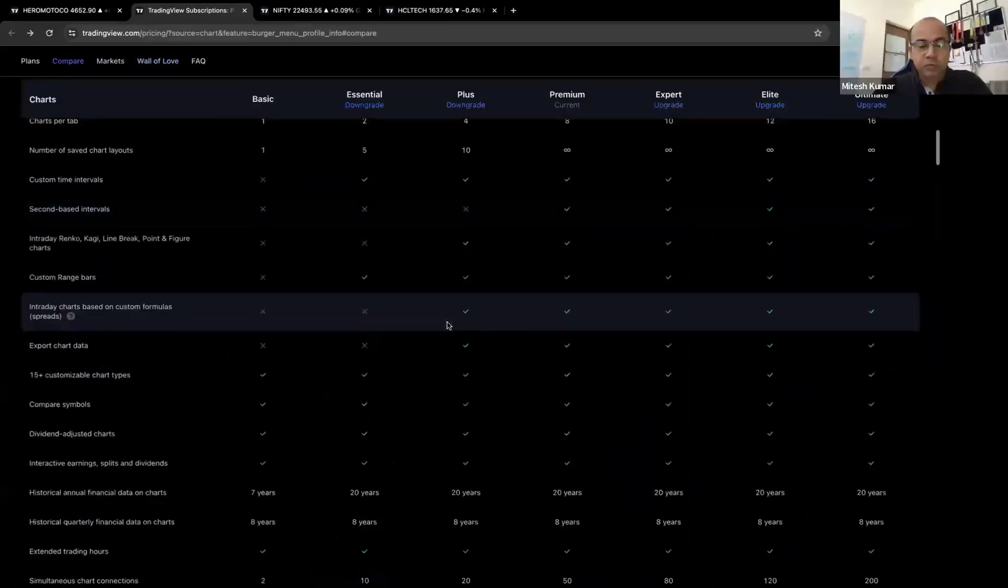
# - Compare the plans' limits for charts, indicators, watchlists, alerts, screener, historical bars, trading and customer support
pyautogui.scroll(-4, 446, 325)
pyautogui.scroll(-8, 447, 325)
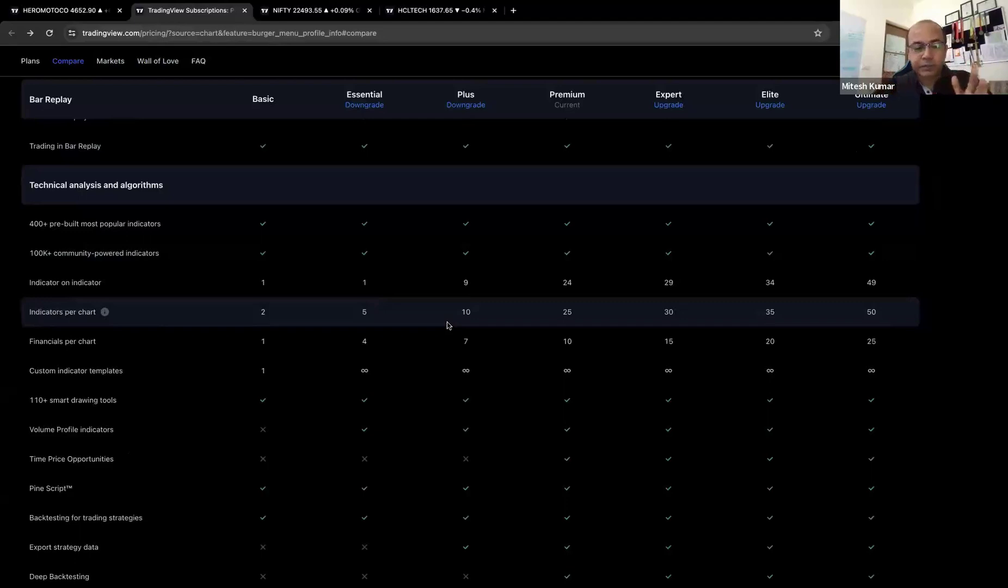
pyautogui.scroll(-10, 447, 325)
pyautogui.scroll(-3, 447, 325)
pyautogui.scroll(-6, 261, 385)
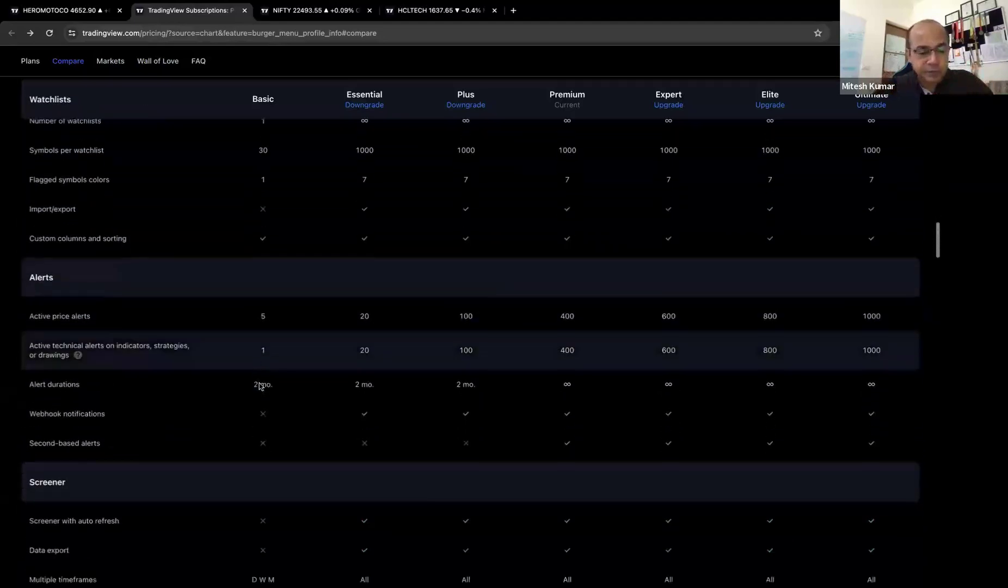
pyautogui.scroll(-9, 260, 385)
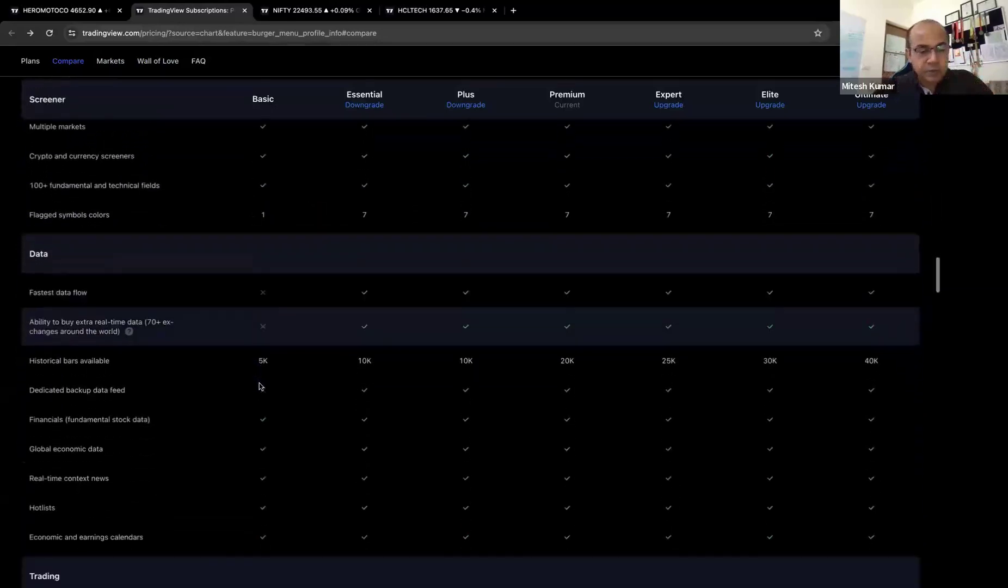
pyautogui.scroll(-4, 259, 386)
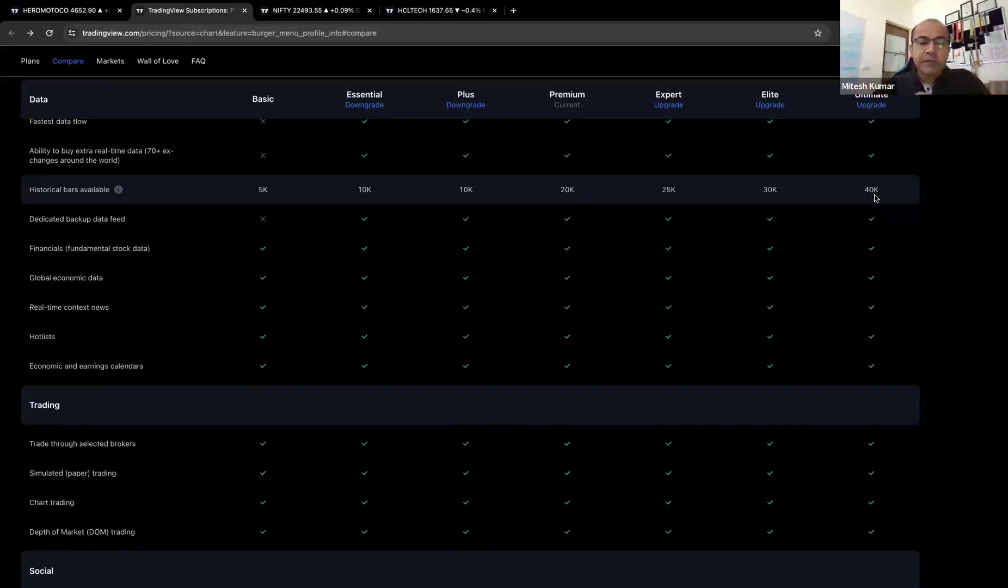
pyautogui.scroll(-20, 875, 197)
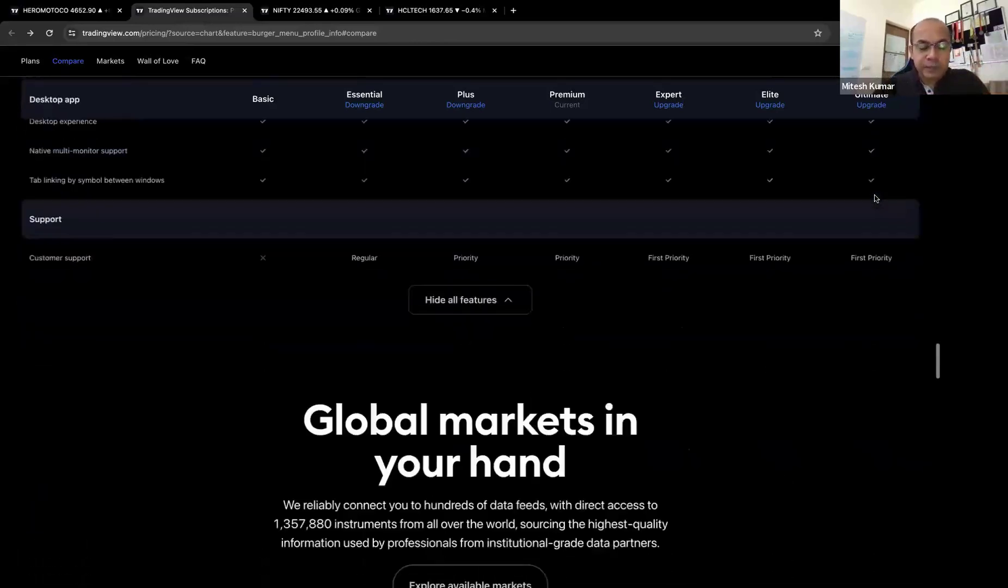
# - Look through the rest of the plans page, including the frequently asked questions, Enterprise plan and Educational partner program
pyautogui.scroll(-10, 875, 197)
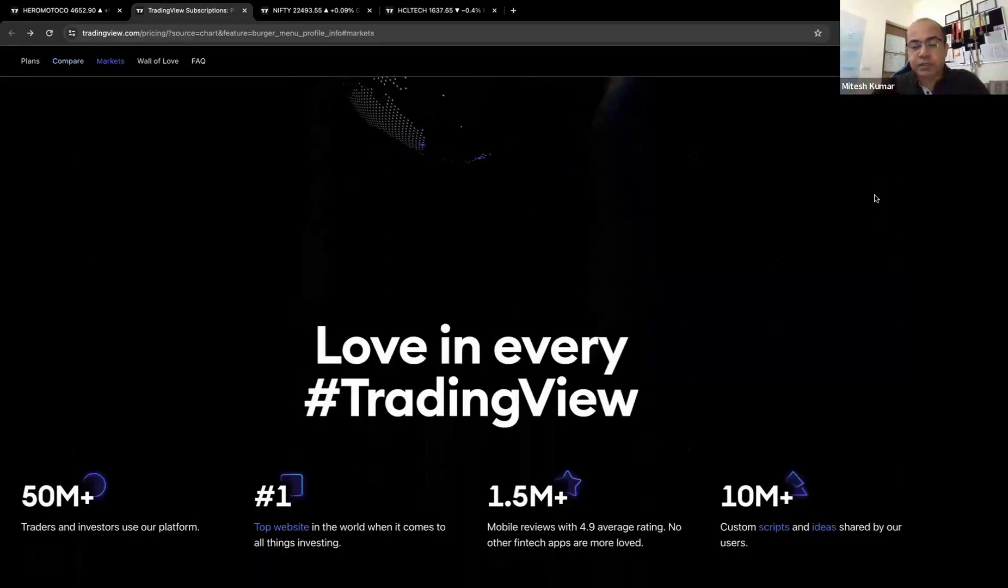
pyautogui.scroll(-6, 875, 199)
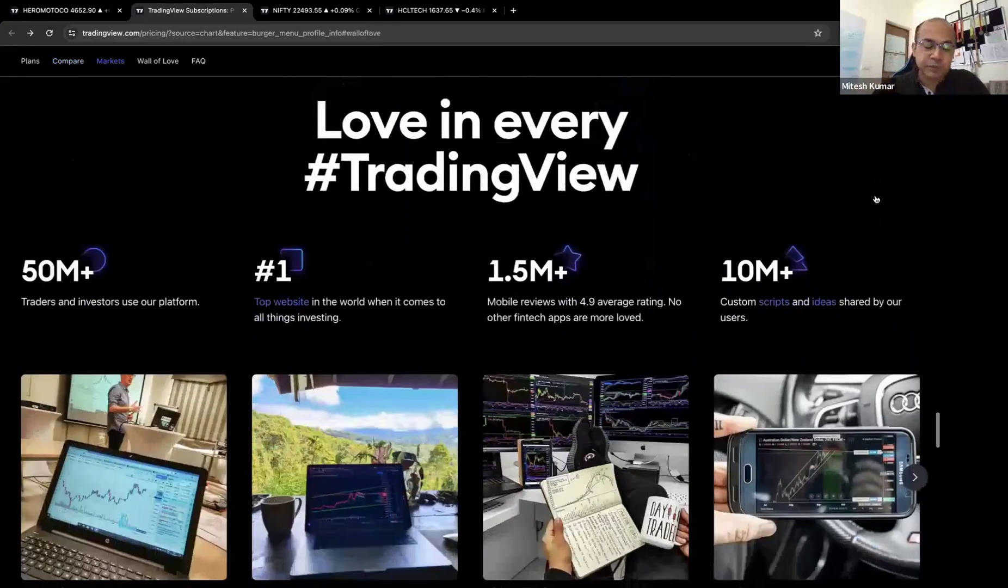
pyautogui.scroll(-8, 876, 199)
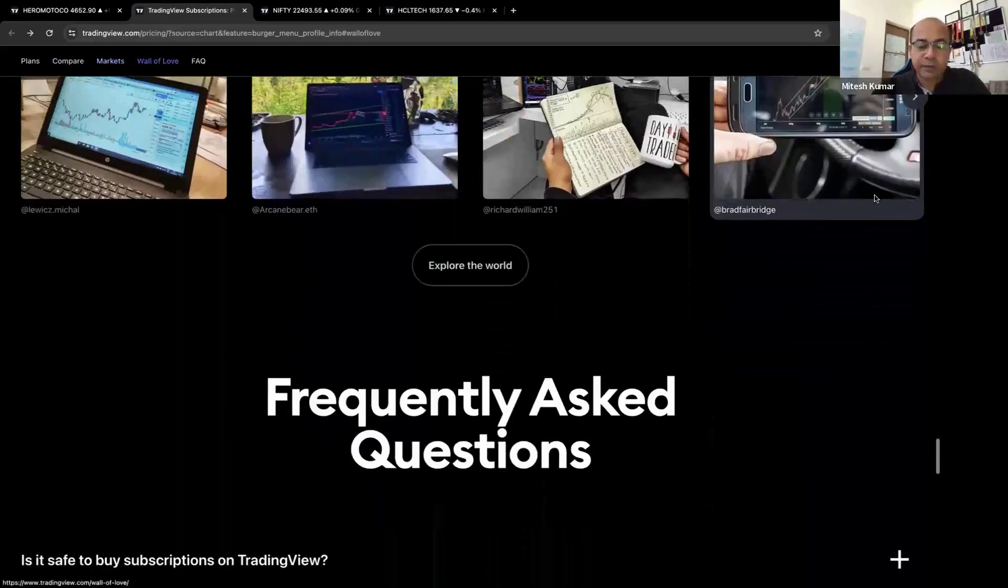
pyautogui.scroll(-15, 875, 199)
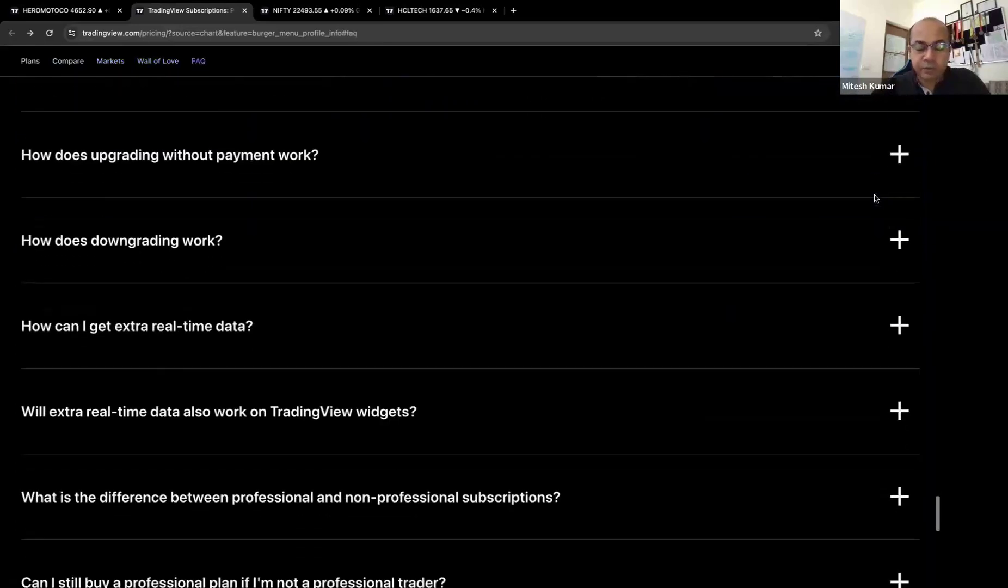
pyautogui.scroll(-12, 875, 199)
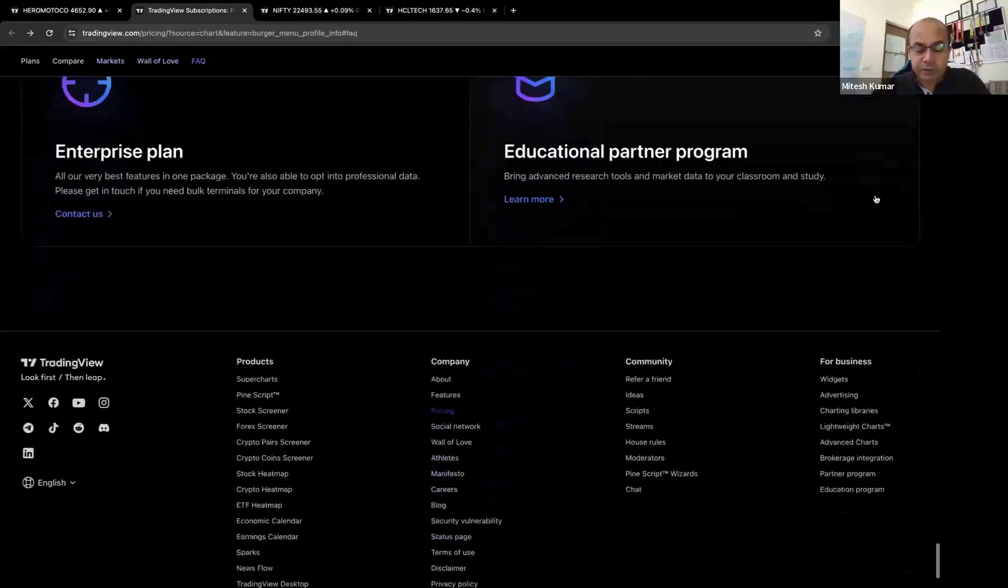
pyautogui.scroll(5, 875, 198)
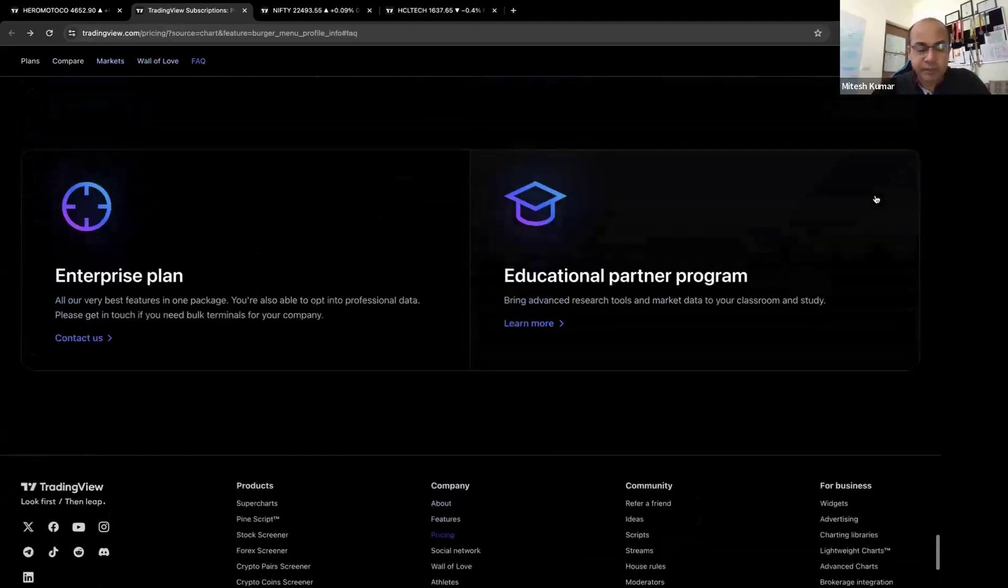
pyautogui.scroll(1, 875, 199)
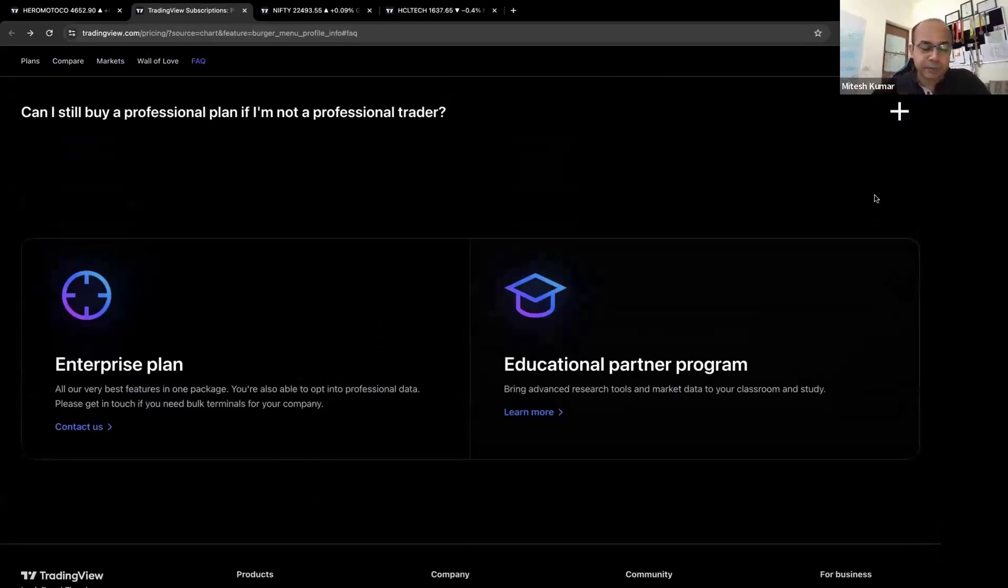
pyautogui.scroll(9, 876, 199)
pyautogui.scroll(5, 876, 199)
pyautogui.scroll(8, 875, 199)
pyautogui.scroll(5, 875, 199)
pyautogui.scroll(7, 874, 195)
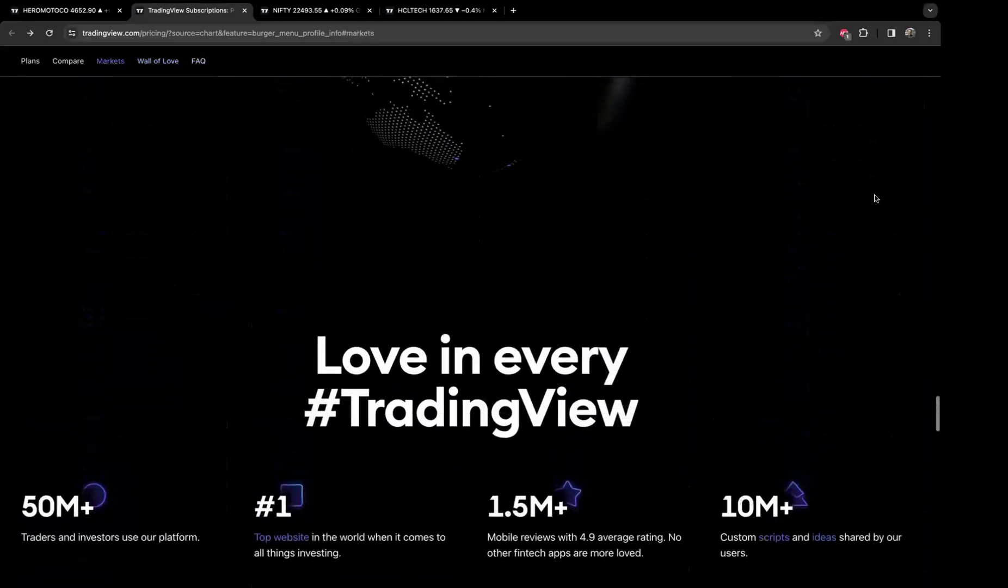
# - Open the overview of available markets from the plans page and bring up its table of data sources and fees
pyautogui.scroll(3, 876, 199)
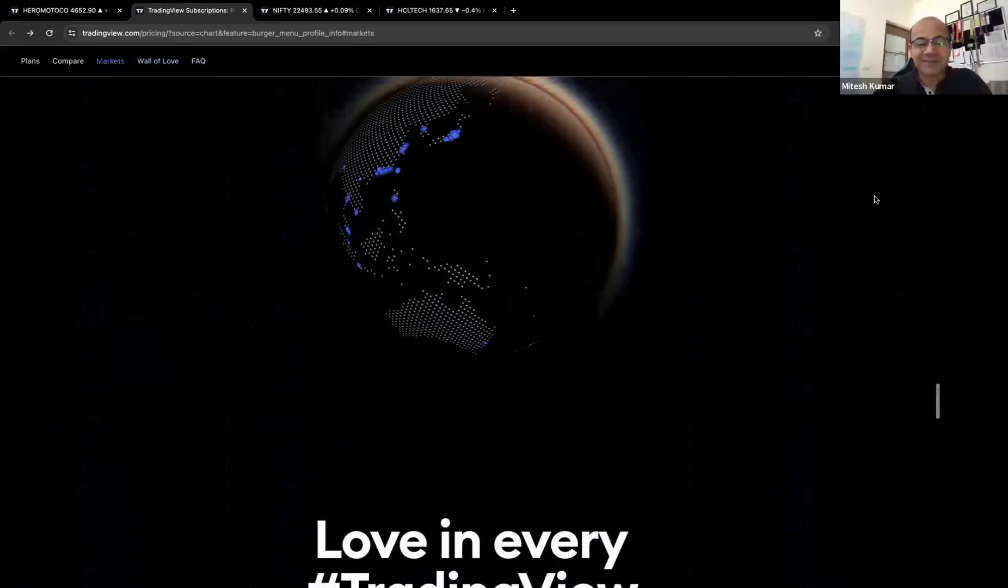
pyautogui.scroll(2, 876, 199)
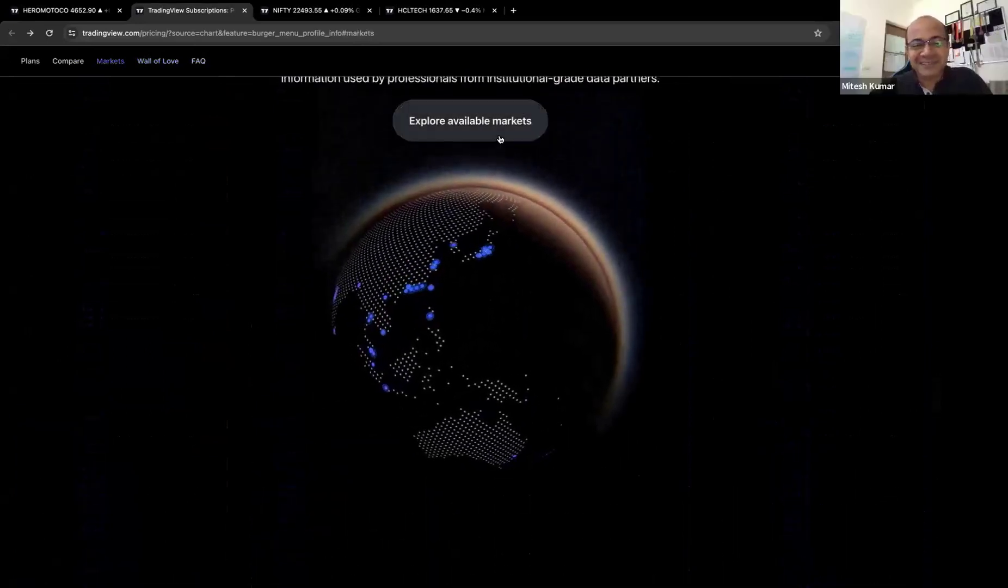
pyautogui.click(498, 133)
pyautogui.scroll(-2, 527, 235)
pyautogui.scroll(-5, 527, 235)
pyautogui.scroll(-4, 526, 235)
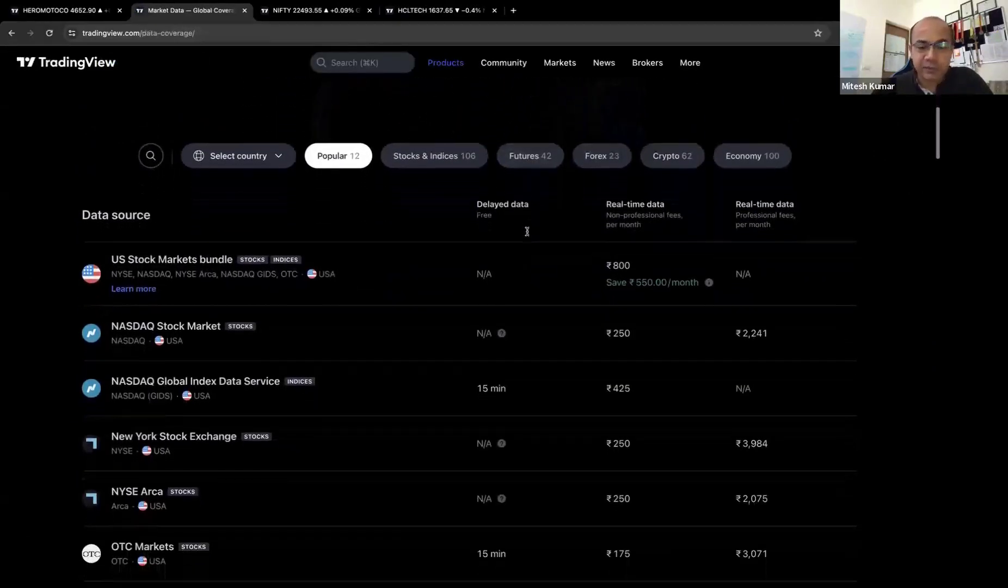
# - Review the delayed and real-time data fees of the popular exchanges, from the US Stock Markets bundle to the Stock Exchange of Thailand
pyautogui.scroll(-1, 526, 232)
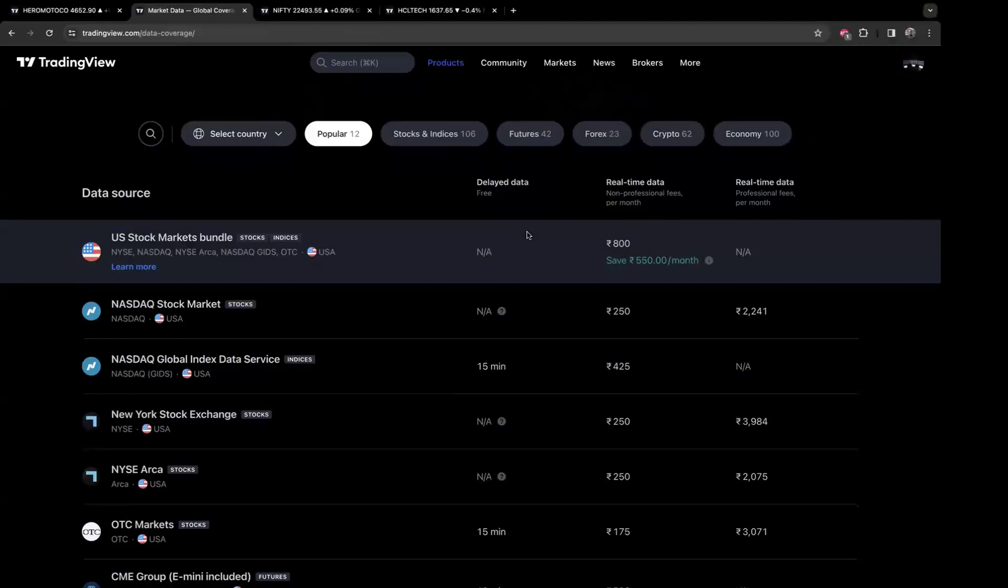
pyautogui.scroll(-1, 526, 235)
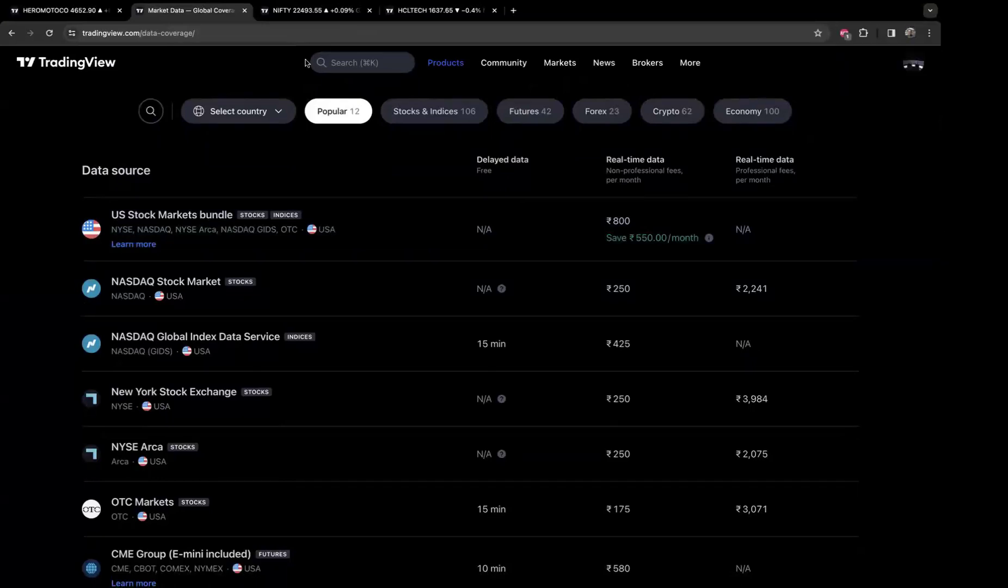
pyautogui.scroll(-1, 358, 234)
pyautogui.scroll(-5, 357, 234)
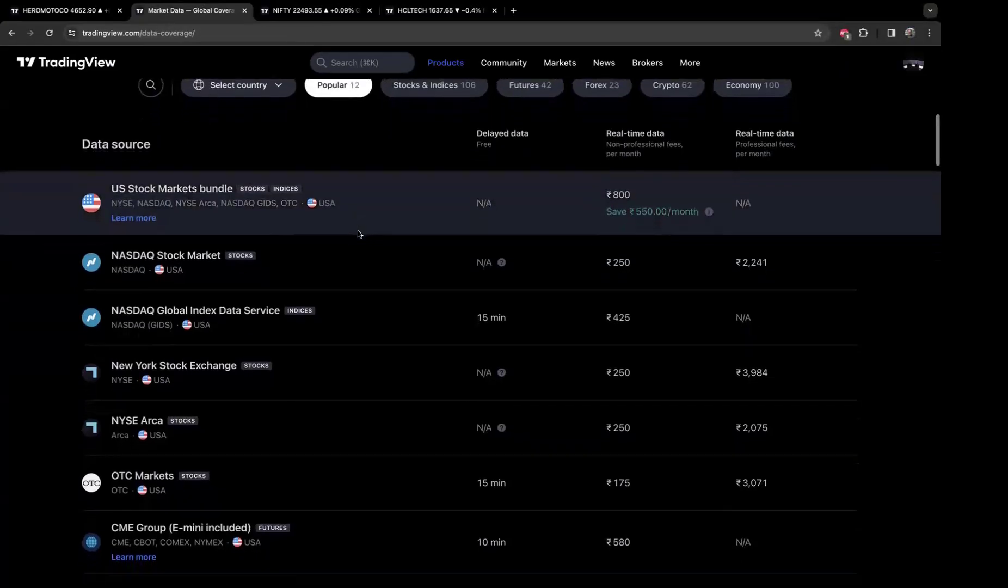
pyautogui.scroll(-2, 358, 234)
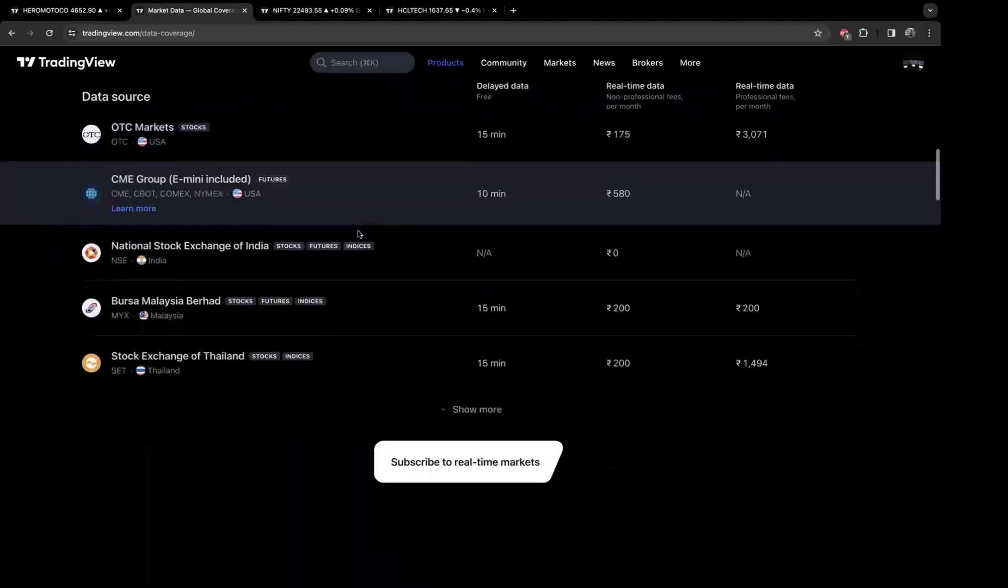
# - Open the real-time market data subscriptions from the coverage page and filter the offers to India
pyautogui.click(486, 454)
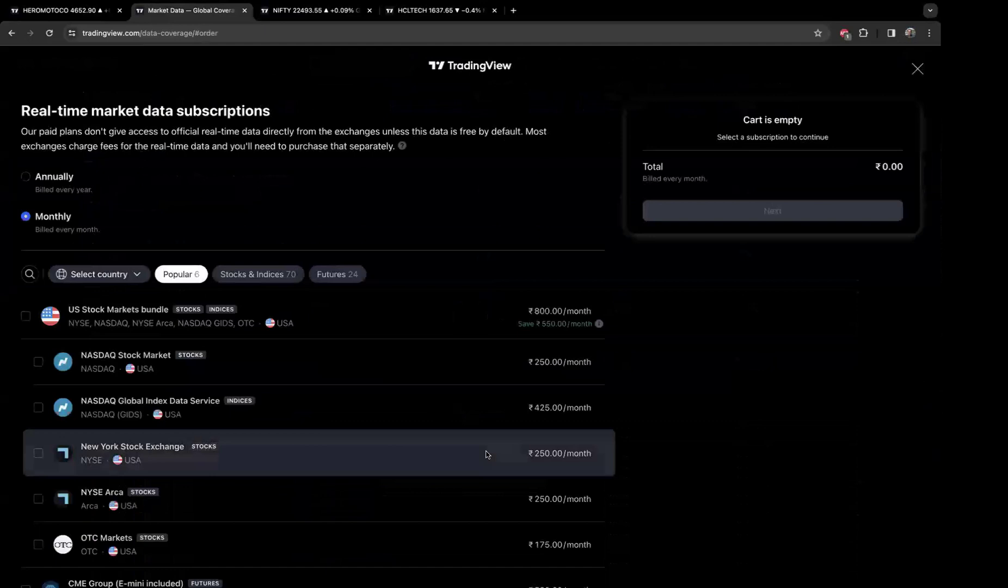
pyautogui.scroll(-2, 486, 454)
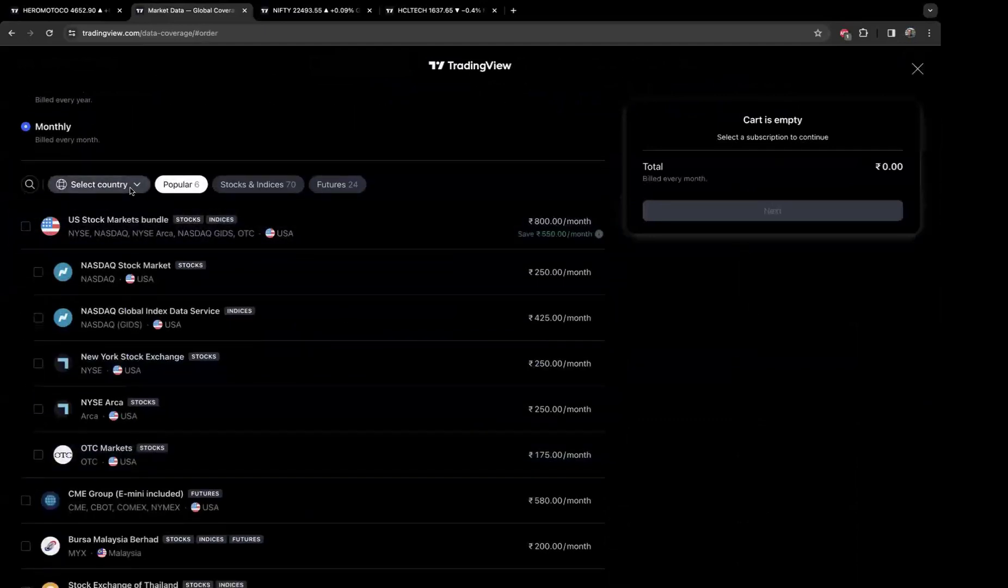
pyautogui.click(131, 190)
pyautogui.scroll(-4, 381, 387)
pyautogui.scroll(-5, 386, 389)
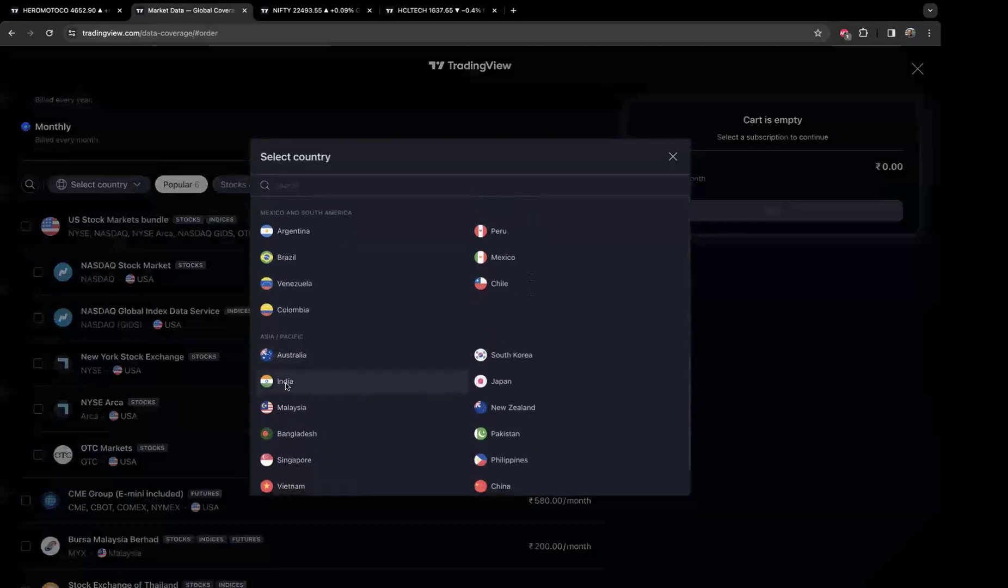
pyautogui.click(285, 382)
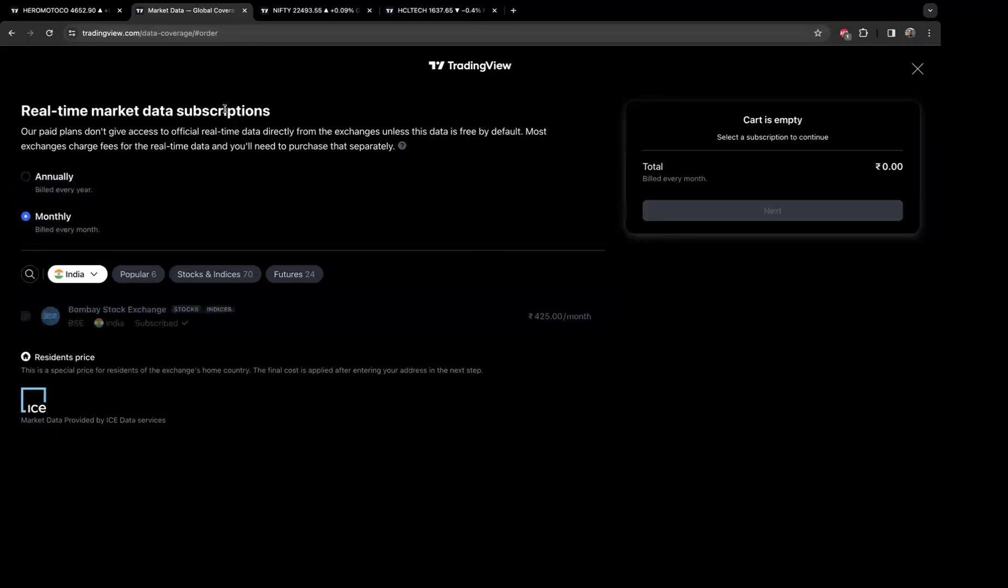
# - Return to the Hero MotoCorp daily chart and show its price history back to about 2015
pyautogui.click(84, 19)
pyautogui.scroll(-8, 300, 168)
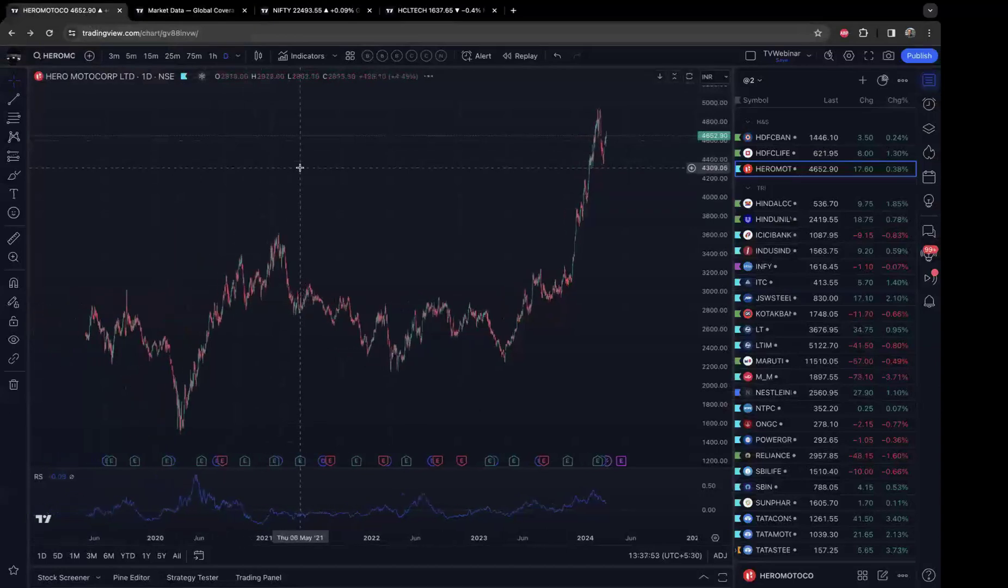
pyautogui.scroll(-3, 300, 168)
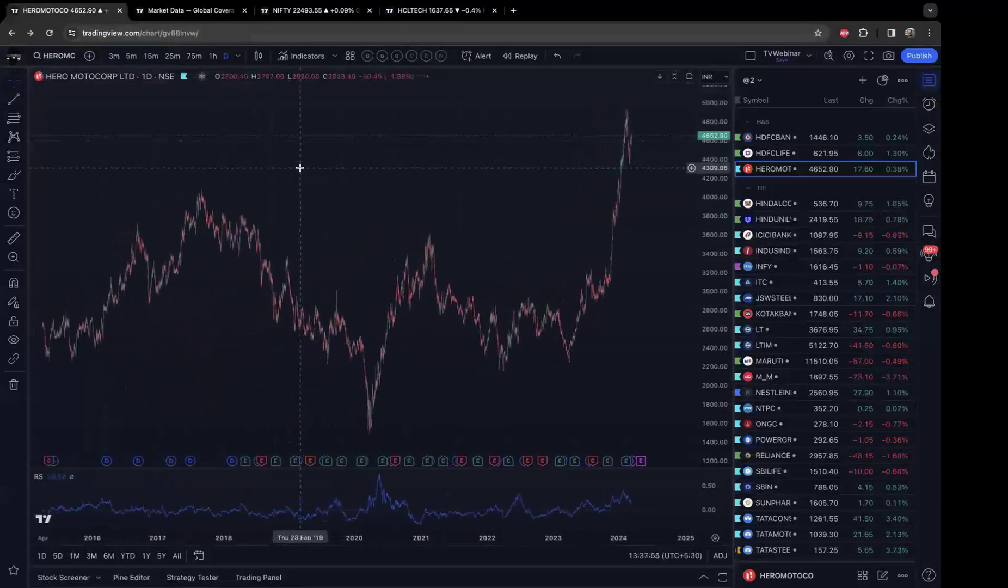